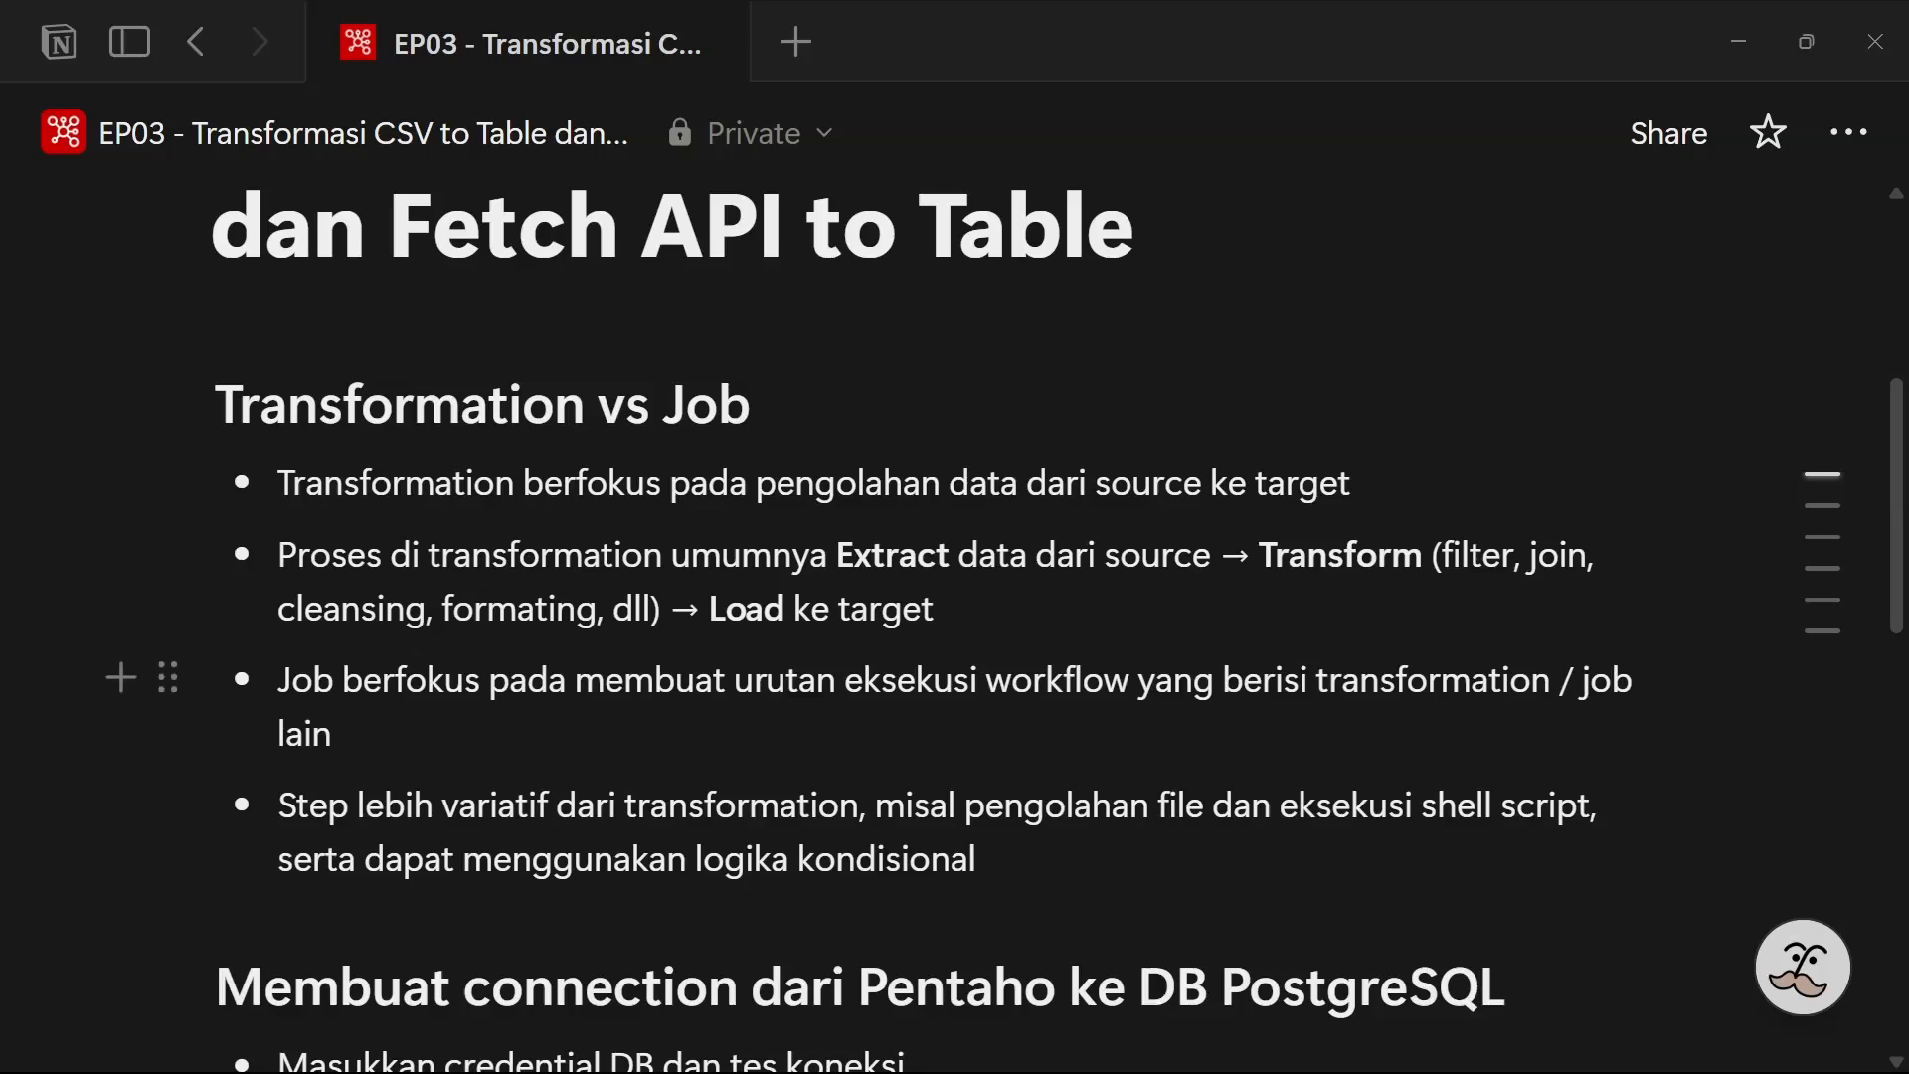
{"action": "scroll", "coordinate": [895, 476], "scroll_direction": "down", "scroll_amount": 2}
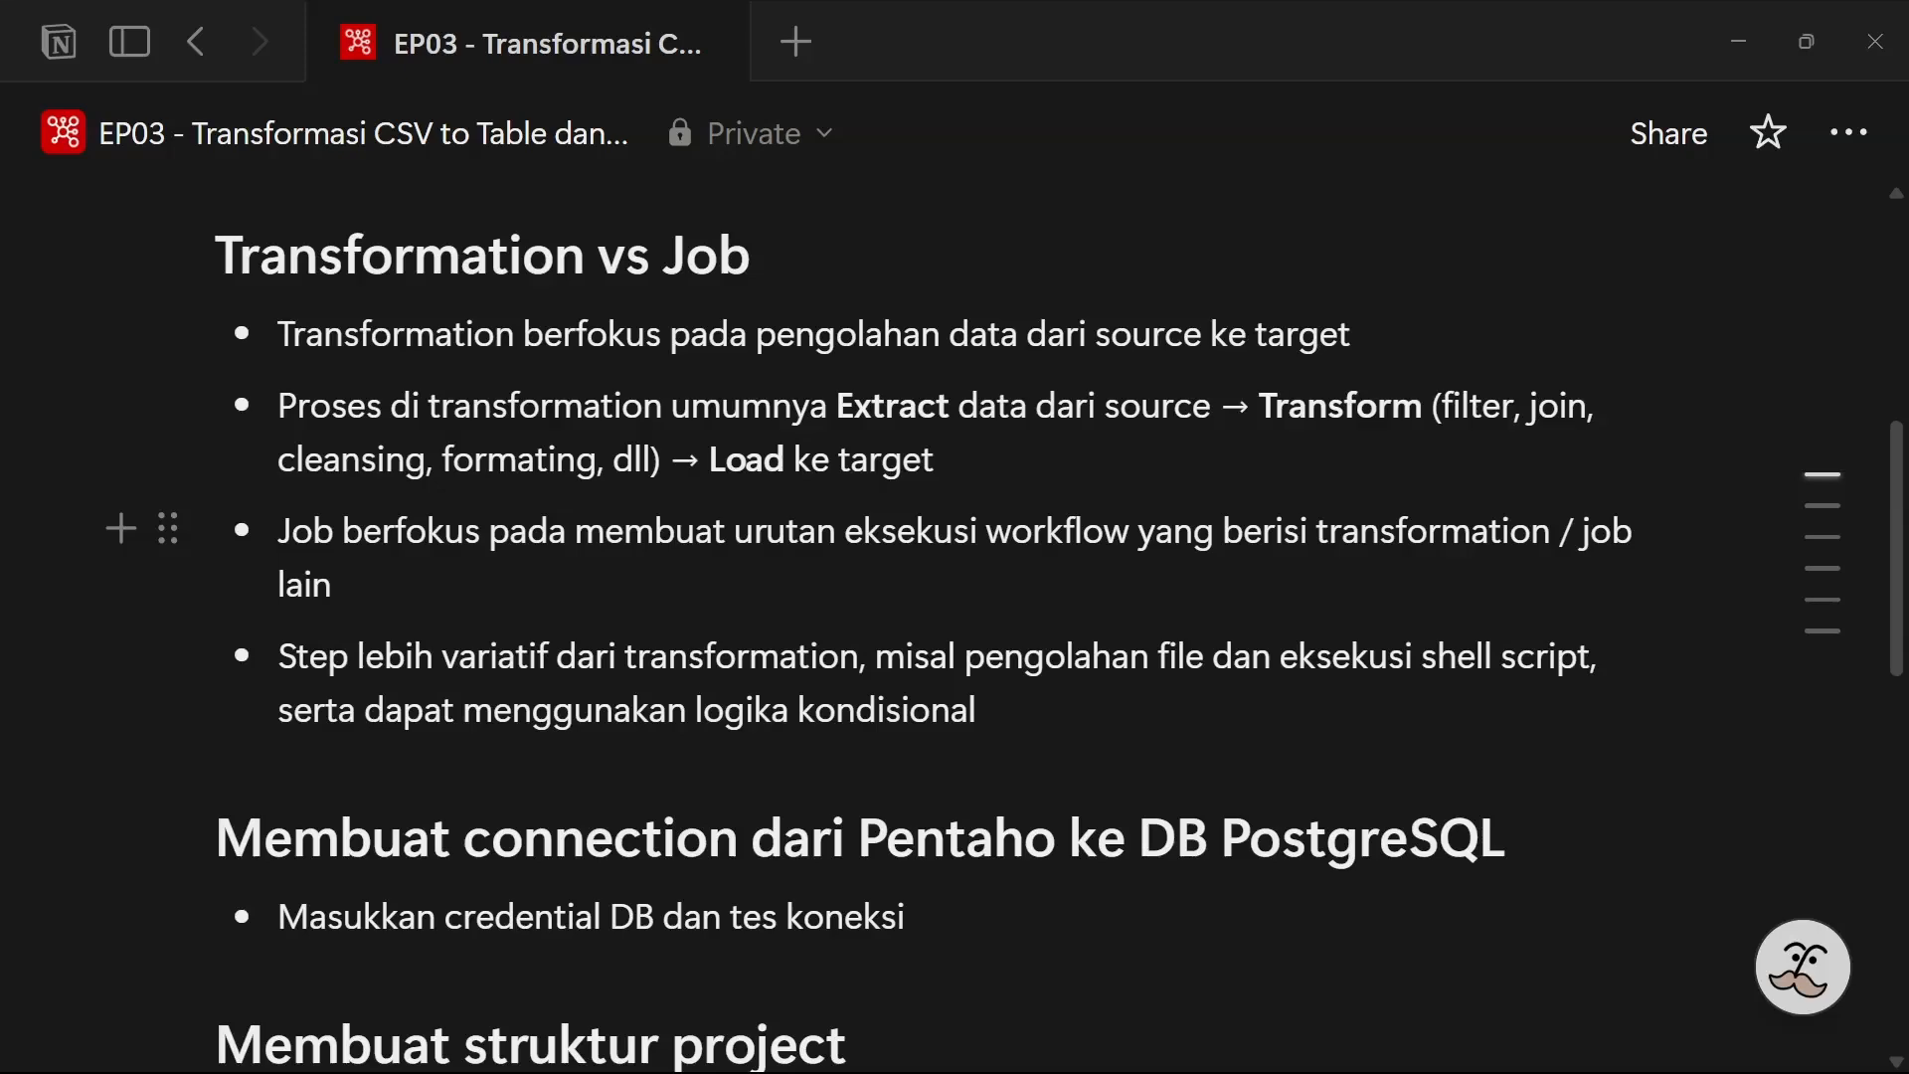
{"action": "scroll", "coordinate": [954, 597], "scroll_direction": "down", "scroll_amount": 6}
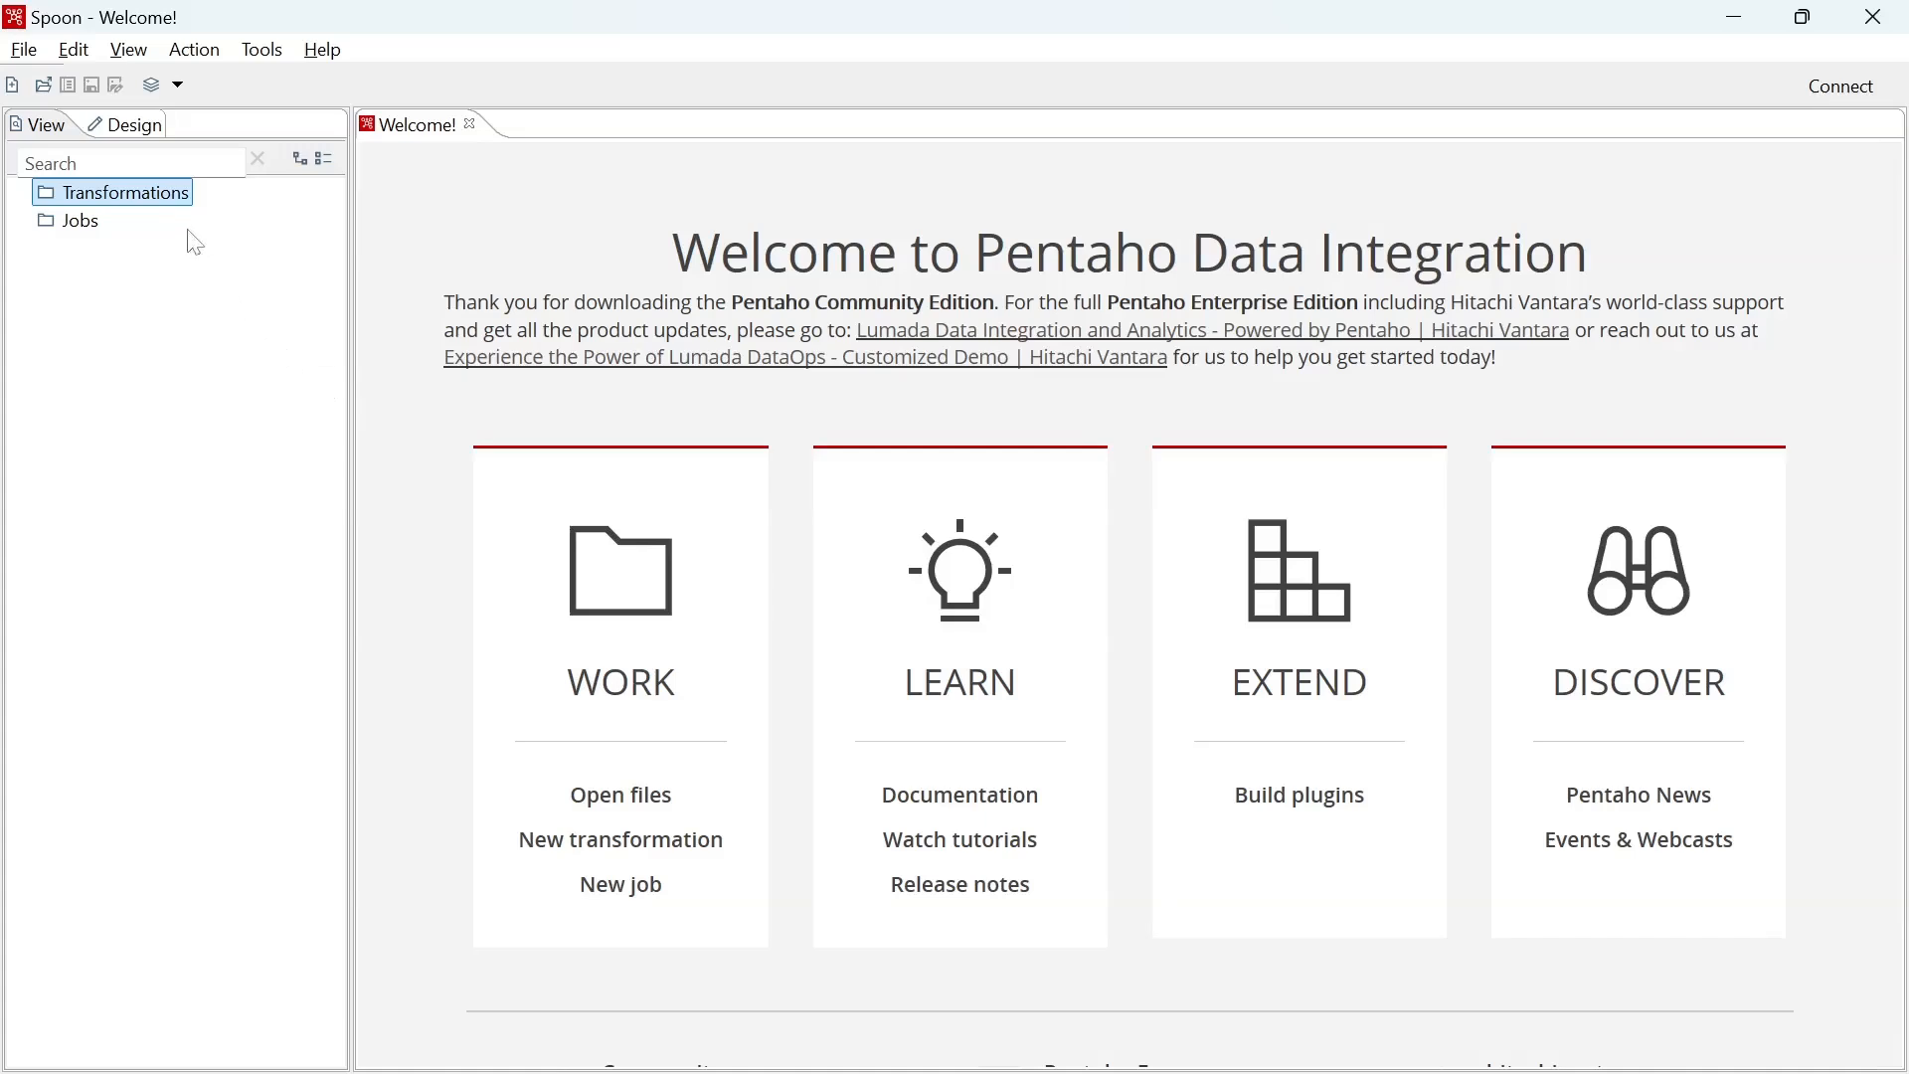
Switch to Pentaho Spoon and create a new transformation.
{"action": "left_click", "coordinate": [24, 52]}
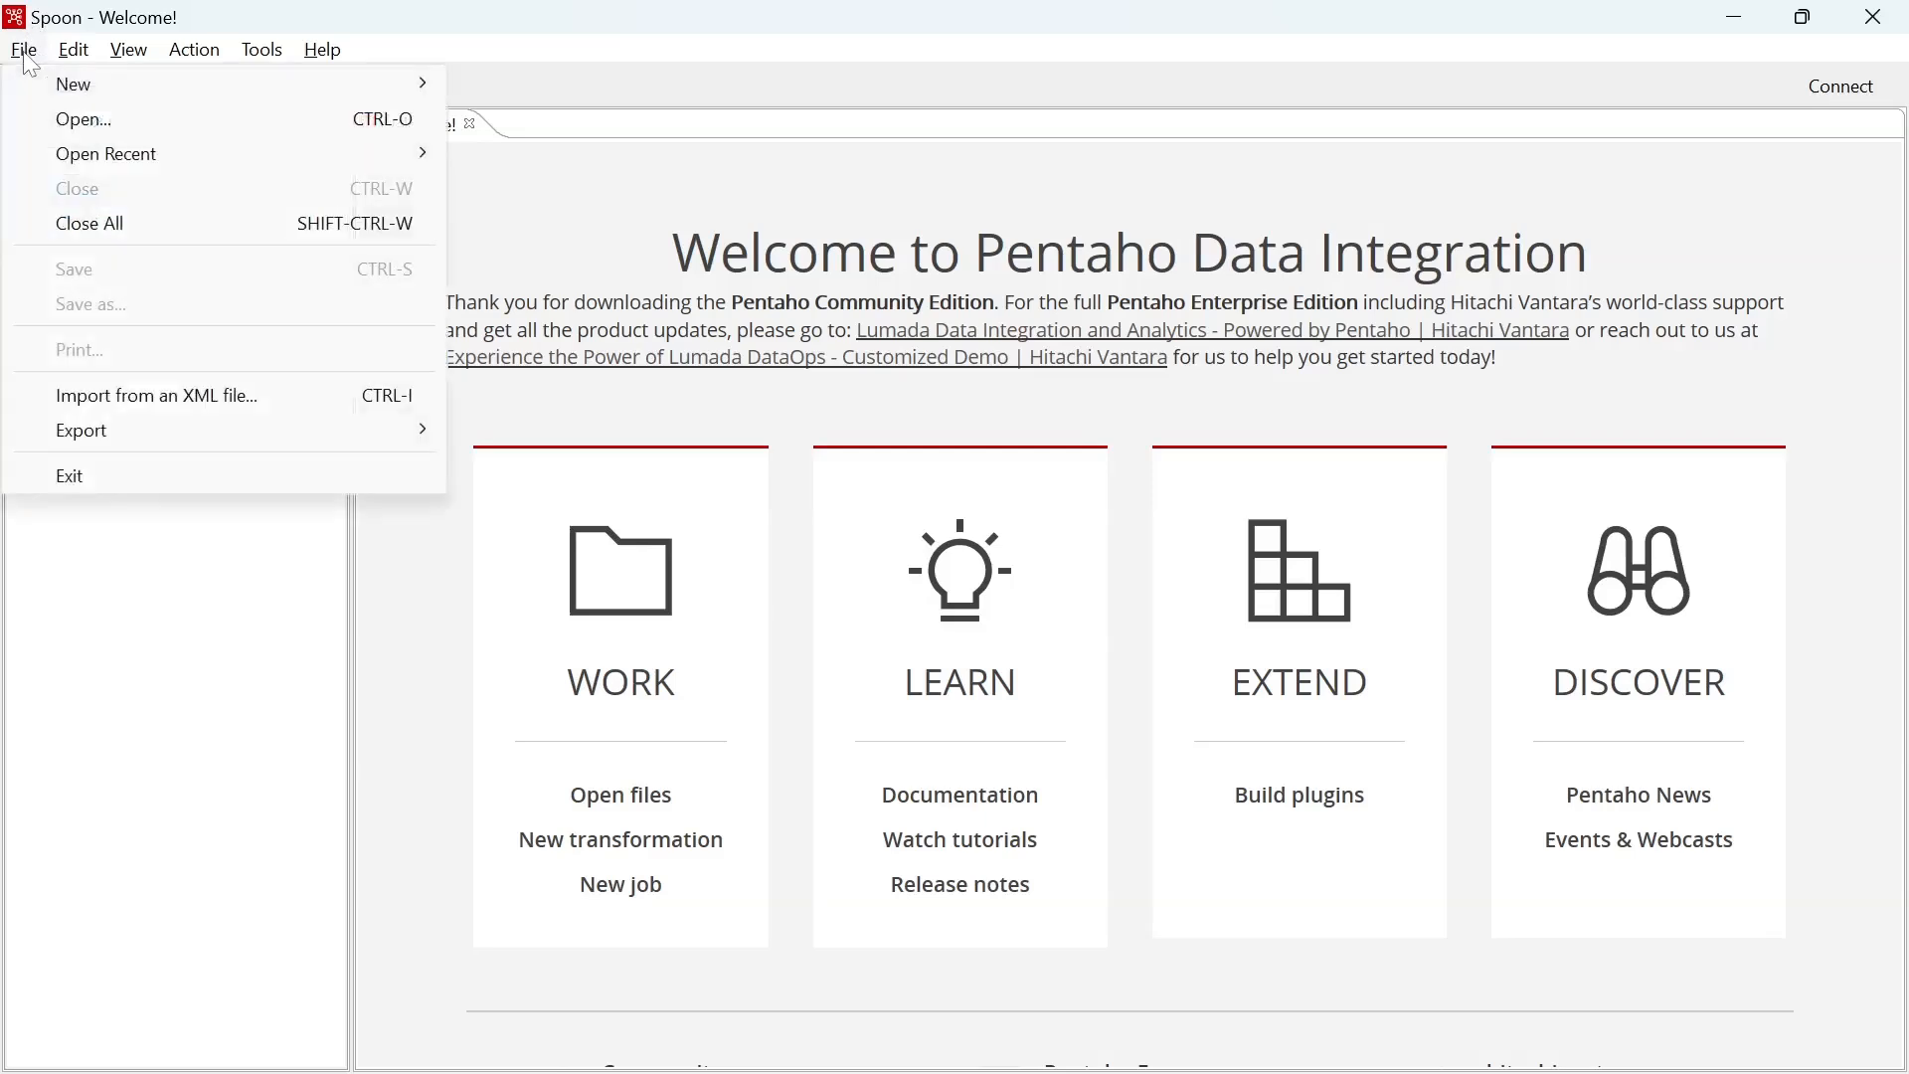
{"action": "mouse_move", "coordinate": [30, 90]}
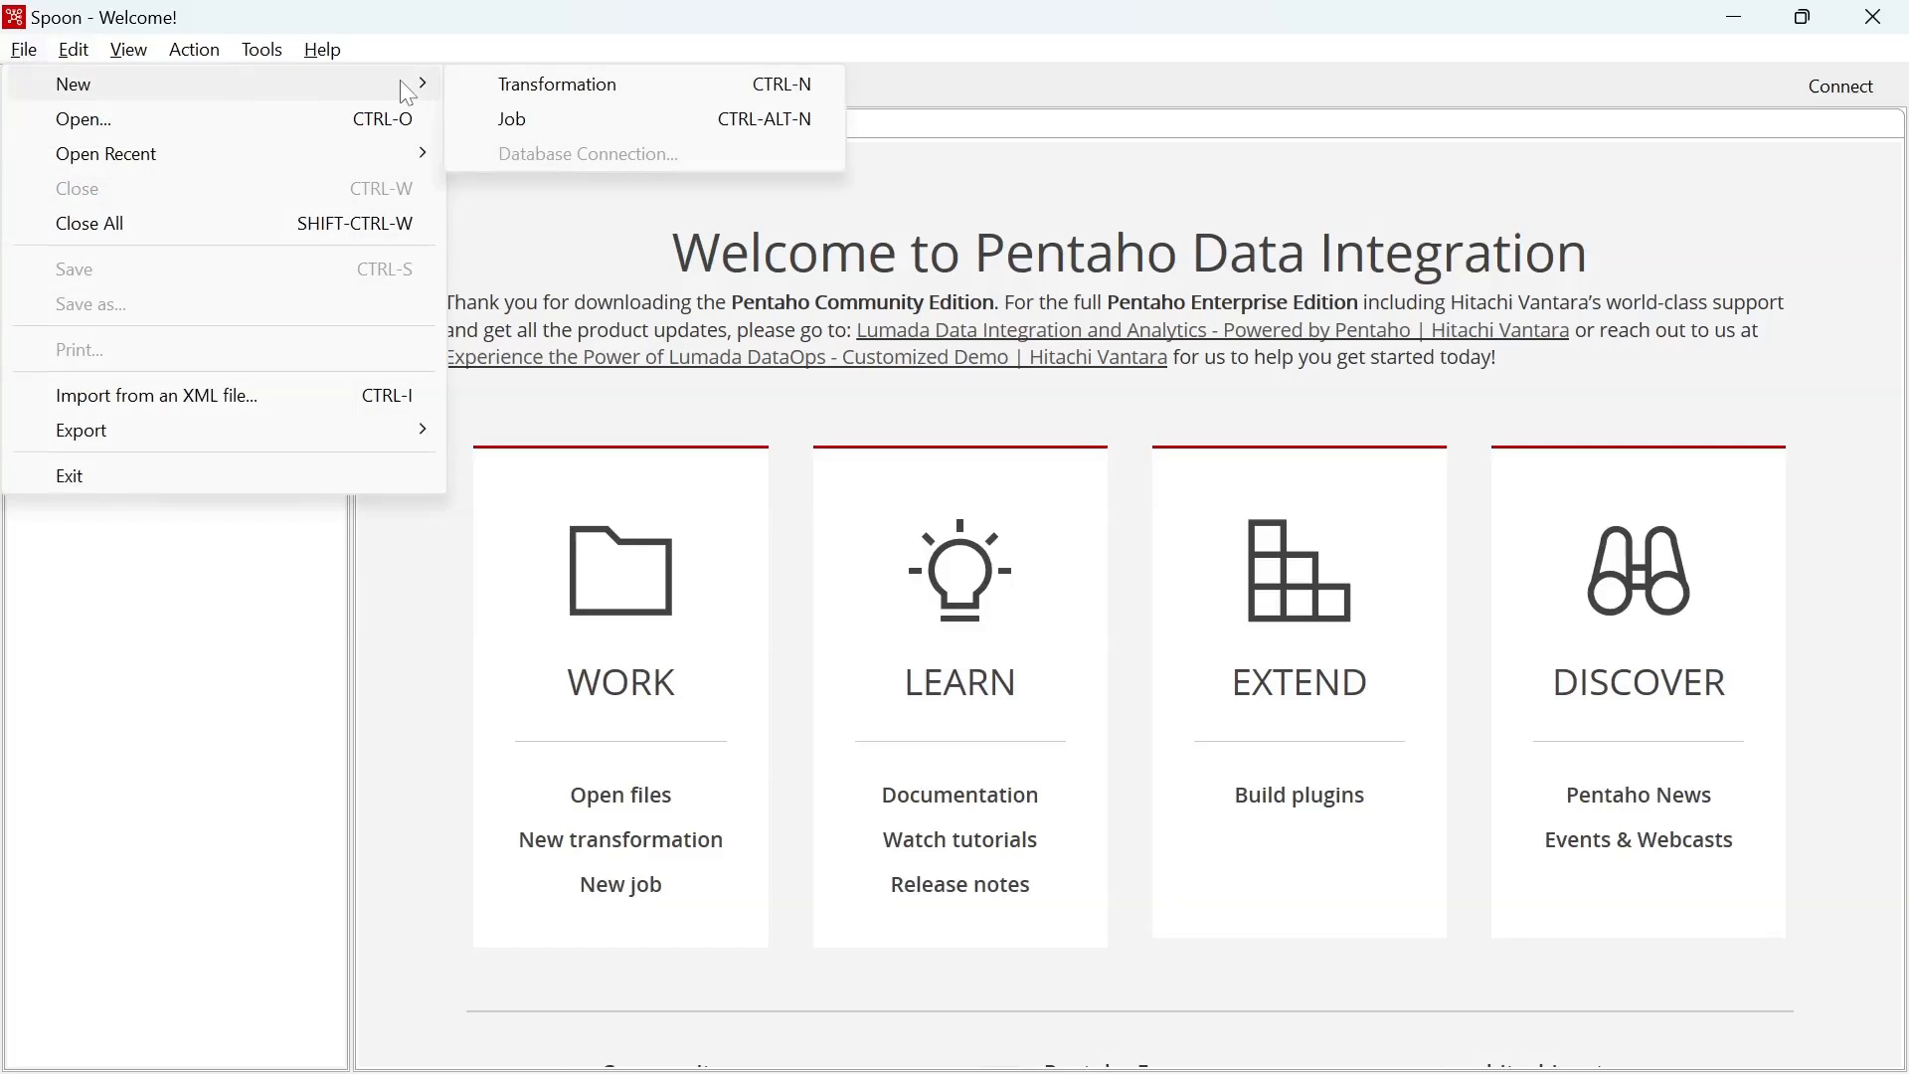
{"action": "left_click", "coordinate": [521, 91]}
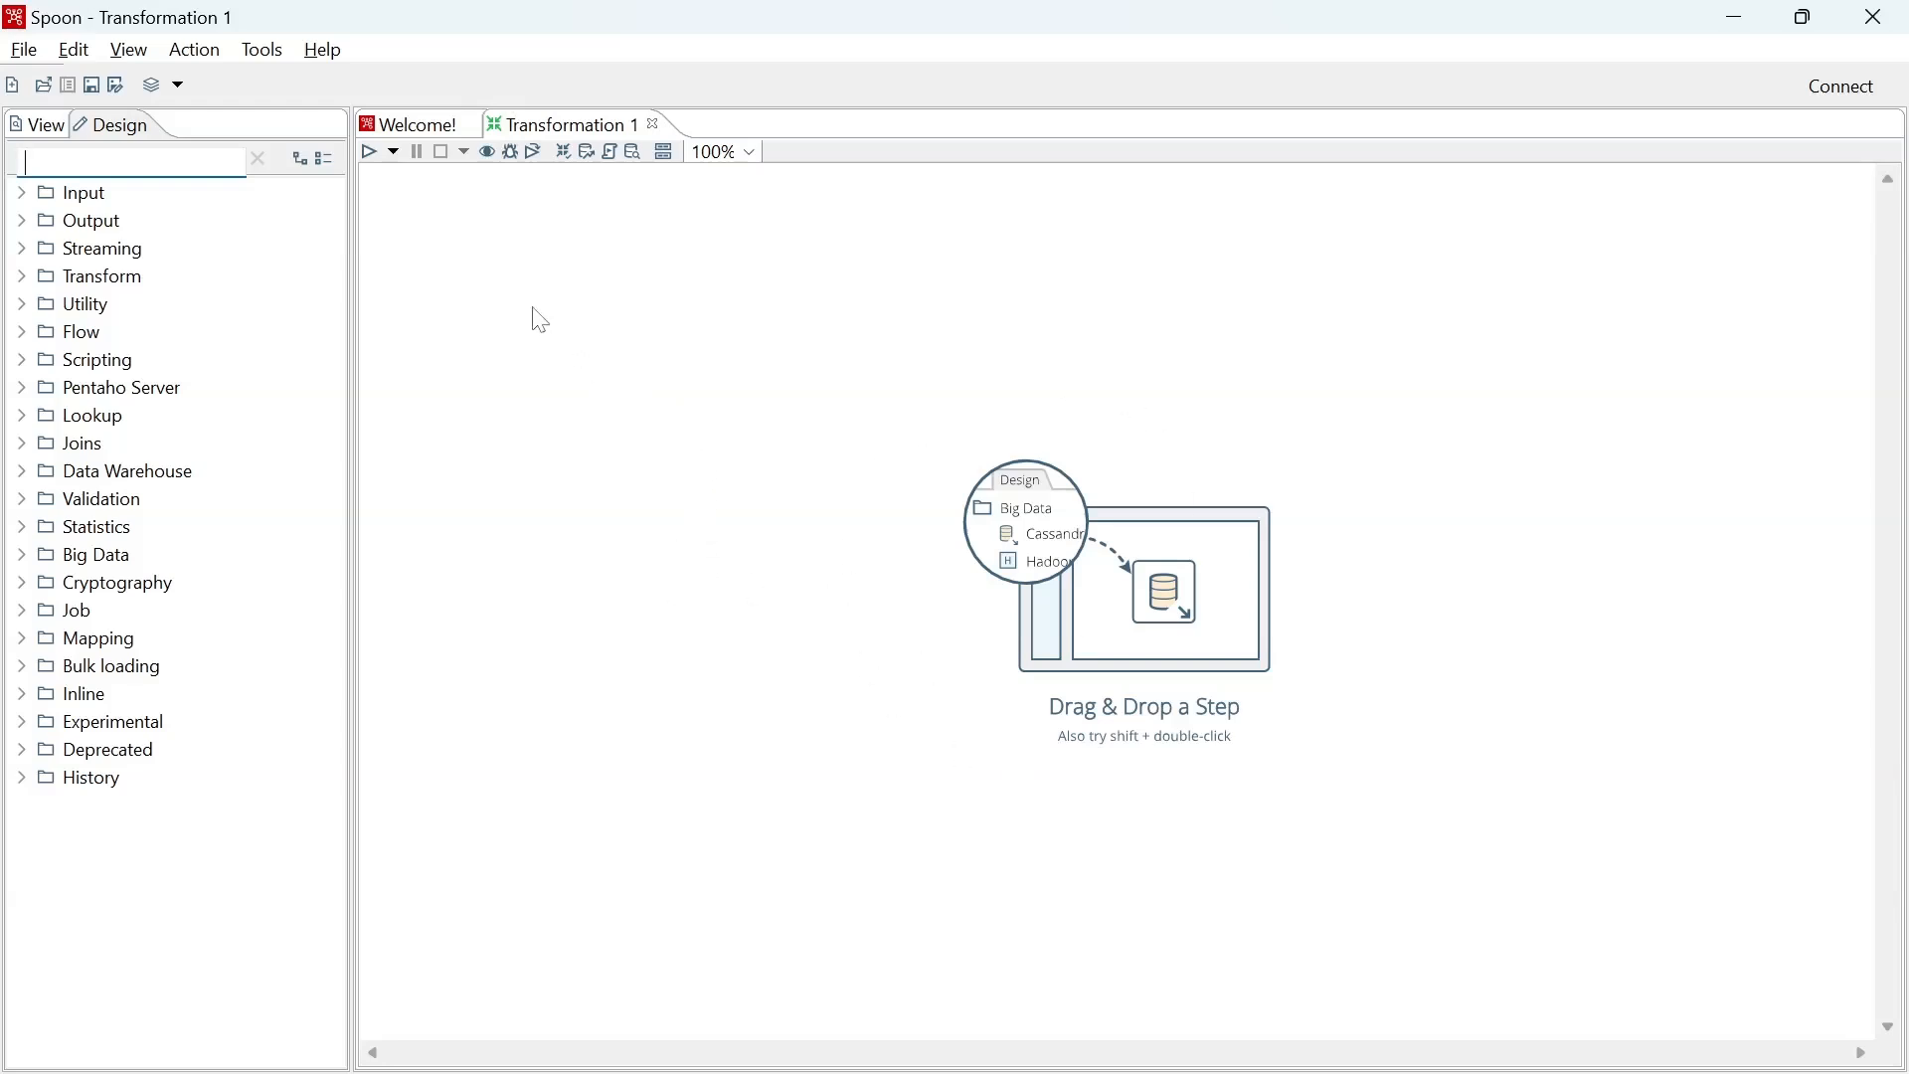
Start a new database connection for the transformation, with type PostgreSQL and the name PostgreLocalhost.
{"action": "left_click", "coordinate": [42, 125]}
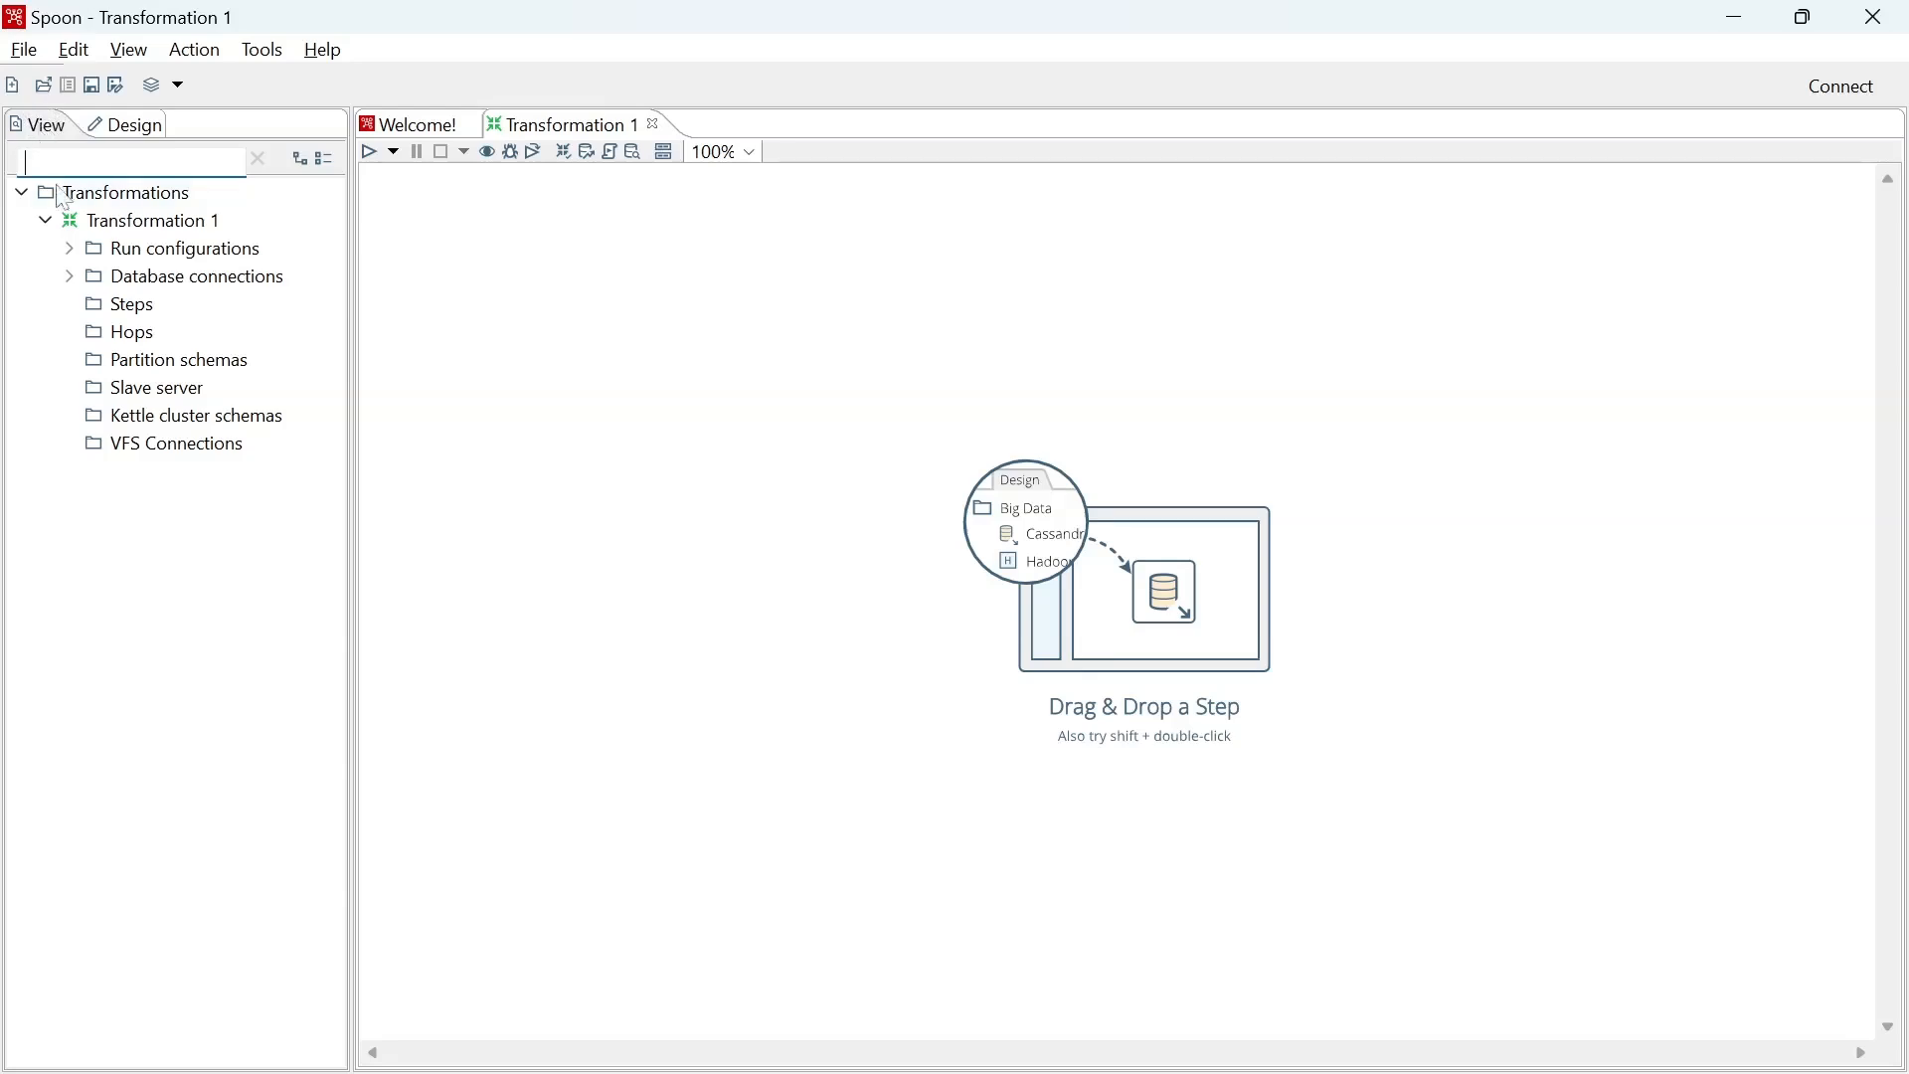
{"action": "left_click", "coordinate": [68, 278]}
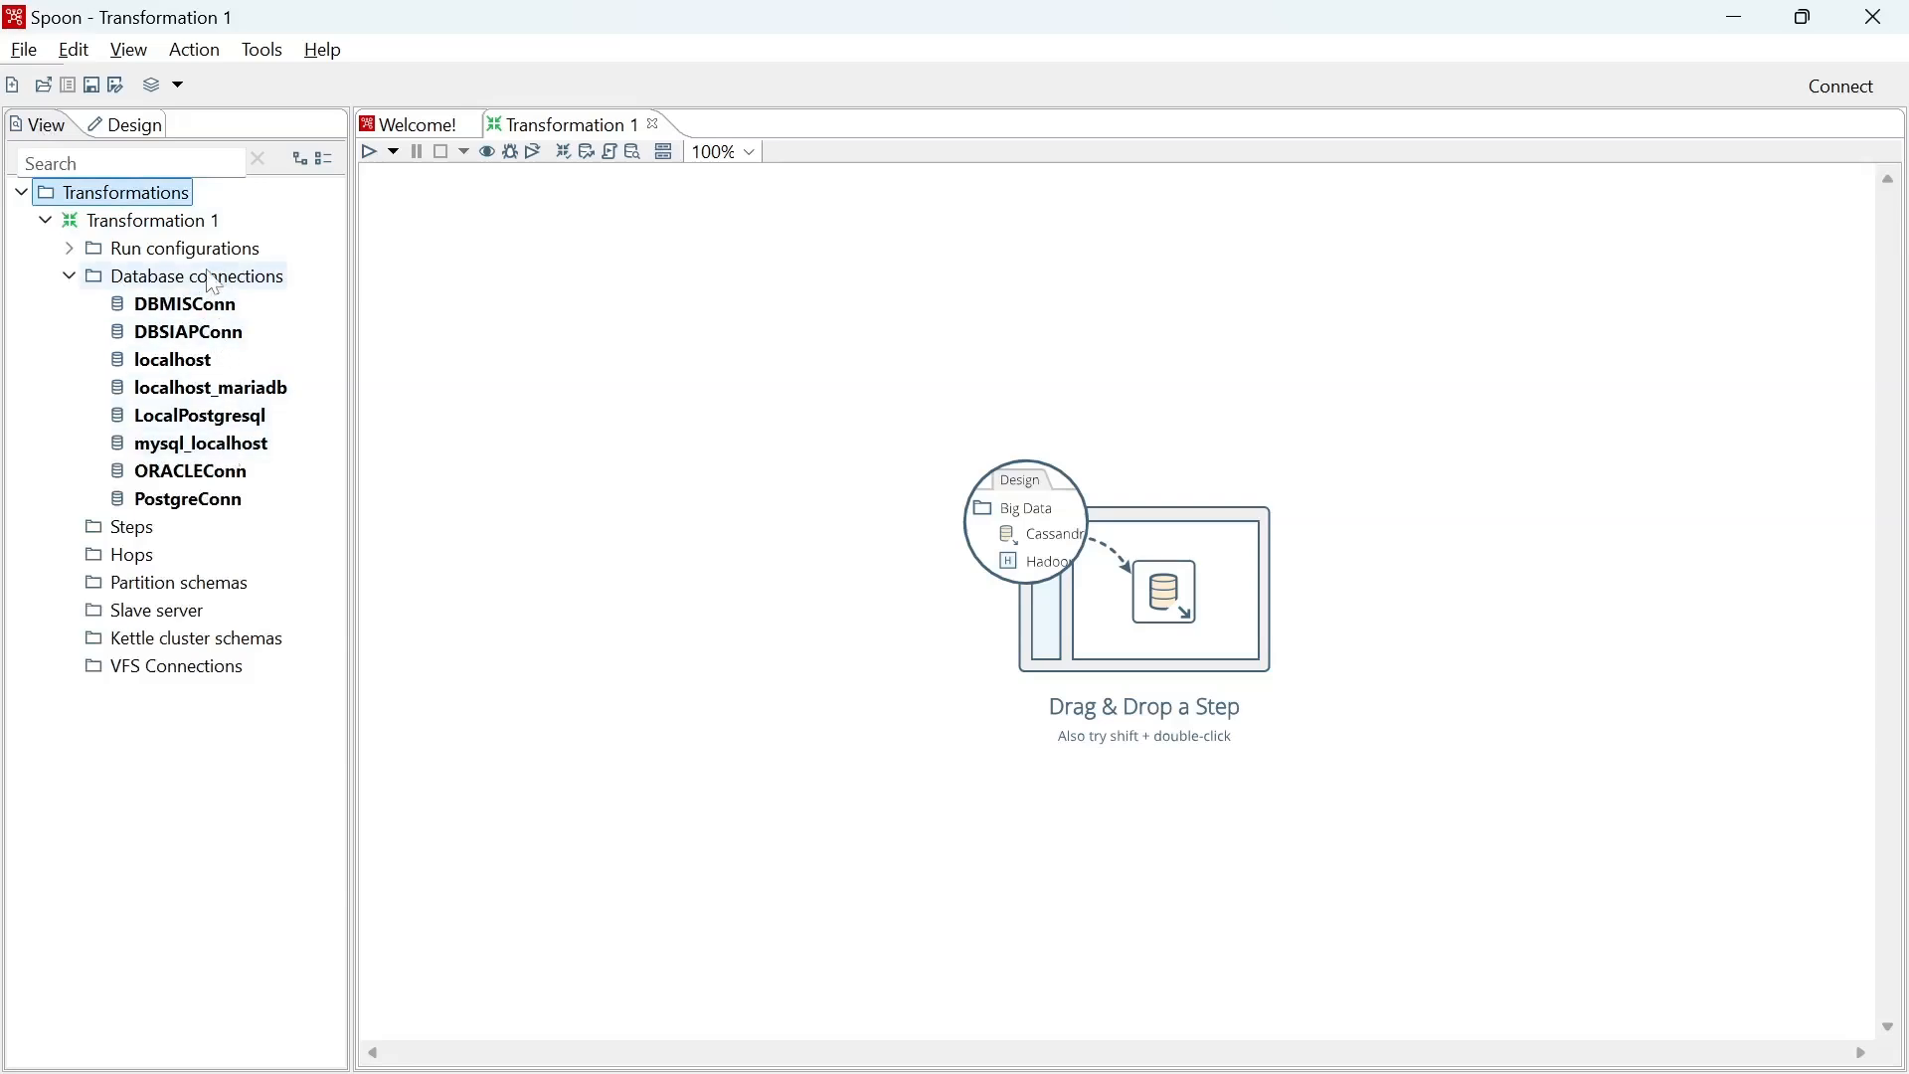
{"action": "right_click", "coordinate": [212, 284]}
{"action": "left_click", "coordinate": [295, 300]}
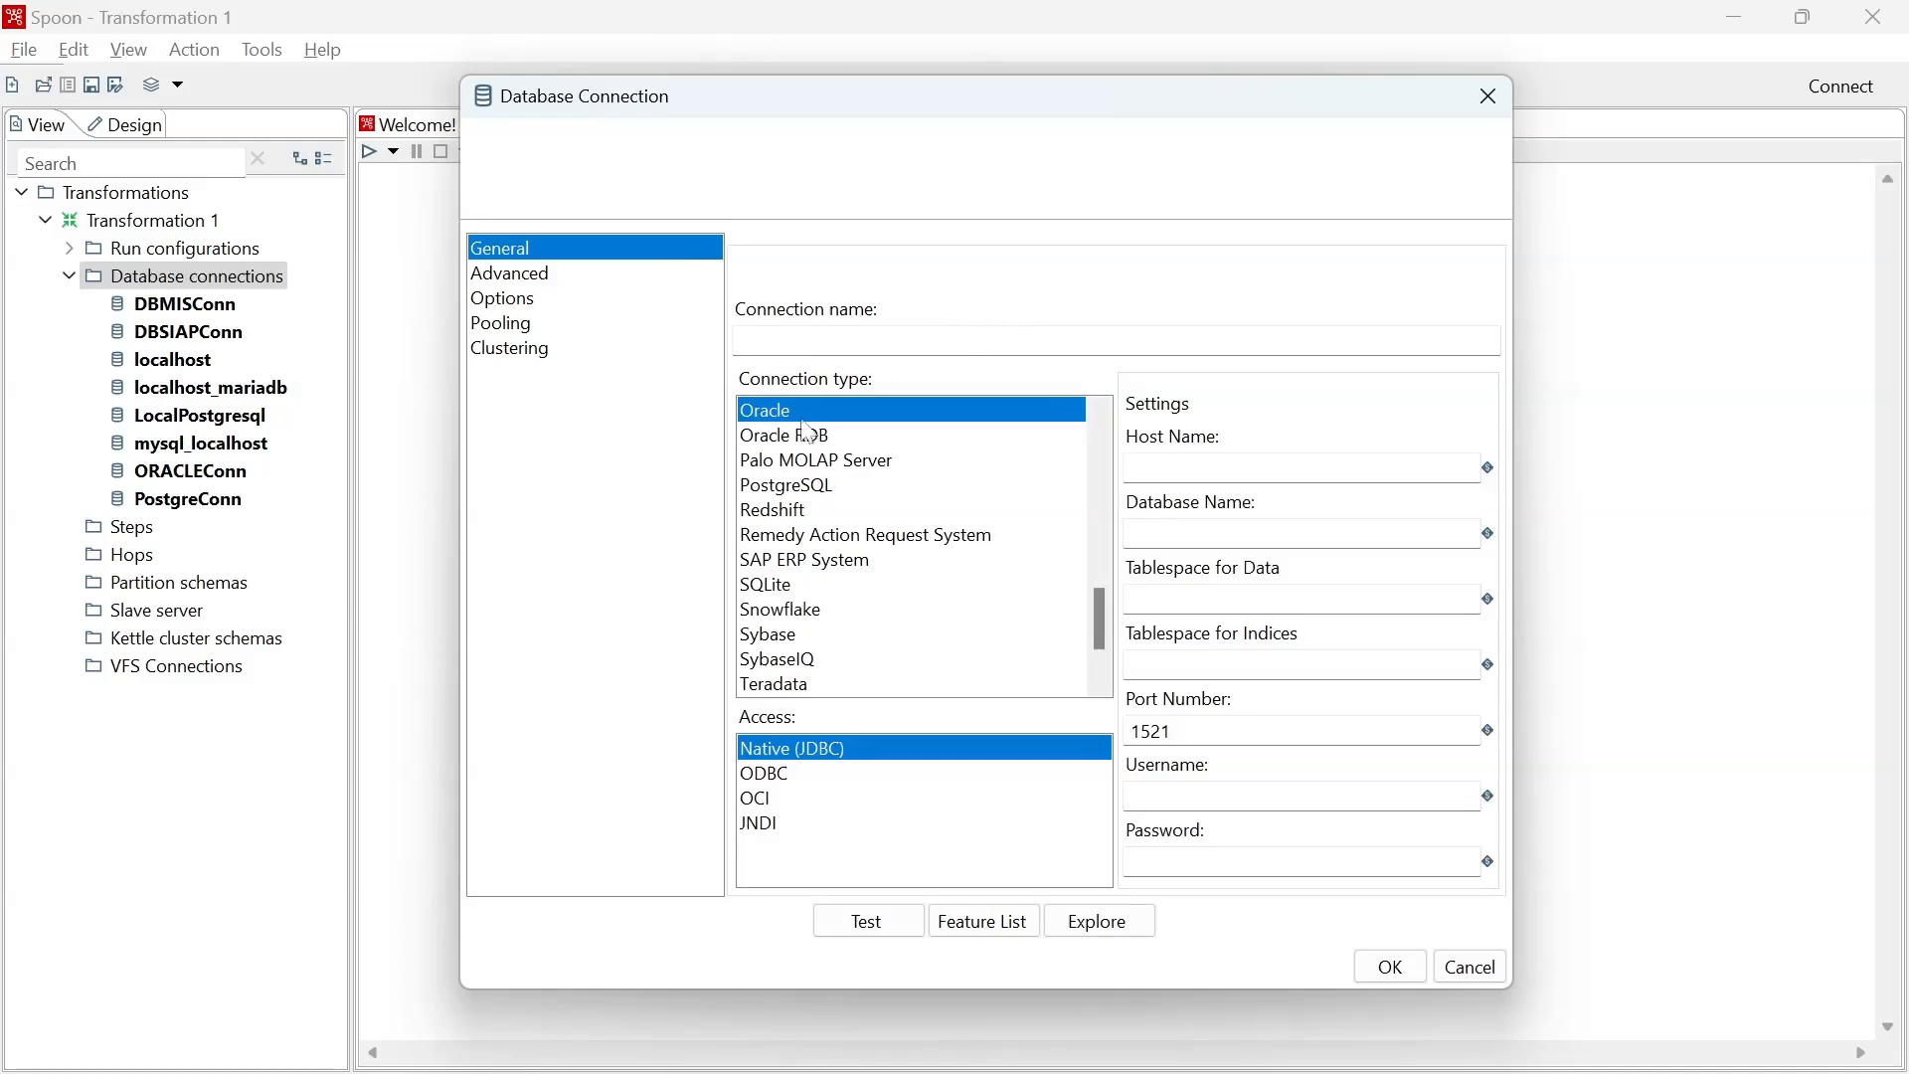
{"action": "left_click", "coordinate": [824, 492]}
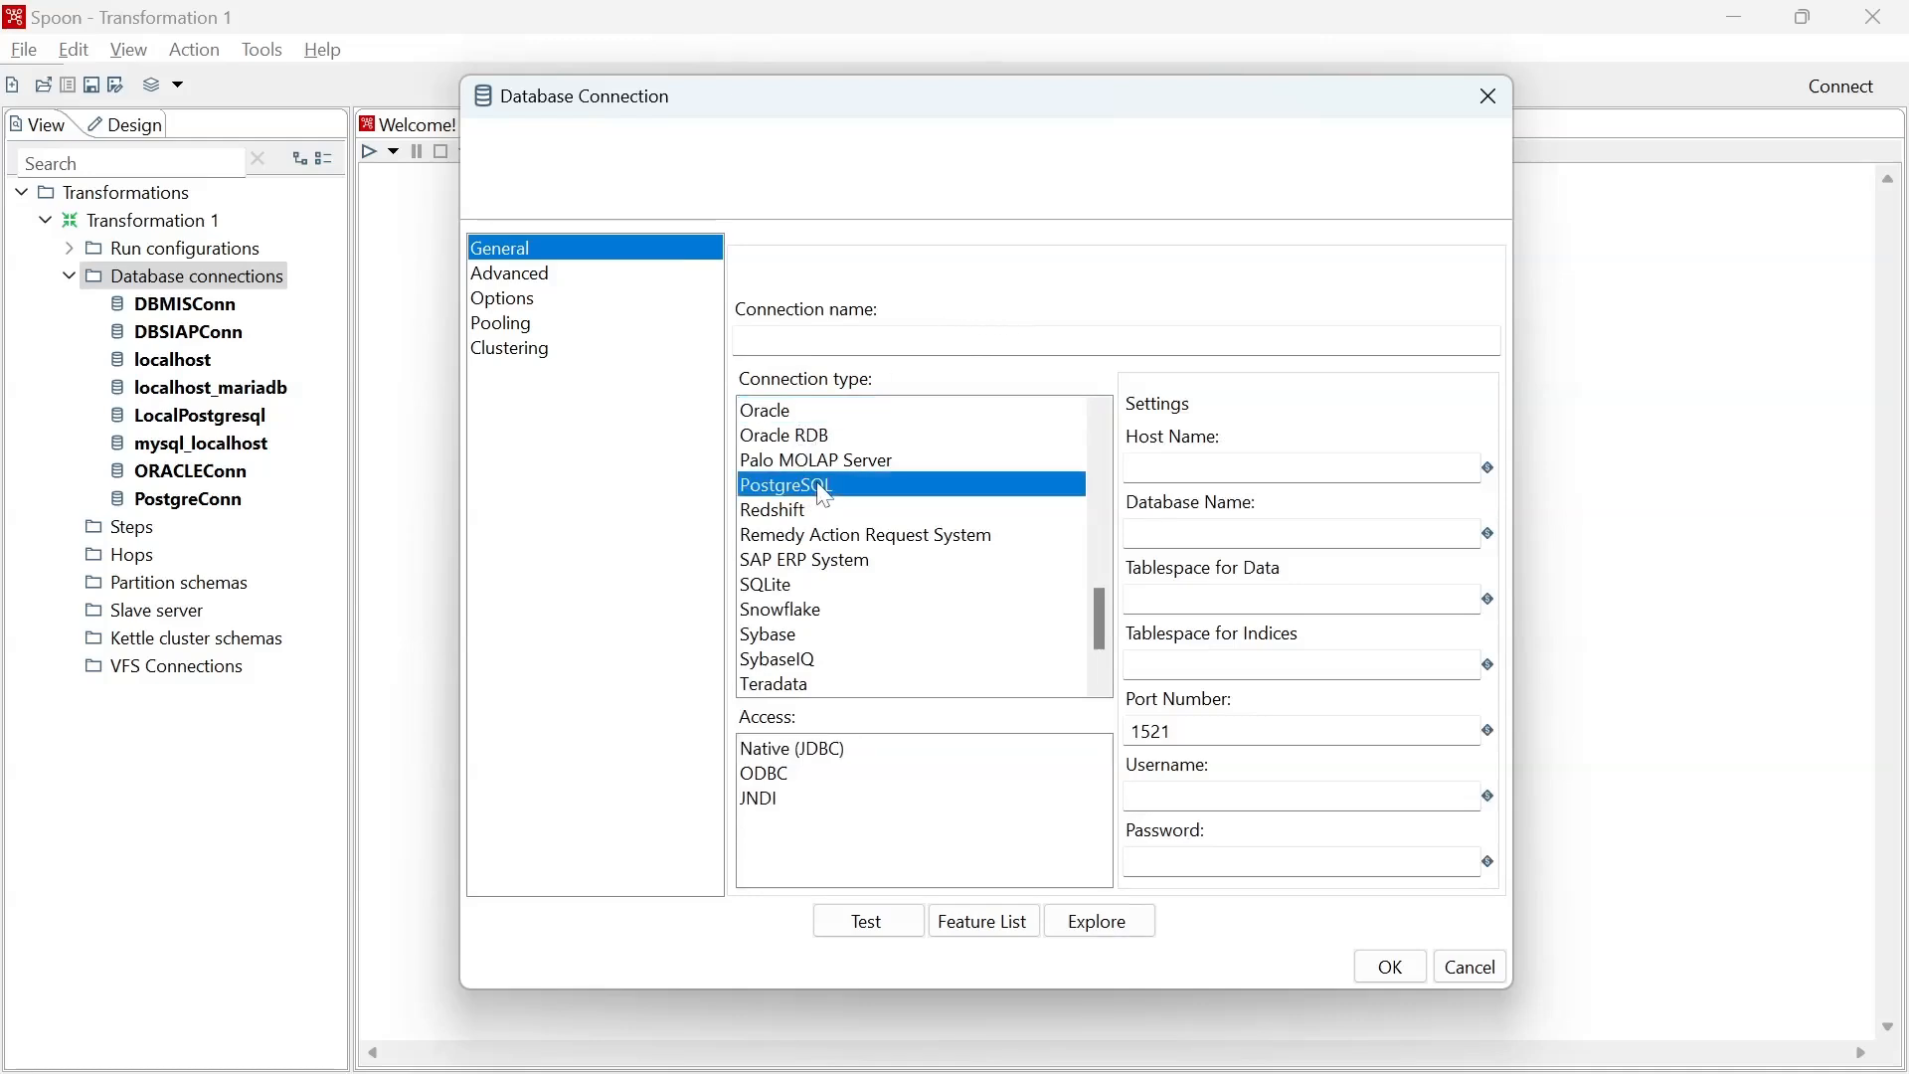
{"action": "left_click", "coordinate": [895, 343]}
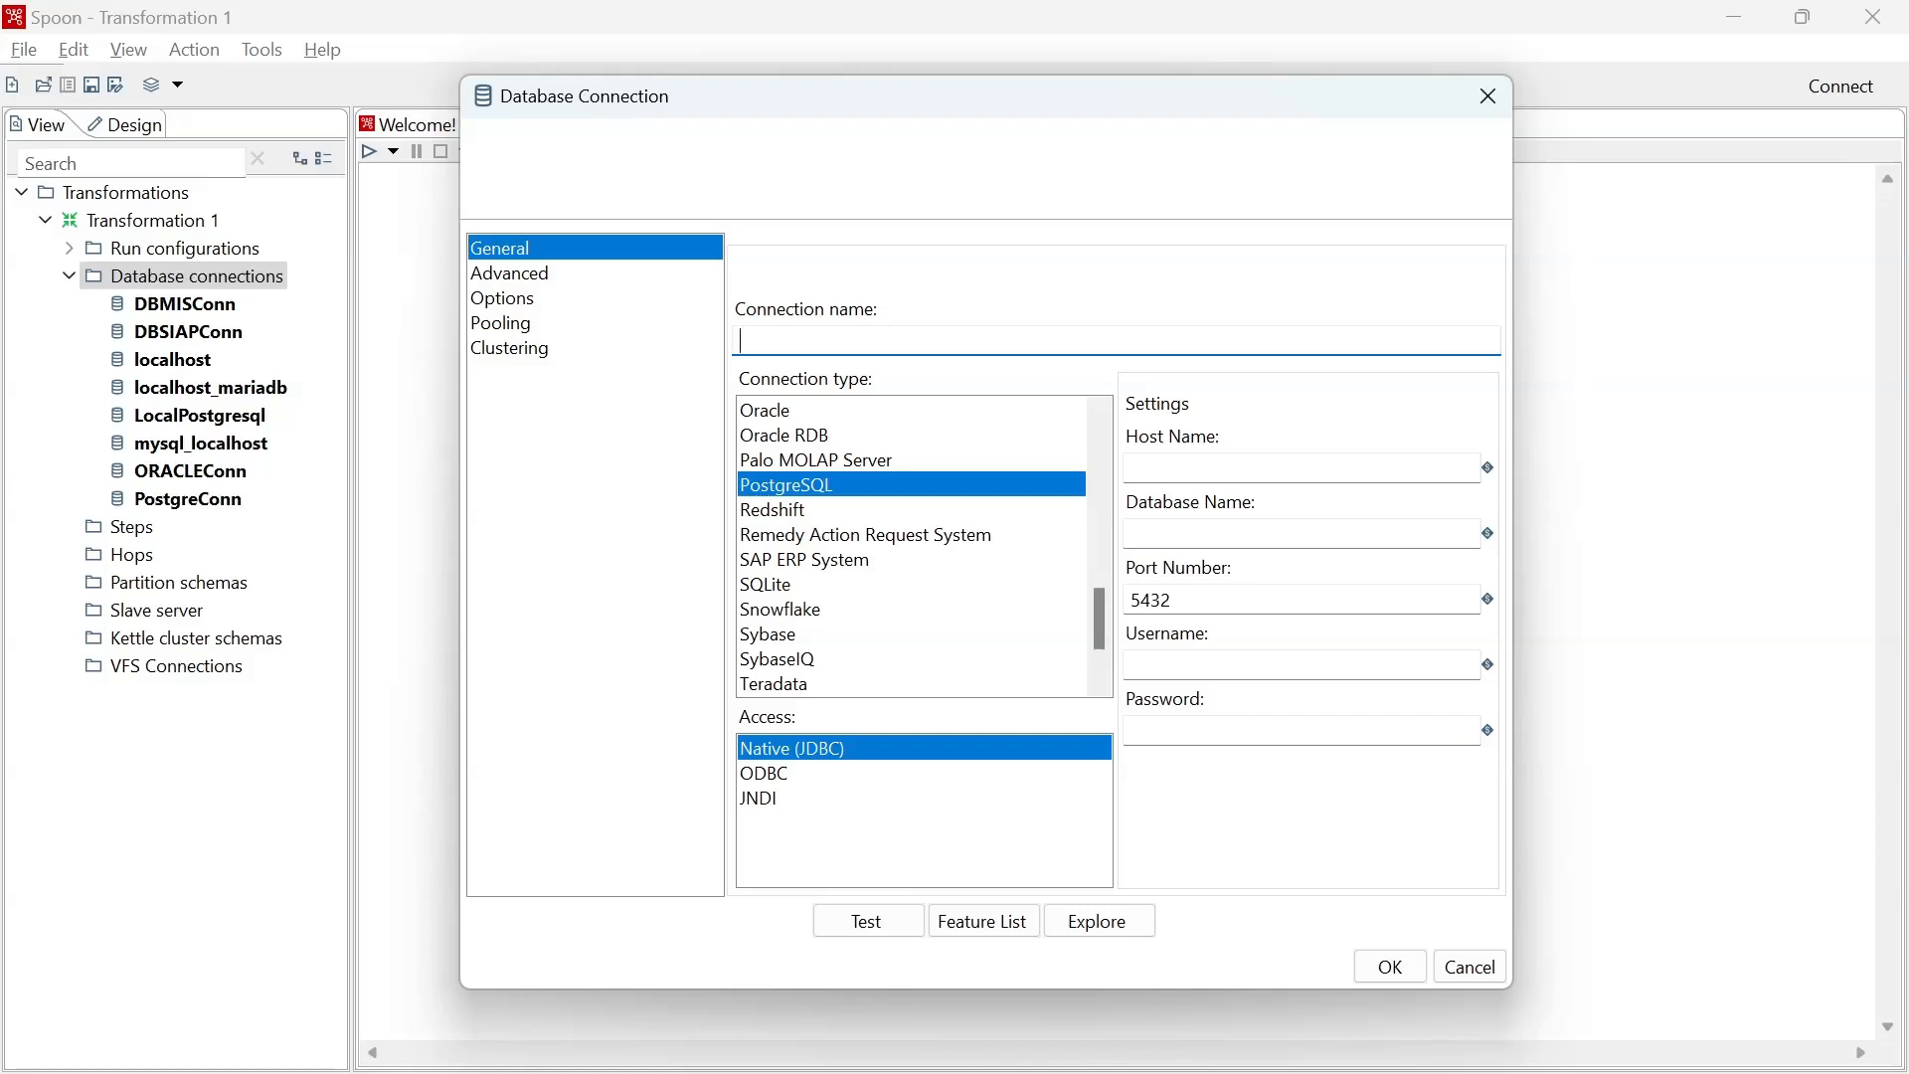
{"action": "type", "text": "PostgreLocalhost"}
Fill in the connection settings with host localhost, database postgres, username pentahocrypto and the account password.
{"action": "left_click", "coordinate": [1183, 467]}
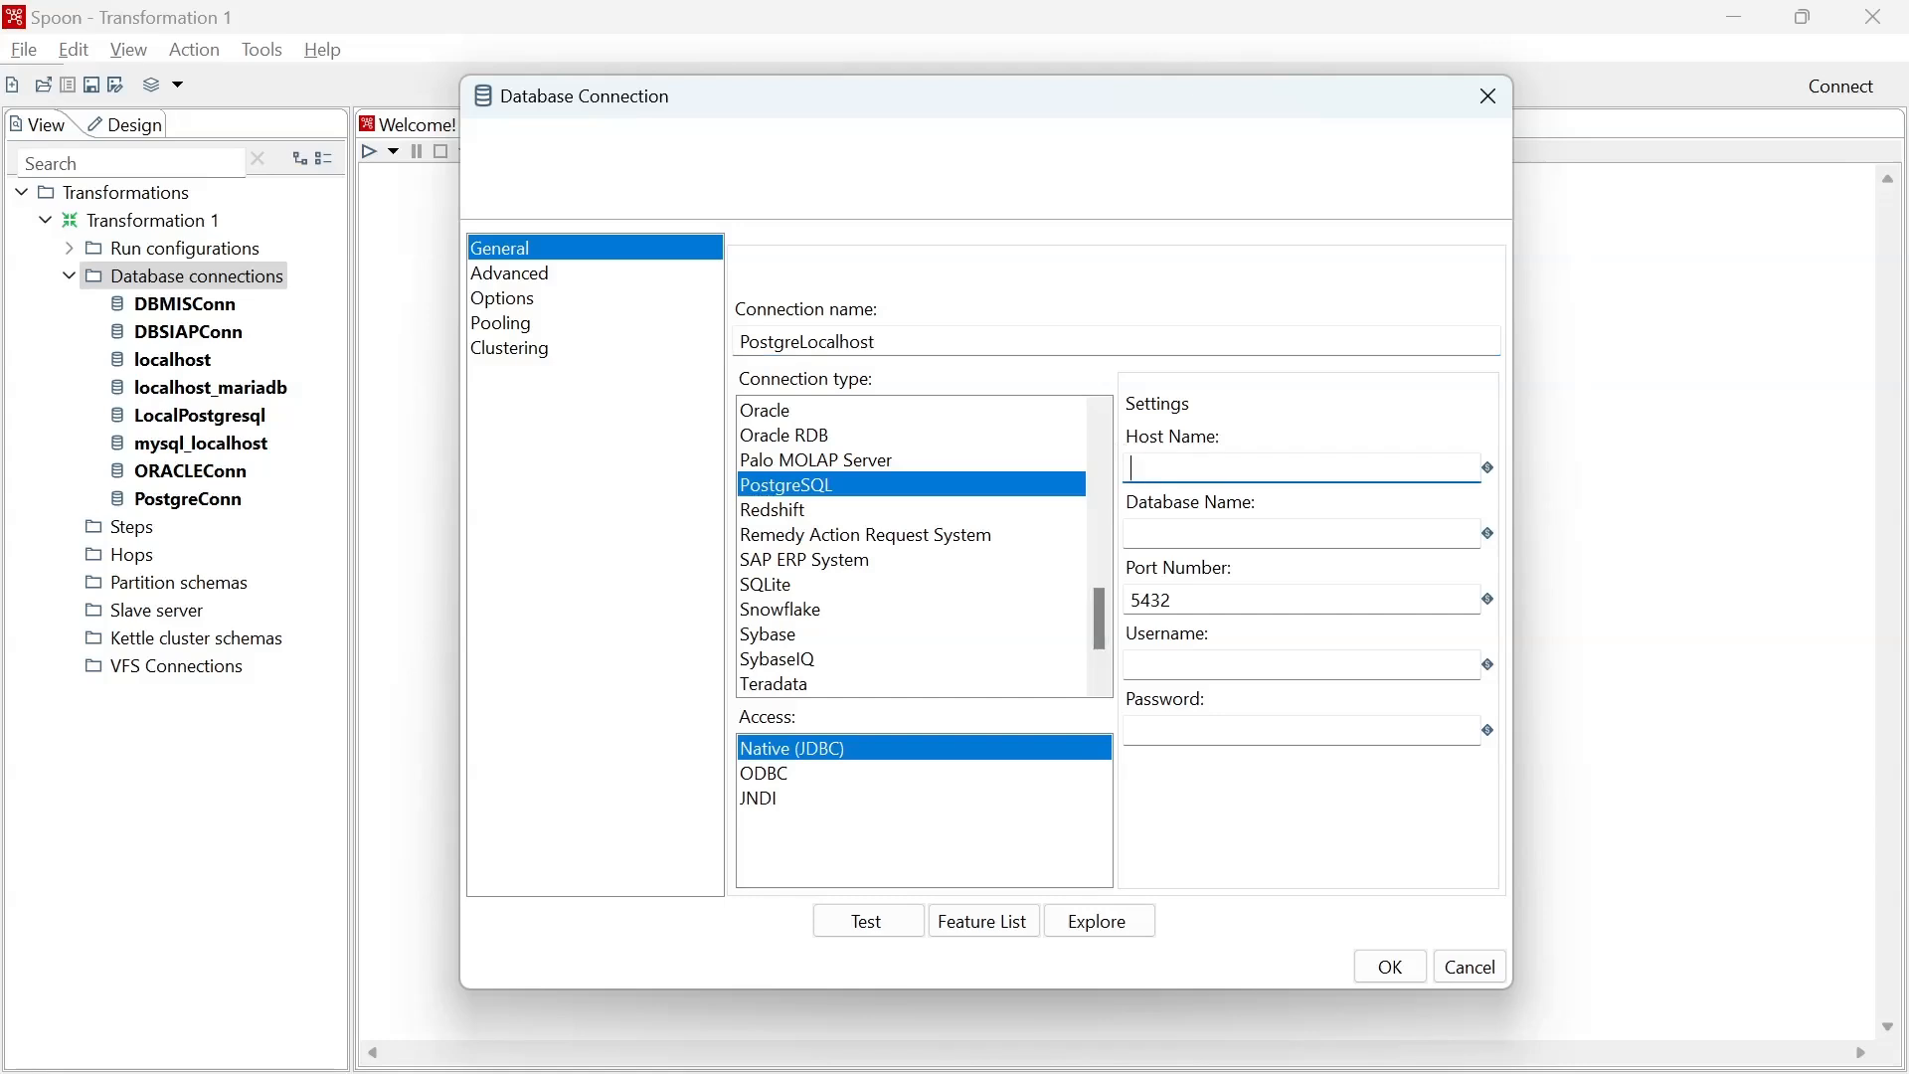
{"action": "type", "text": "localhost"}
{"action": "key", "text": "Tab"}
{"action": "type", "text": "pos"}
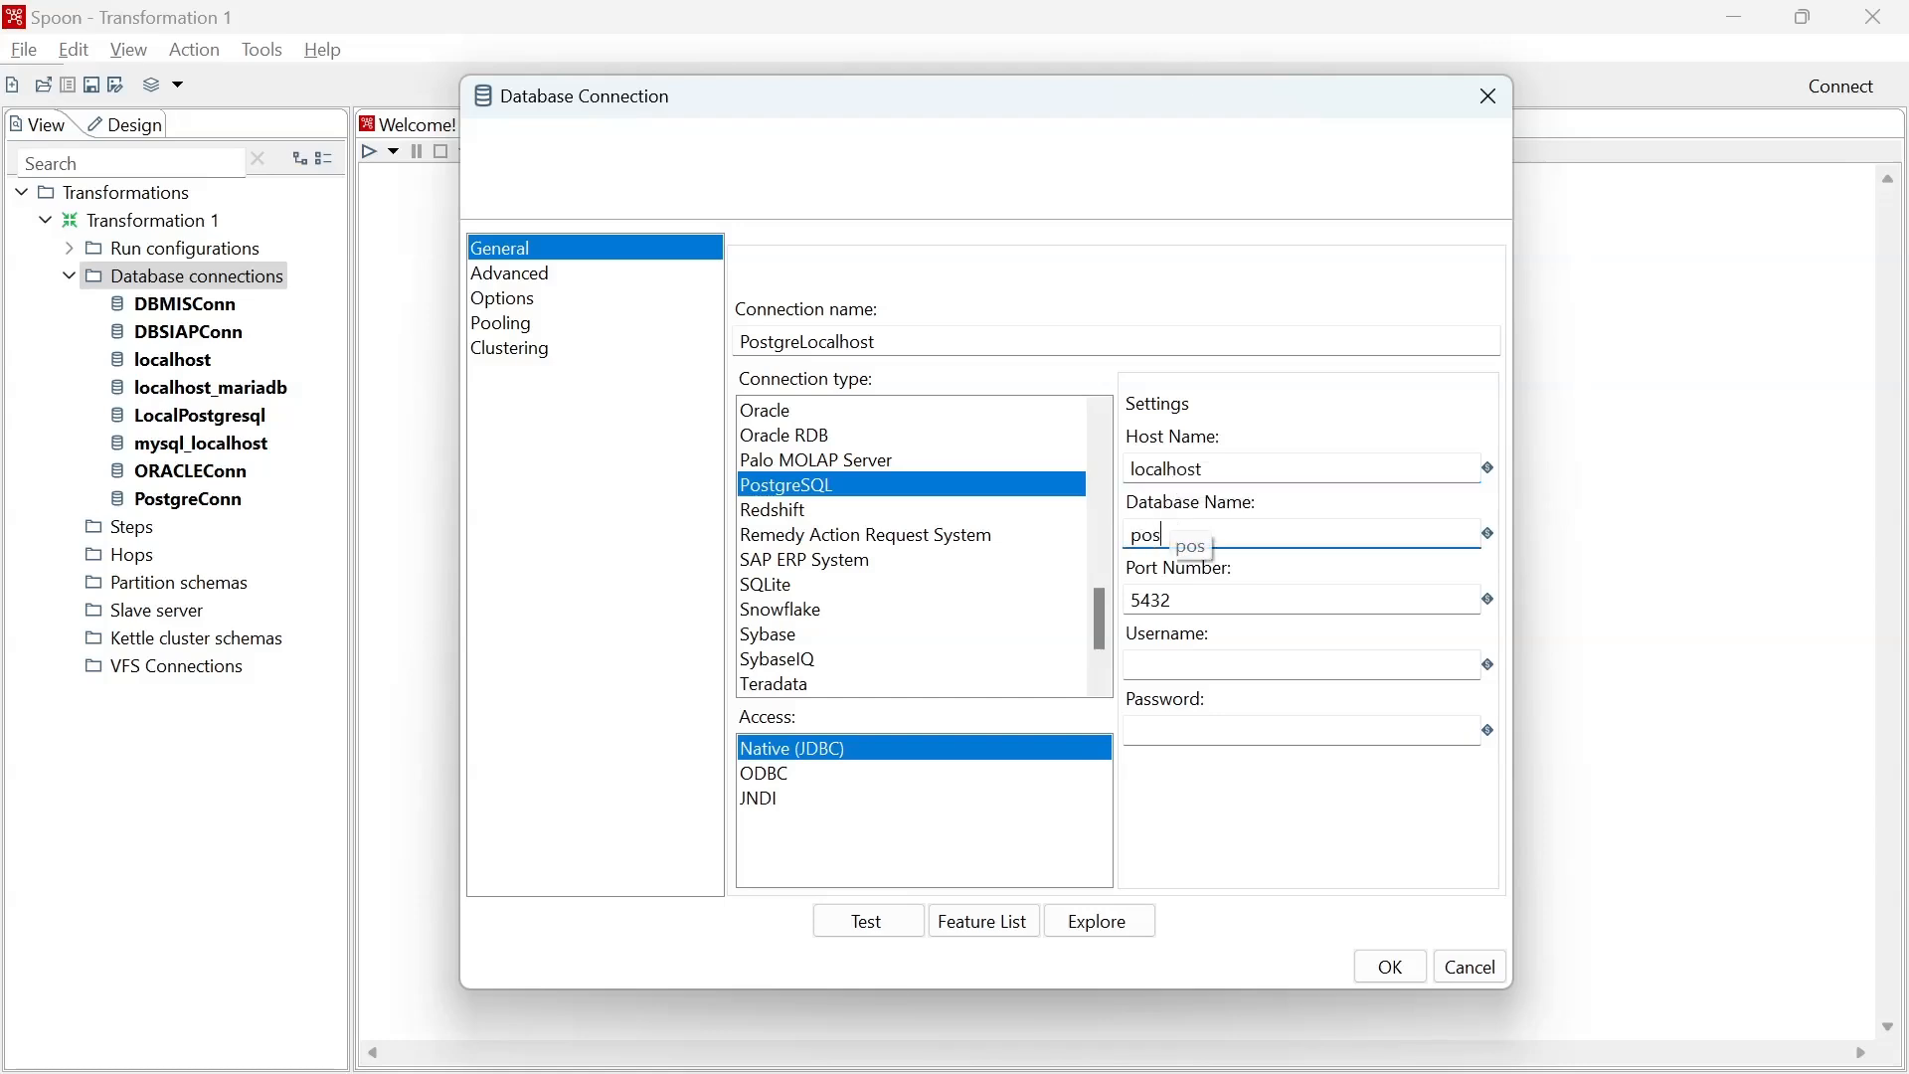
{"action": "type", "text": "tgres"}
{"action": "left_click", "coordinate": [1233, 665]}
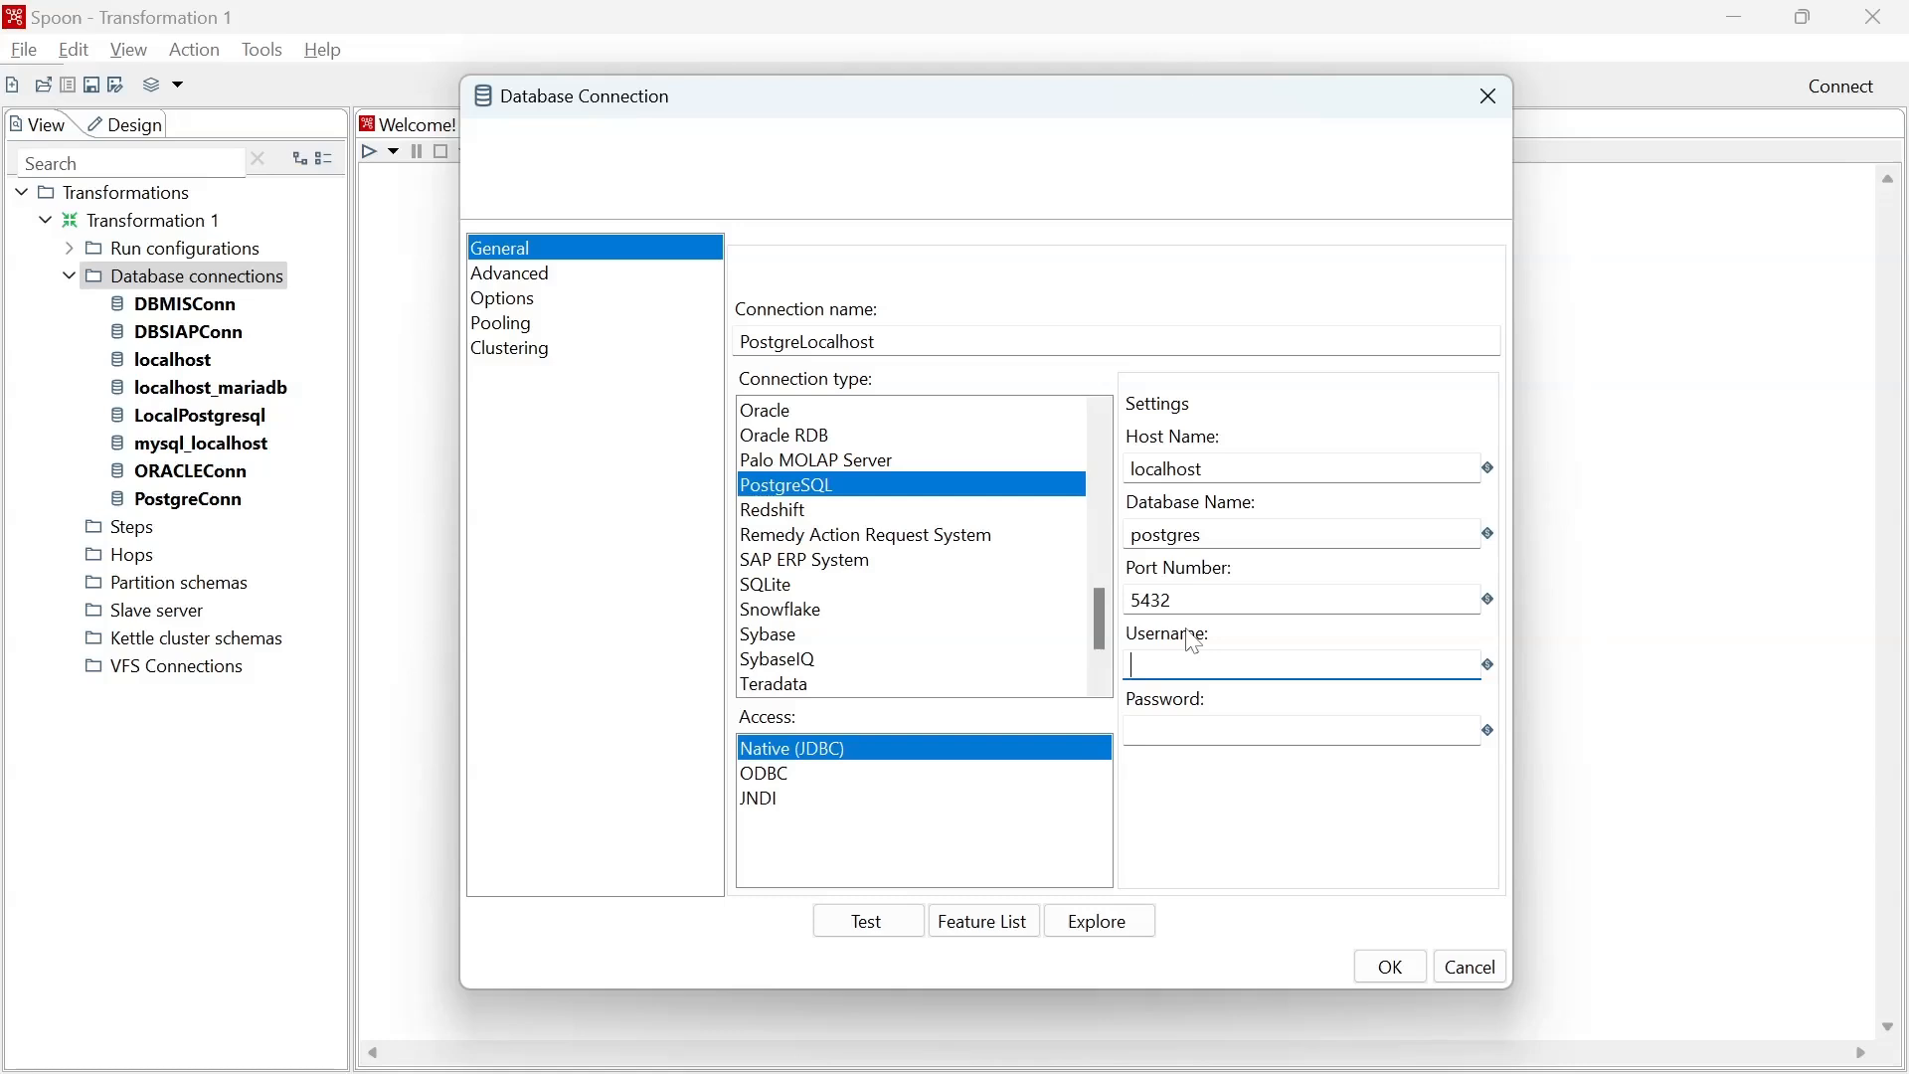
{"action": "type", "text": "pentahocrypto"}
{"action": "key", "text": "Tab"}
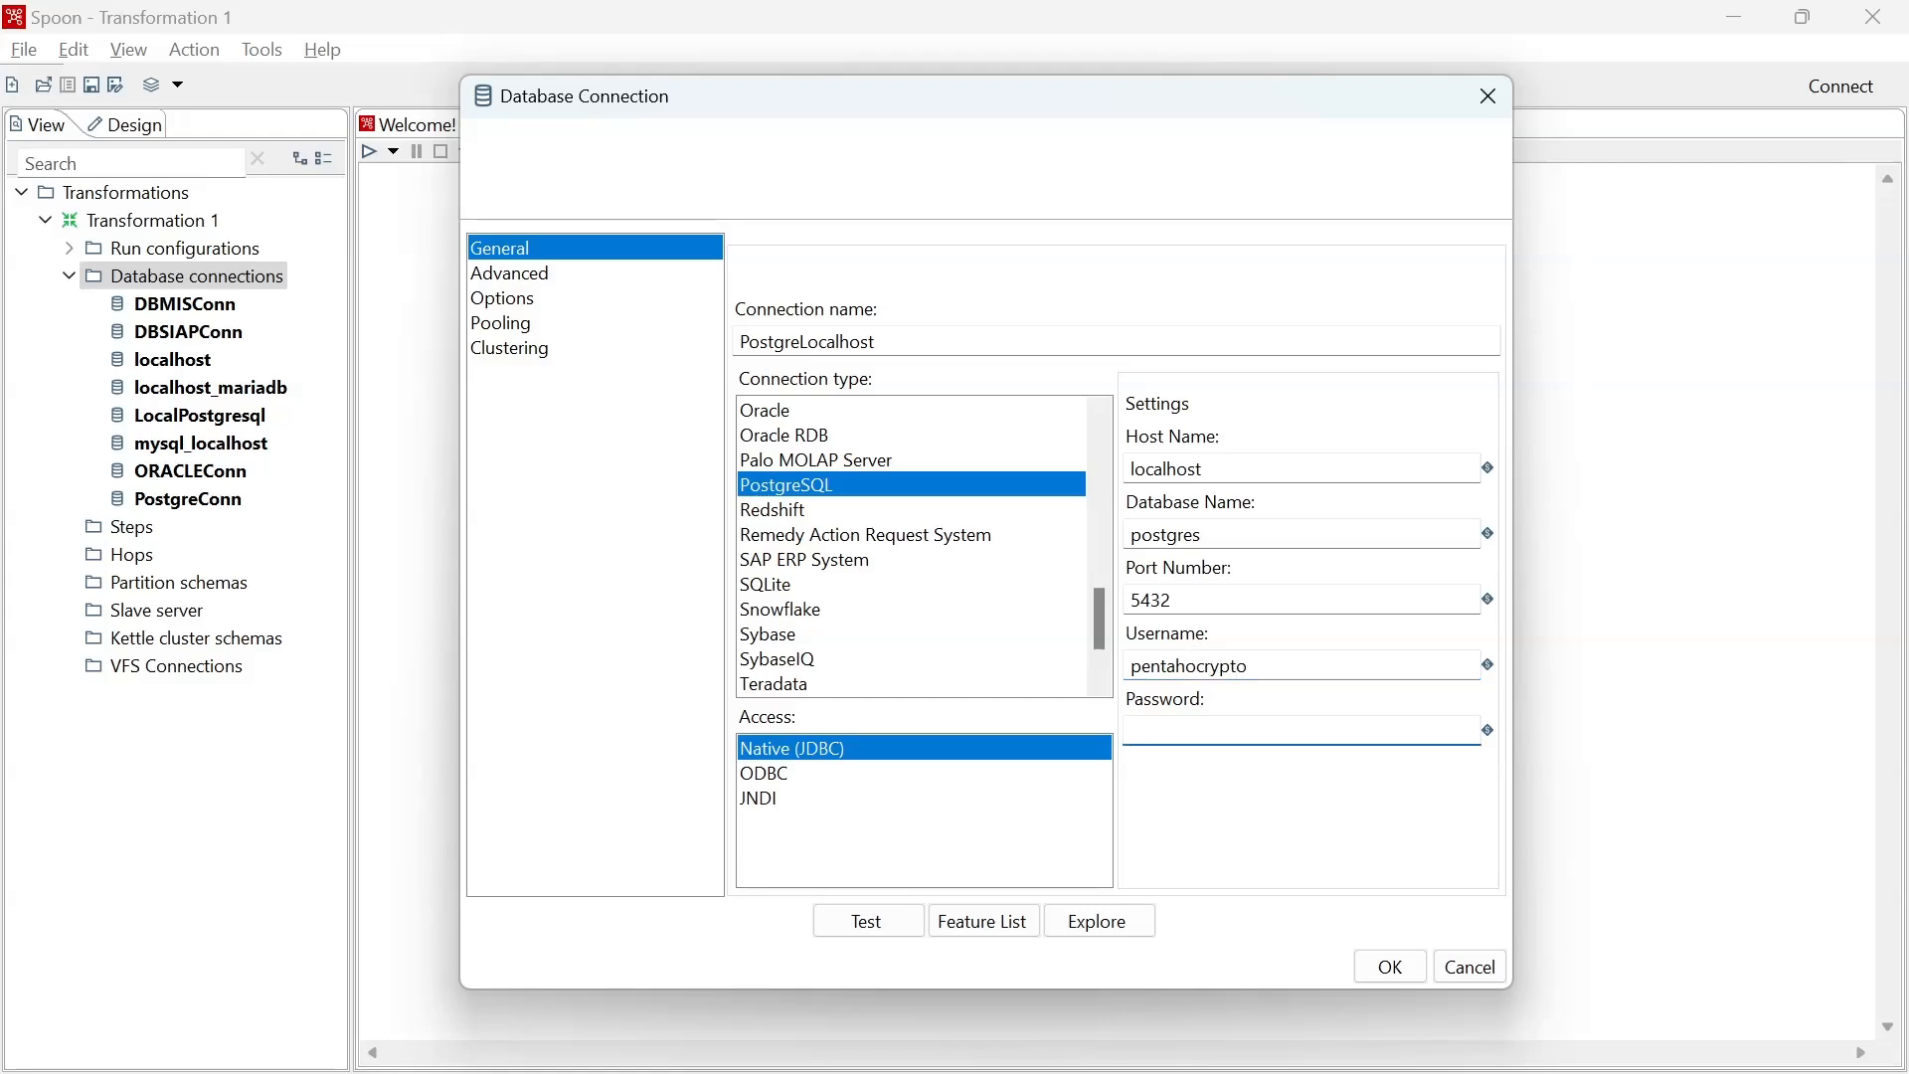
{"action": "type", "text": "••••••••••"}
Test the PostgreLocalhost connection and save it.
{"action": "left_click", "coordinate": [865, 924]}
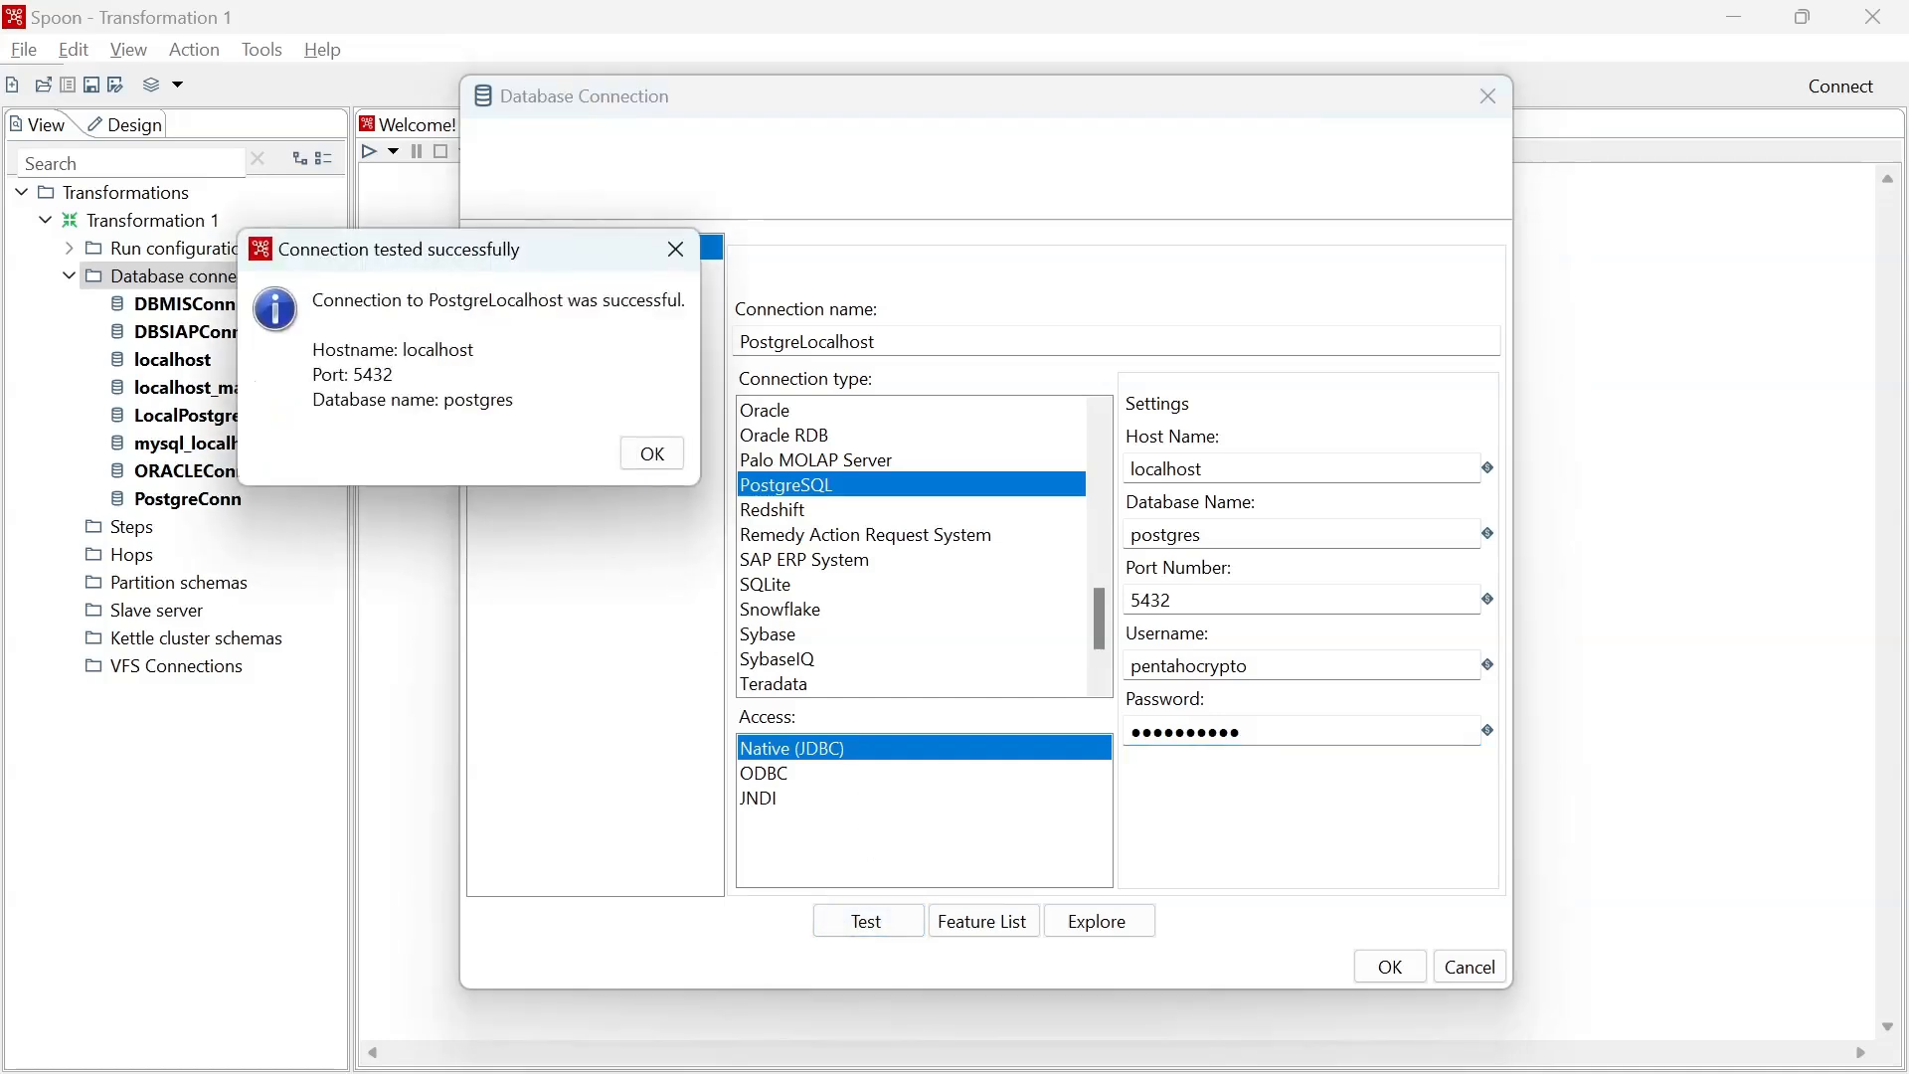
{"action": "left_click", "coordinate": [649, 453]}
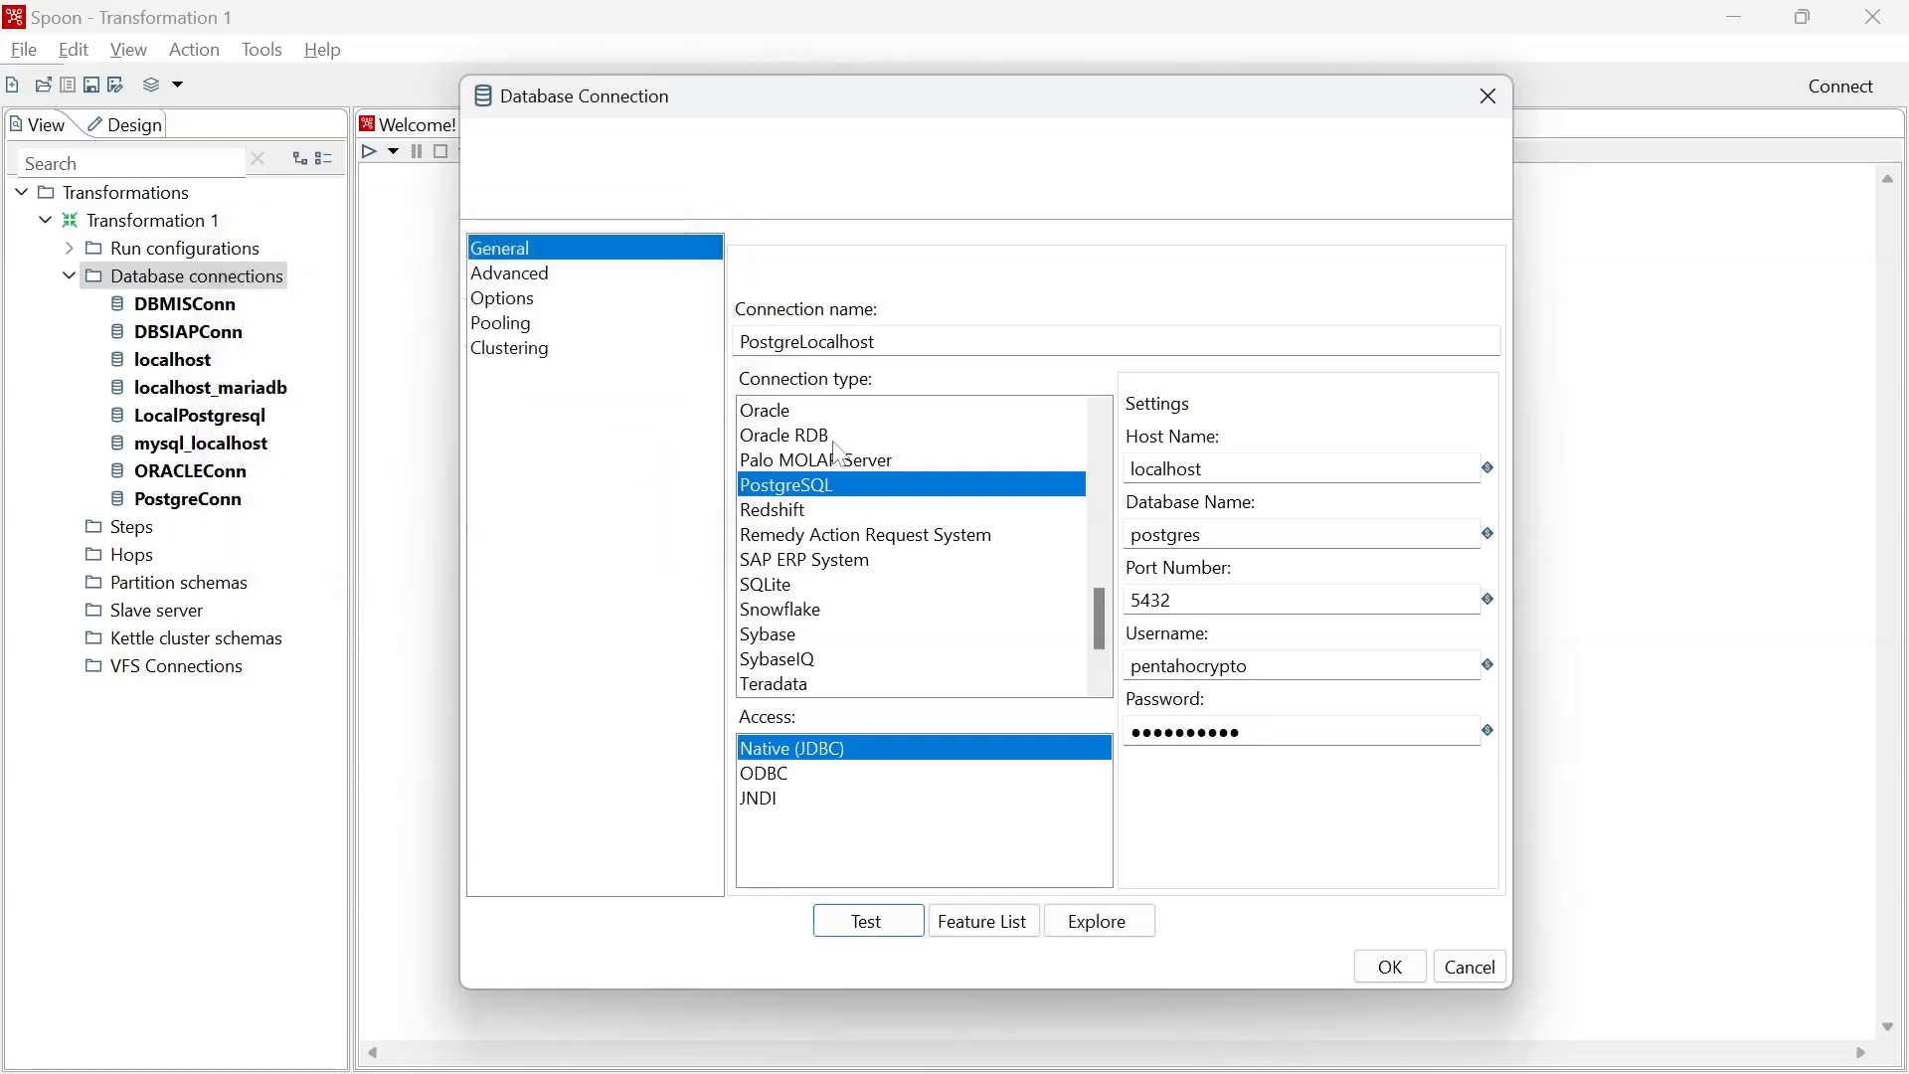
{"action": "left_click", "coordinate": [1394, 968]}
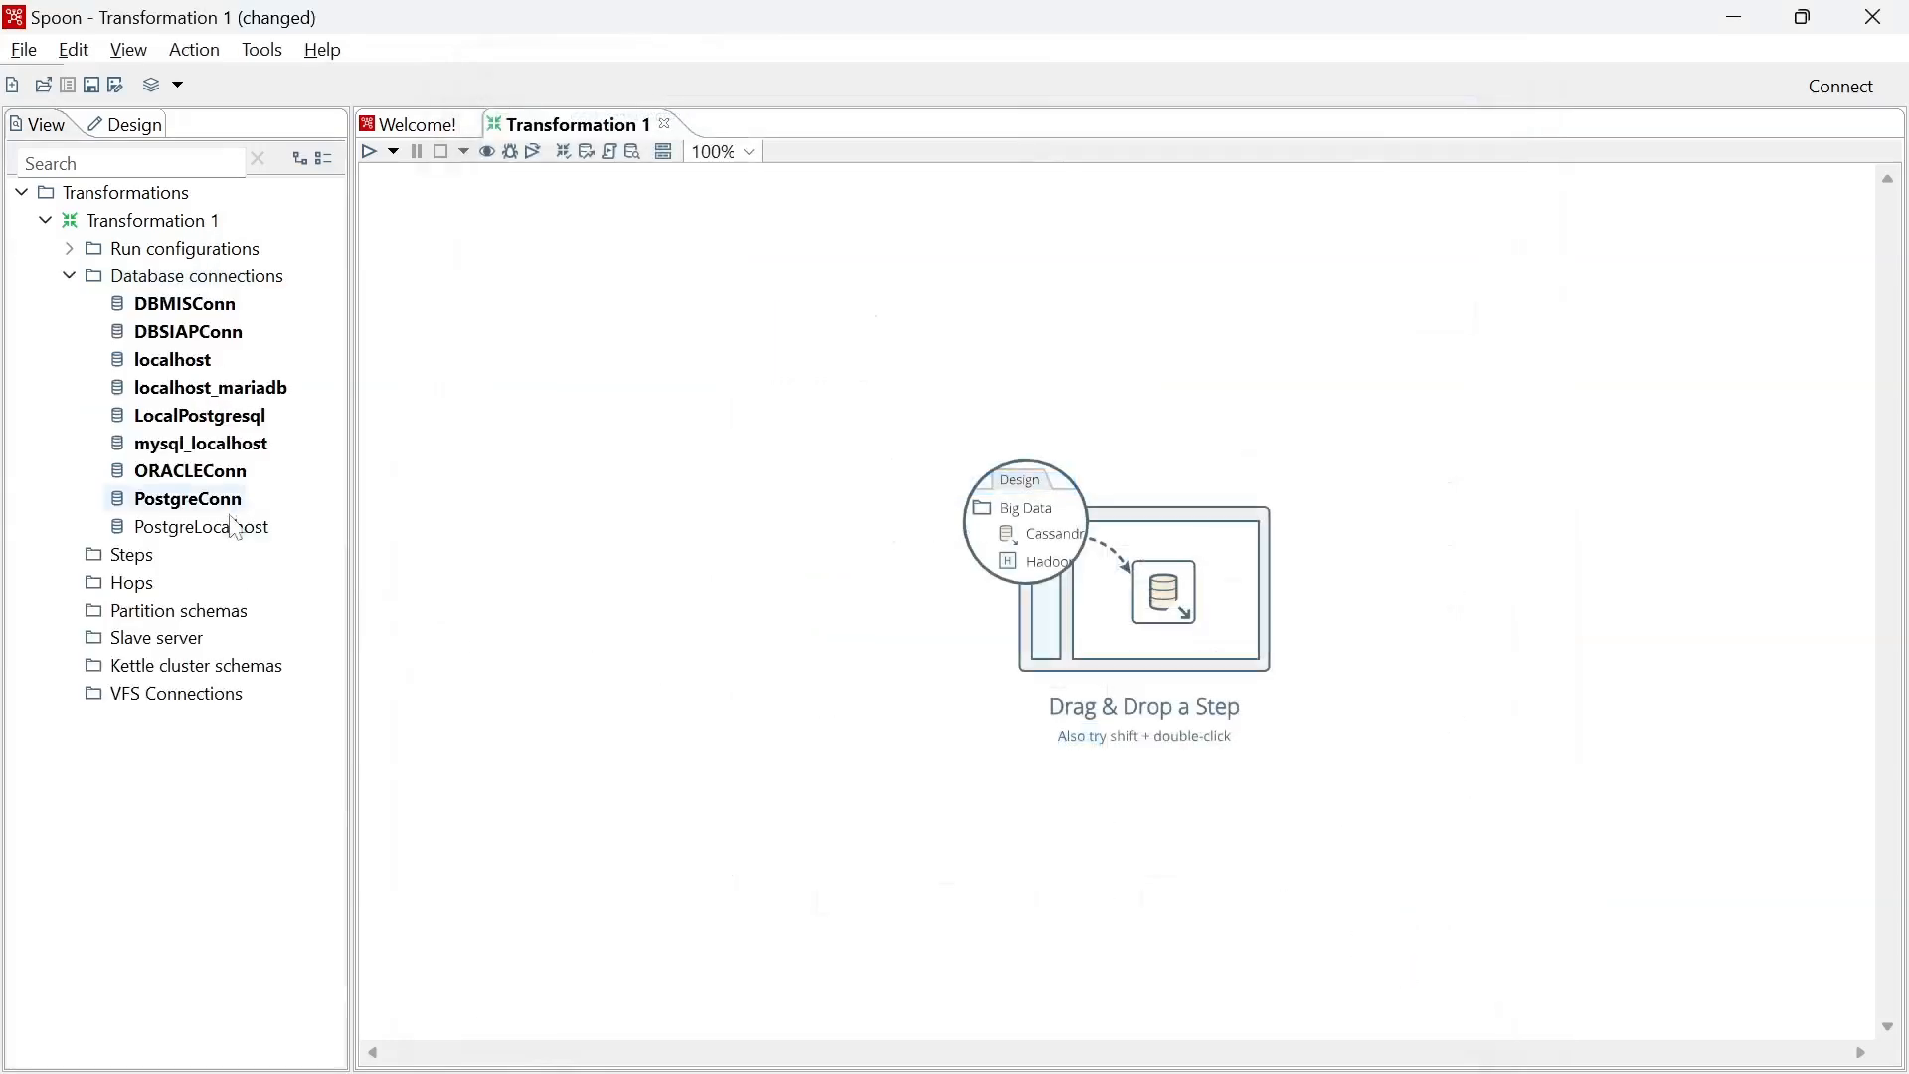
Share the PostgreLocalhost database connection so other transformations can use it.
{"action": "right_click", "coordinate": [225, 548]}
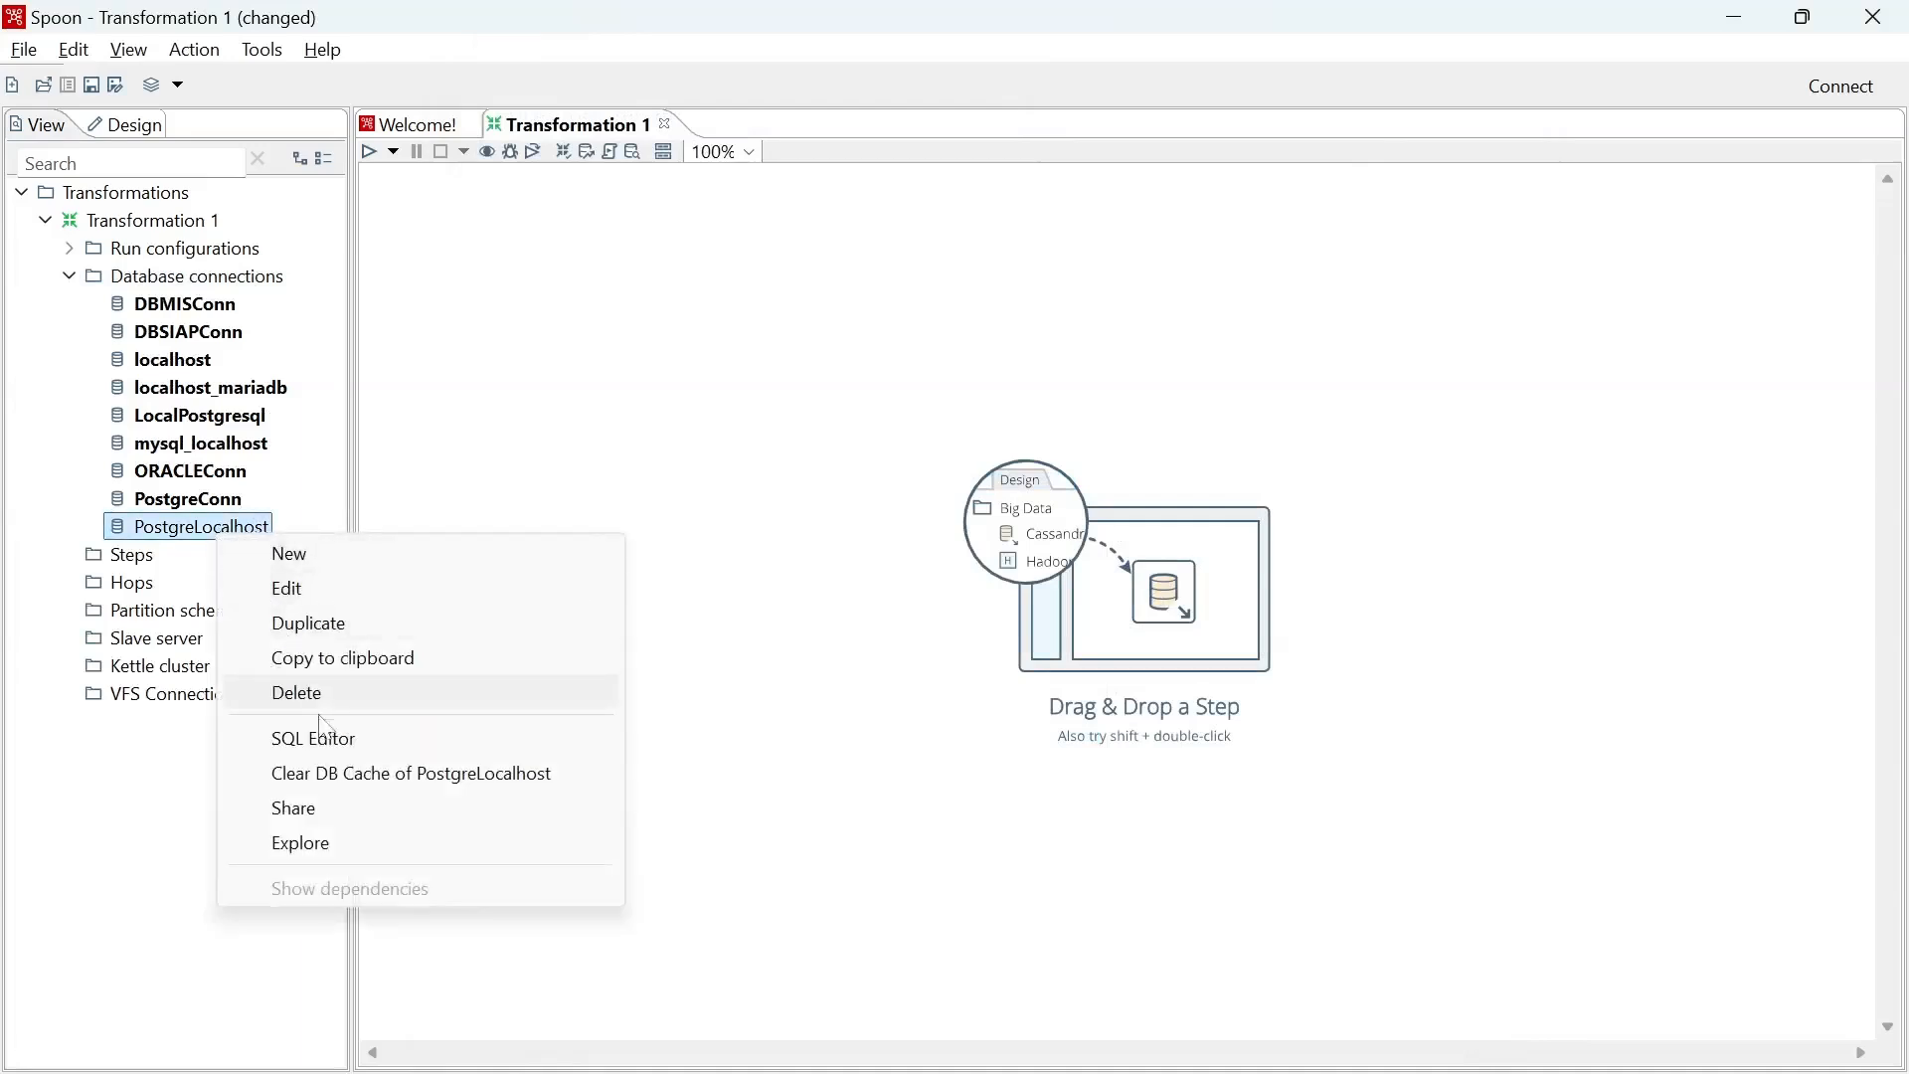
{"action": "left_click", "coordinate": [334, 804]}
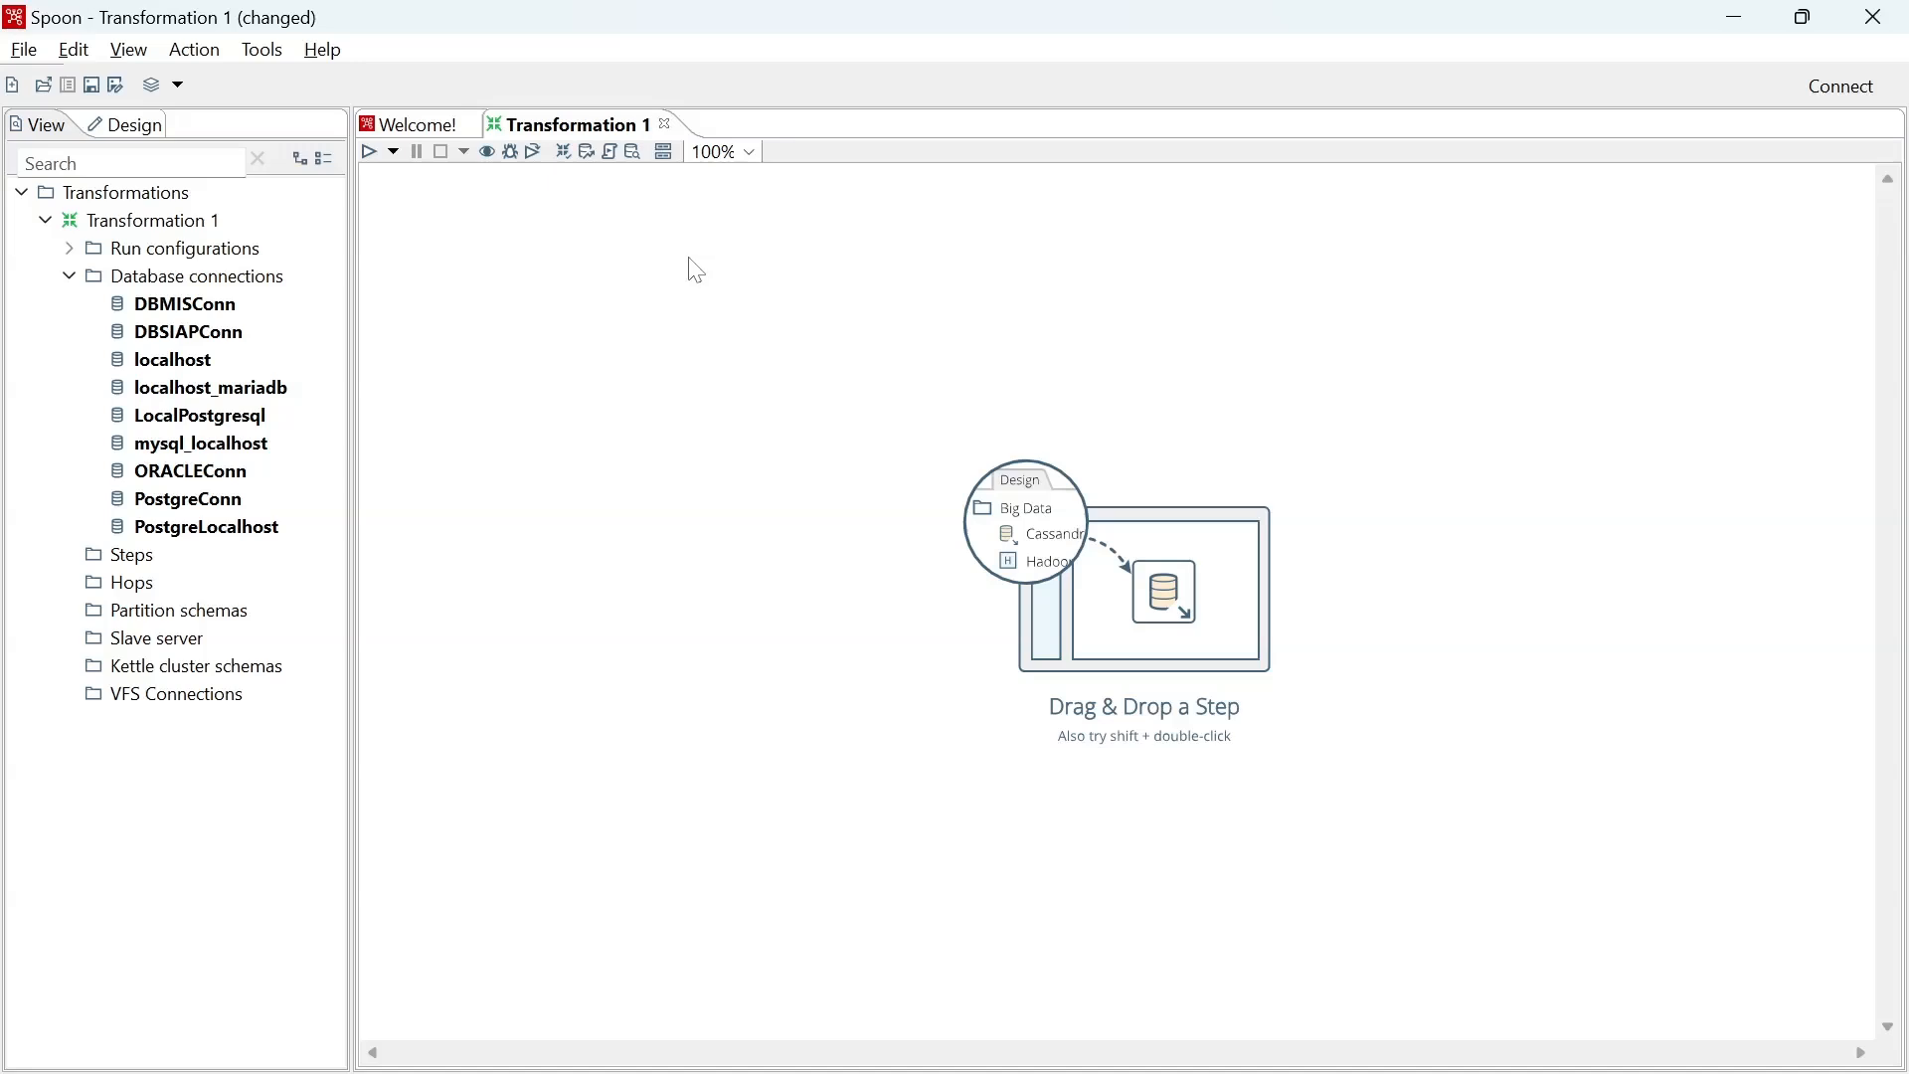
Start saving the transformation and browse to the pentaho-crypto folder in the Pentaho Crash Course folder under OneDrive's Konten Youtube.
{"action": "key", "text": "ctrl+s"}
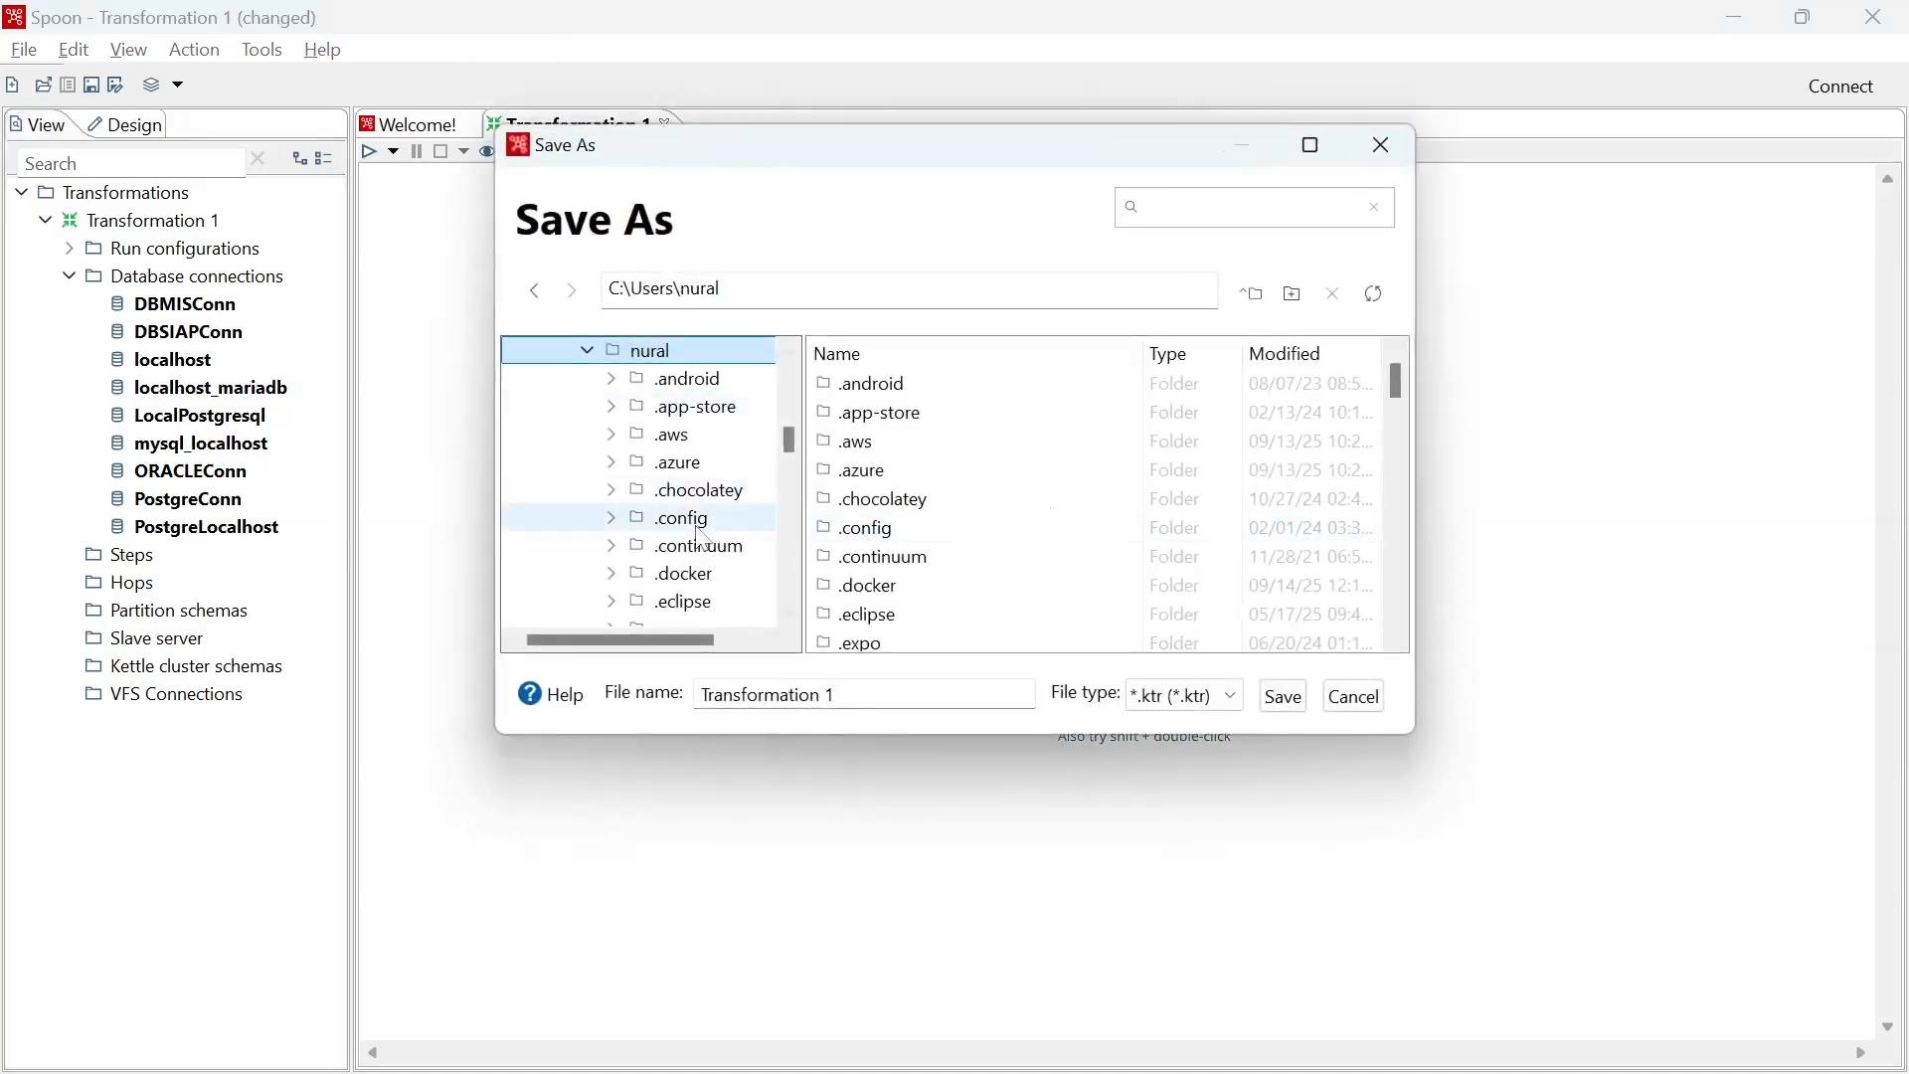
{"action": "scroll", "coordinate": [701, 537], "scroll_direction": "down", "scroll_amount": 3}
{"action": "scroll", "coordinate": [701, 537], "scroll_direction": "down", "scroll_amount": 7}
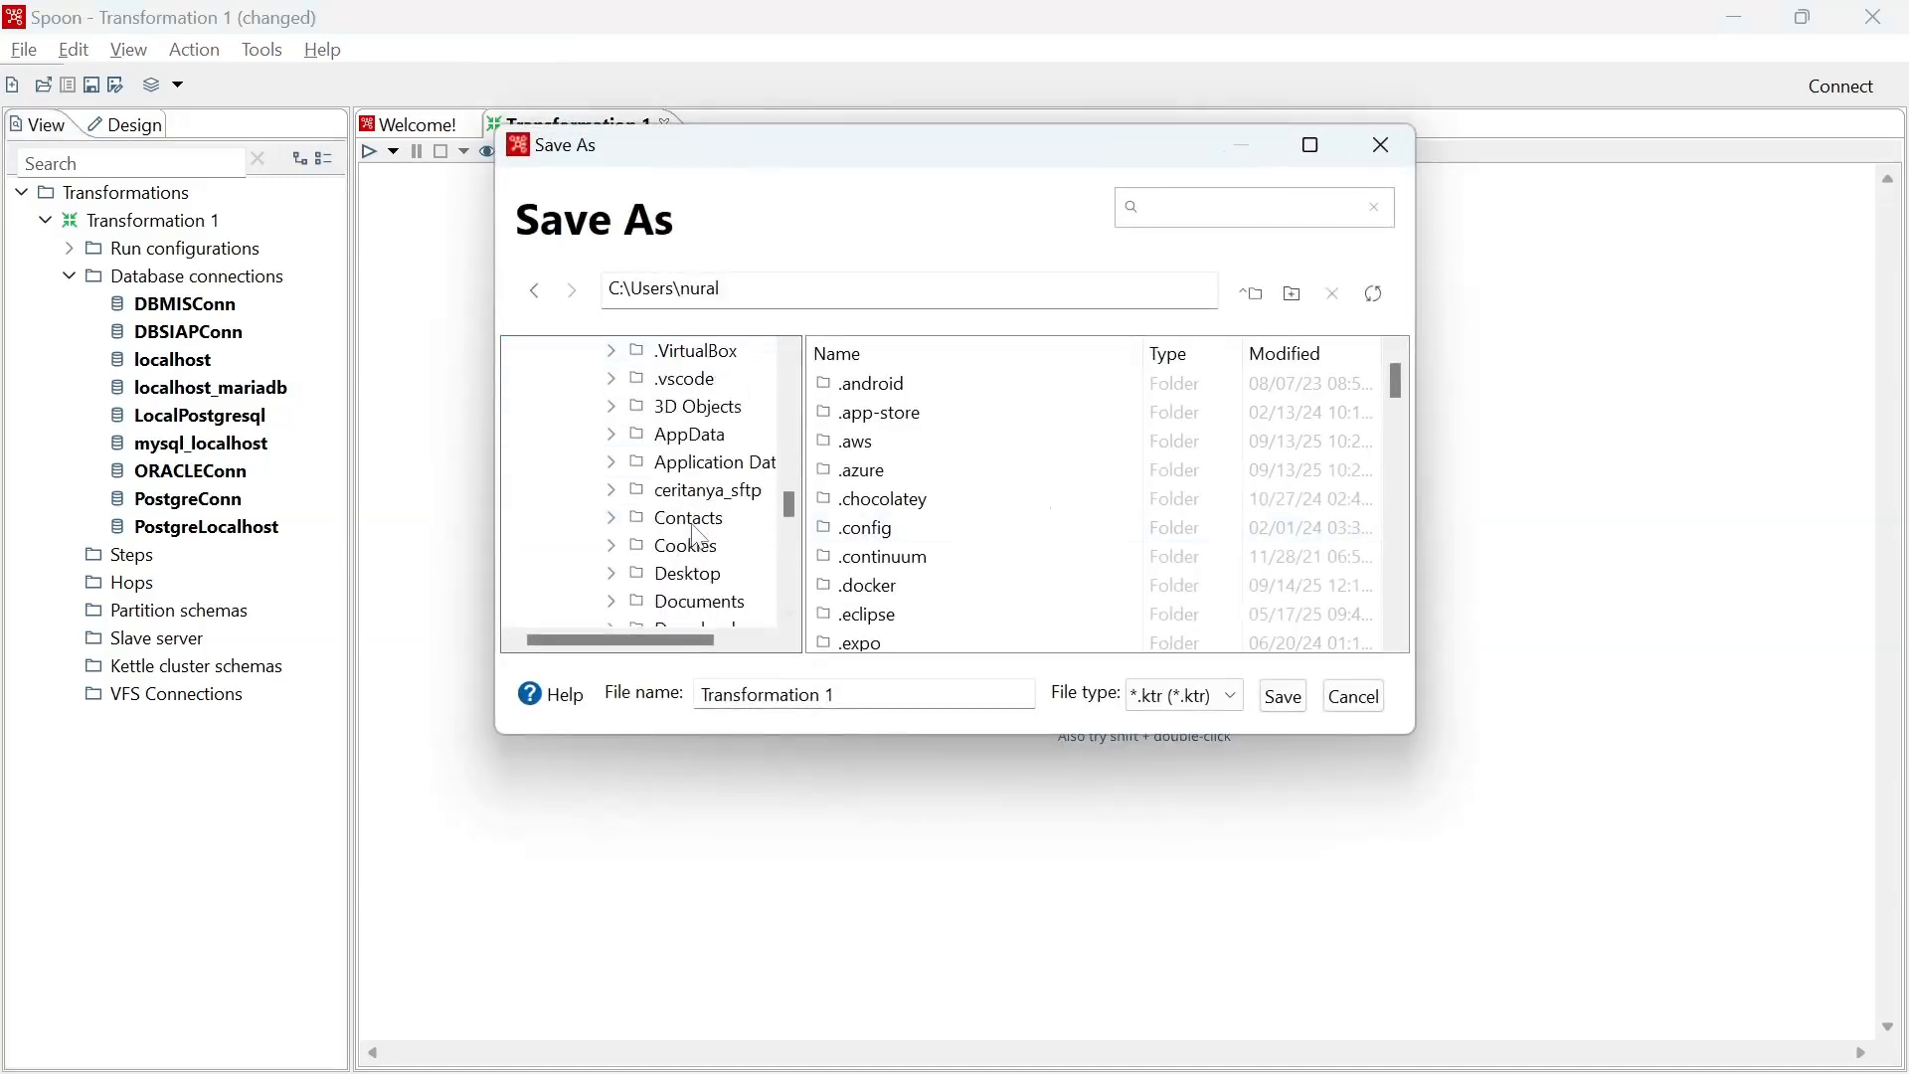
{"action": "scroll", "coordinate": [701, 537], "scroll_direction": "down", "scroll_amount": 4}
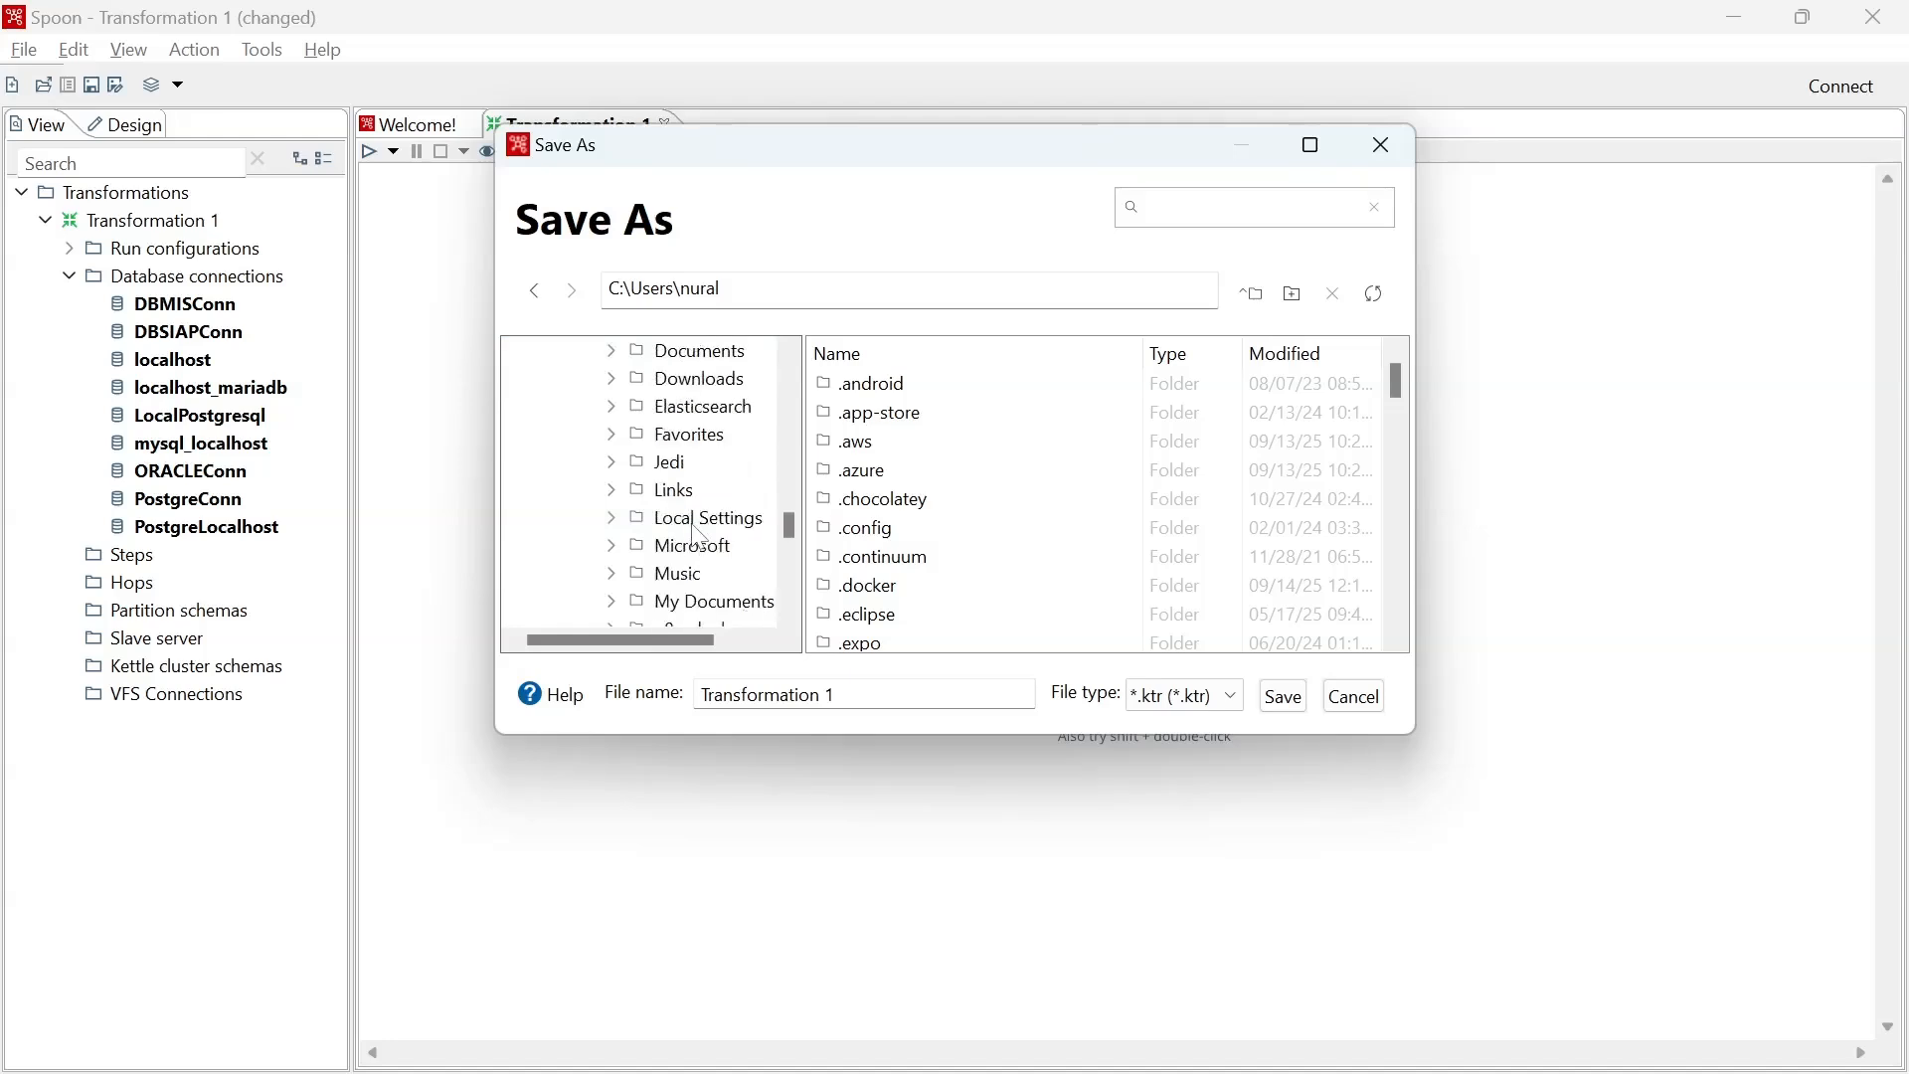
{"action": "scroll", "coordinate": [710, 502], "scroll_direction": "down", "scroll_amount": 2}
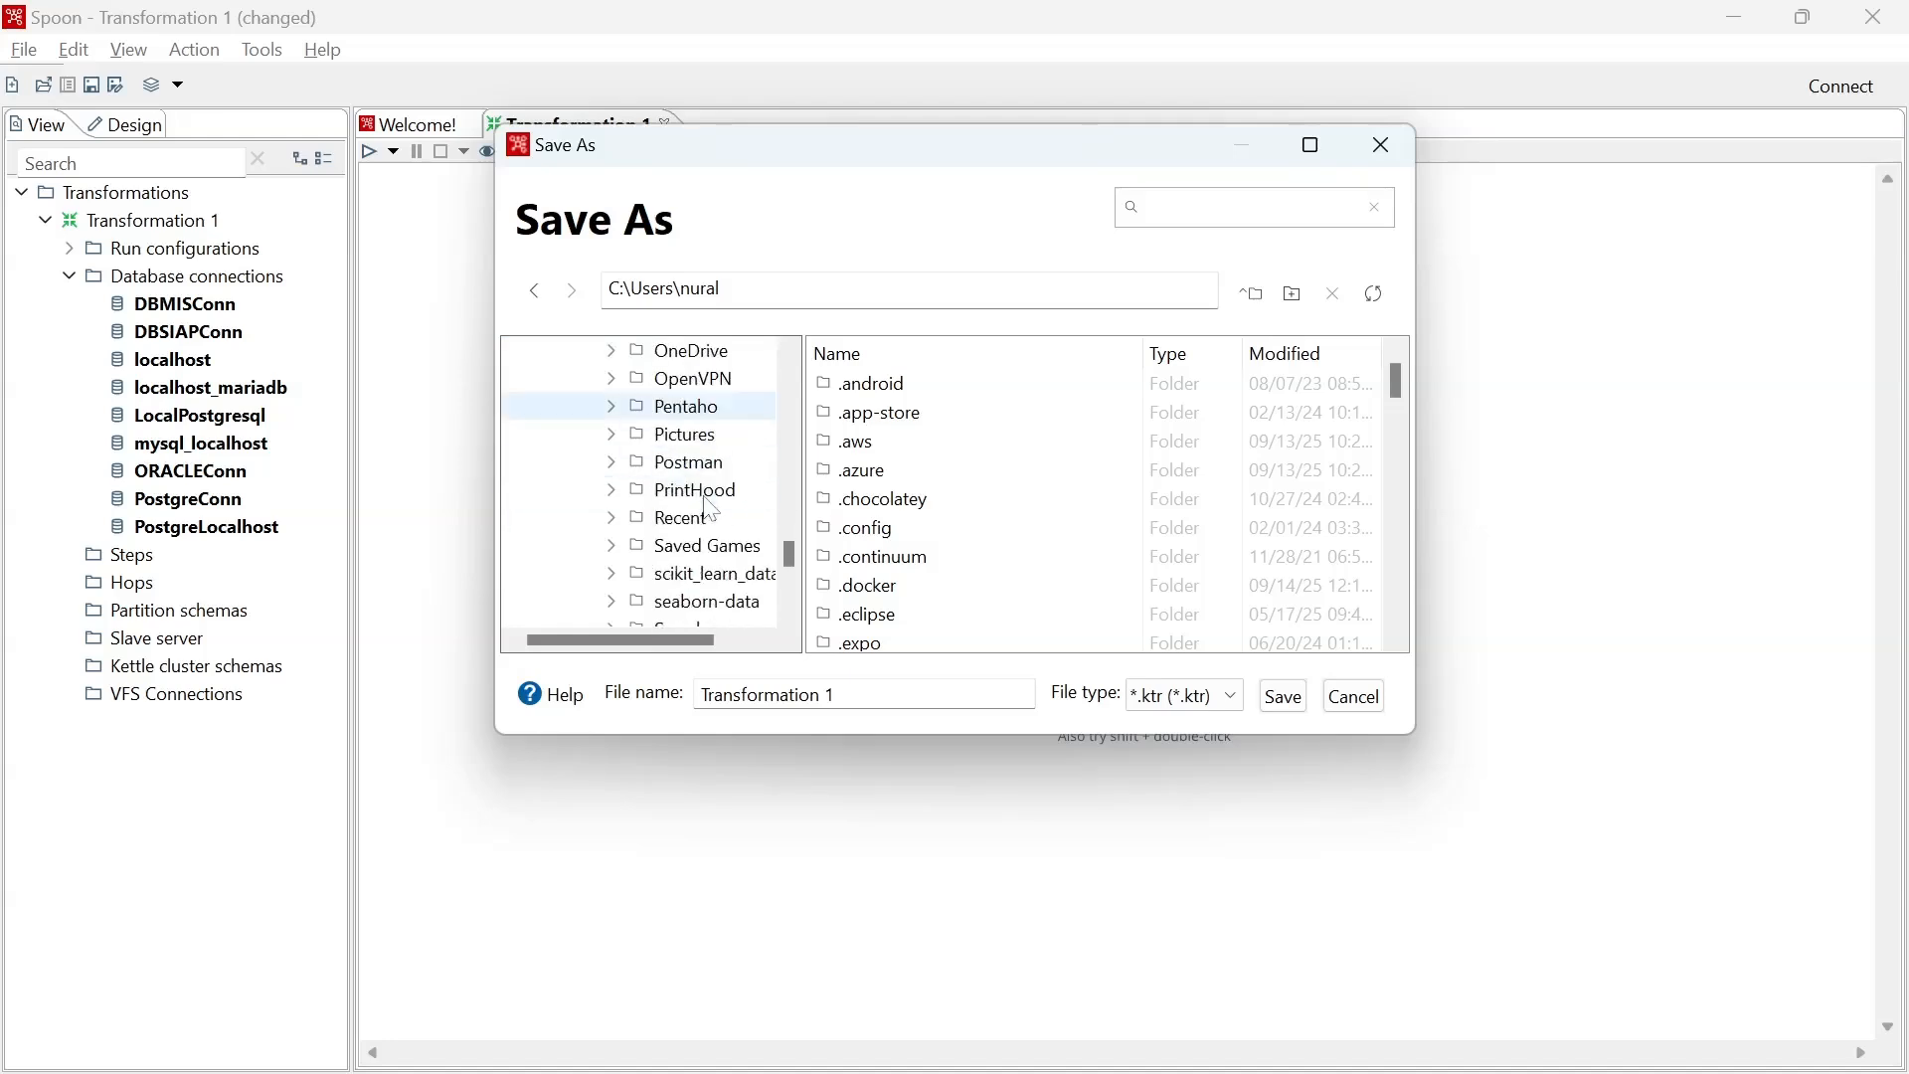
{"action": "scroll", "coordinate": [711, 505], "scroll_direction": "down", "scroll_amount": 3}
{"action": "scroll", "coordinate": [711, 509], "scroll_direction": "up", "scroll_amount": 7}
{"action": "scroll", "coordinate": [710, 507], "scroll_direction": "up", "scroll_amount": 10}
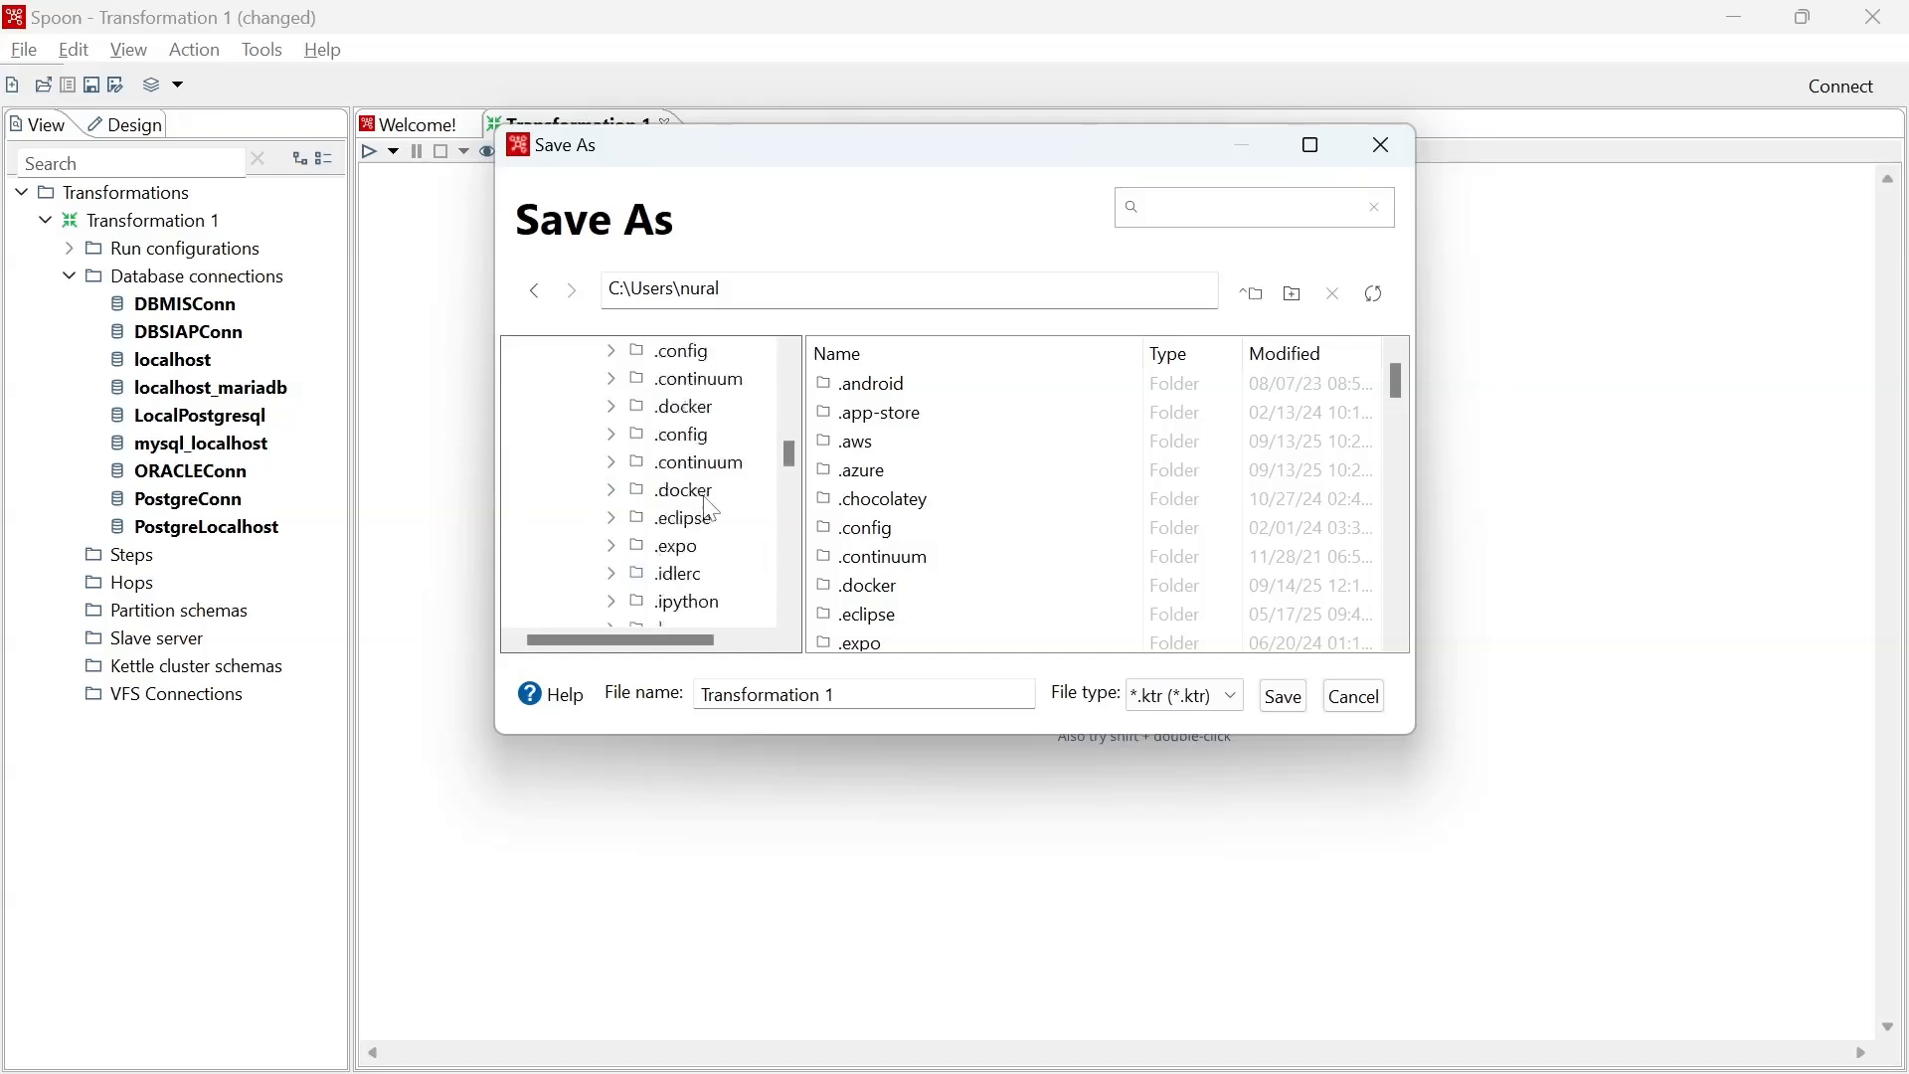
{"action": "scroll", "coordinate": [712, 509], "scroll_direction": "down", "scroll_amount": 5}
{"action": "scroll", "coordinate": [712, 509], "scroll_direction": "down", "scroll_amount": 1}
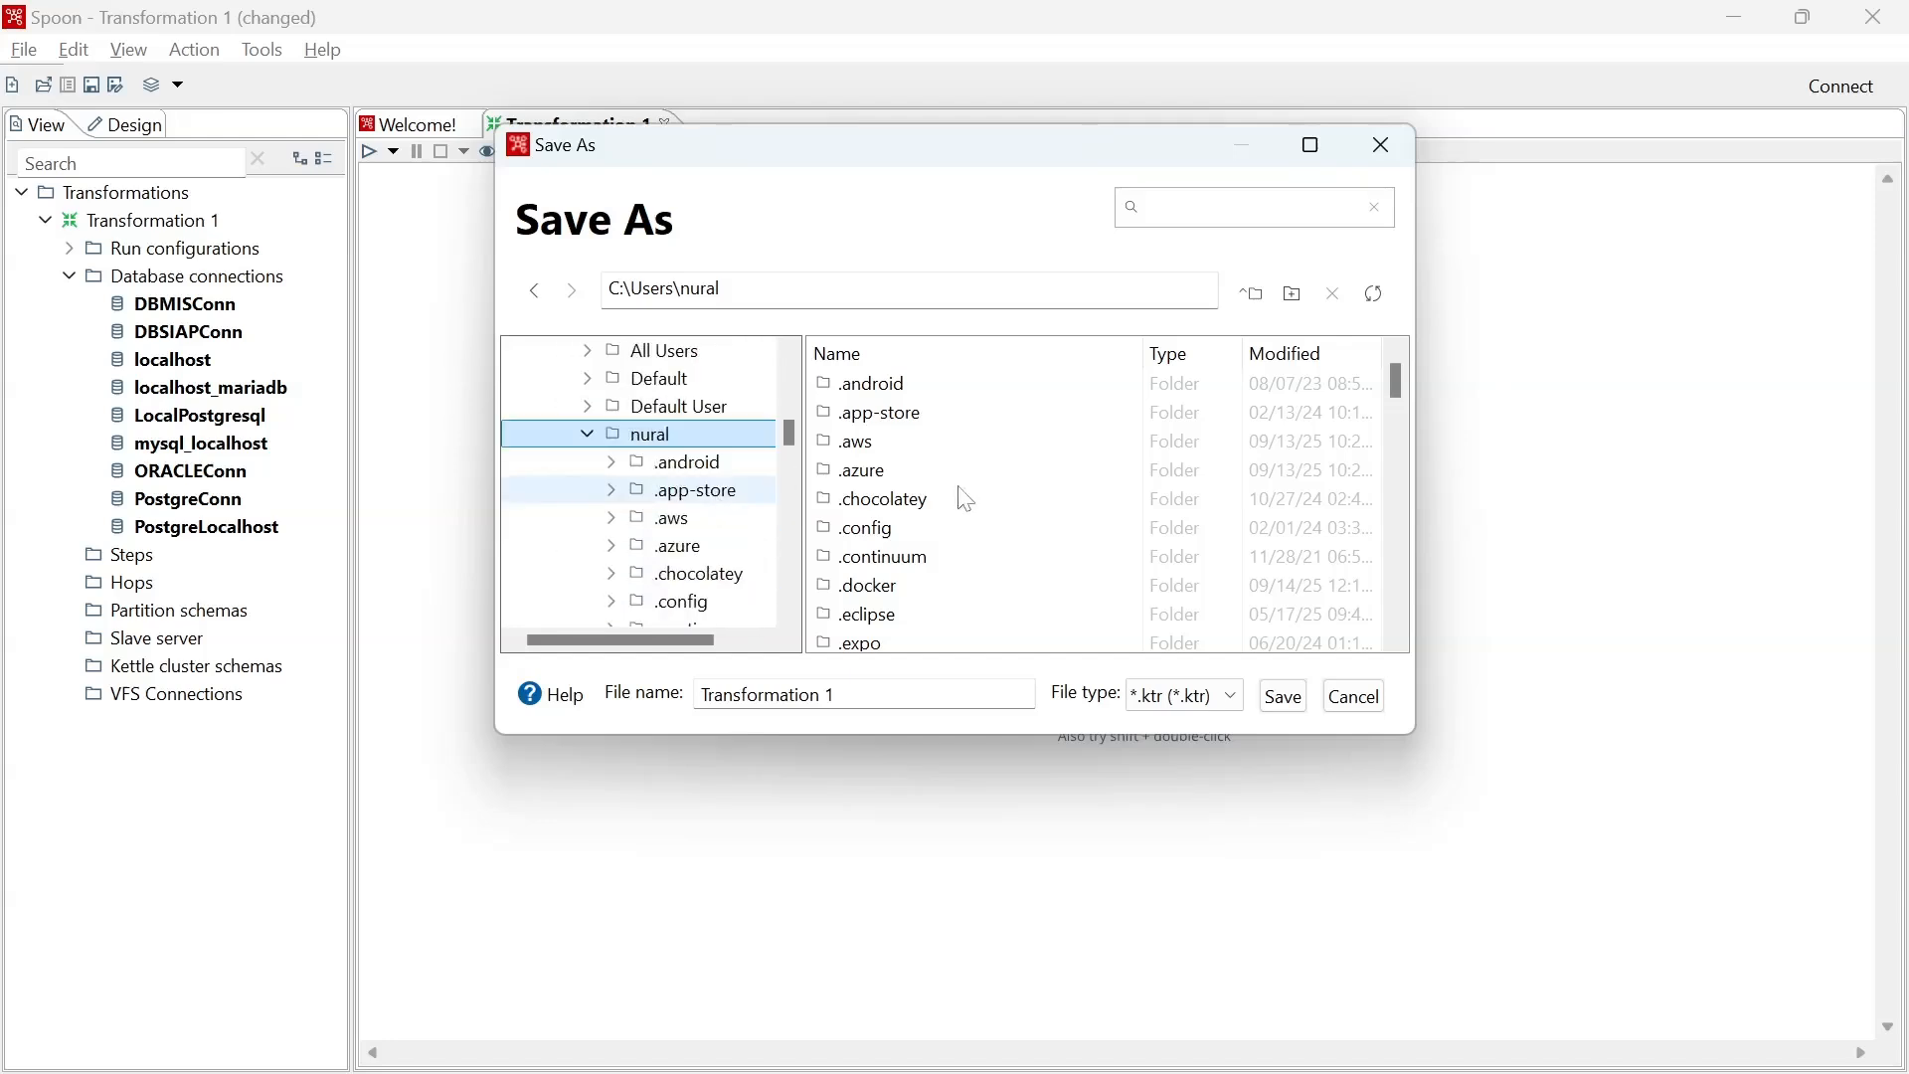
{"action": "scroll", "coordinate": [962, 497], "scroll_direction": "down", "scroll_amount": 10}
{"action": "double_click", "coordinate": [895, 439]}
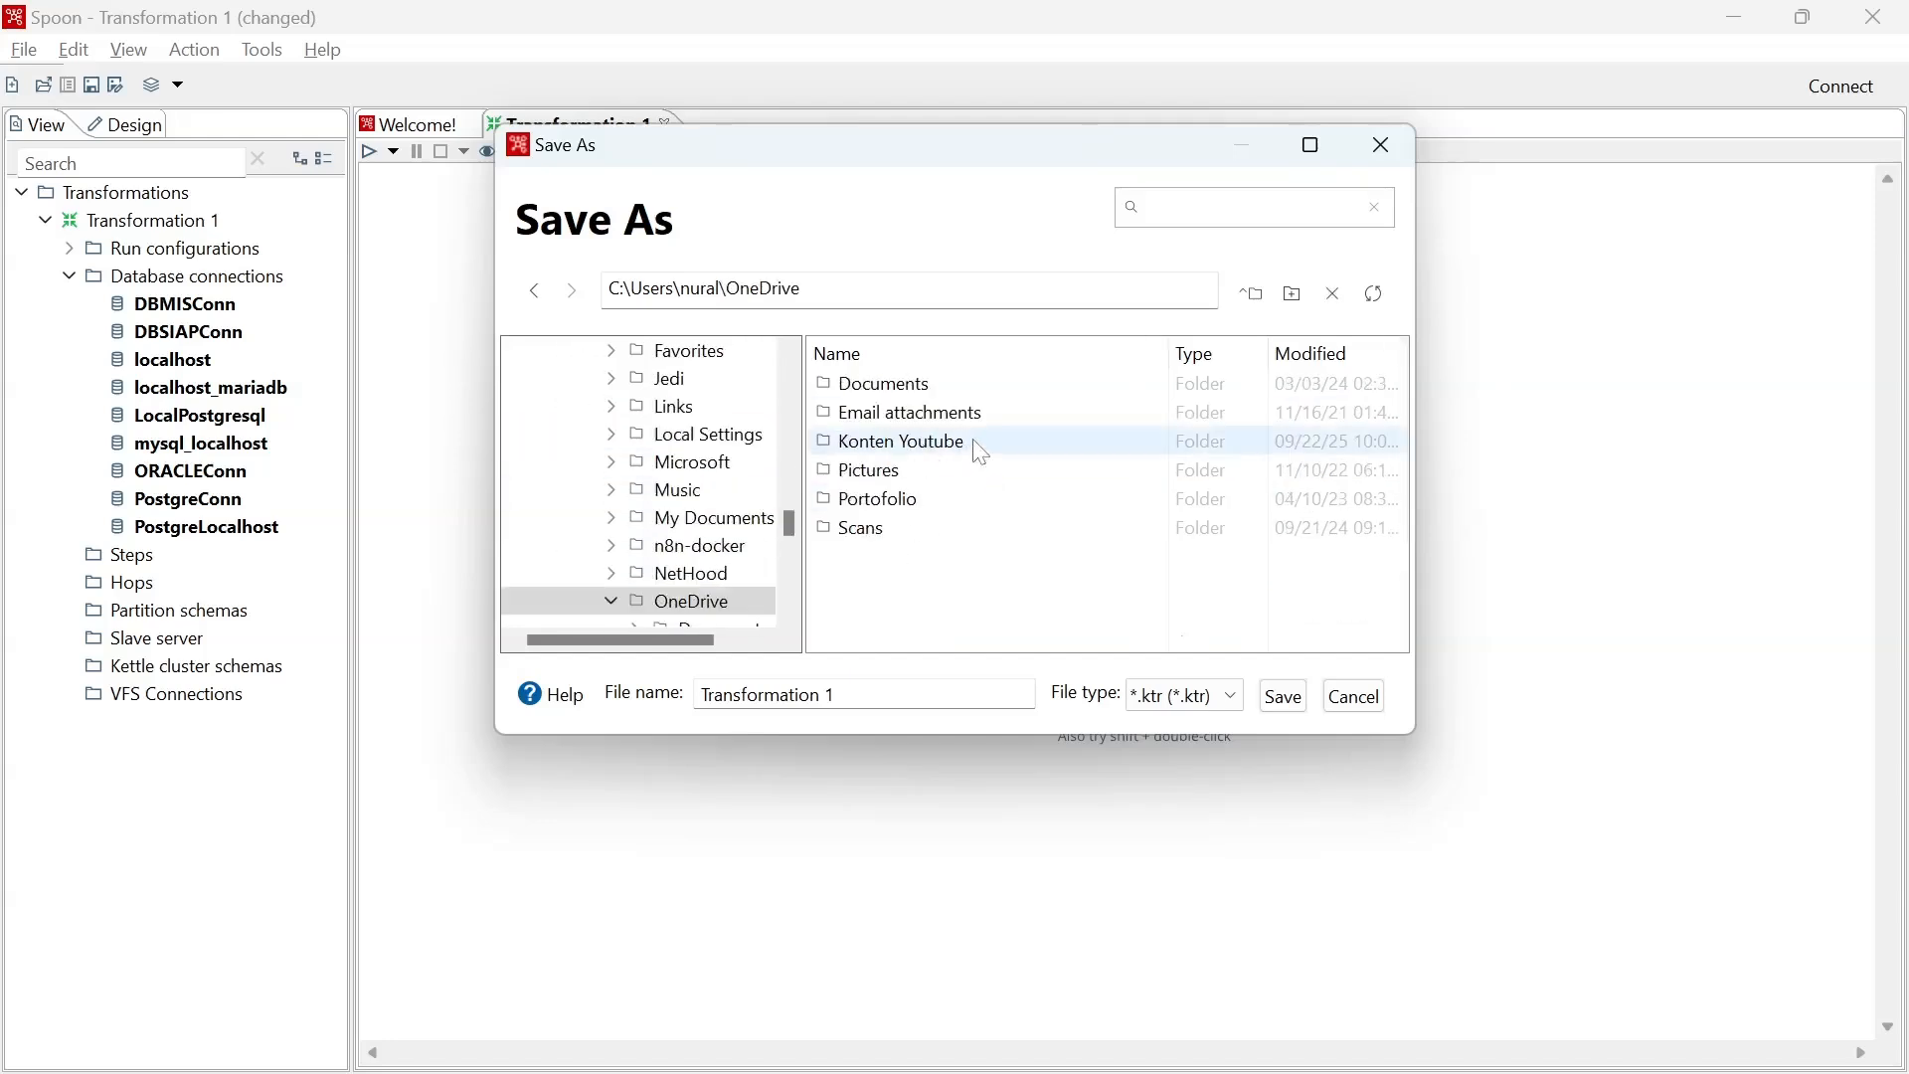
{"action": "left_click", "coordinate": [958, 456]}
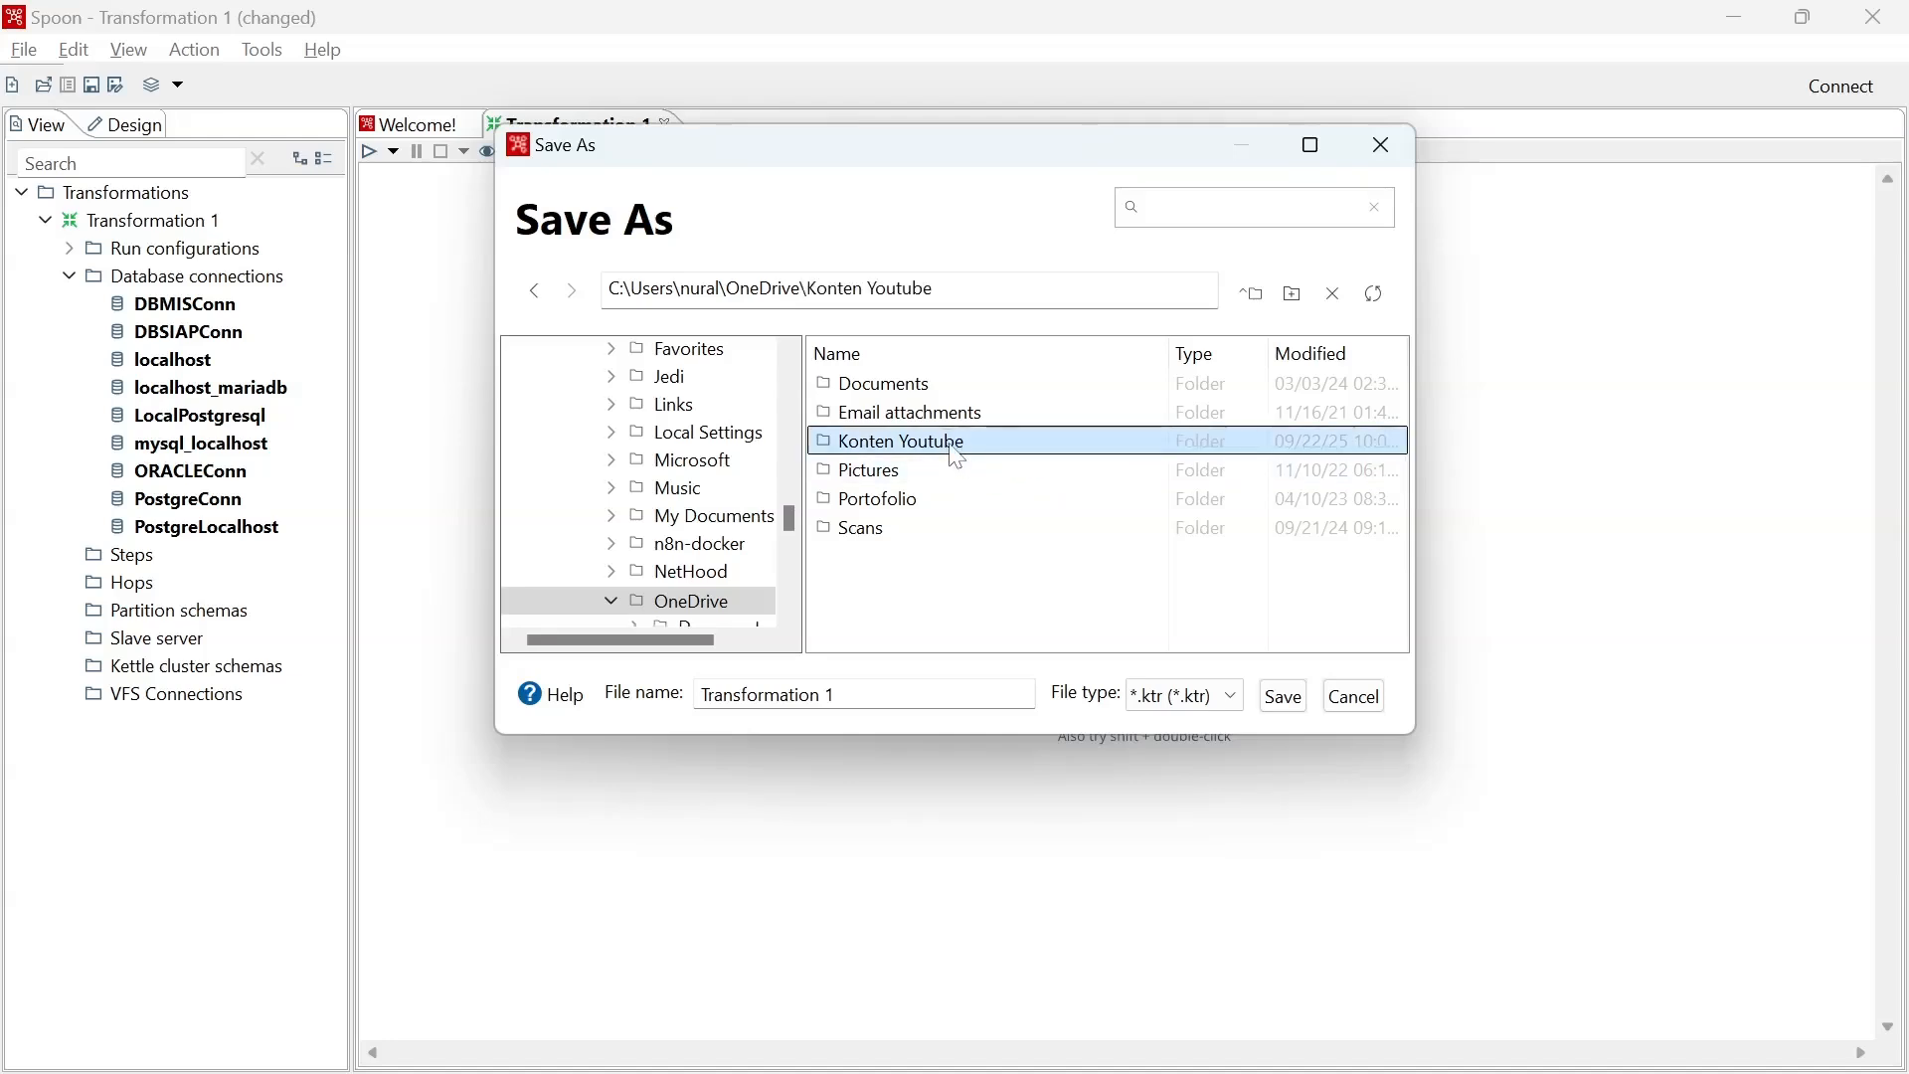
{"action": "double_click", "coordinate": [957, 456]}
{"action": "double_click", "coordinate": [975, 416]}
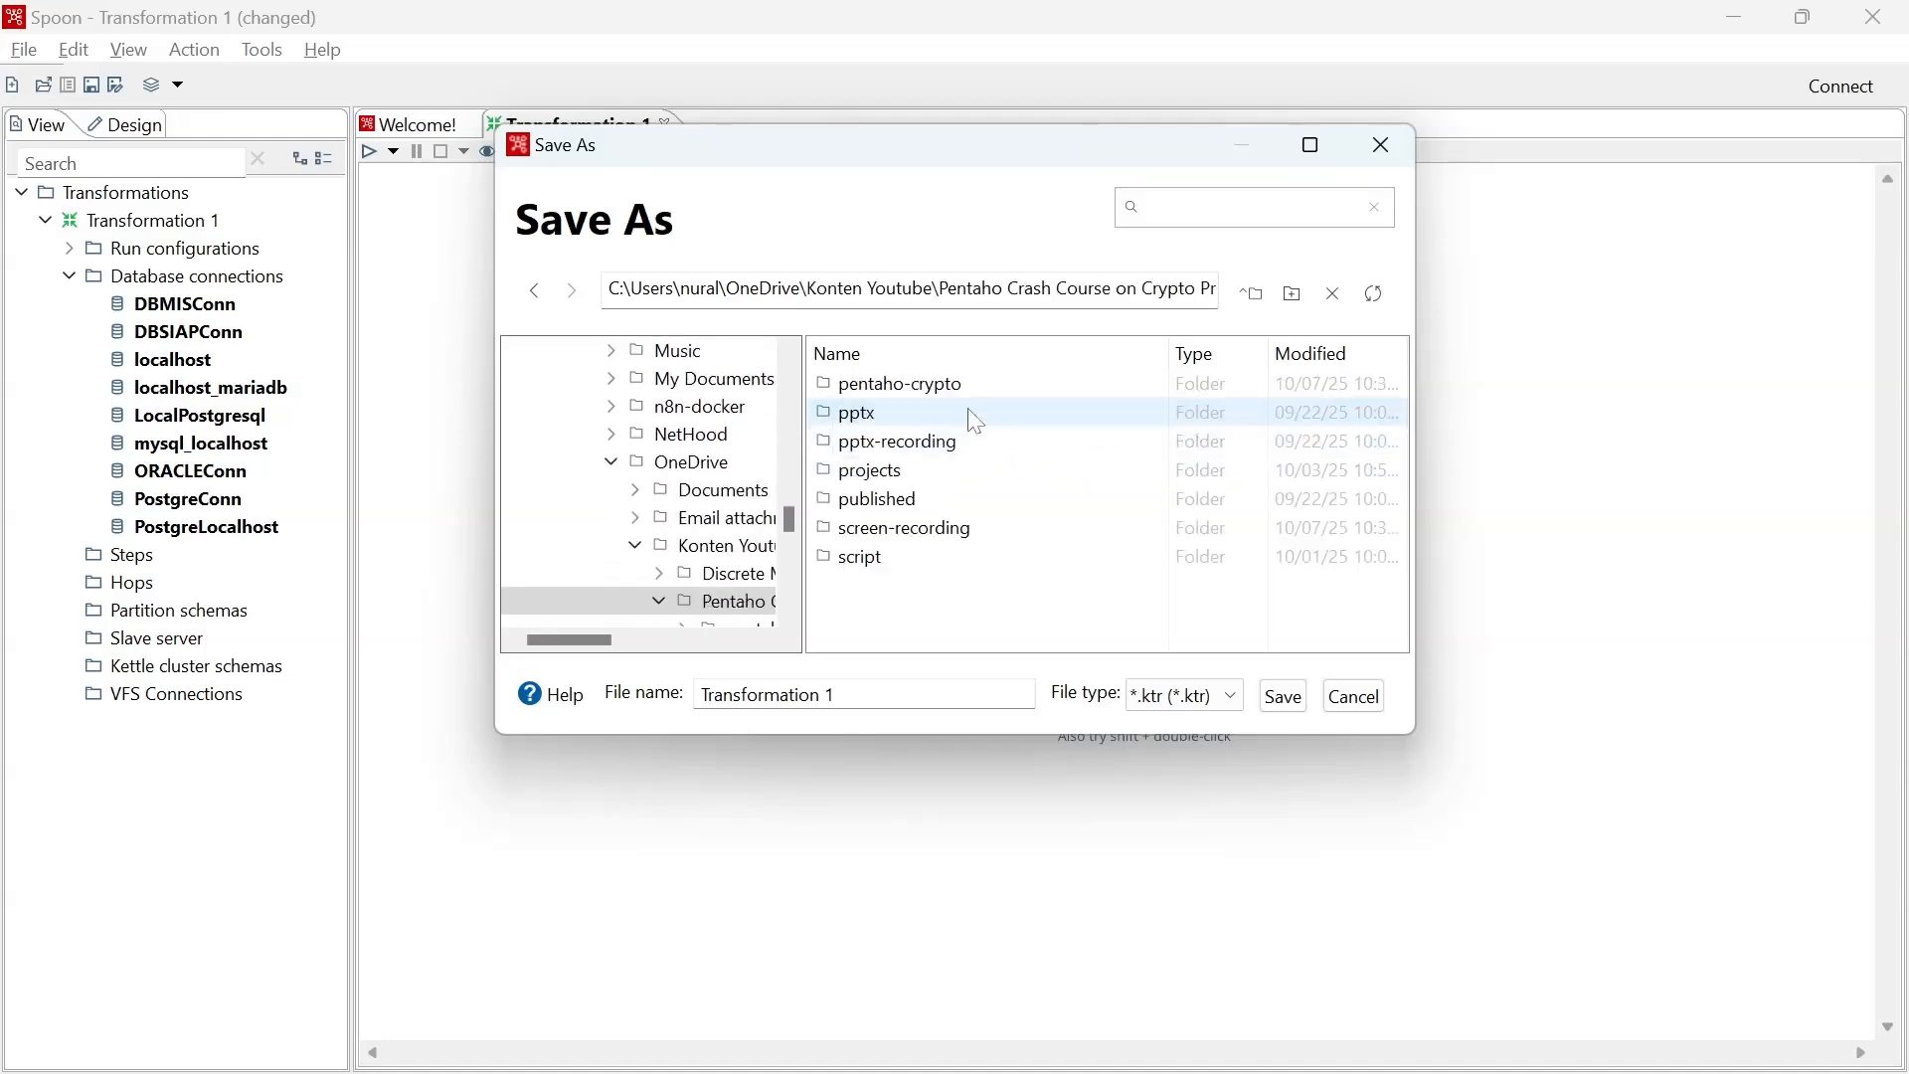
{"action": "double_click", "coordinate": [1037, 396]}
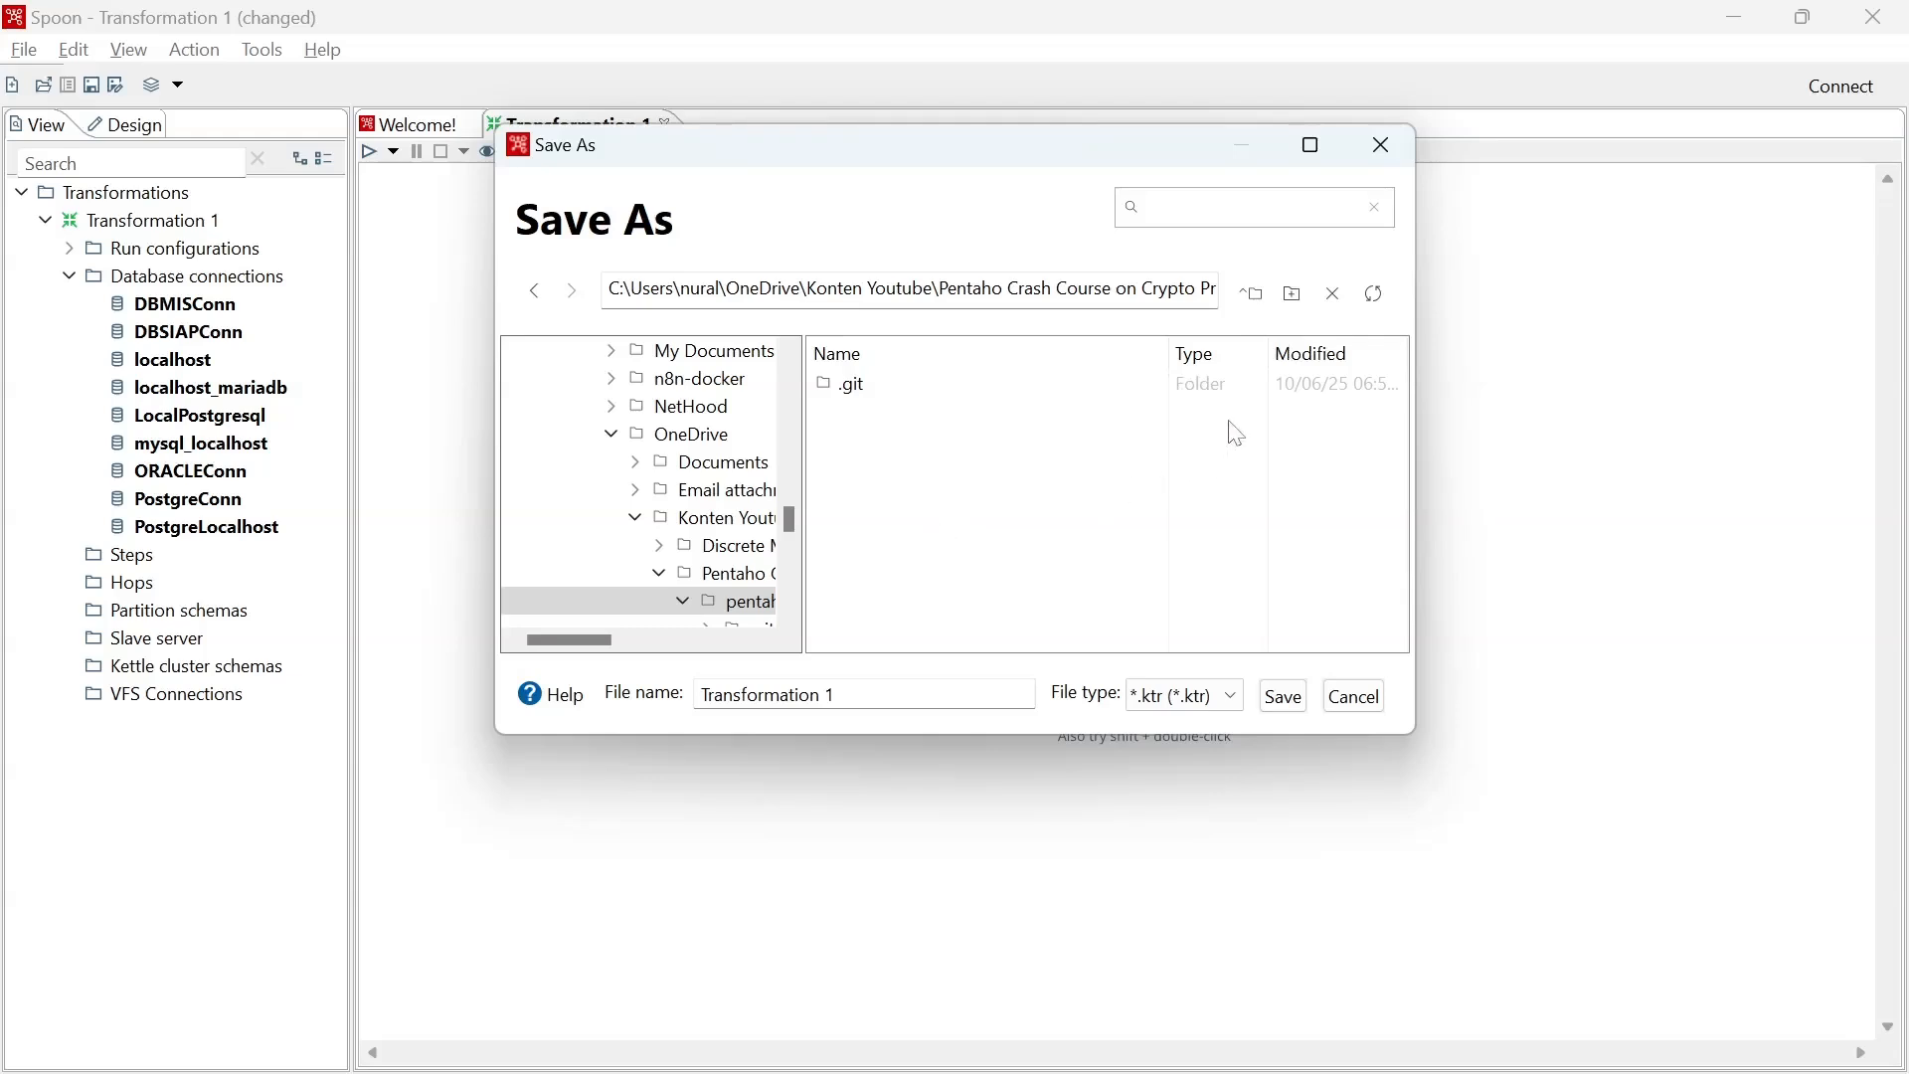
Create a folder named source inside pentaho-crypto and open it as the save location.
{"action": "left_click", "coordinate": [1306, 310]}
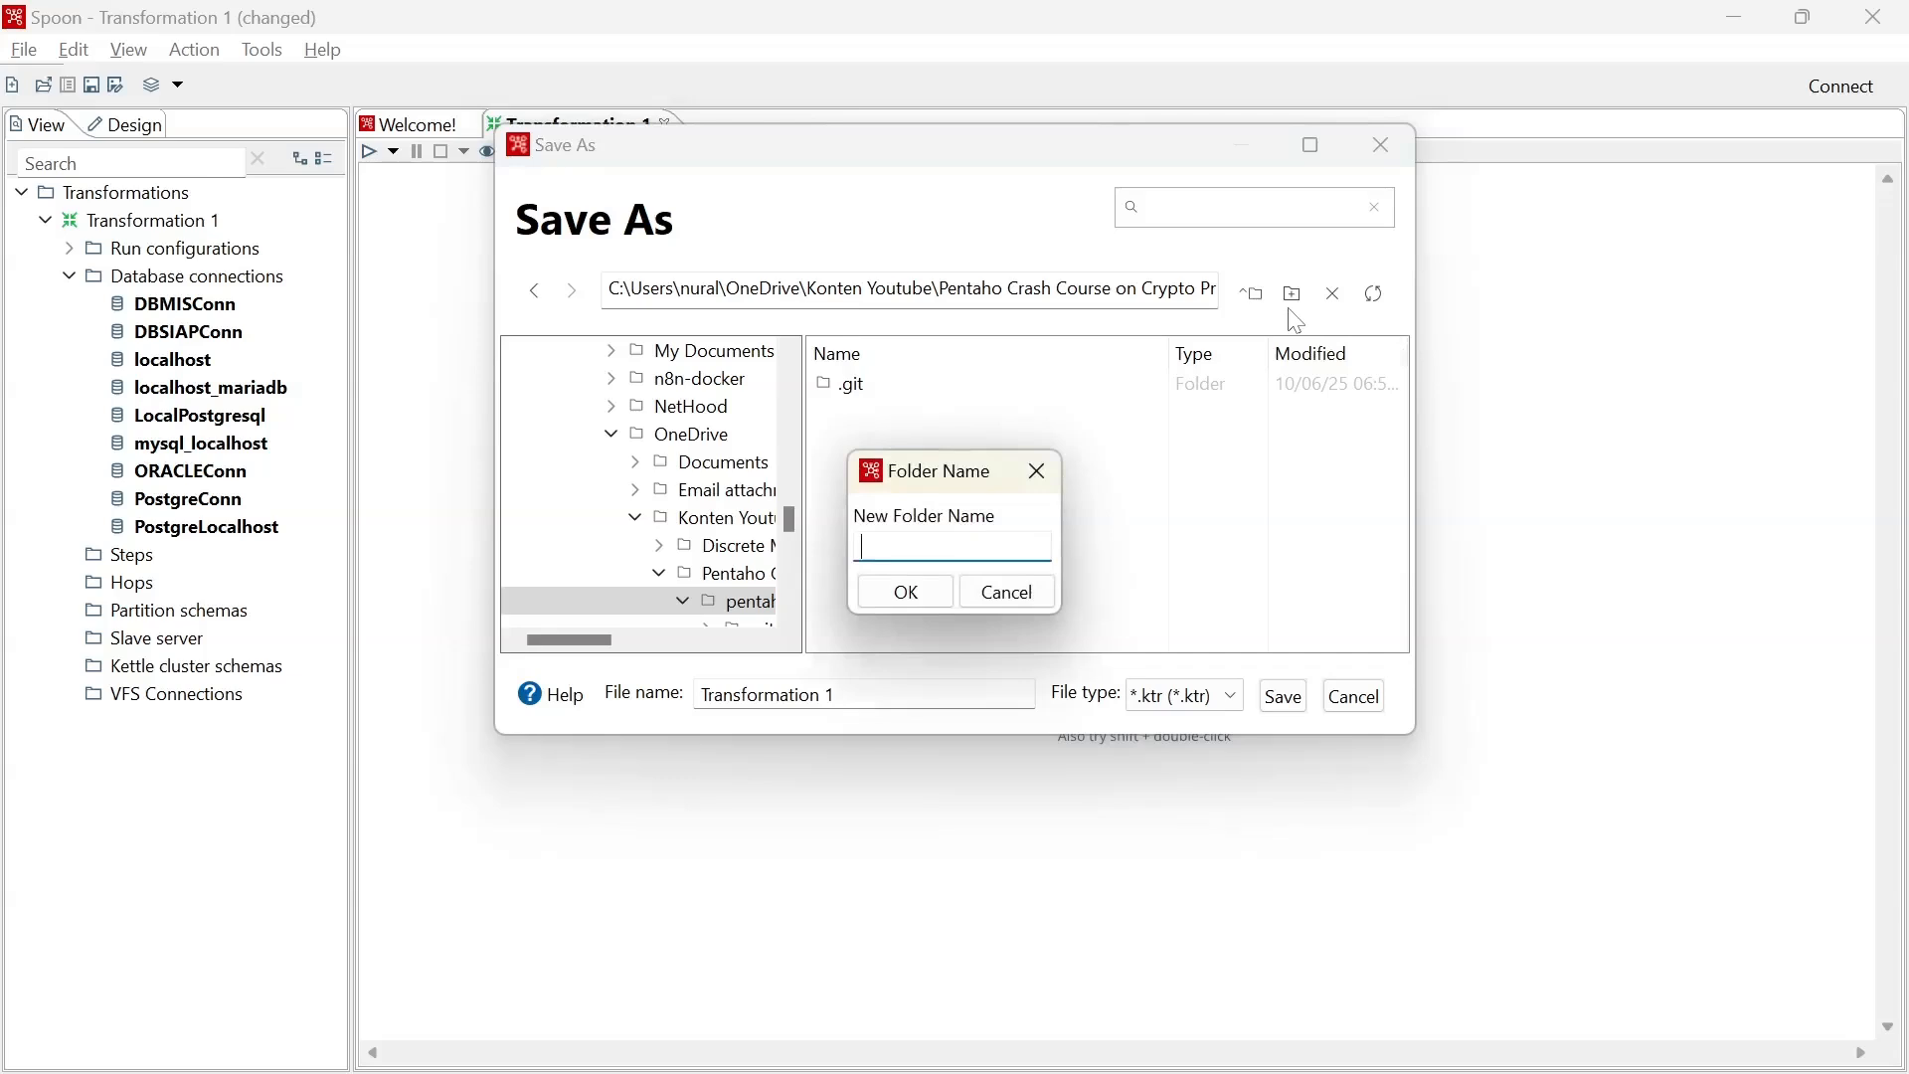
{"action": "type", "text": "source"}
{"action": "left_click", "coordinate": [903, 592]}
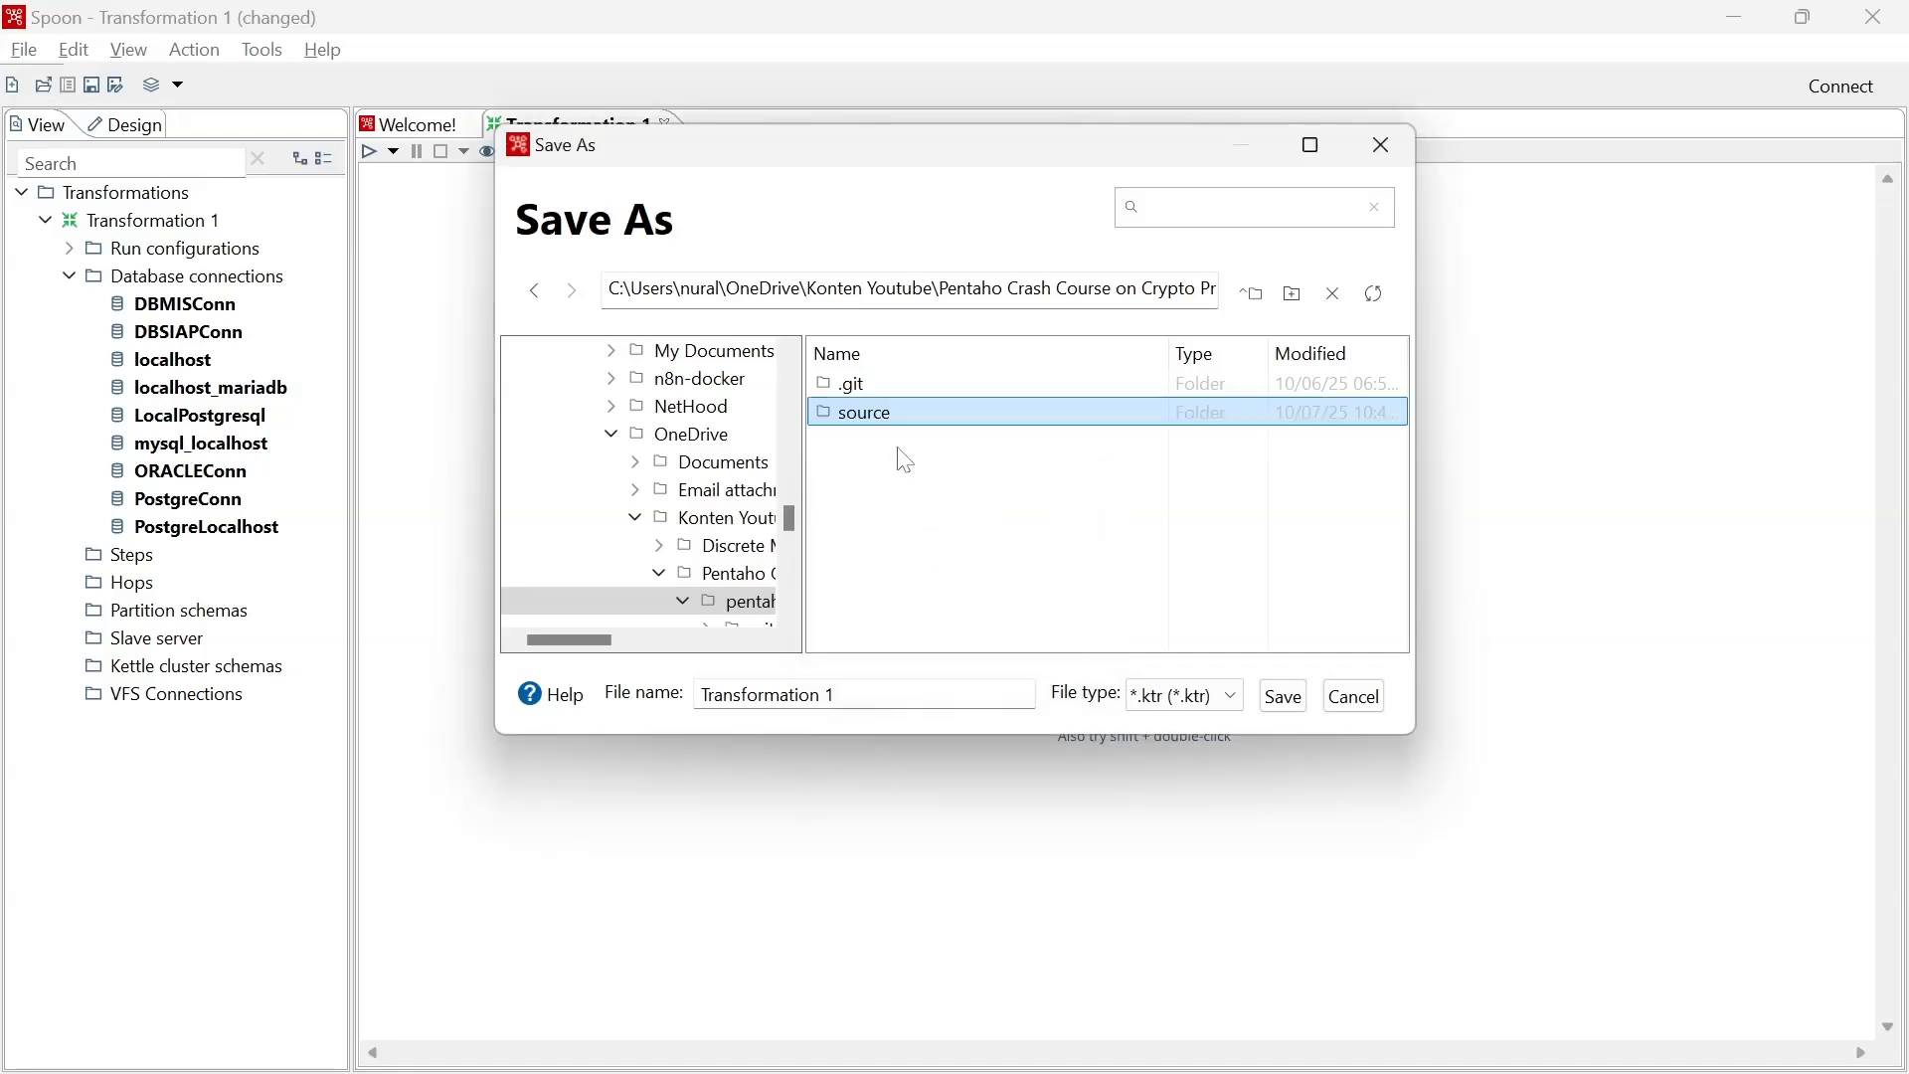
{"action": "double_click", "coordinate": [882, 416]}
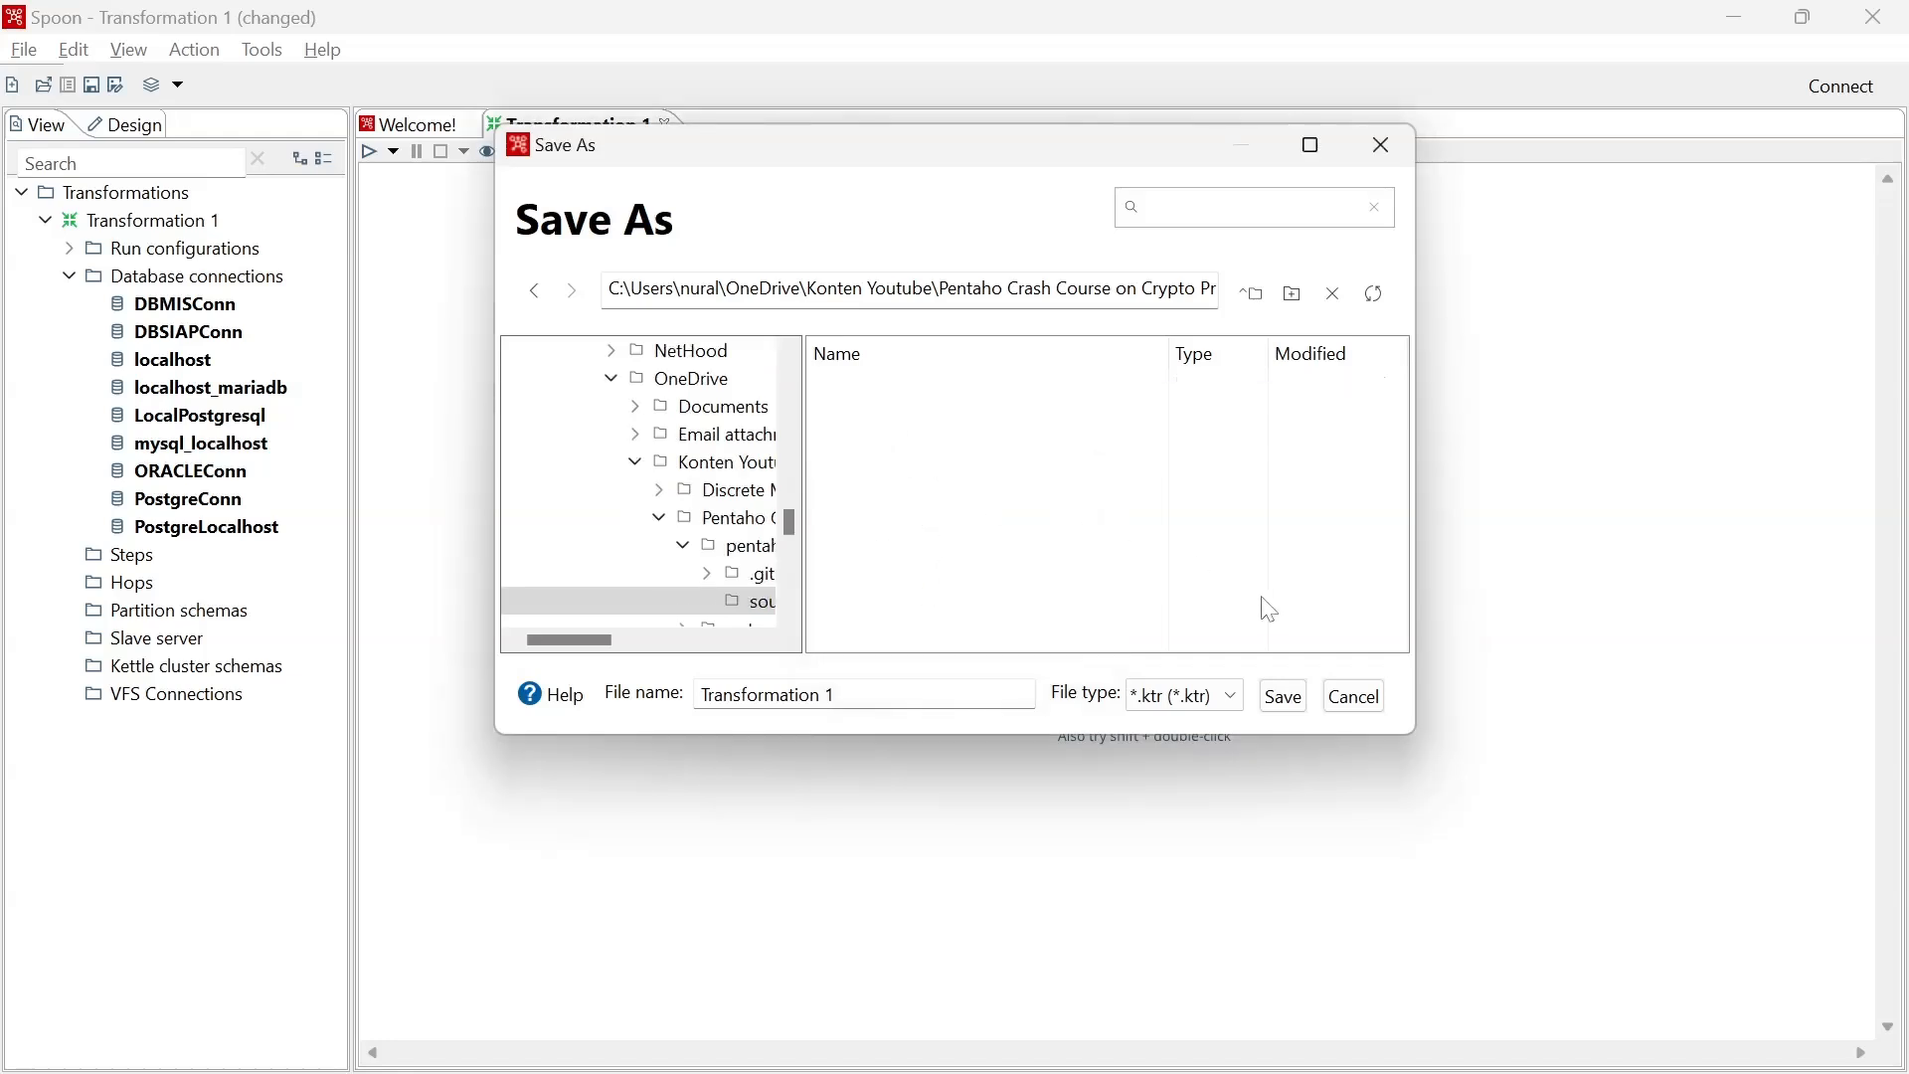
Name the transformation file coin-list and save it in the source folder.
{"action": "left_click", "coordinate": [863, 695]}
{"action": "left_click_drag", "start_coordinate": [838, 695], "coordinate": [712, 678]}
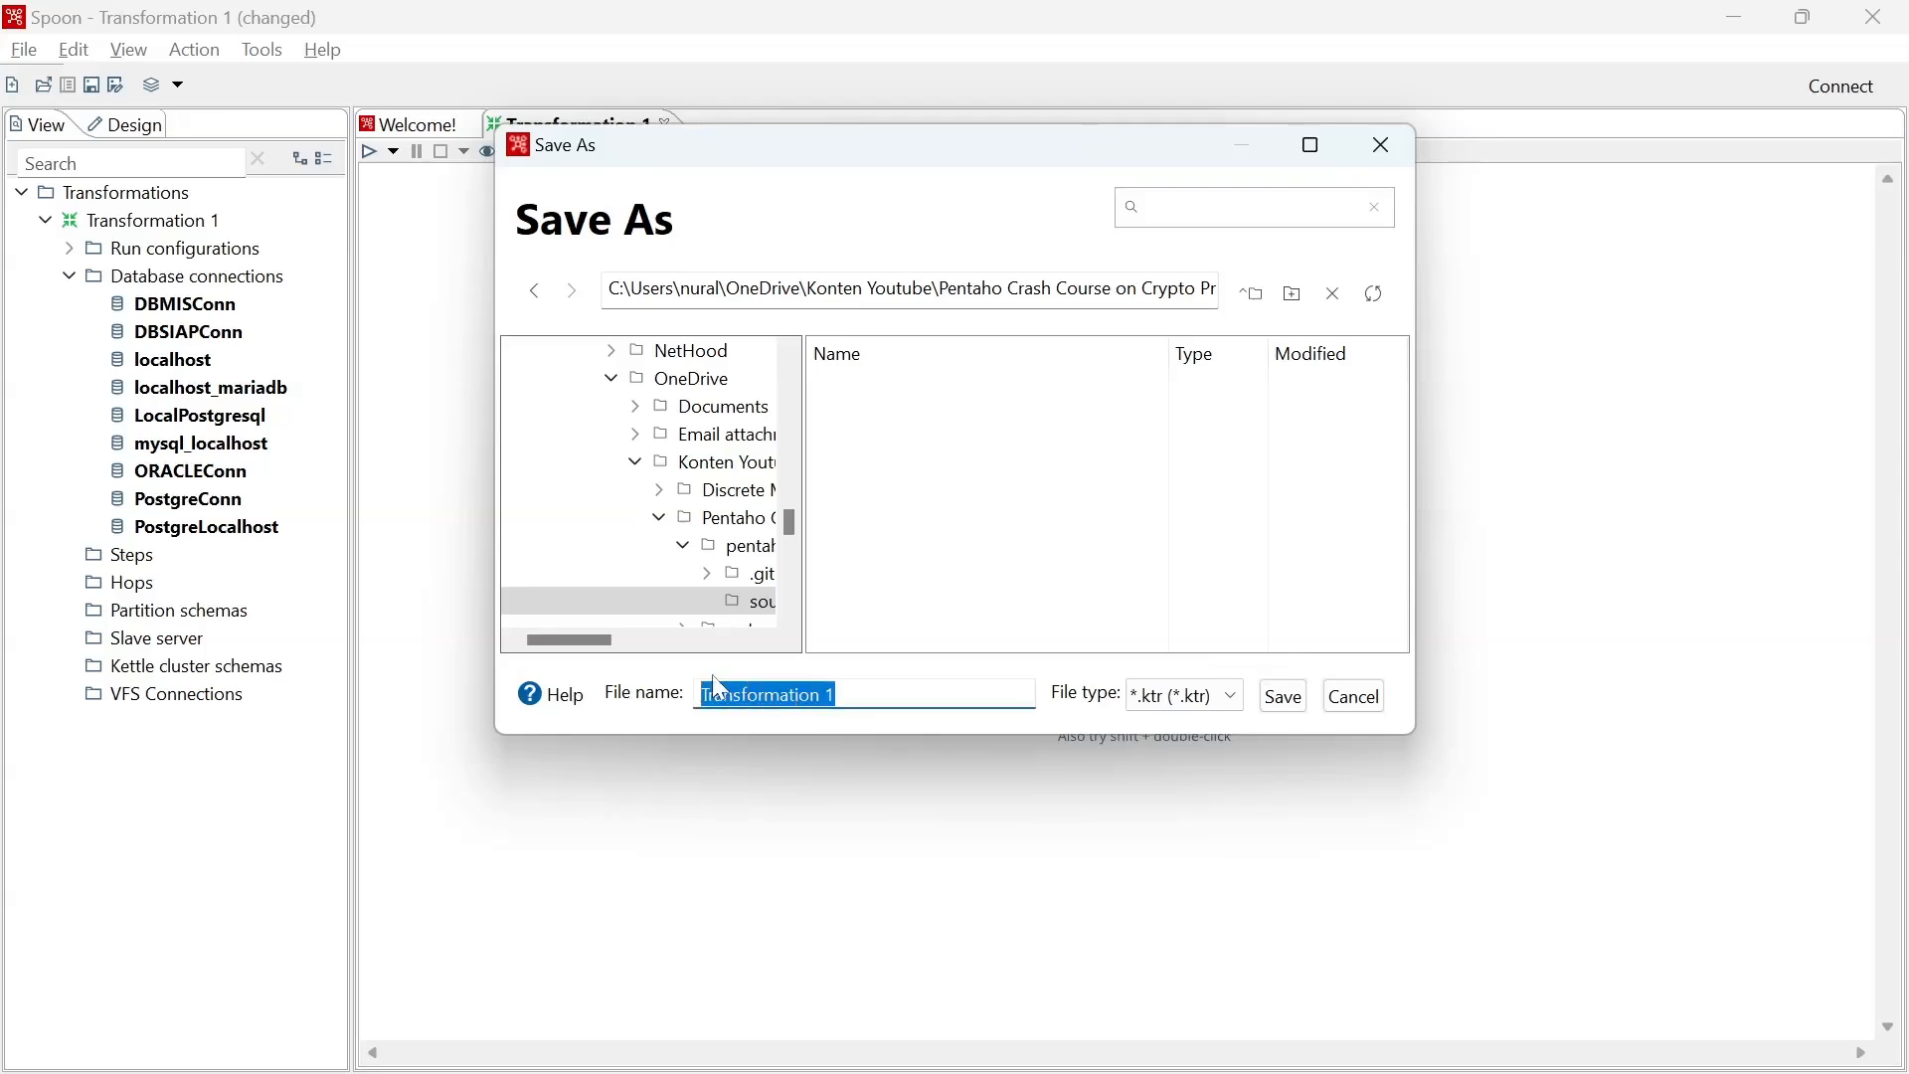
{"action": "type", "text": "co"}
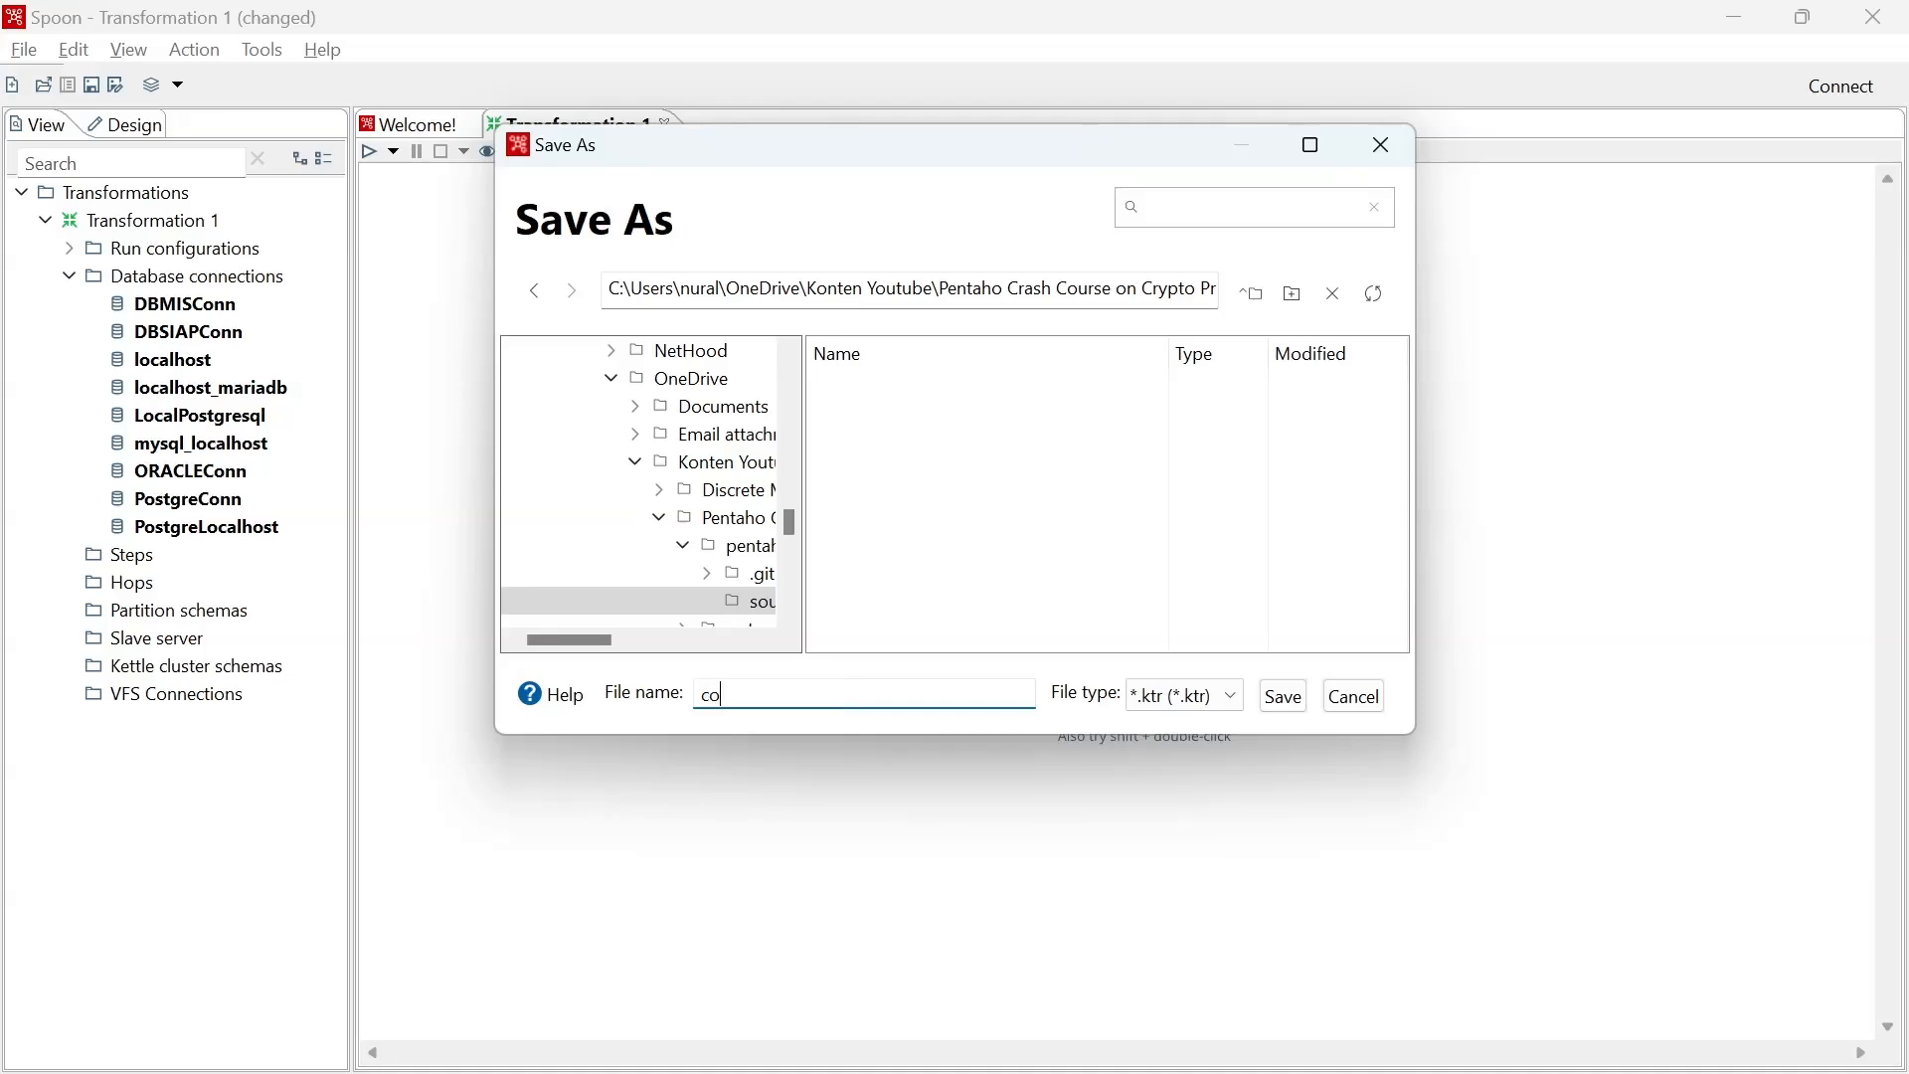
{"action": "type", "text": "in-list"}
{"action": "left_click", "coordinate": [1282, 696]}
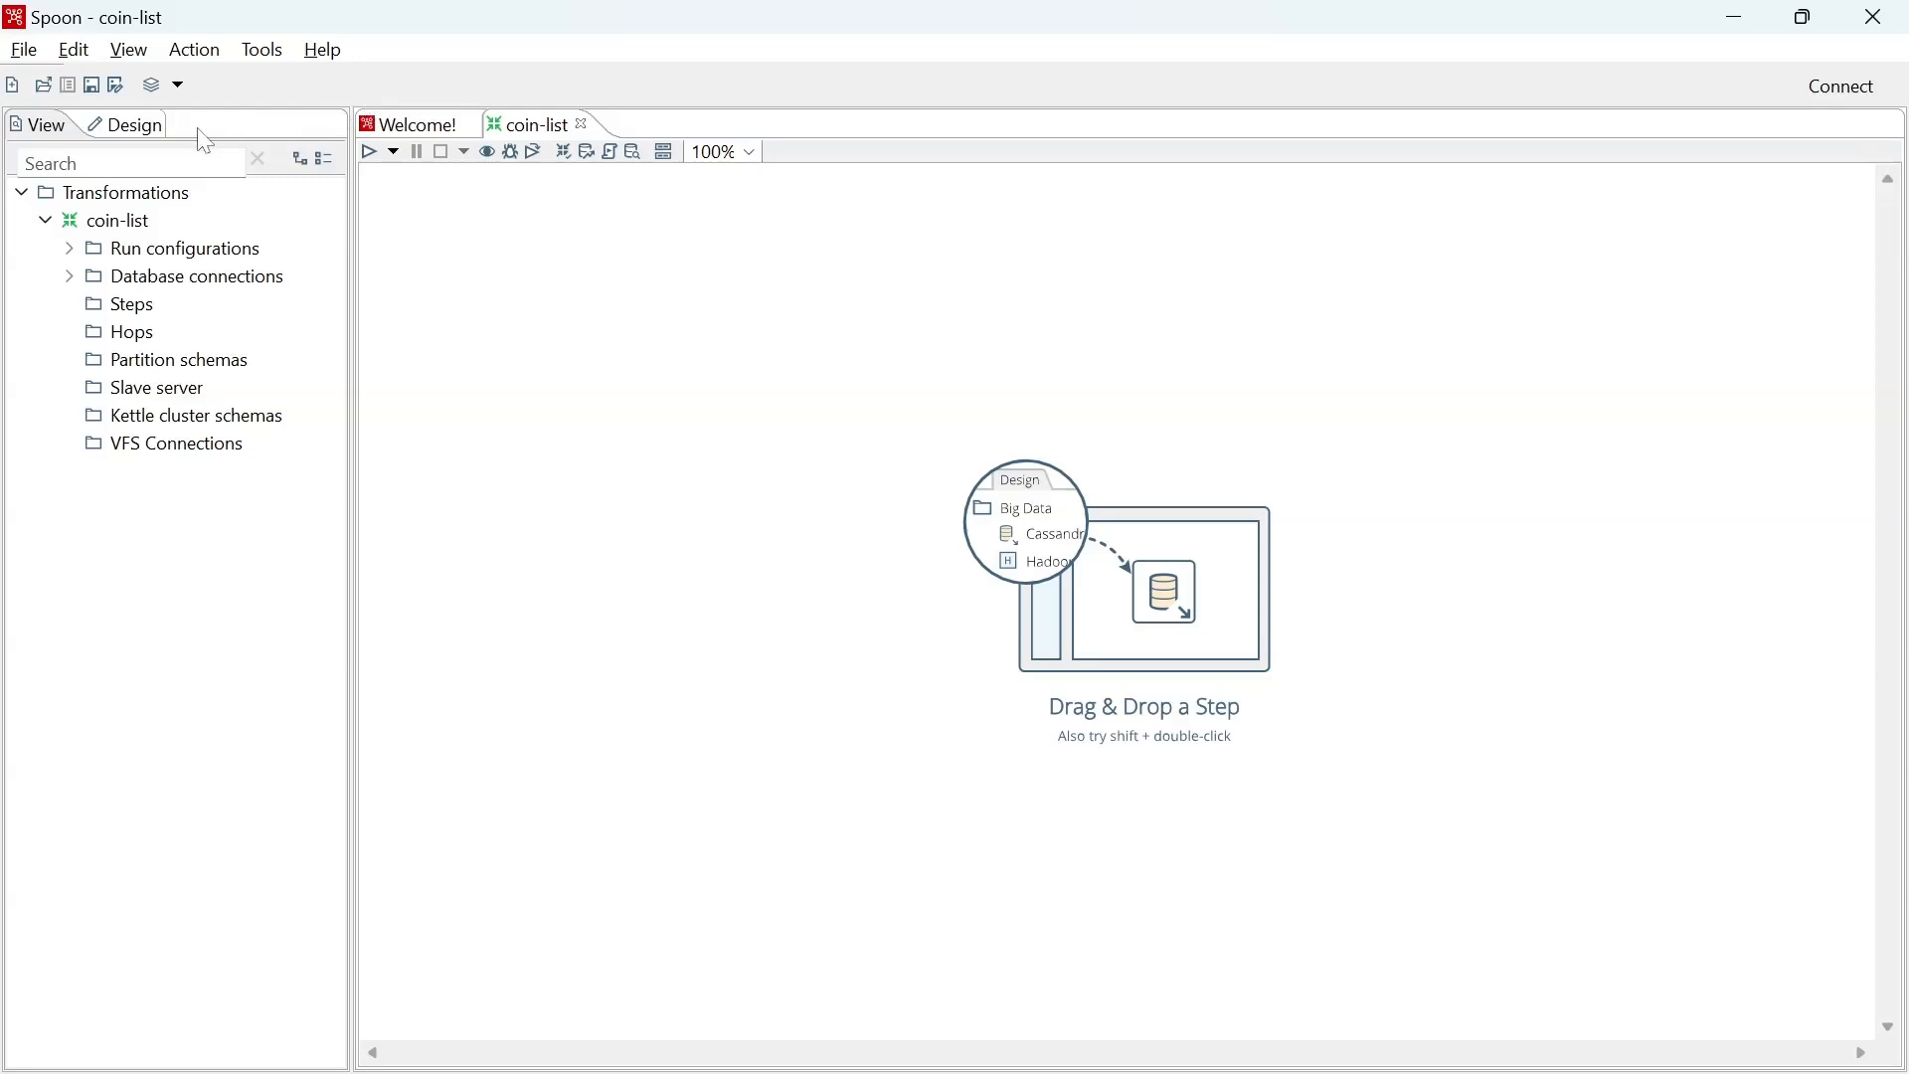
Add a CSV file input step from the Input category to the upper-left area of the coin-list canvas.
{"action": "left_click", "coordinate": [118, 138]}
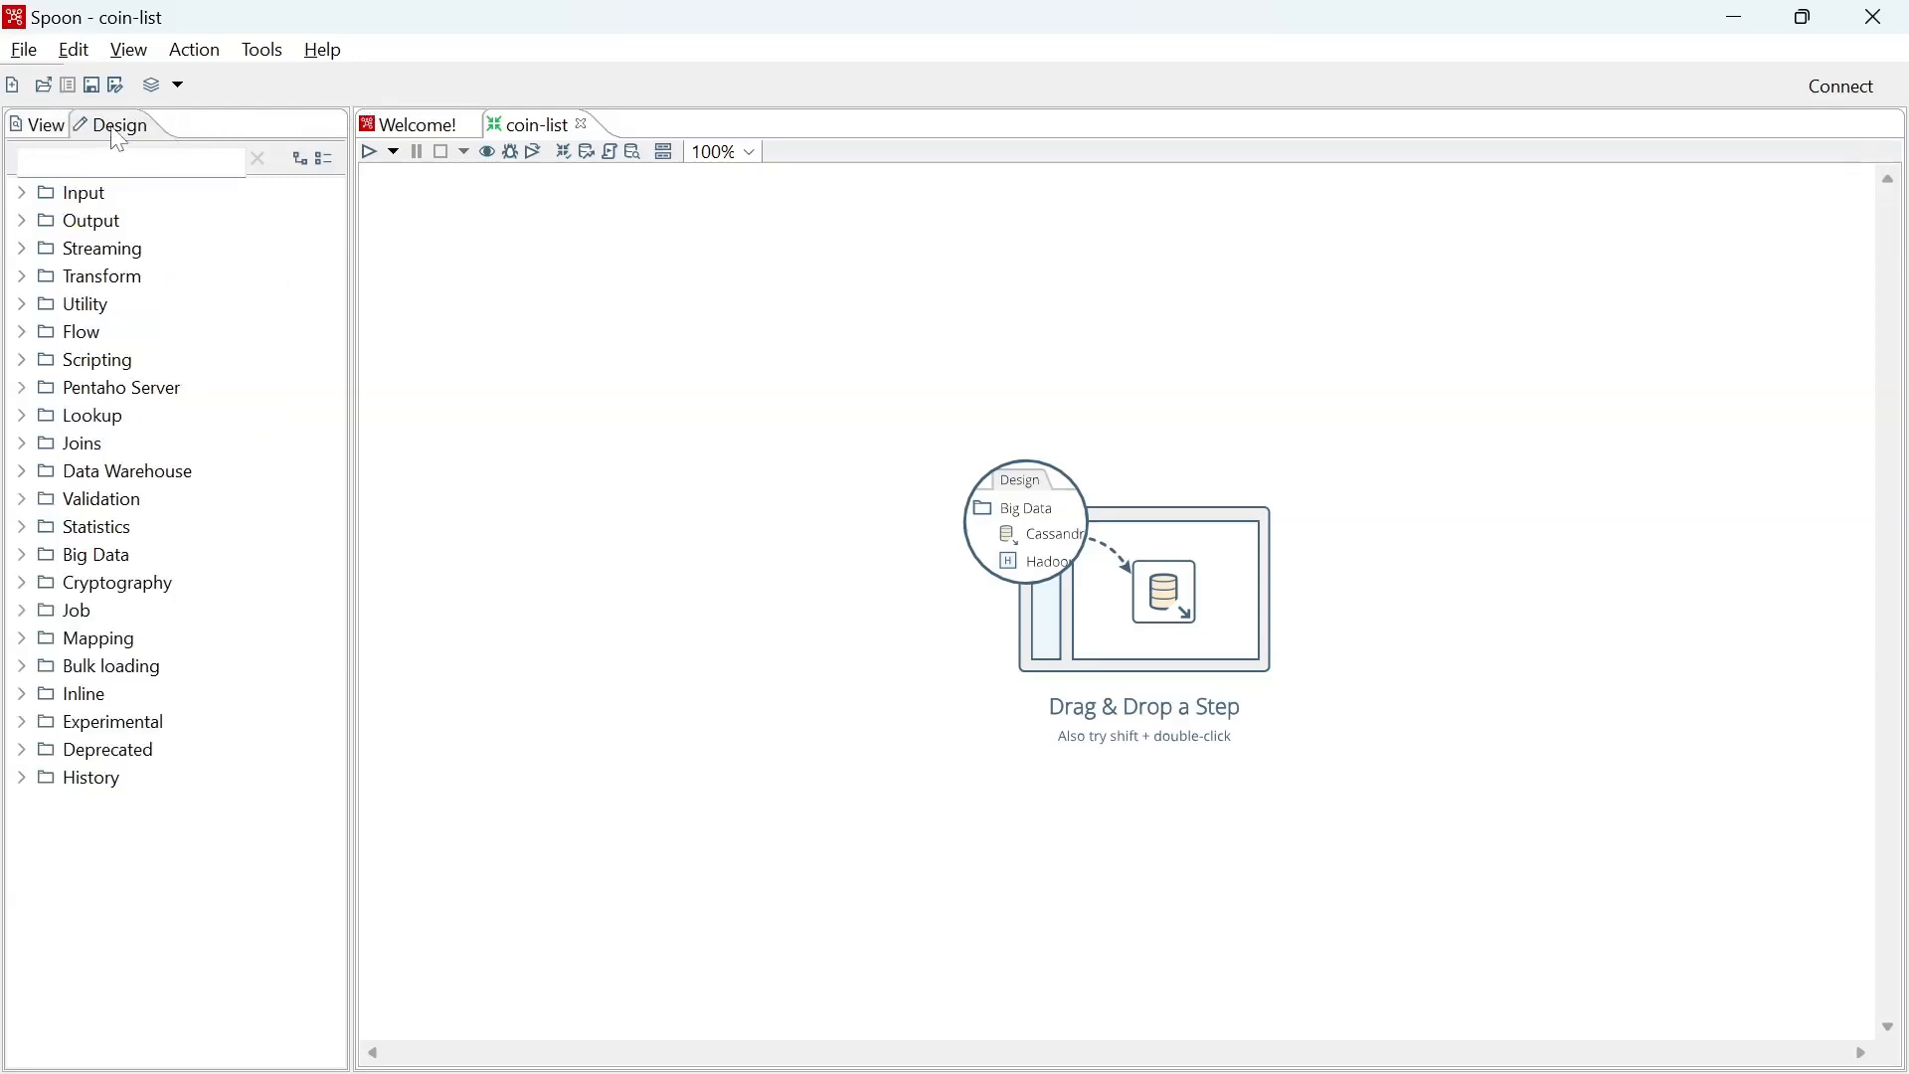
{"action": "left_click", "coordinate": [116, 159]}
{"action": "left_click", "coordinate": [30, 194]}
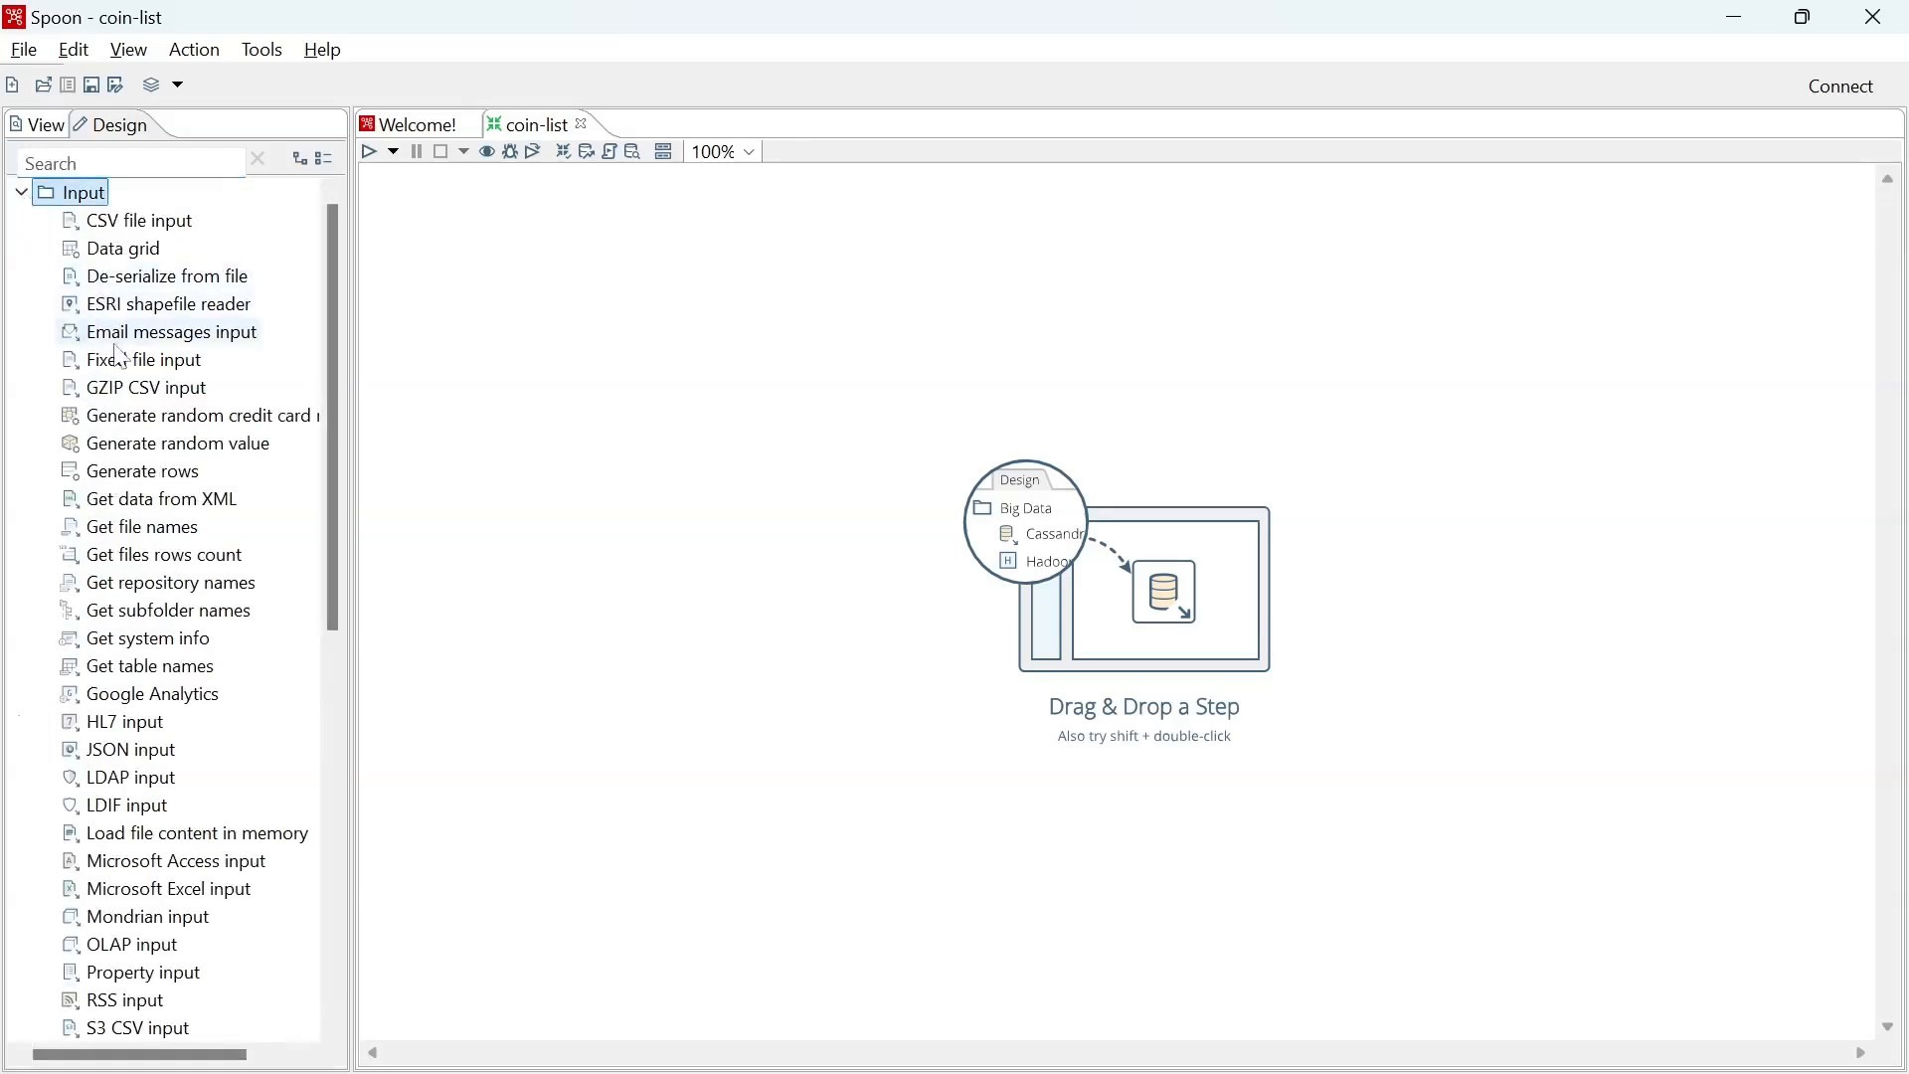
{"action": "scroll", "coordinate": [121, 359], "scroll_direction": "down", "scroll_amount": 7}
{"action": "scroll", "coordinate": [121, 360], "scroll_direction": "up", "scroll_amount": 7}
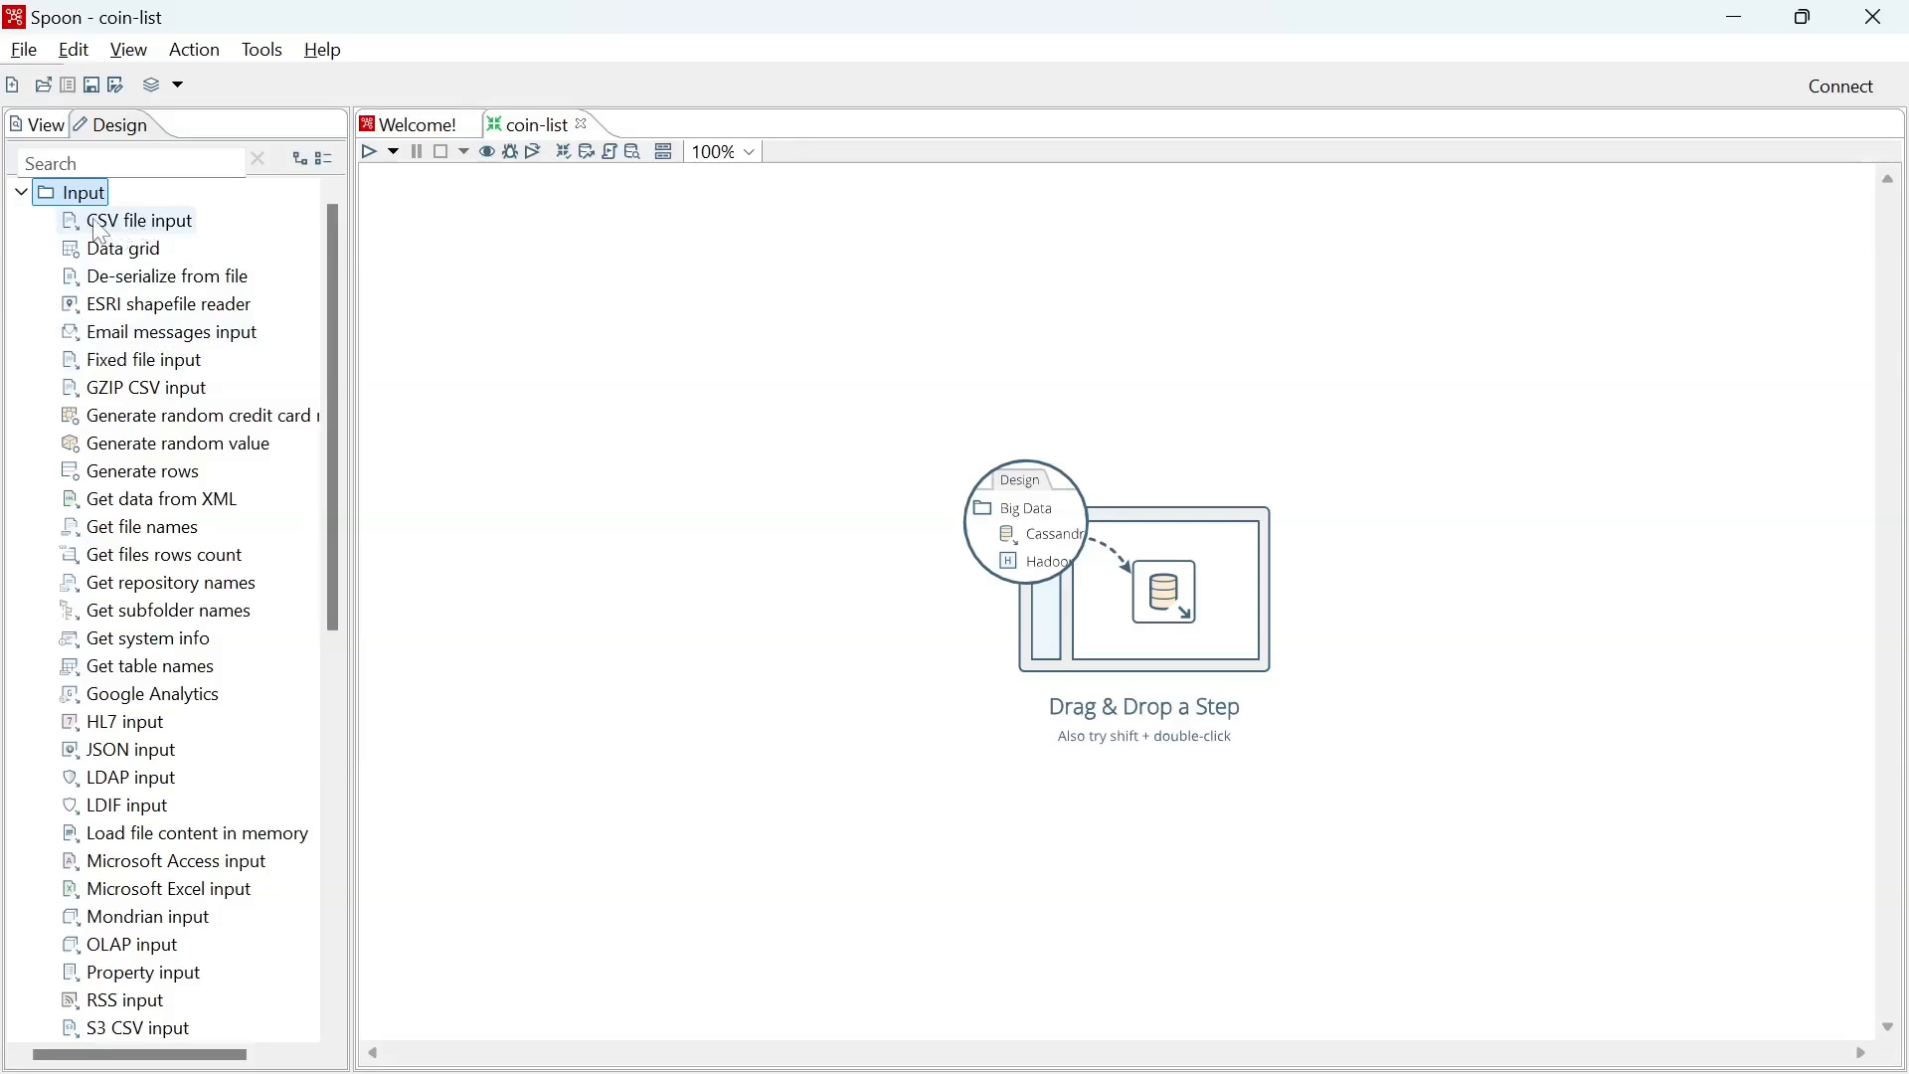
{"action": "left_click_drag", "start_coordinate": [100, 230], "coordinate": [577, 323]}
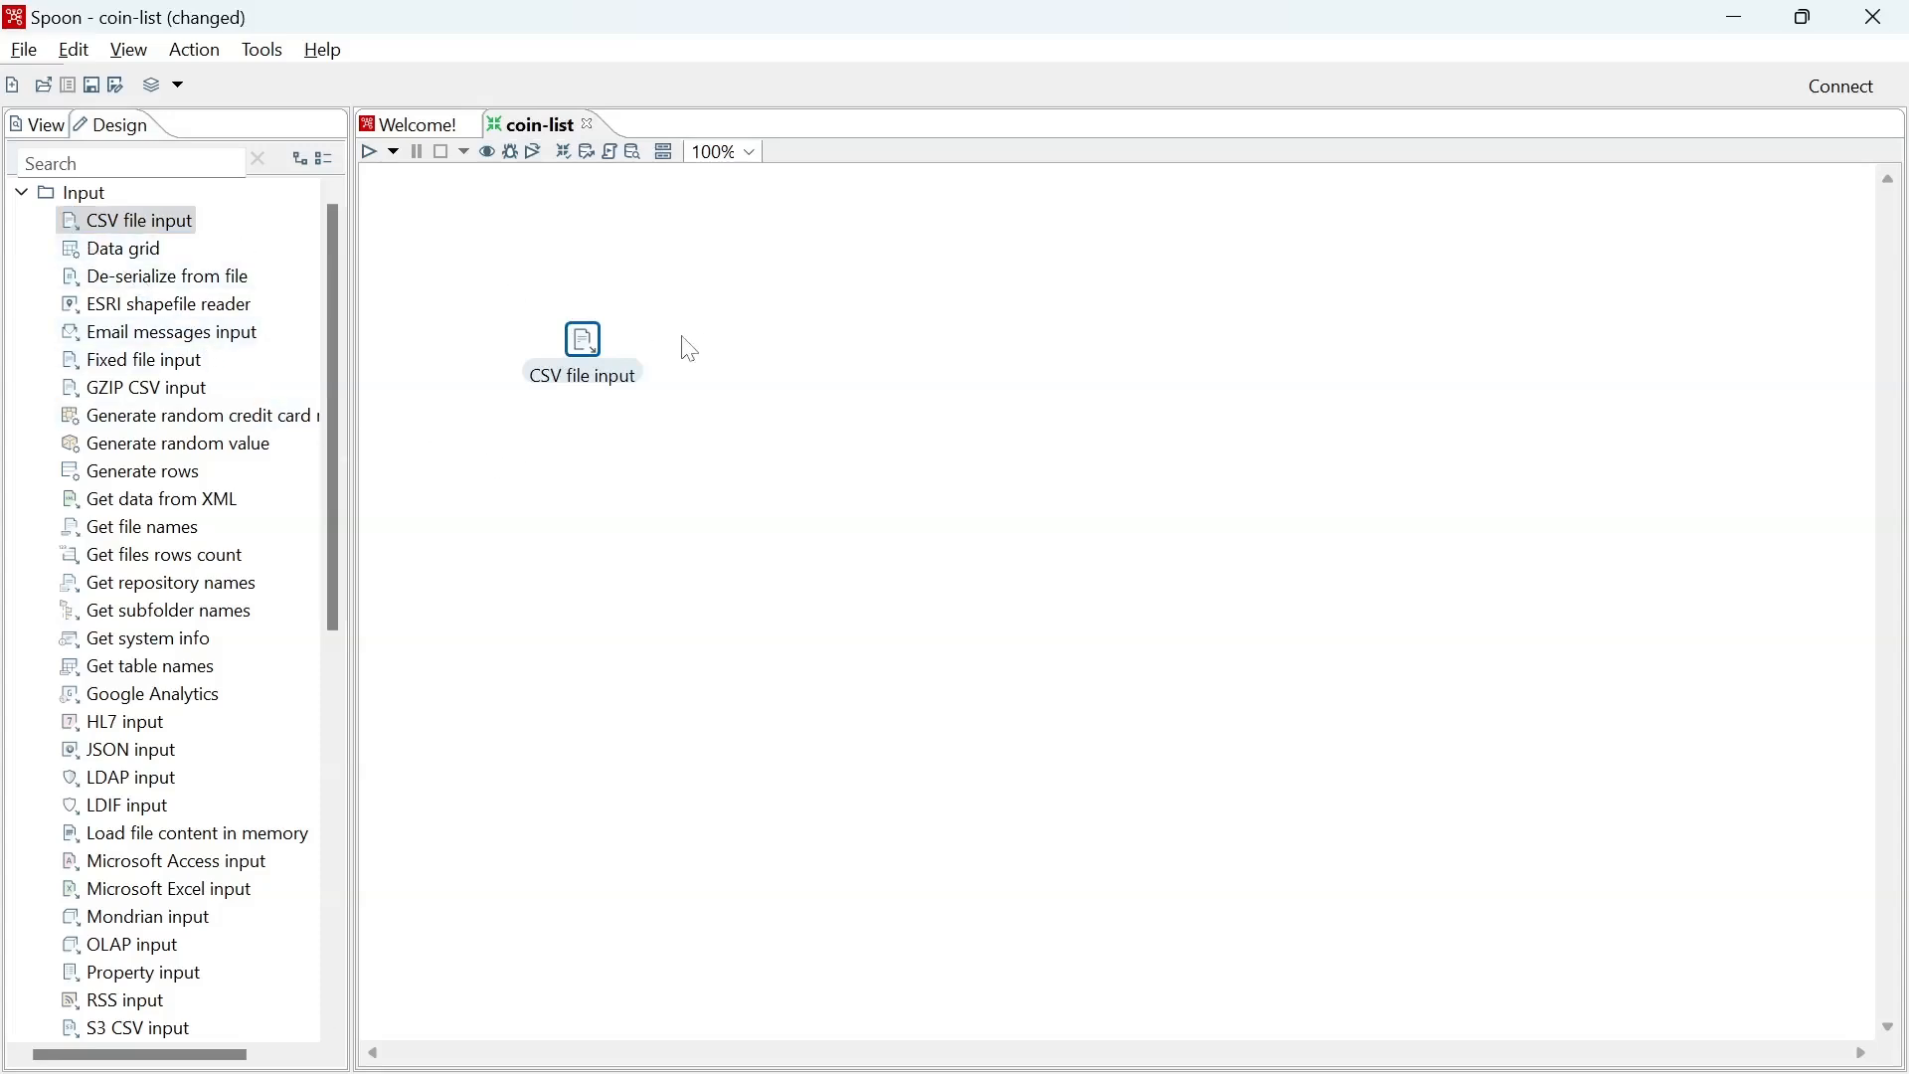
{"action": "left_click", "coordinate": [584, 341]}
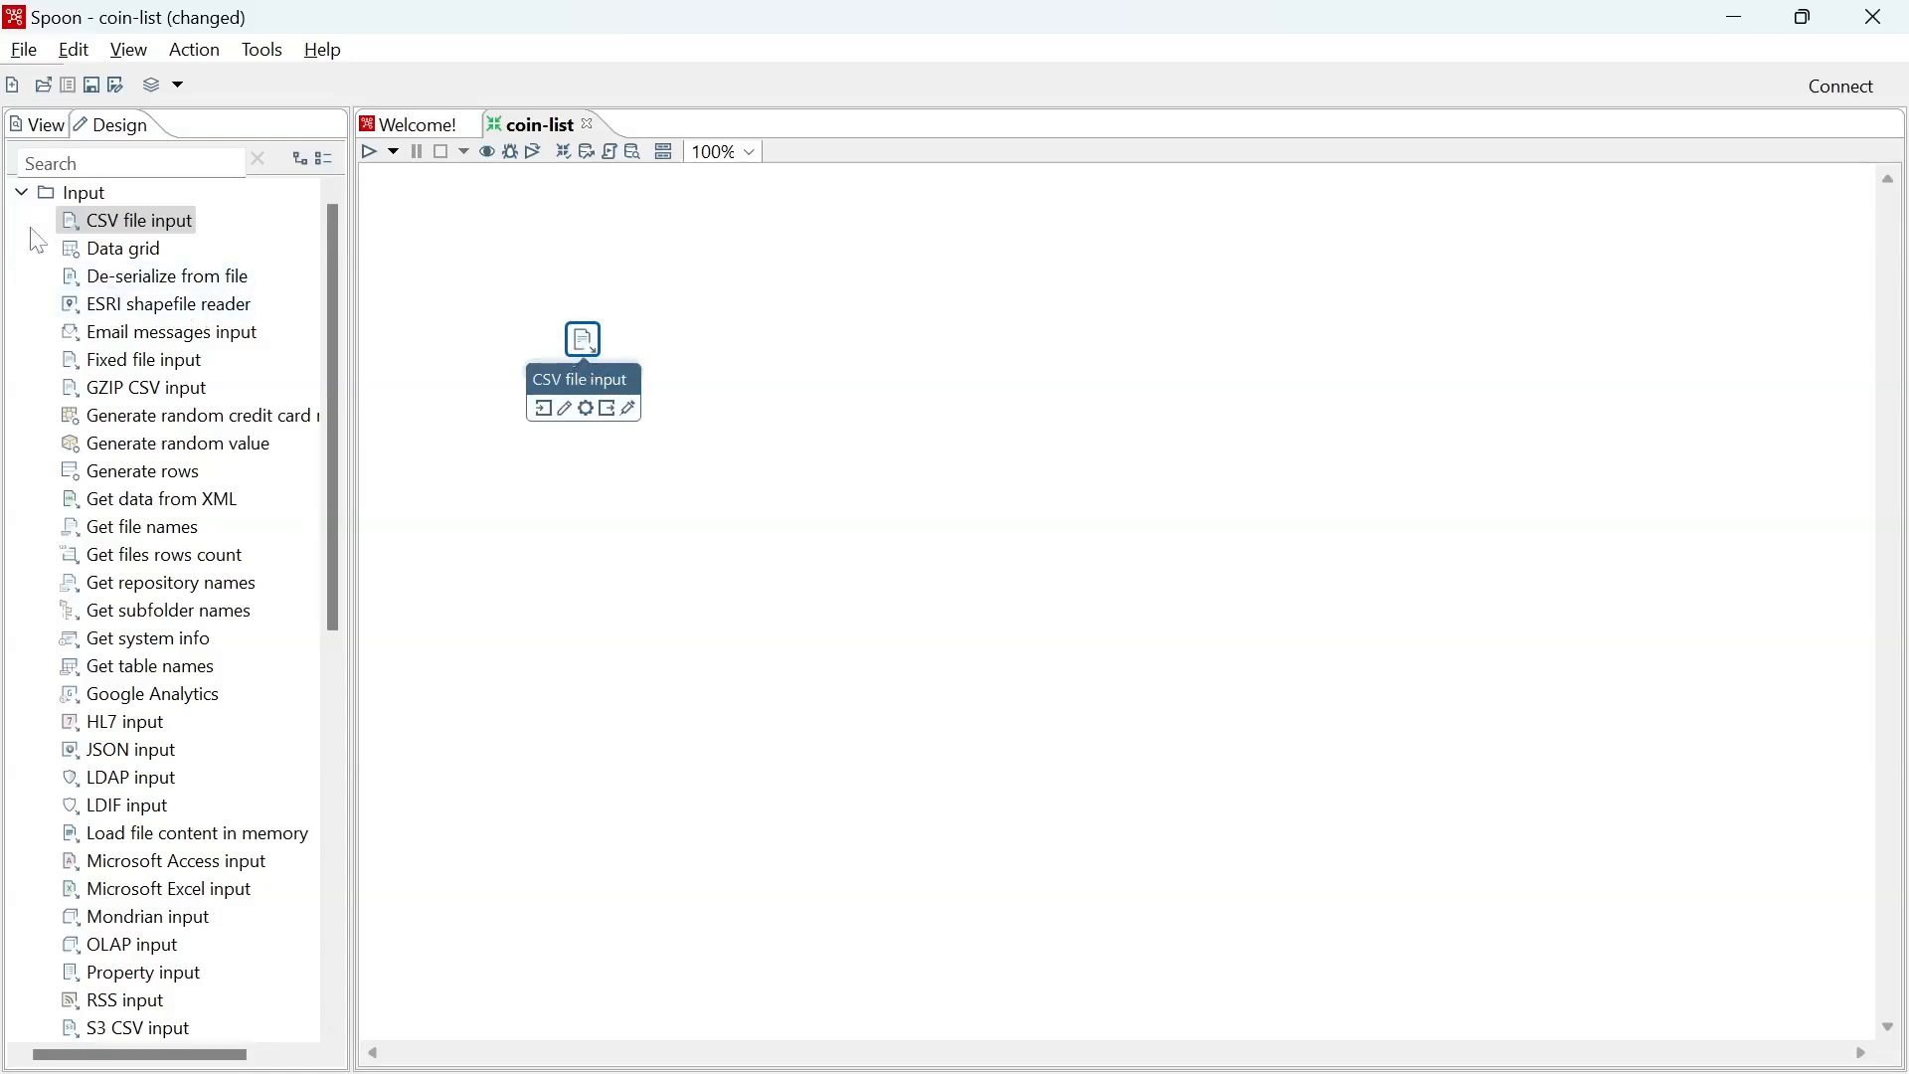
Add a Table output step from the Output category beside the CSV file input and save the transformation.
{"action": "left_click", "coordinate": [30, 193]}
{"action": "left_click", "coordinate": [20, 193]}
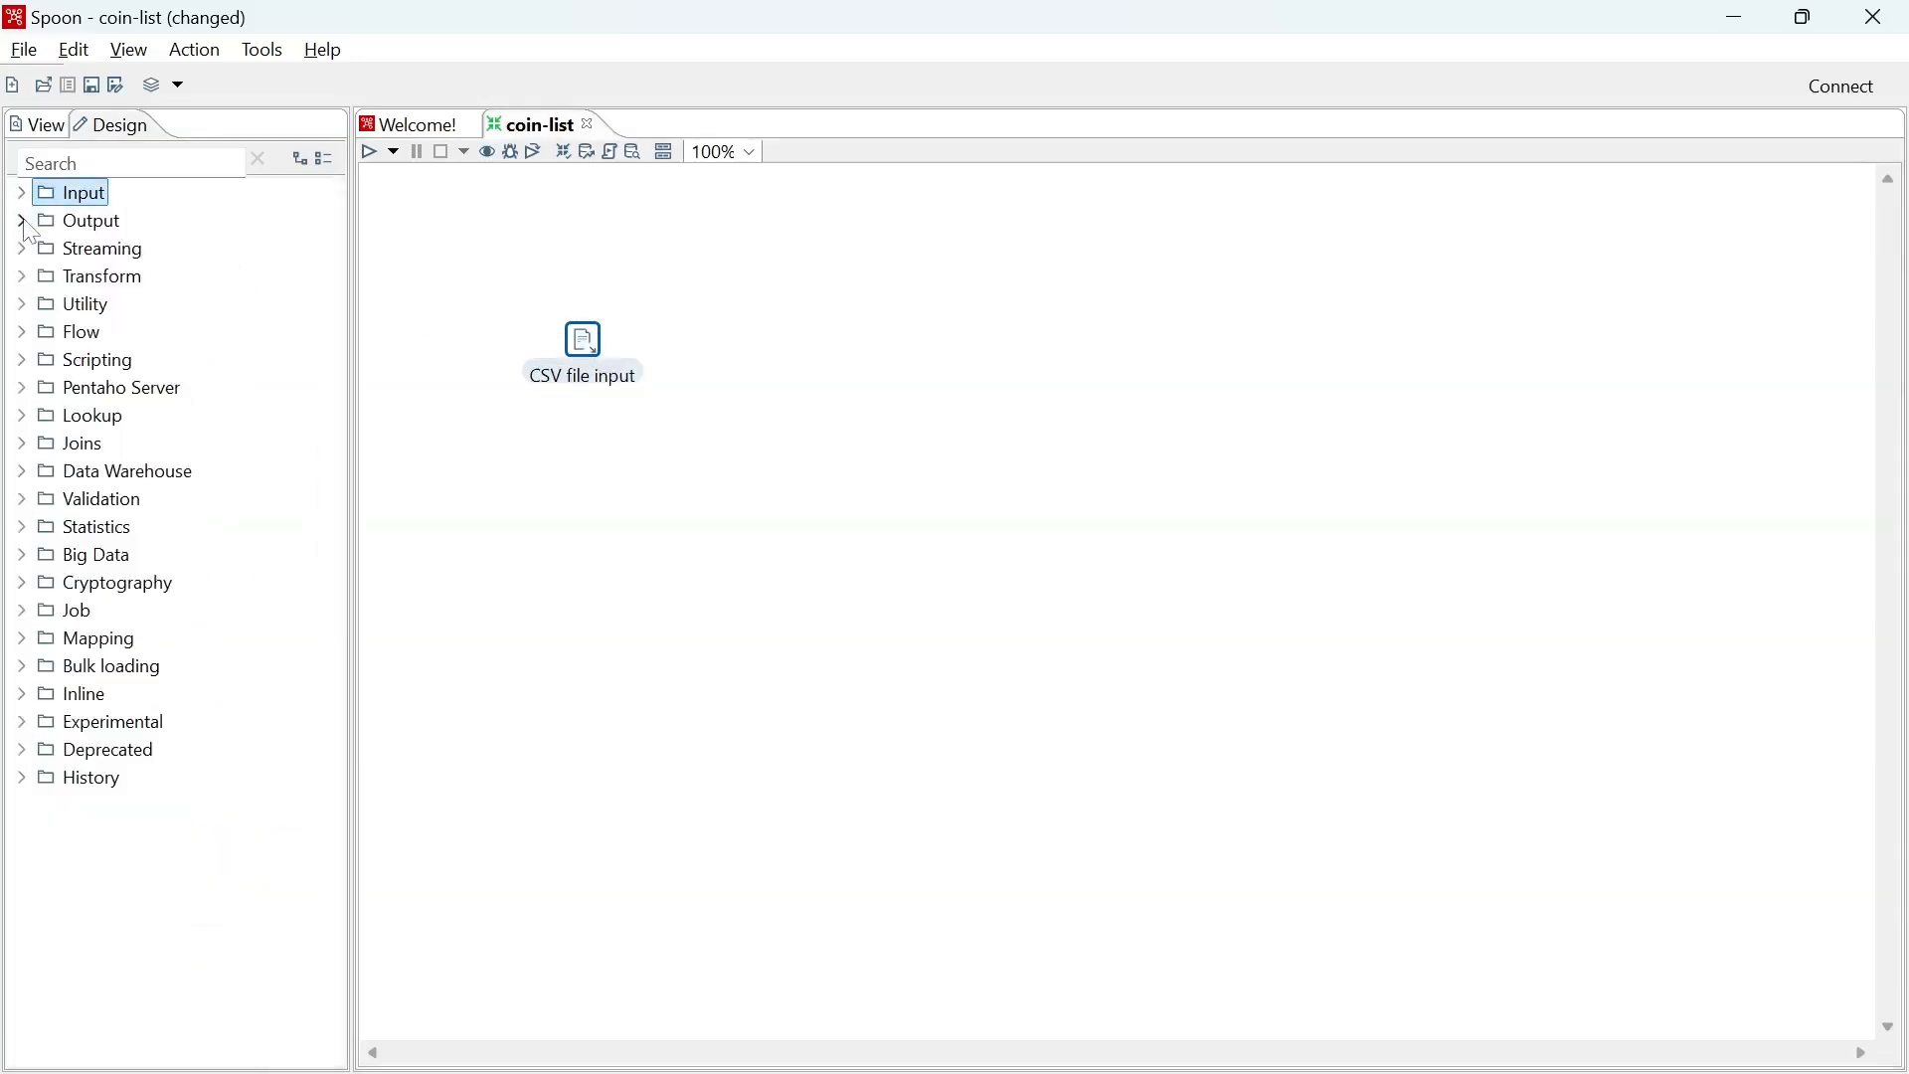
{"action": "left_click", "coordinate": [24, 221]}
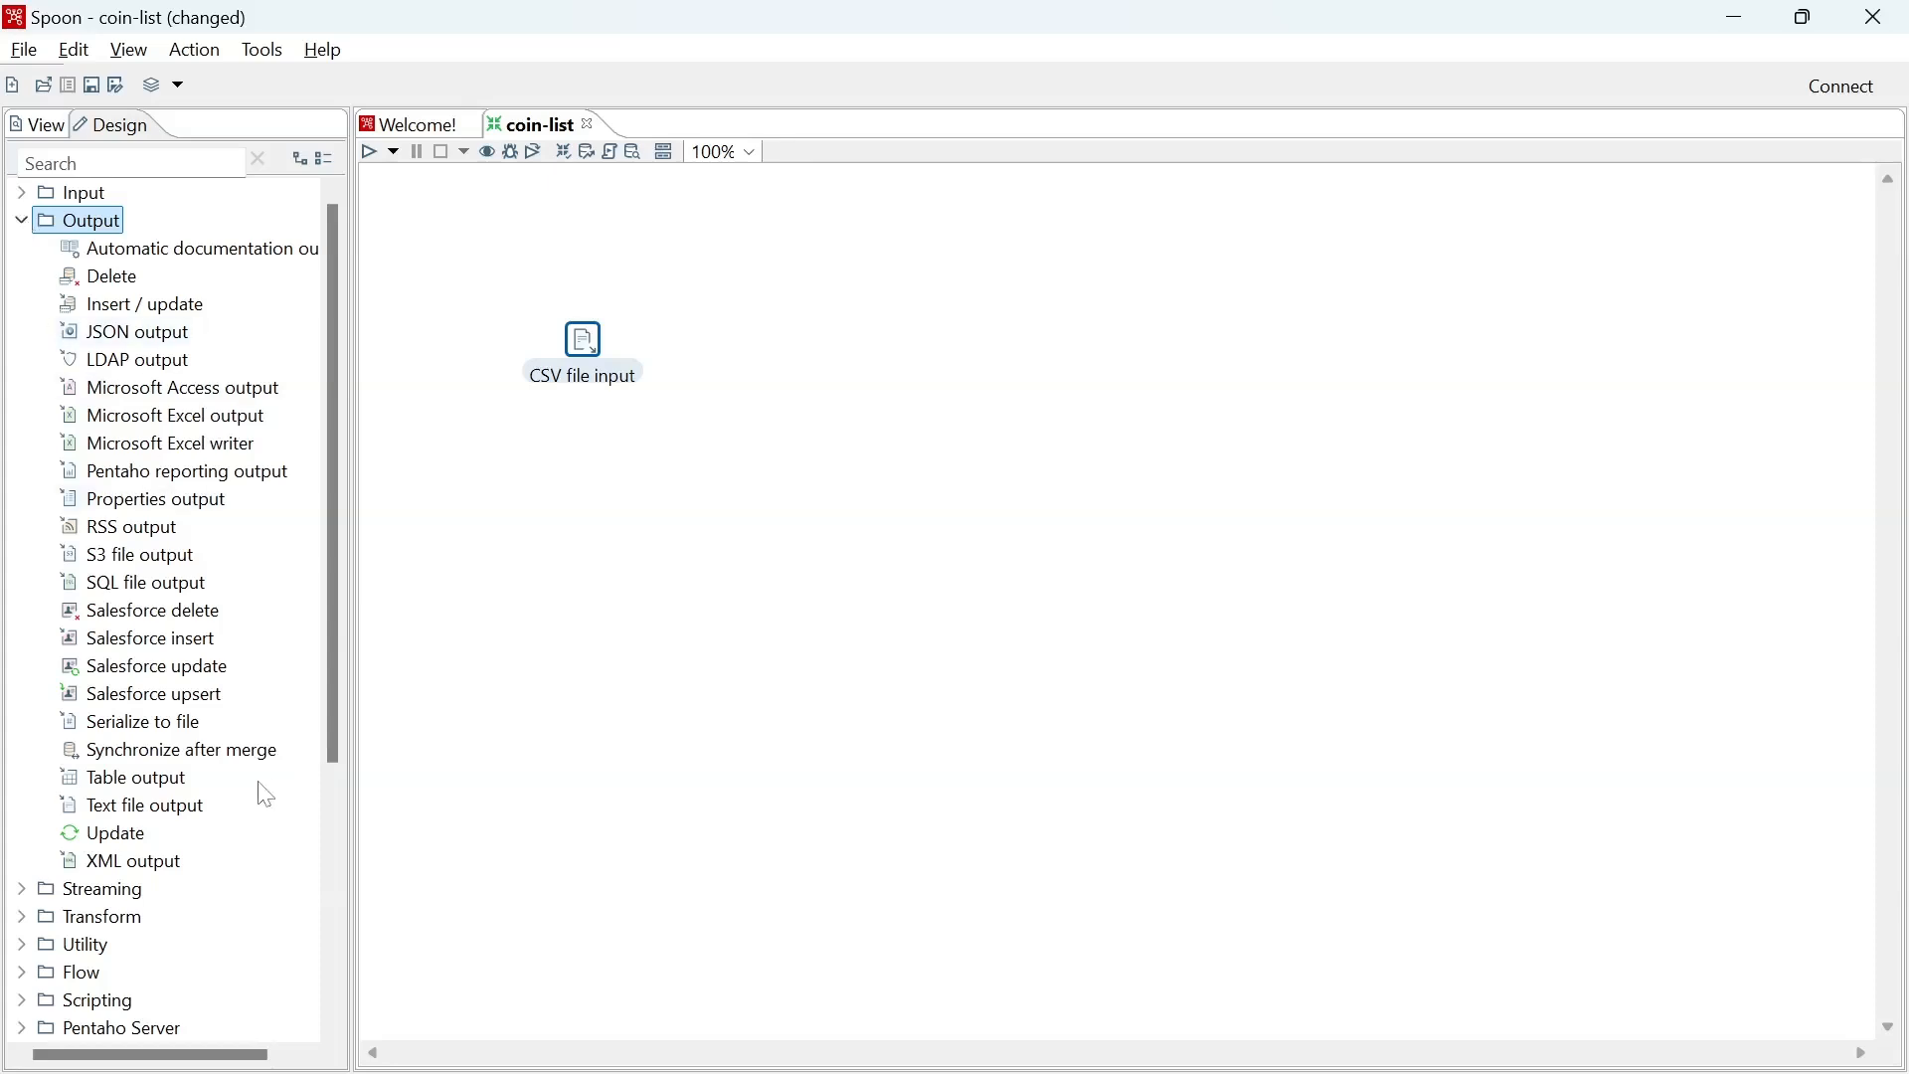
{"action": "left_click_drag", "start_coordinate": [151, 778], "coordinate": [837, 340]}
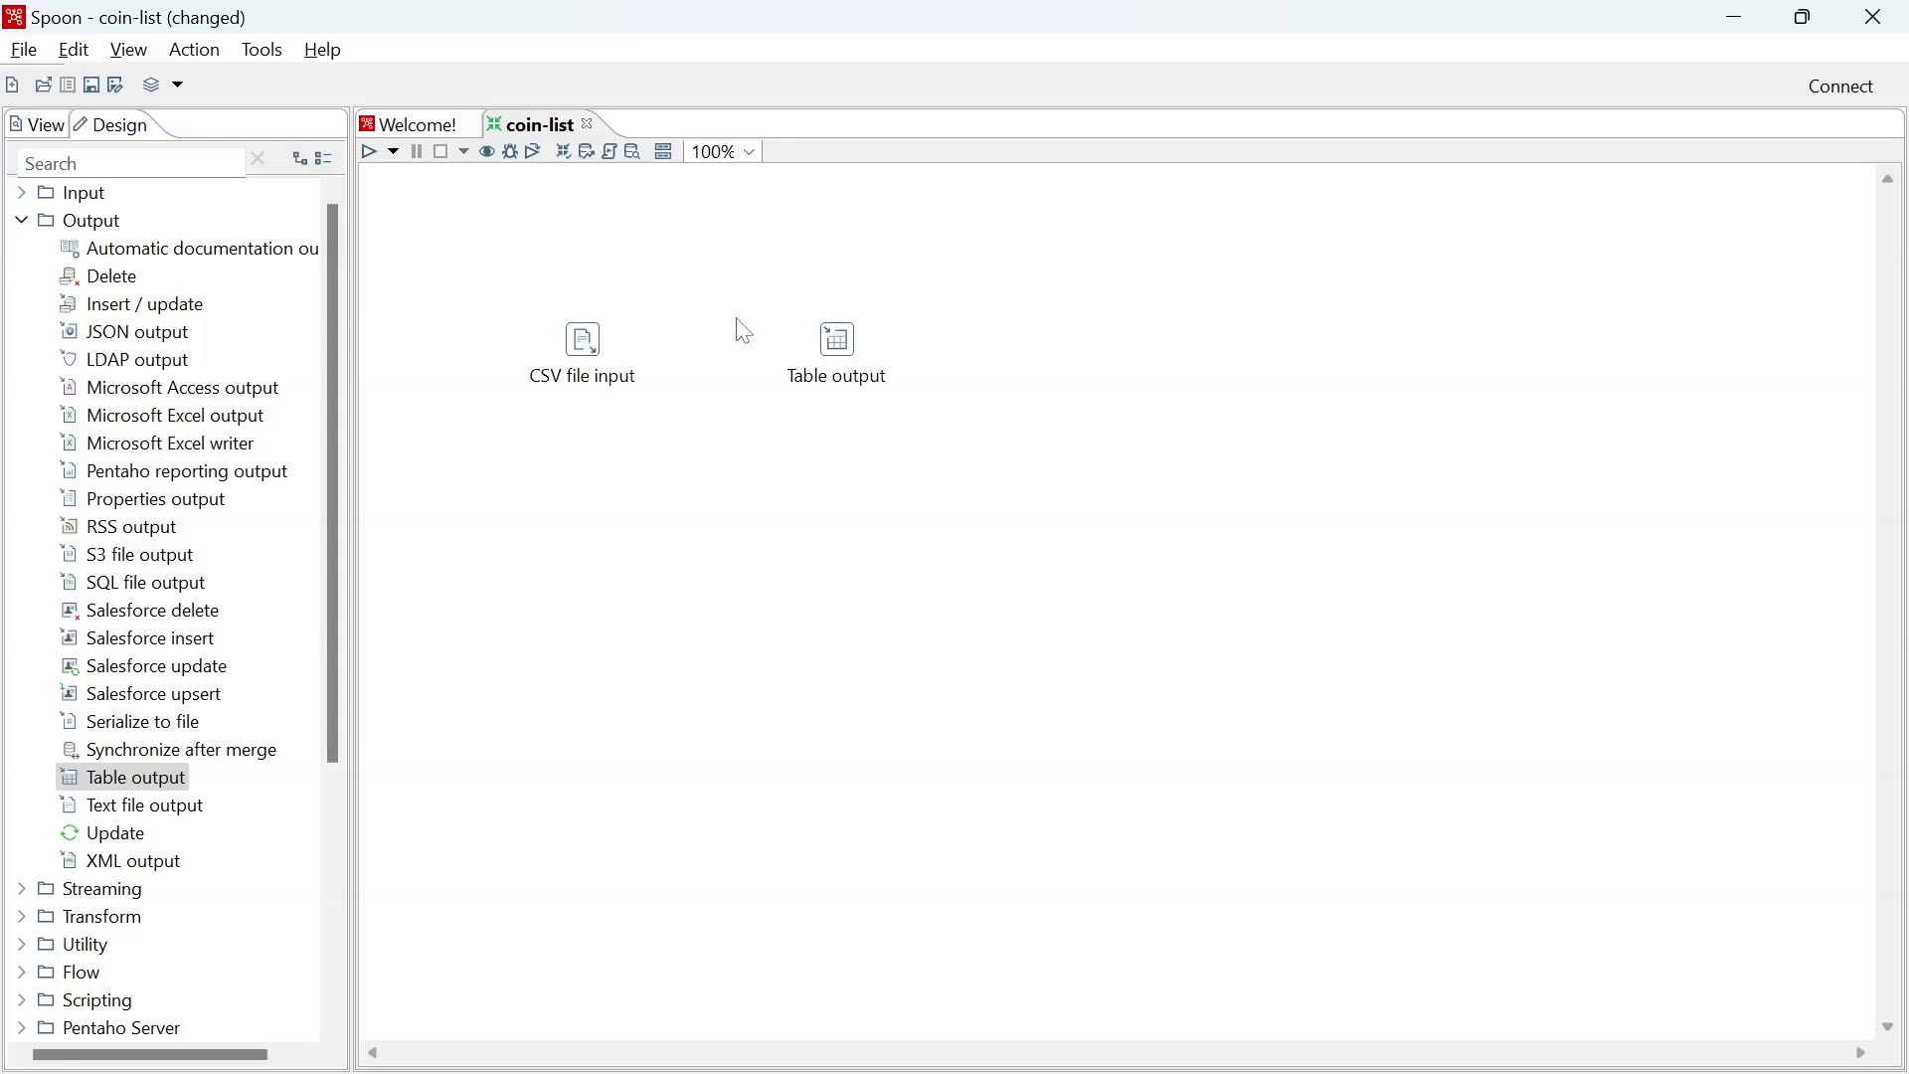
{"action": "key", "text": "ctrl+s"}
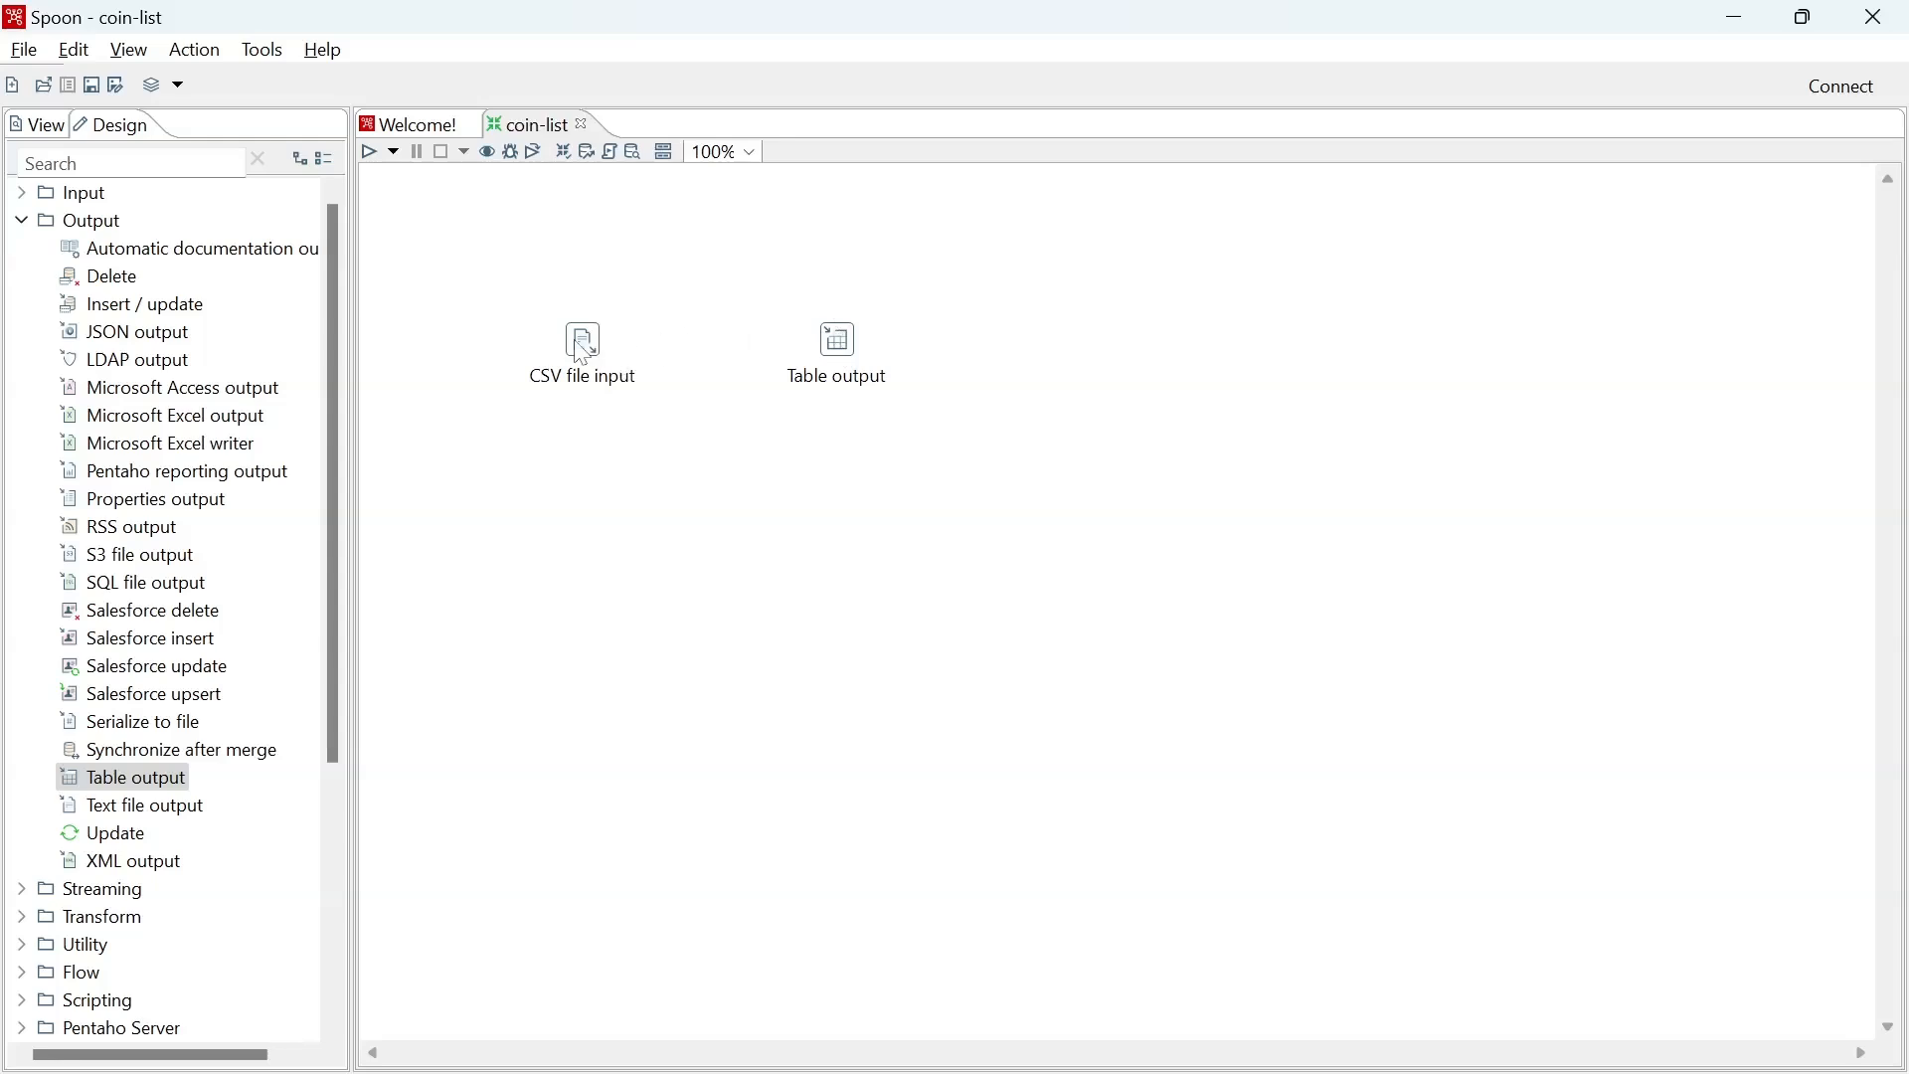
Open the CSV file input settings, then switch to Notepad++ to examine the header row and delimiter of coin-list.csv and return.
{"action": "mouse_move", "coordinate": [582, 354]}
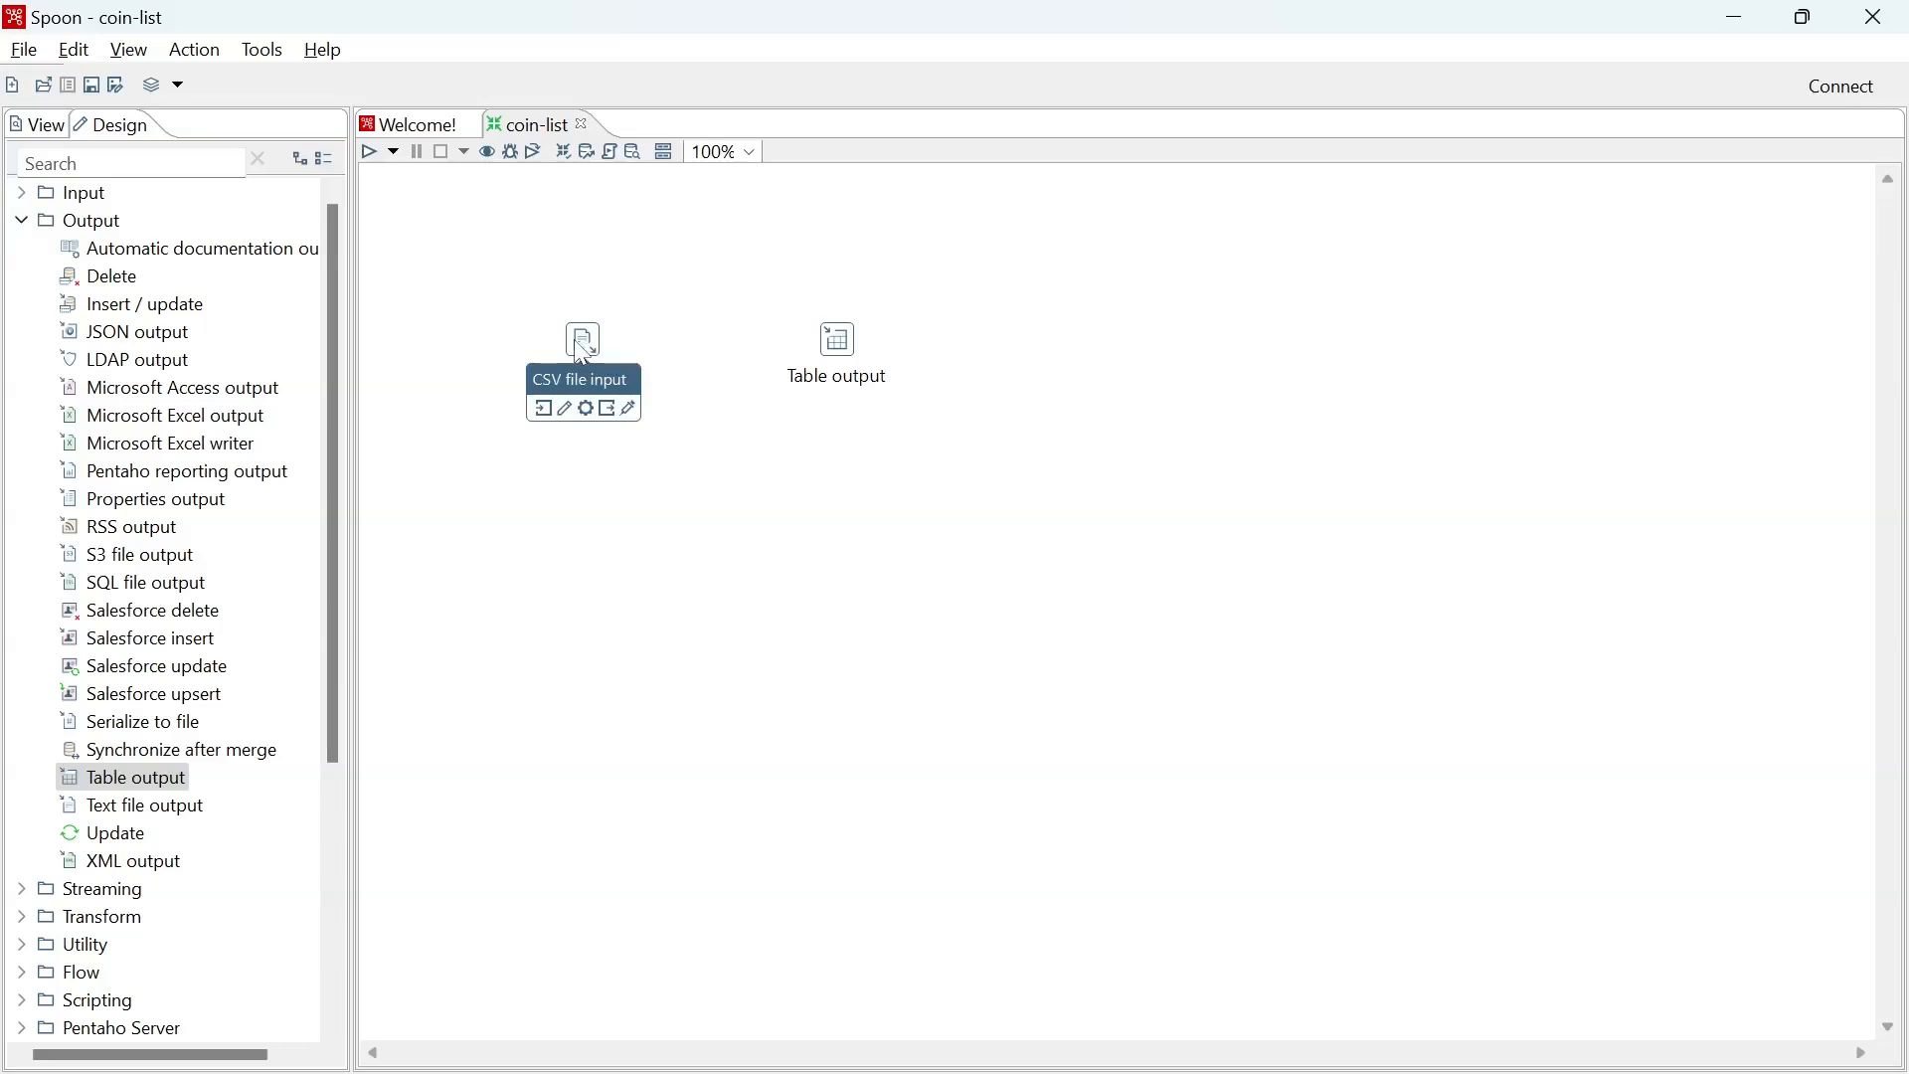
{"action": "double_click", "coordinate": [583, 343]}
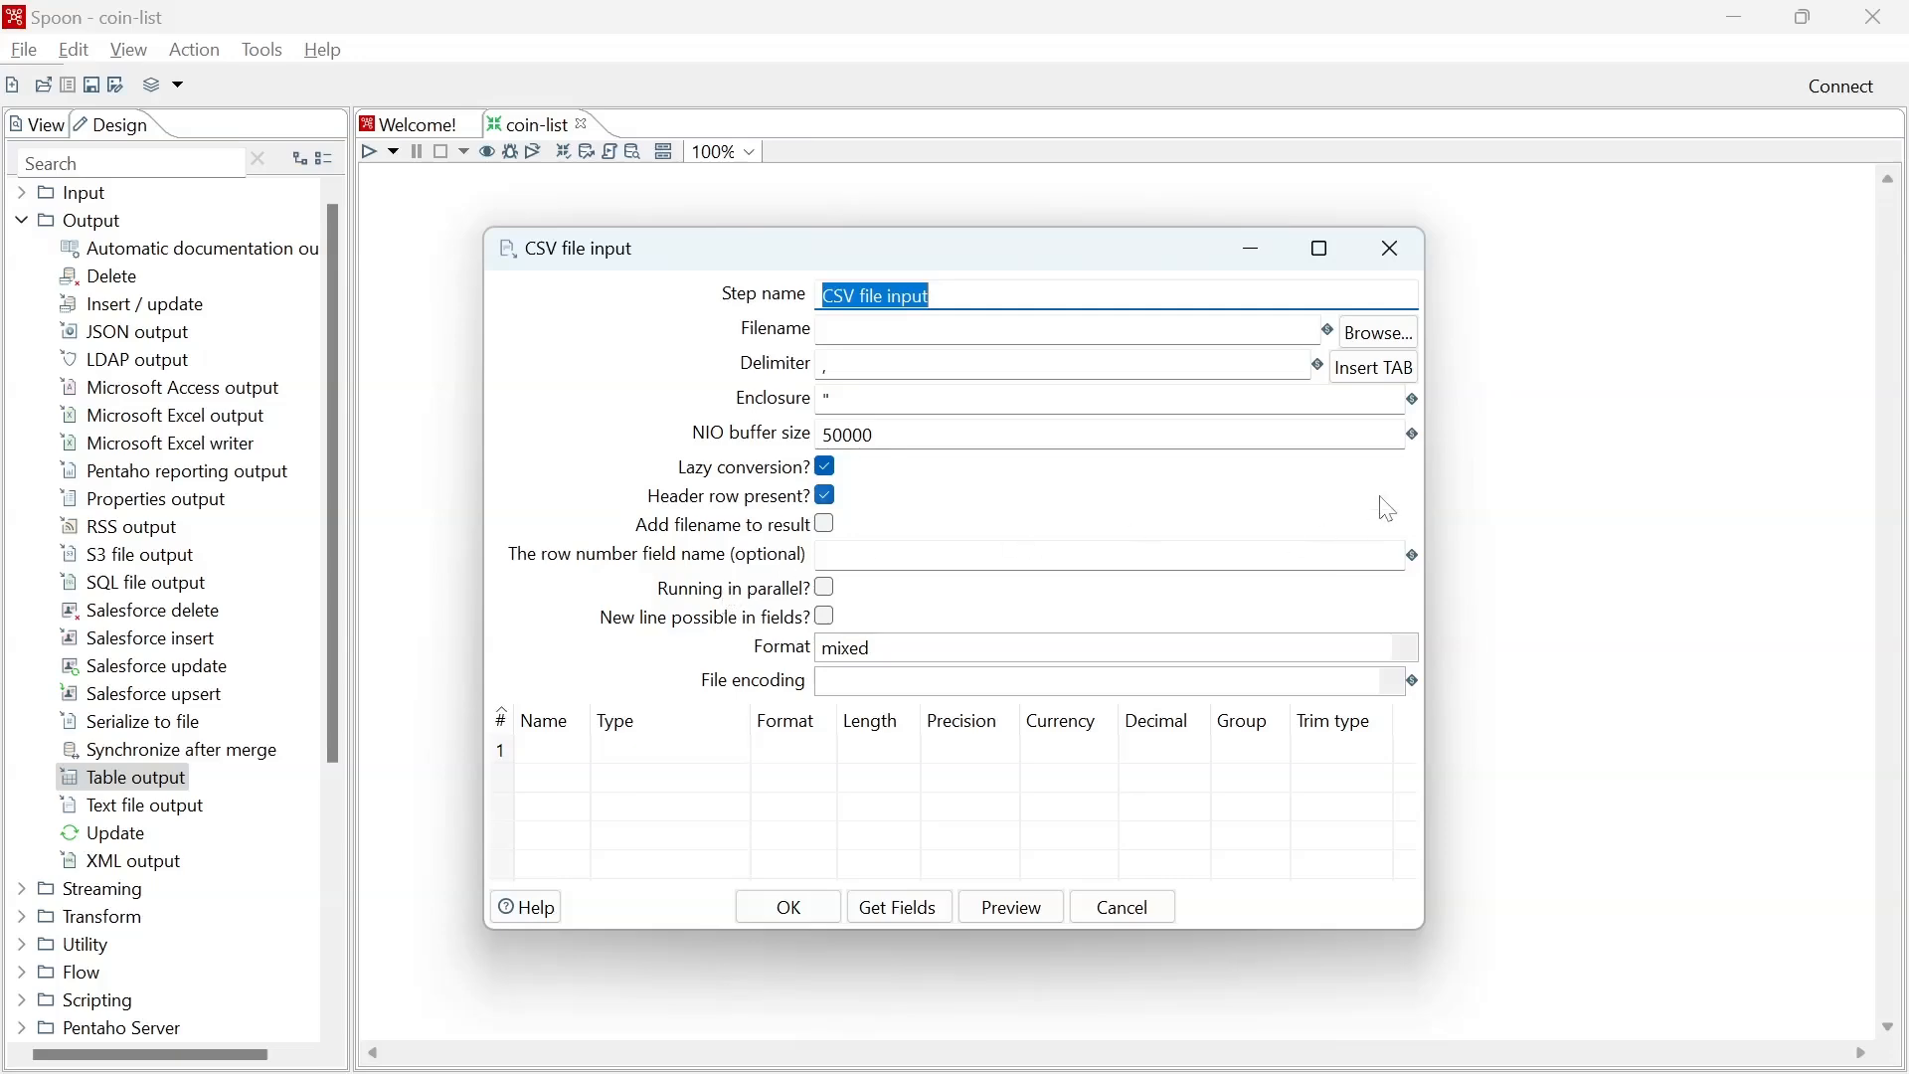
{"action": "key", "text": "alt+Tab"}
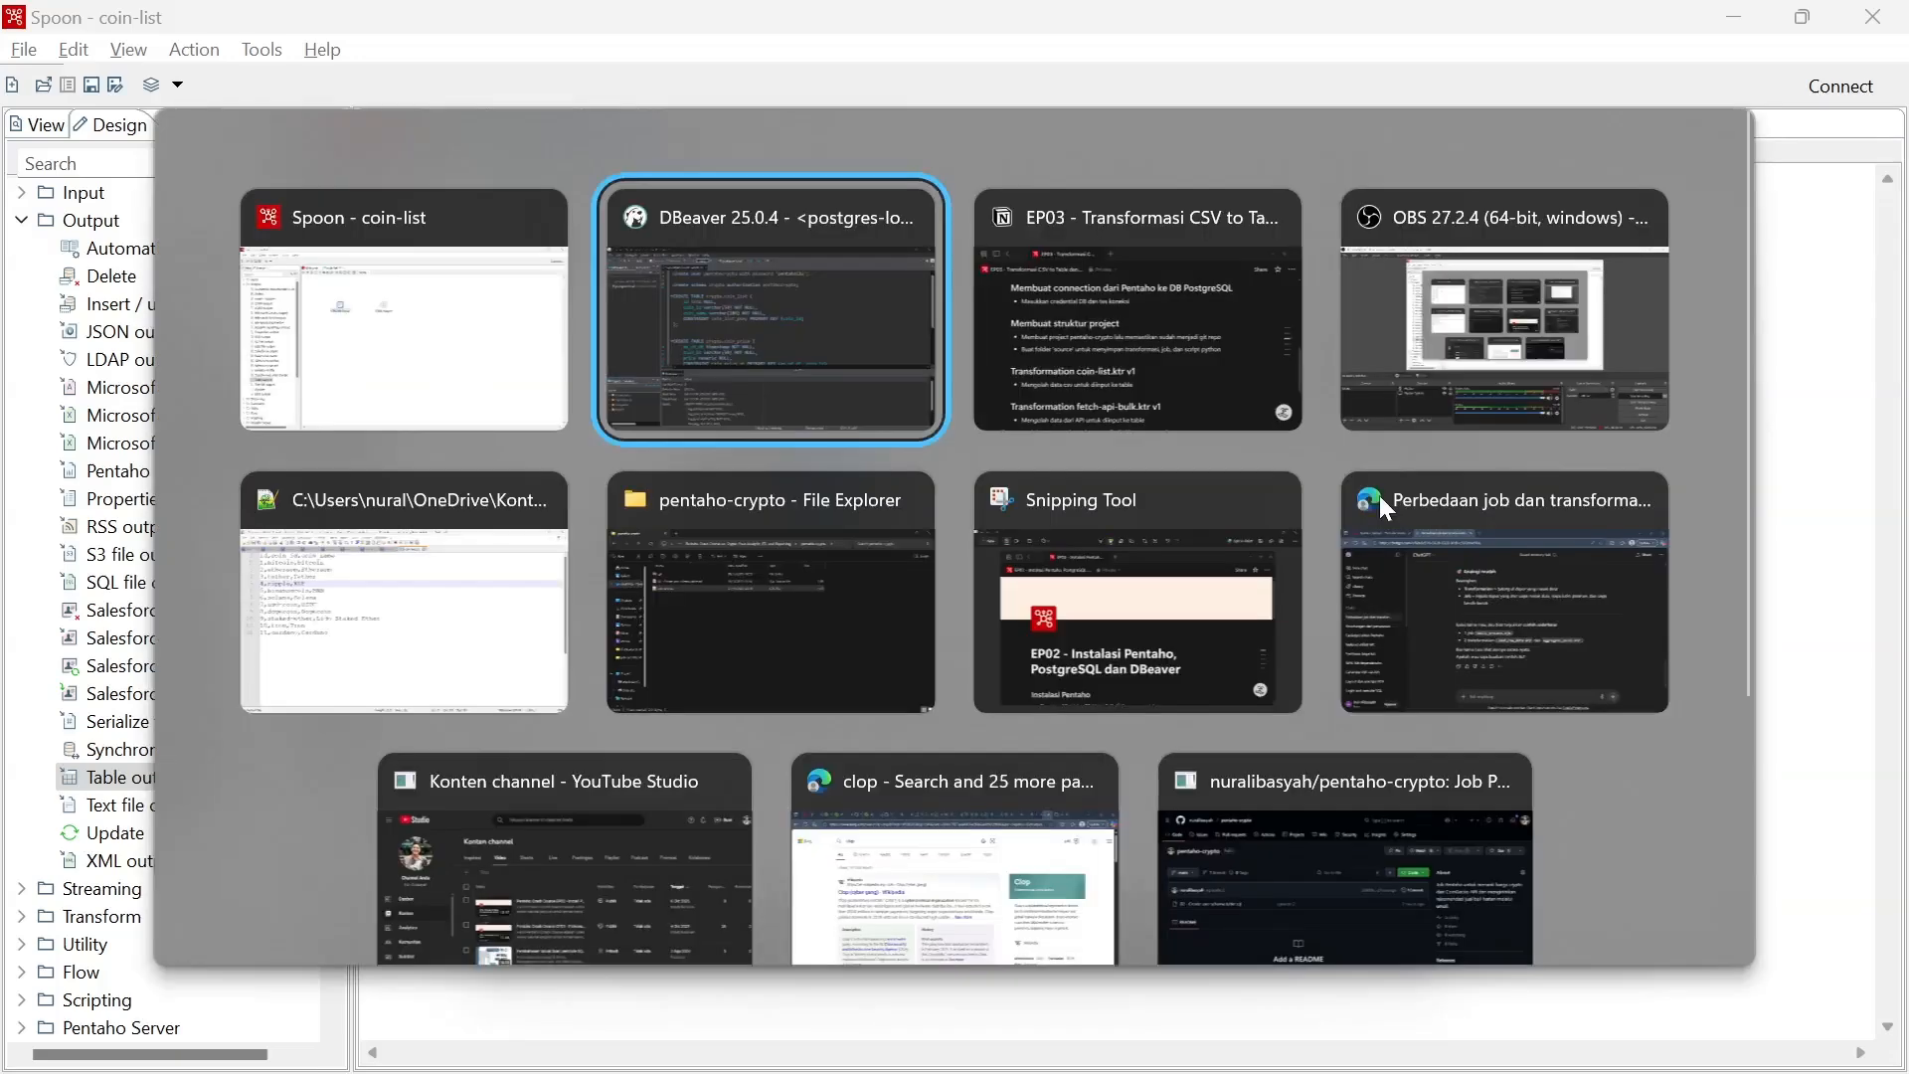
{"action": "key", "text": "alt+Tab"}
{"action": "key", "text": "alt+Tab"}
{"action": "key", "text": "alt+Tab"}
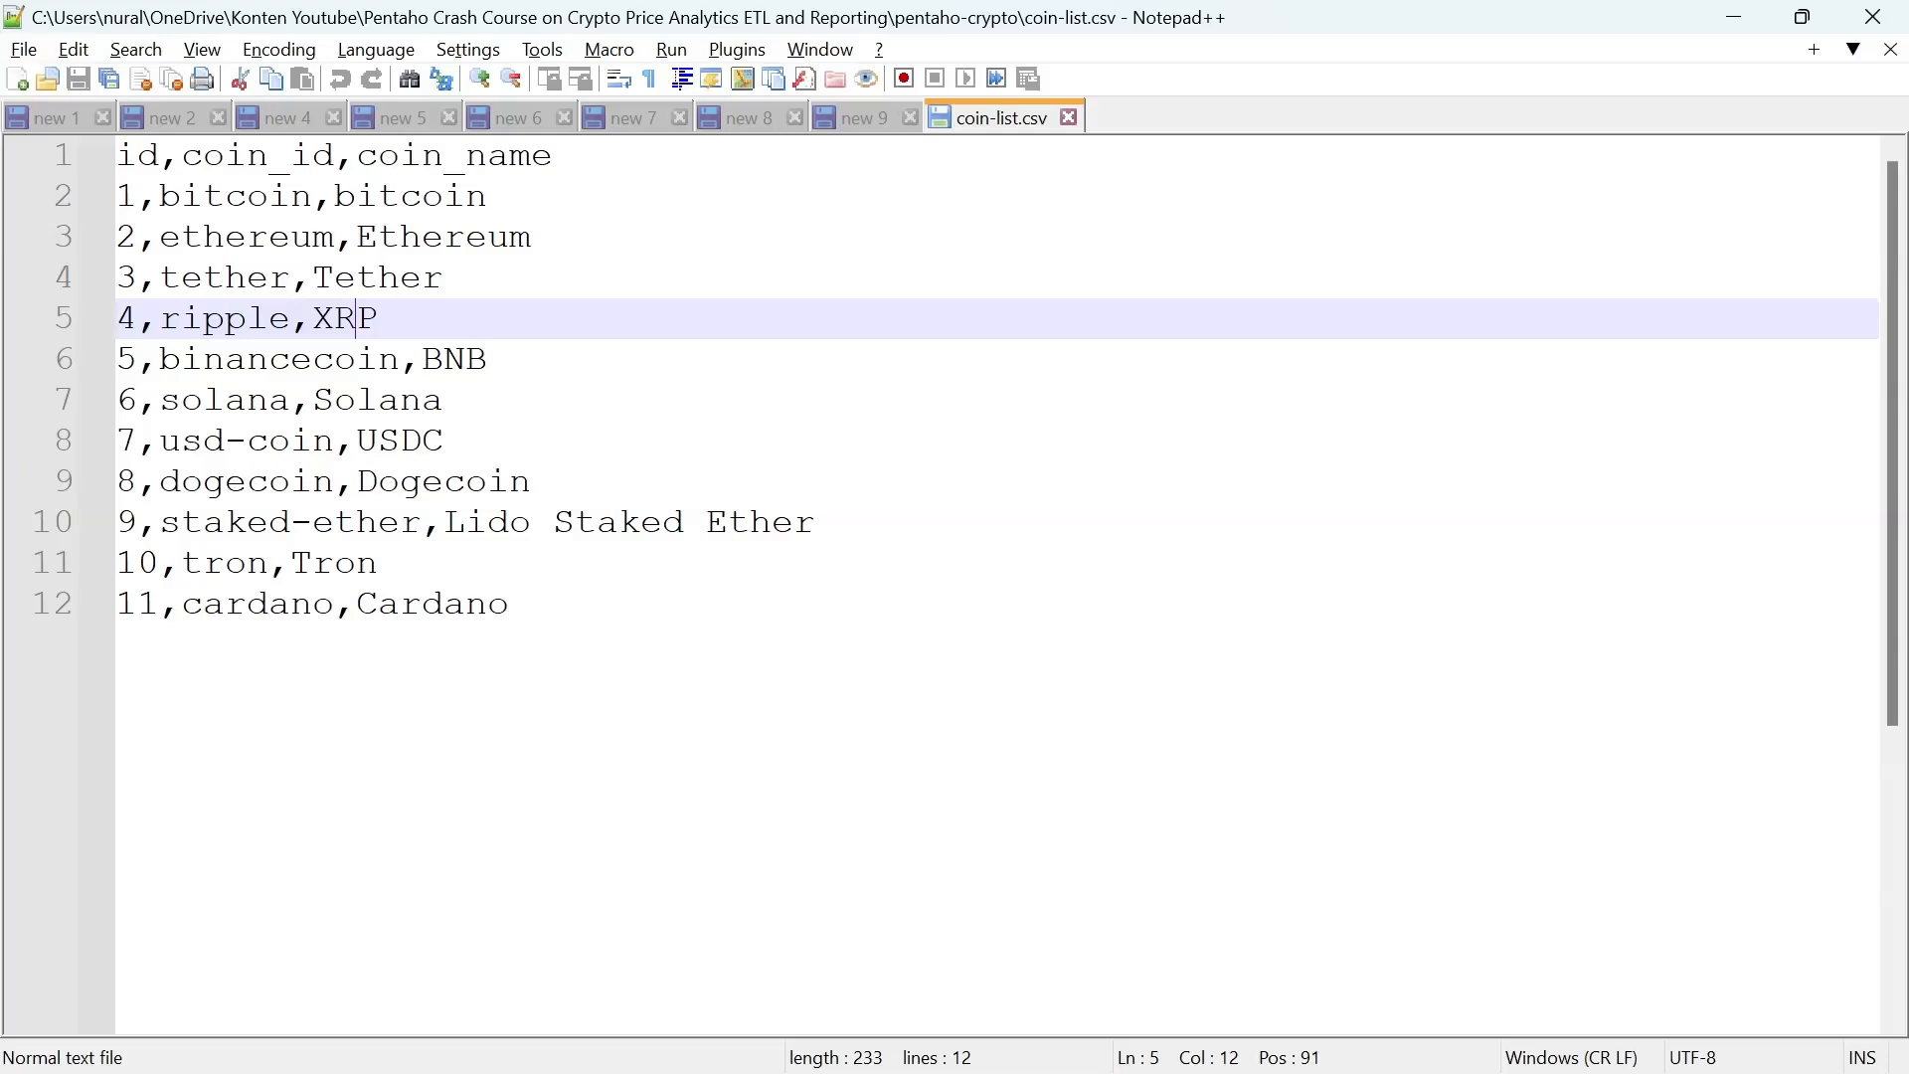
{"action": "left_click", "coordinate": [137, 197]}
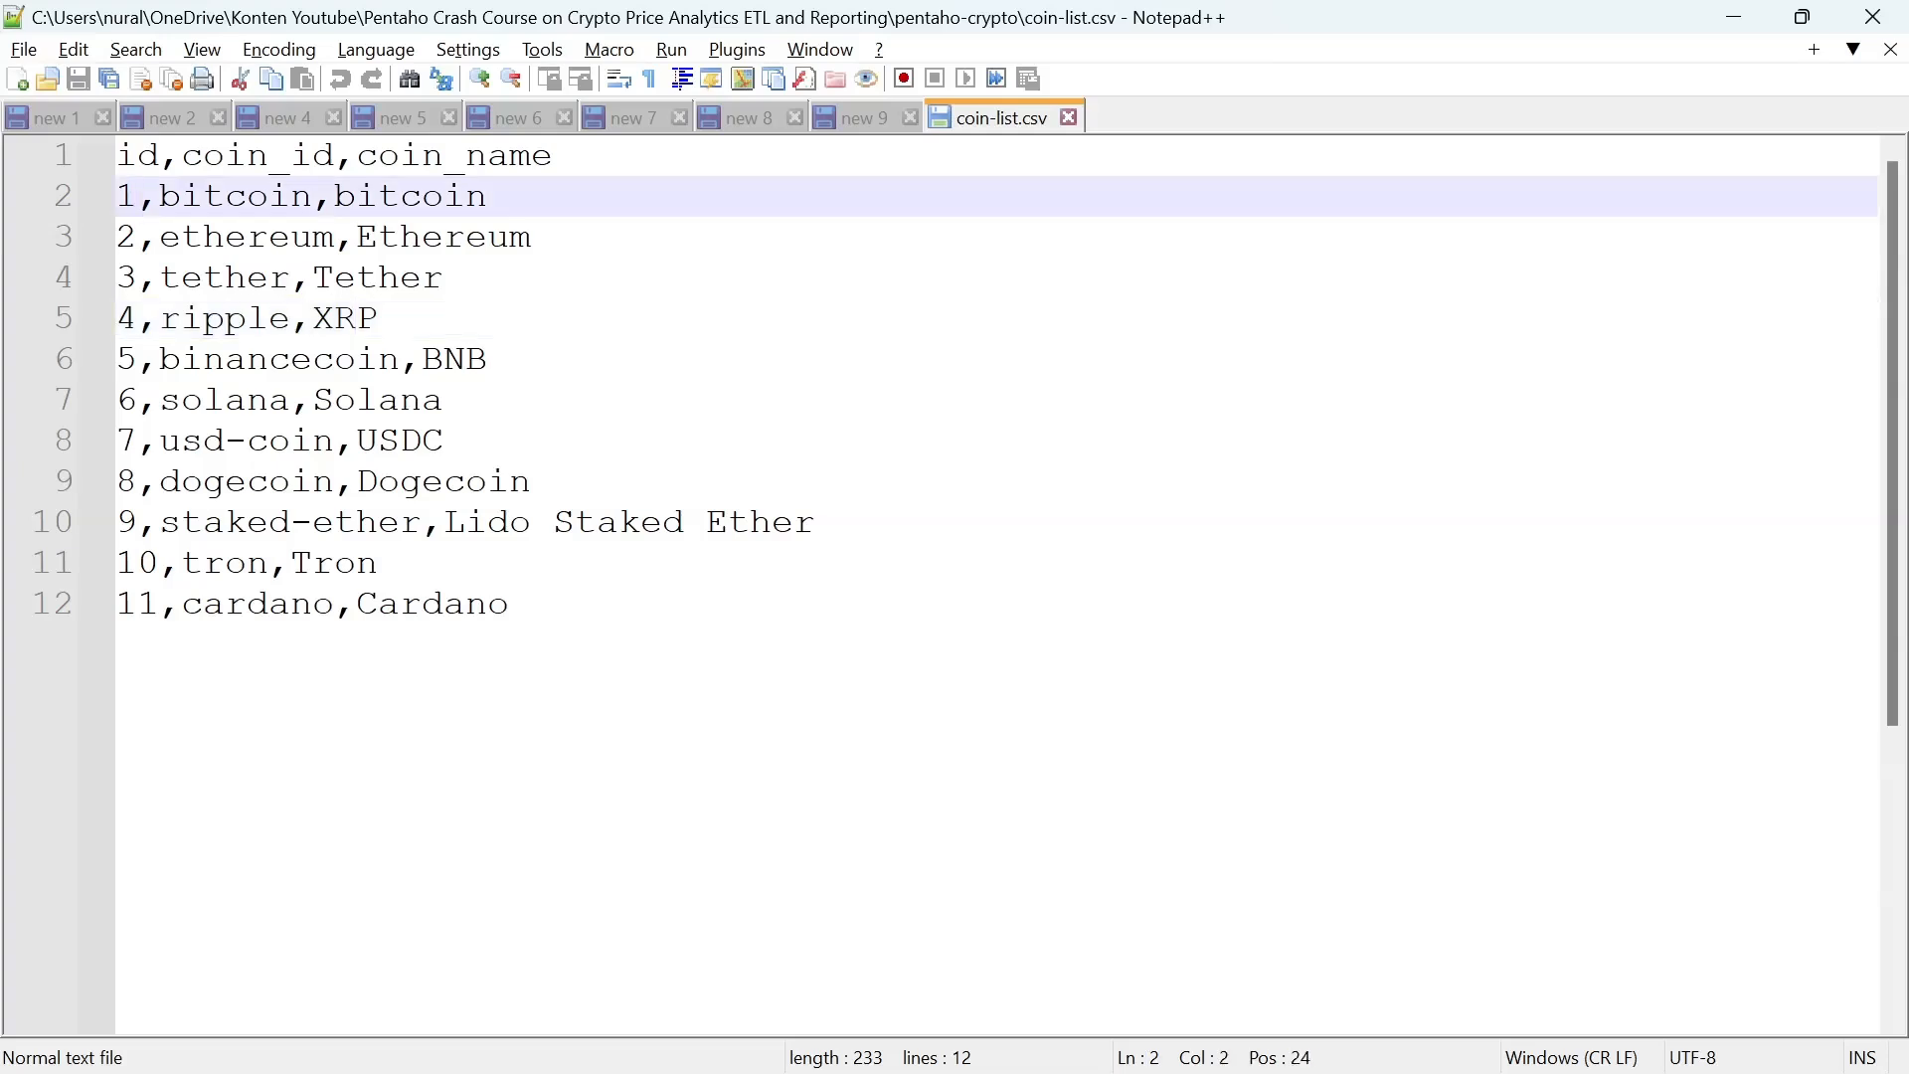
{"action": "mouse_move", "coordinate": [556, 156]}
{"action": "left_mouse_down"}
{"action": "mouse_move", "coordinate": [138, 156]}
{"action": "mouse_move", "coordinate": [555, 156]}
{"action": "left_mouse_up"}
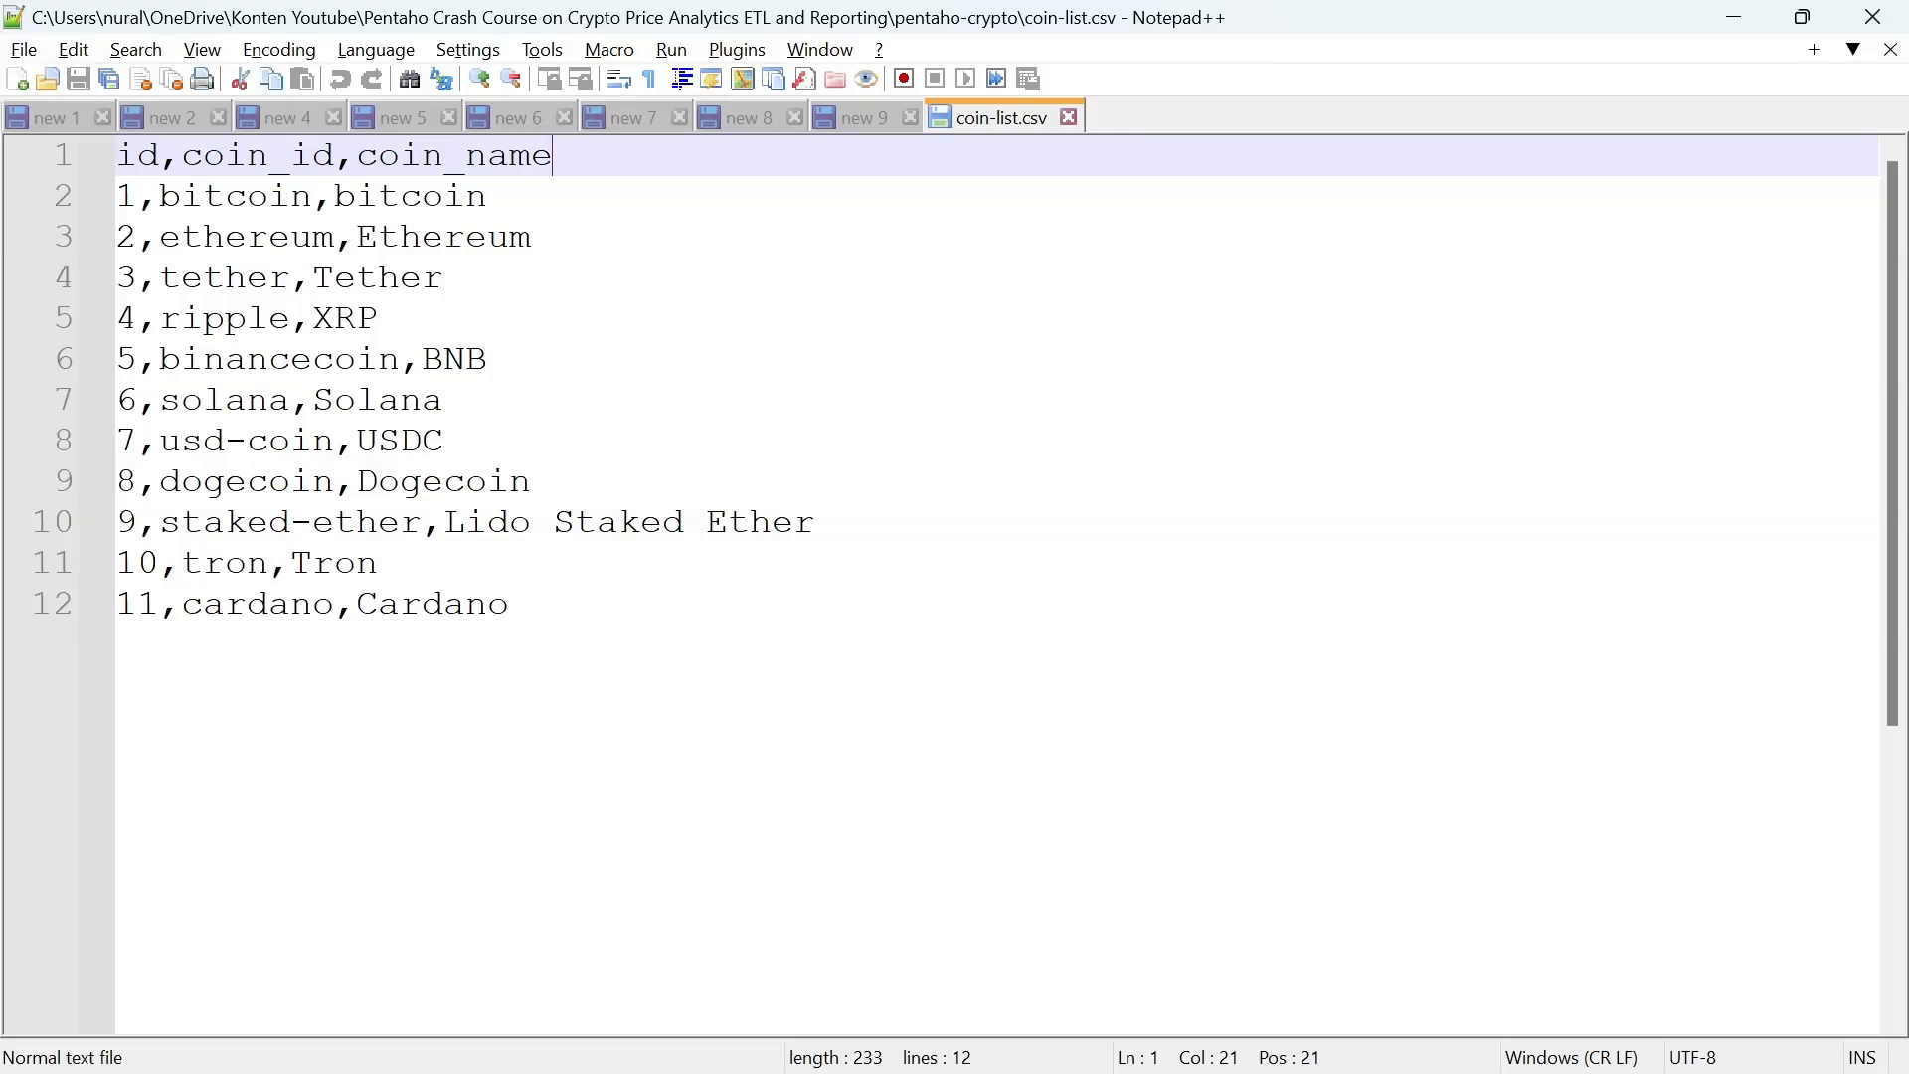
{"action": "key", "text": "alt+Tab"}
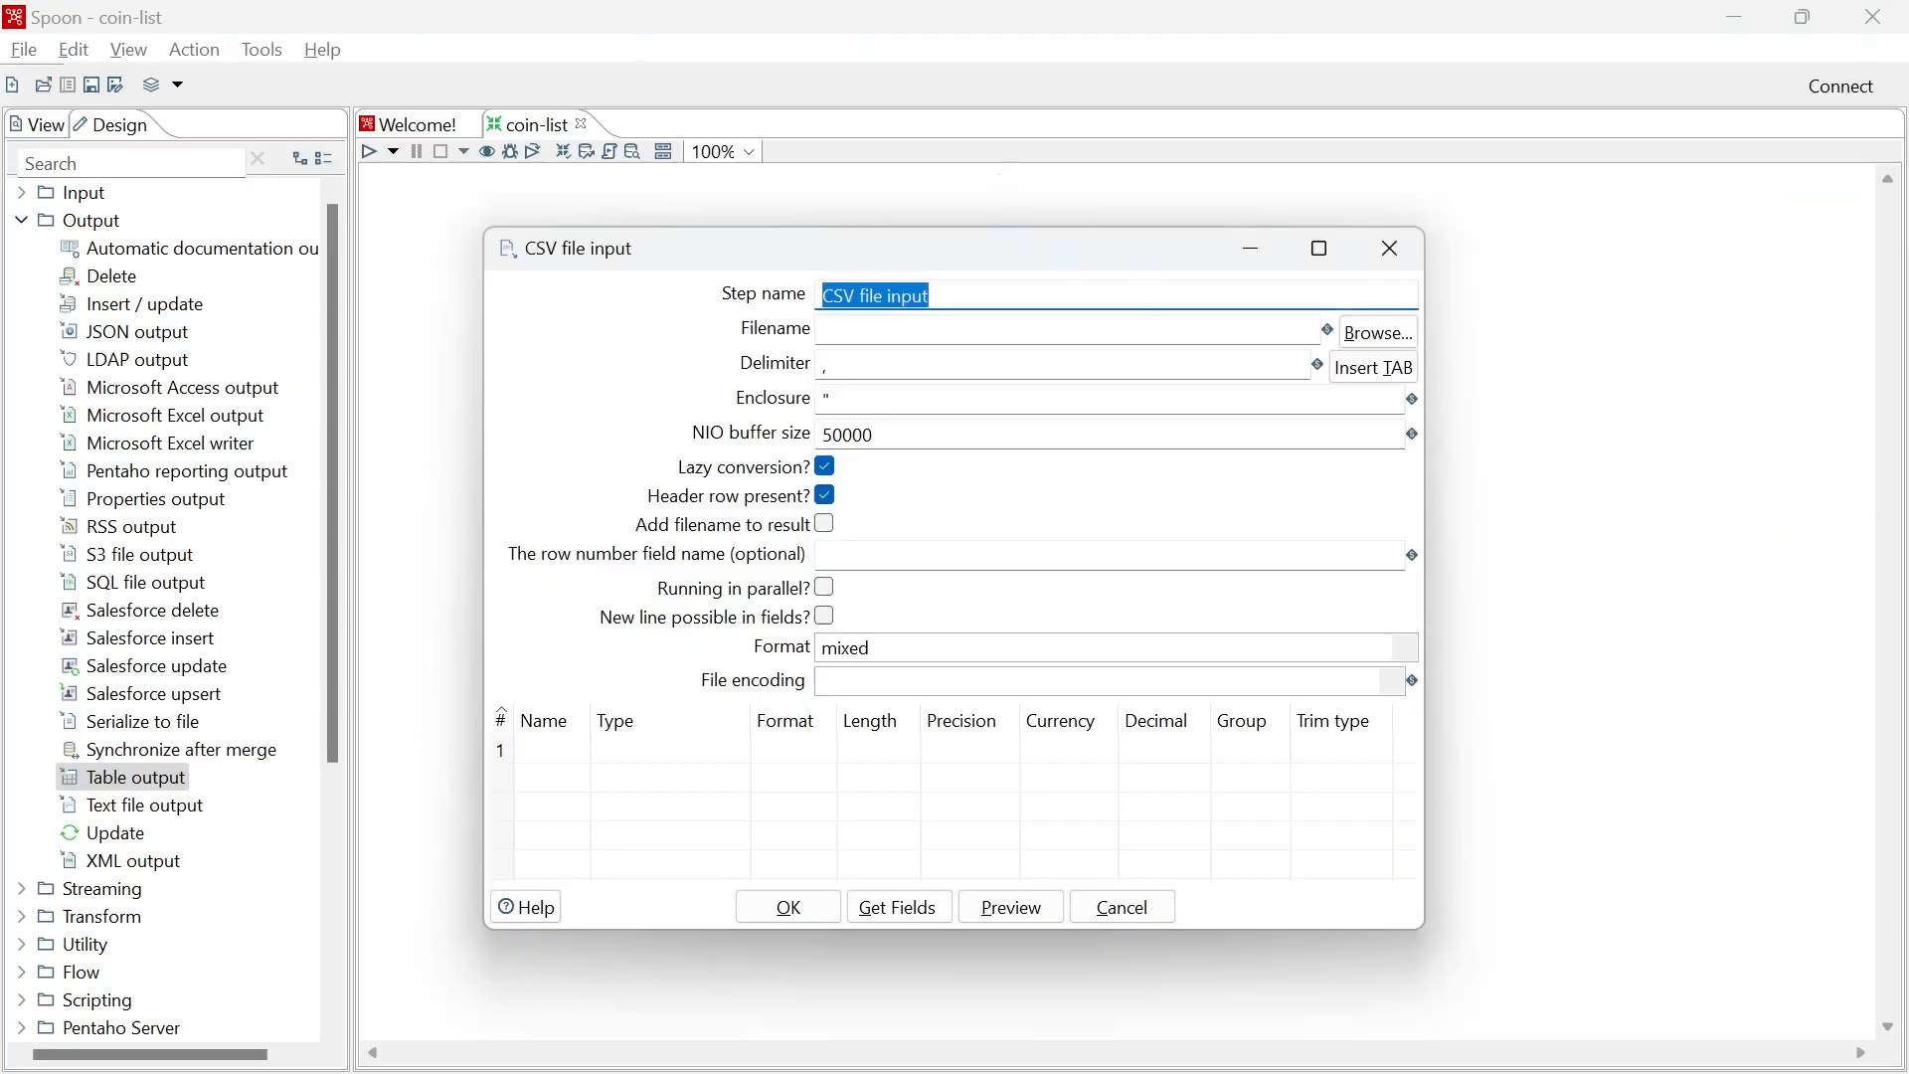
Start browsing for the CSV input file and open the Konten Youtube folder under the user's OneDrive on drive C.
{"action": "left_click", "coordinate": [1370, 346]}
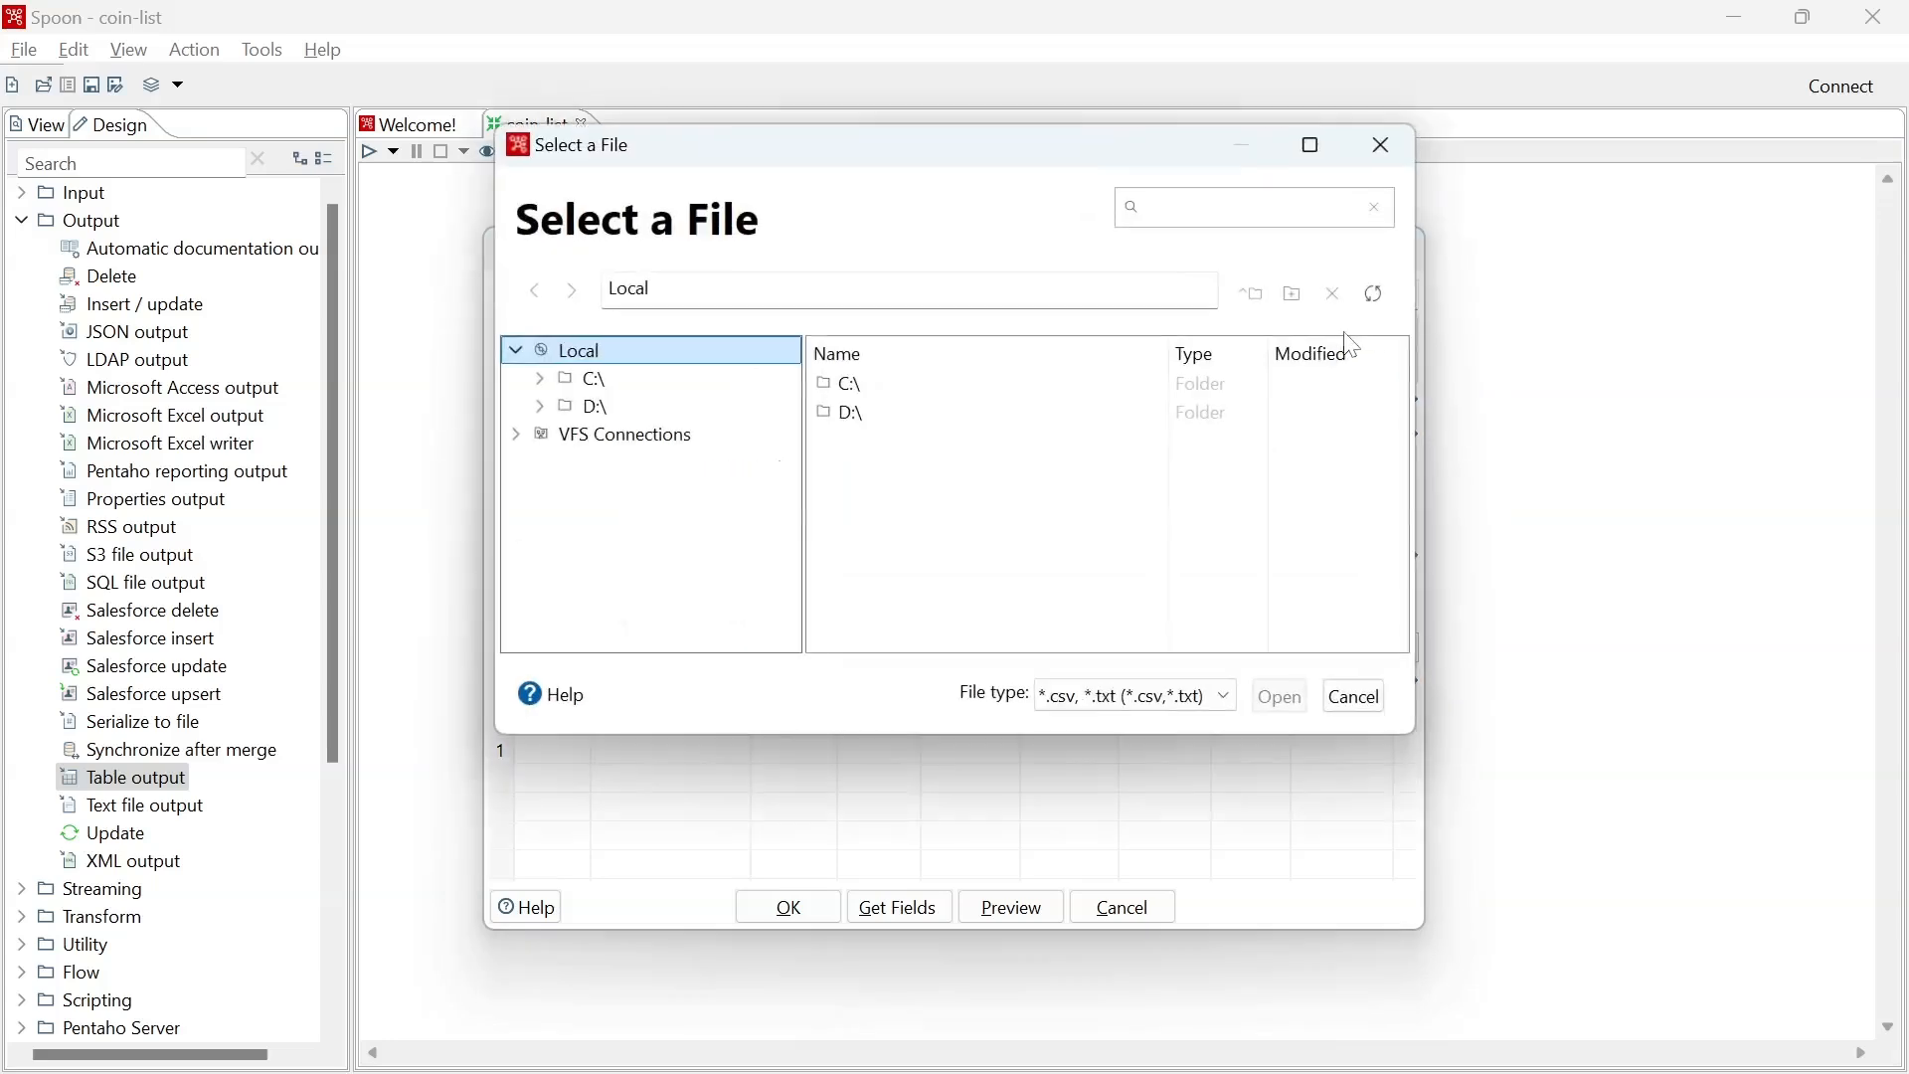
{"action": "double_click", "coordinate": [855, 386]}
{"action": "scroll", "coordinate": [929, 507], "scroll_direction": "down", "scroll_amount": 5}
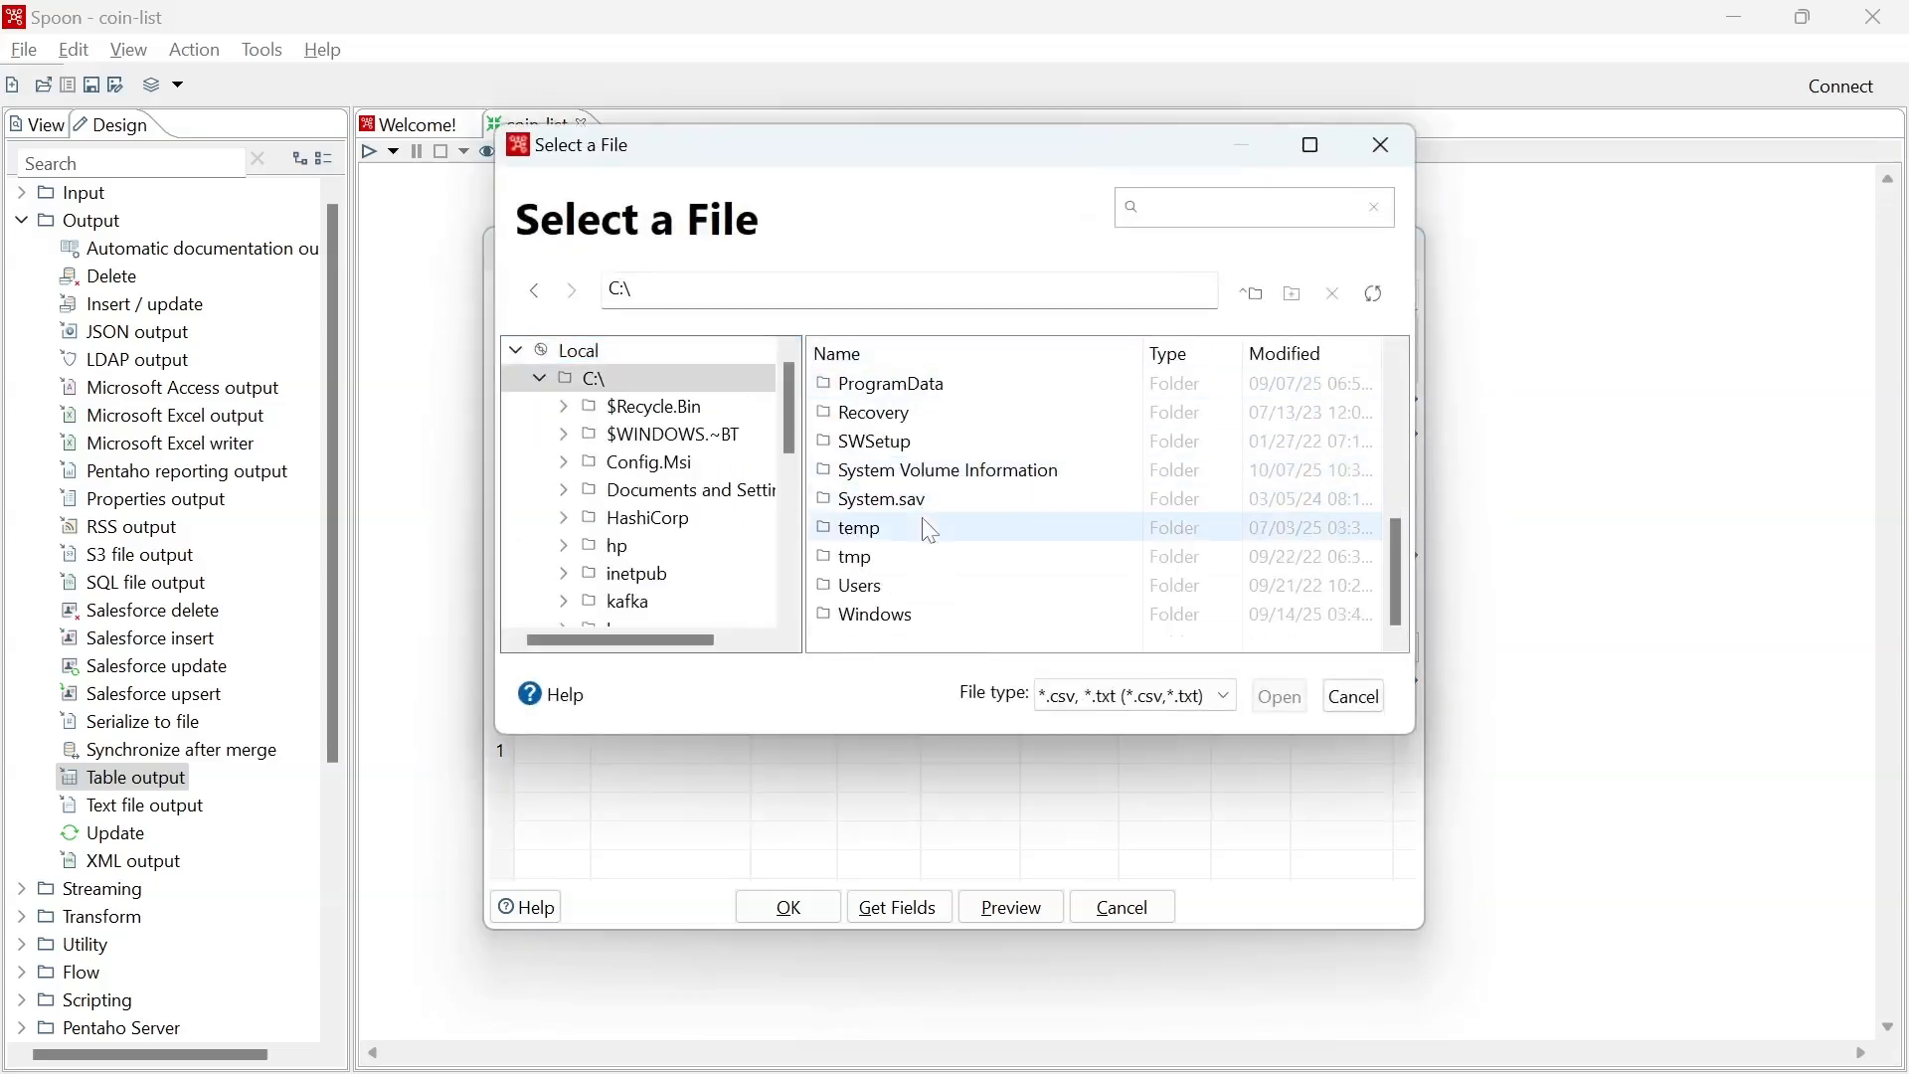
{"action": "double_click", "coordinate": [922, 587]}
{"action": "double_click", "coordinate": [904, 471]}
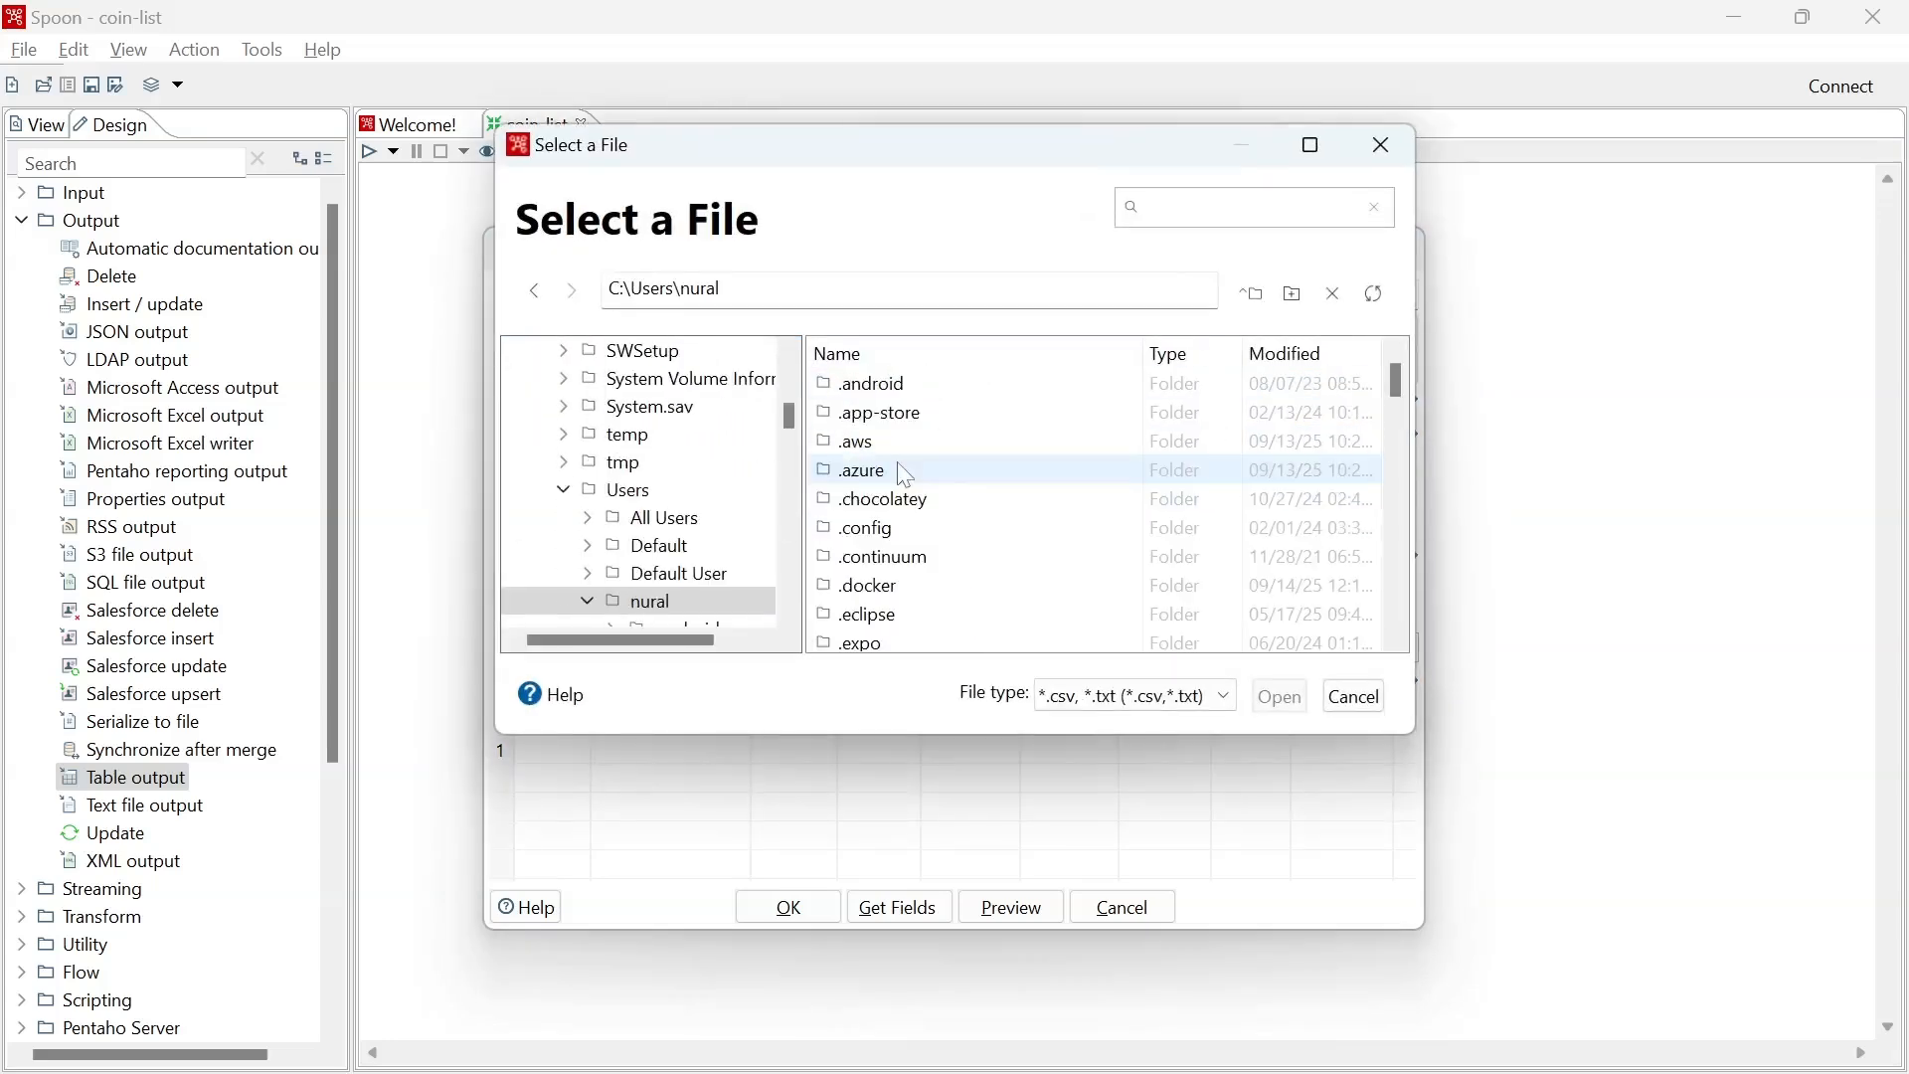
{"action": "scroll", "coordinate": [905, 475], "scroll_direction": "down", "scroll_amount": 5}
{"action": "scroll", "coordinate": [904, 475], "scroll_direction": "down", "scroll_amount": 7}
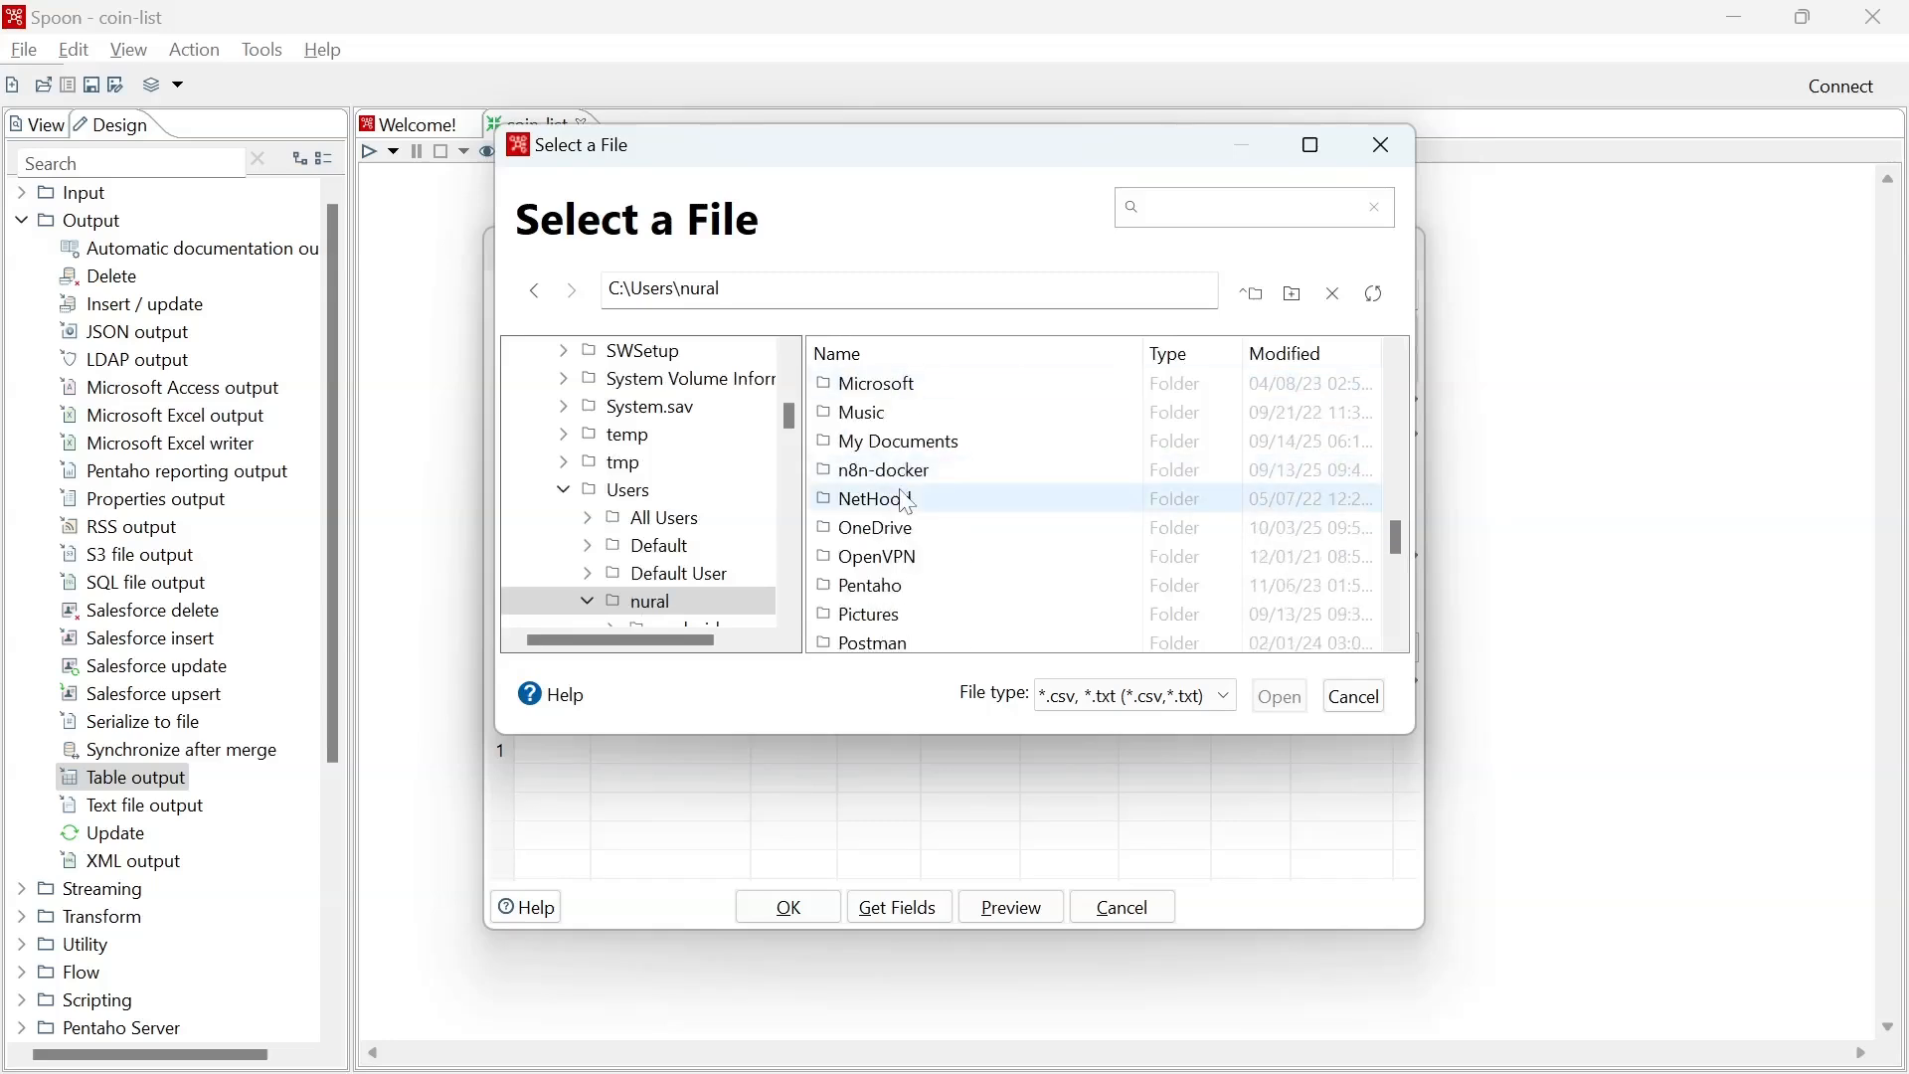
{"action": "double_click", "coordinate": [910, 528]}
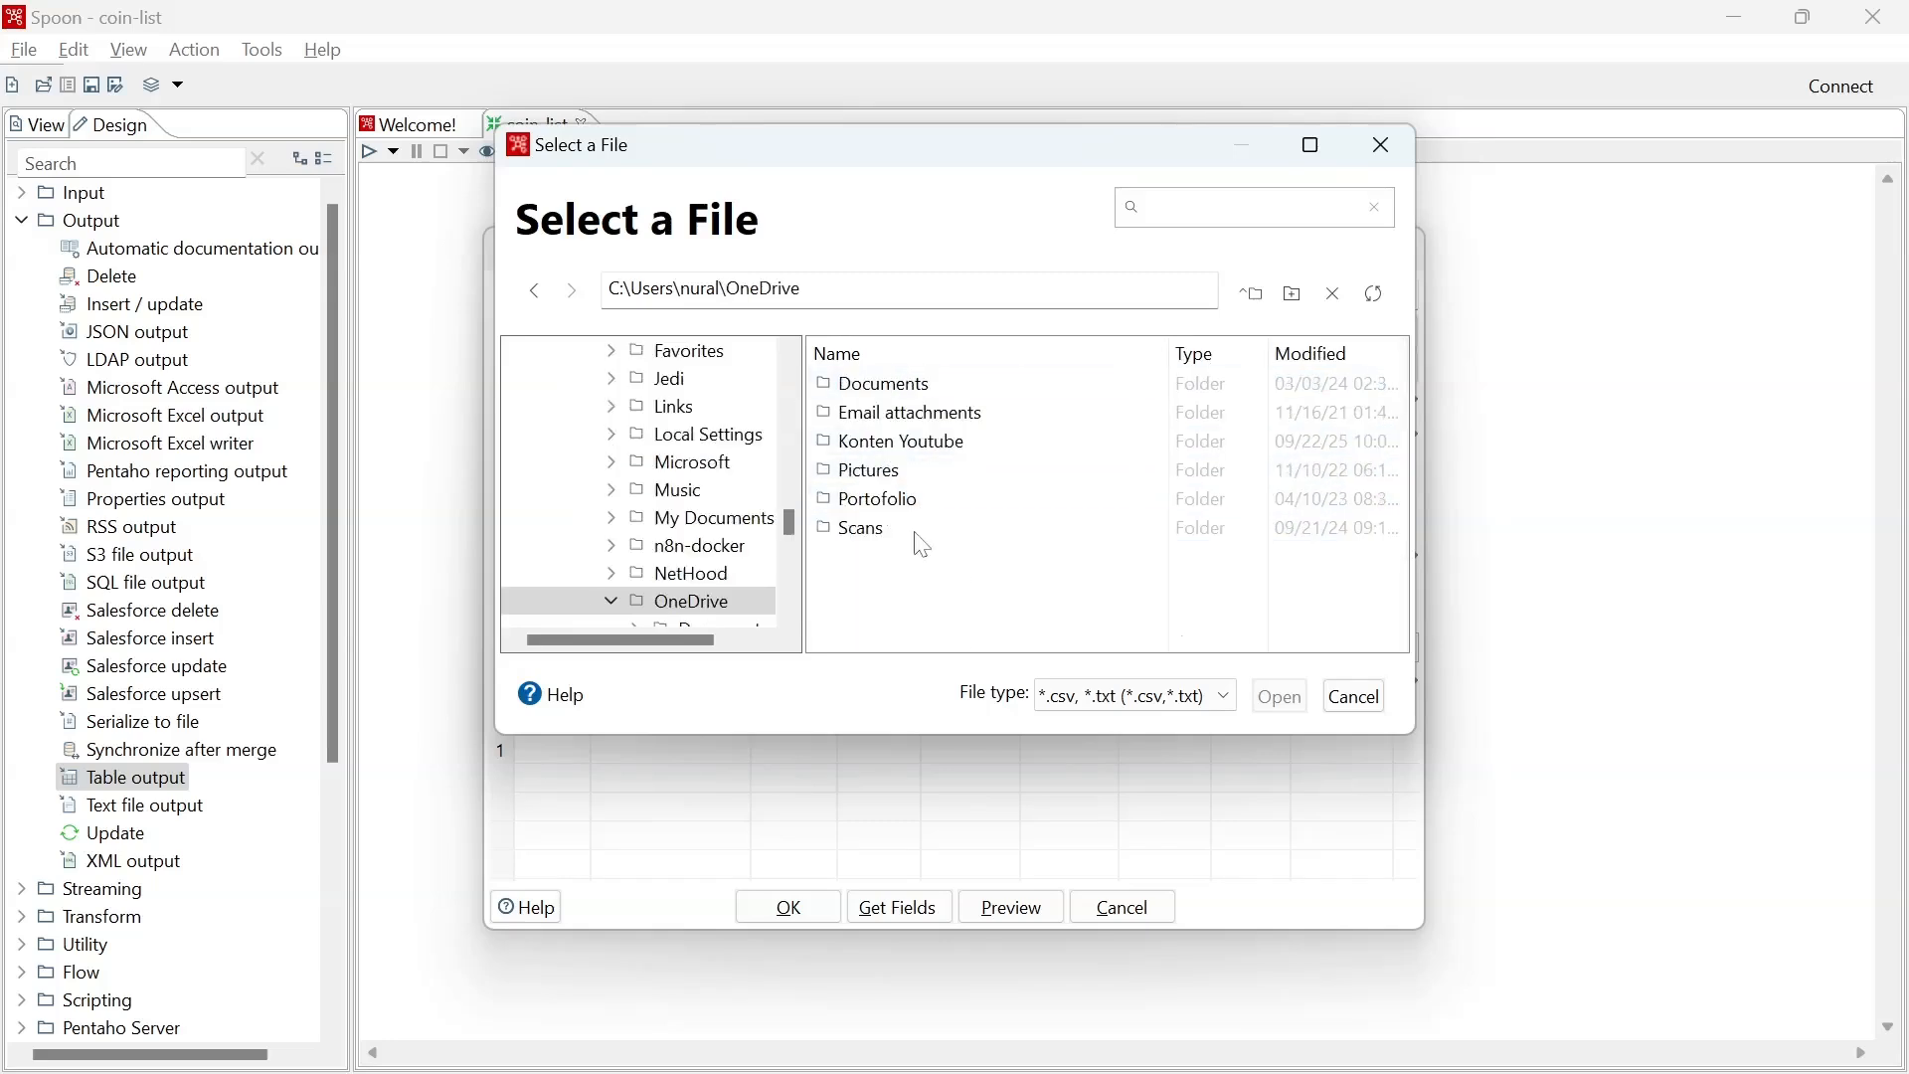
{"action": "double_click", "coordinate": [923, 455]}
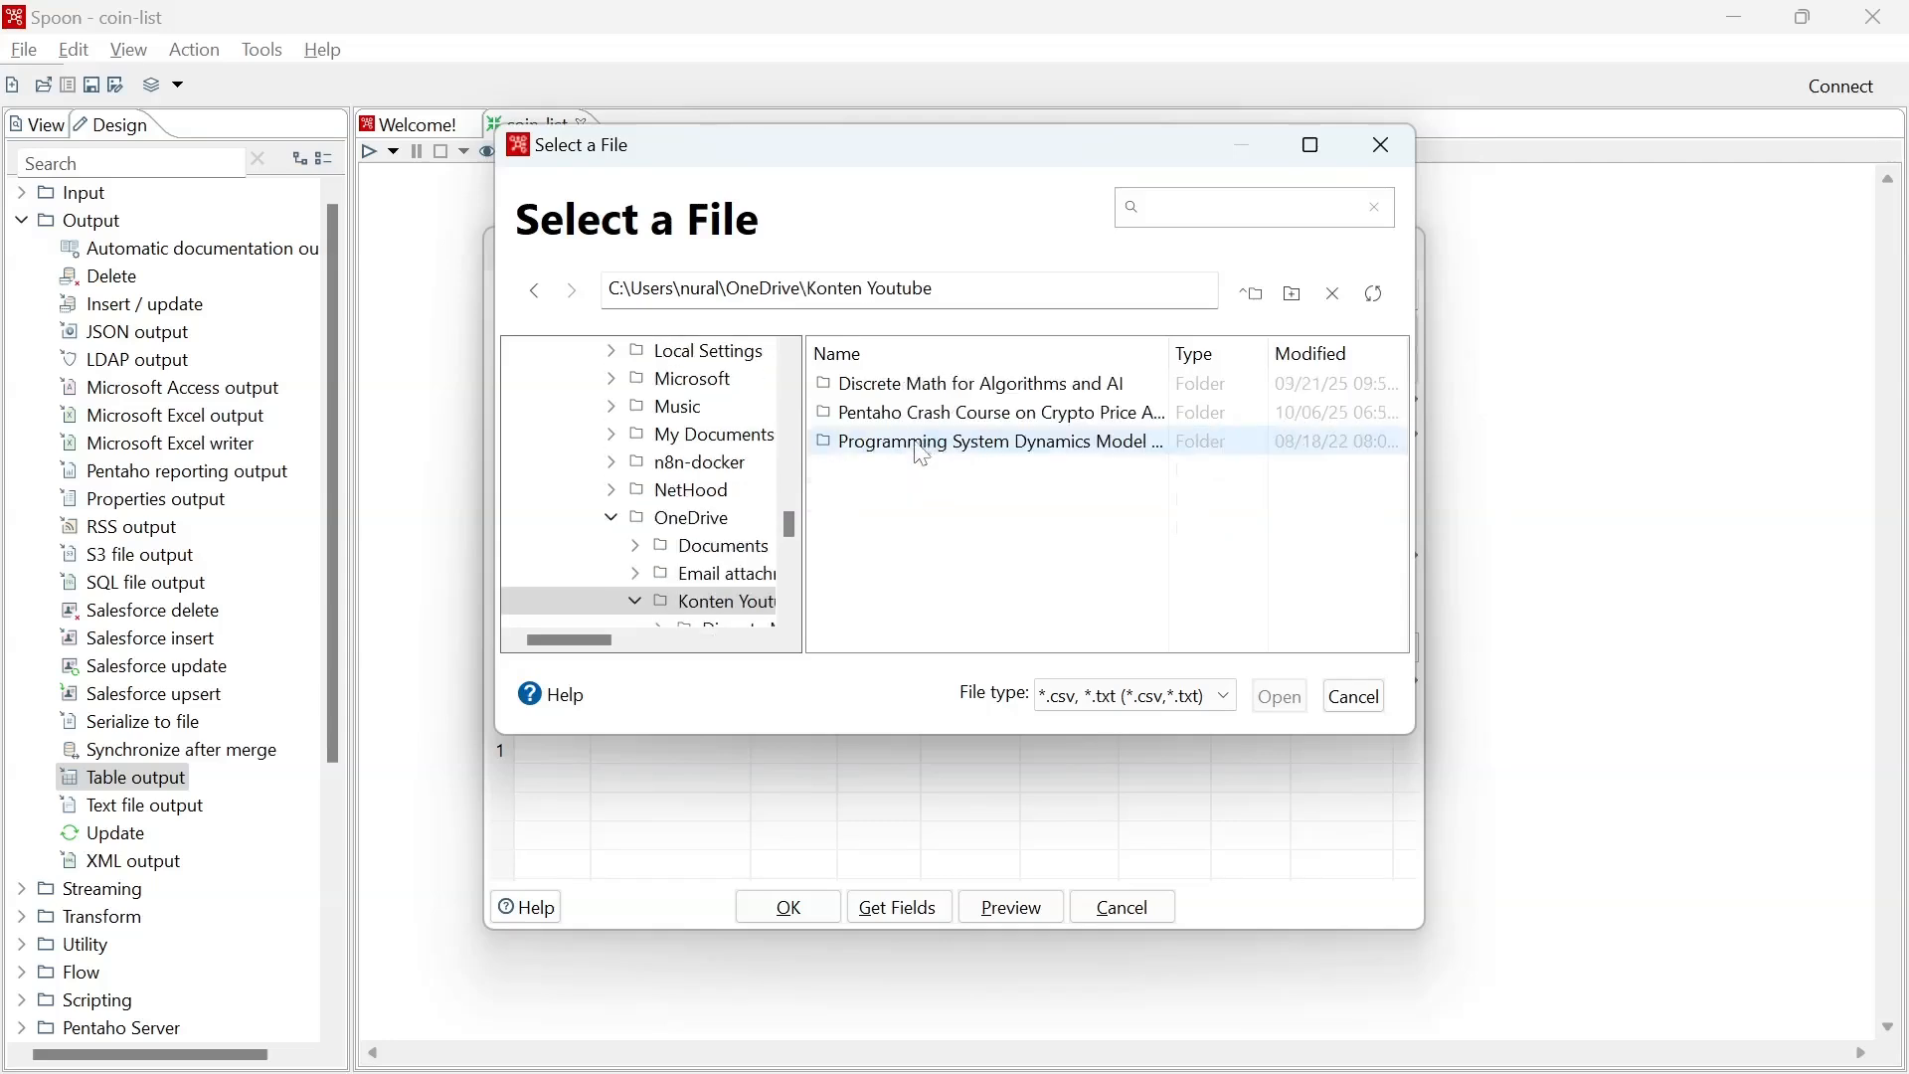
Select coin-list.csv from pentaho-crypto in the Pentaho Crash Course folder as the CSV input file.
{"action": "left_click", "coordinate": [919, 426]}
{"action": "double_click", "coordinate": [914, 416]}
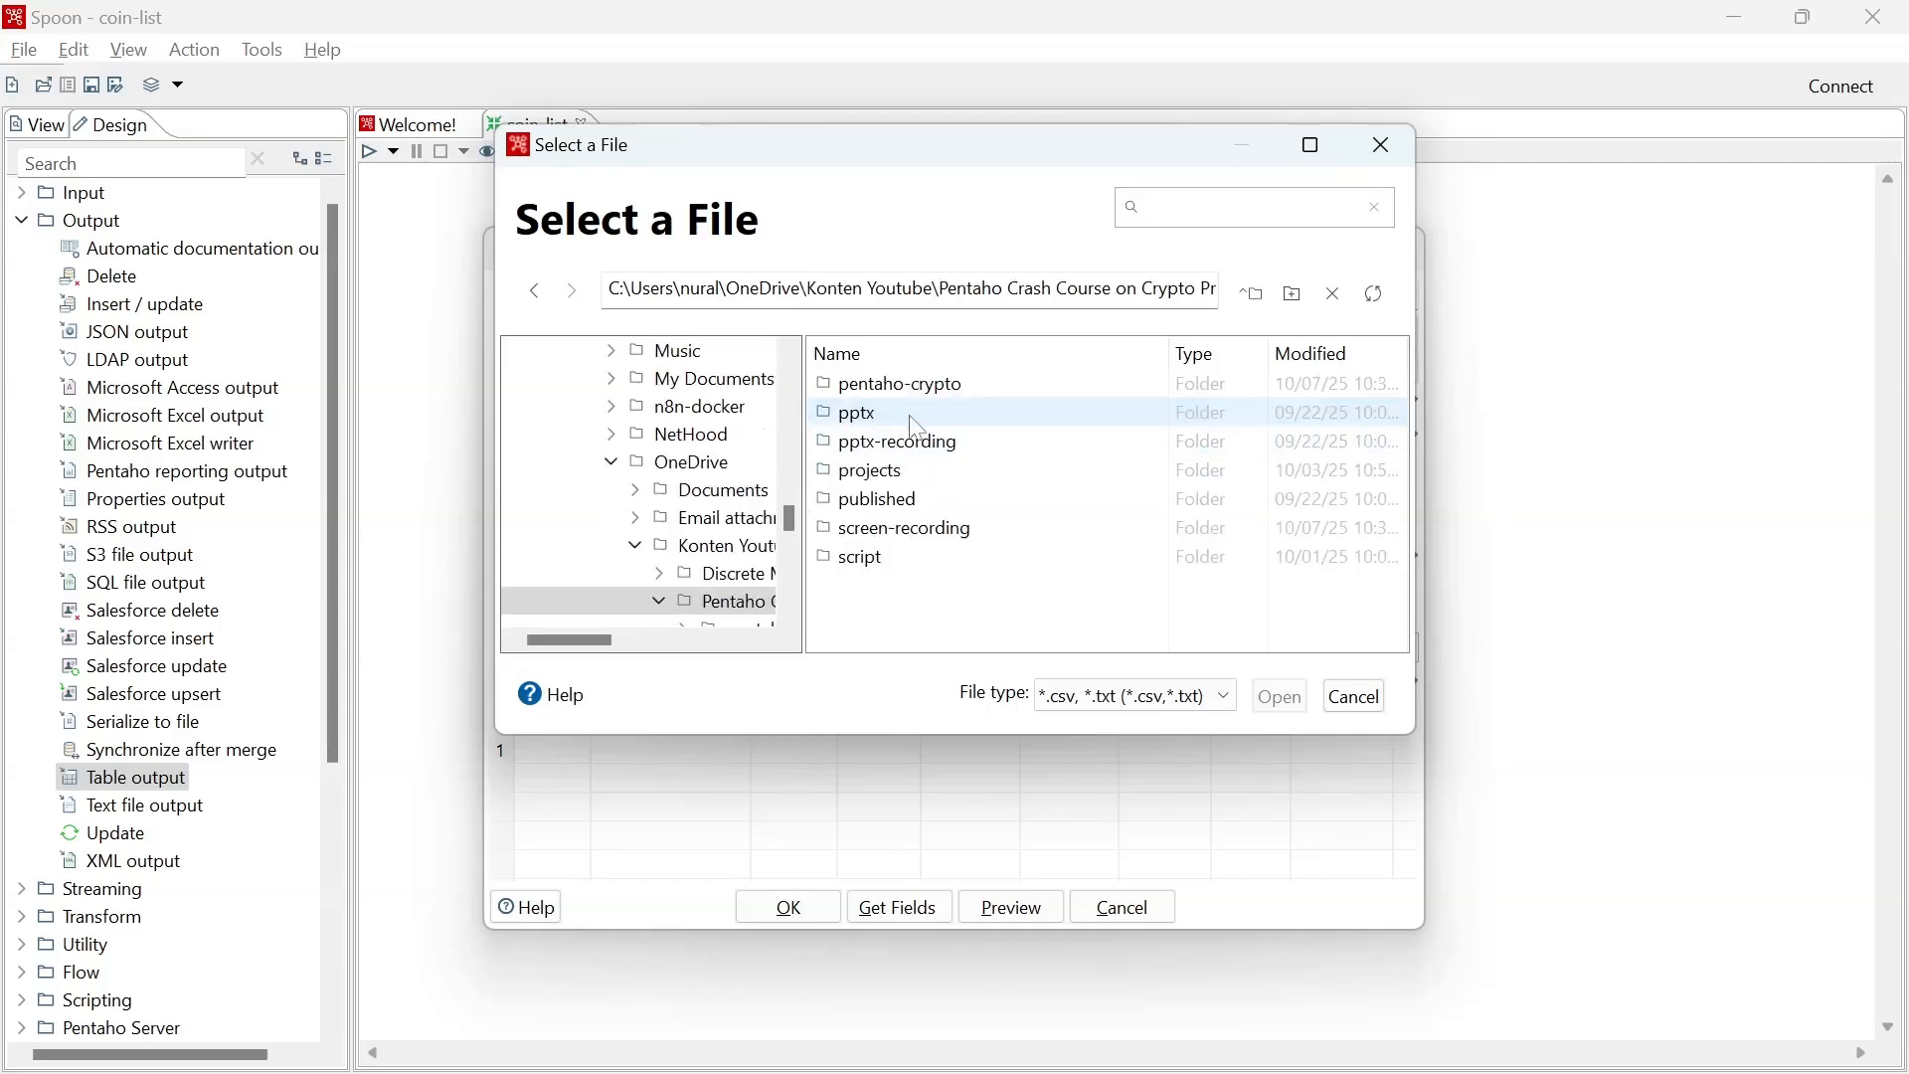
{"action": "double_click", "coordinate": [905, 388]}
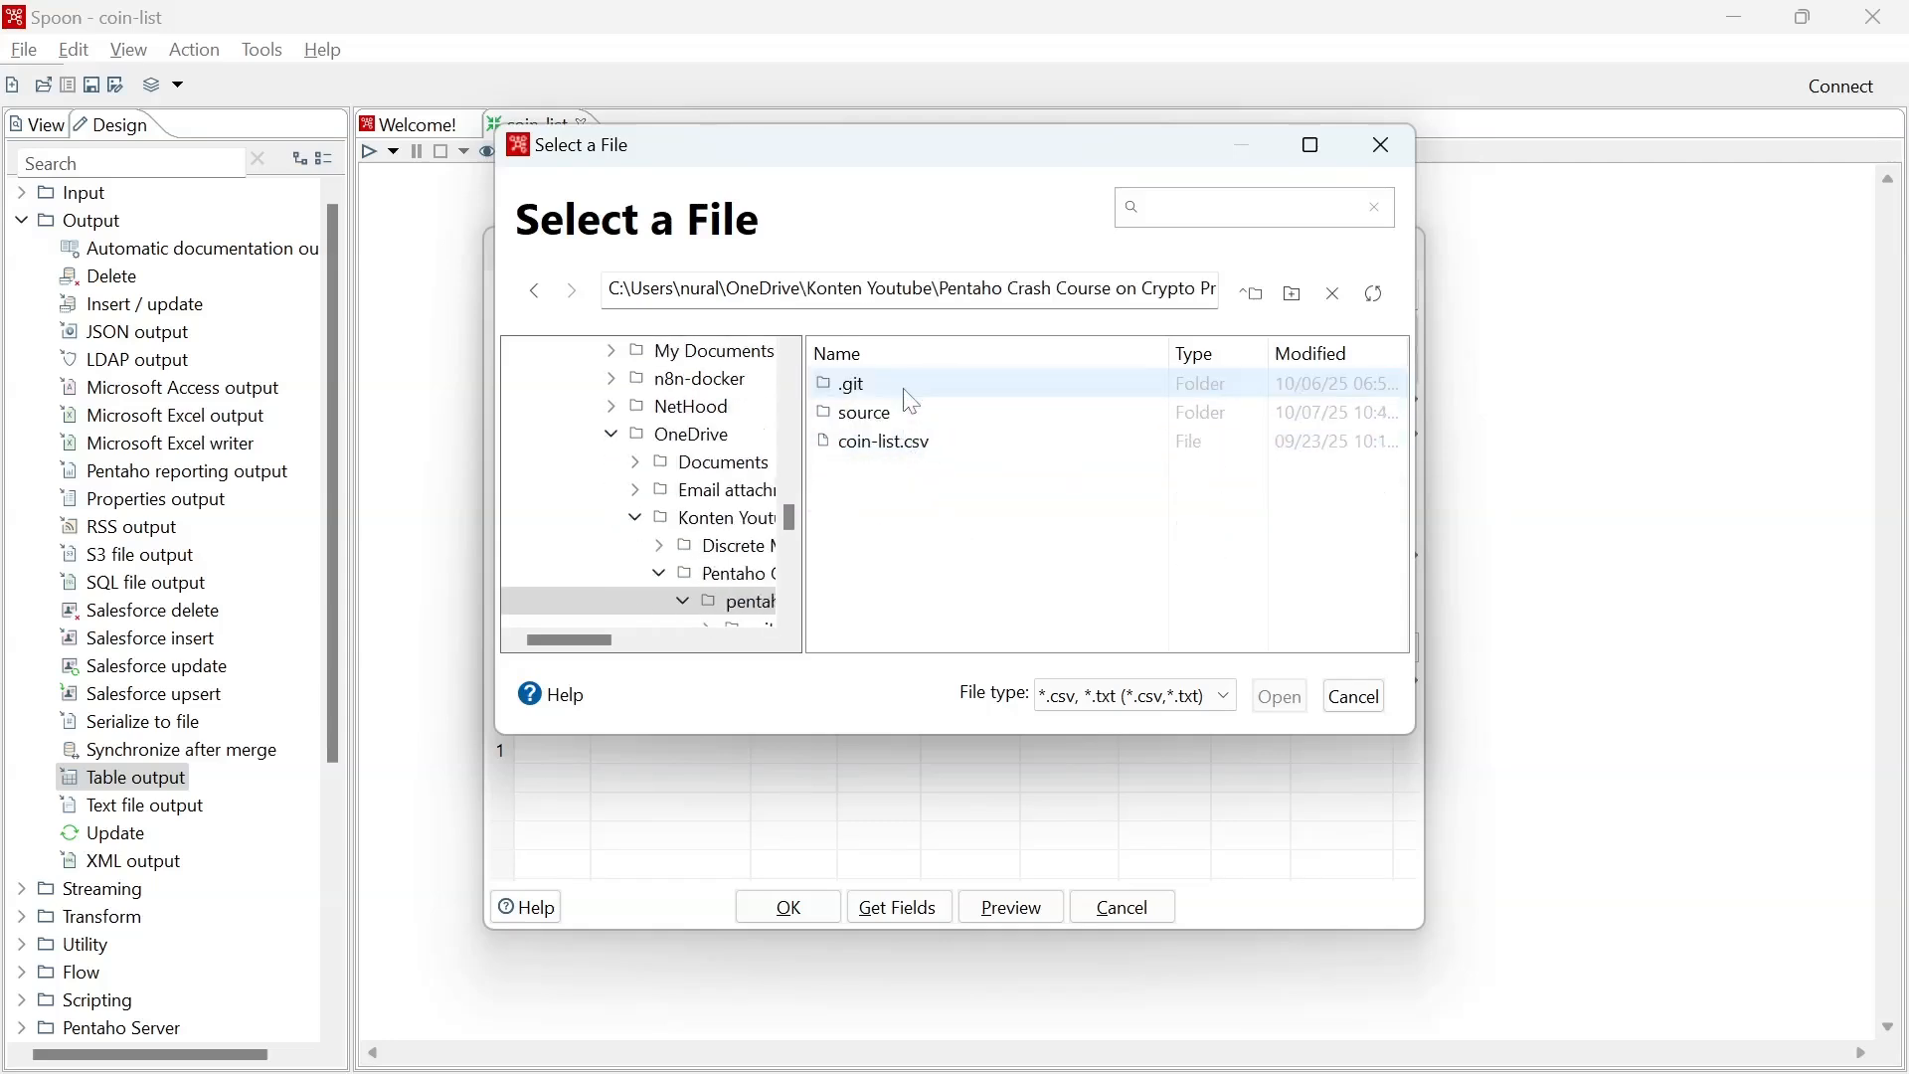
{"action": "left_click", "coordinate": [895, 445]}
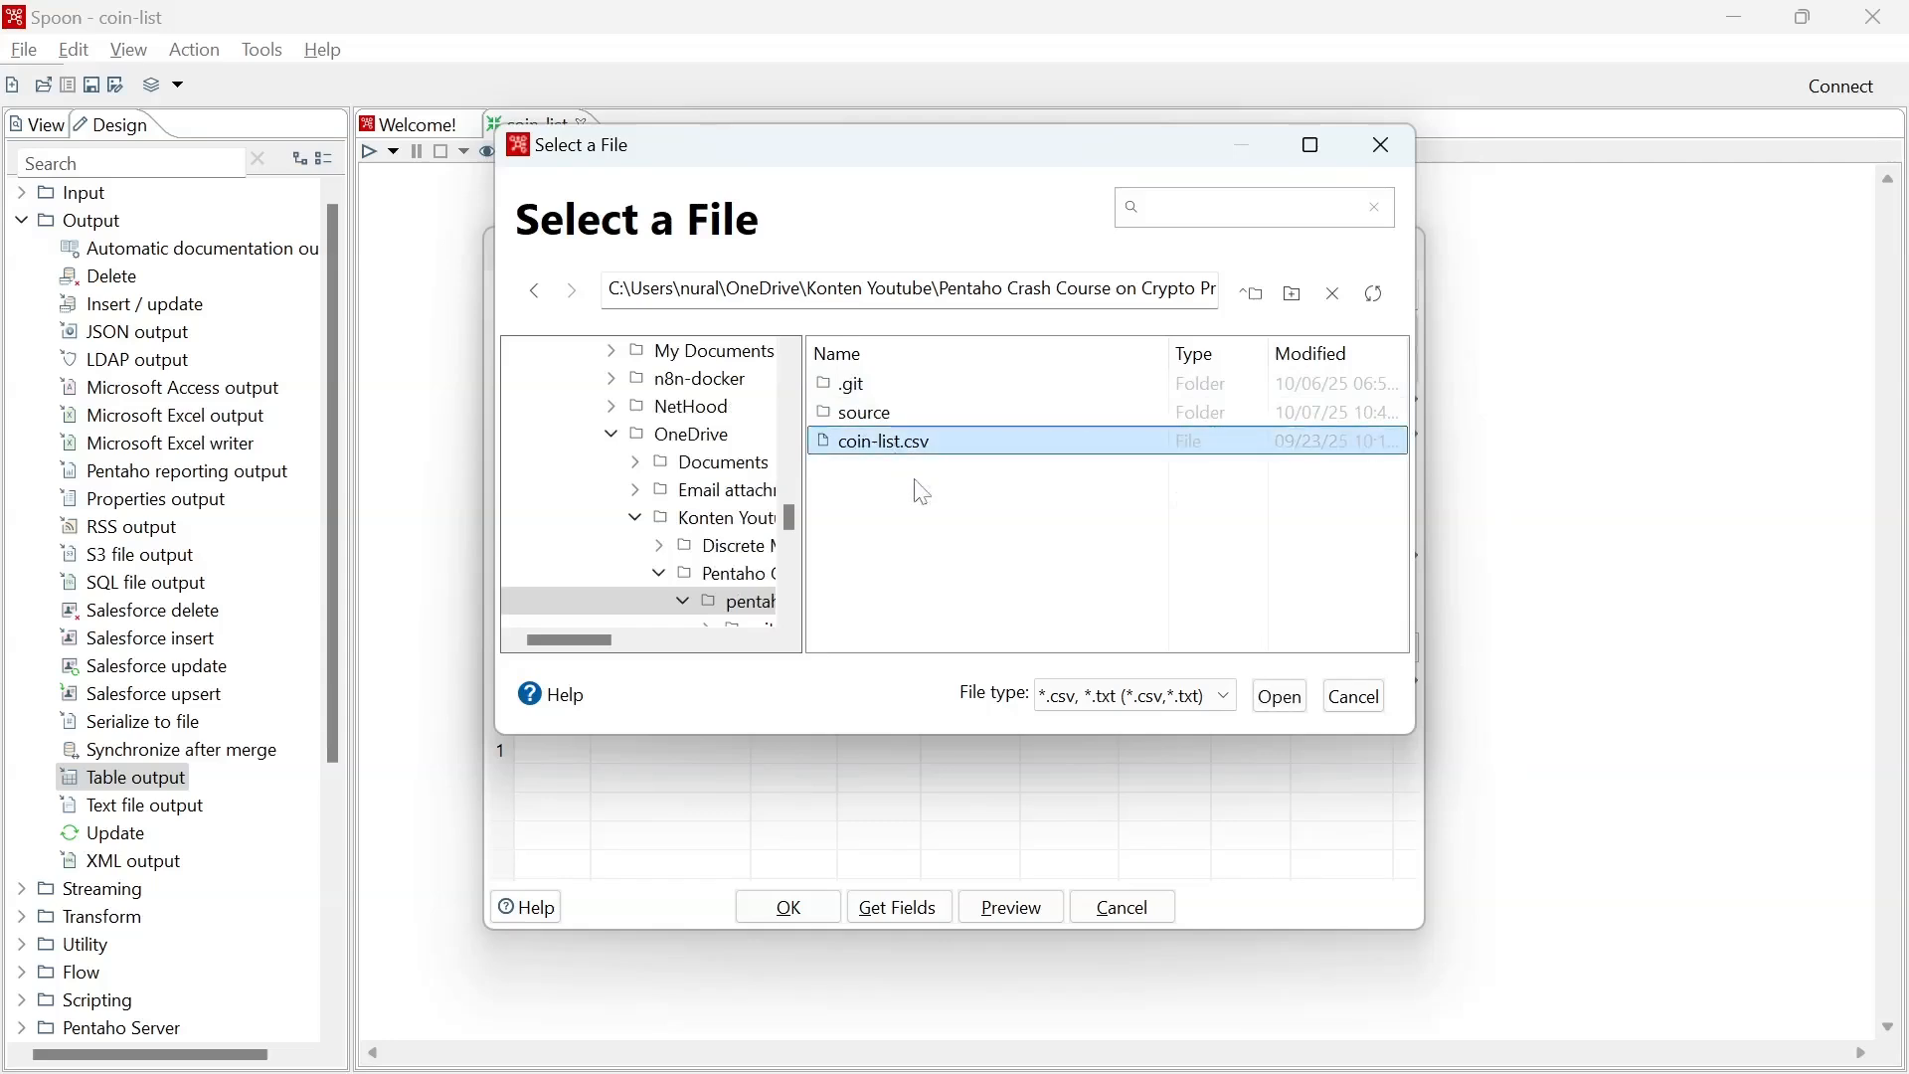
{"action": "left_click", "coordinate": [1281, 706]}
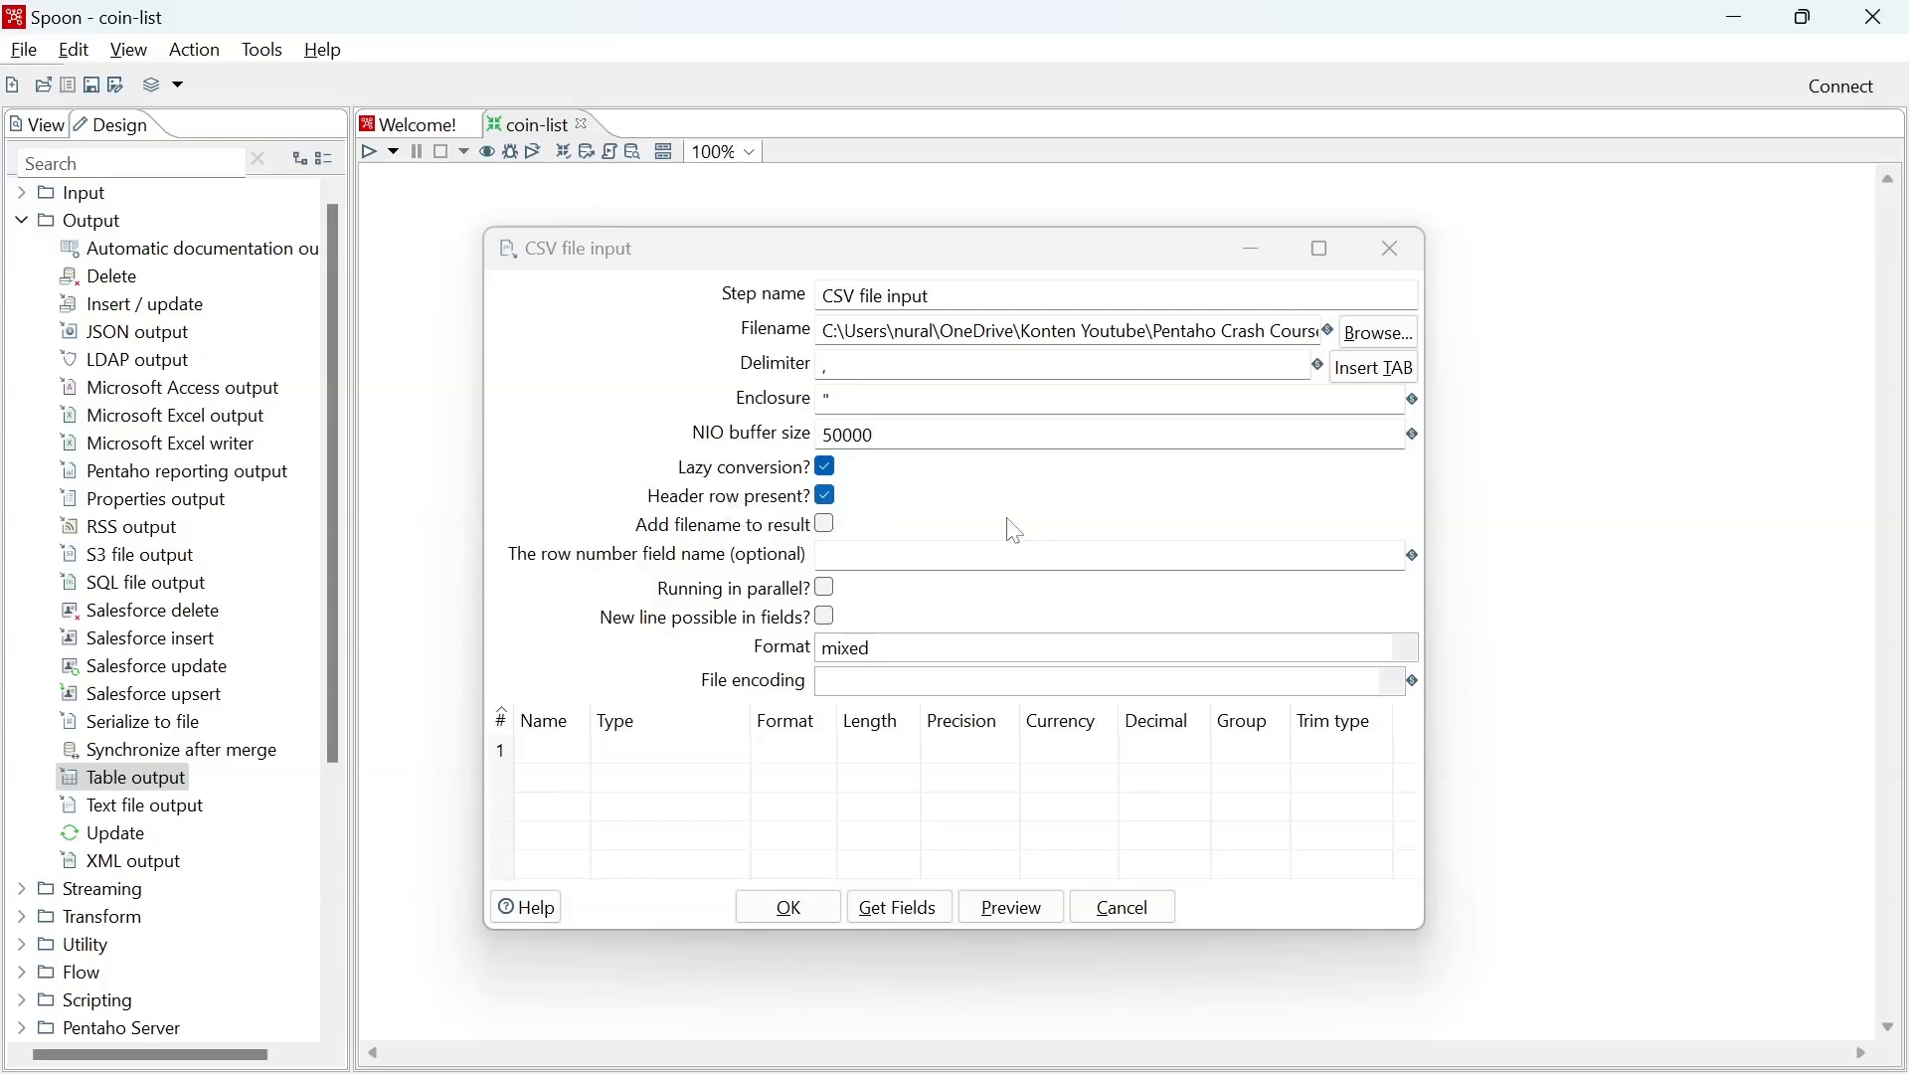
Set the CSV input's file format to DOS and get its fields from a 100-line sample.
{"action": "left_click", "coordinate": [1411, 653]}
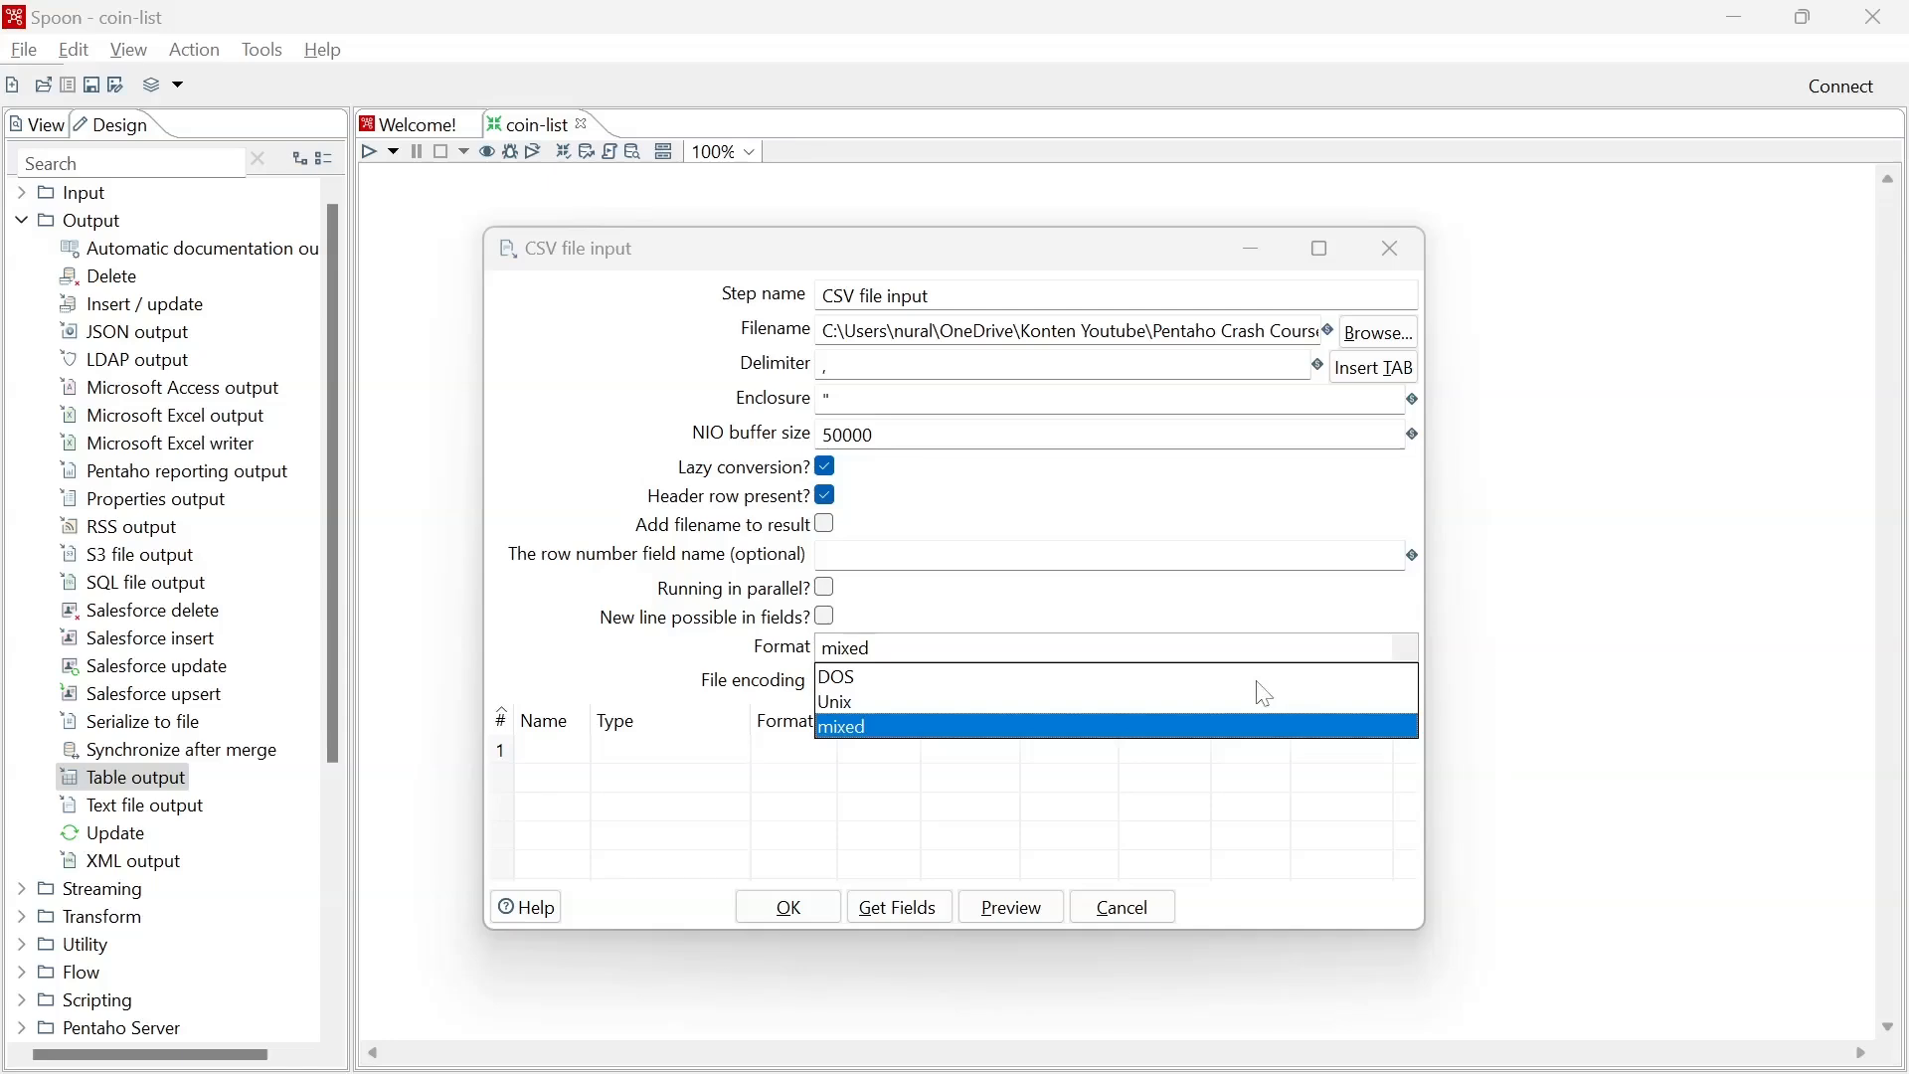
{"action": "left_click", "coordinate": [840, 677]}
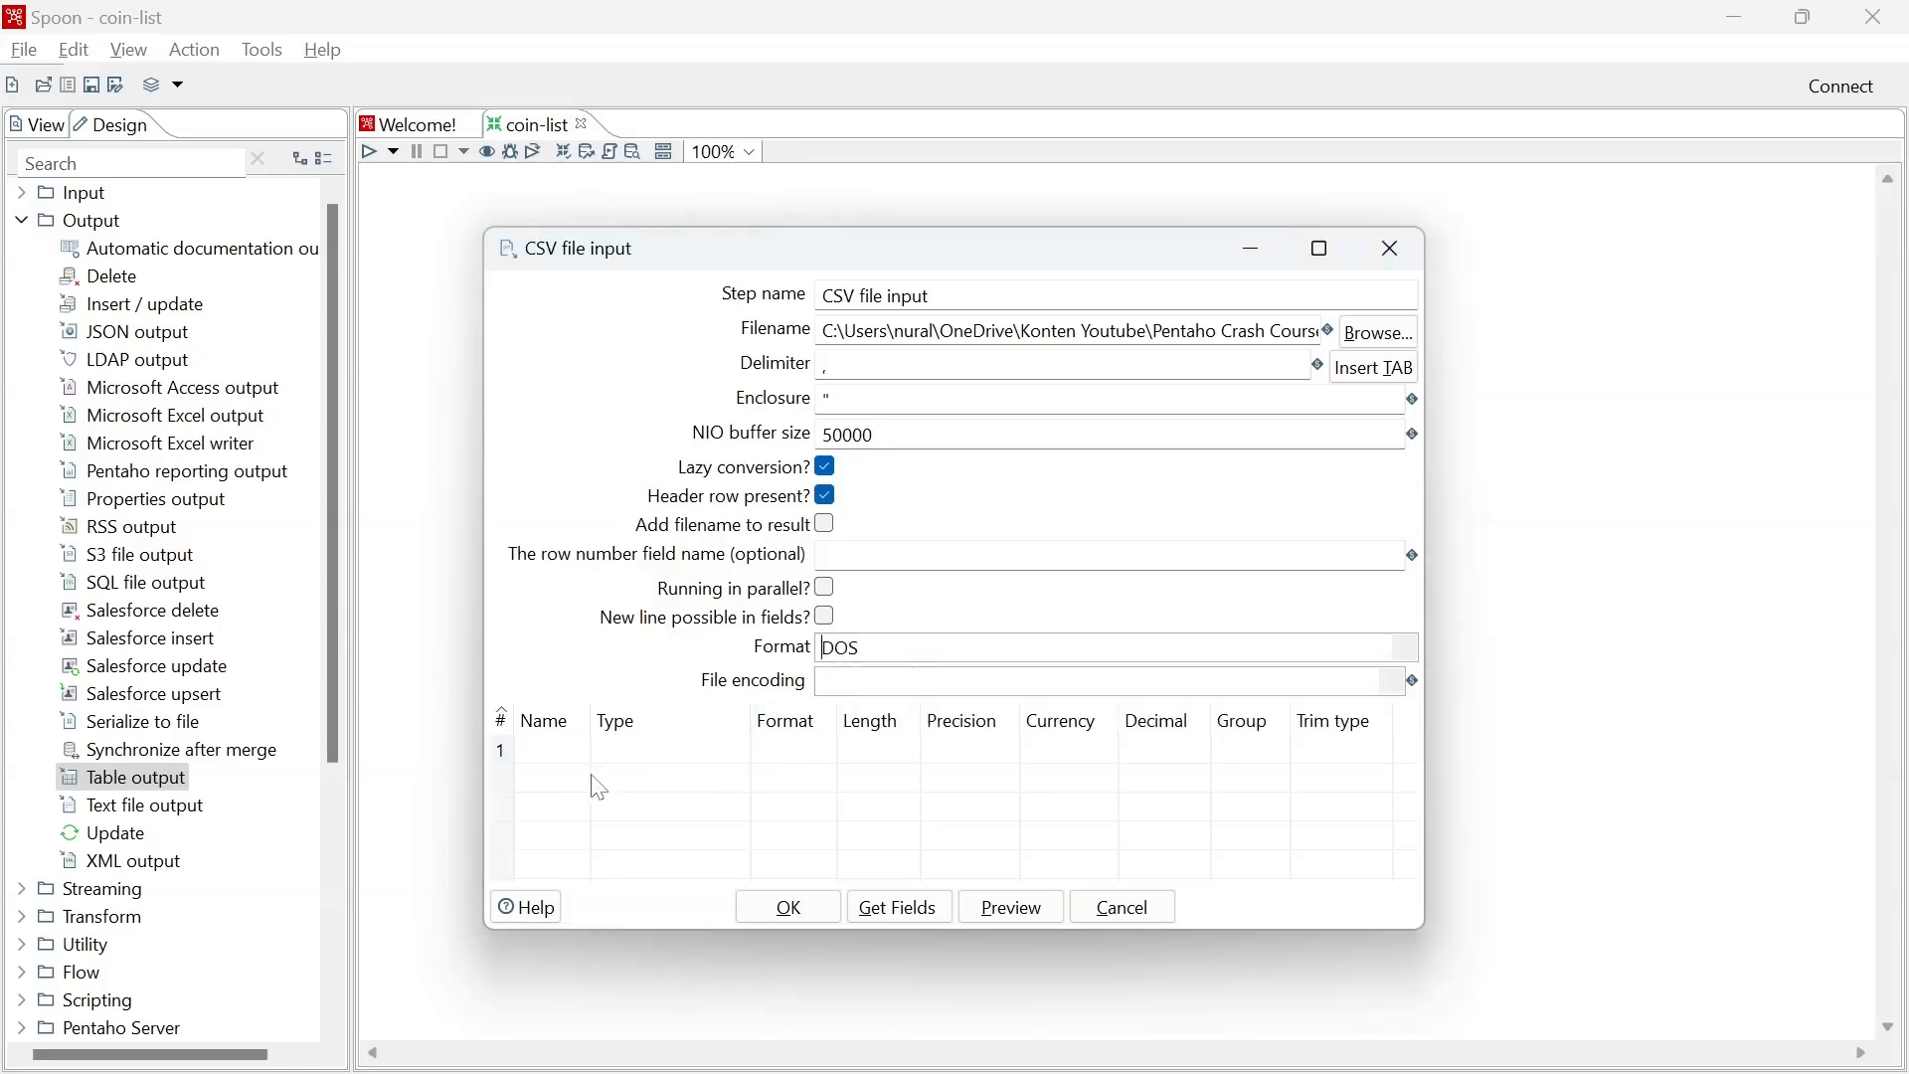
{"action": "left_click", "coordinate": [927, 913]}
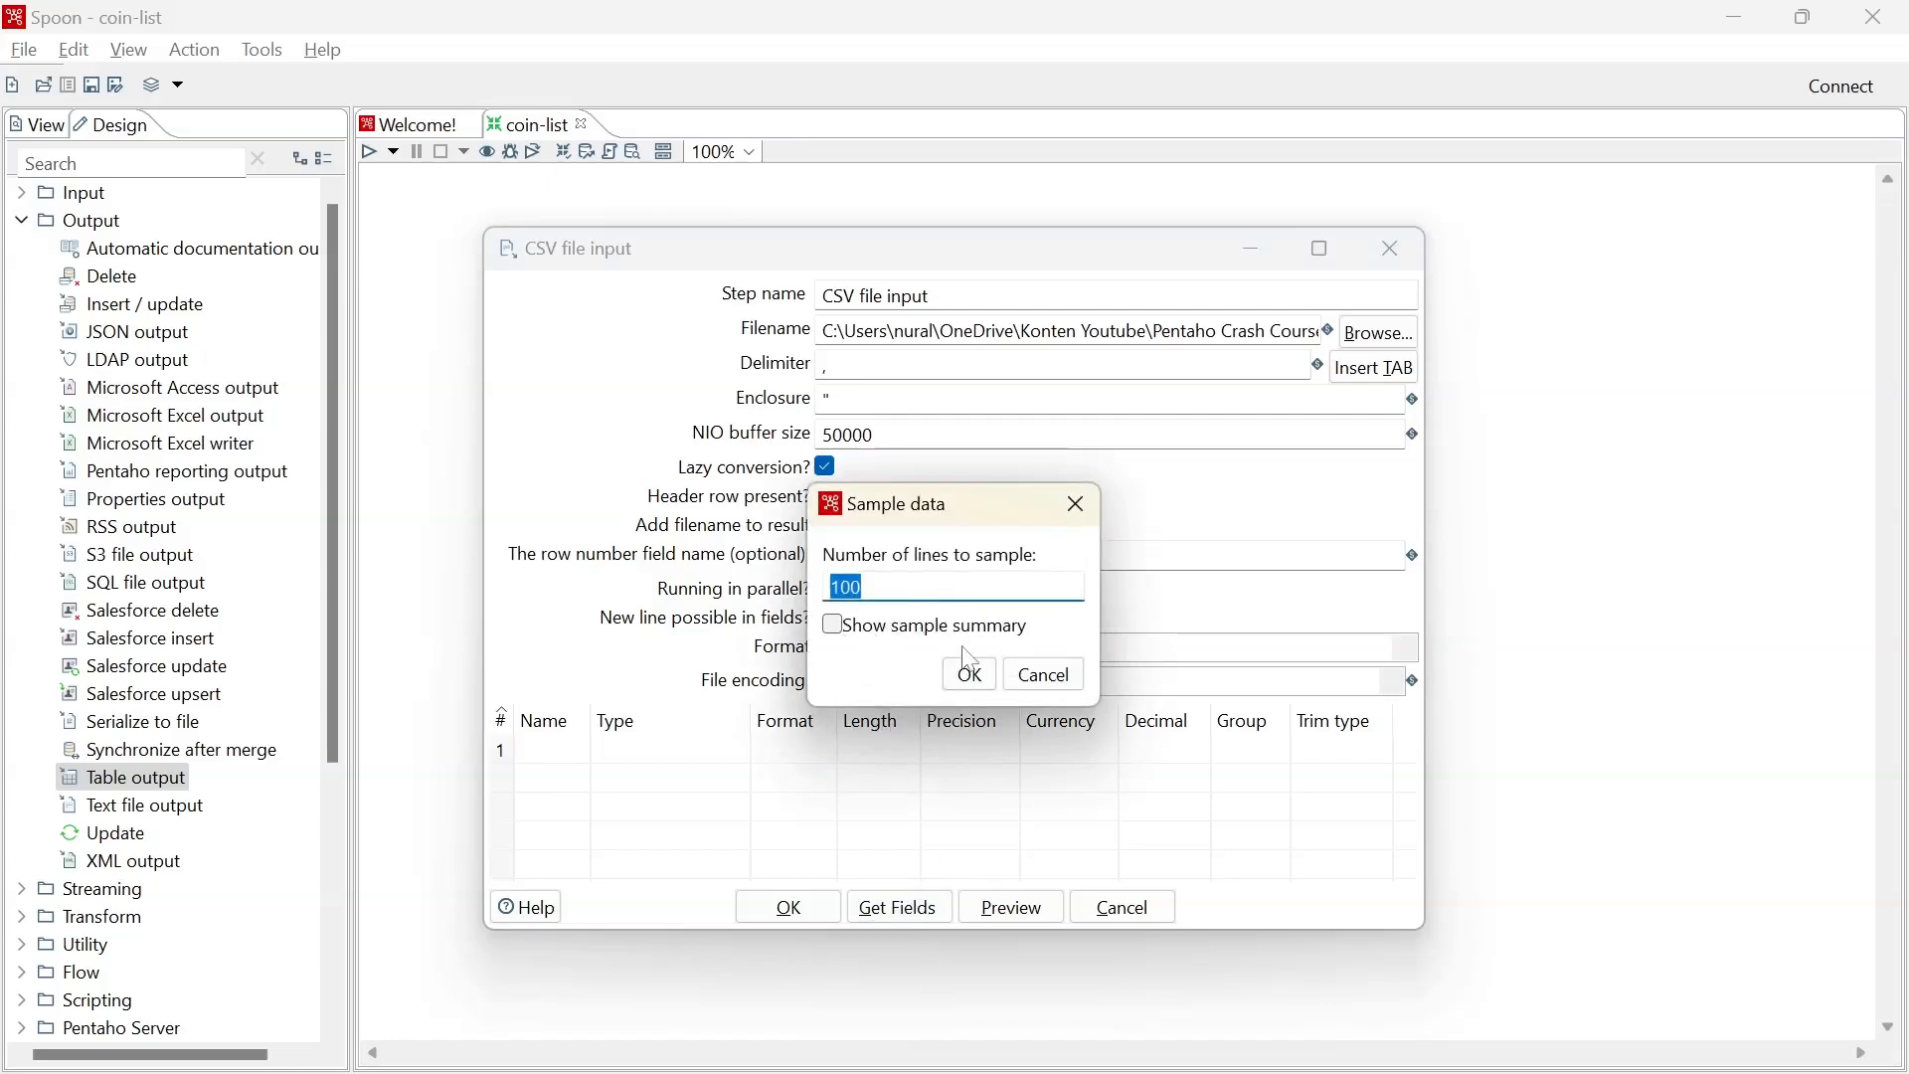
{"action": "left_click", "coordinate": [968, 684]}
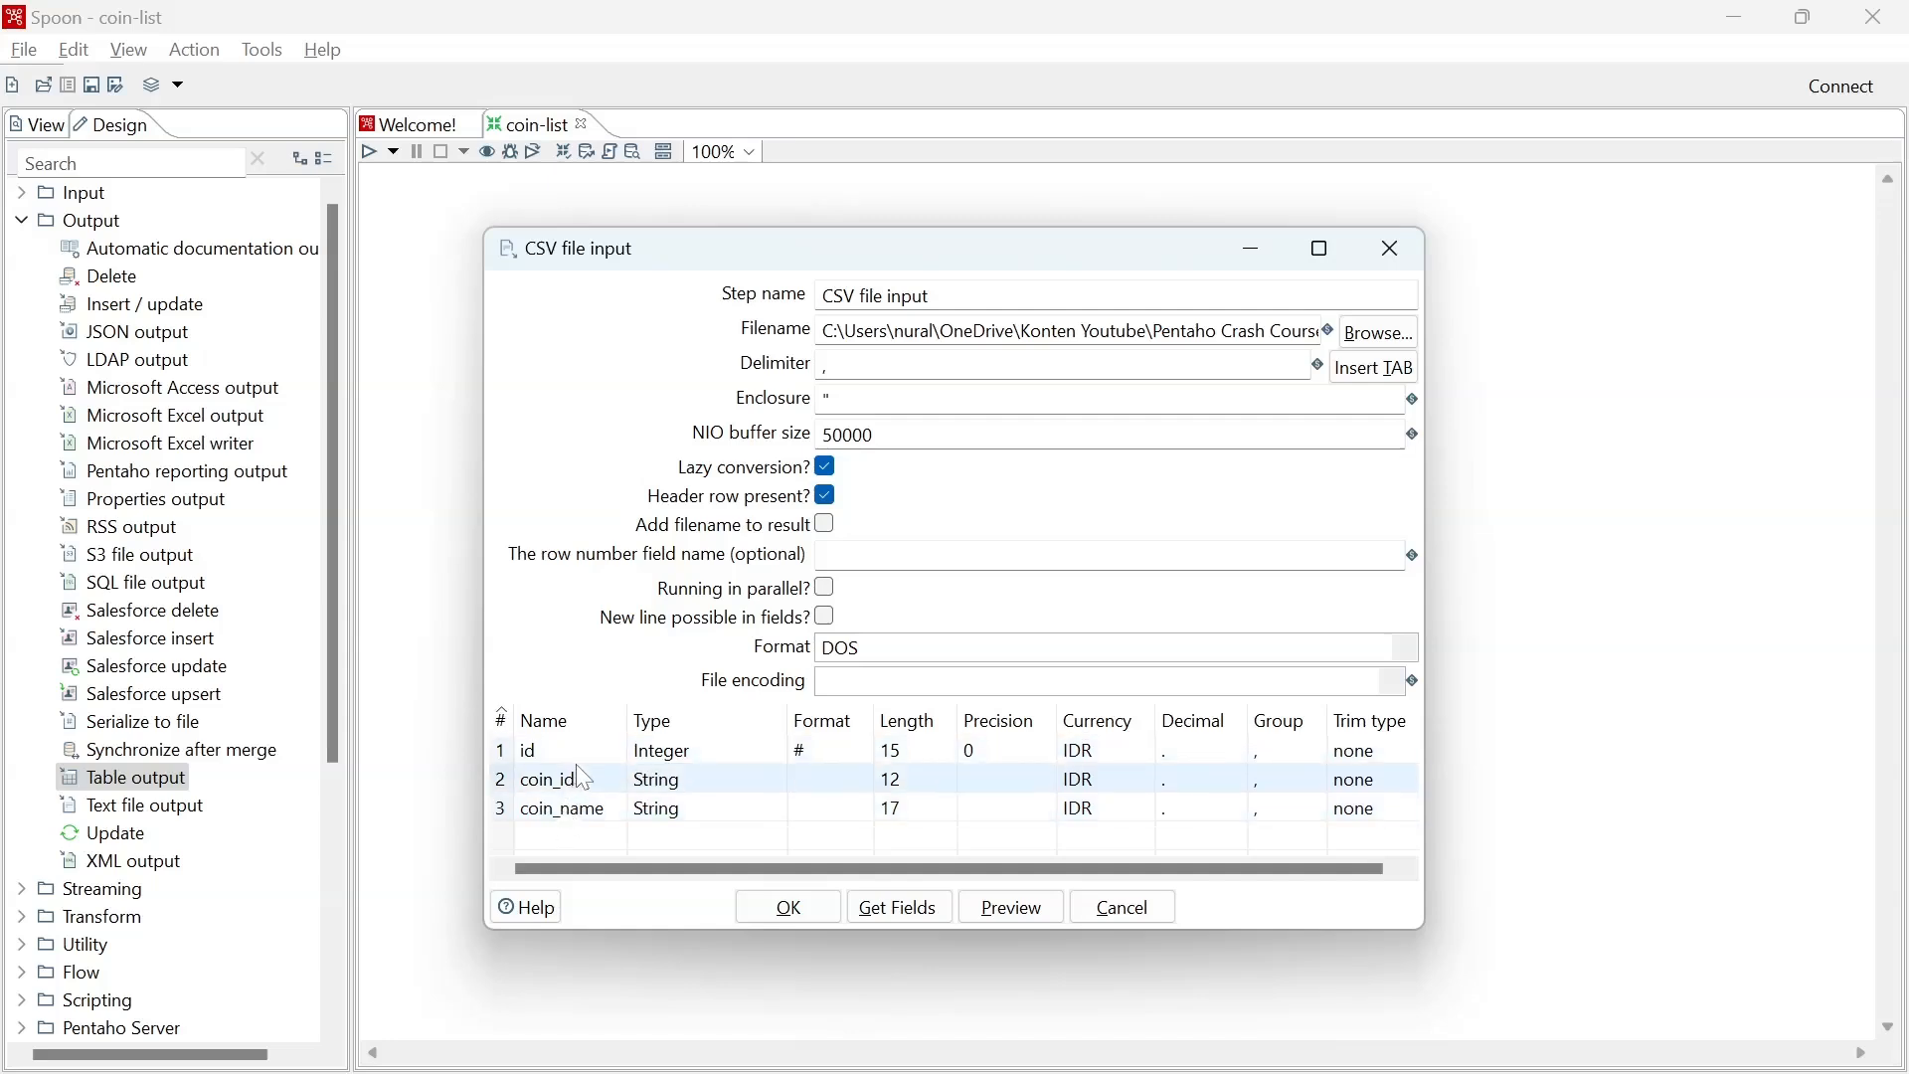
Preview the CSV input's rows and examine the id, coin_id and coin_name columns, widening the row number column.
{"action": "left_click", "coordinate": [1010, 905]}
{"action": "left_click", "coordinate": [983, 658]}
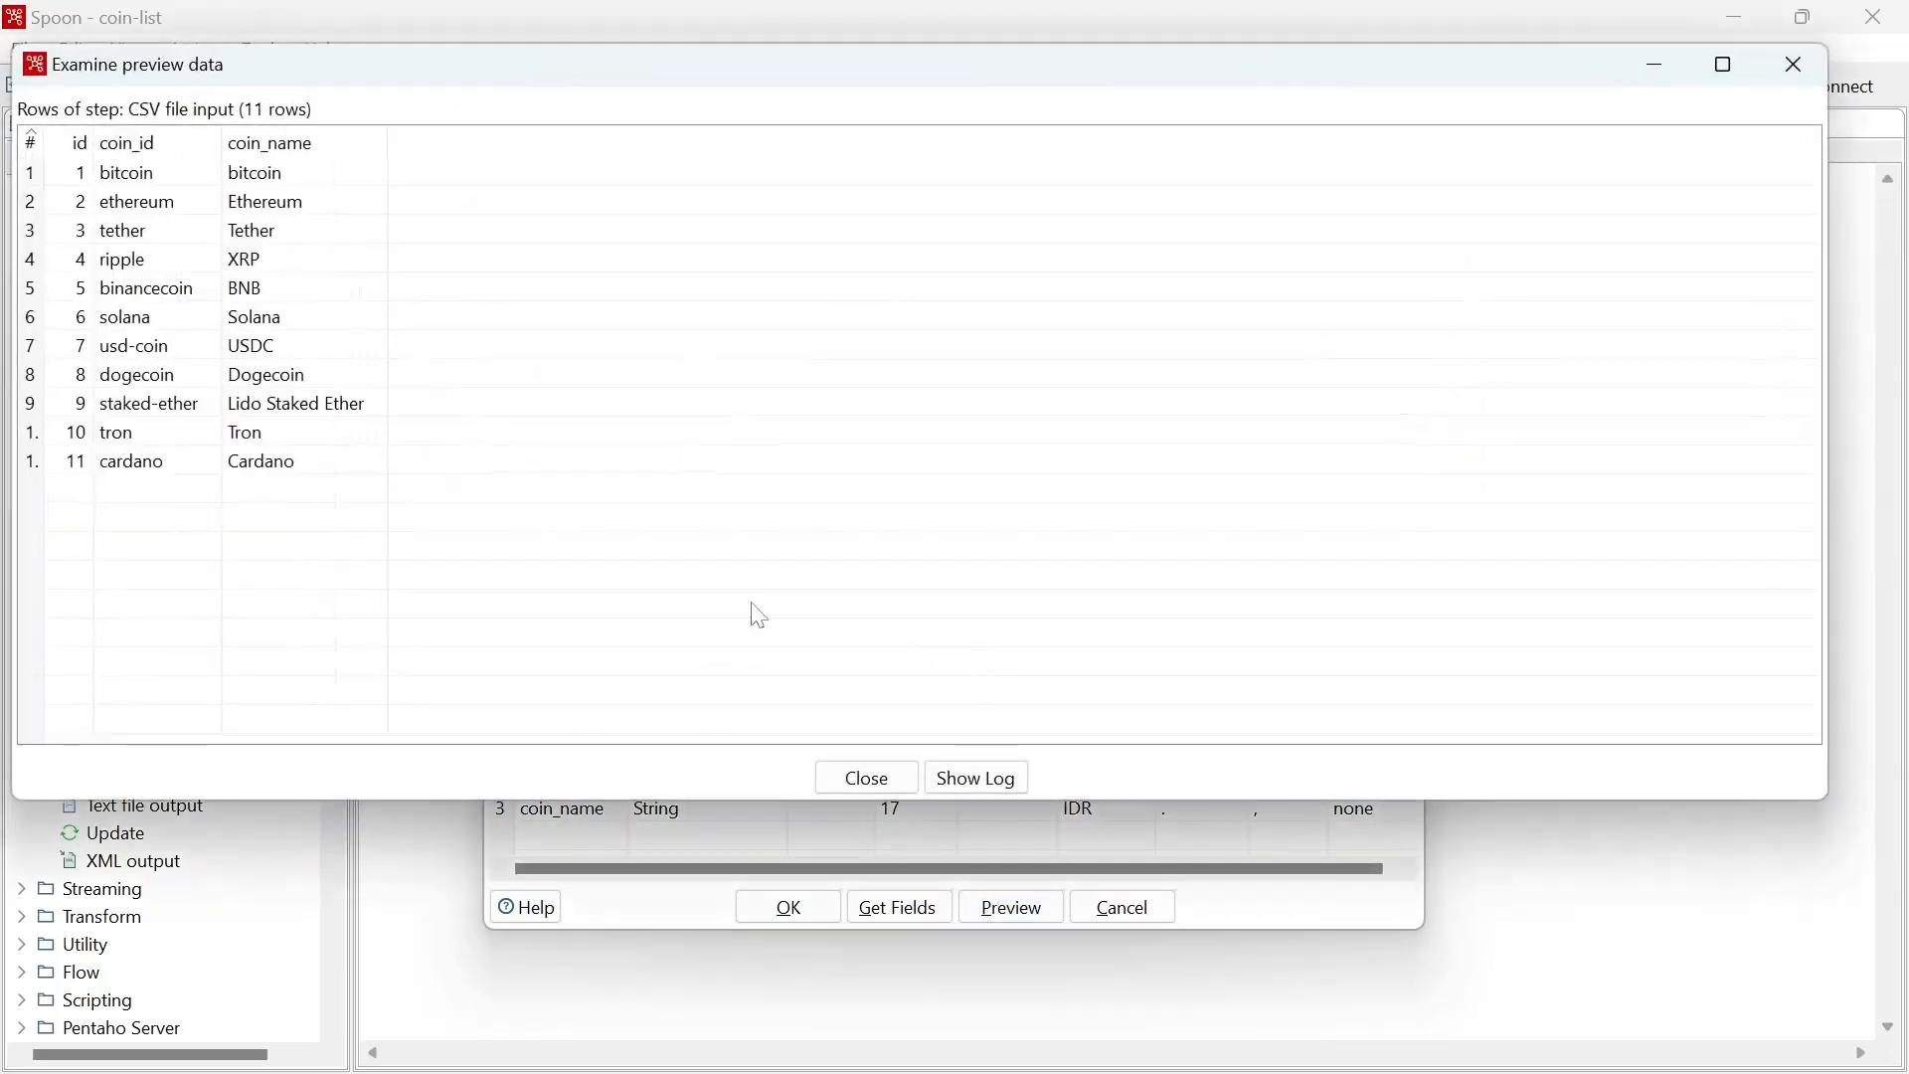
{"action": "left_click", "coordinate": [149, 178]}
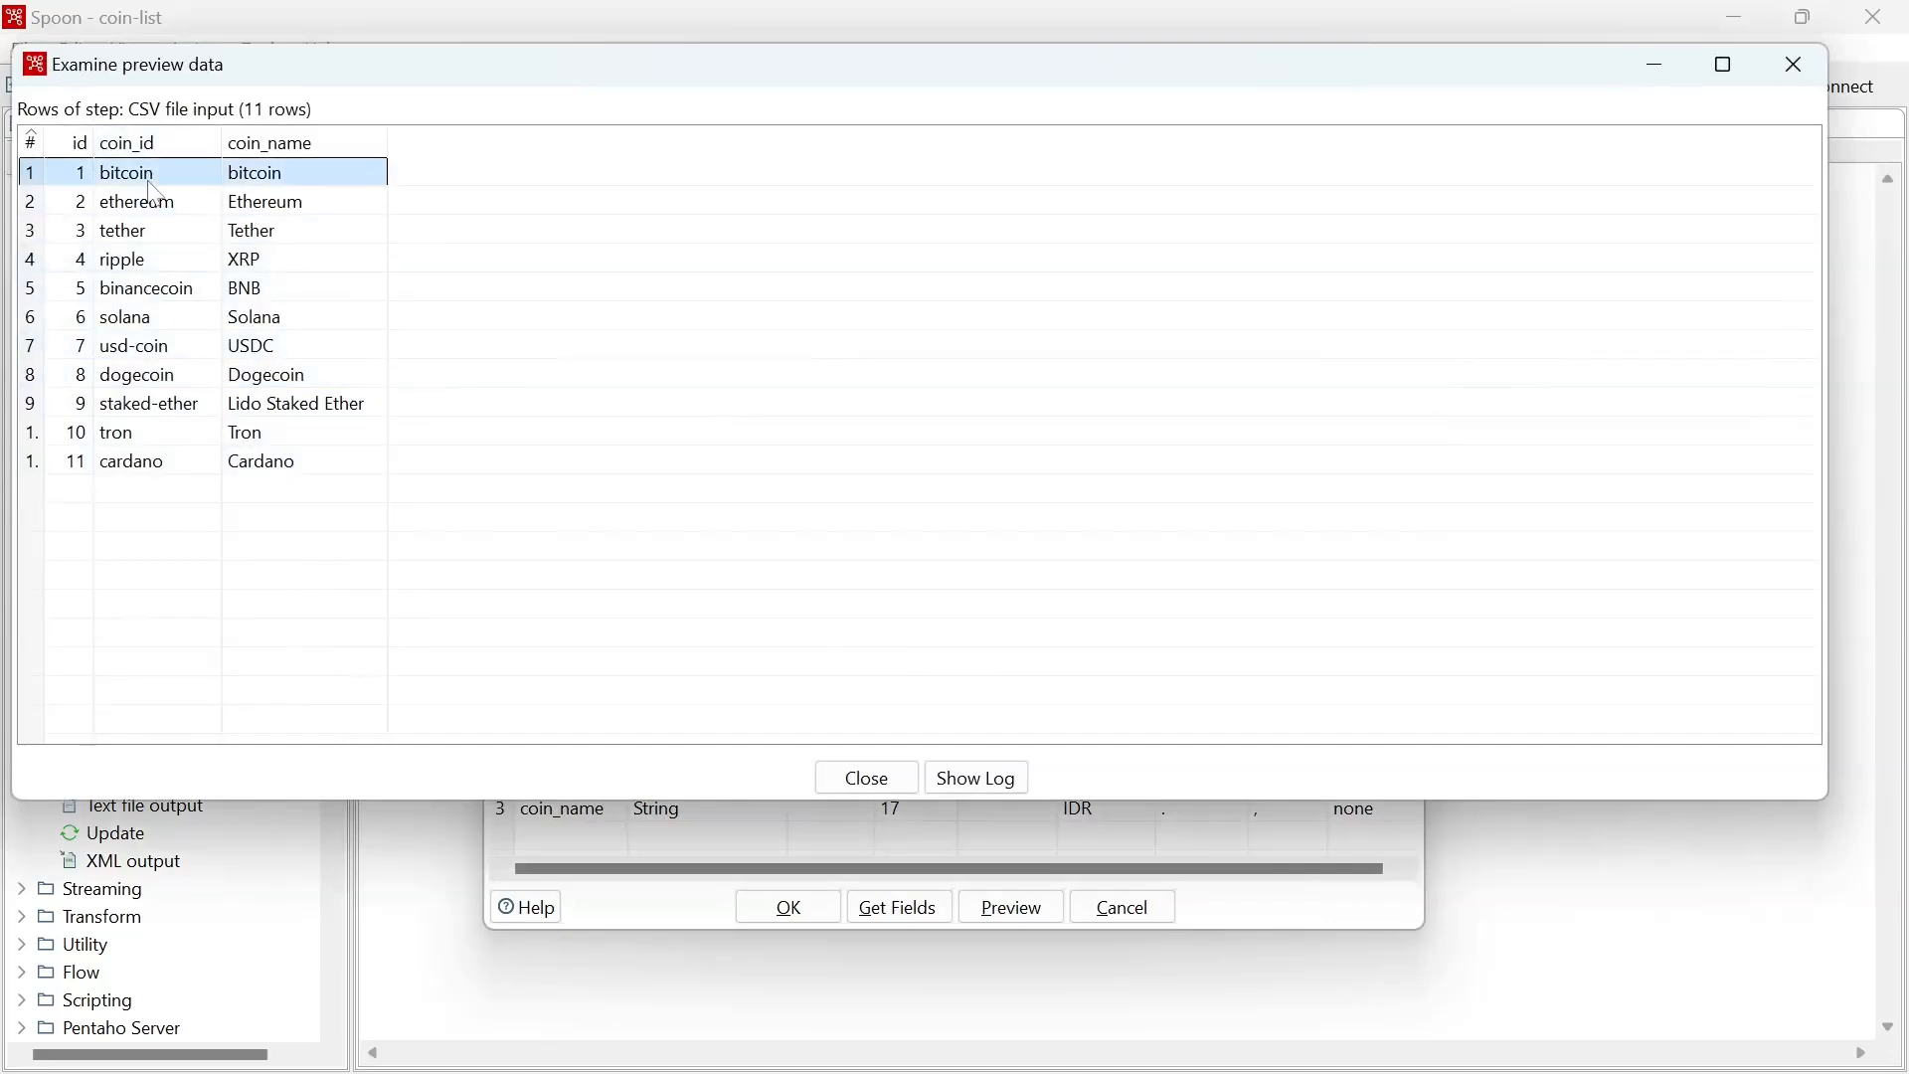
{"action": "left_click", "coordinate": [149, 177]}
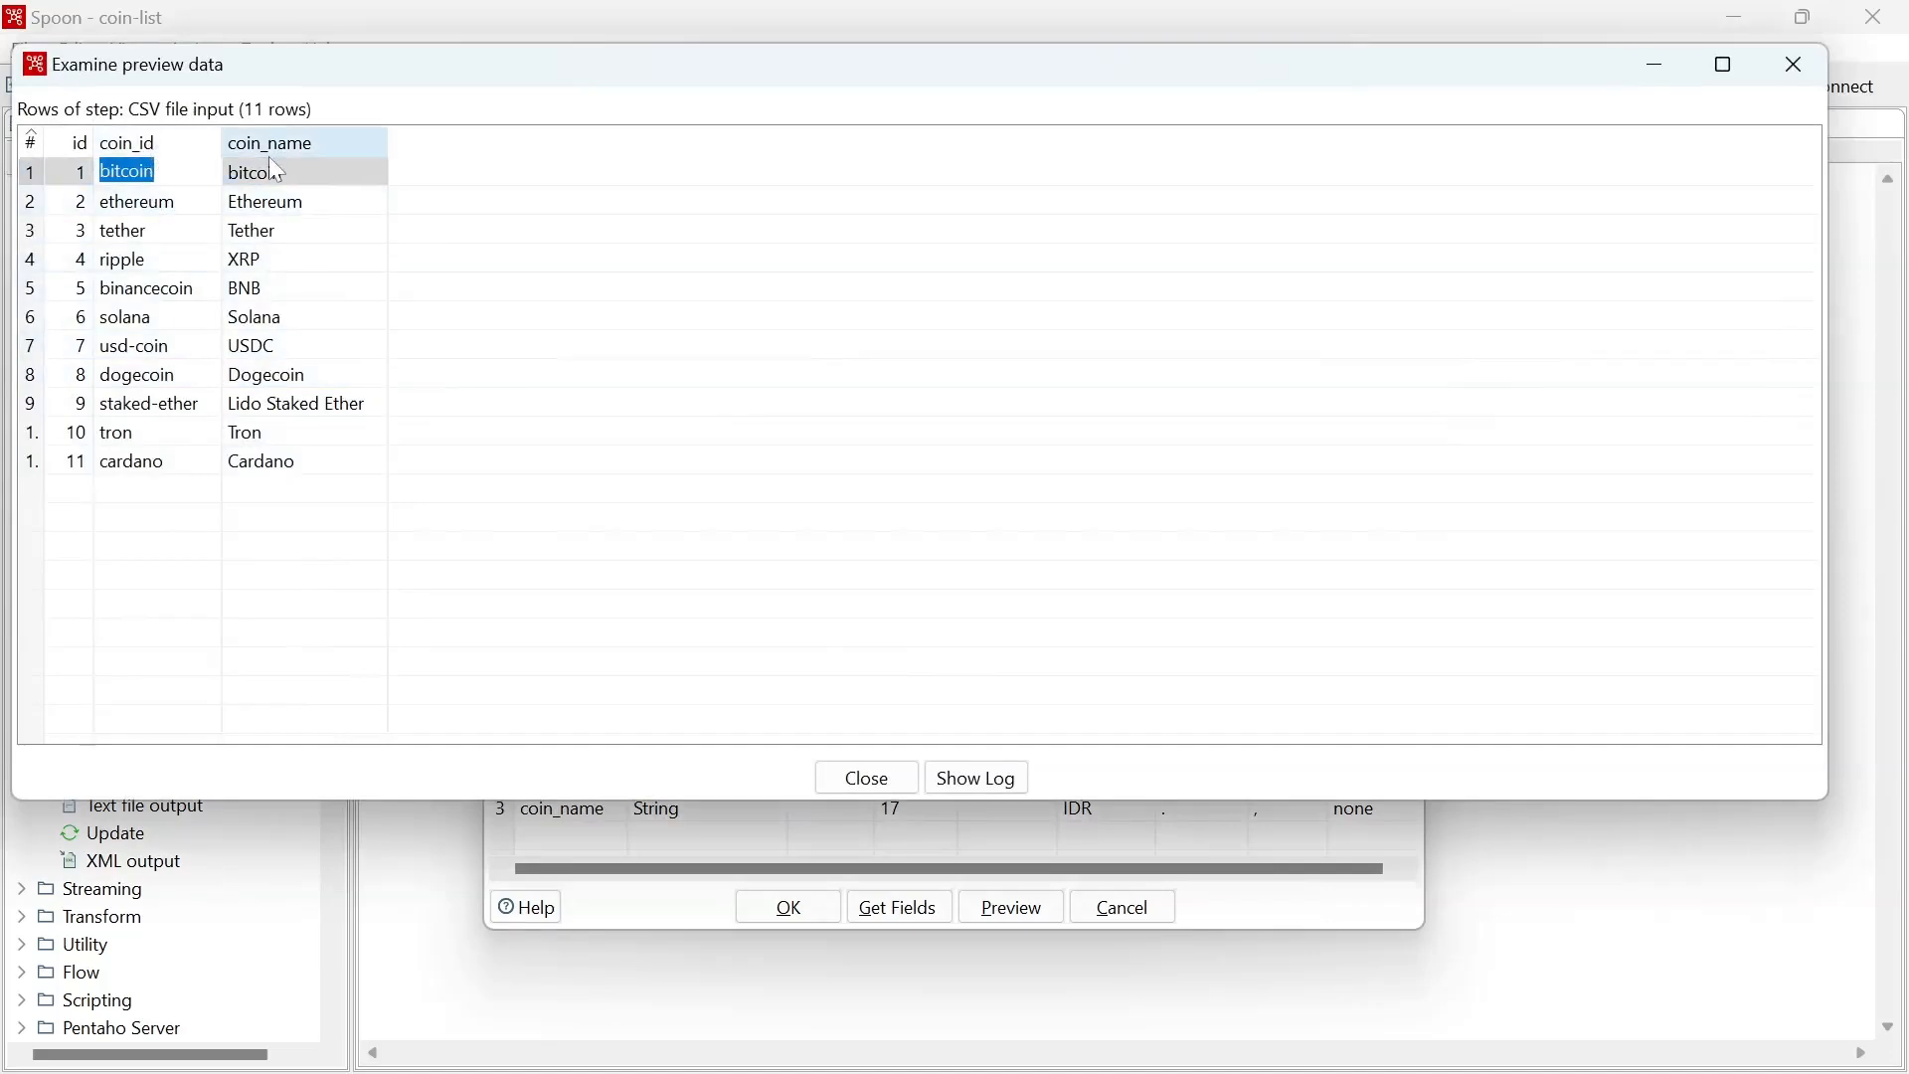
{"action": "left_click", "coordinate": [298, 189]}
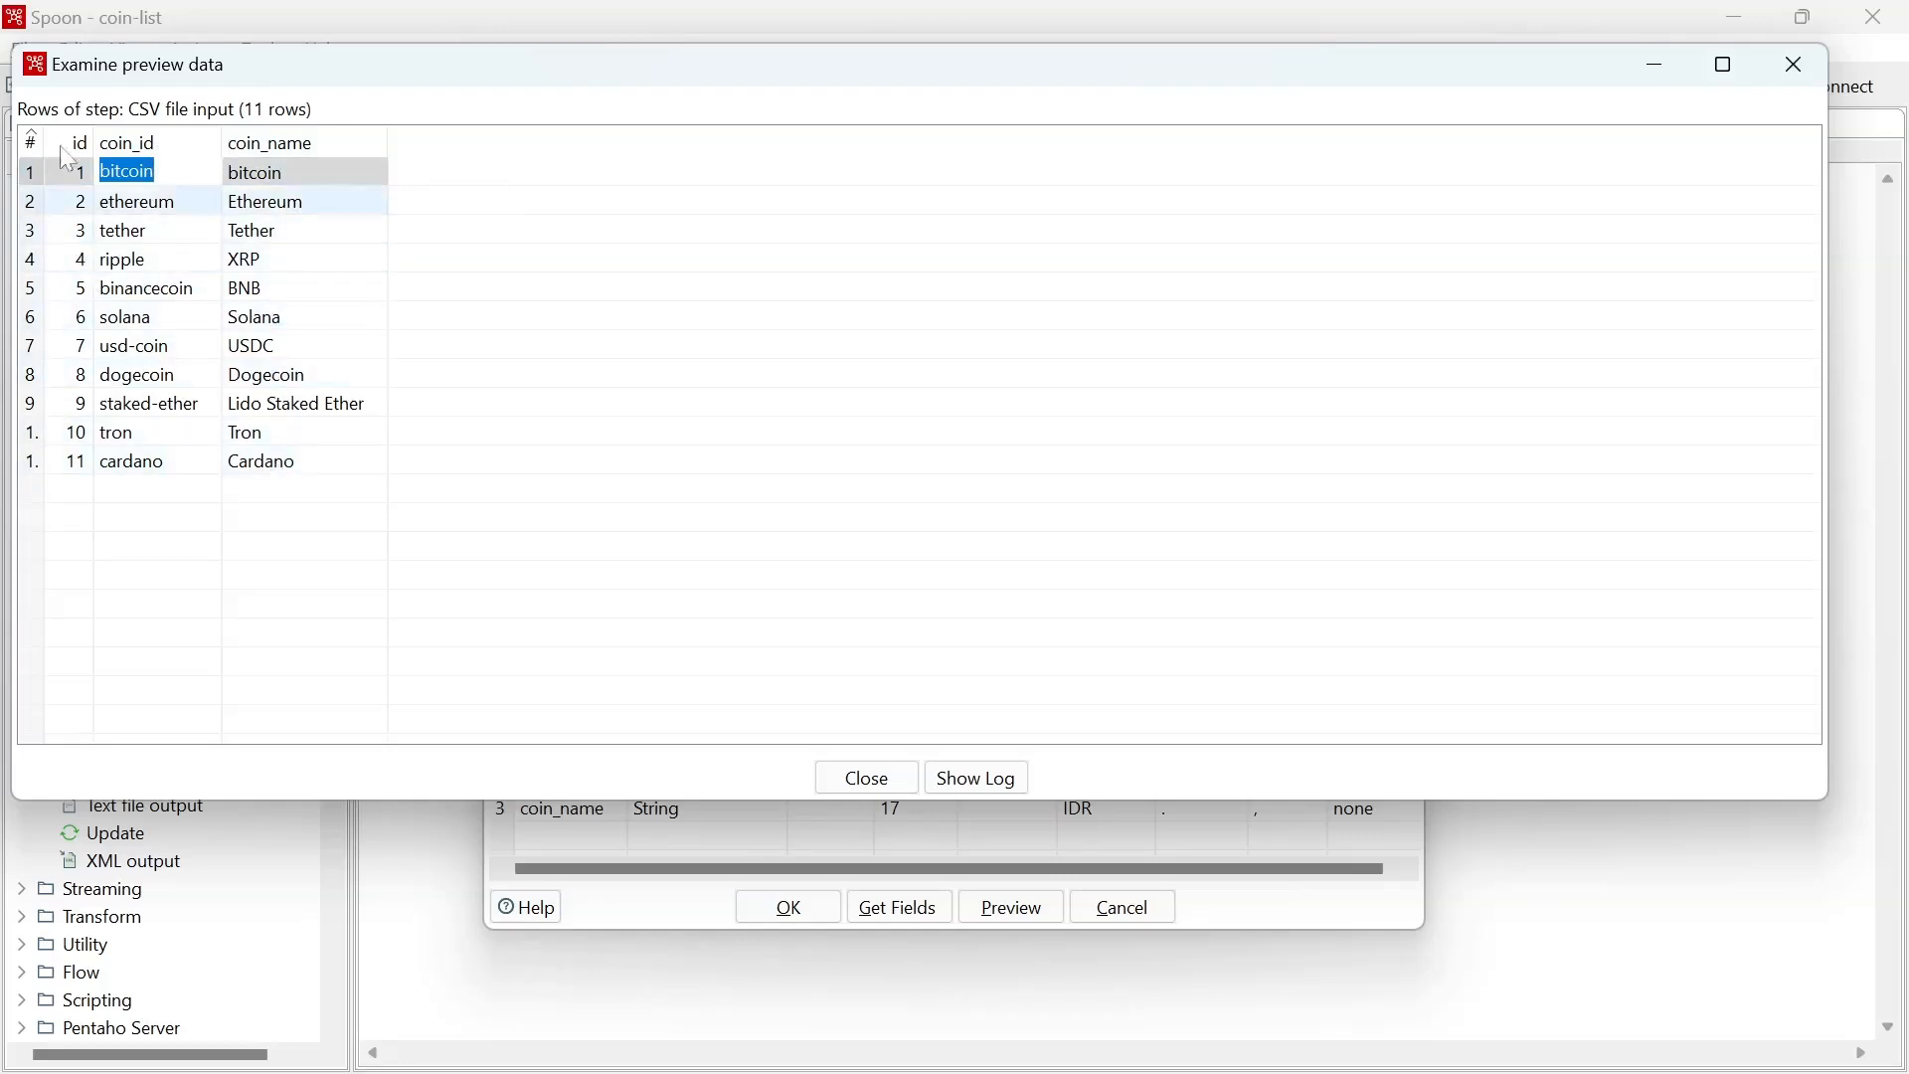
{"action": "left_click_drag", "start_coordinate": [42, 137], "coordinate": [74, 141]}
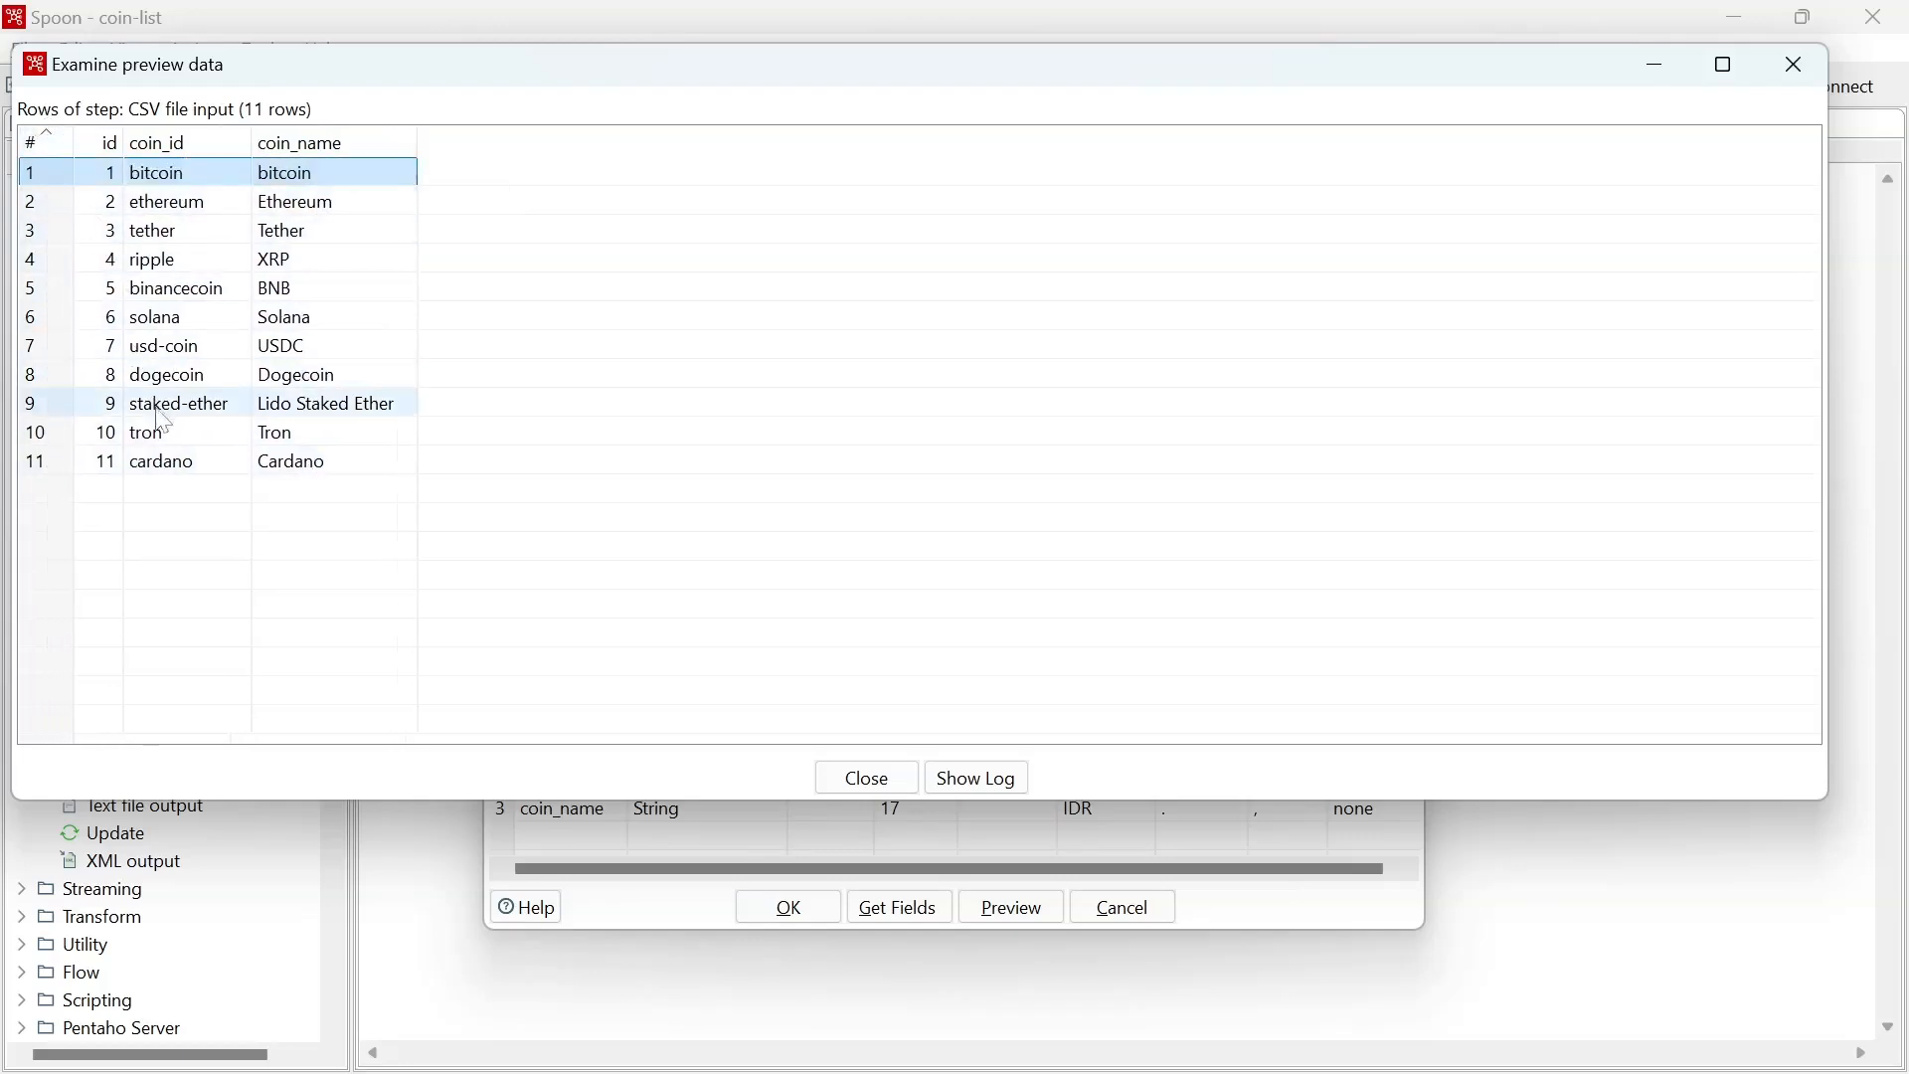
Examine the last row of the CSV input preview and close the preview.
{"action": "left_click", "coordinate": [290, 465]}
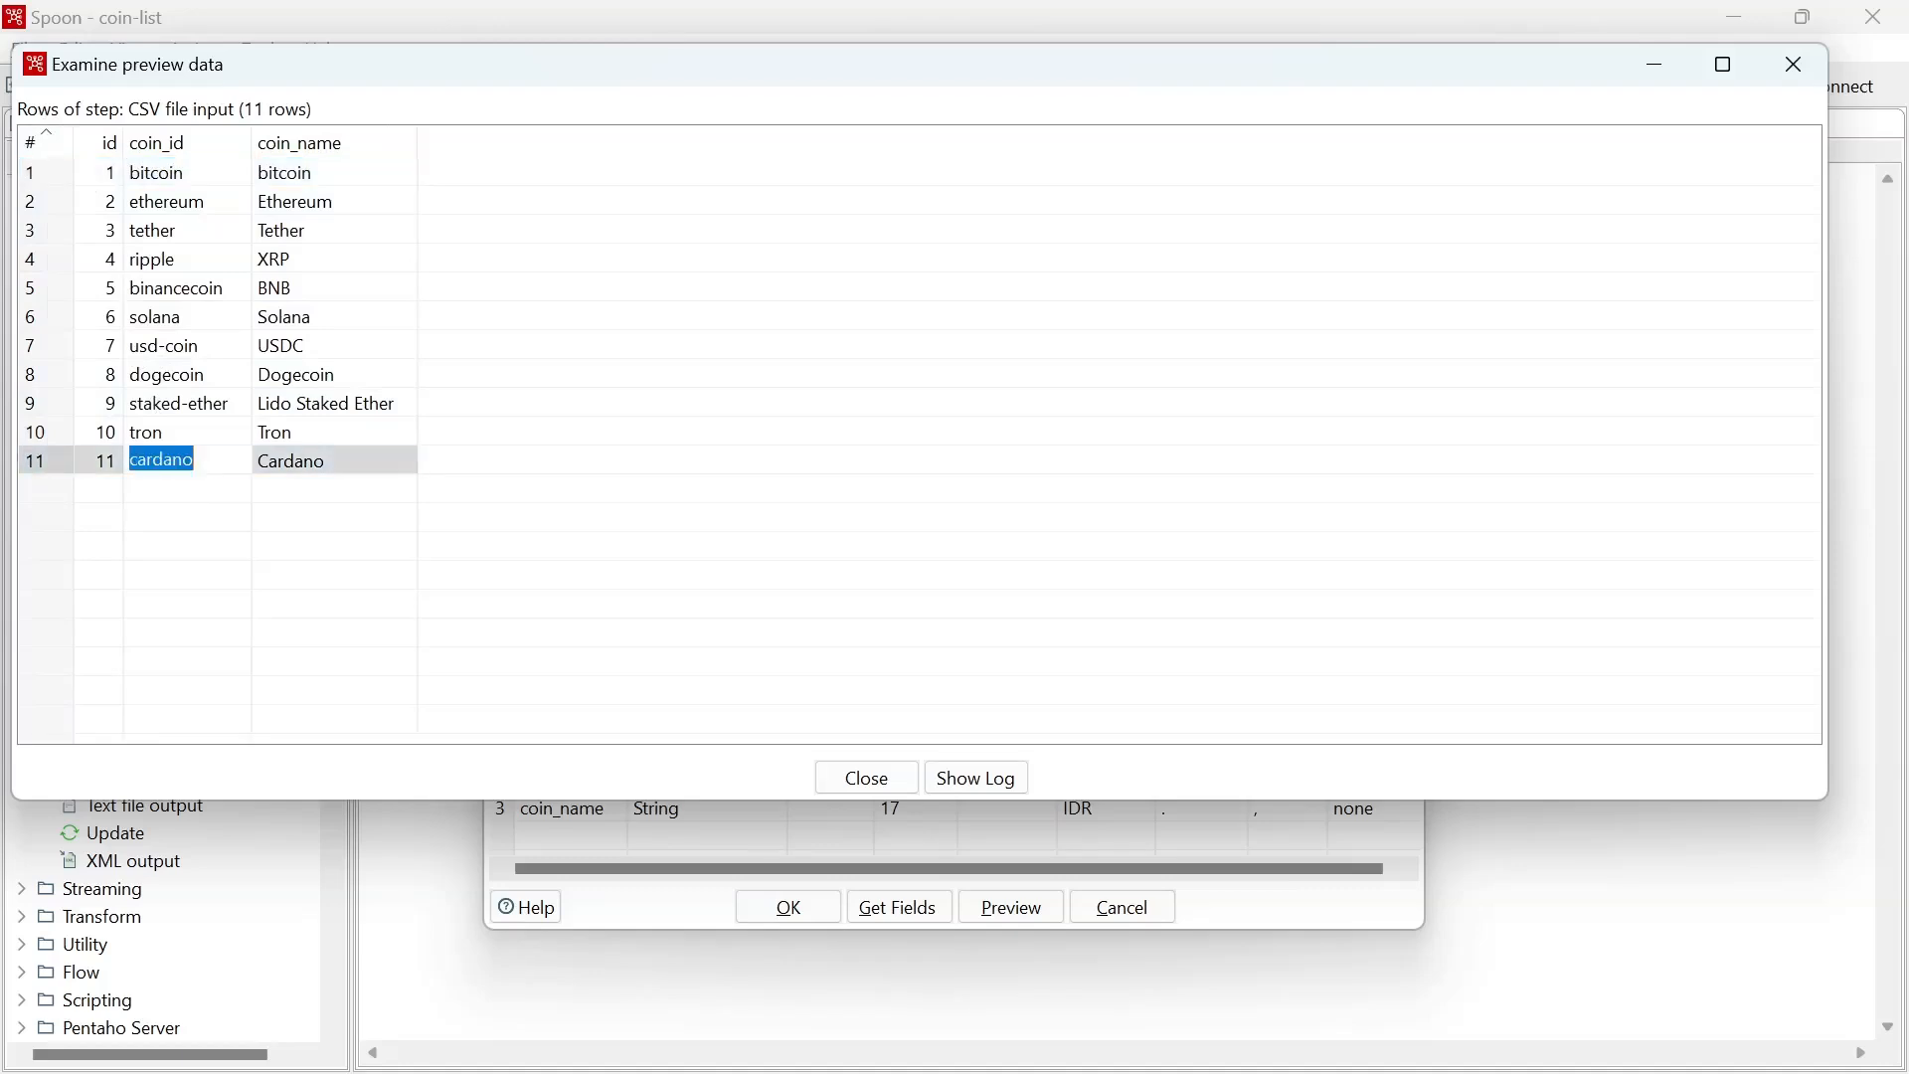
{"action": "left_click", "coordinate": [309, 467]}
{"action": "left_click", "coordinate": [459, 465]}
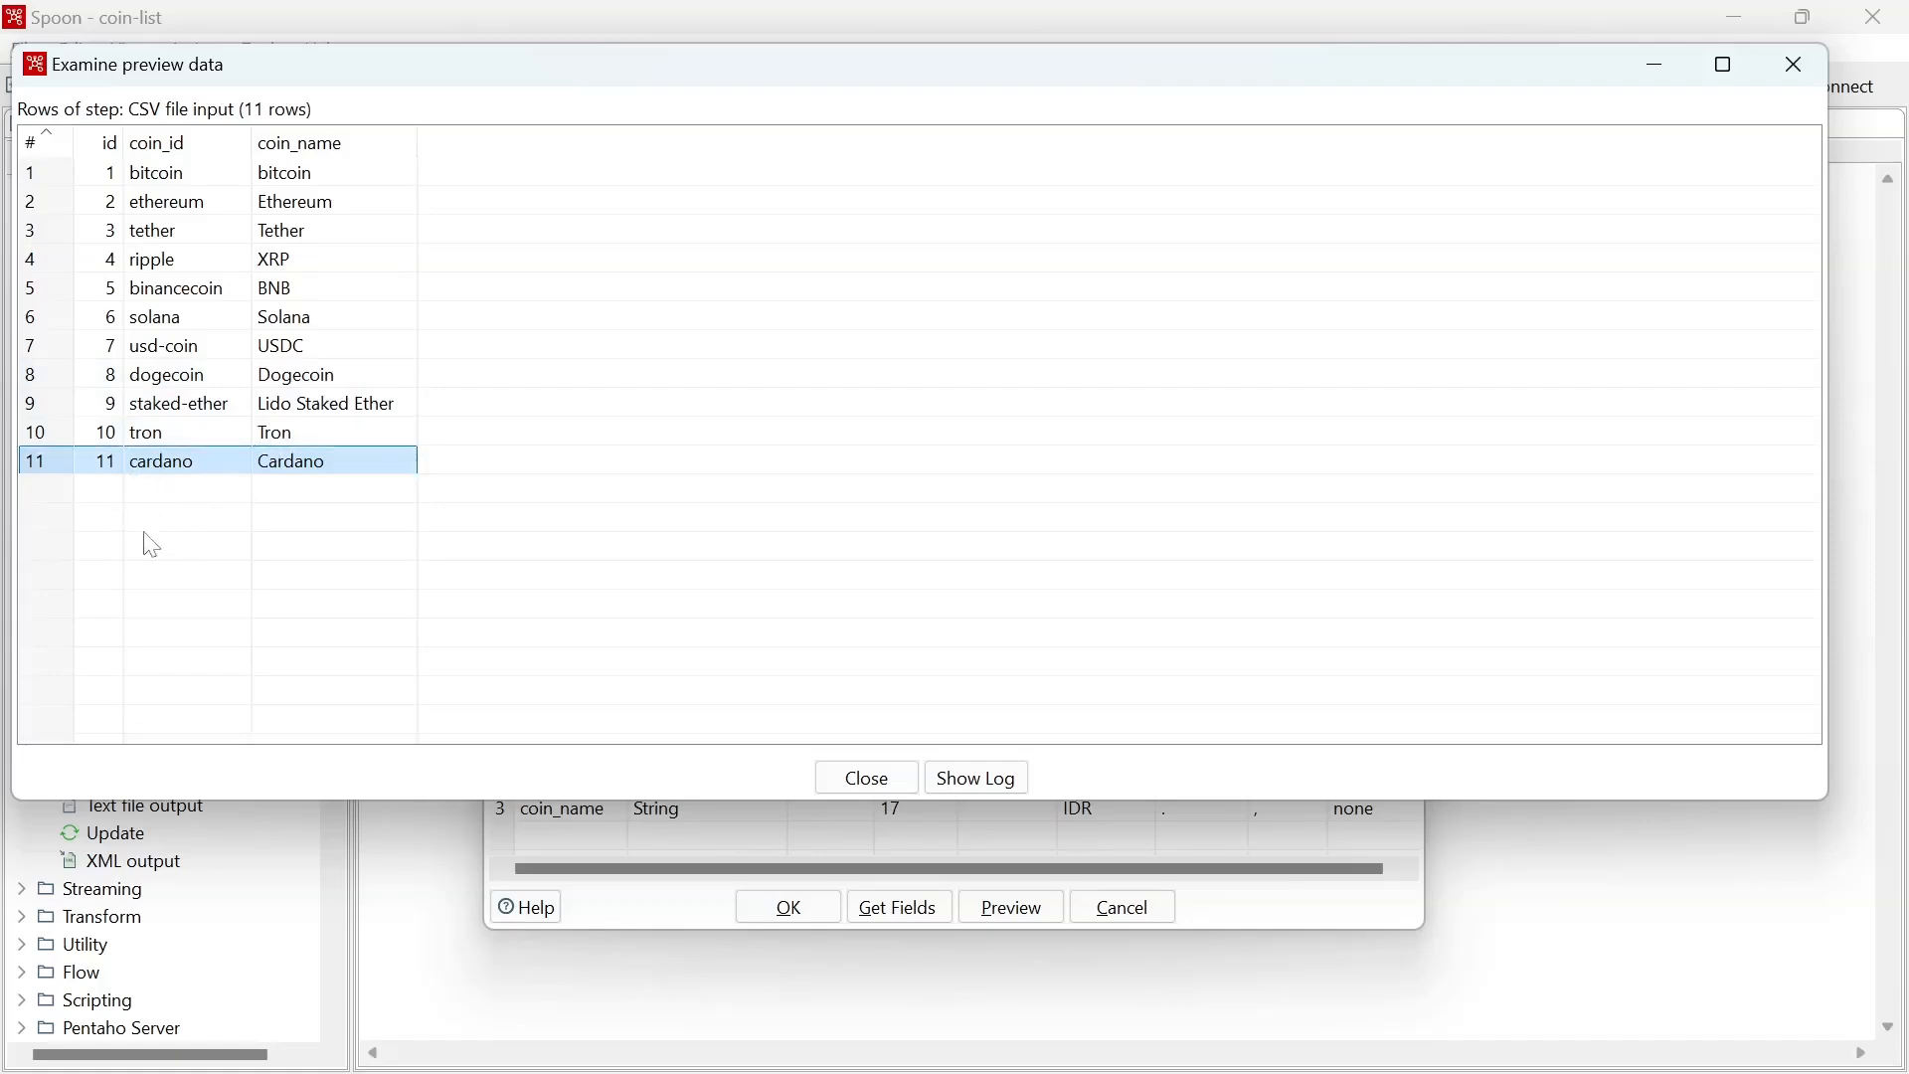
{"action": "left_click", "coordinate": [868, 781]}
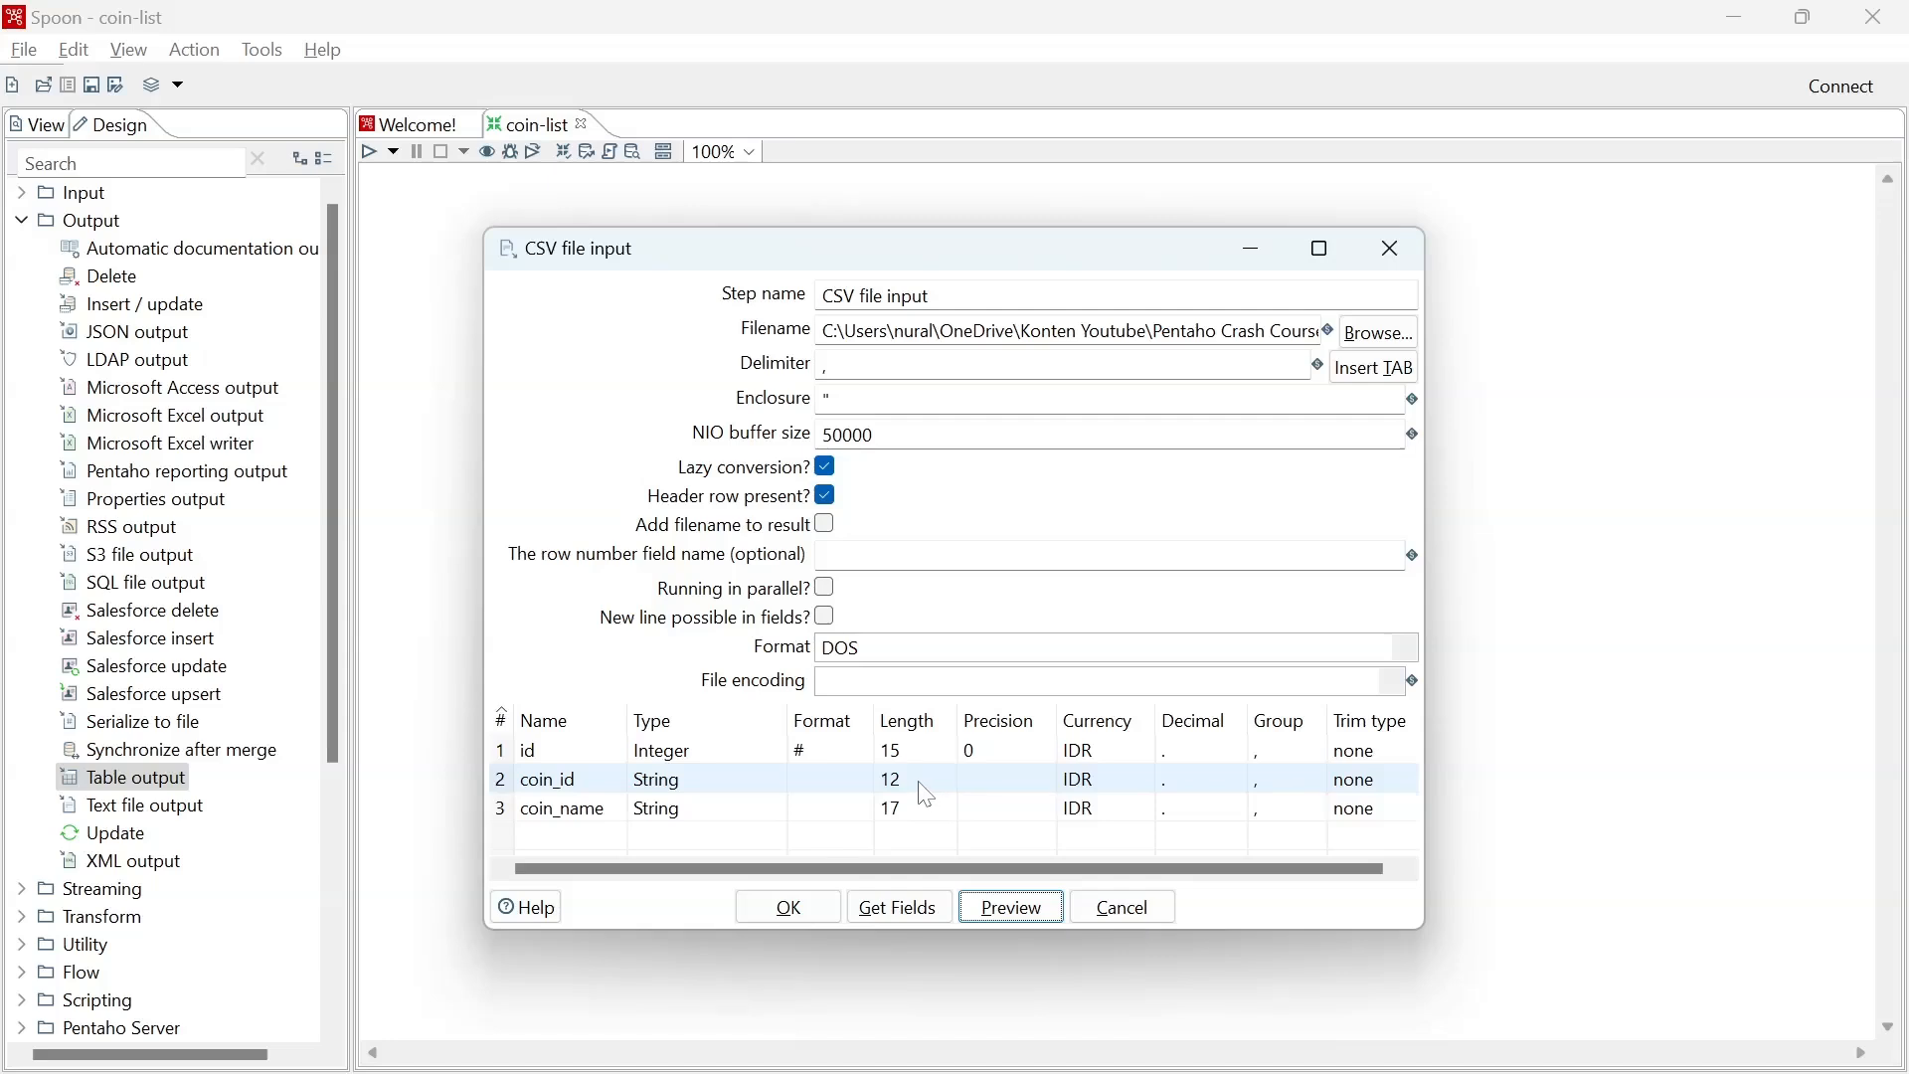
Switch to DBeaver and review the crypto.coin_list table definition, including its primary key on coin_id.
{"action": "key", "text": "alt+Tab"}
{"action": "key", "text": "alt+Tab"}
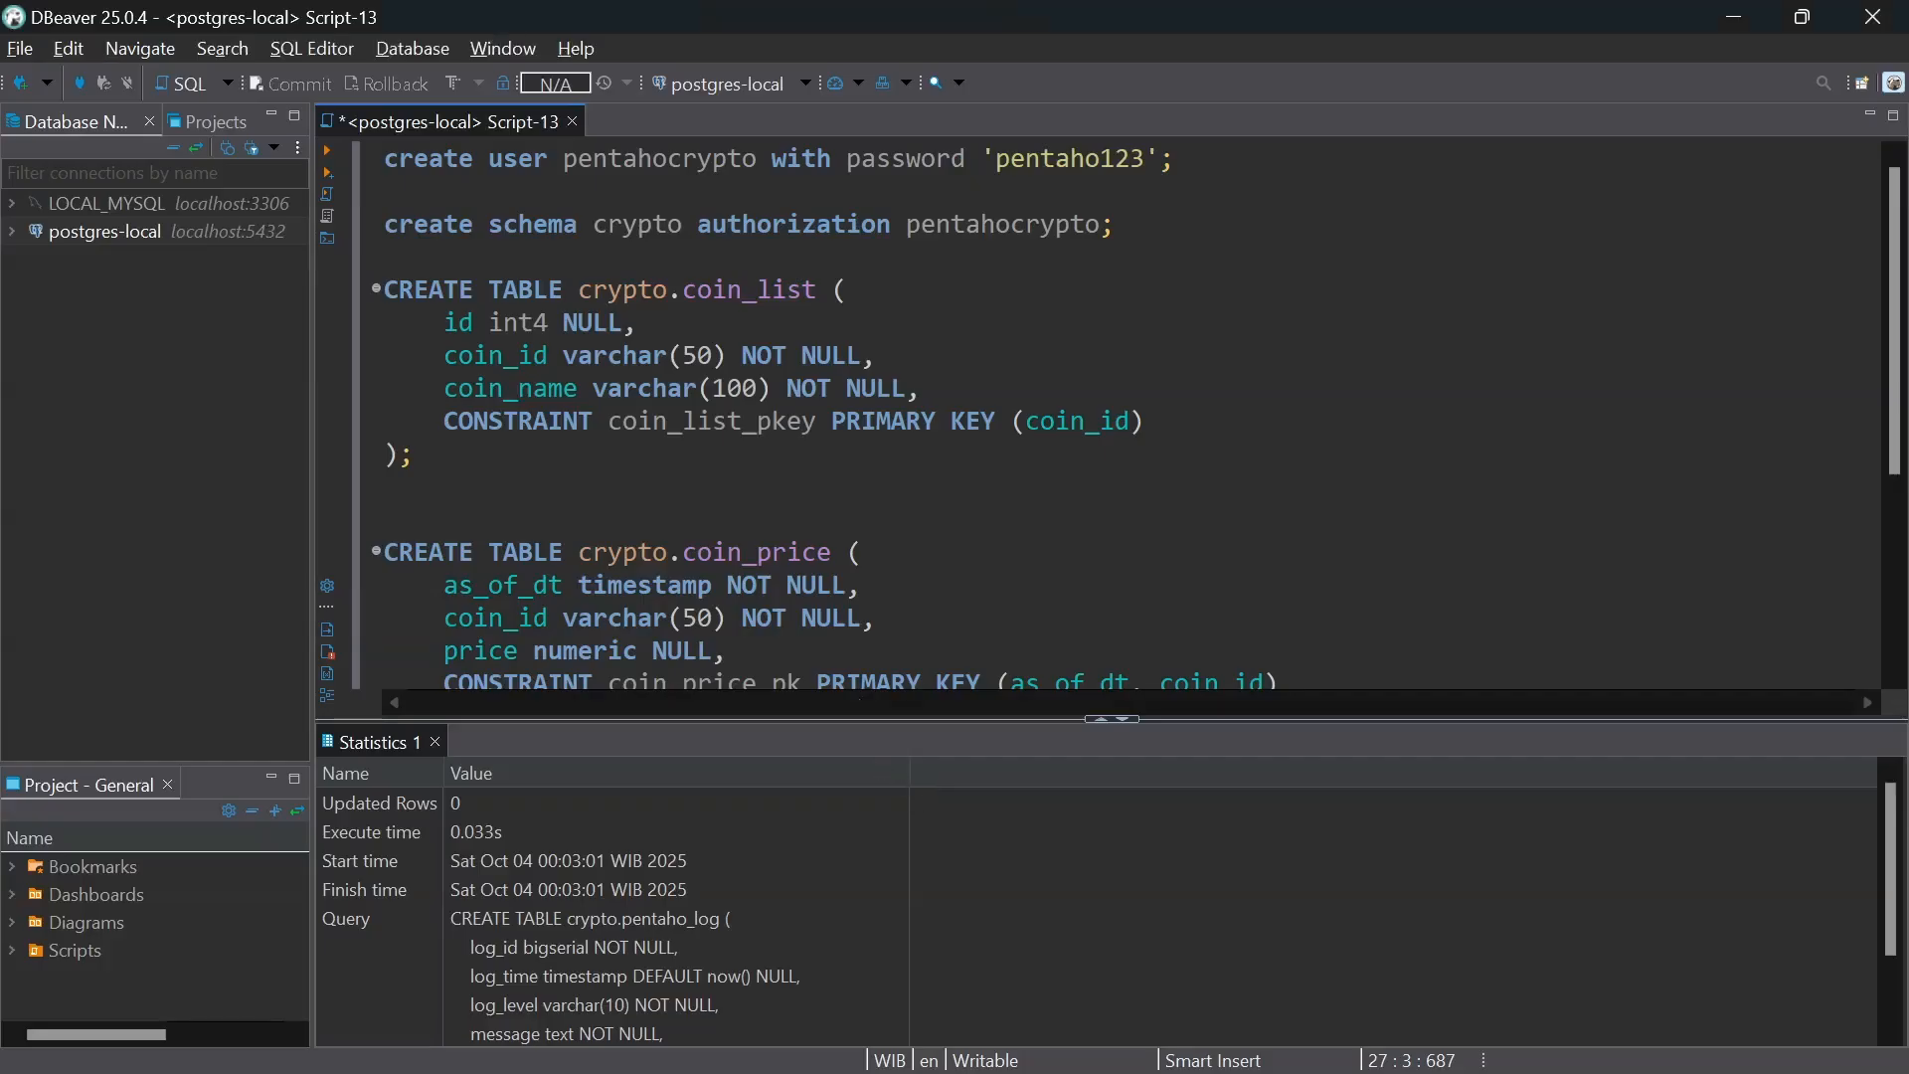
{"action": "scroll", "coordinate": [1125, 417], "scroll_direction": "down", "scroll_amount": 1}
{"action": "scroll", "coordinate": [1125, 418], "scroll_direction": "up", "scroll_amount": 1}
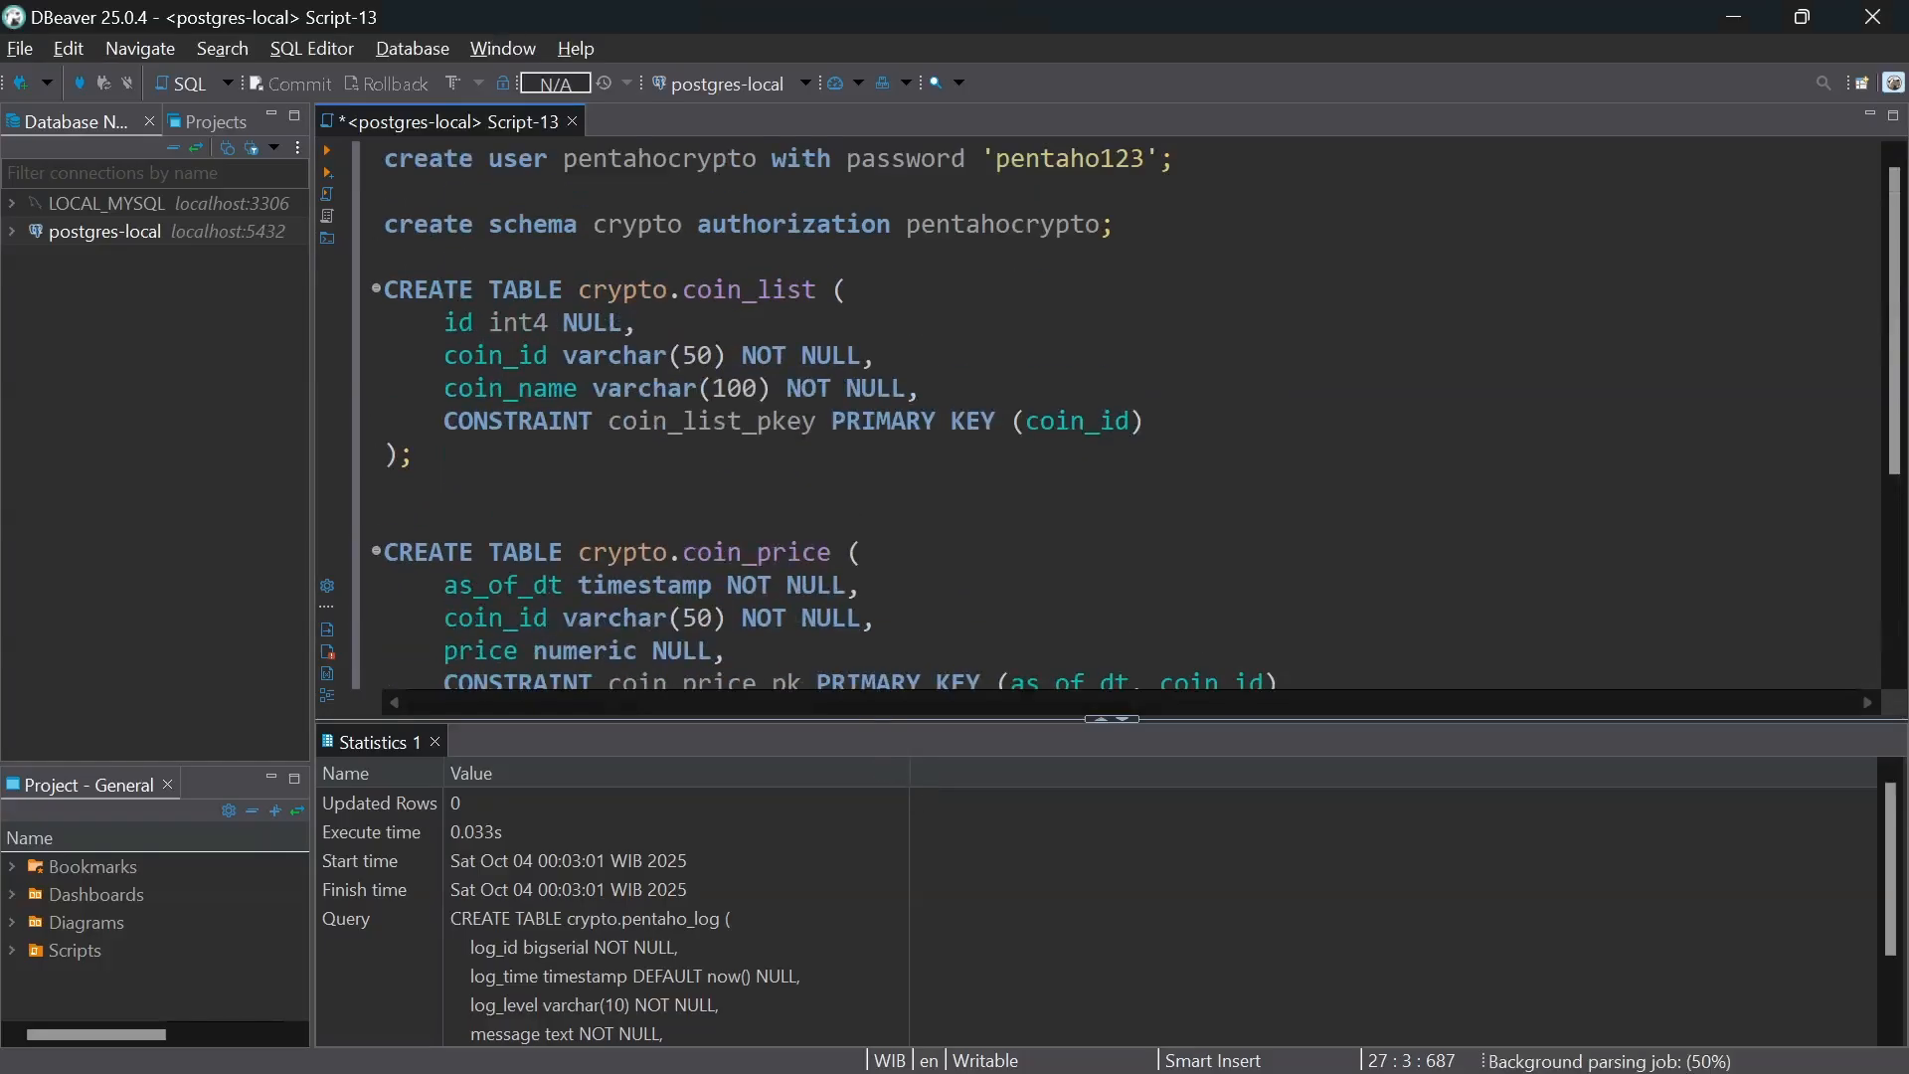
{"action": "left_click", "coordinate": [1147, 422]}
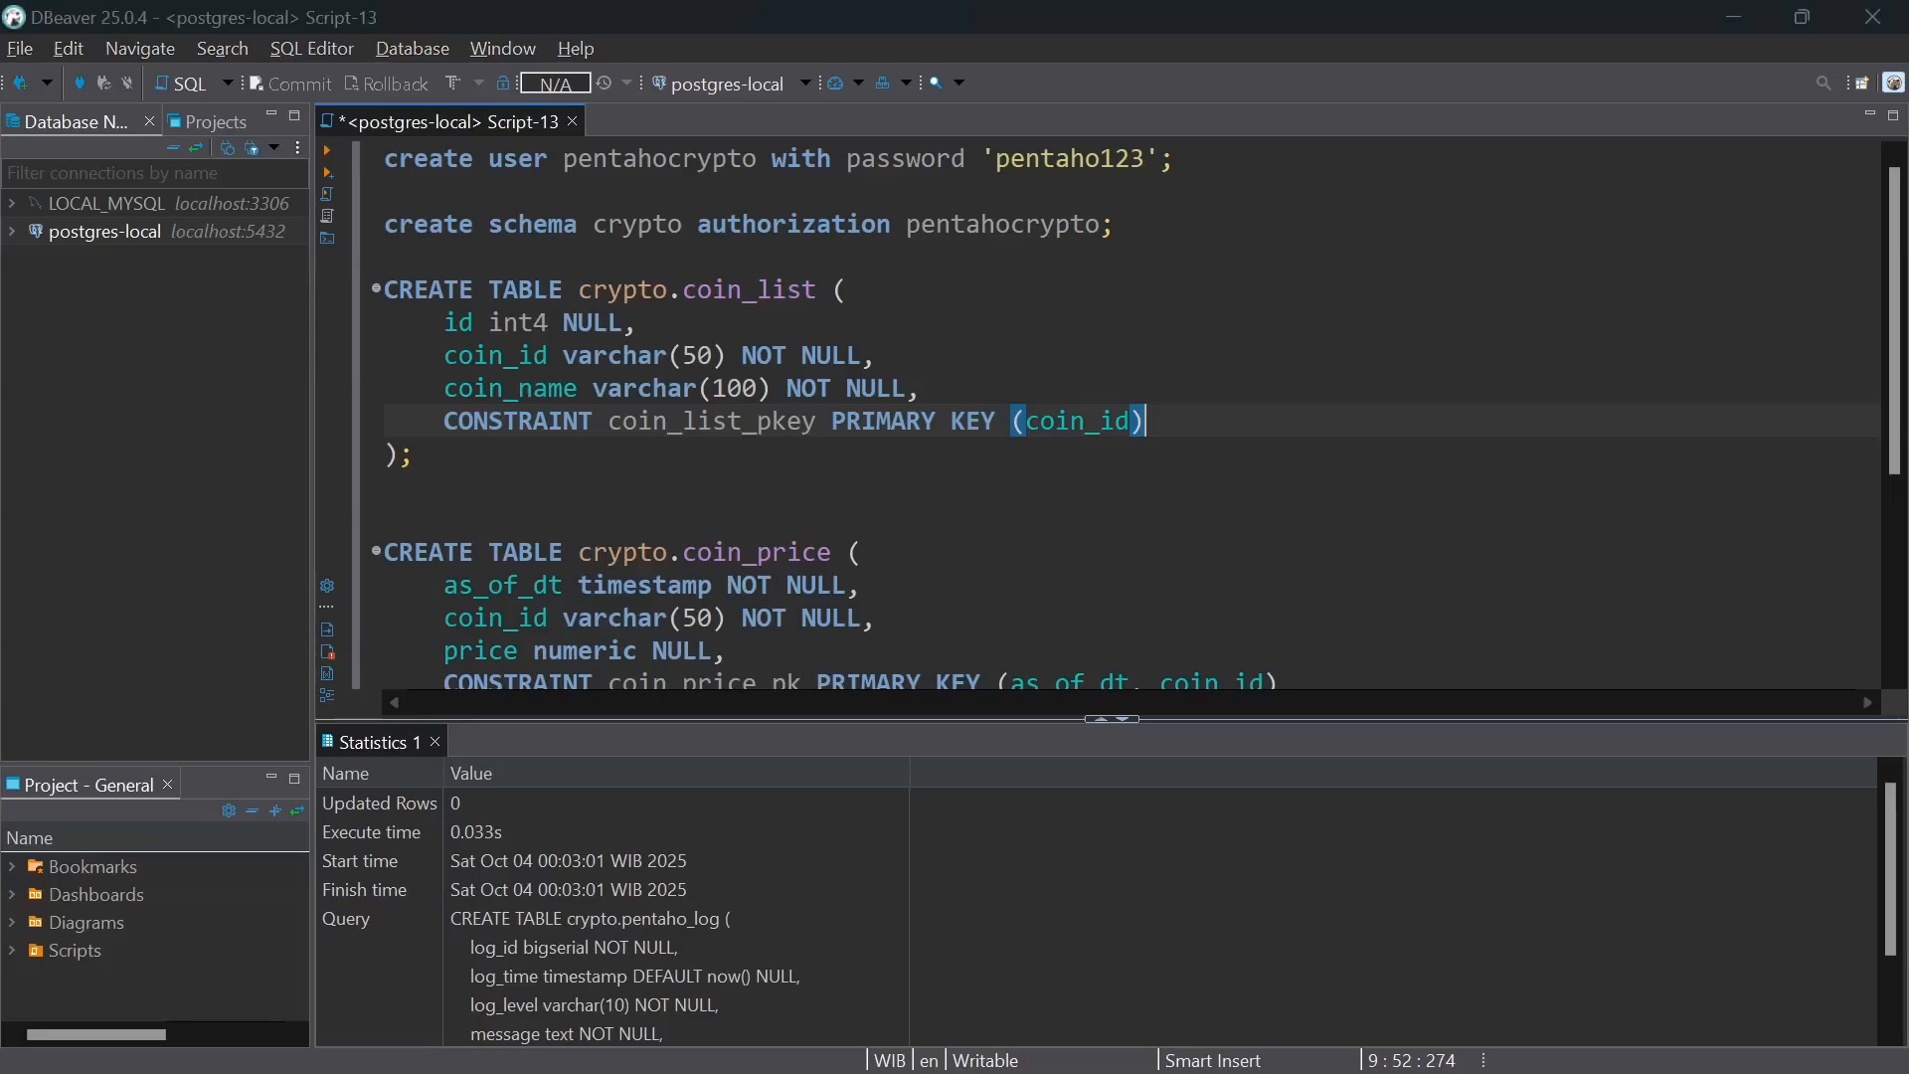
Switch back to Spoon, accept the CSV input settings, and connect CSV file input to Table output as the main output of step.
{"action": "key", "text": "alt+Tab"}
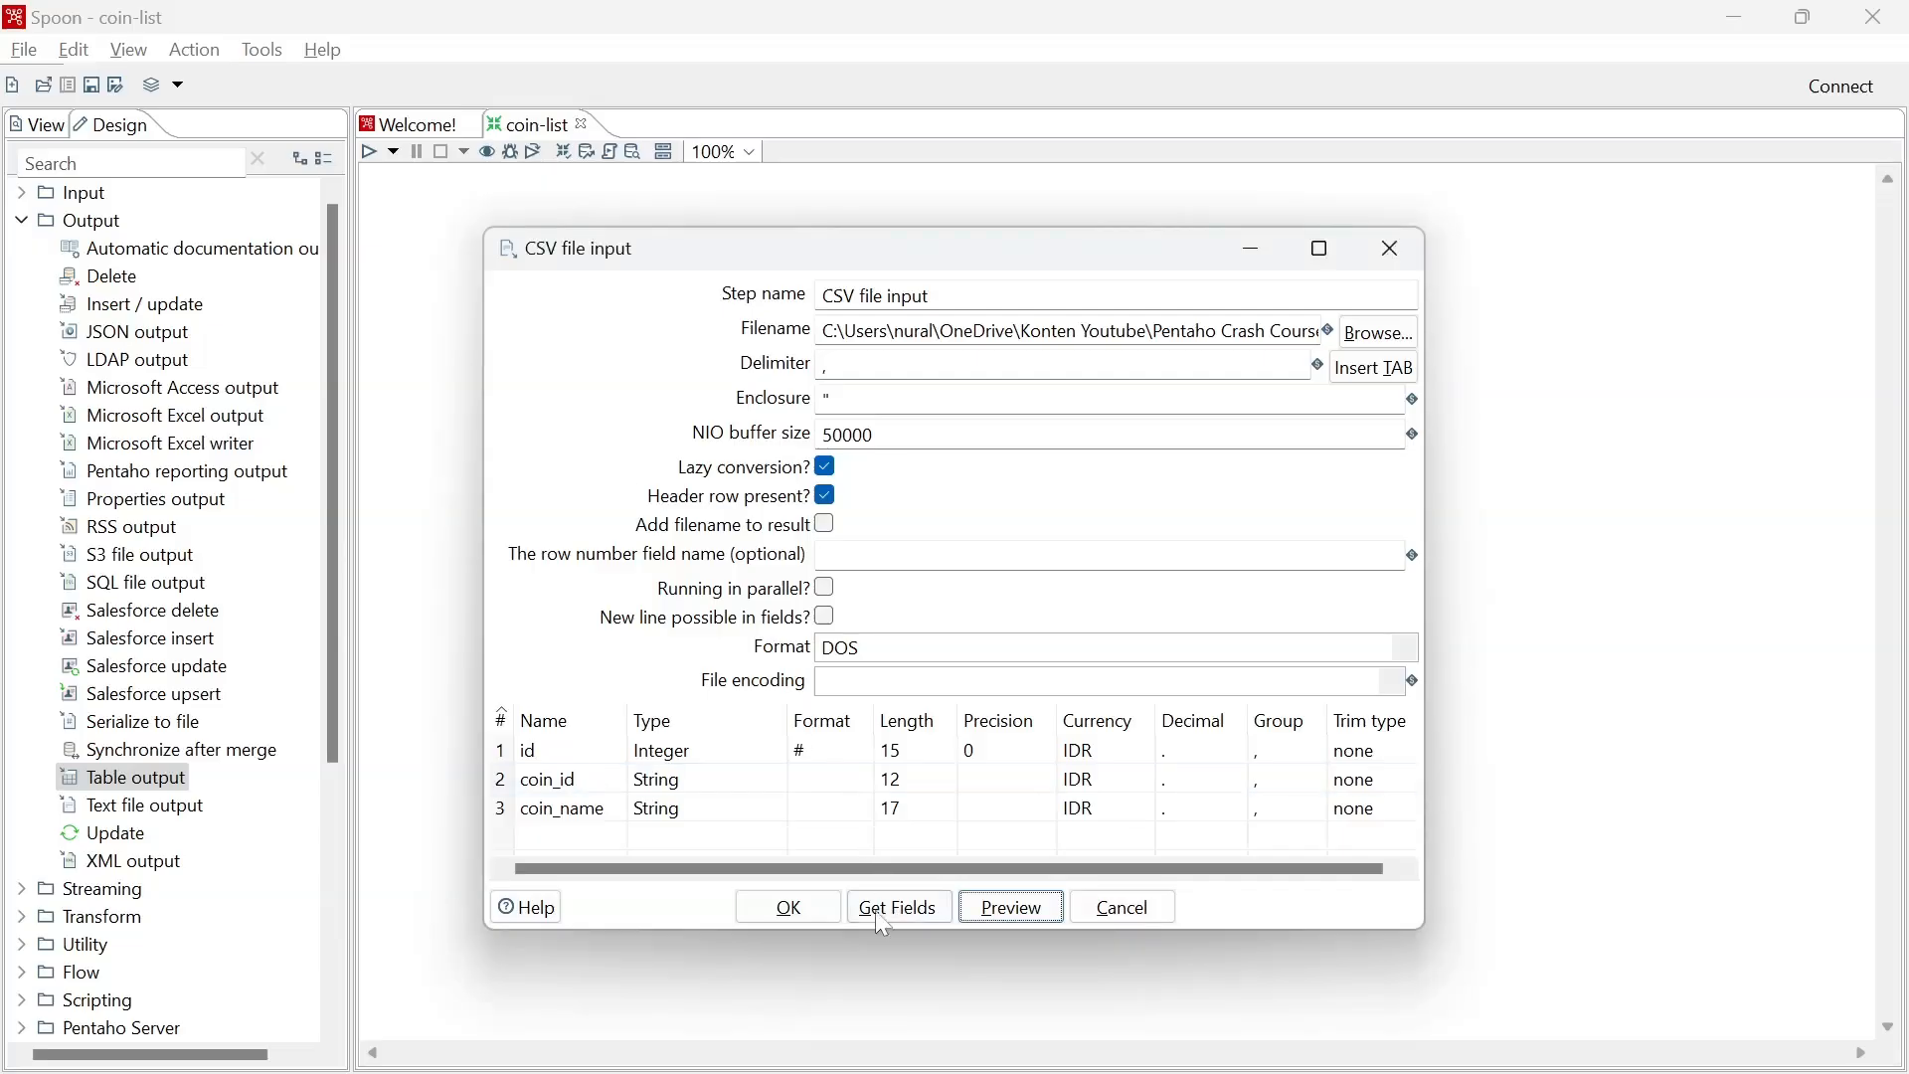
{"action": "left_click", "coordinate": [783, 912]}
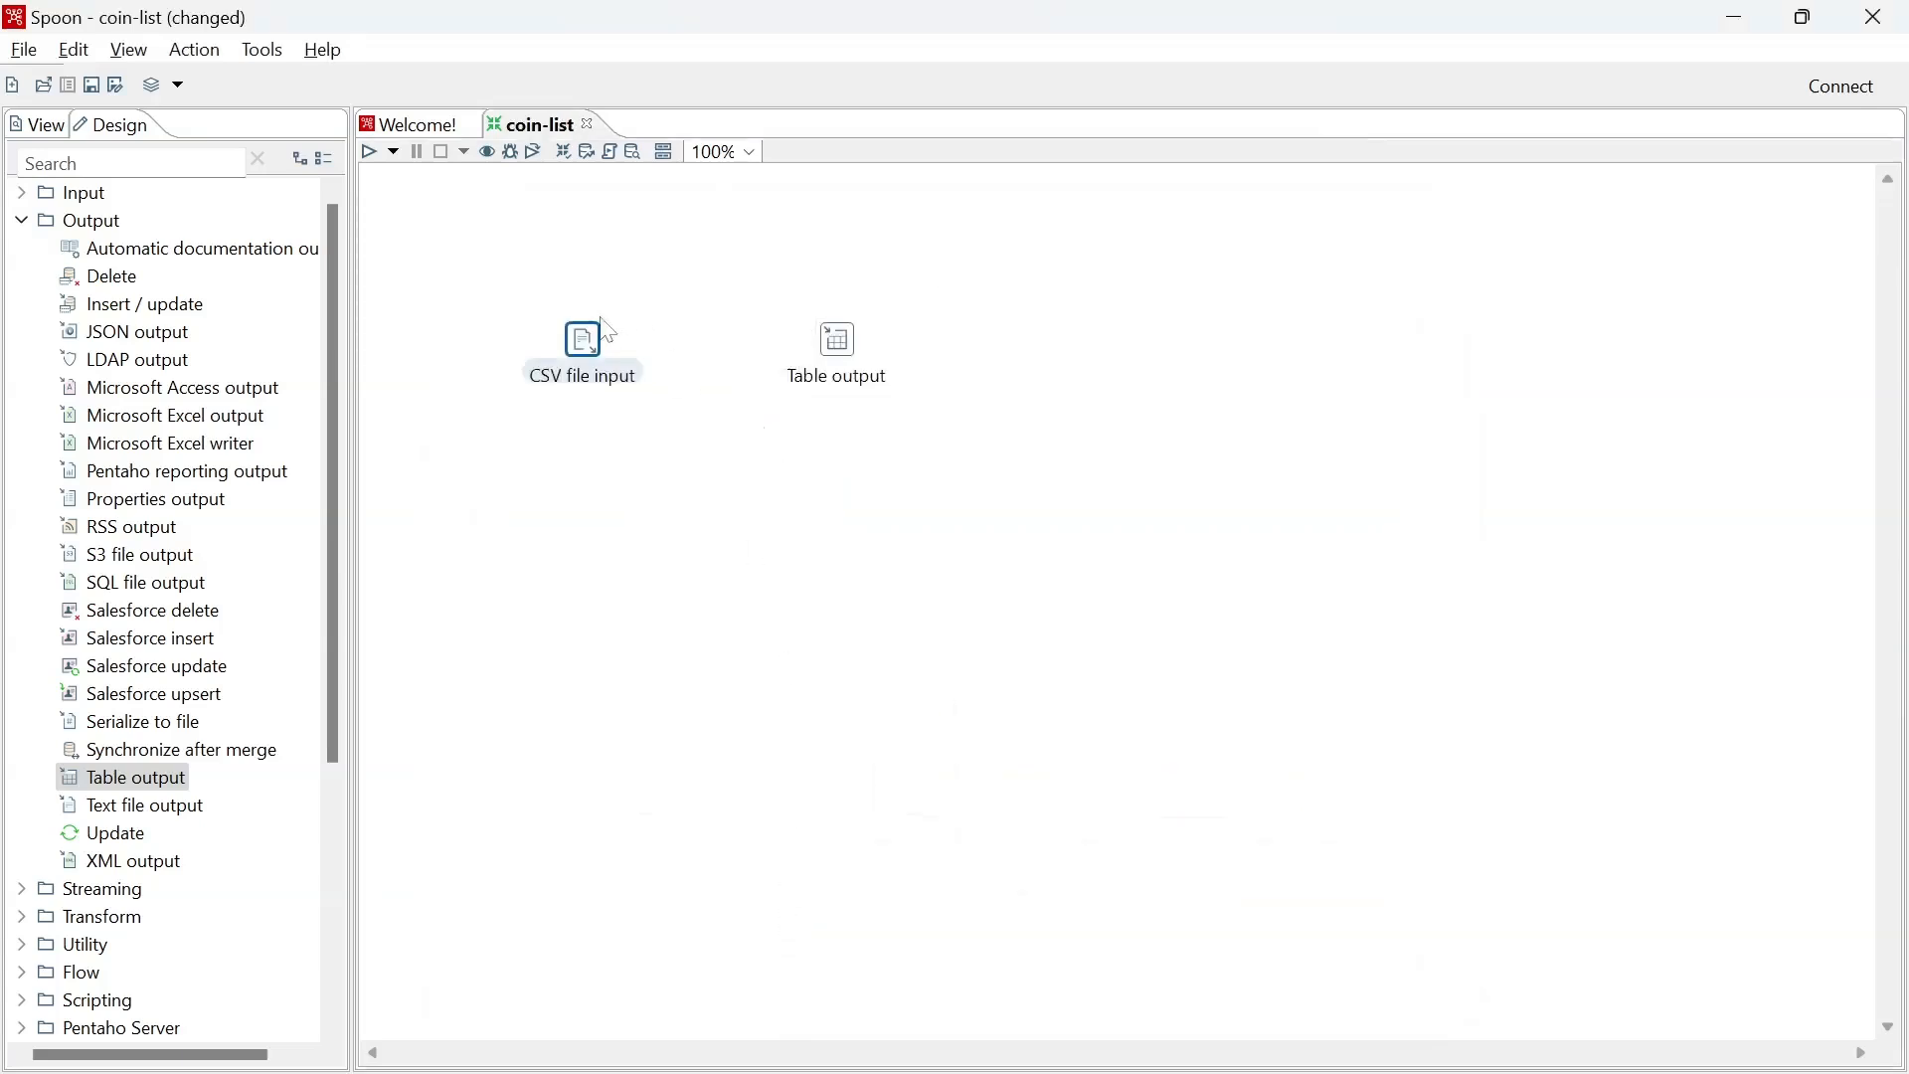
{"action": "mouse_move", "coordinate": [586, 356]}
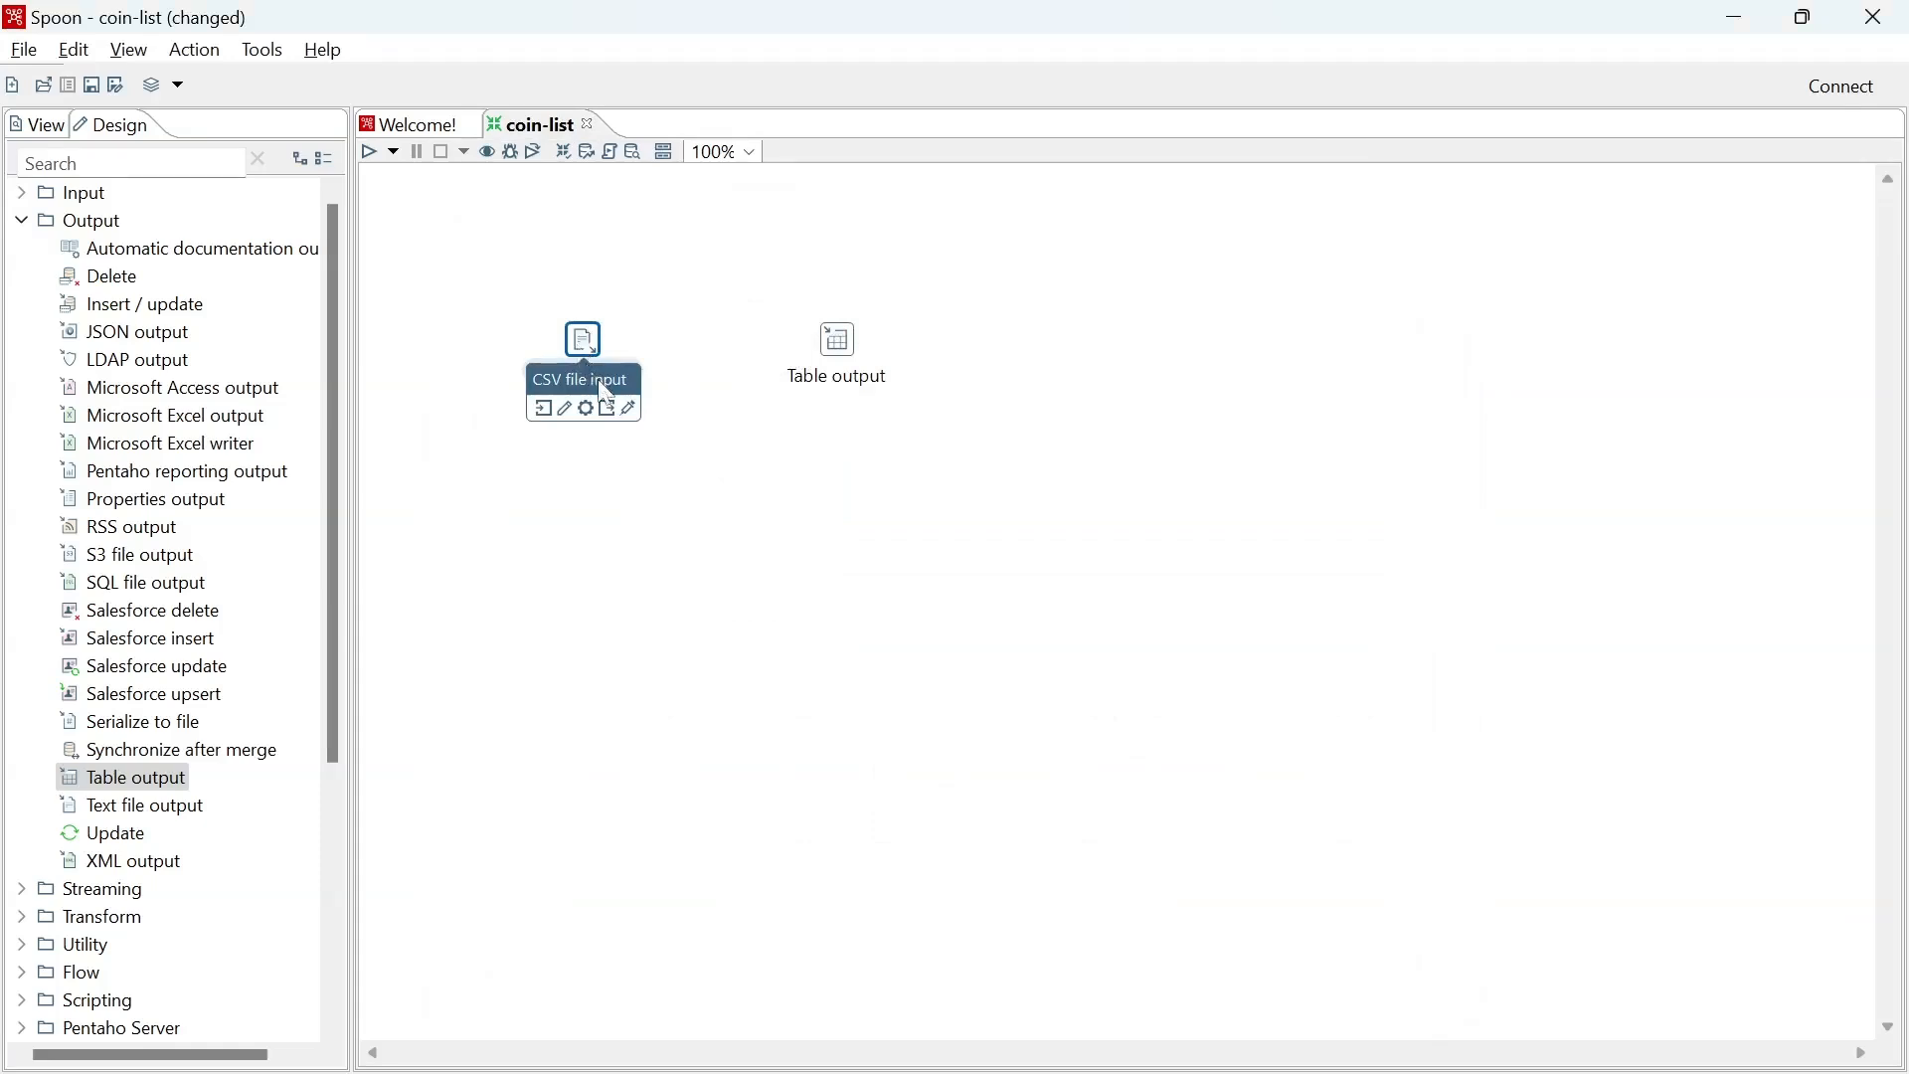
{"action": "left_click_drag", "start_coordinate": [610, 416], "coordinate": [843, 348]}
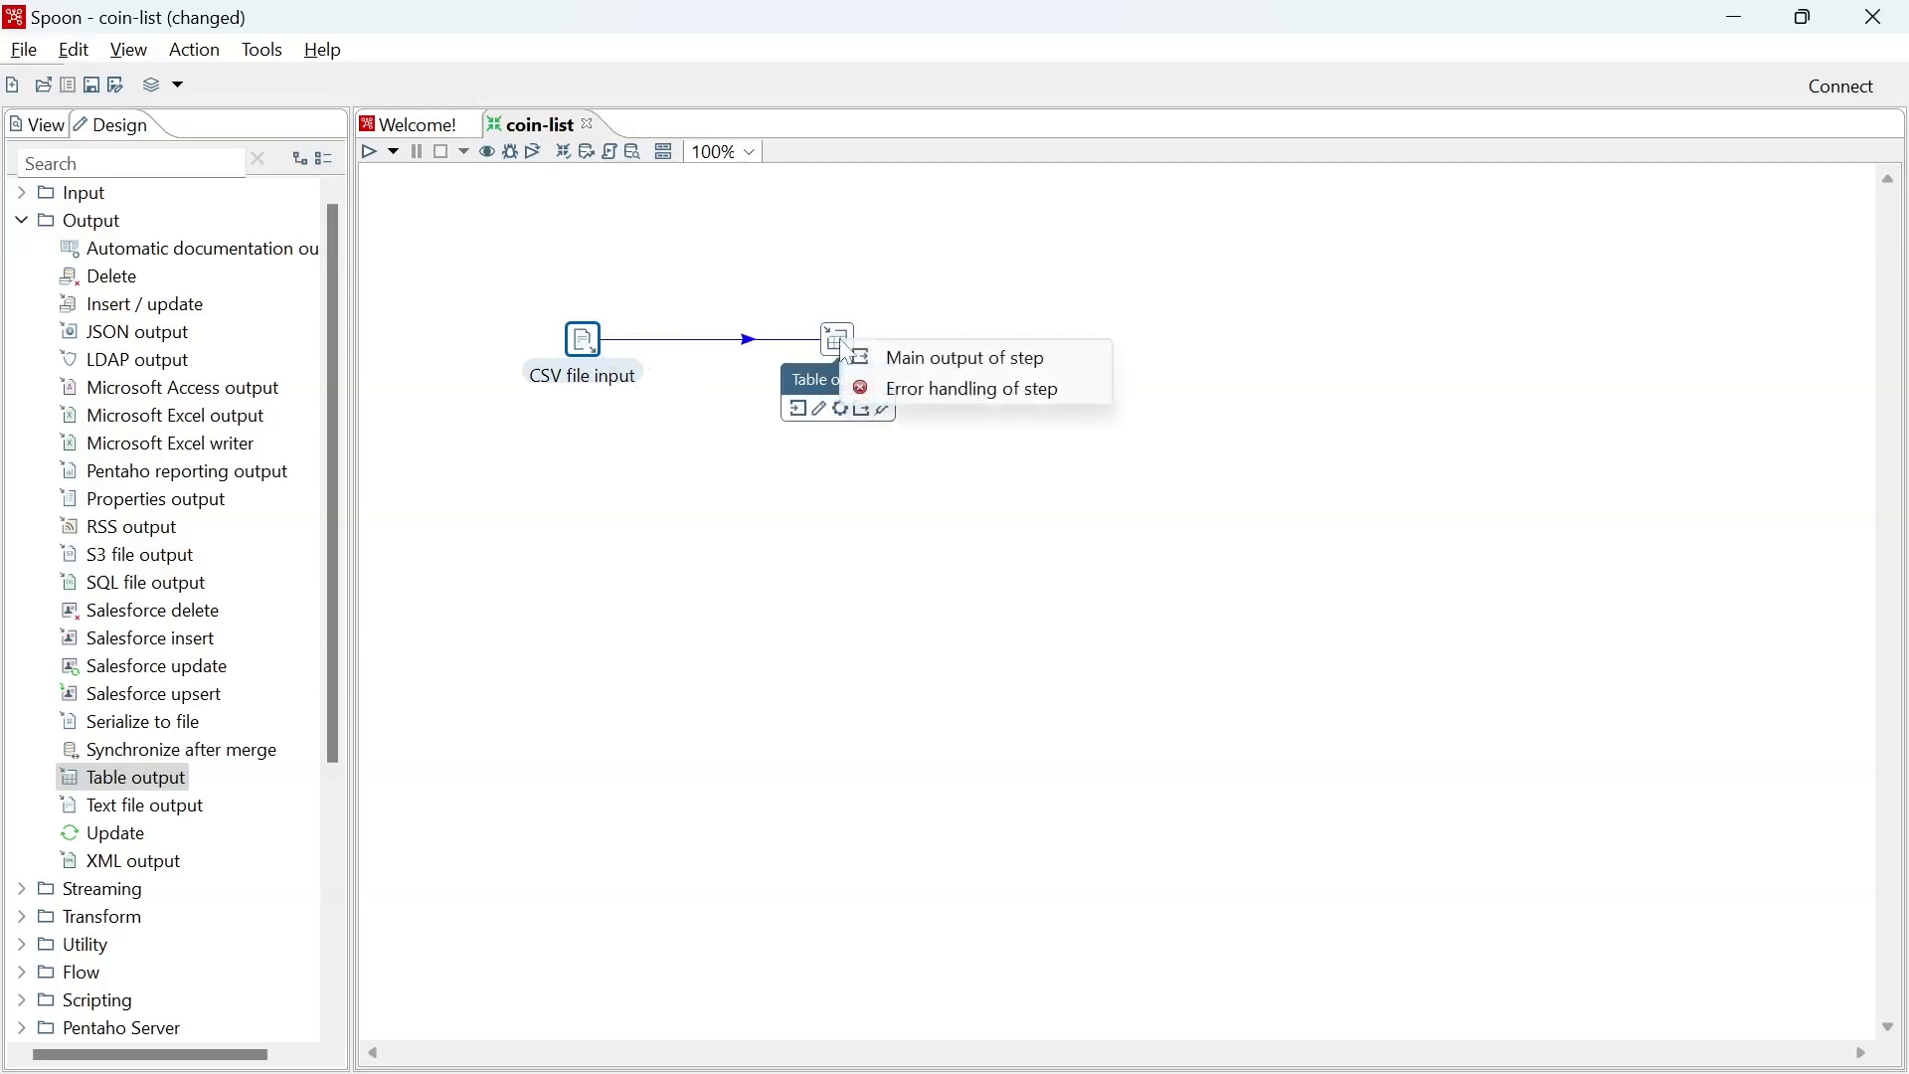
{"action": "left_click", "coordinate": [905, 366]}
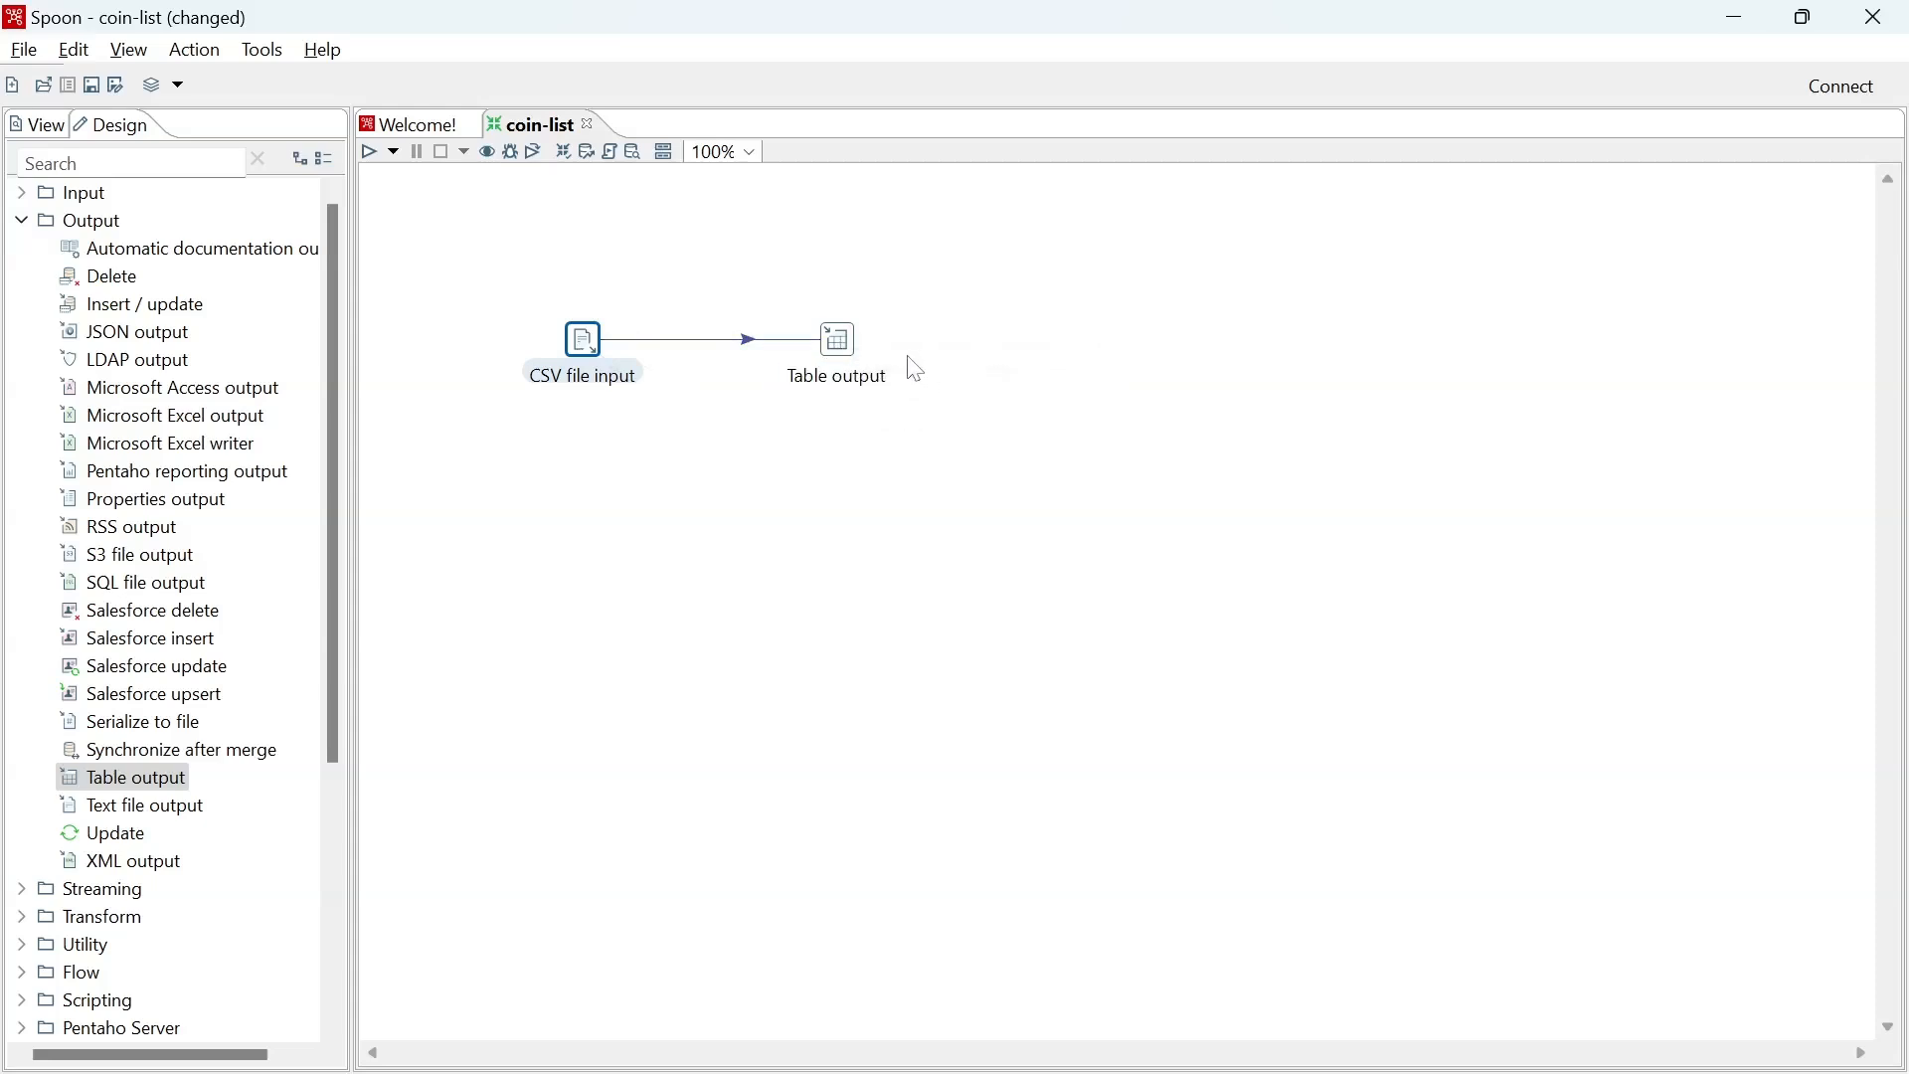
Set the Table output's connection to PostgreLocalhost and its target schema to crypto.
{"action": "double_click", "coordinate": [831, 343]}
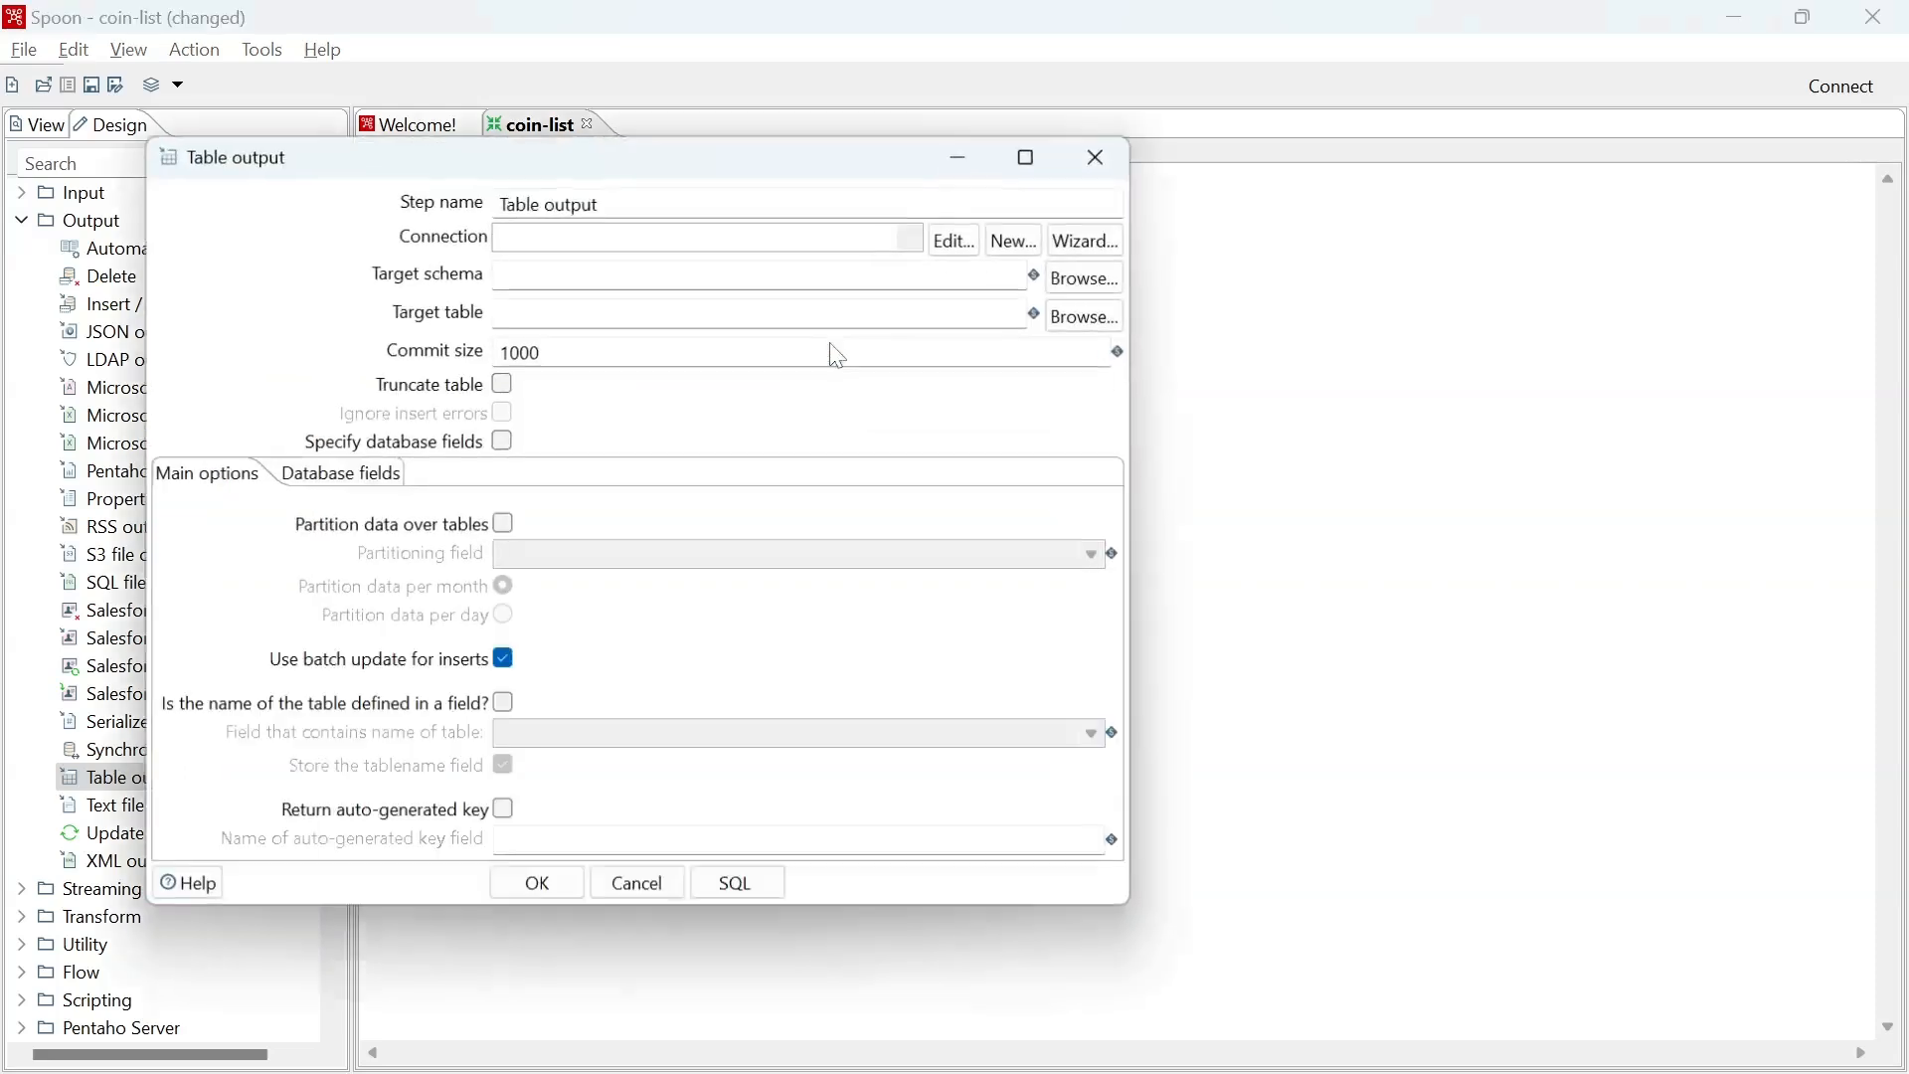
{"action": "left_click", "coordinate": [929, 249]}
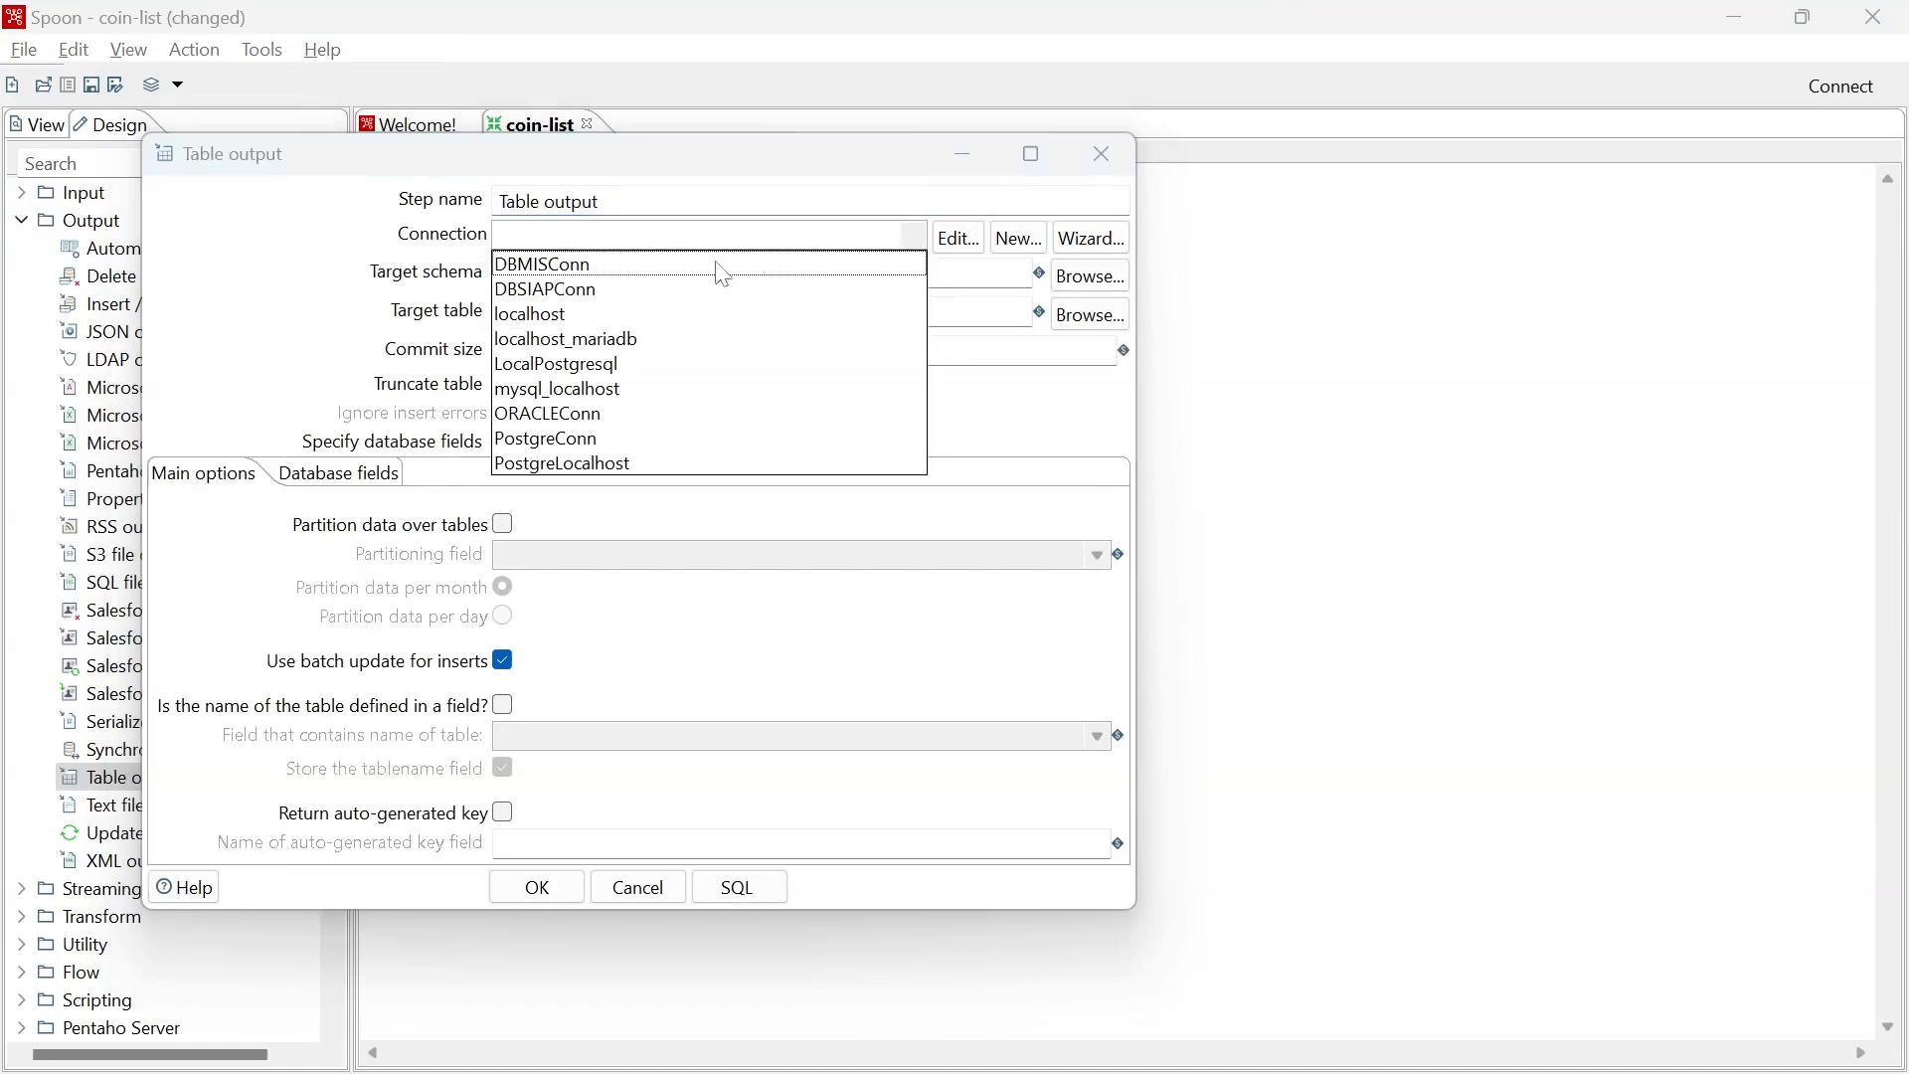
{"action": "left_click", "coordinate": [585, 465]}
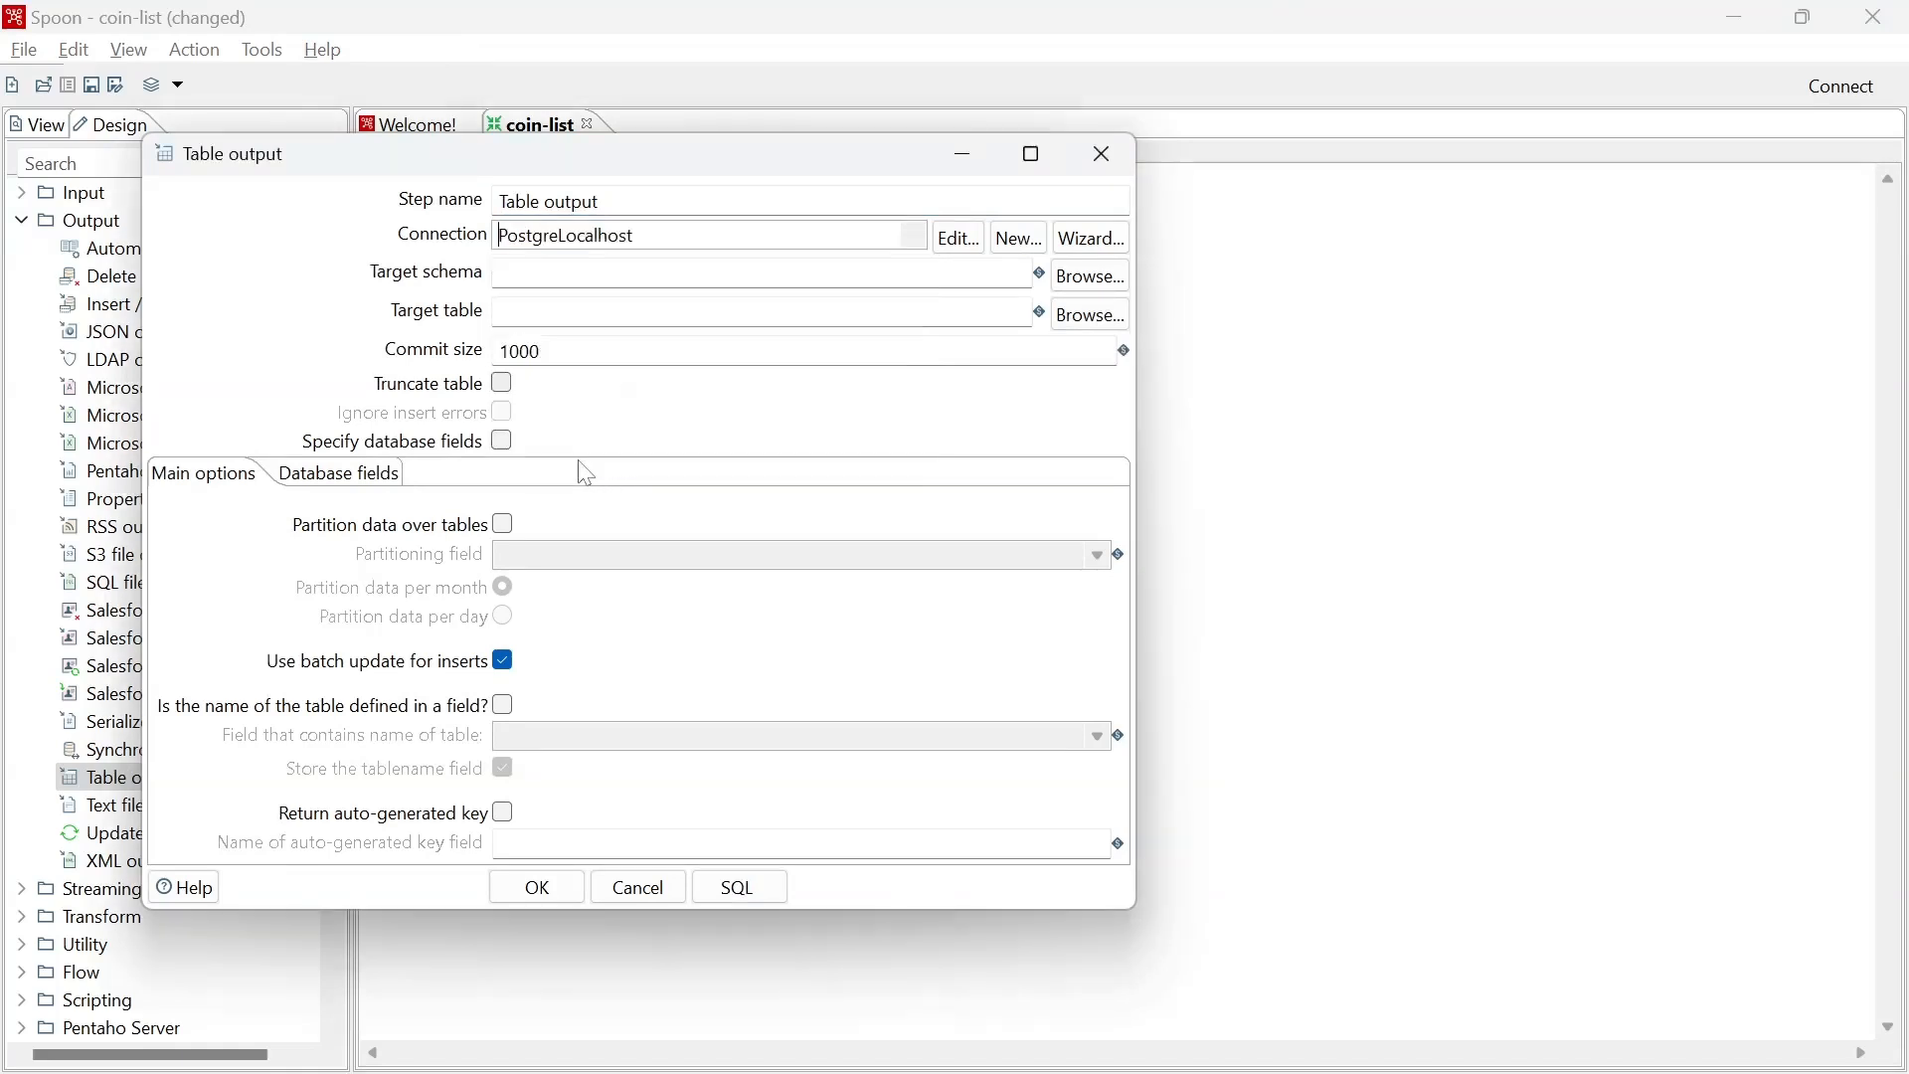
{"action": "left_click", "coordinate": [502, 272]}
{"action": "type", "text": "crypto"}
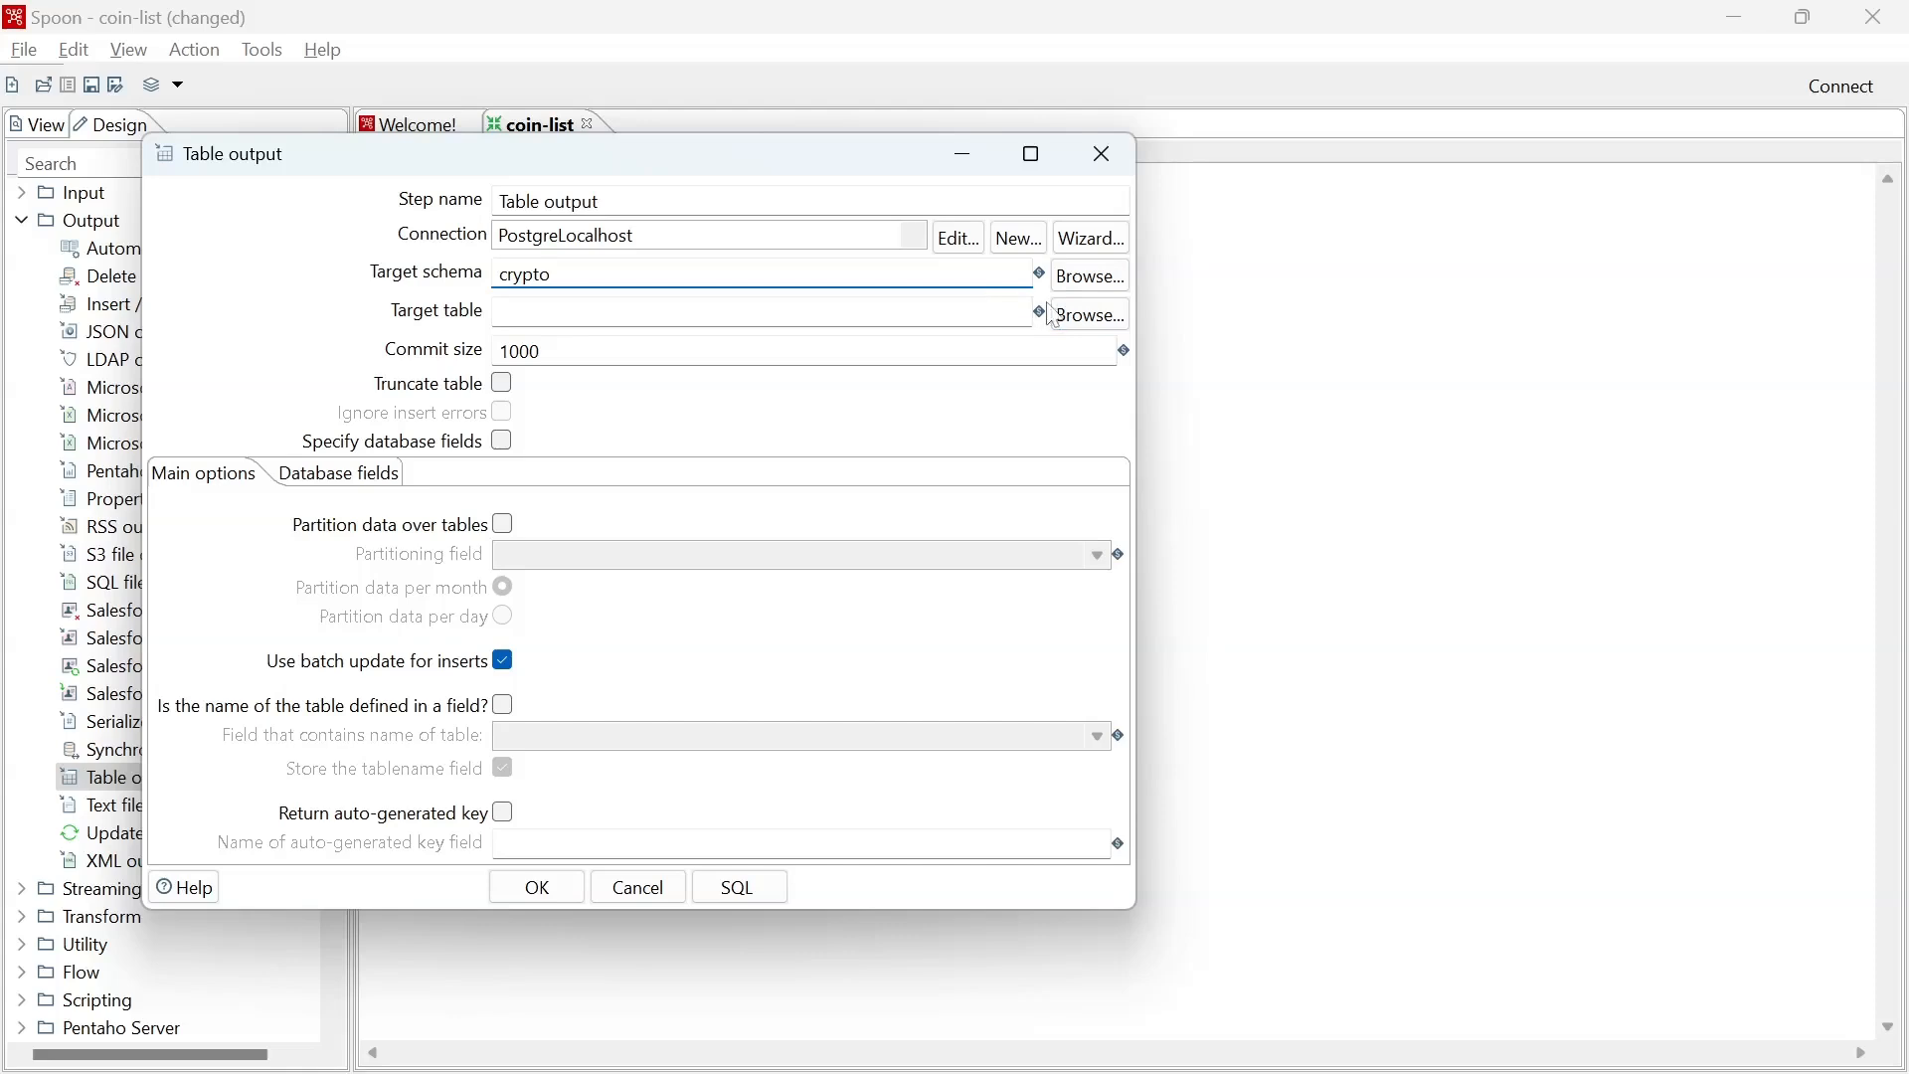
Browse the crypto schema and choose coin_list as the Table output's target table.
{"action": "left_click", "coordinate": [1086, 320]}
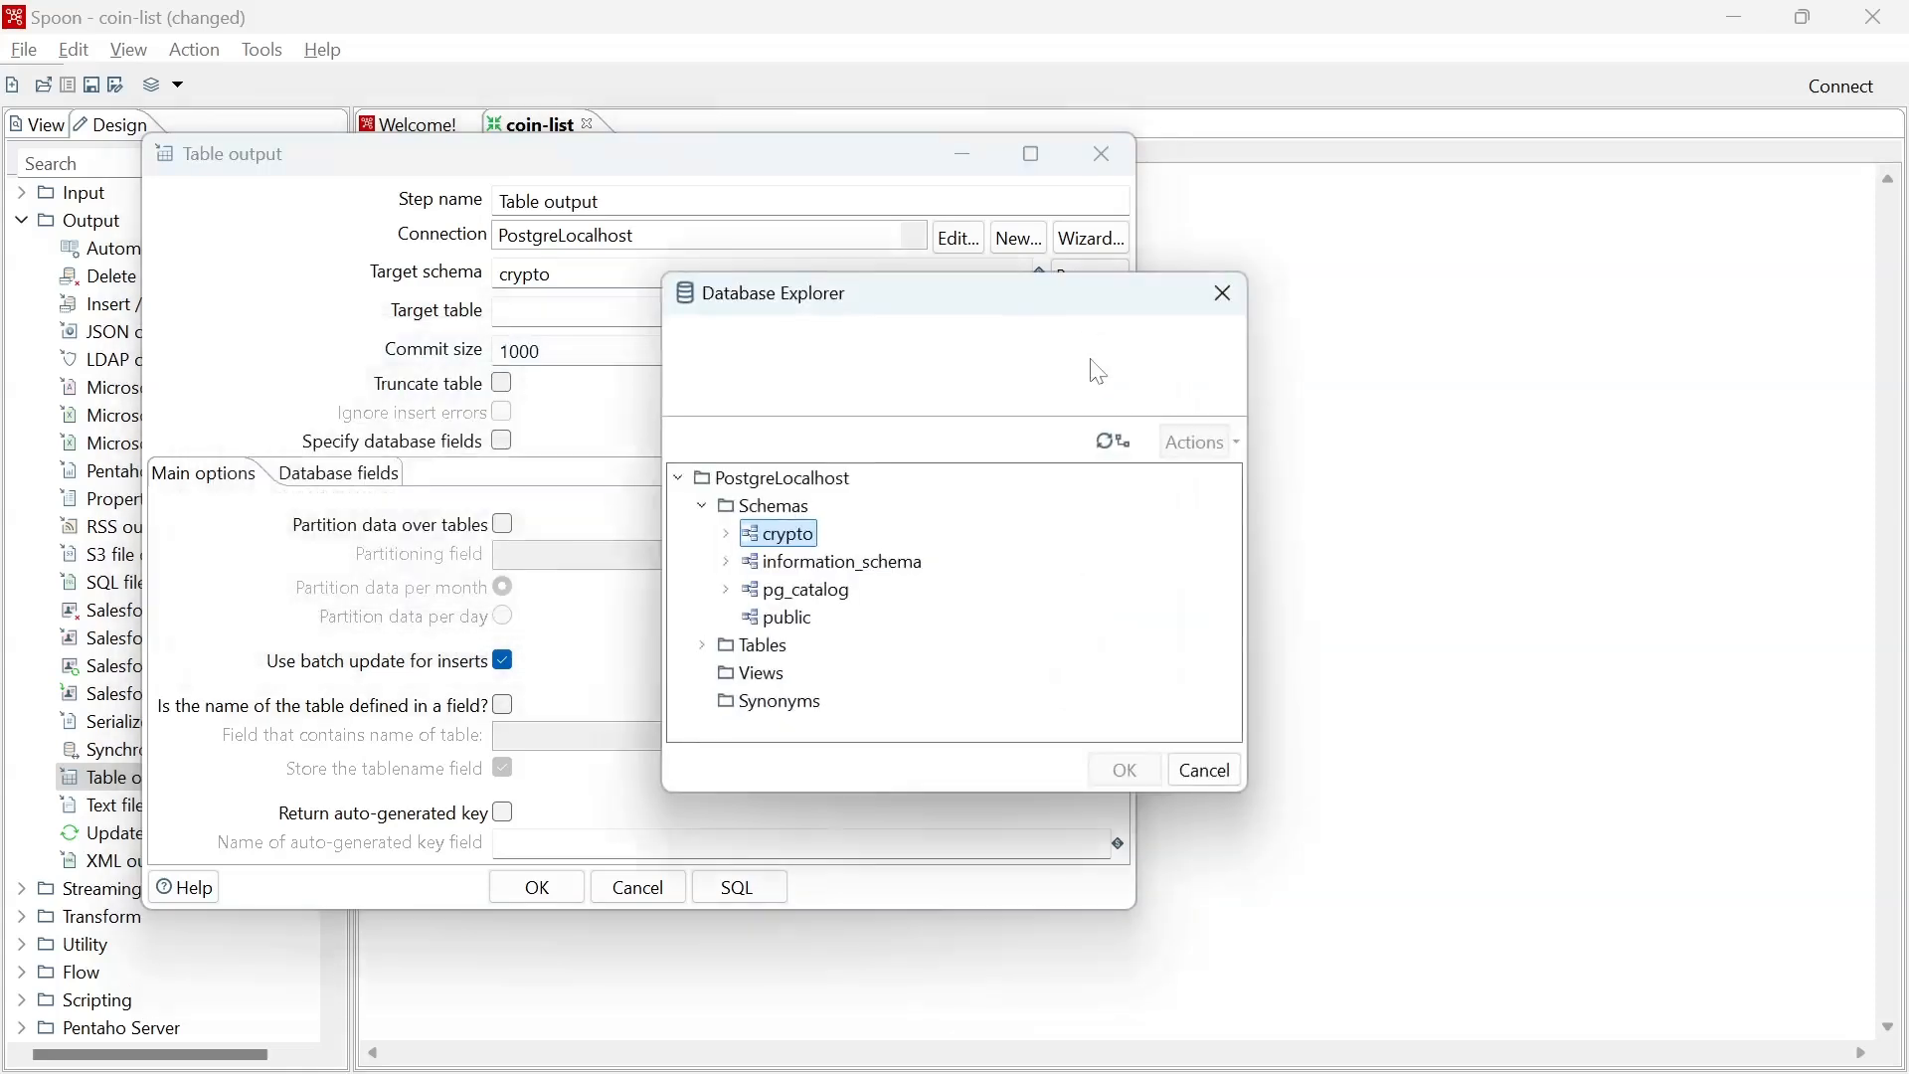
{"action": "left_click", "coordinate": [728, 535]}
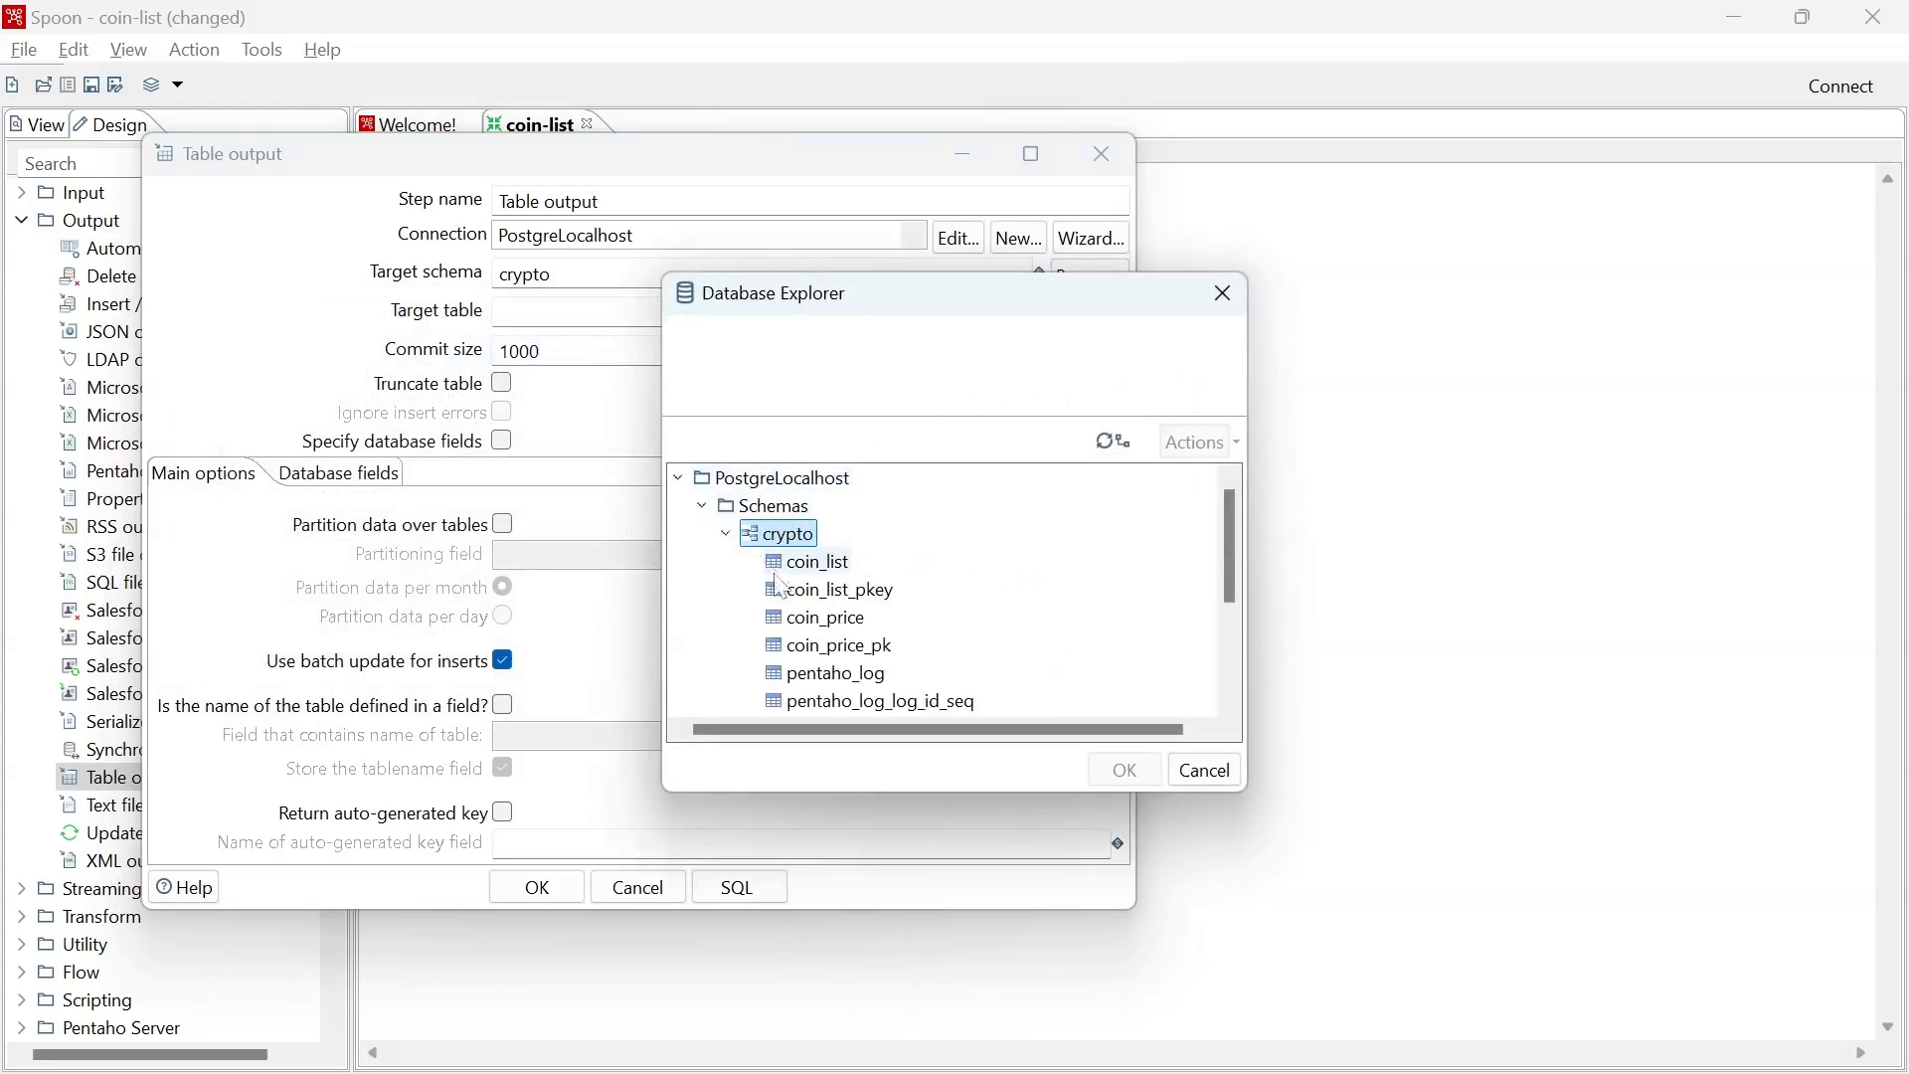
{"action": "scroll", "coordinate": [810, 629], "scroll_direction": "down", "scroll_amount": 1}
{"action": "scroll", "coordinate": [815, 627], "scroll_direction": "up", "scroll_amount": 1}
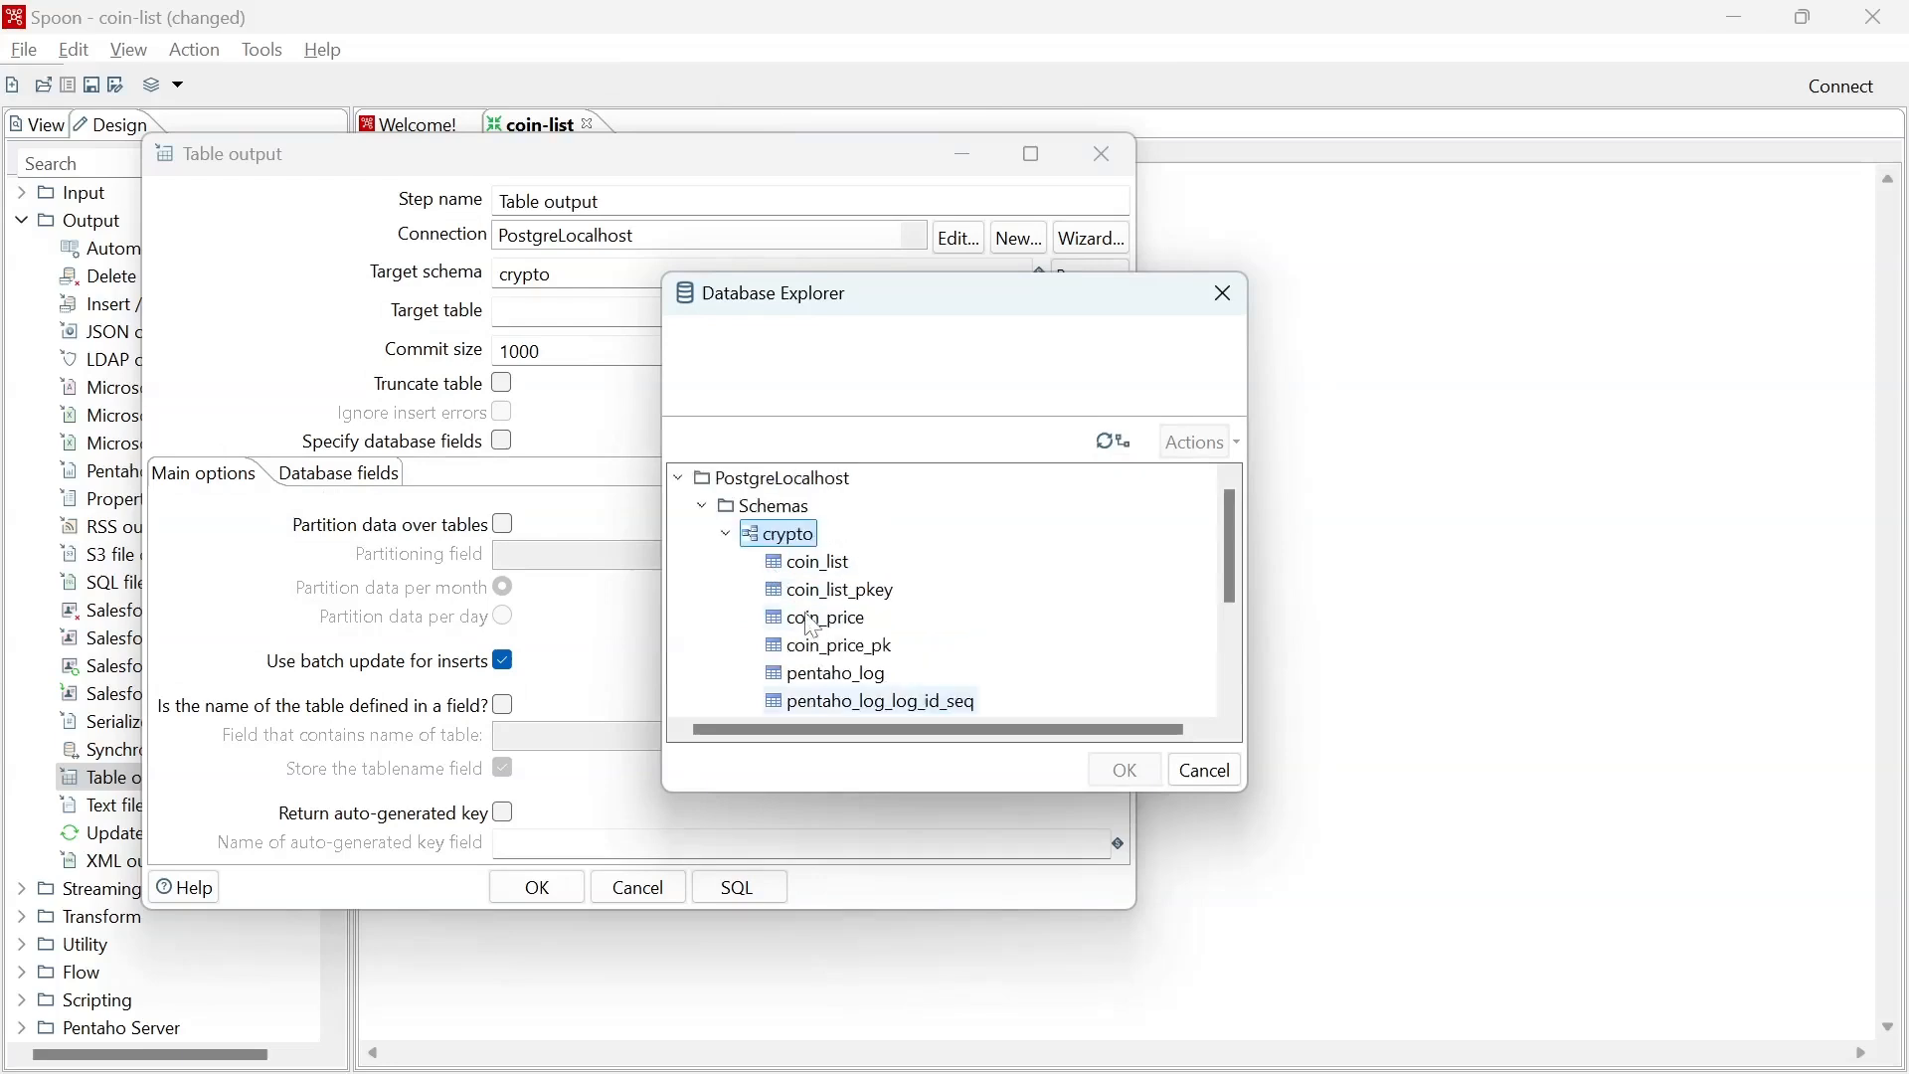
{"action": "left_click", "coordinate": [833, 566]}
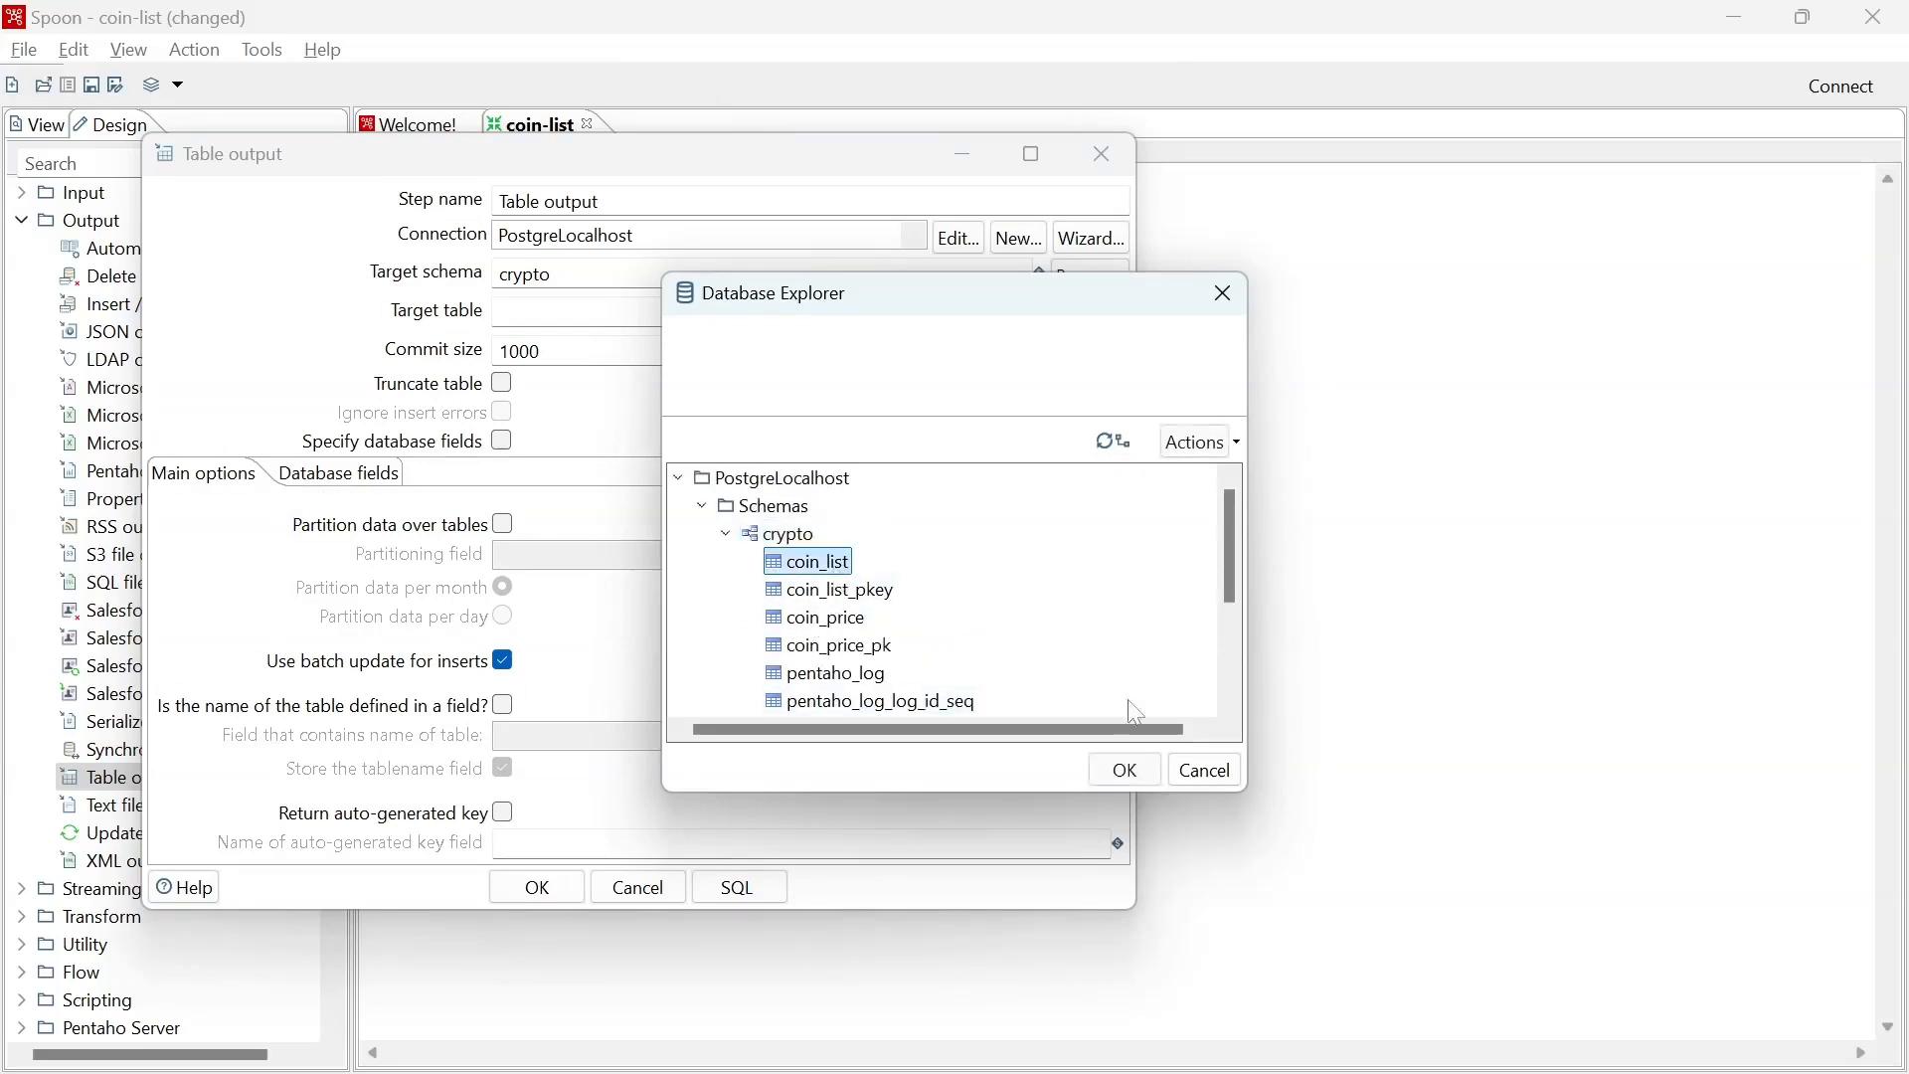
{"action": "left_click", "coordinate": [1127, 772]}
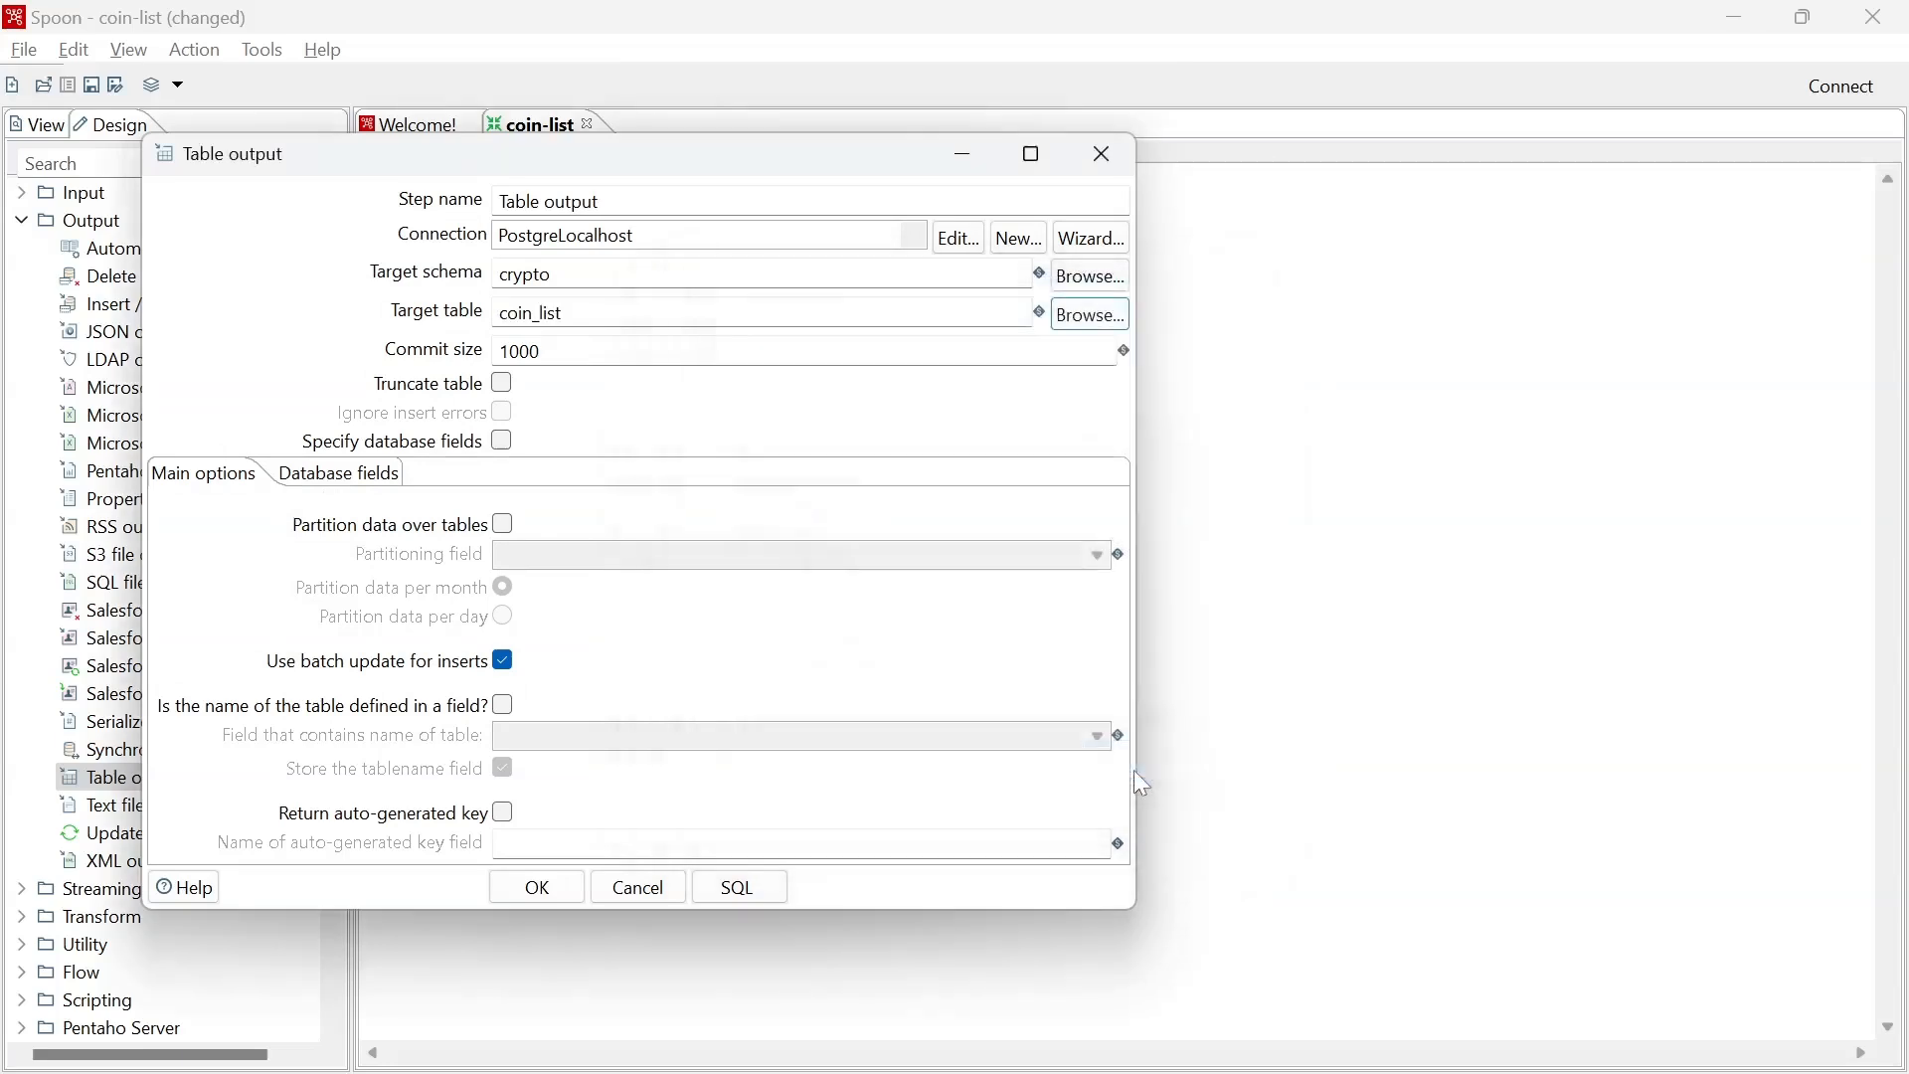
Specify database fields for the Table output without truncating the table, get the fields to insert, and accept the settings.
{"action": "left_click", "coordinate": [506, 386]}
{"action": "left_click", "coordinate": [504, 388]}
{"action": "left_click", "coordinate": [509, 445]}
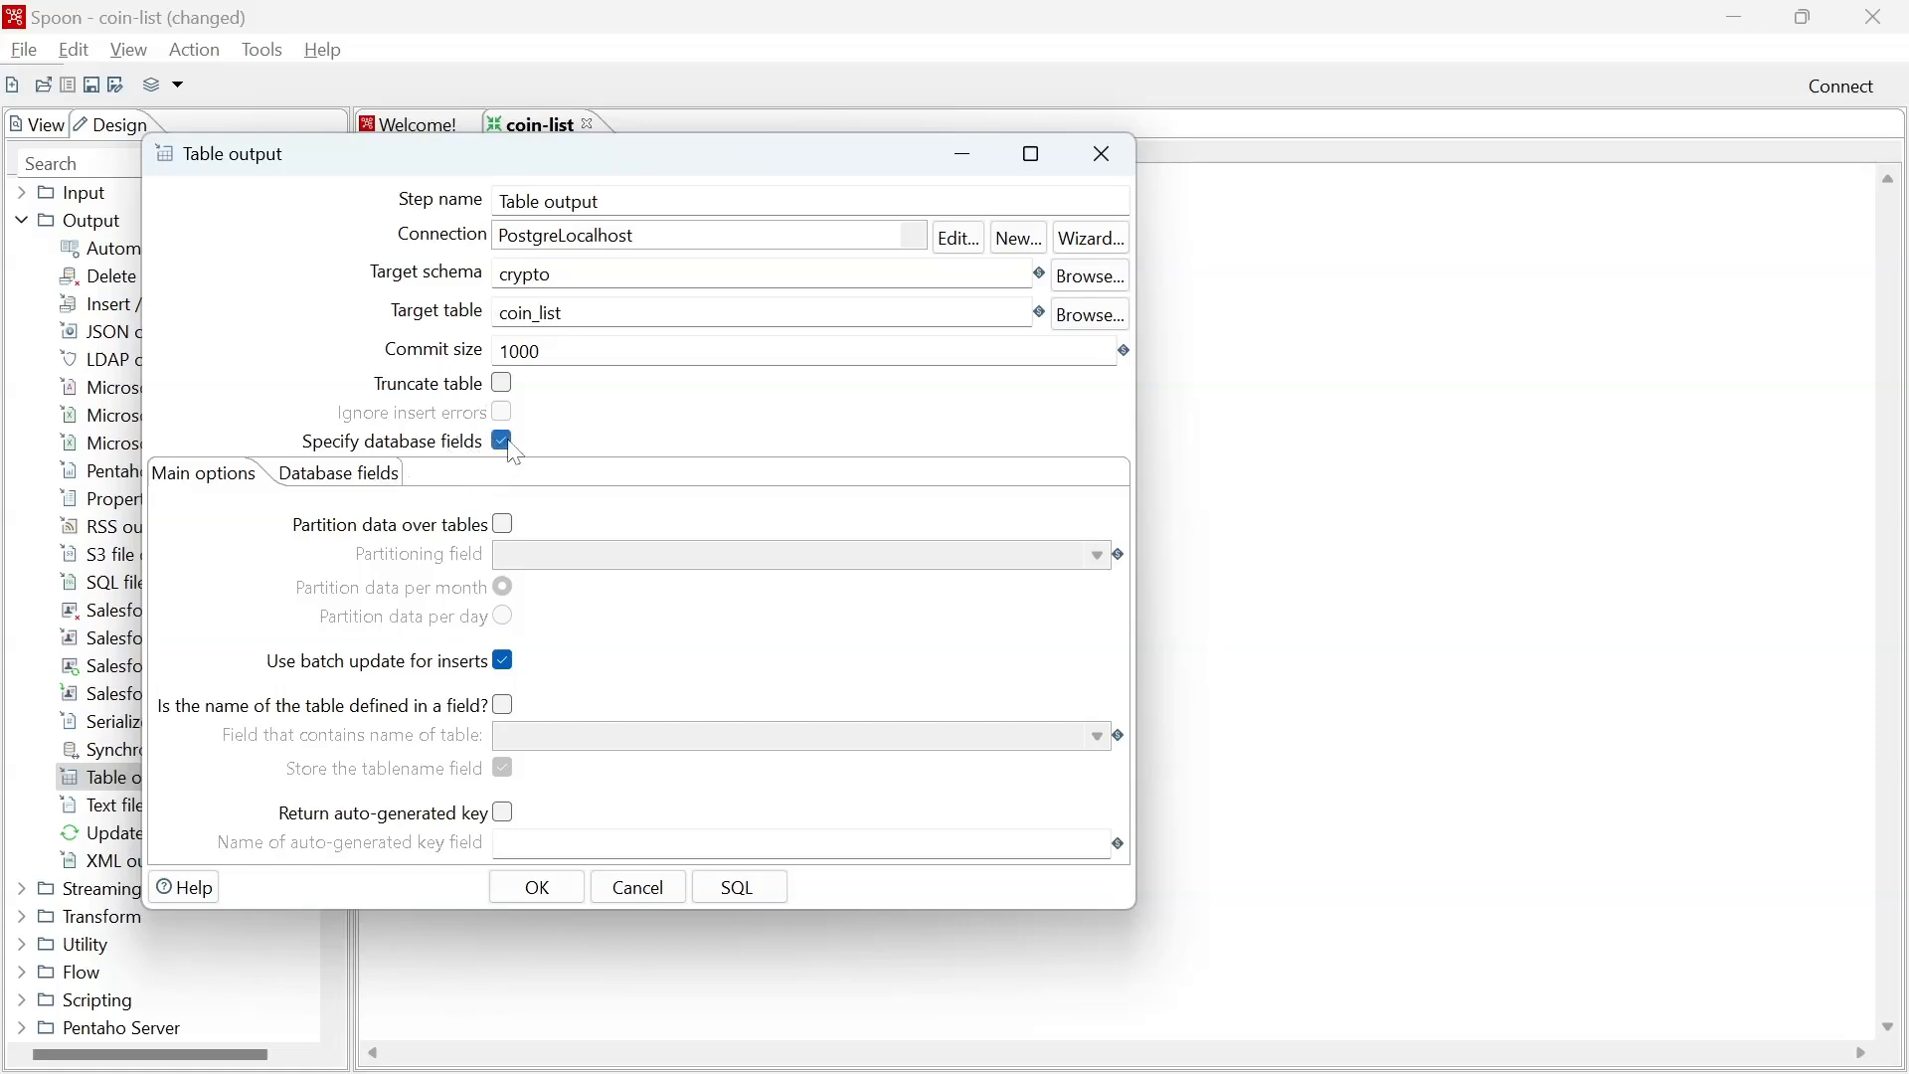
{"action": "left_click", "coordinate": [336, 481]}
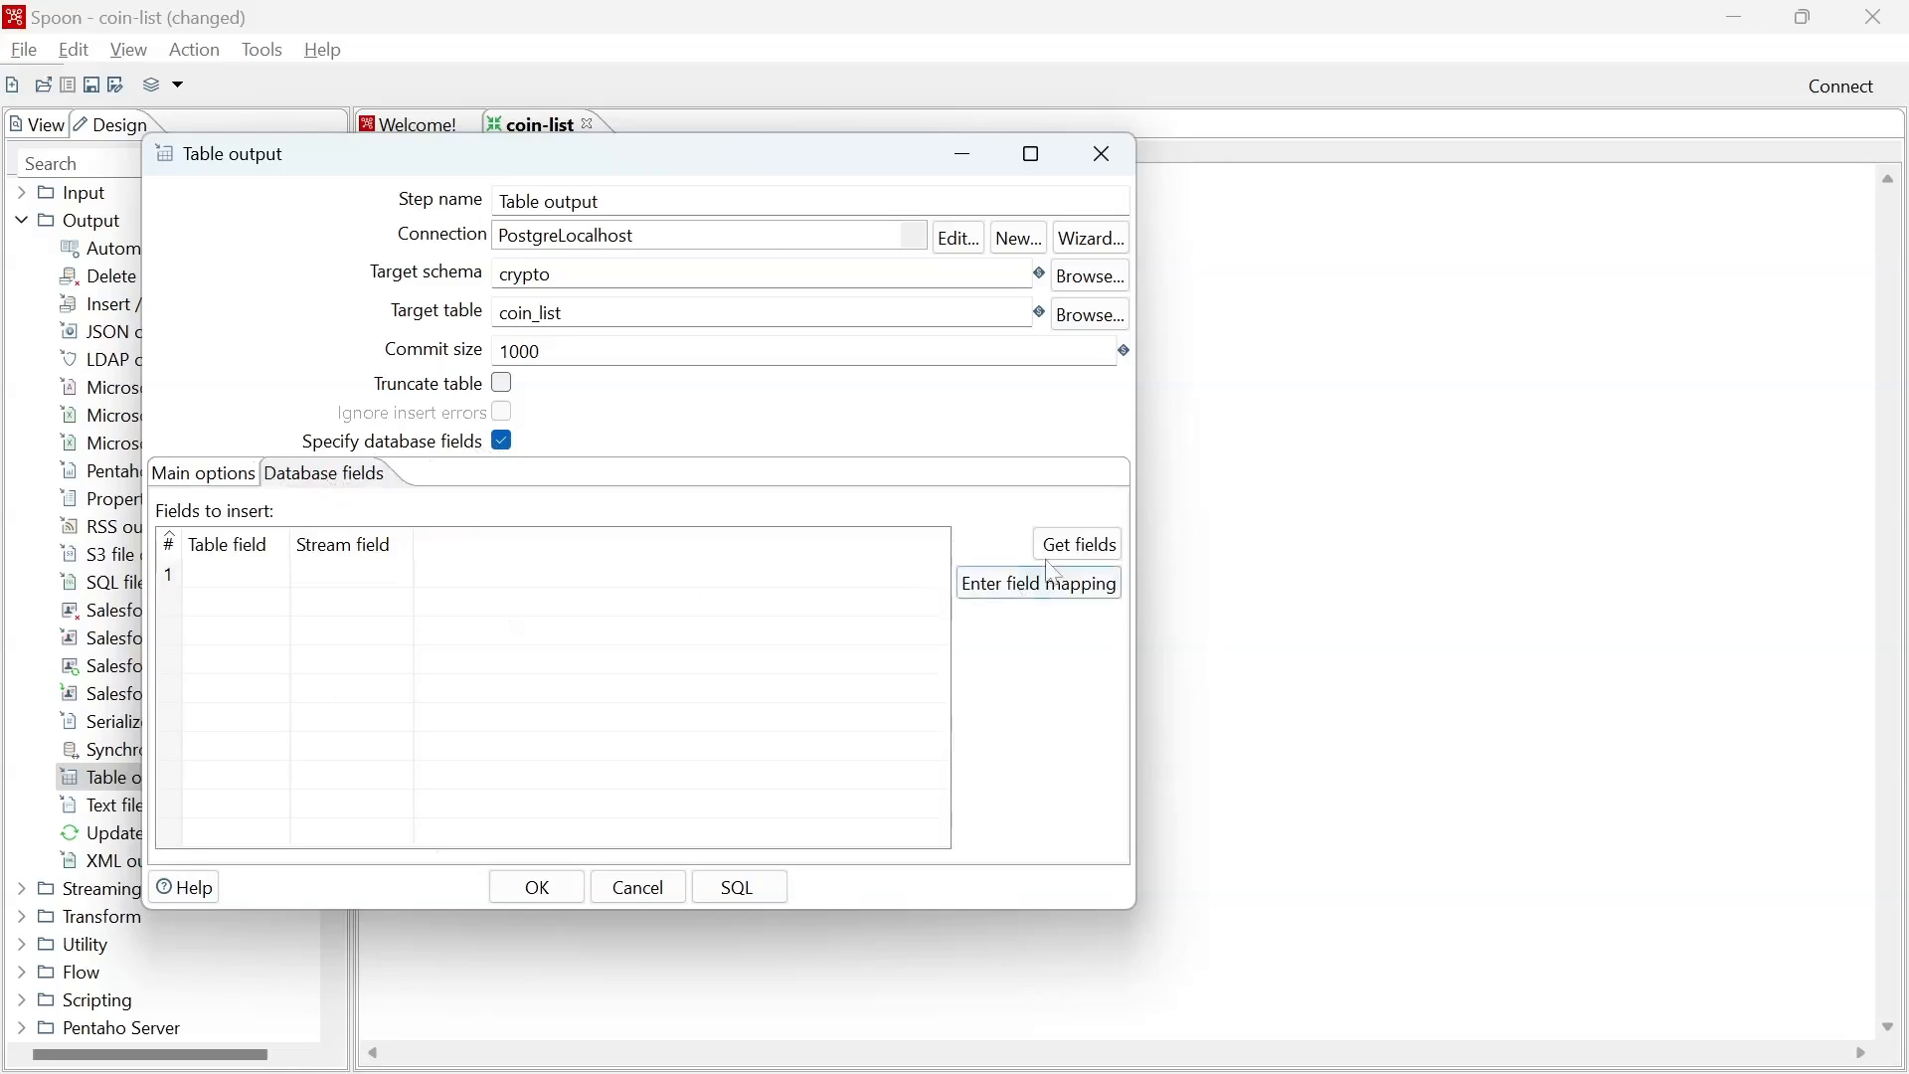
{"action": "left_click", "coordinate": [1079, 546]}
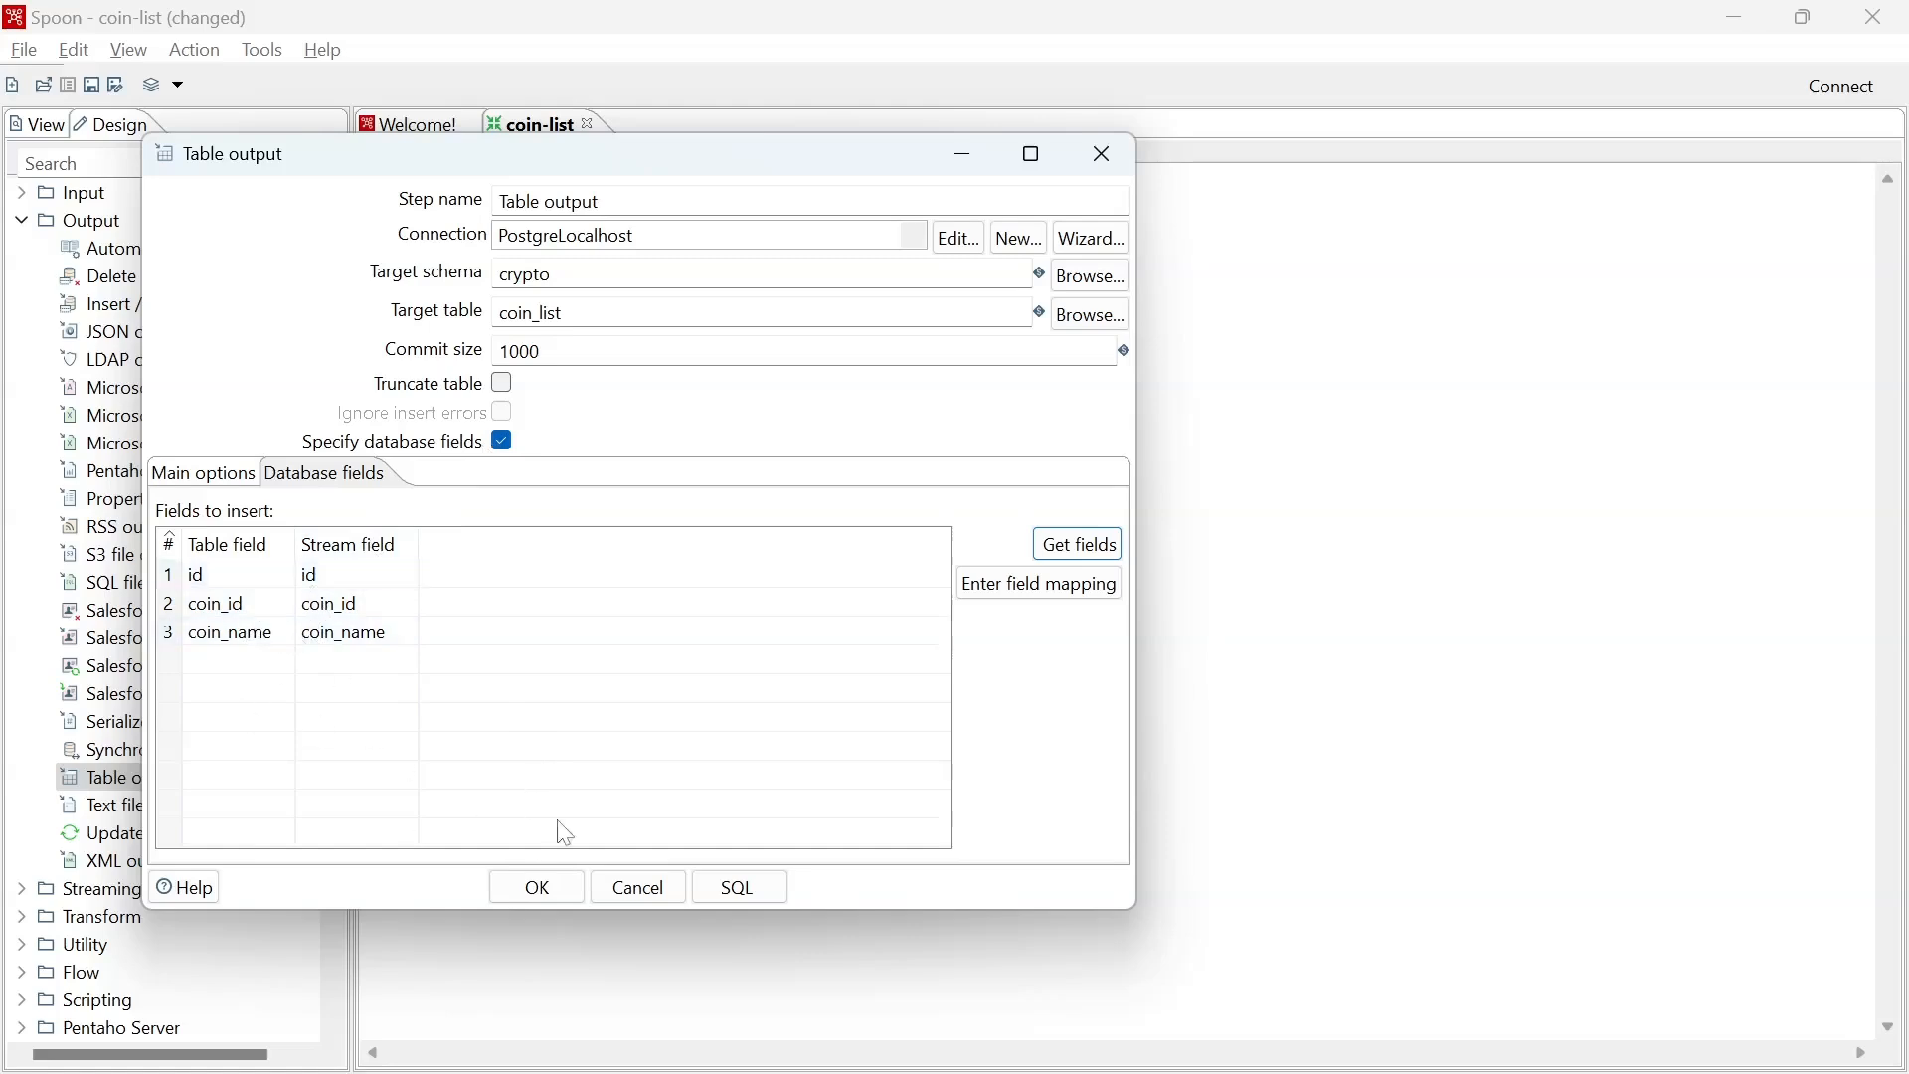
{"action": "left_click", "coordinate": [559, 883]}
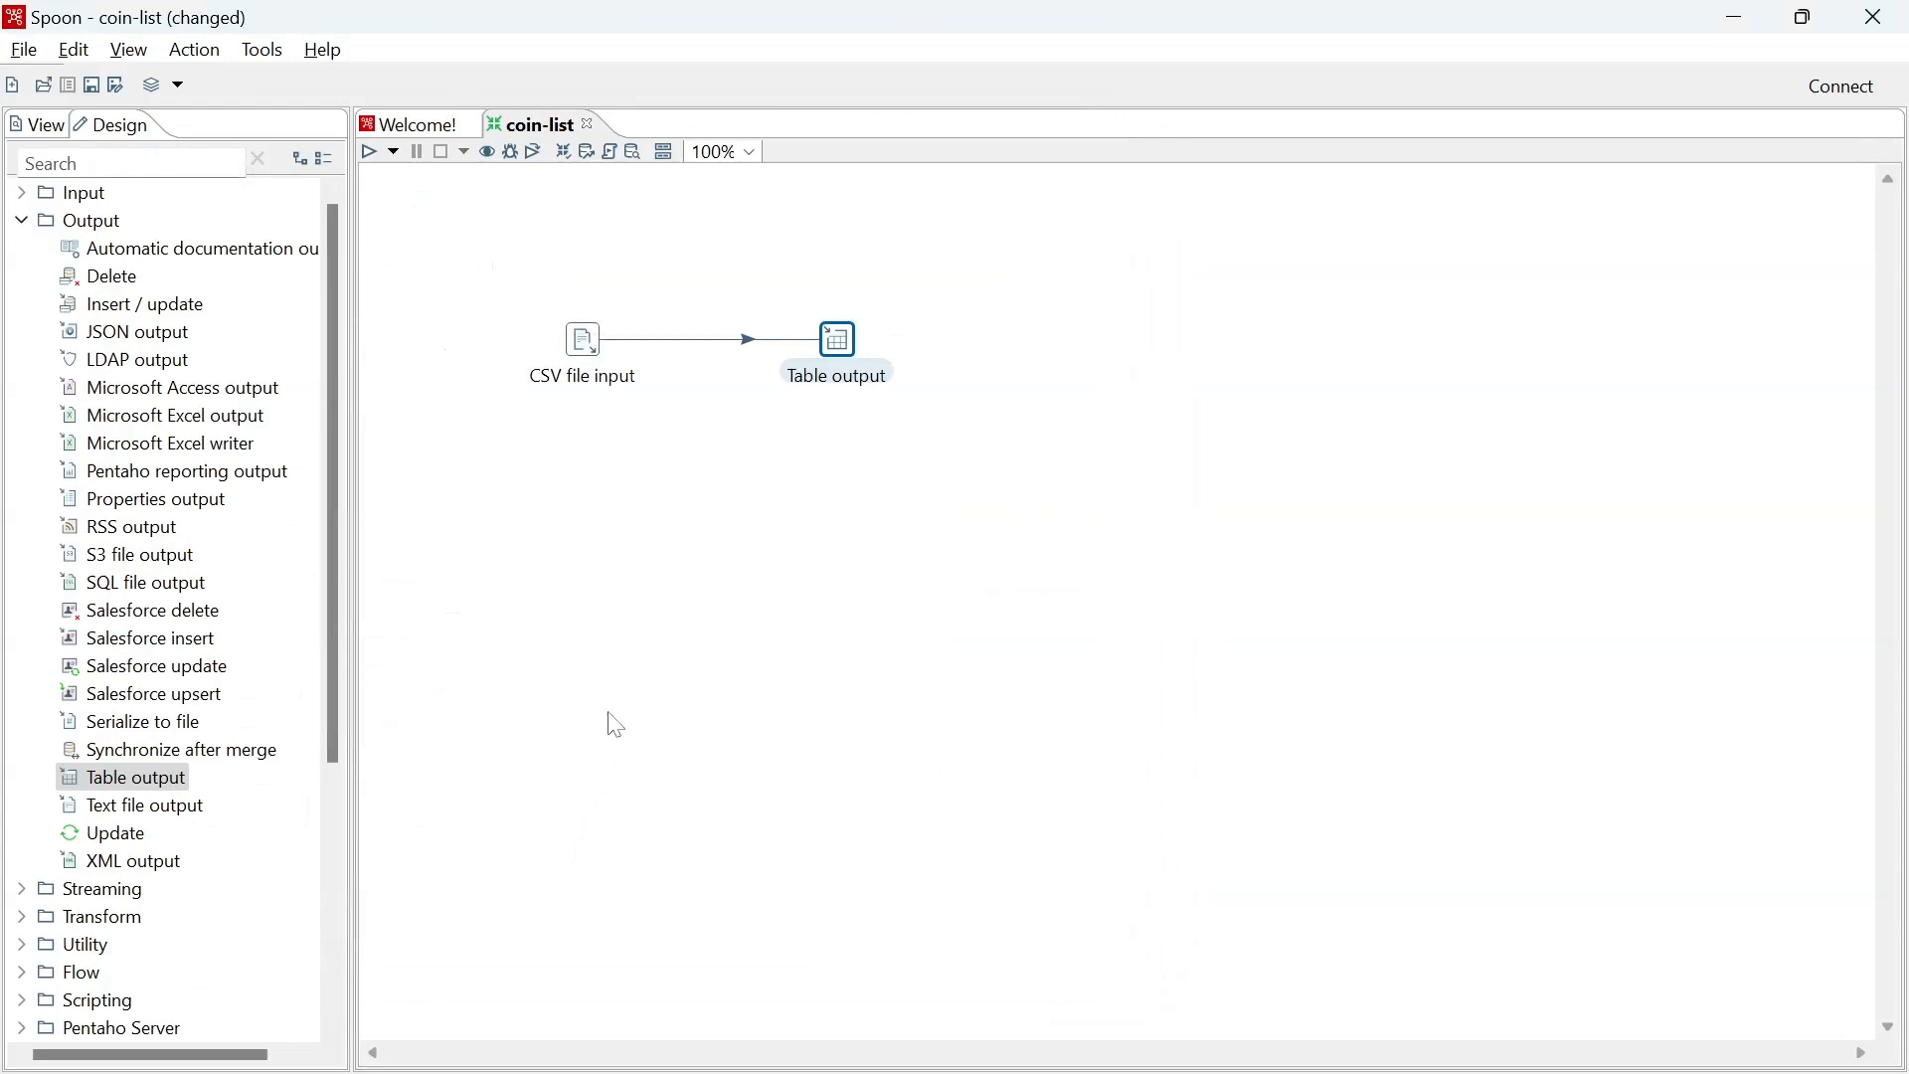
Save the coin-list transformation and run it with the Pentaho local configuration at Basic log level.
{"action": "key", "text": "ctrl+s"}
{"action": "left_click", "coordinate": [663, 628]}
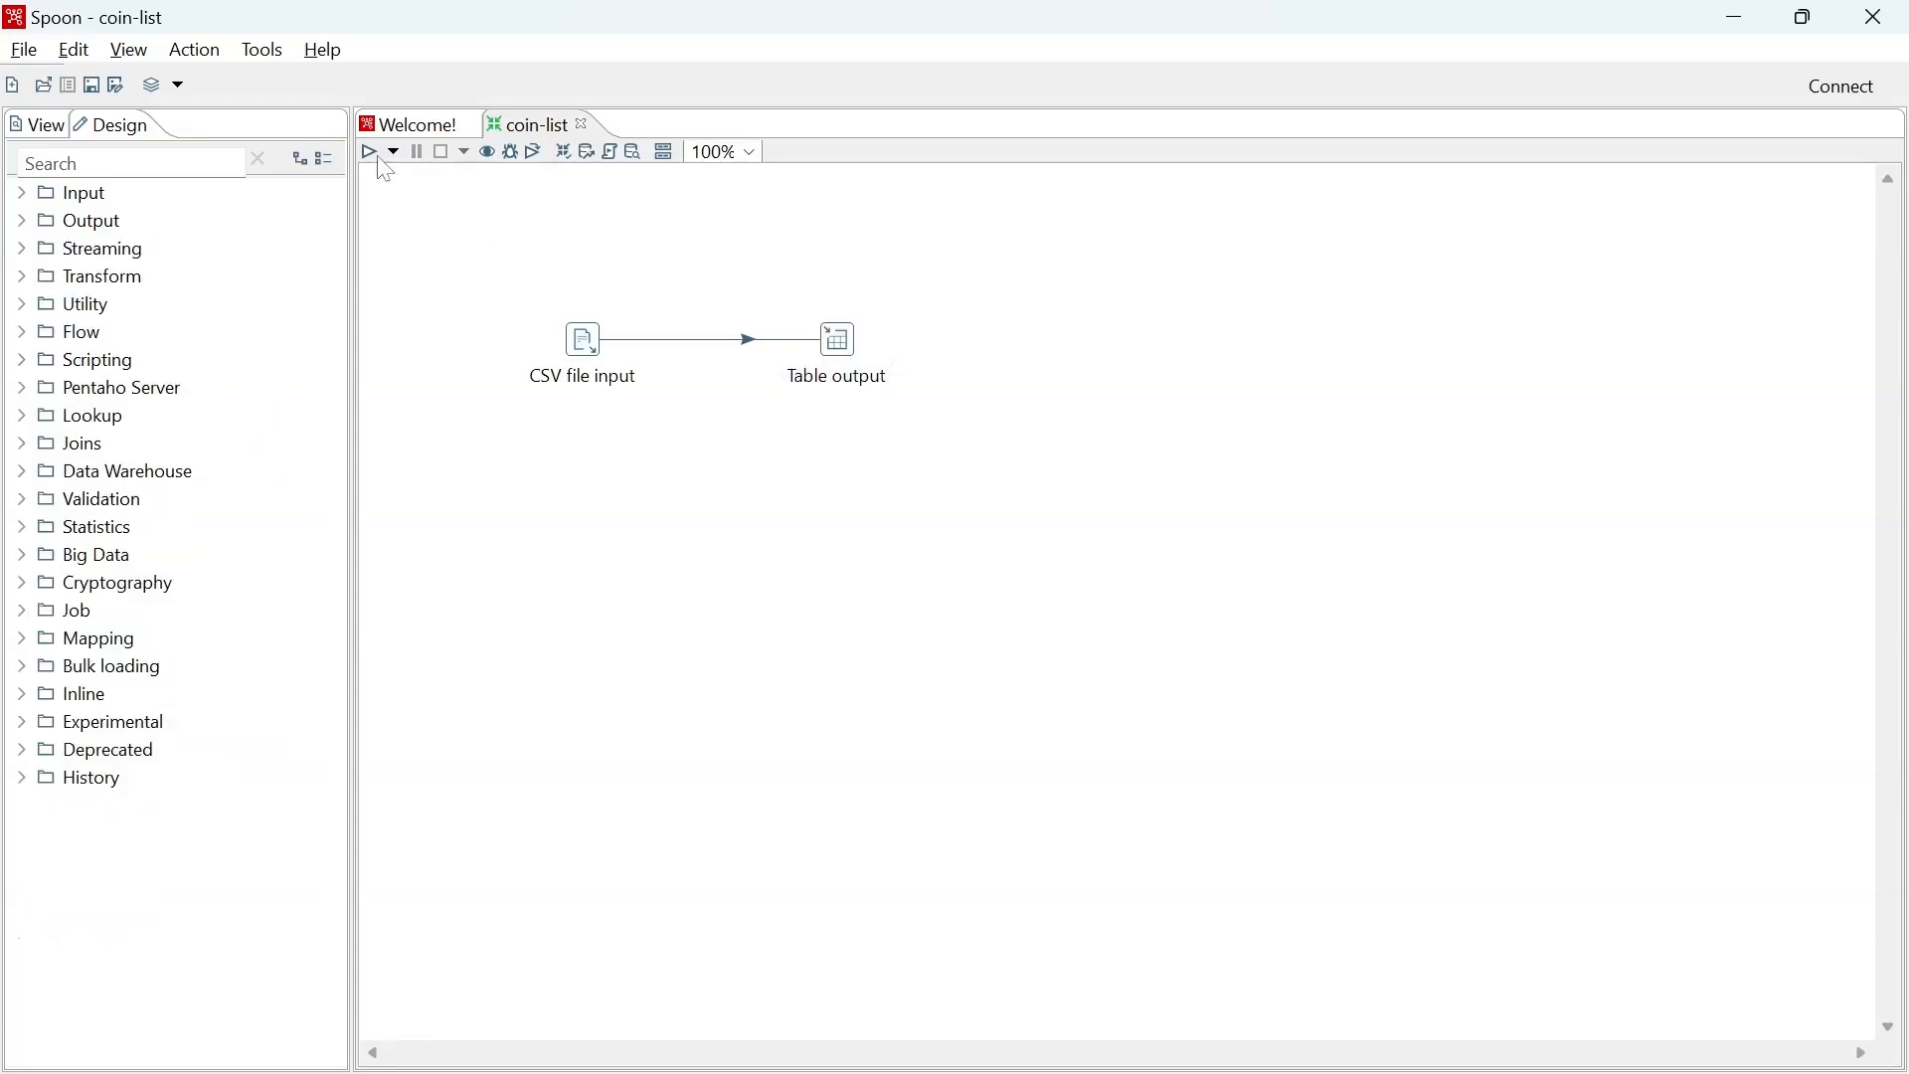
{"action": "left_click", "coordinate": [376, 159]}
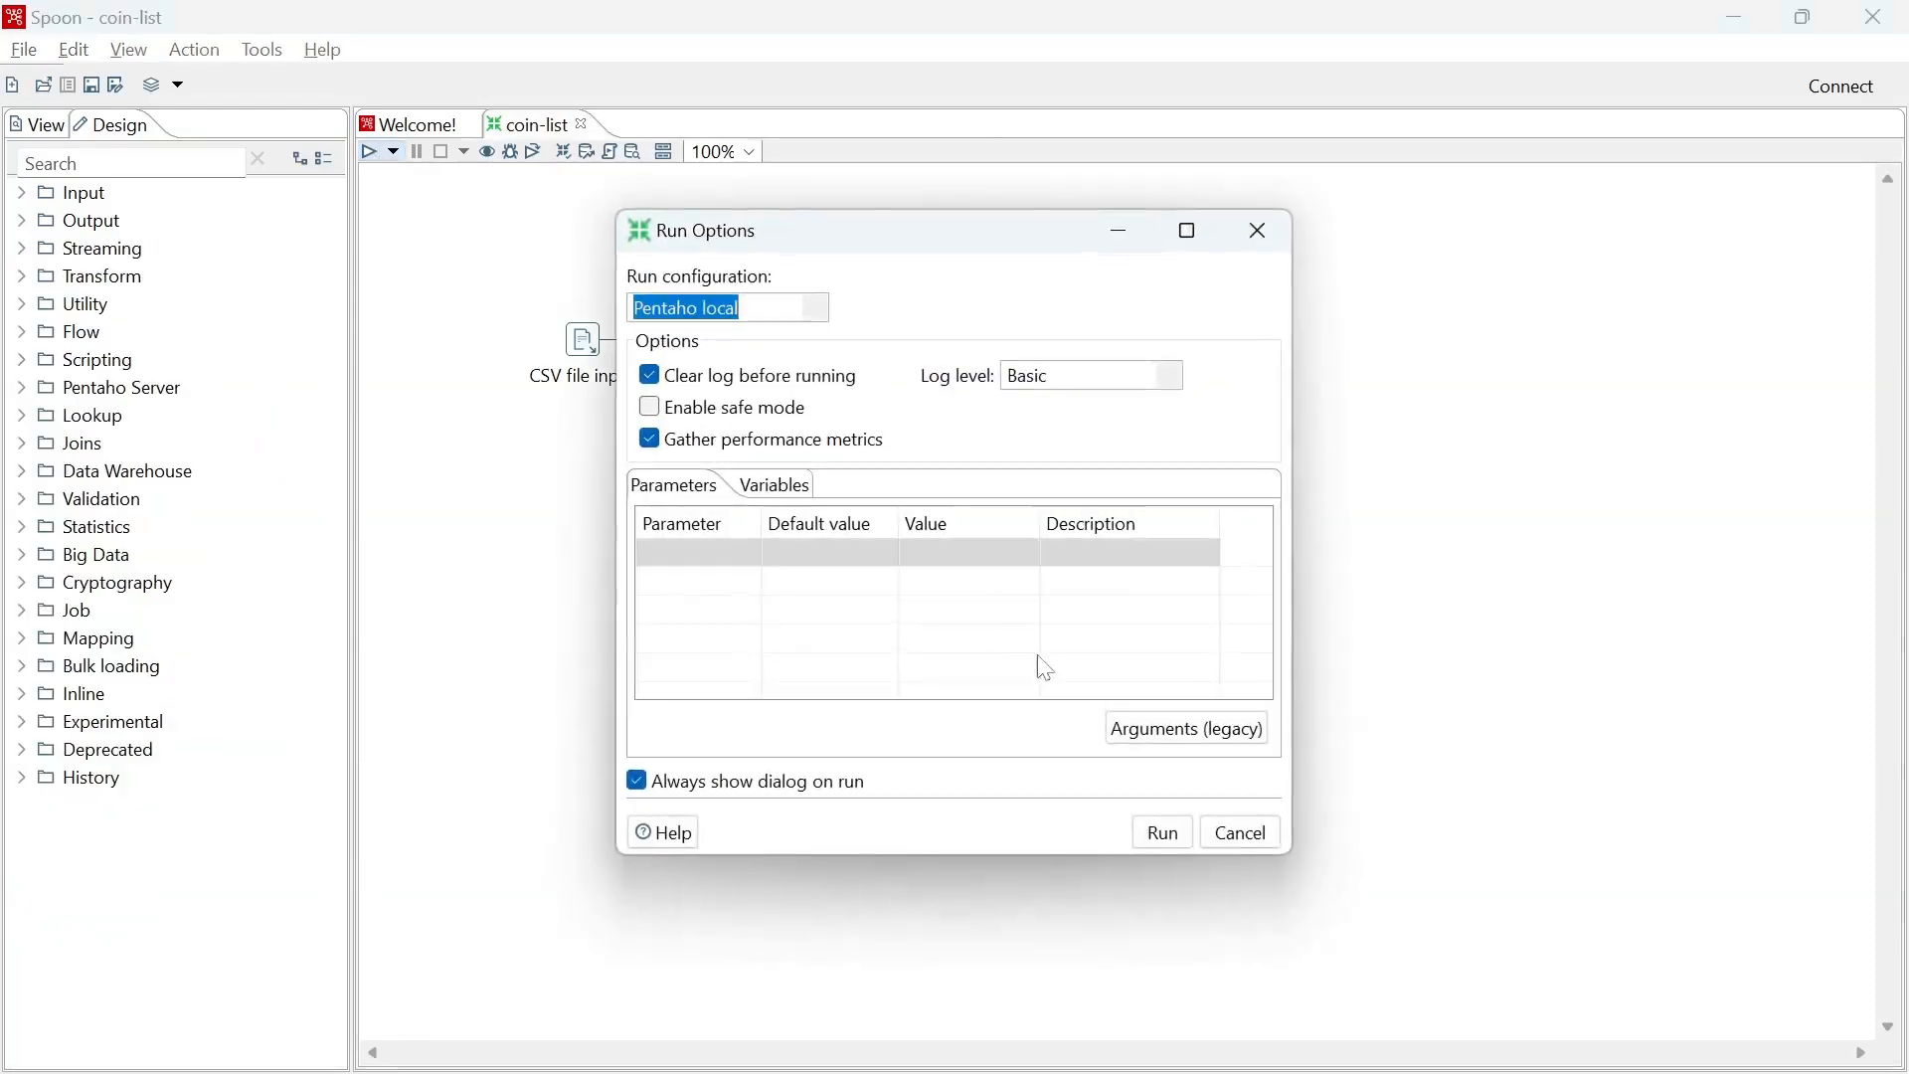
{"action": "left_click", "coordinate": [1164, 838]}
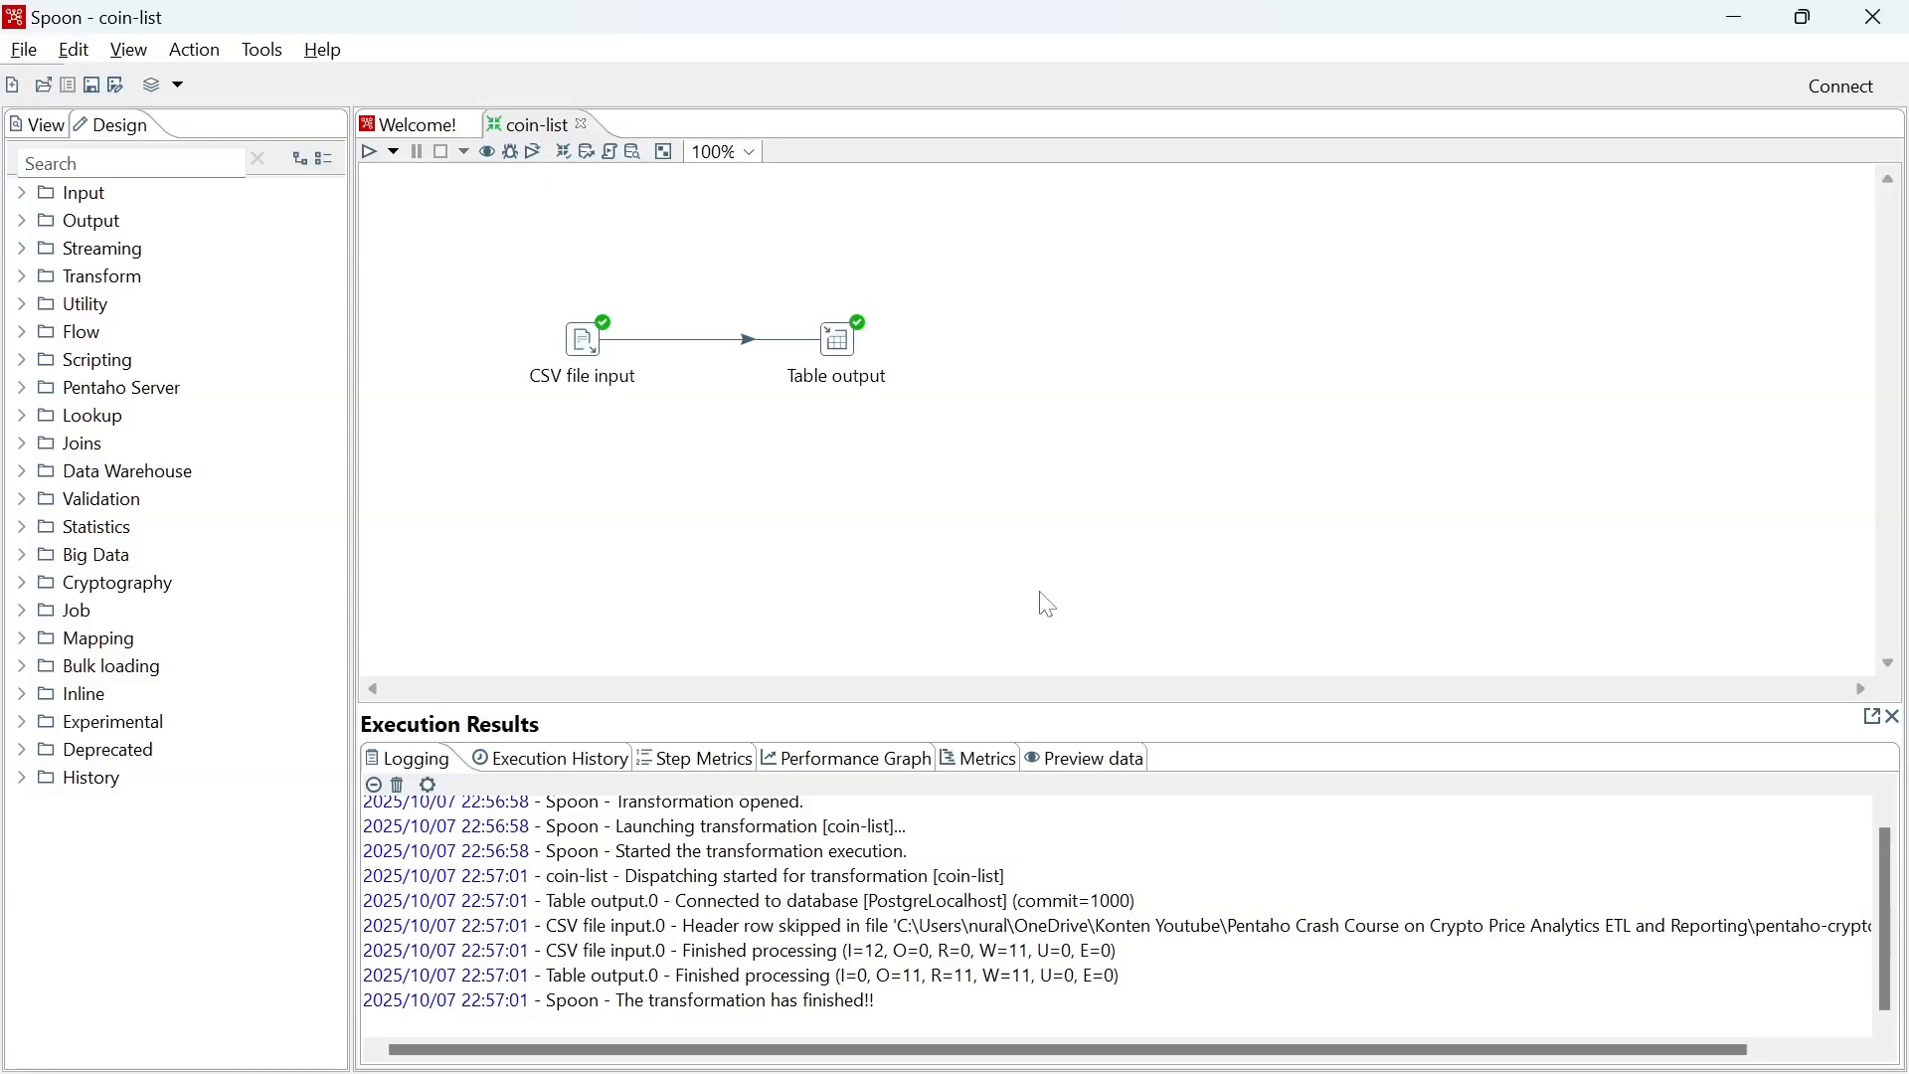
Switch to DBeaver to review the statement assigning the owner of crypto.coin_list, and return to the transformation in Spoon.
{"action": "key", "text": "alt+Tab"}
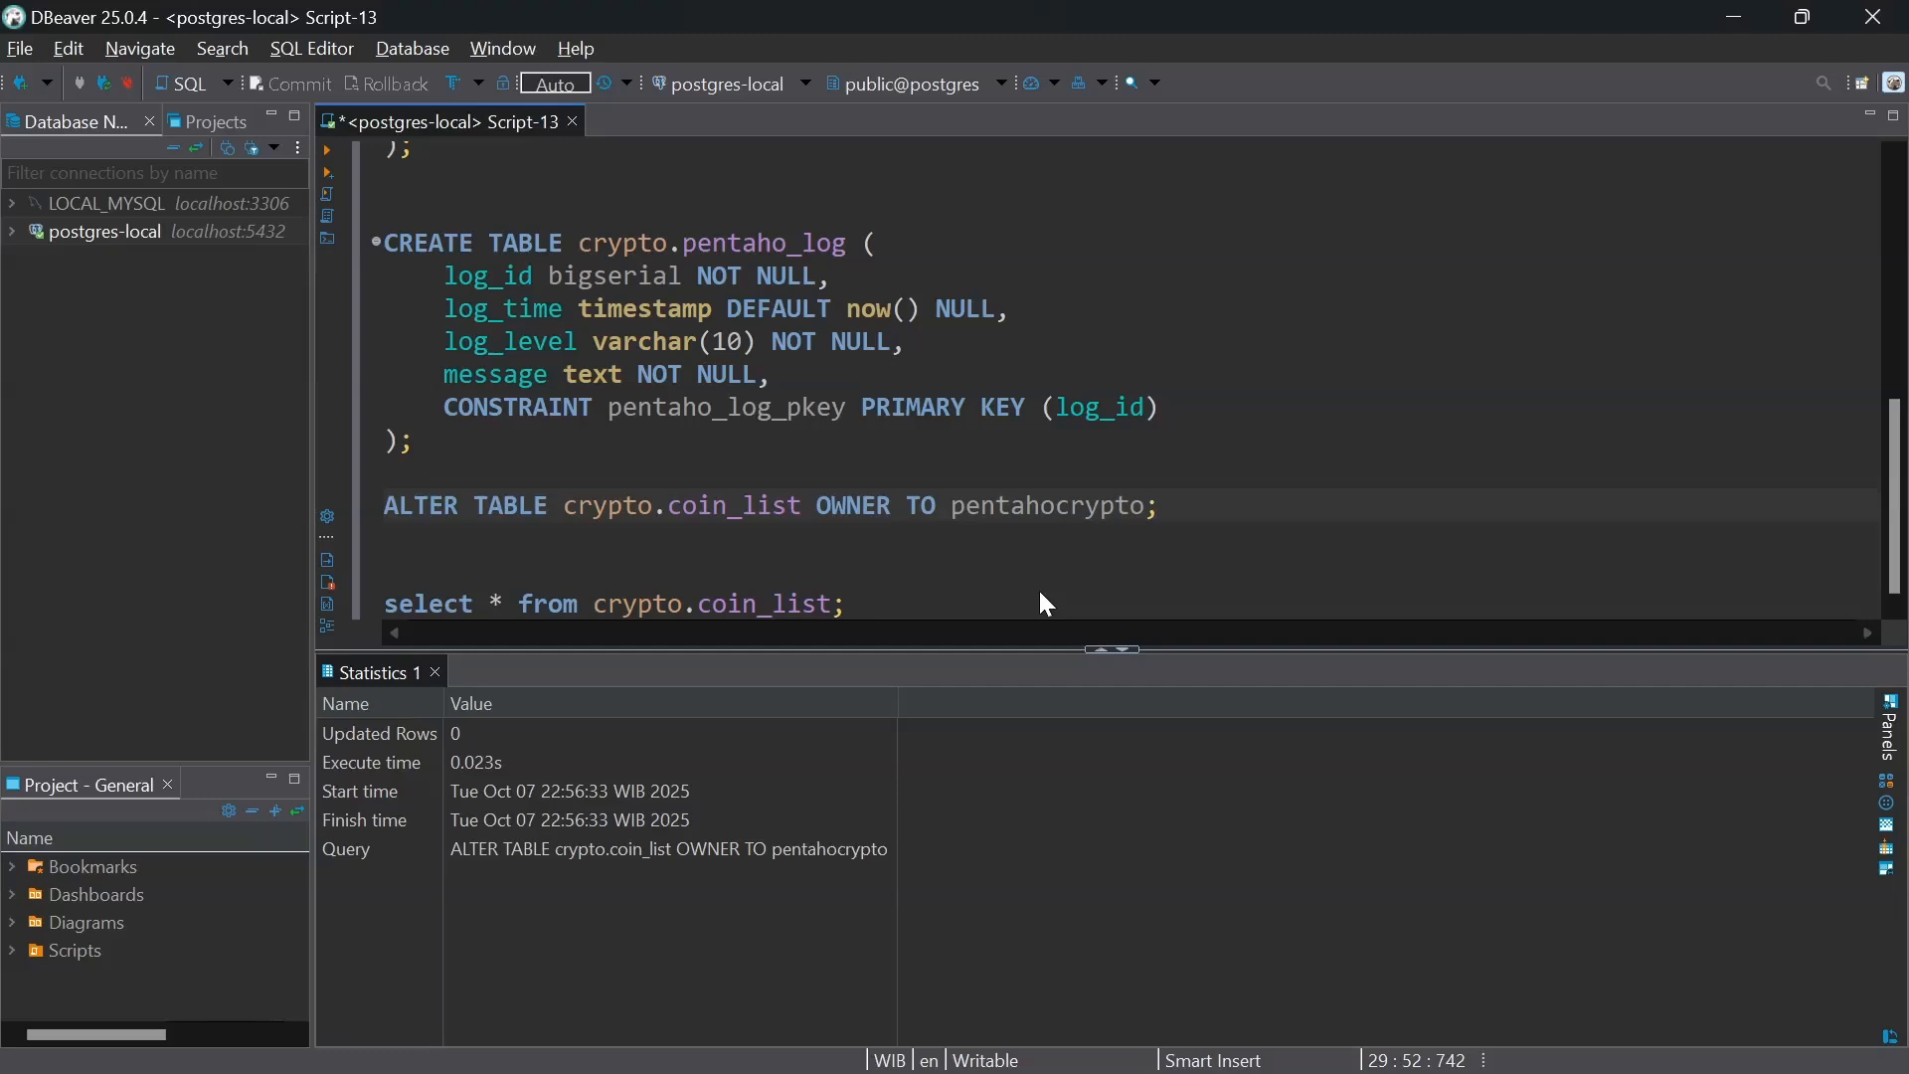
{"action": "key", "text": "Right"}
{"action": "key", "text": "alt+Tab"}
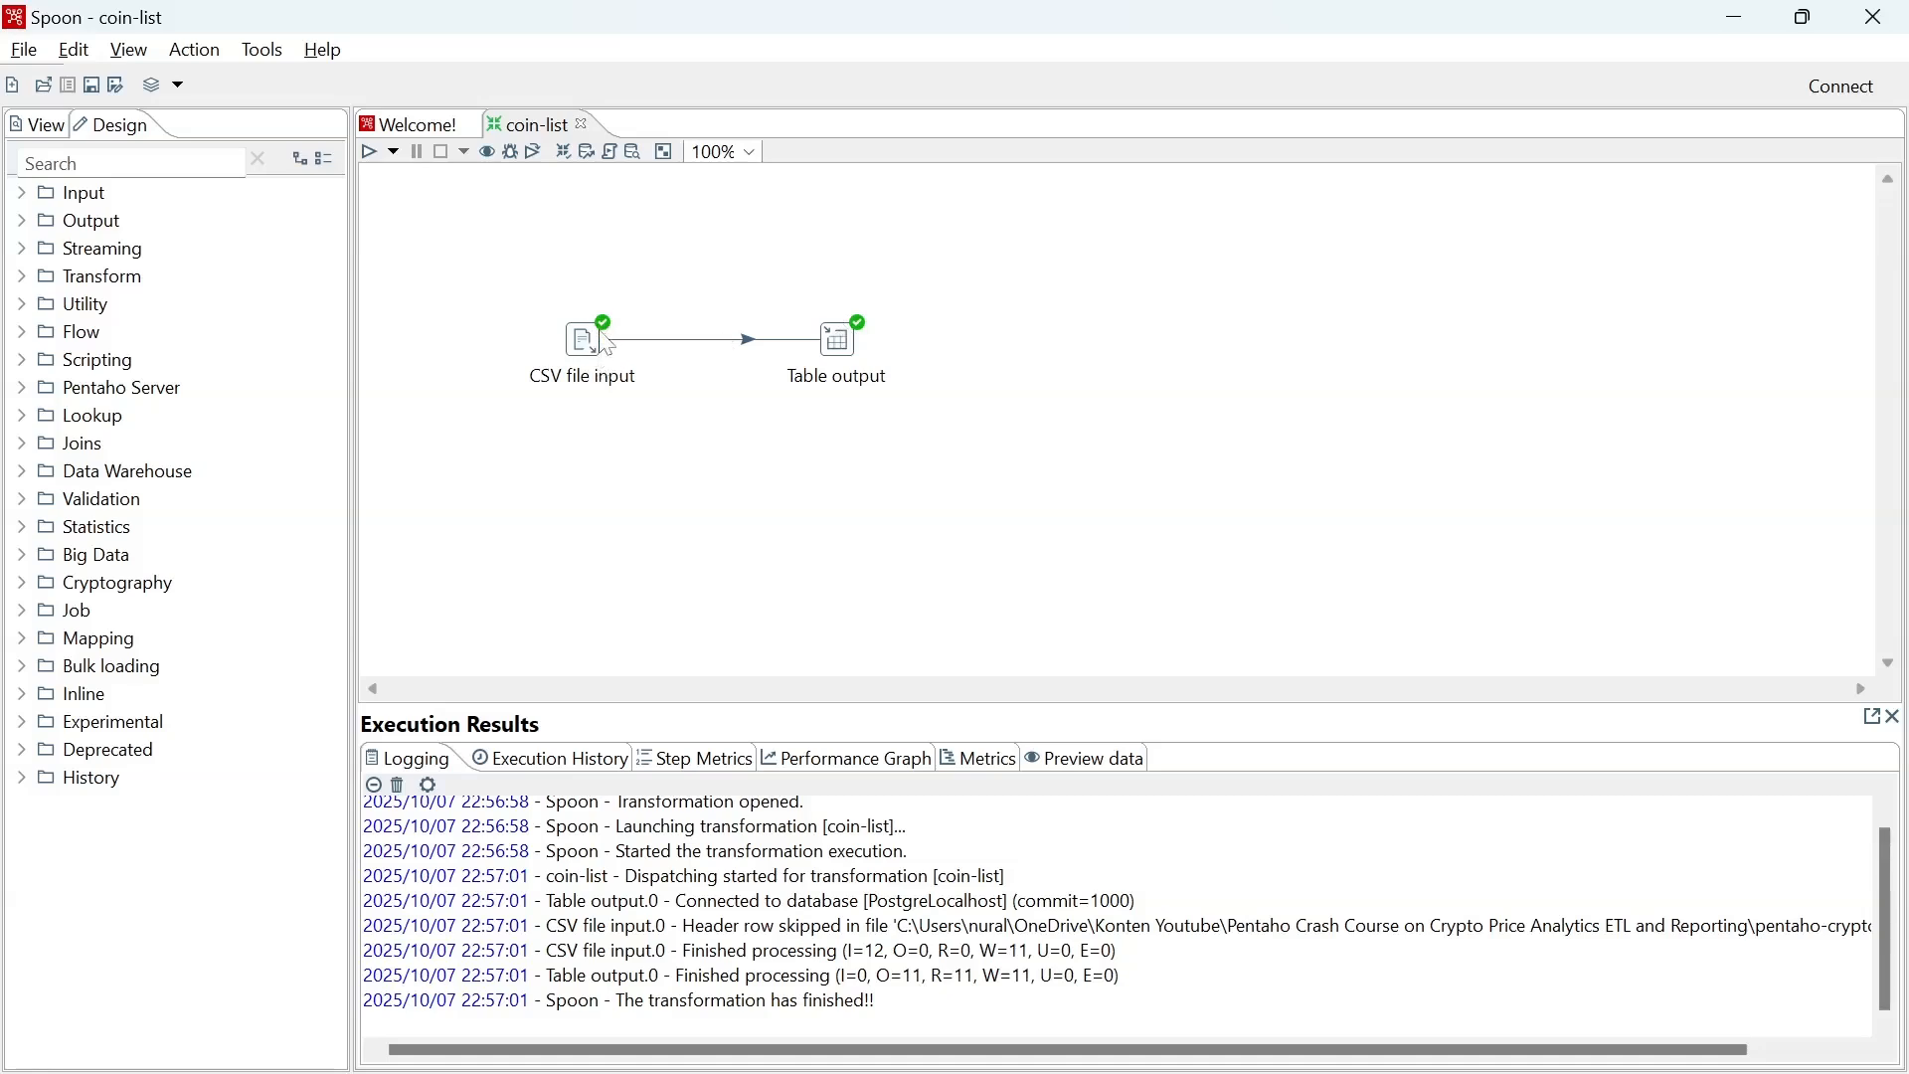
{"action": "mouse_move", "coordinate": [606, 343]}
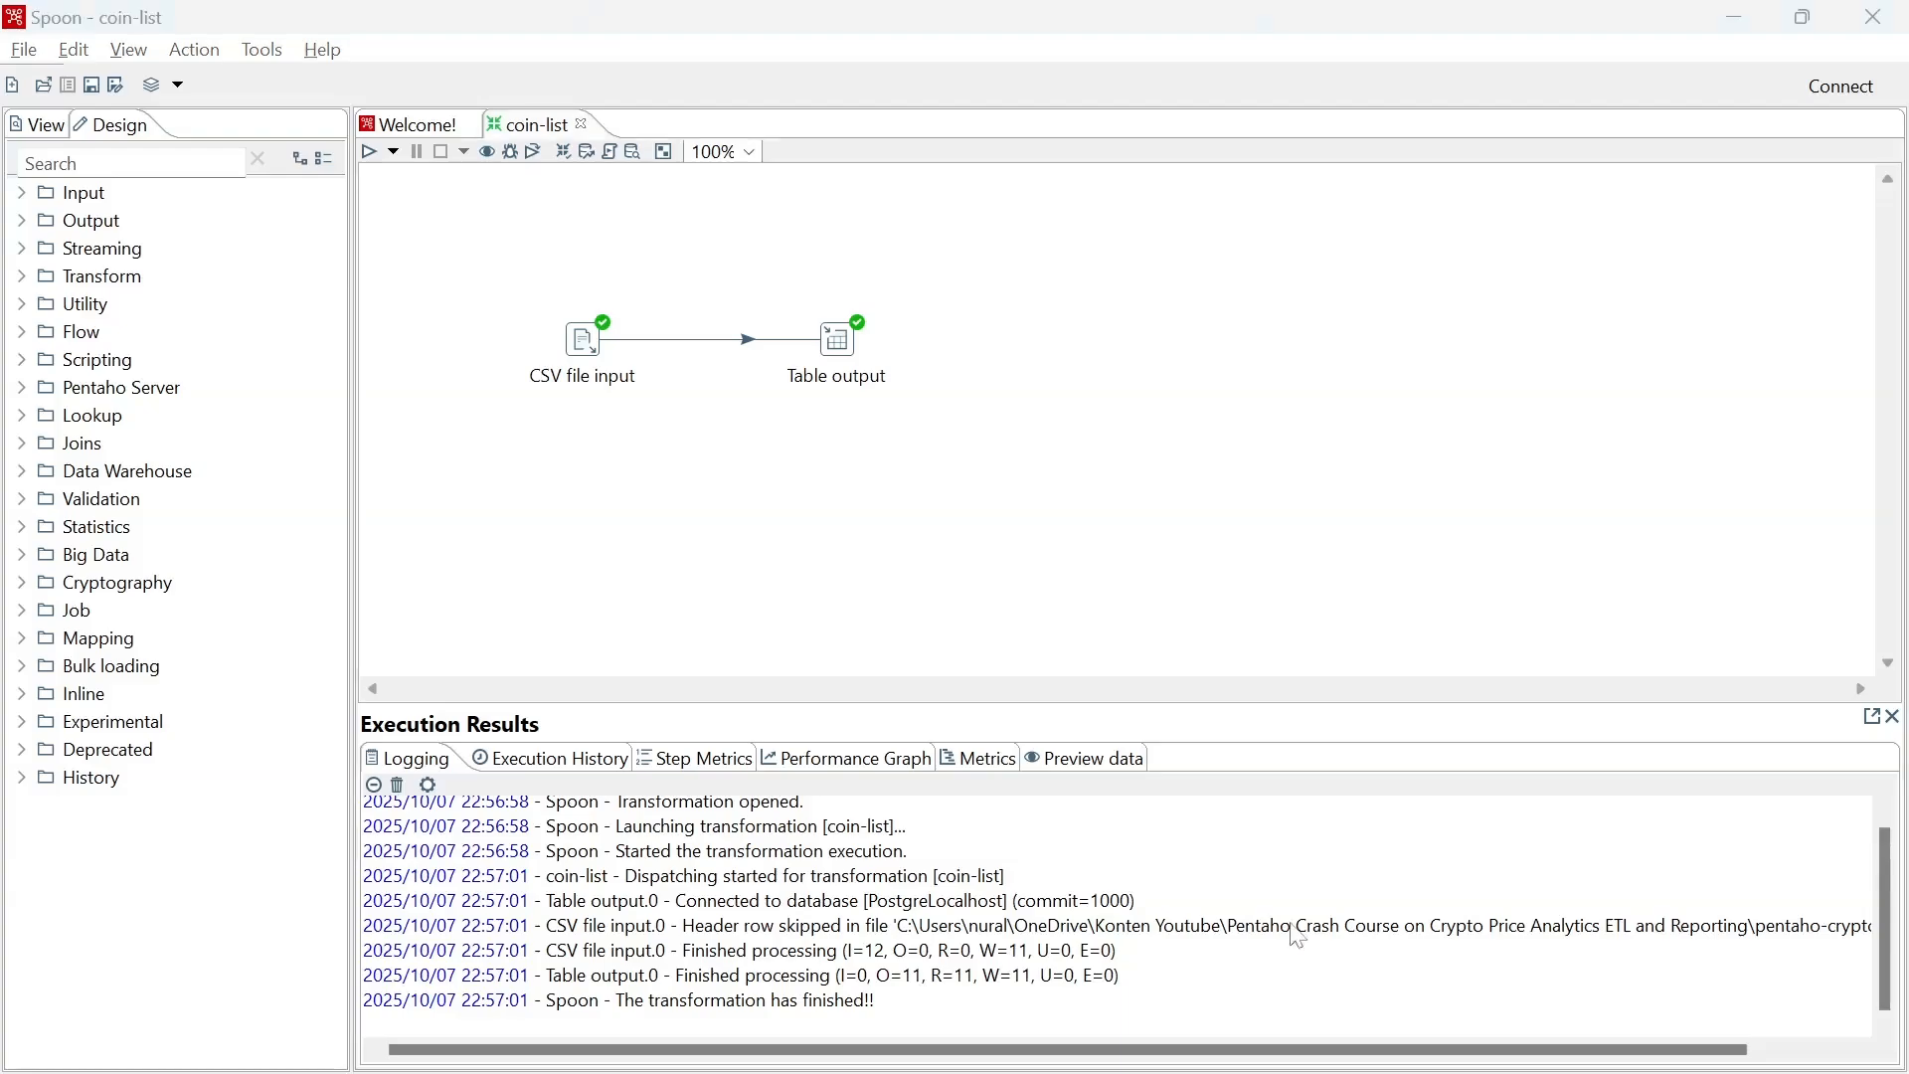
Switch to DBeaver, run "select * from crypto.coin_list;" and look through the loaded rows.
{"action": "key", "text": "alt+Tab"}
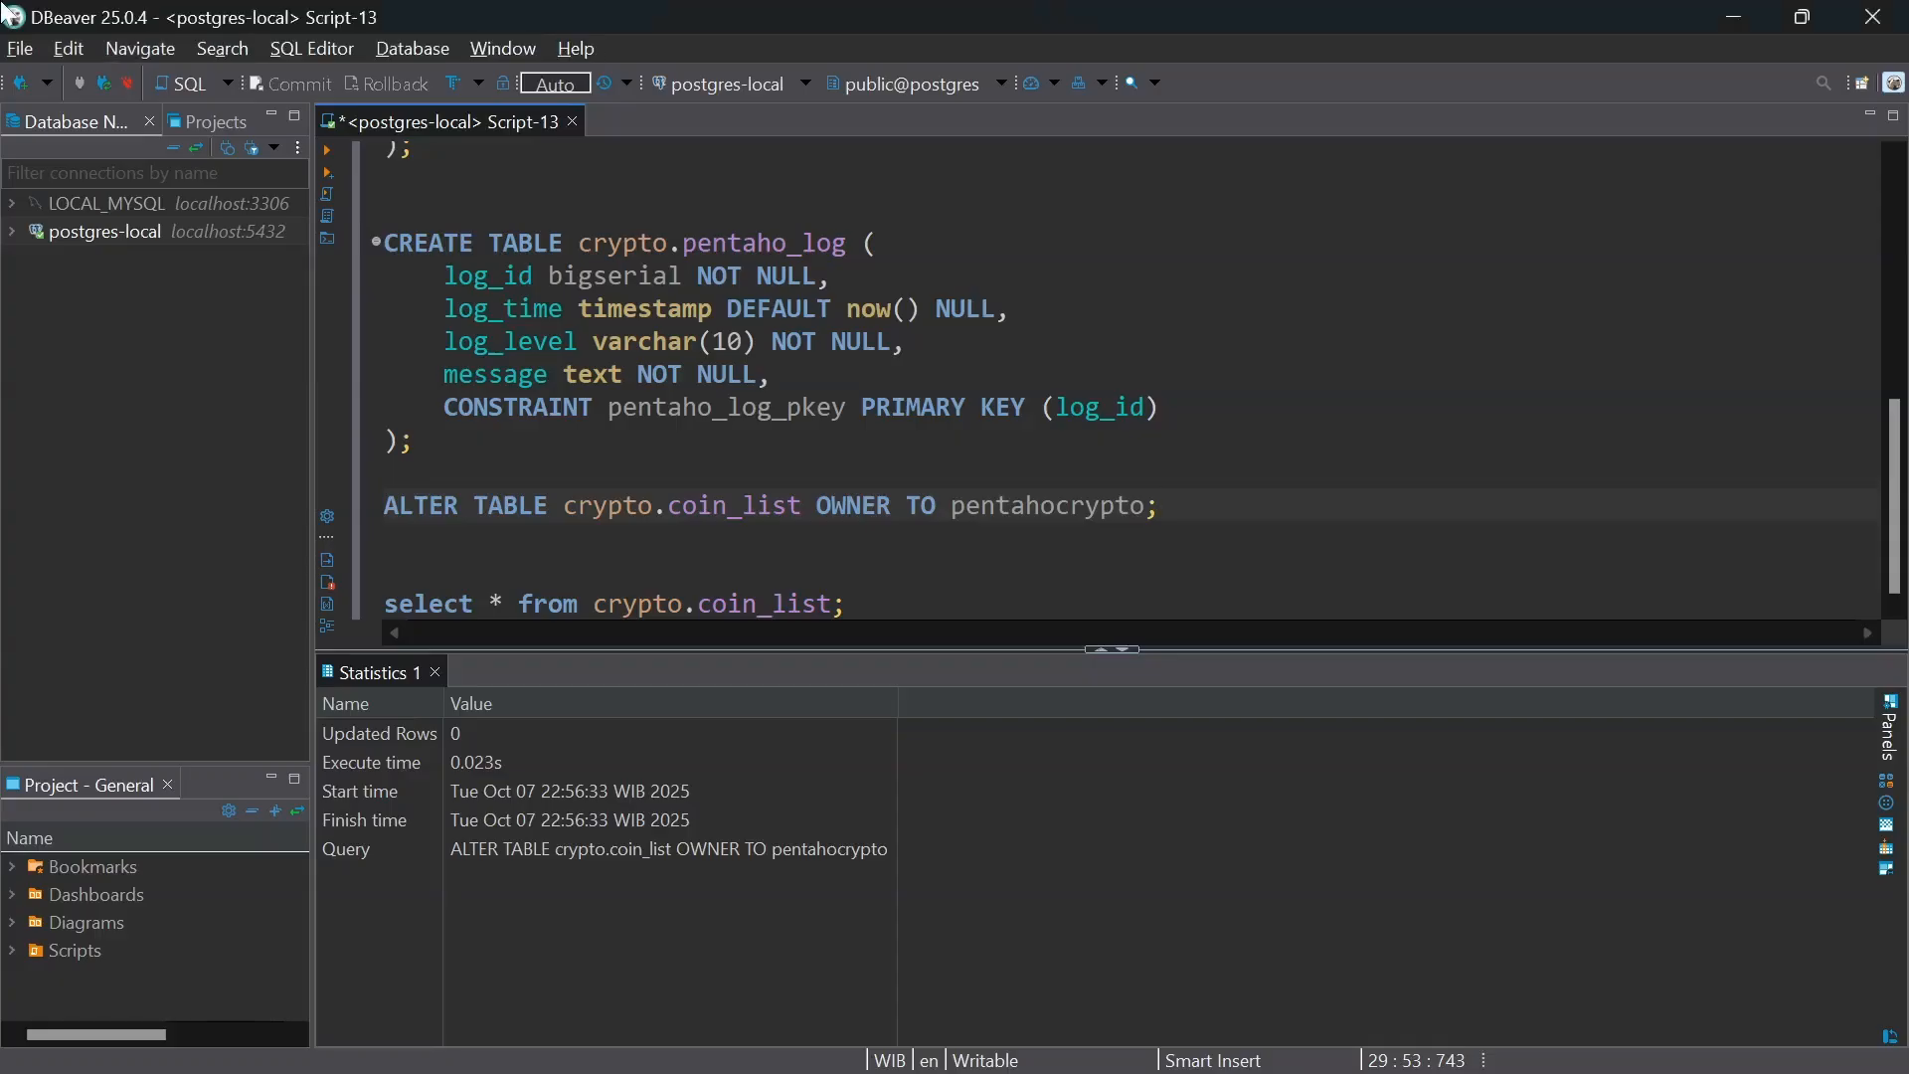
{"action": "left_click", "coordinate": [859, 604]}
{"action": "key", "text": "ctrl+Return"}
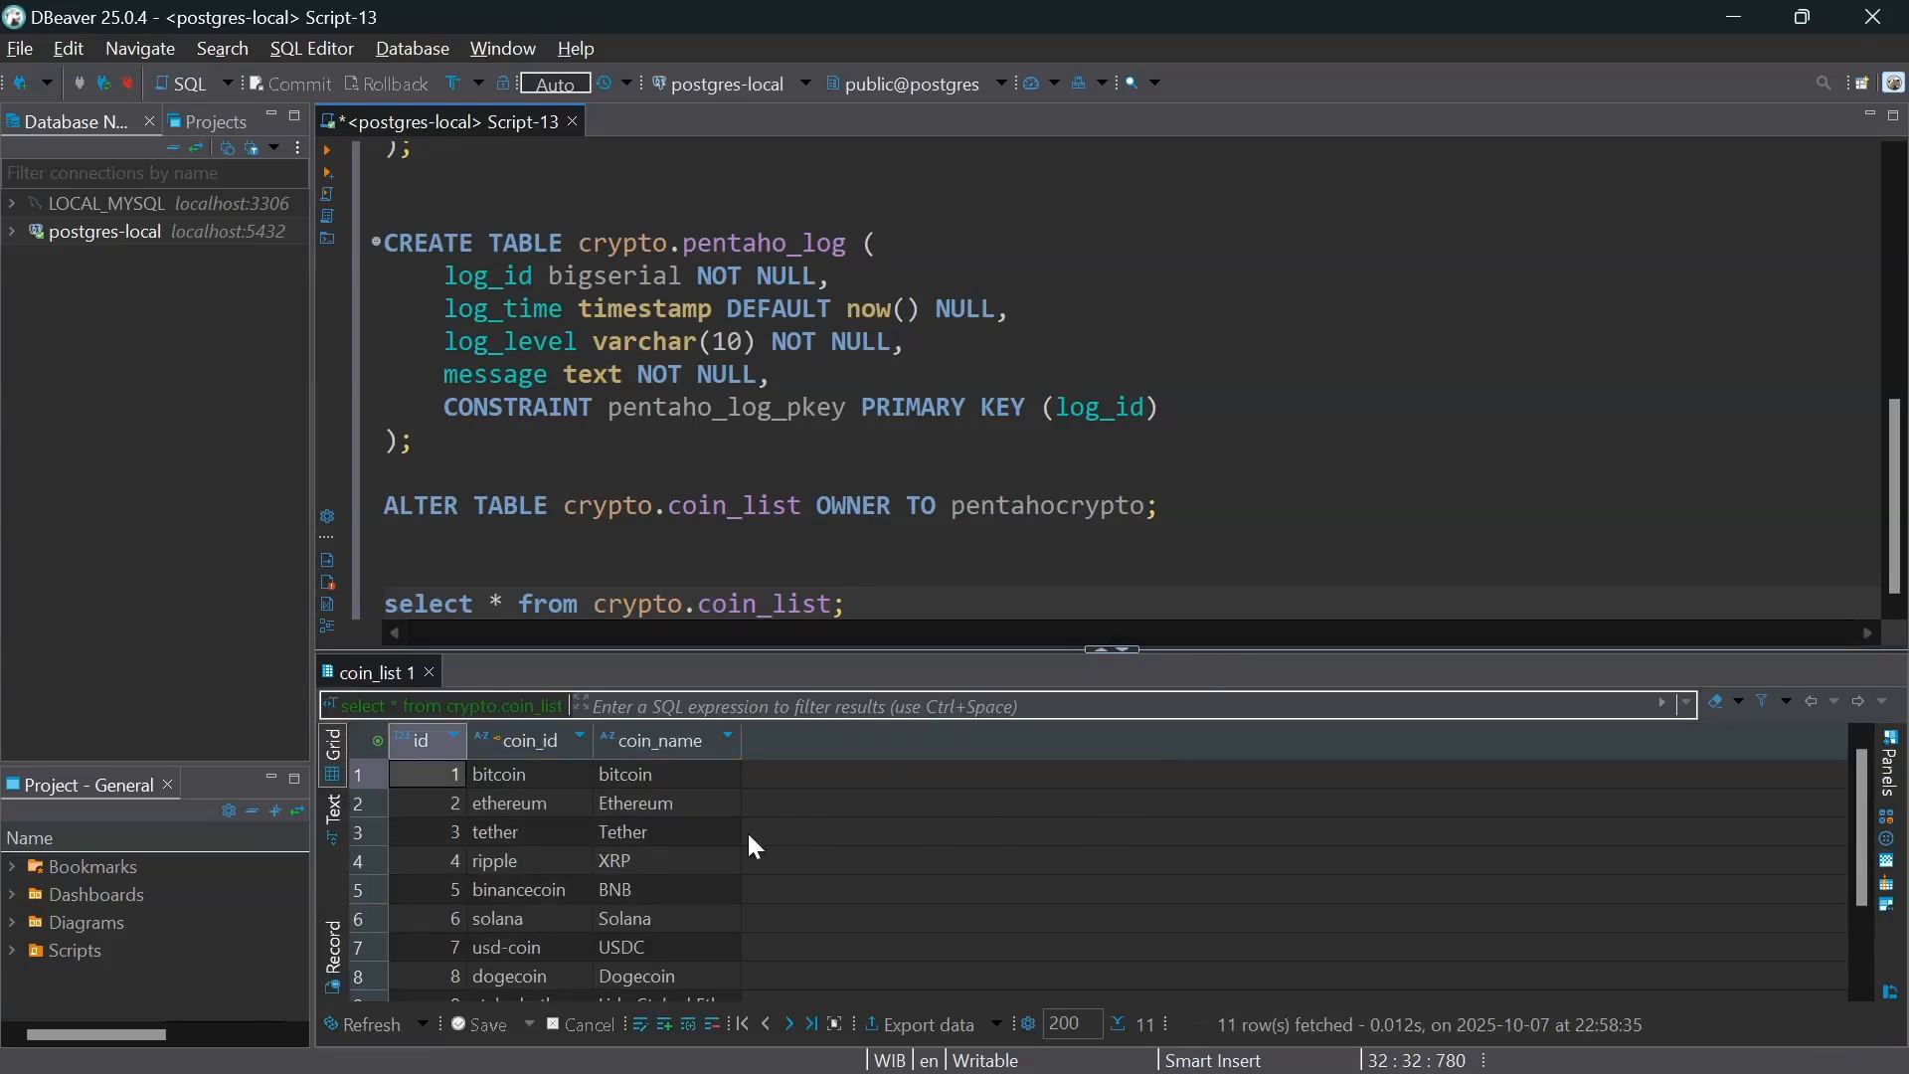
{"action": "scroll", "coordinate": [748, 835], "scroll_direction": "down", "scroll_amount": 2}
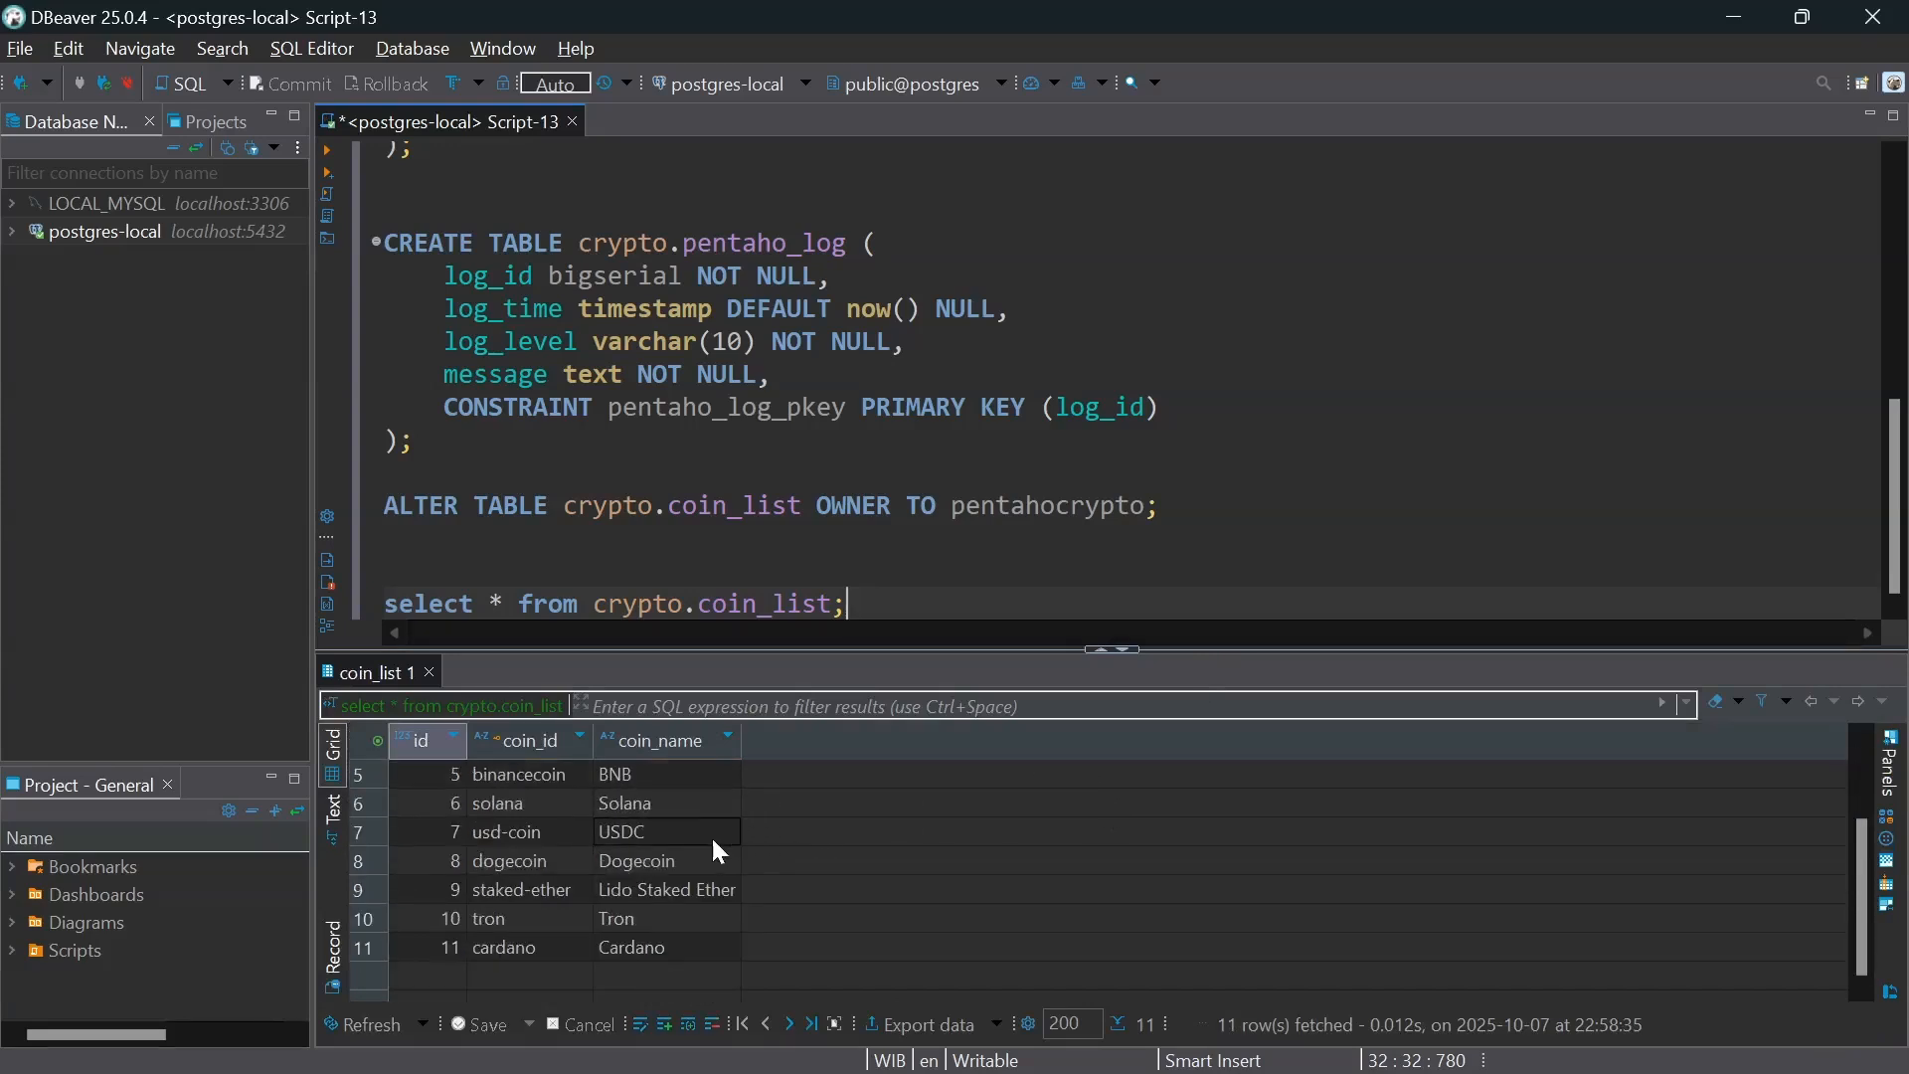
{"action": "scroll", "coordinate": [712, 835], "scroll_direction": "up", "scroll_amount": 2}
{"action": "scroll", "coordinate": [716, 854], "scroll_direction": "down", "scroll_amount": 2}
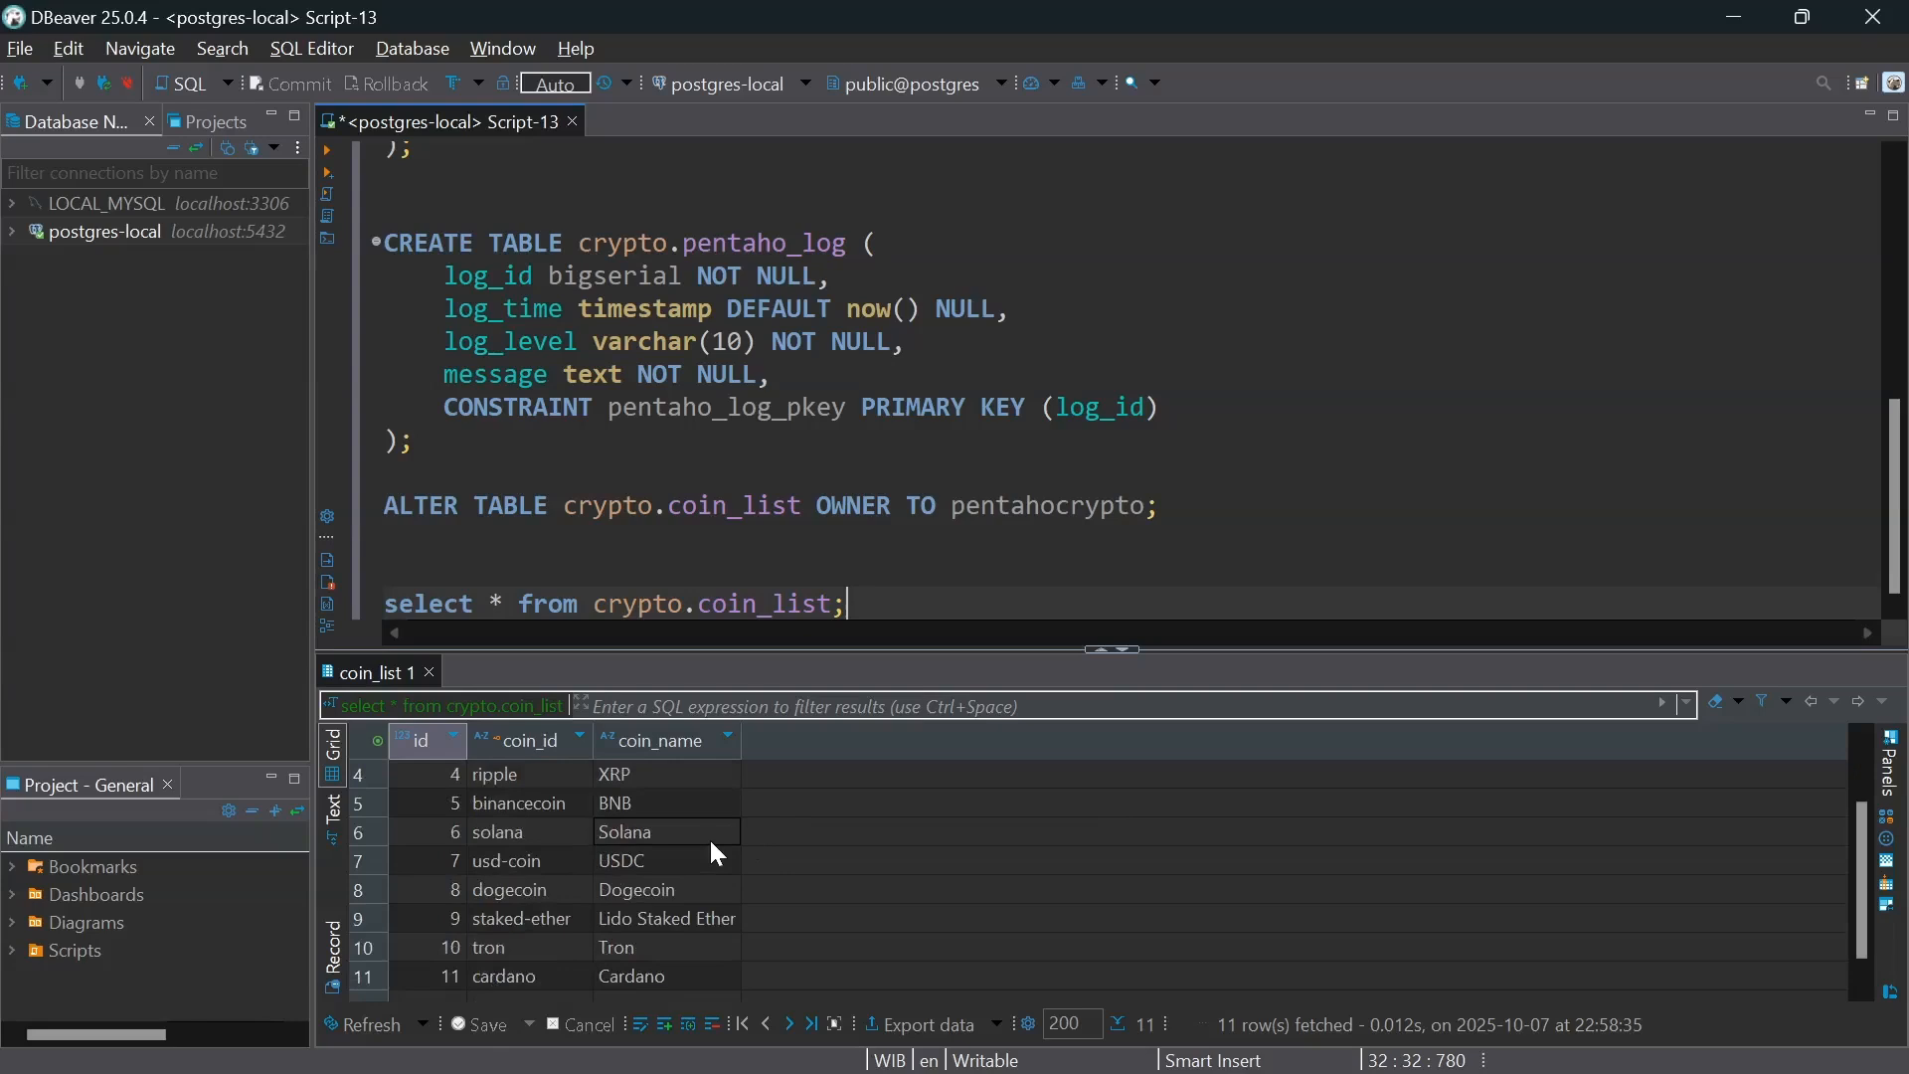
{"action": "scroll", "coordinate": [716, 853], "scroll_direction": "down", "scroll_amount": 1}
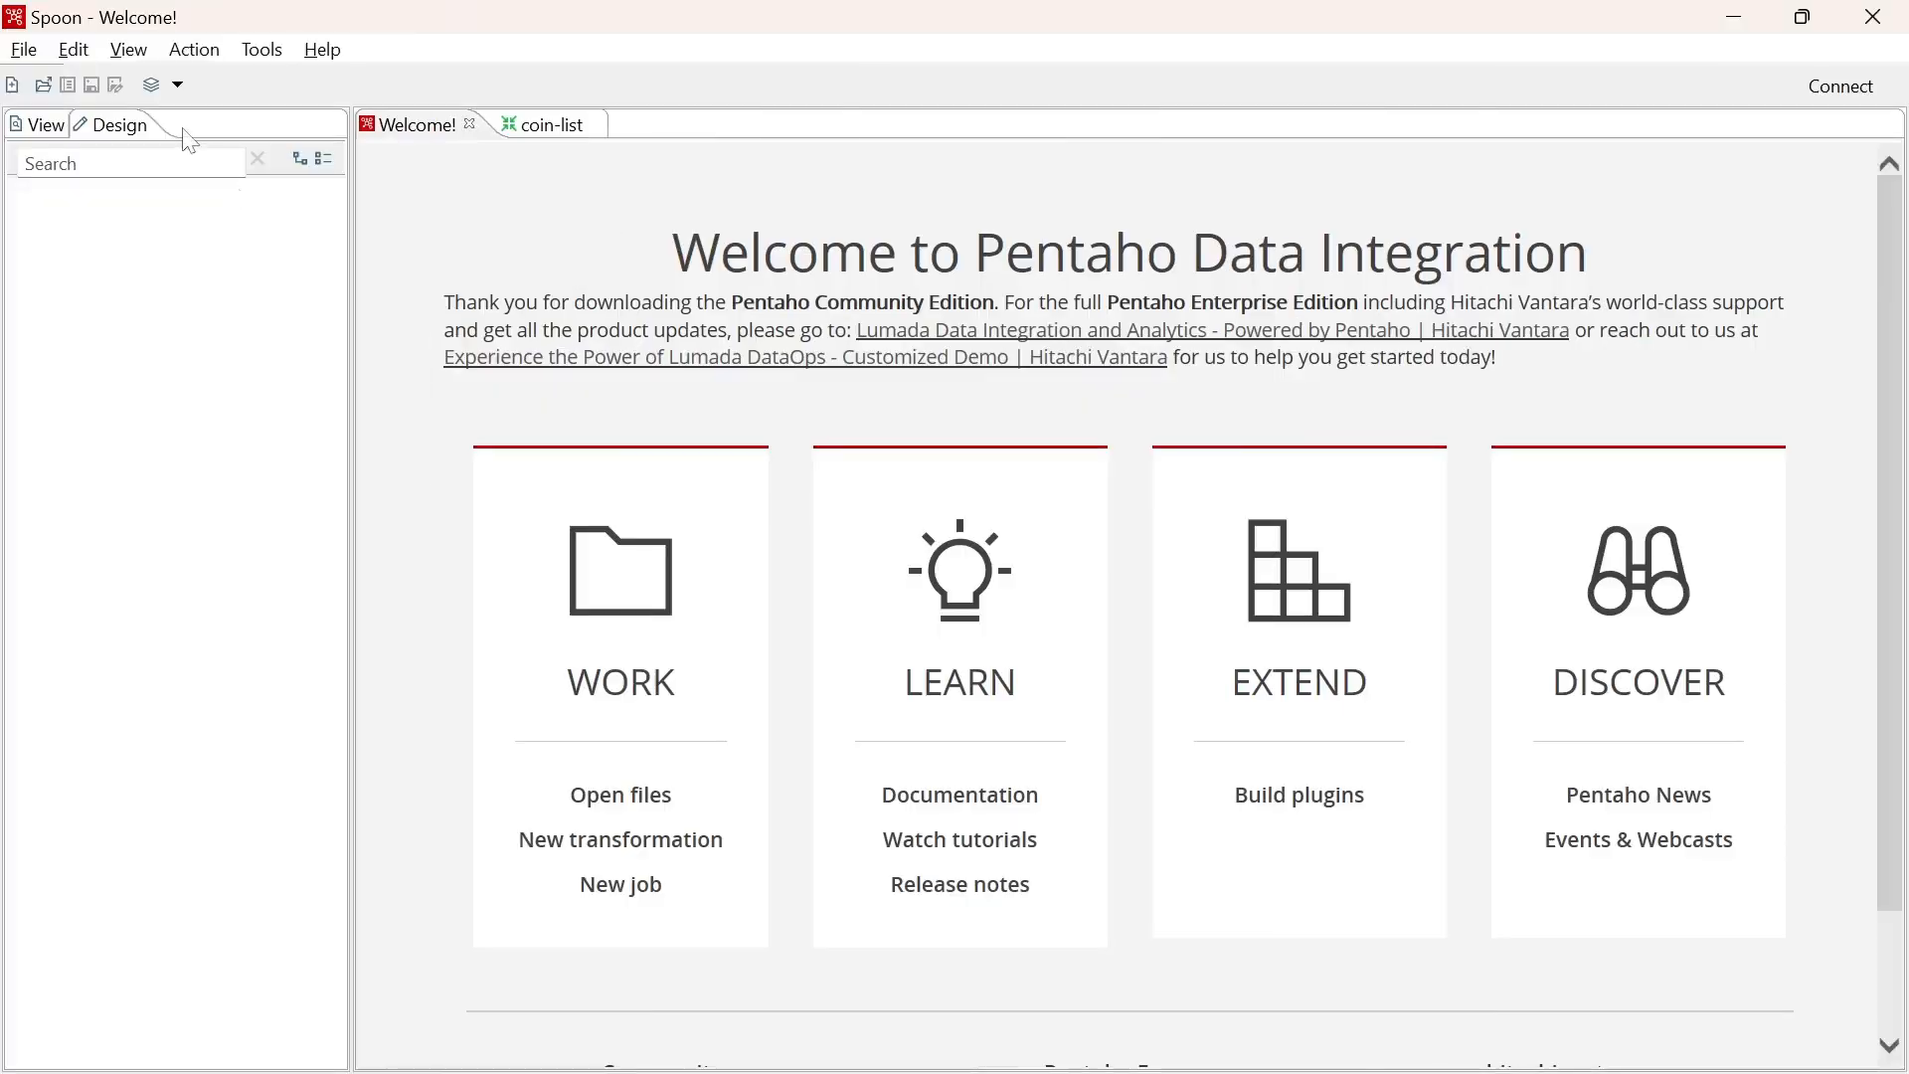
Create a new transformation and save it as fetch-api-bulk alongside coin-list.ktr.
{"action": "left_click", "coordinate": [40, 48]}
{"action": "mouse_move", "coordinate": [164, 84]}
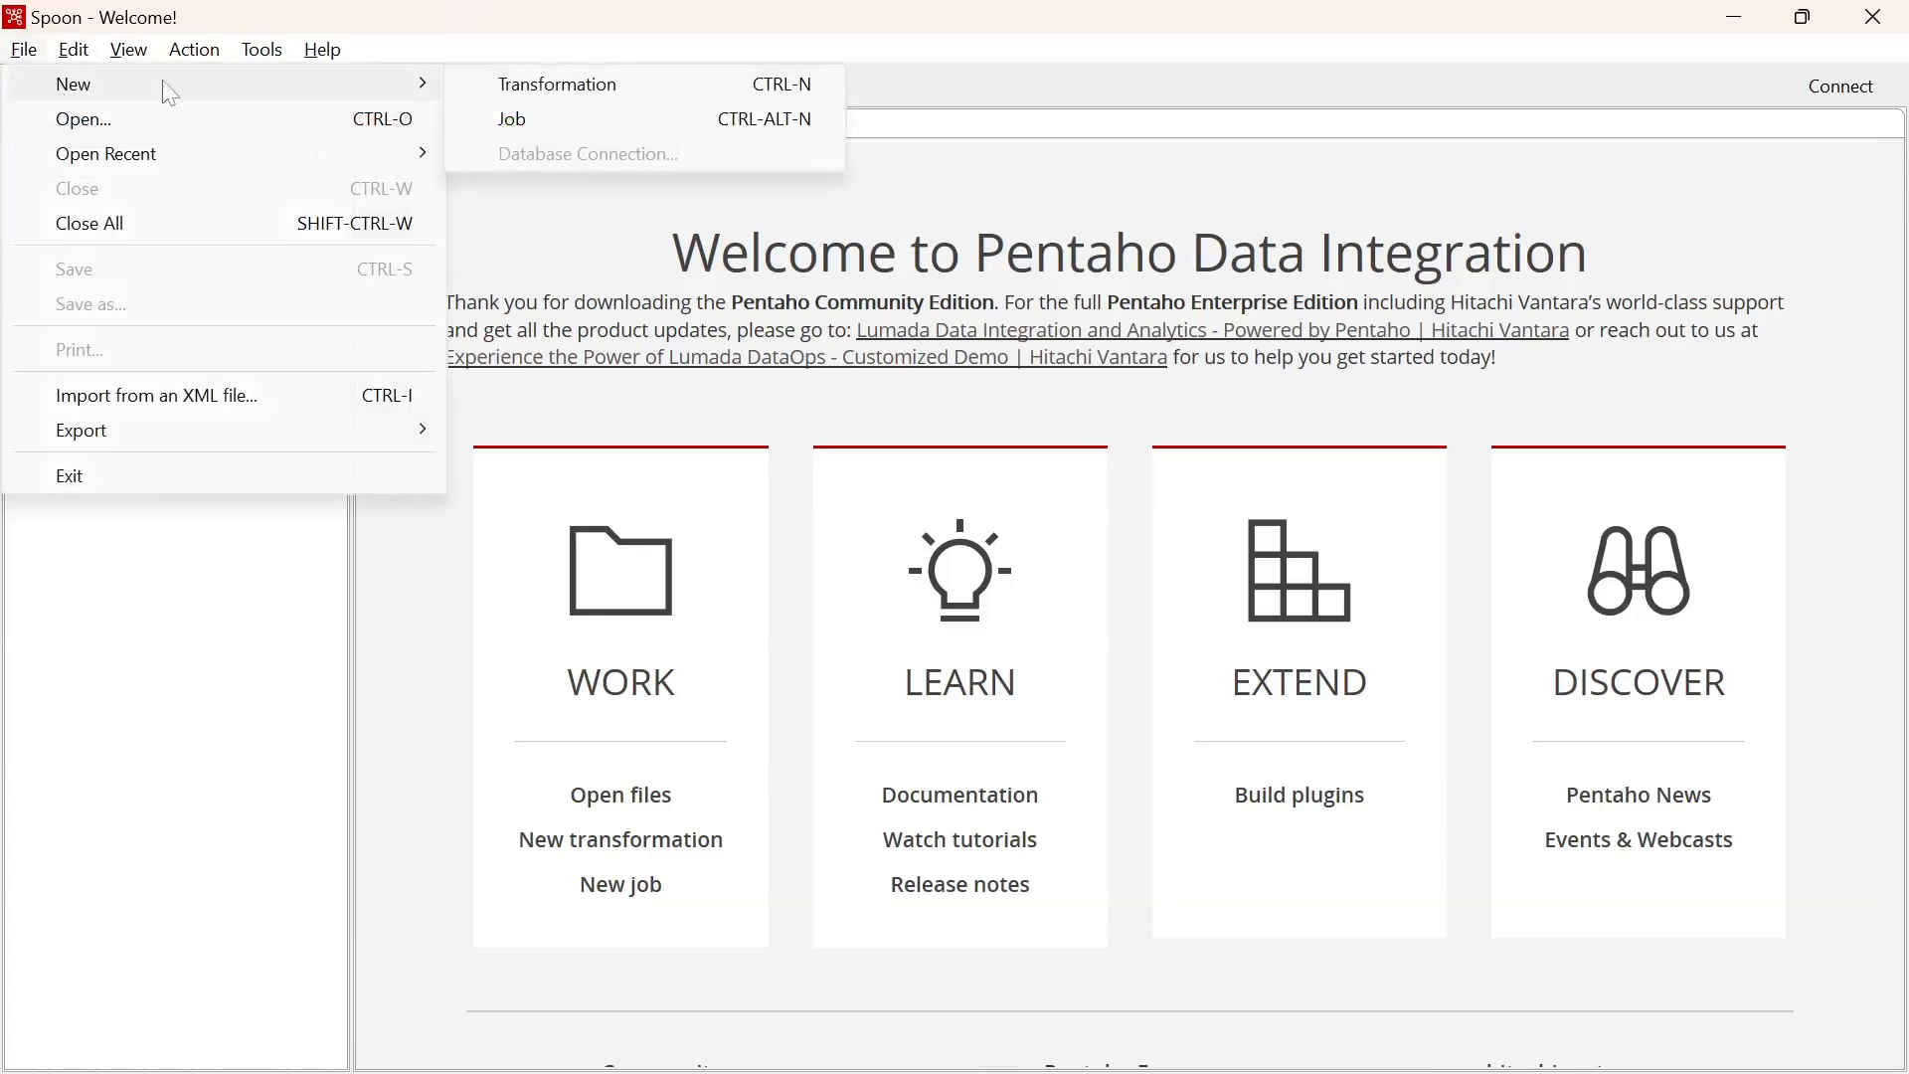
{"action": "left_click", "coordinate": [581, 86]}
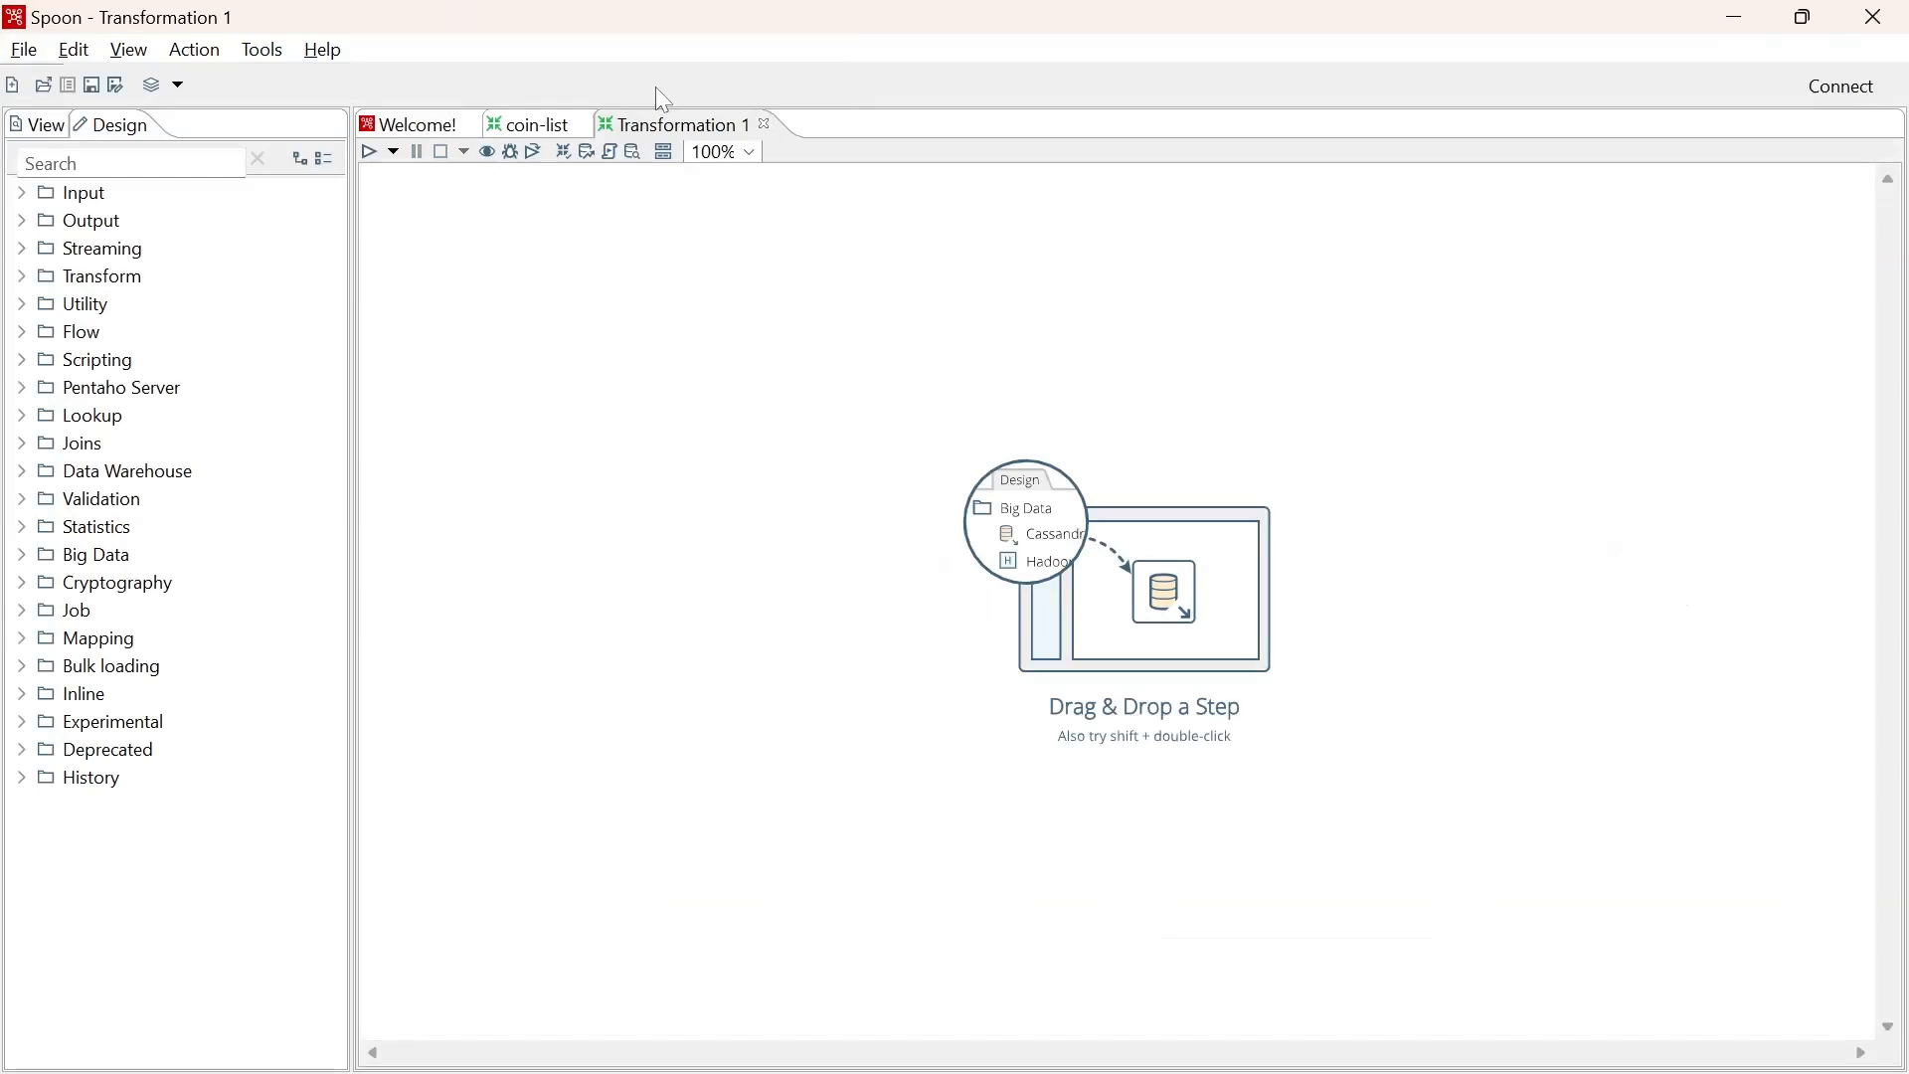
{"action": "key", "text": "ctrl+s"}
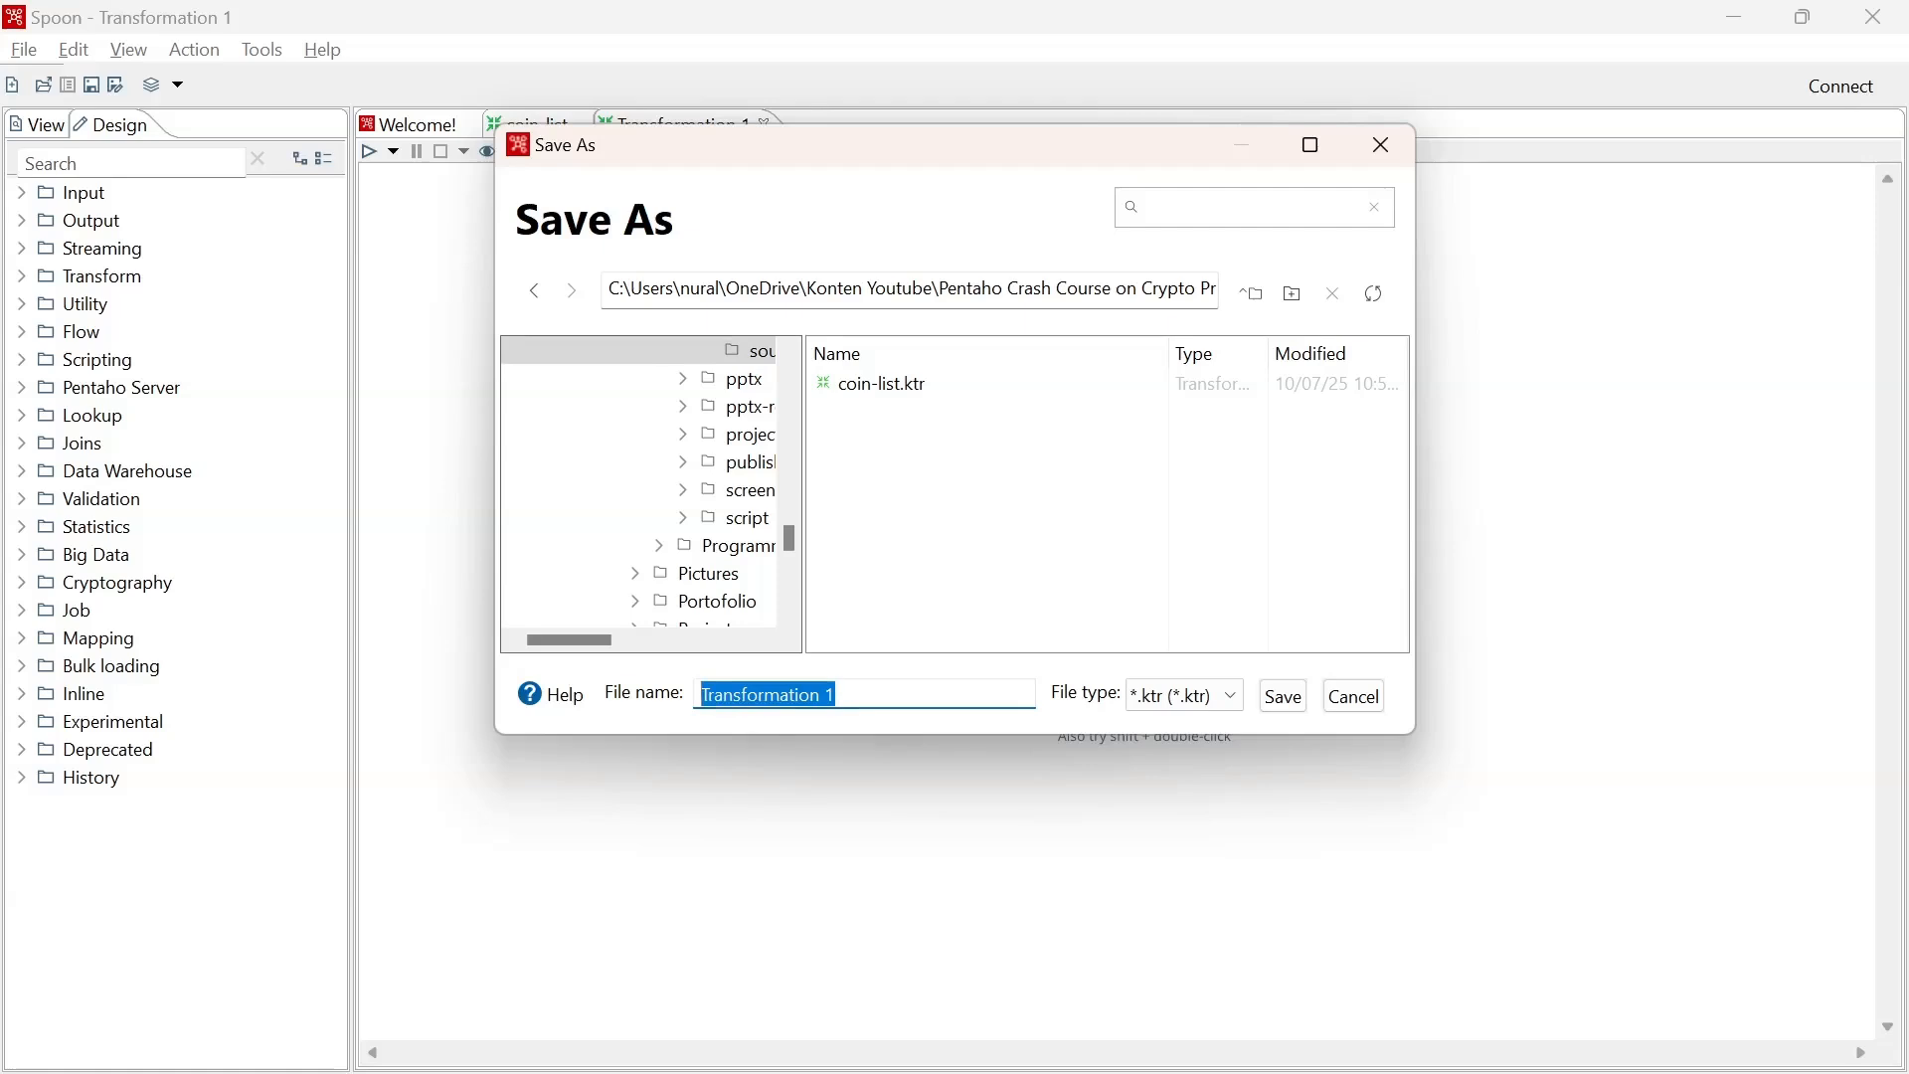
{"action": "type", "text": "fetch-api"}
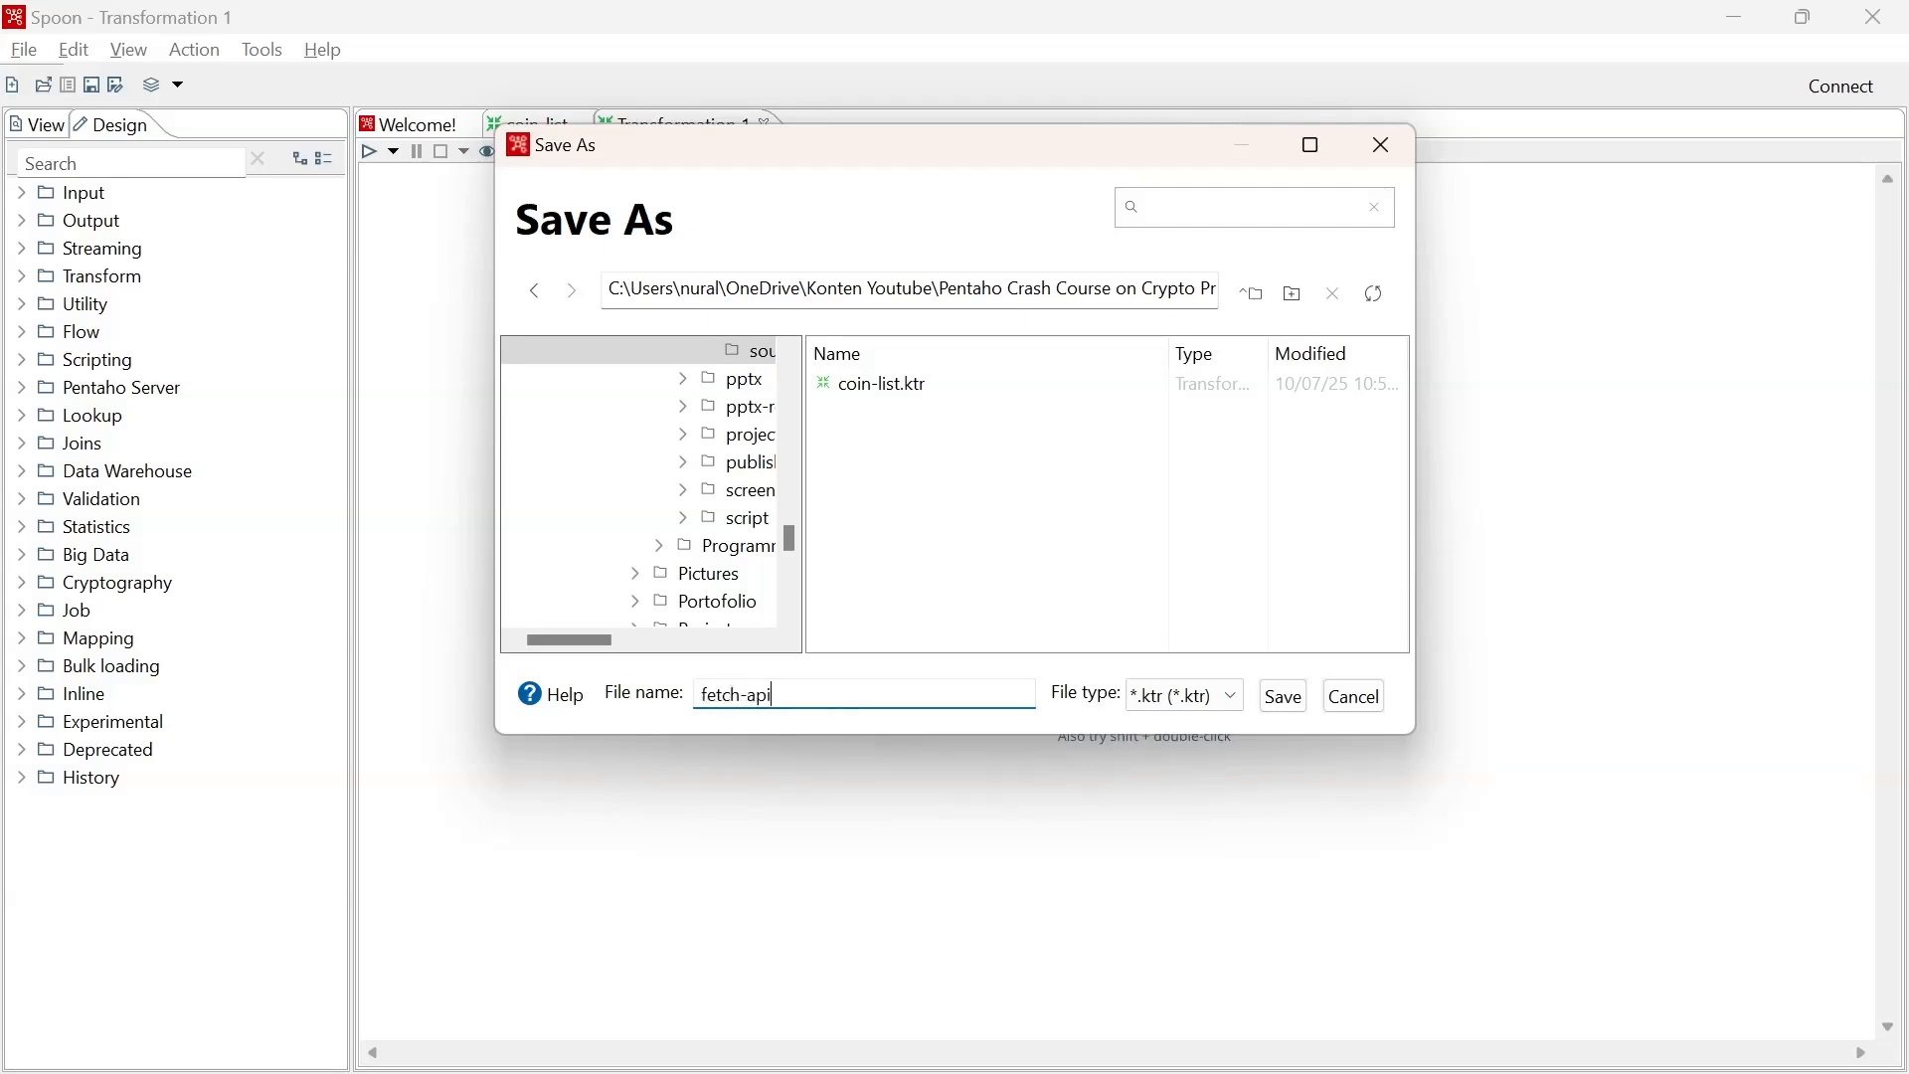
{"action": "type", "text": "-bulk"}
{"action": "left_click", "coordinate": [1282, 696]}
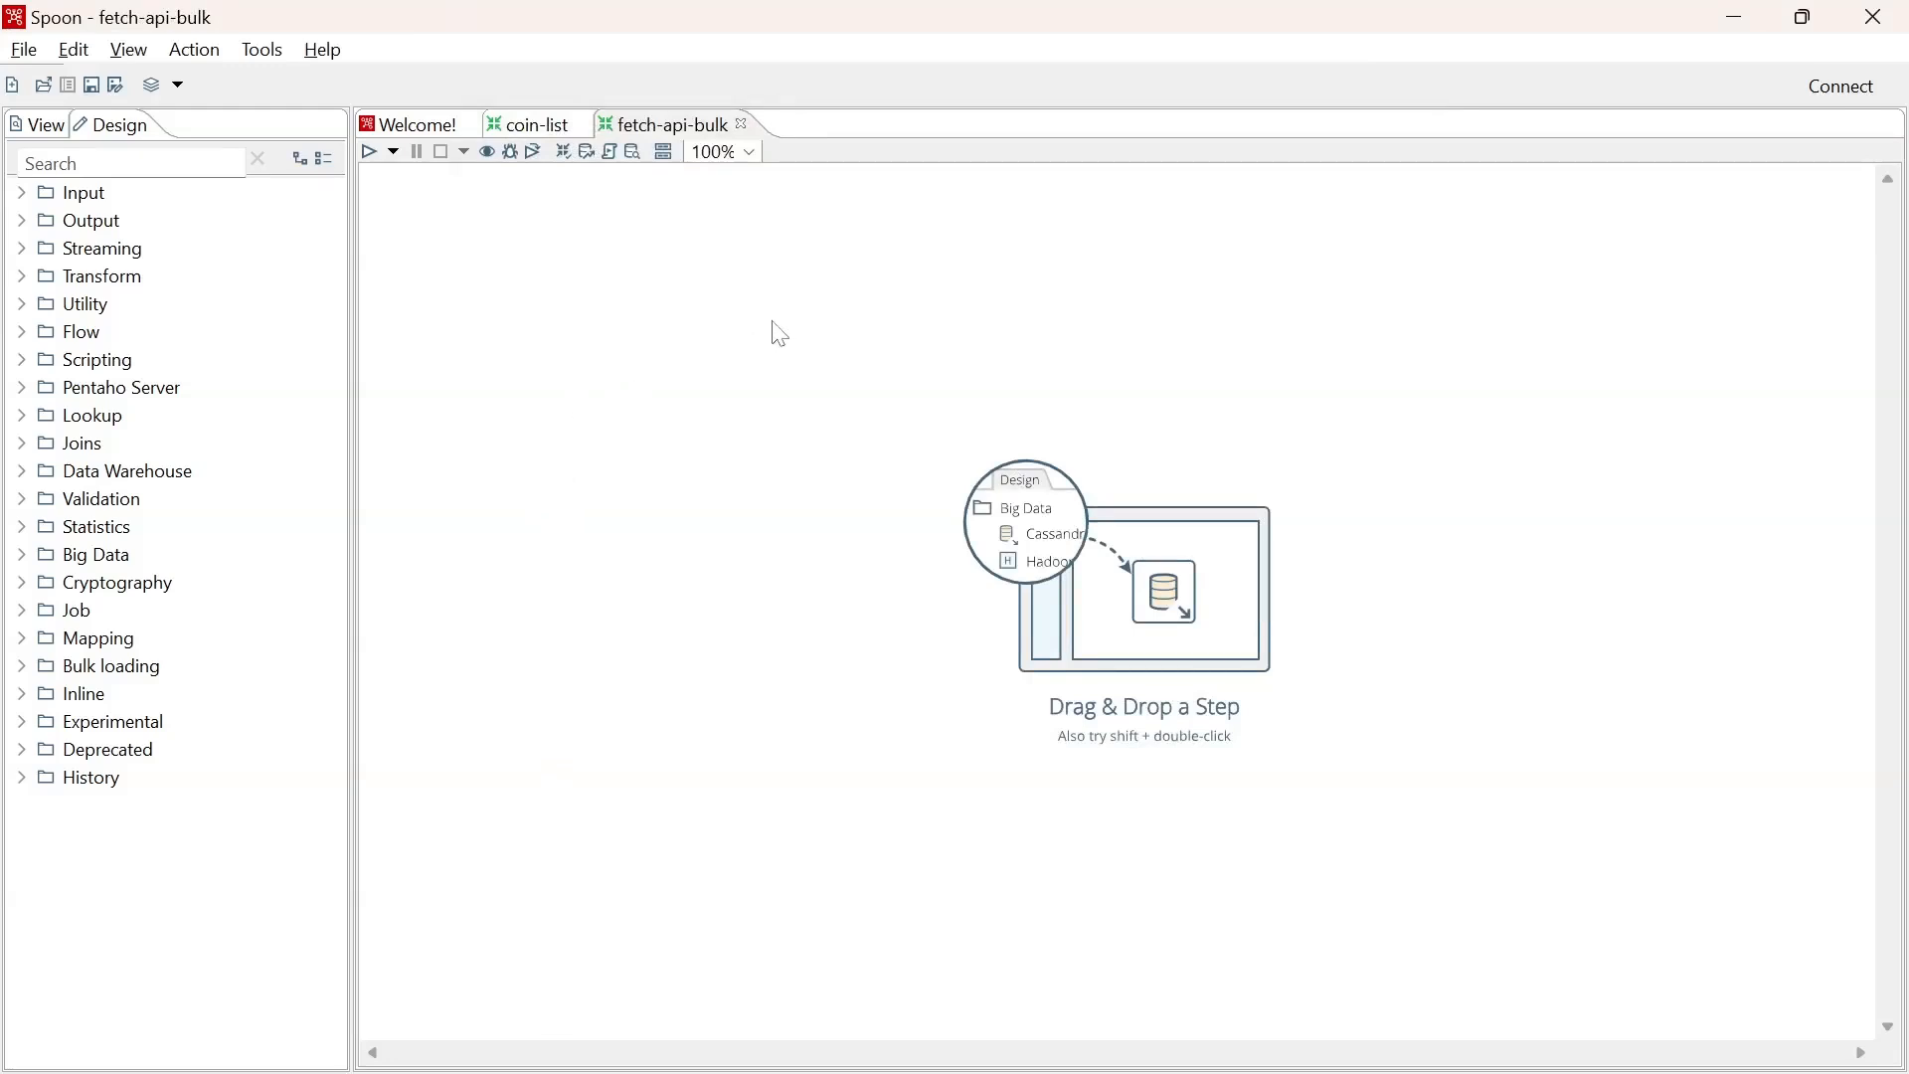
Add a Data grid input step to the fetch-api-bulk canvas and save the transformation.
{"action": "left_click", "coordinate": [60, 194]}
{"action": "double_click", "coordinate": [40, 197]}
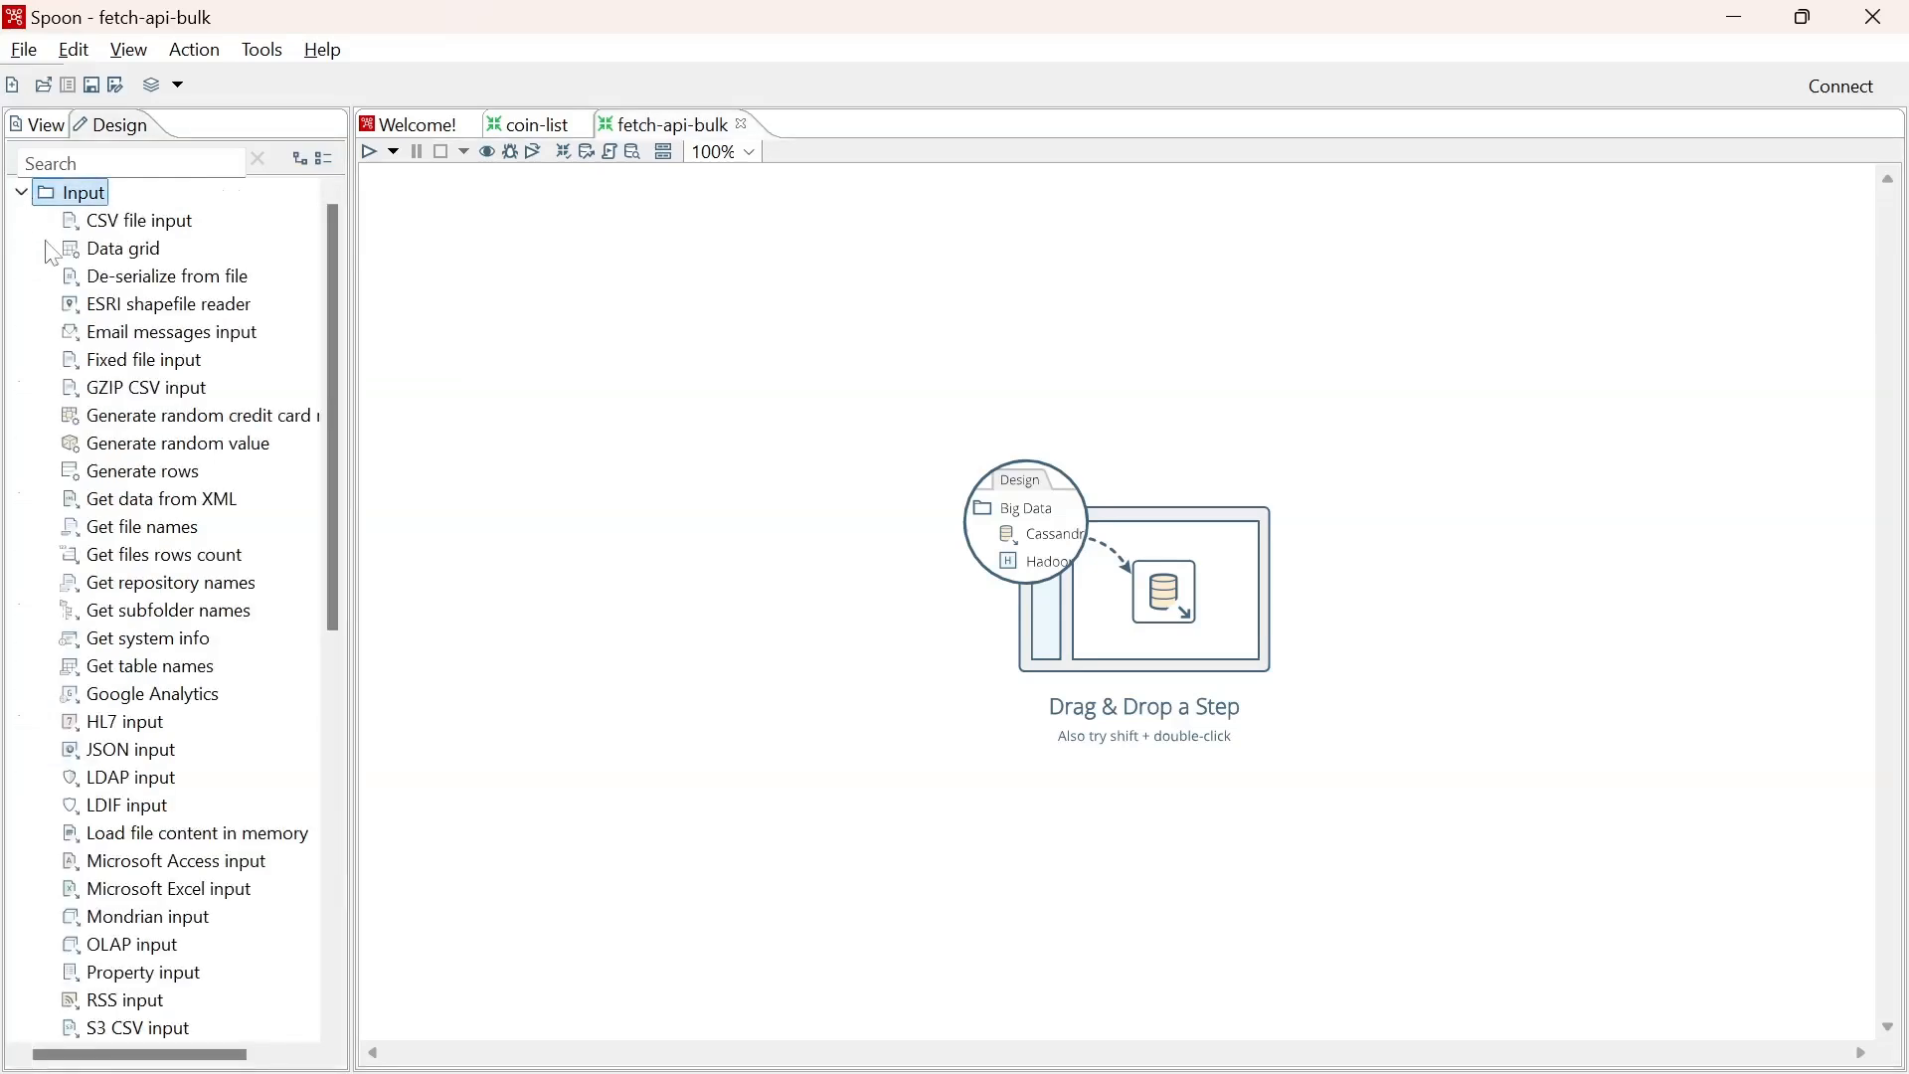
{"action": "left_click_drag", "start_coordinate": [84, 261], "coordinate": [546, 310]}
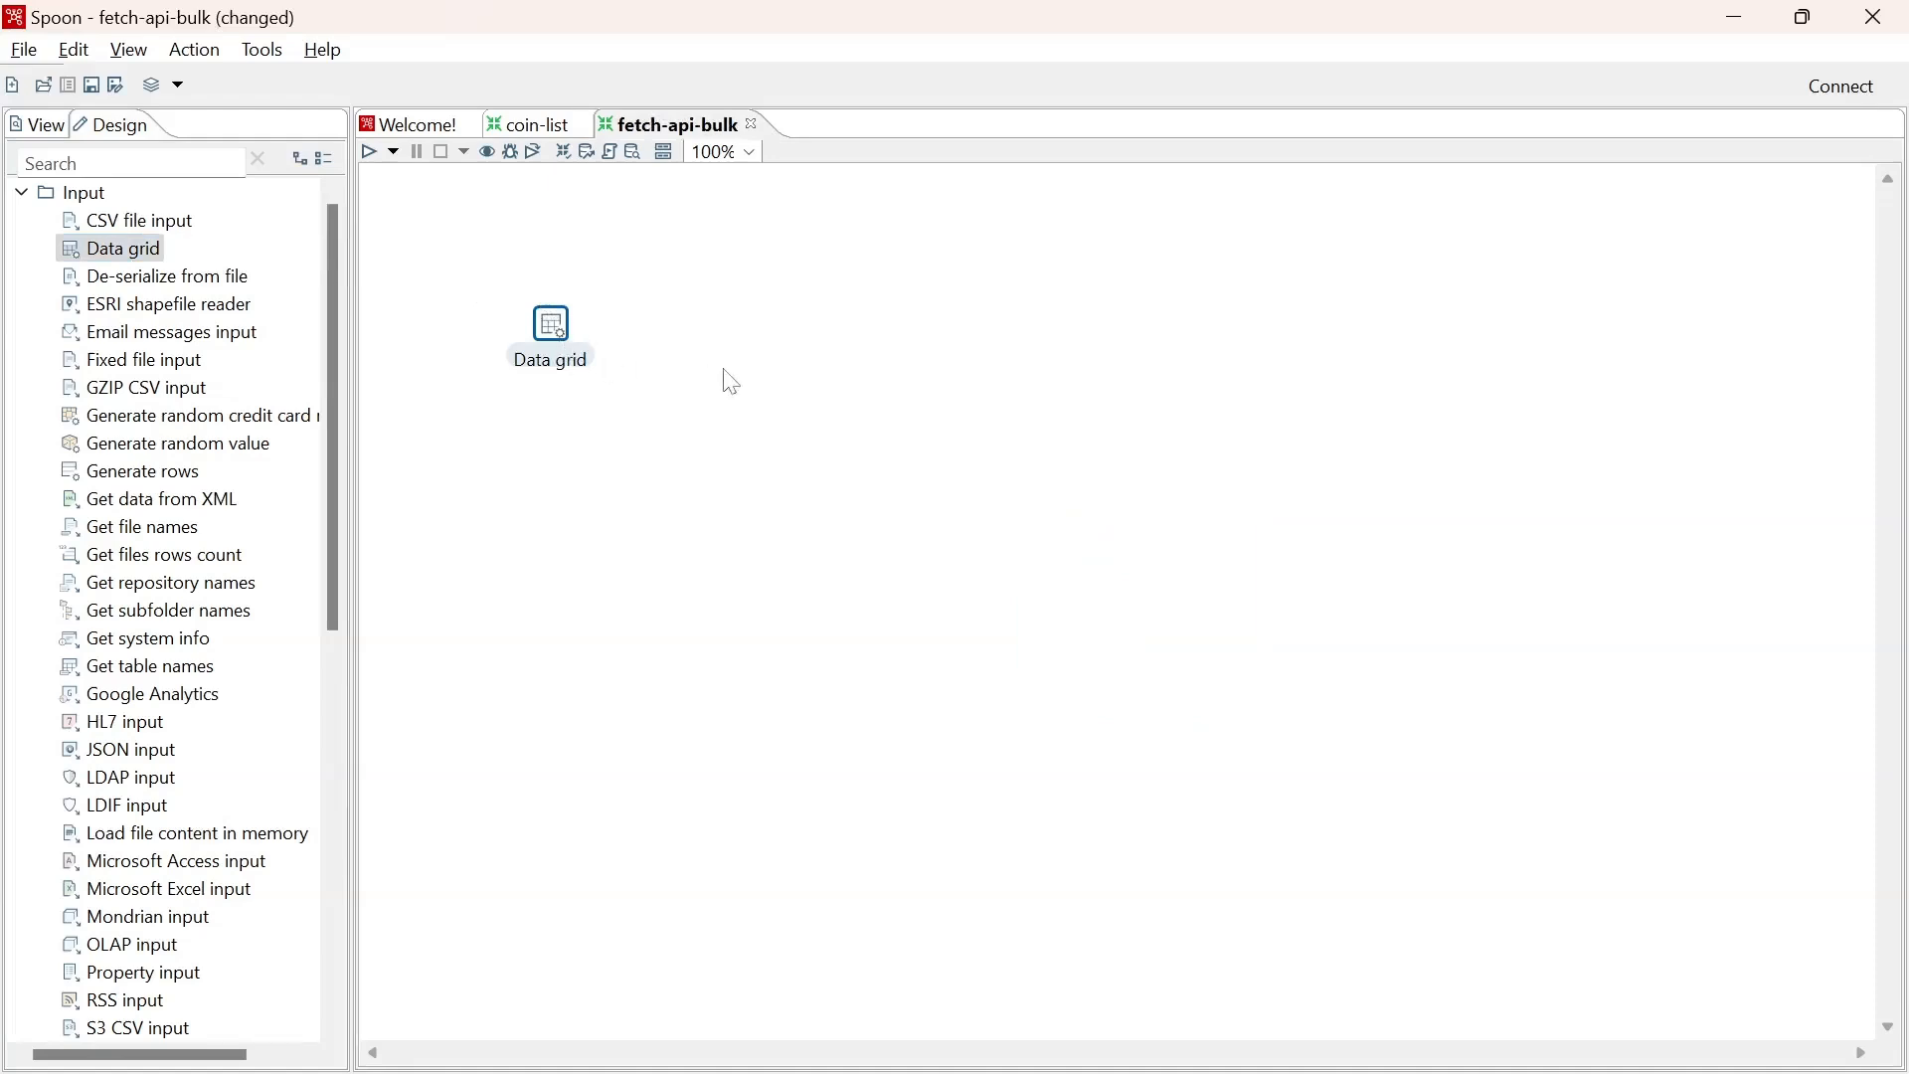
{"action": "key", "text": "ctrl+s"}
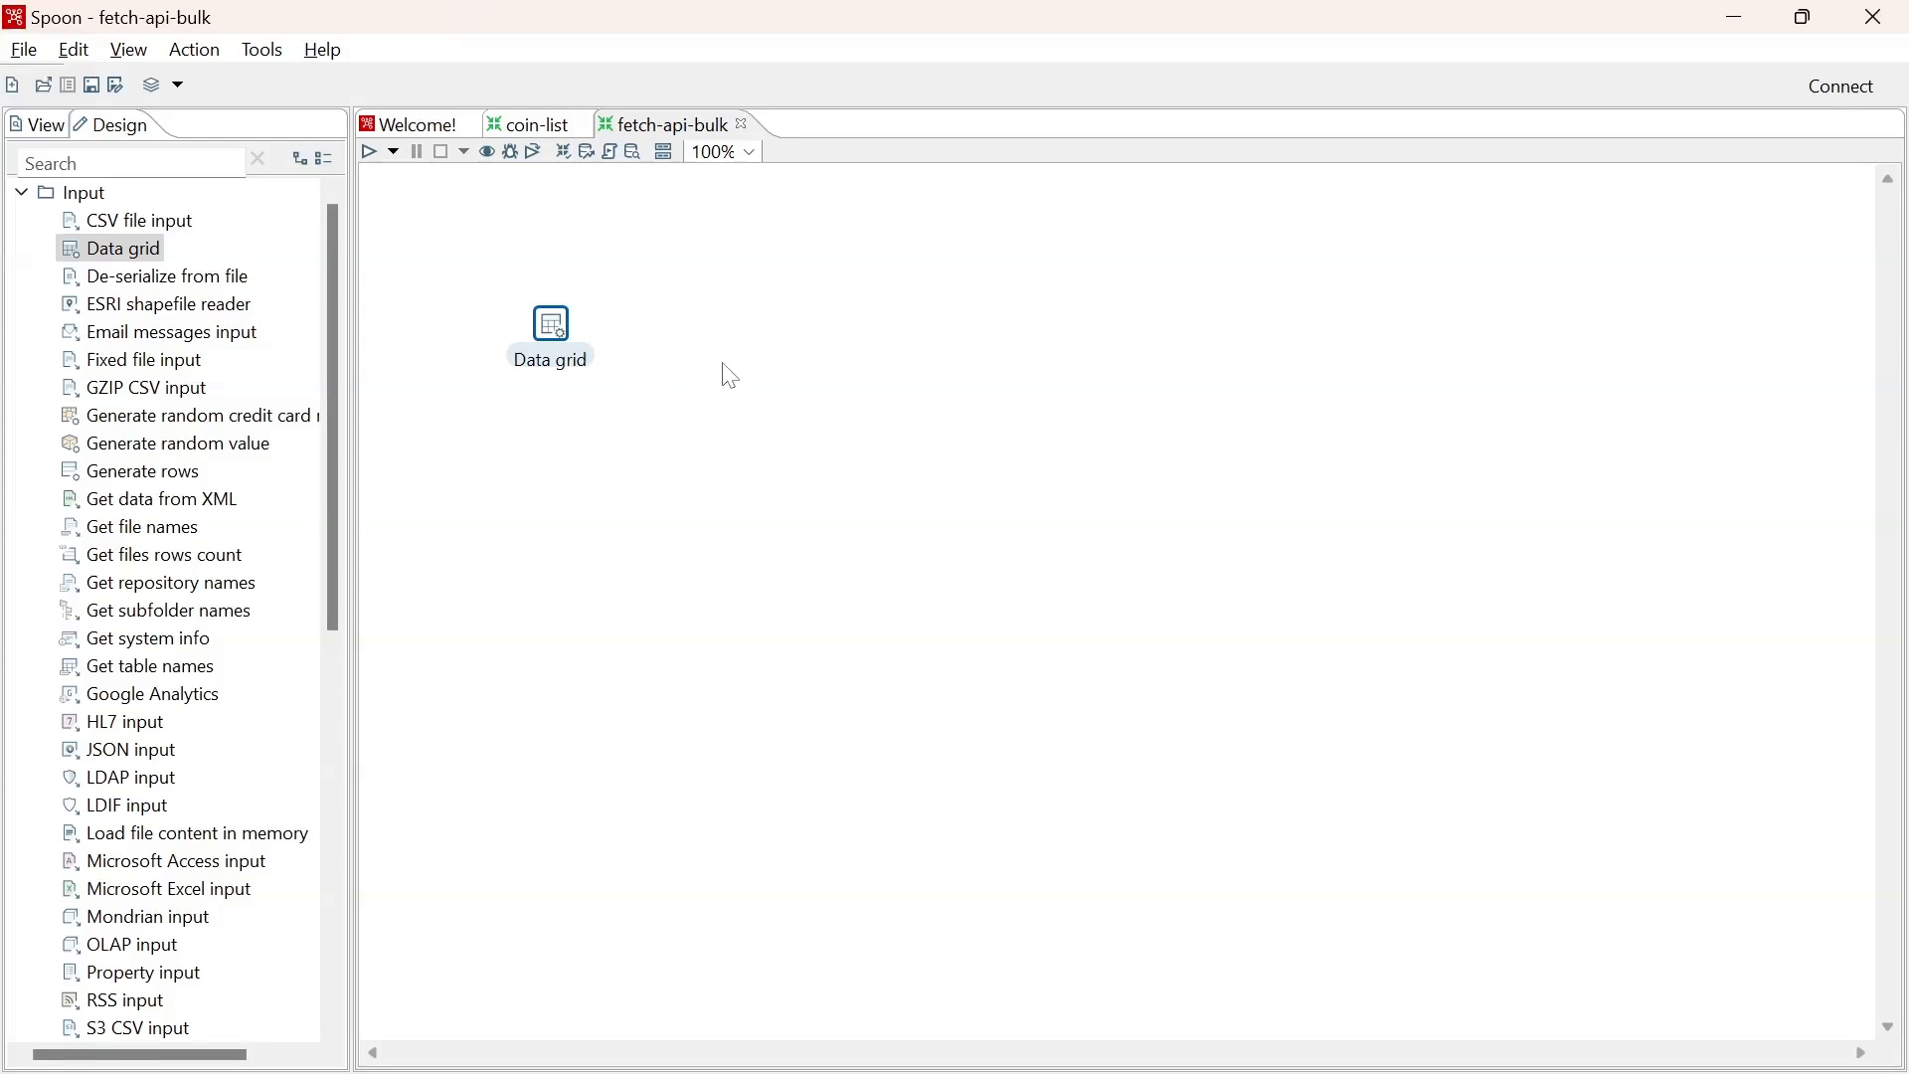
Open the Data grid step's settings, define a field api_url of type String, and check its column among the data rows.
{"action": "double_click", "coordinate": [554, 338]}
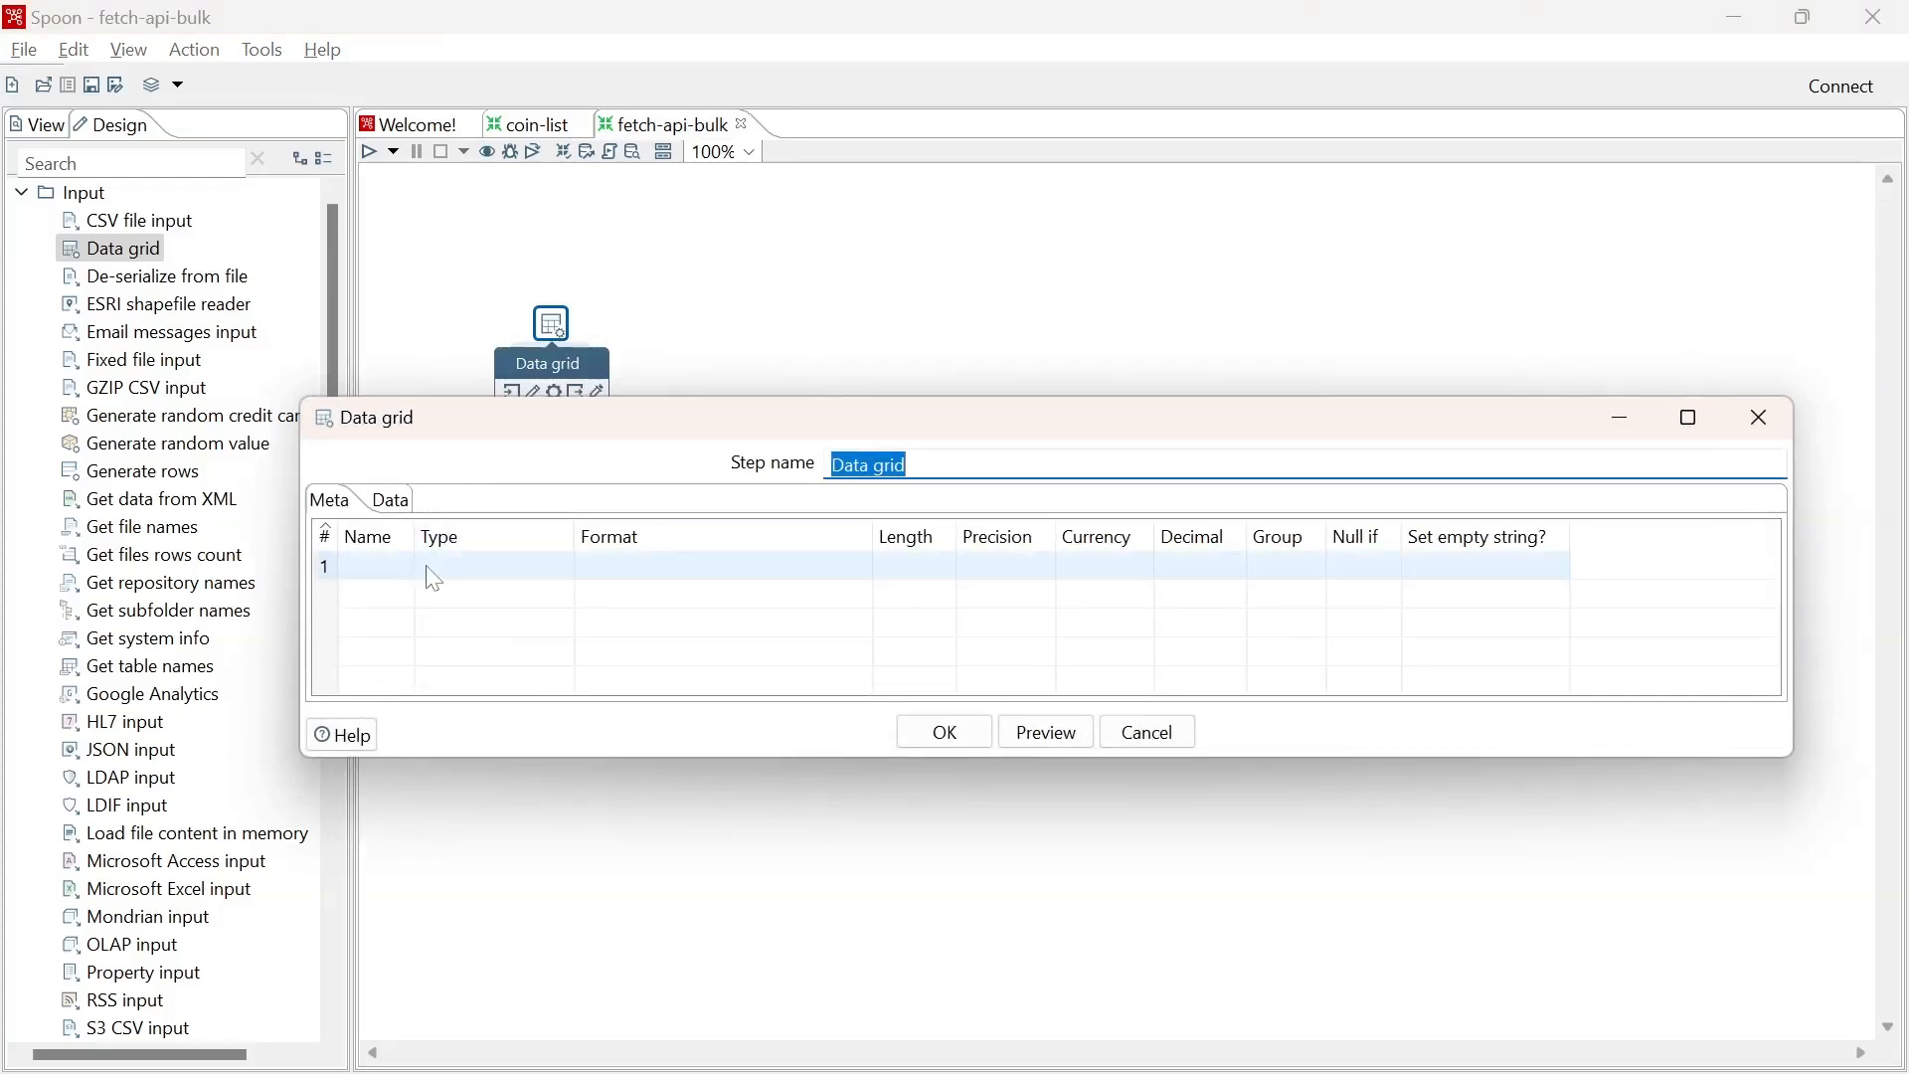
{"action": "left_click", "coordinate": [393, 507]}
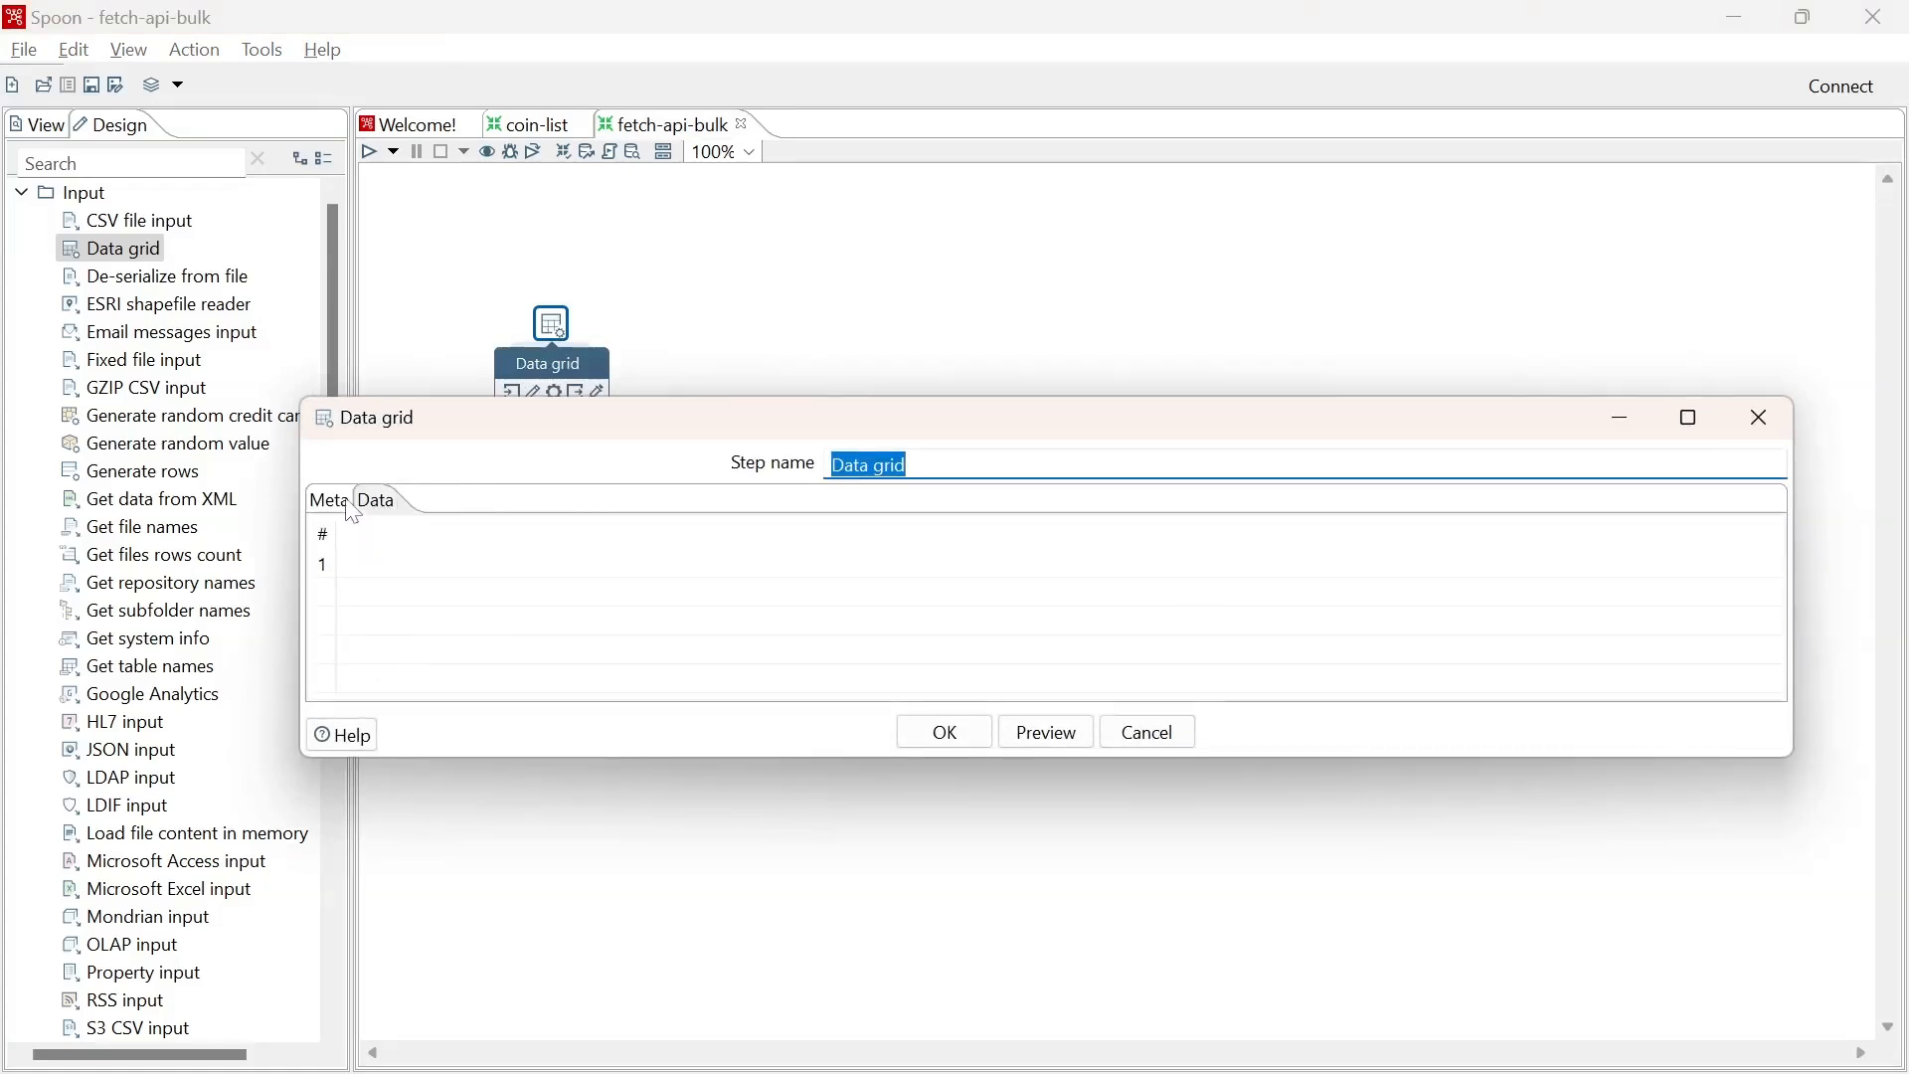
{"action": "left_click", "coordinate": [348, 507]}
{"action": "left_click", "coordinate": [393, 569]}
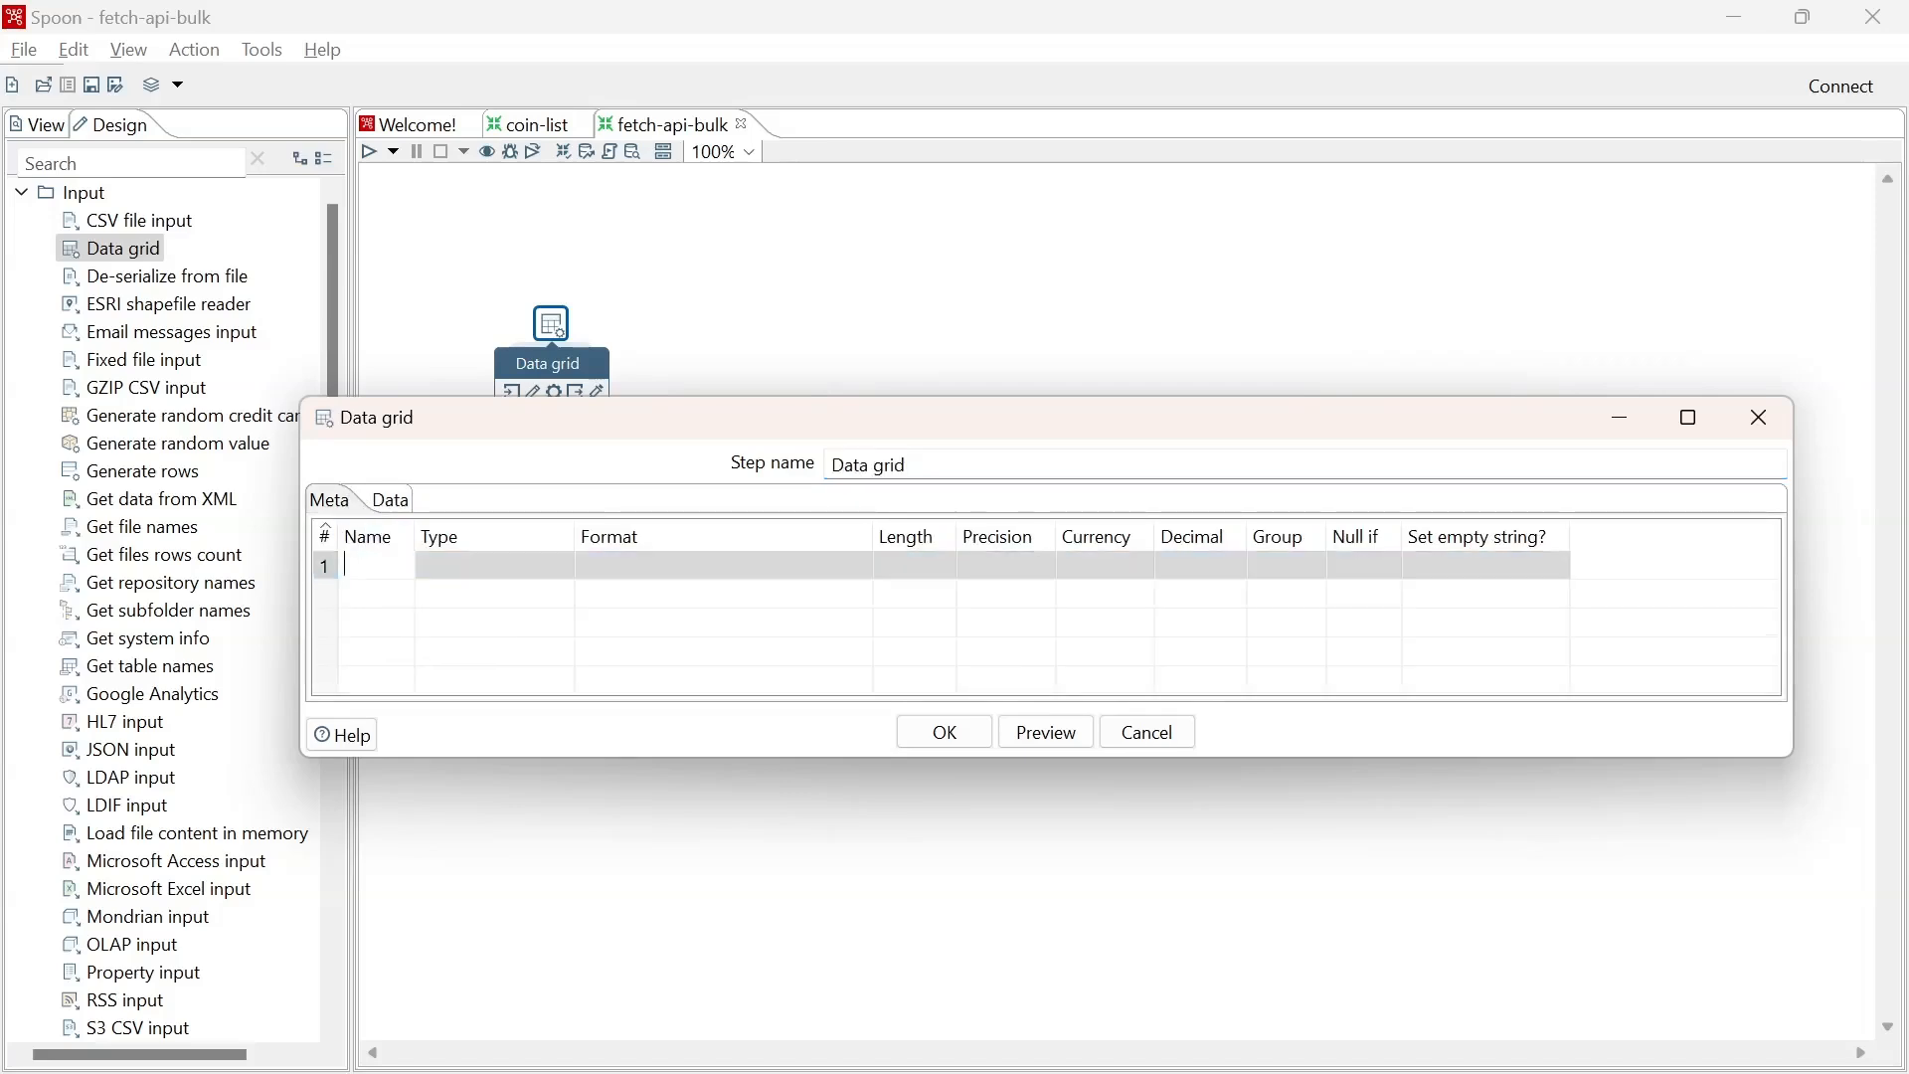
{"action": "type", "text": "api_url"}
{"action": "key", "text": "Return"}
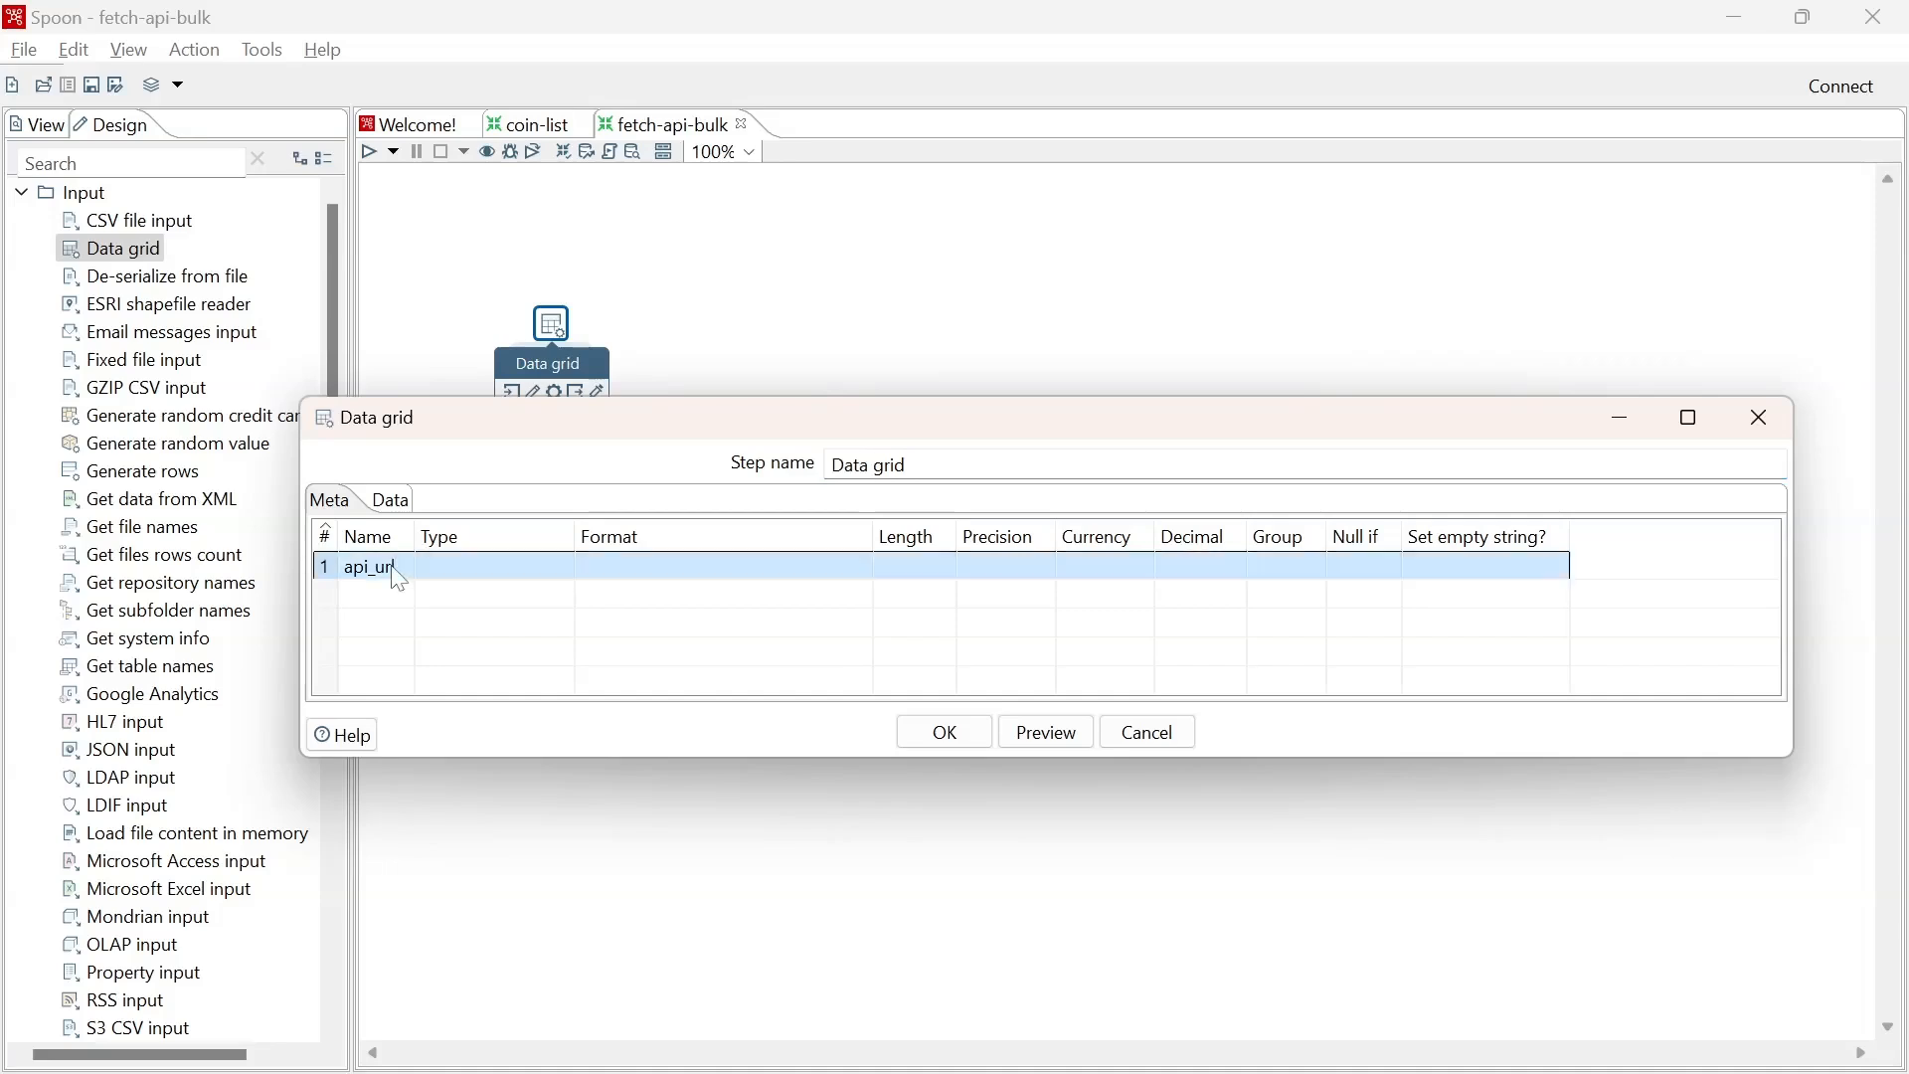
{"action": "left_click", "coordinate": [482, 564]}
{"action": "left_click", "coordinate": [567, 579]}
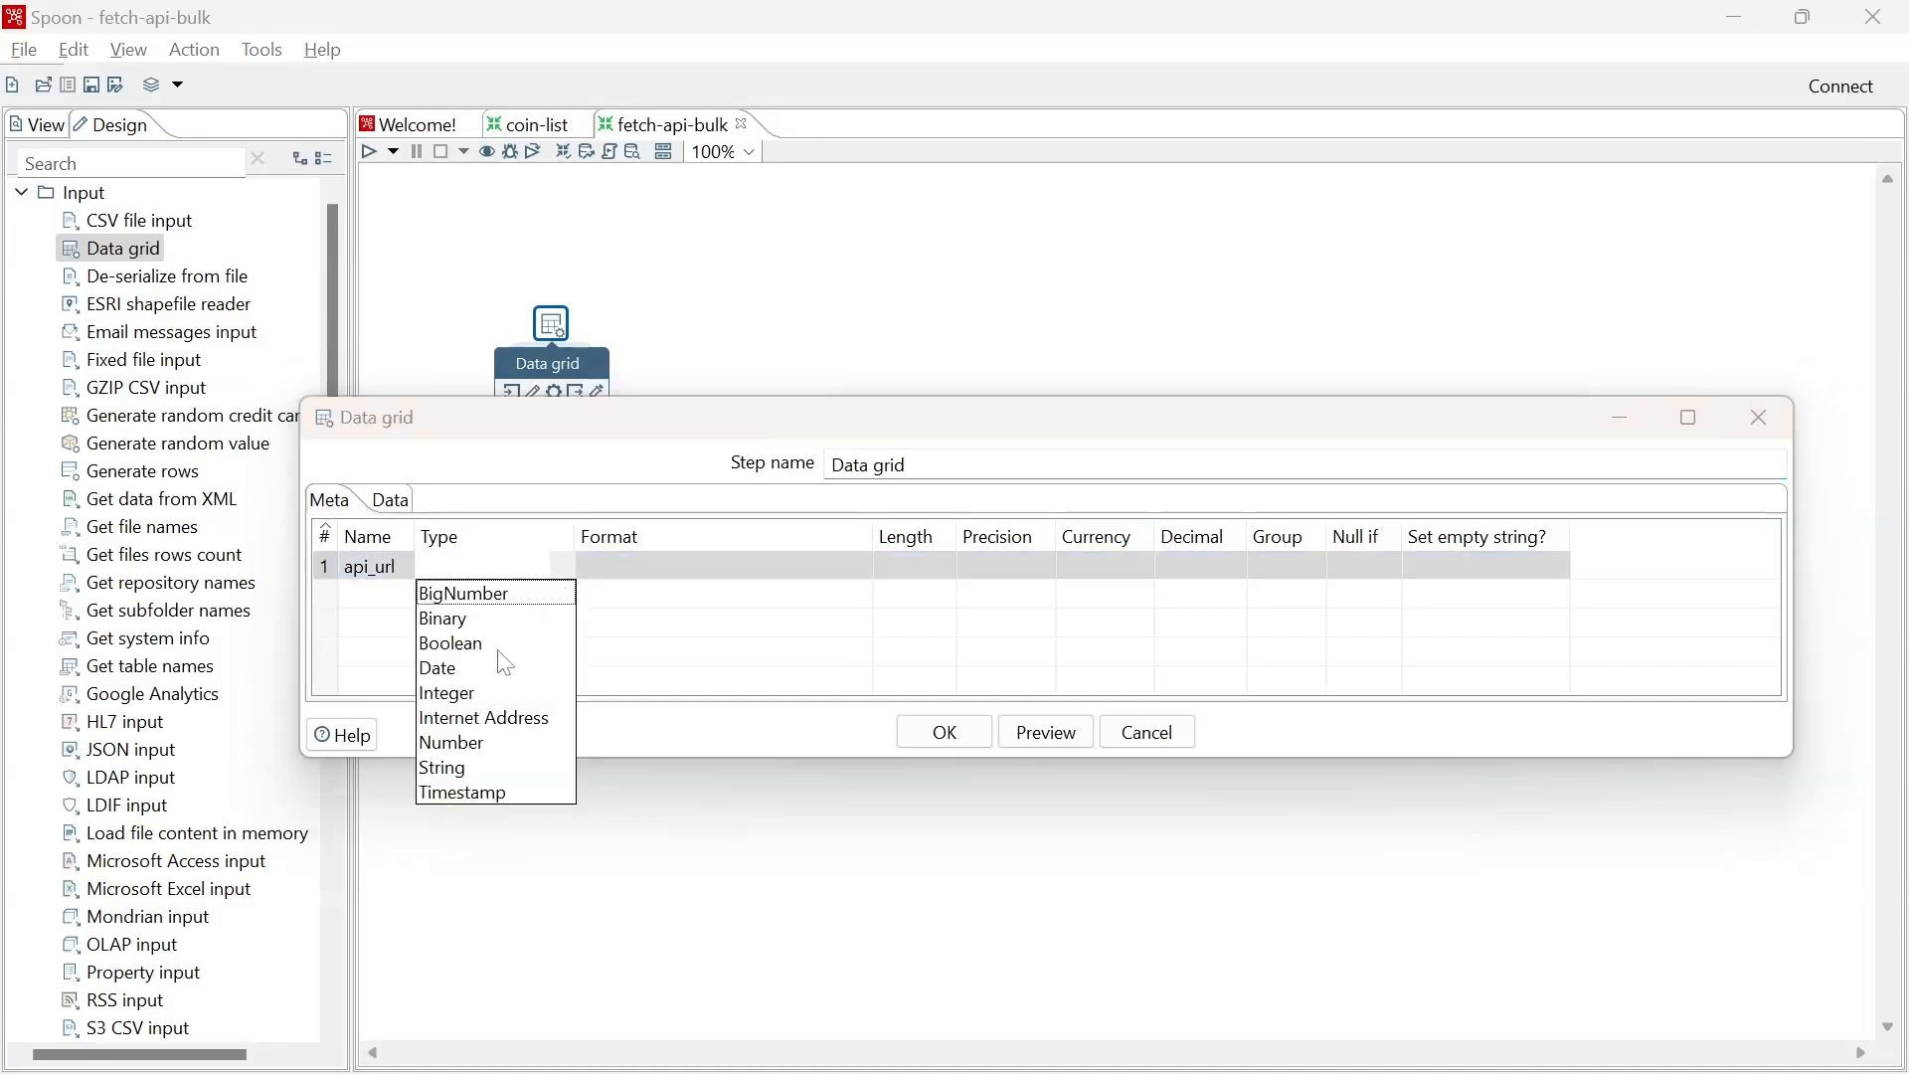
{"action": "left_click", "coordinate": [467, 769]}
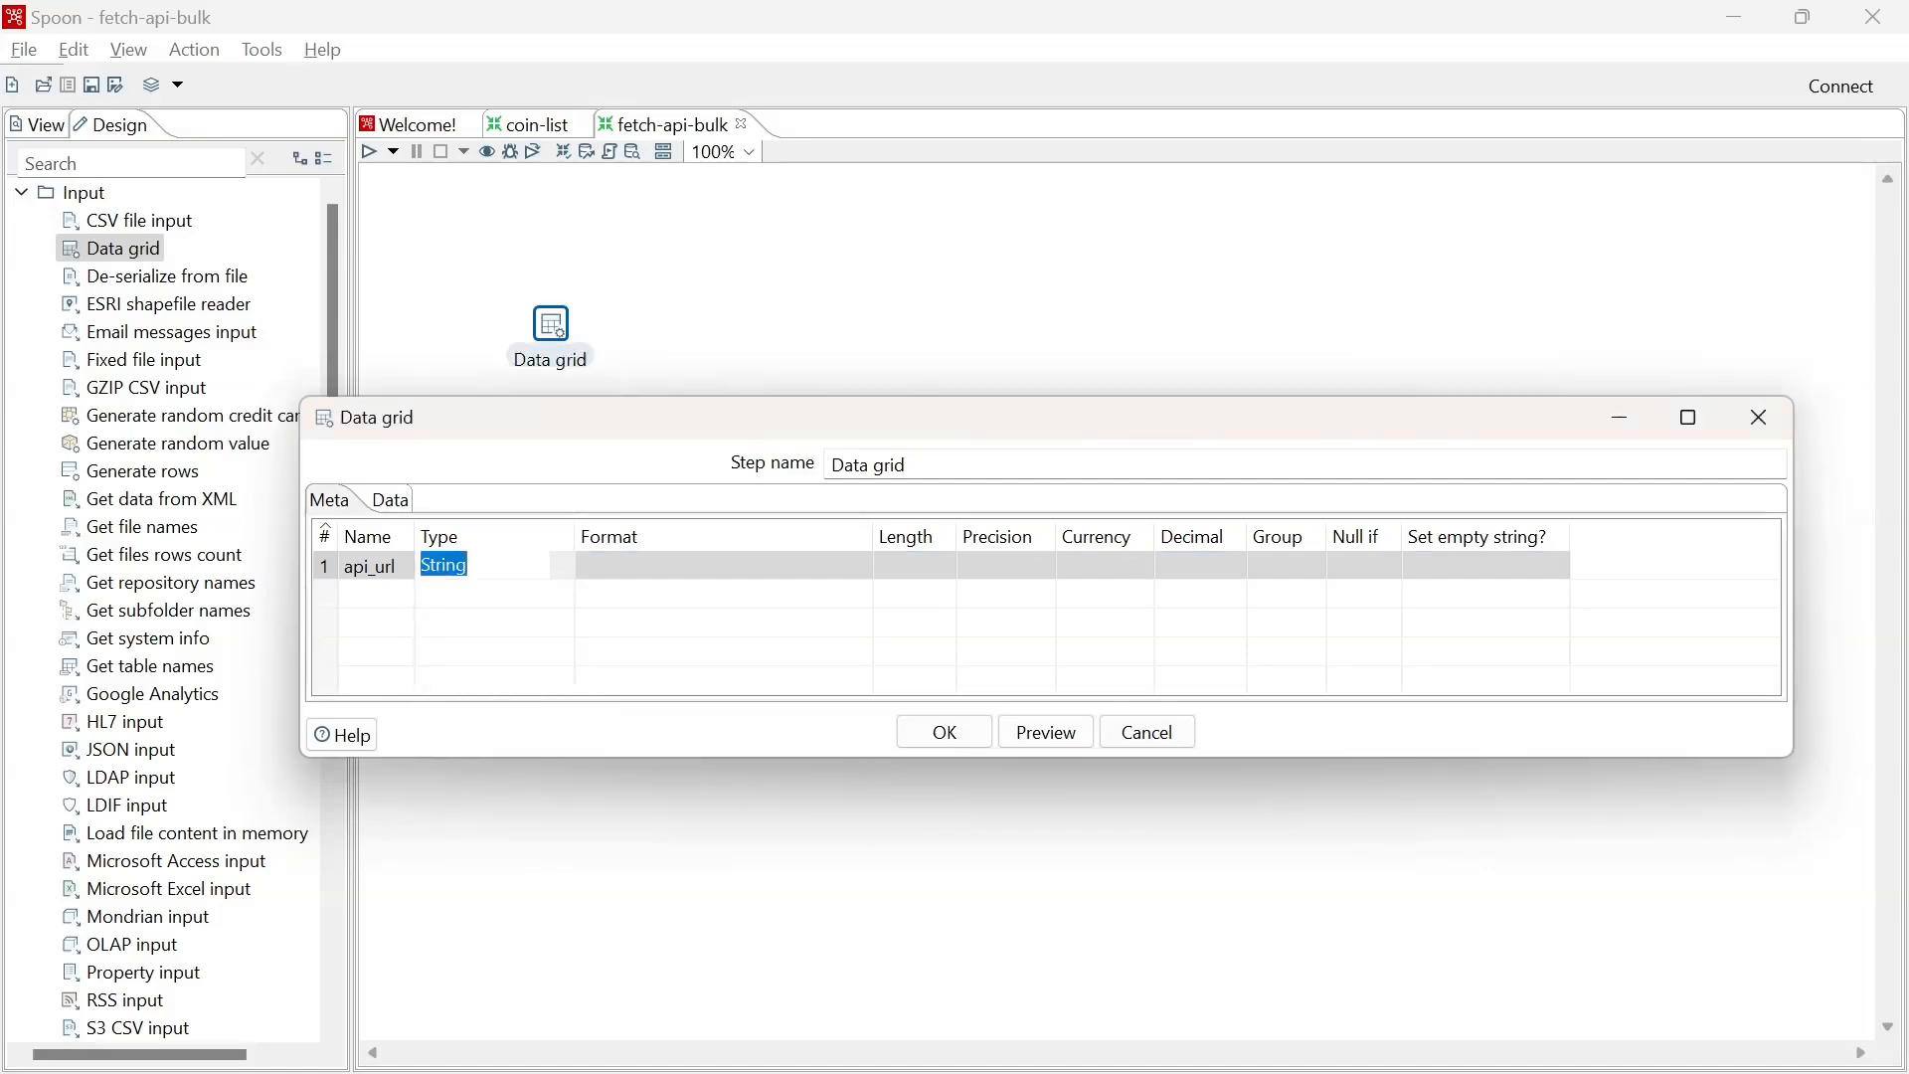
{"action": "left_click", "coordinate": [390, 501]}
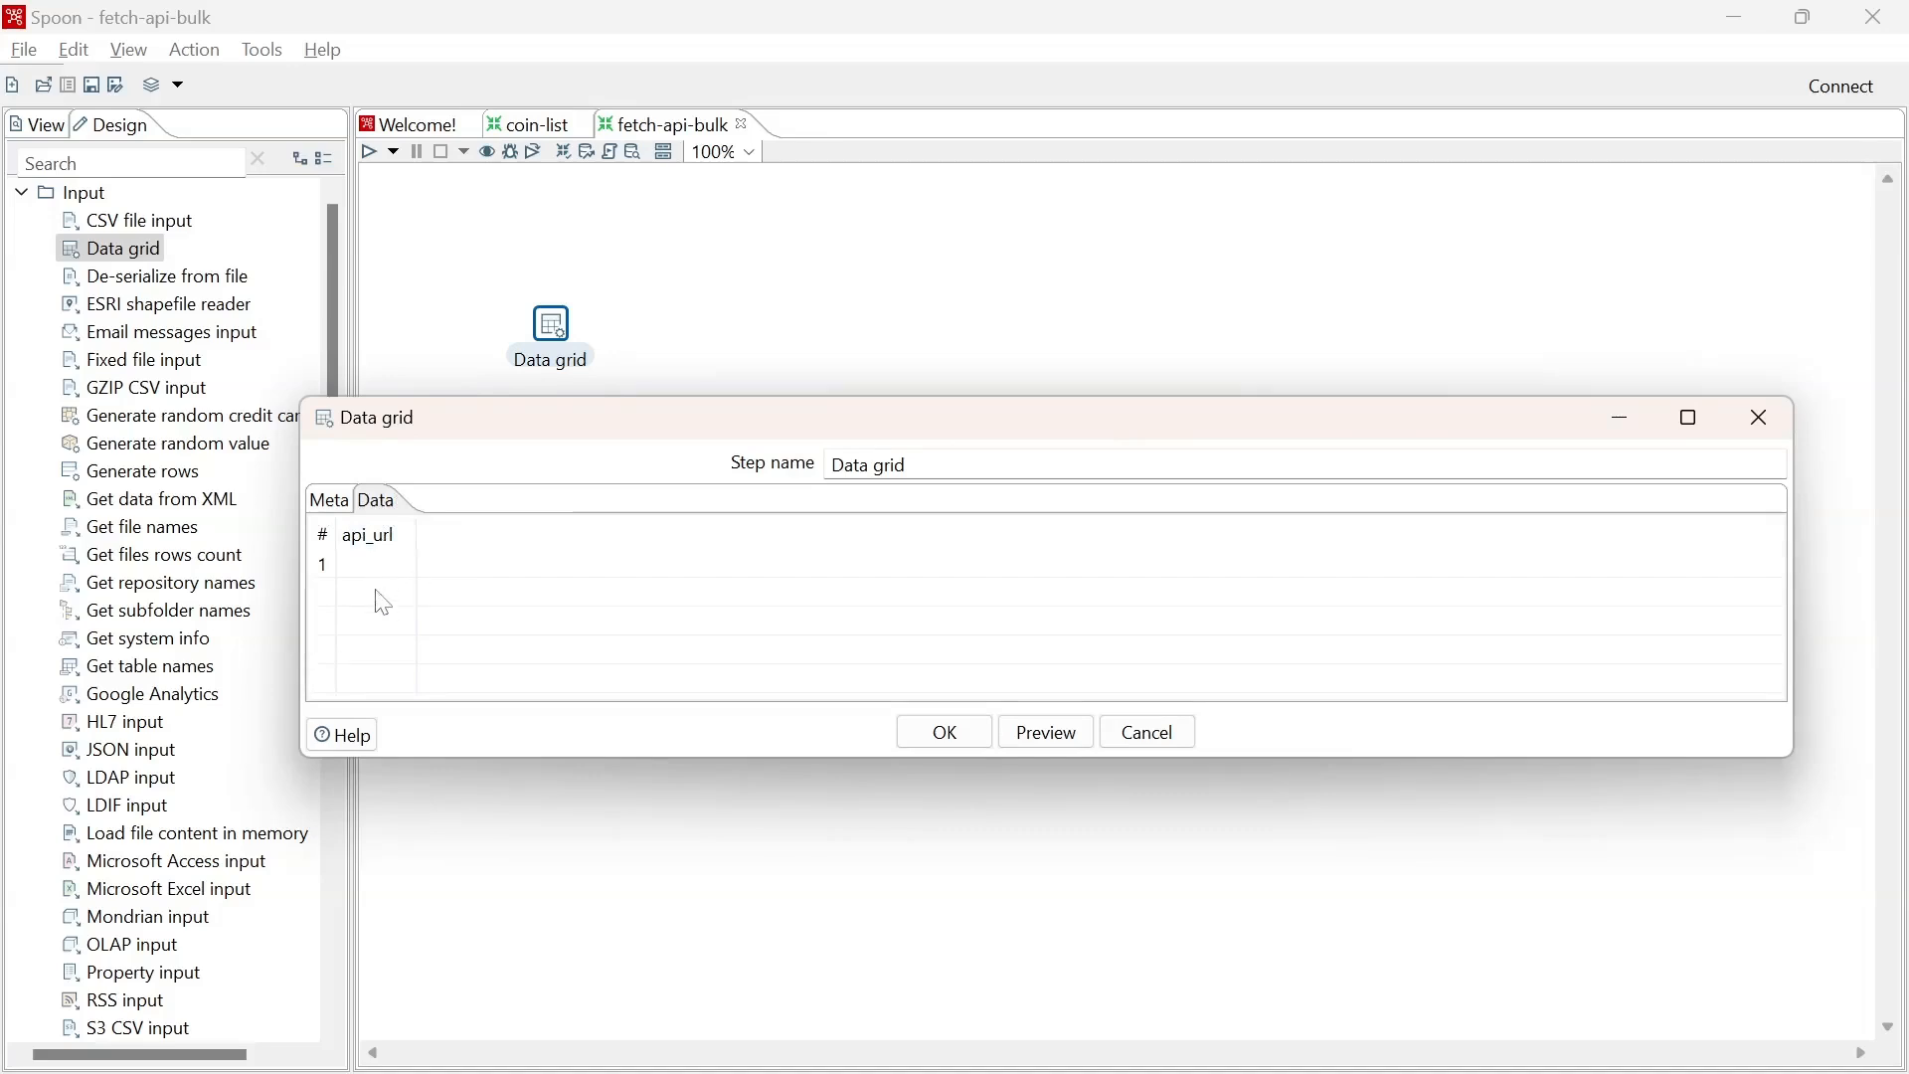
{"action": "left_click", "coordinate": [338, 511]}
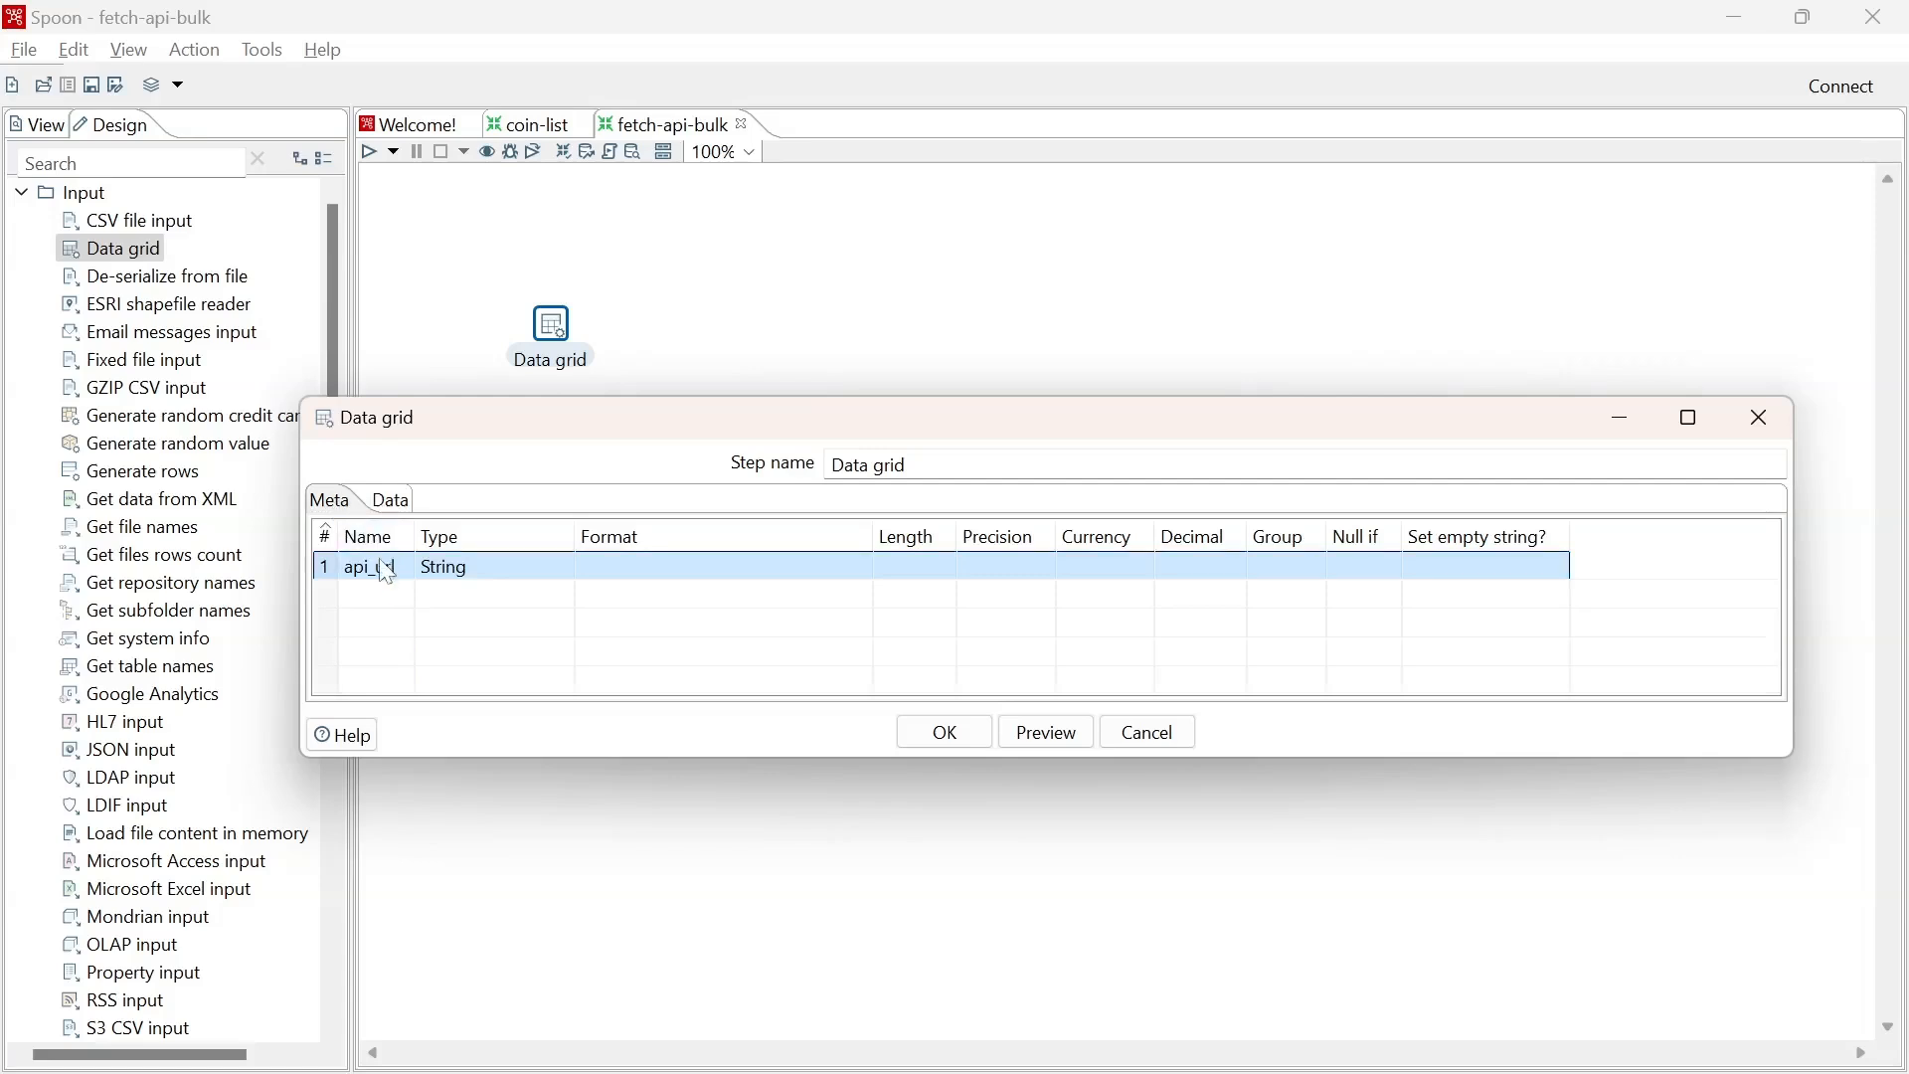
Define a second Data grid field named api_key with type String.
{"action": "left_click", "coordinate": [399, 605]}
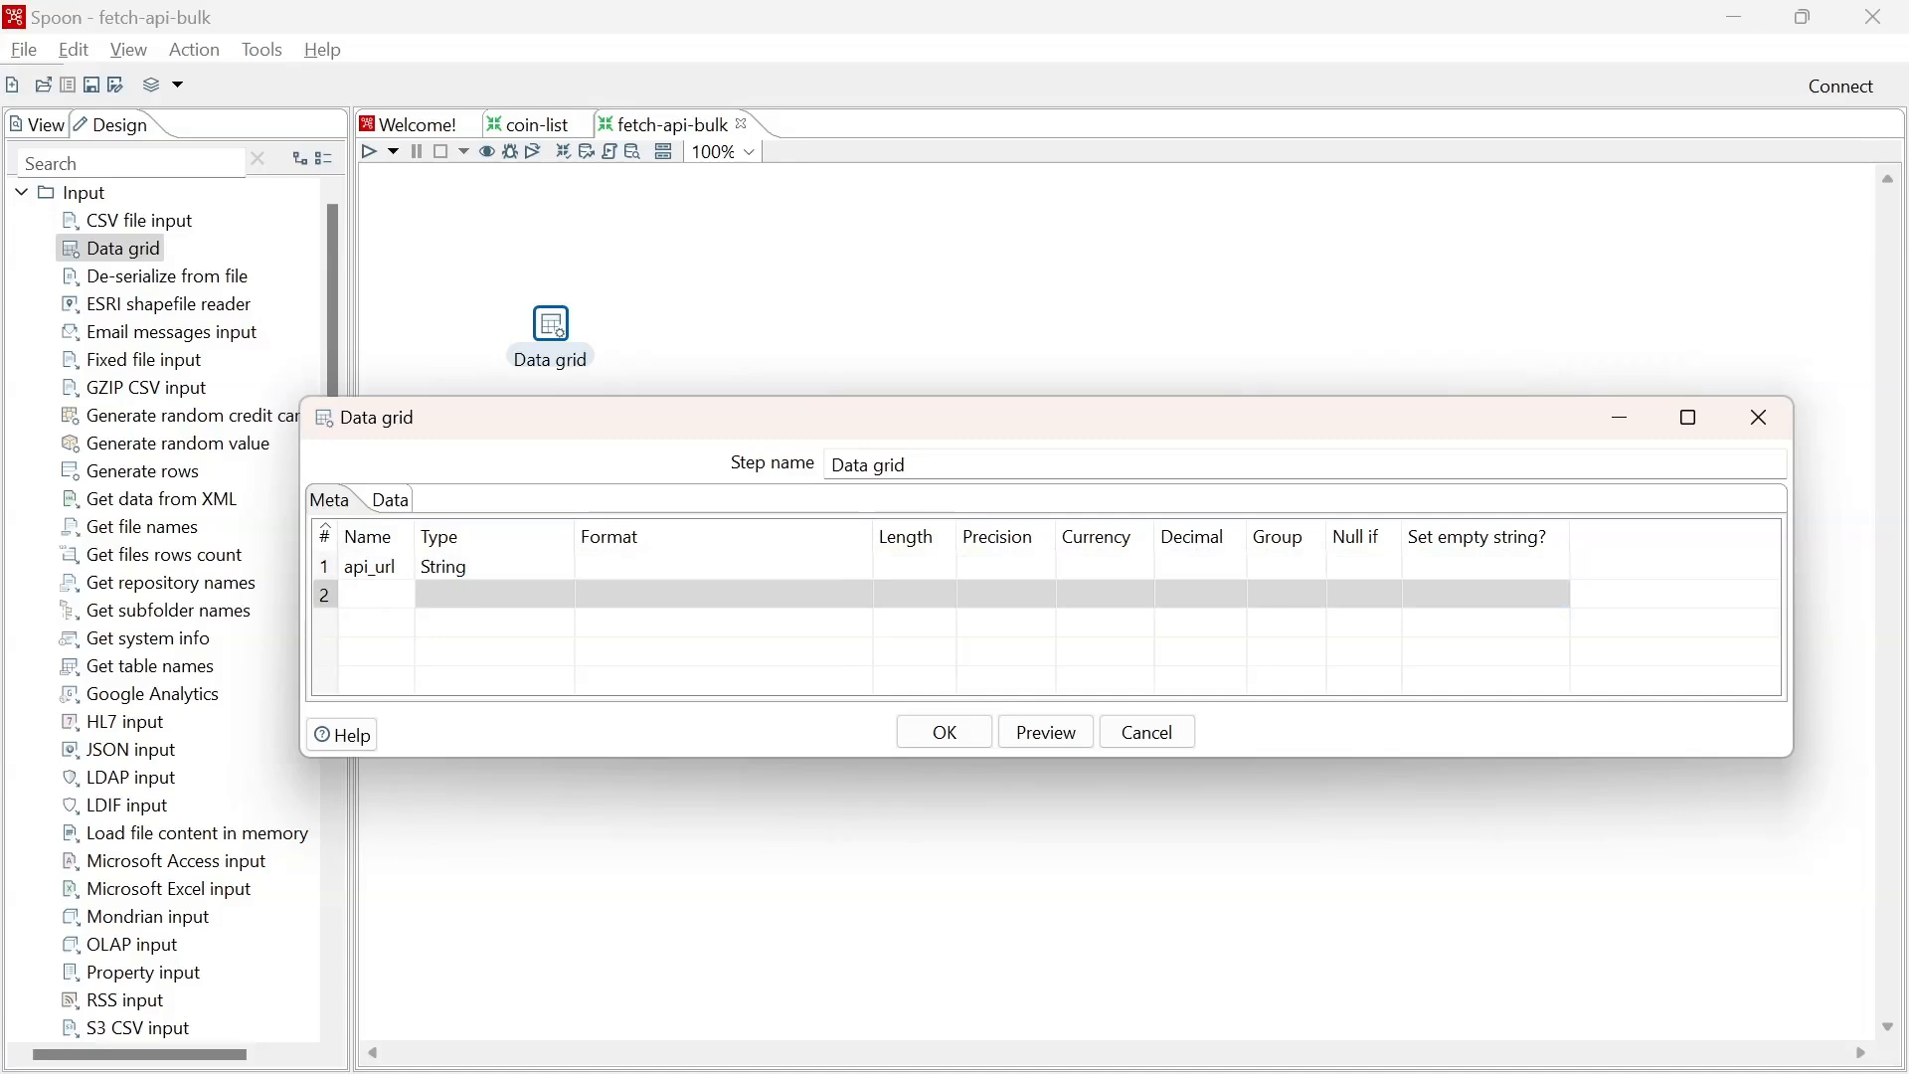
{"action": "type", "text": "api_key"}
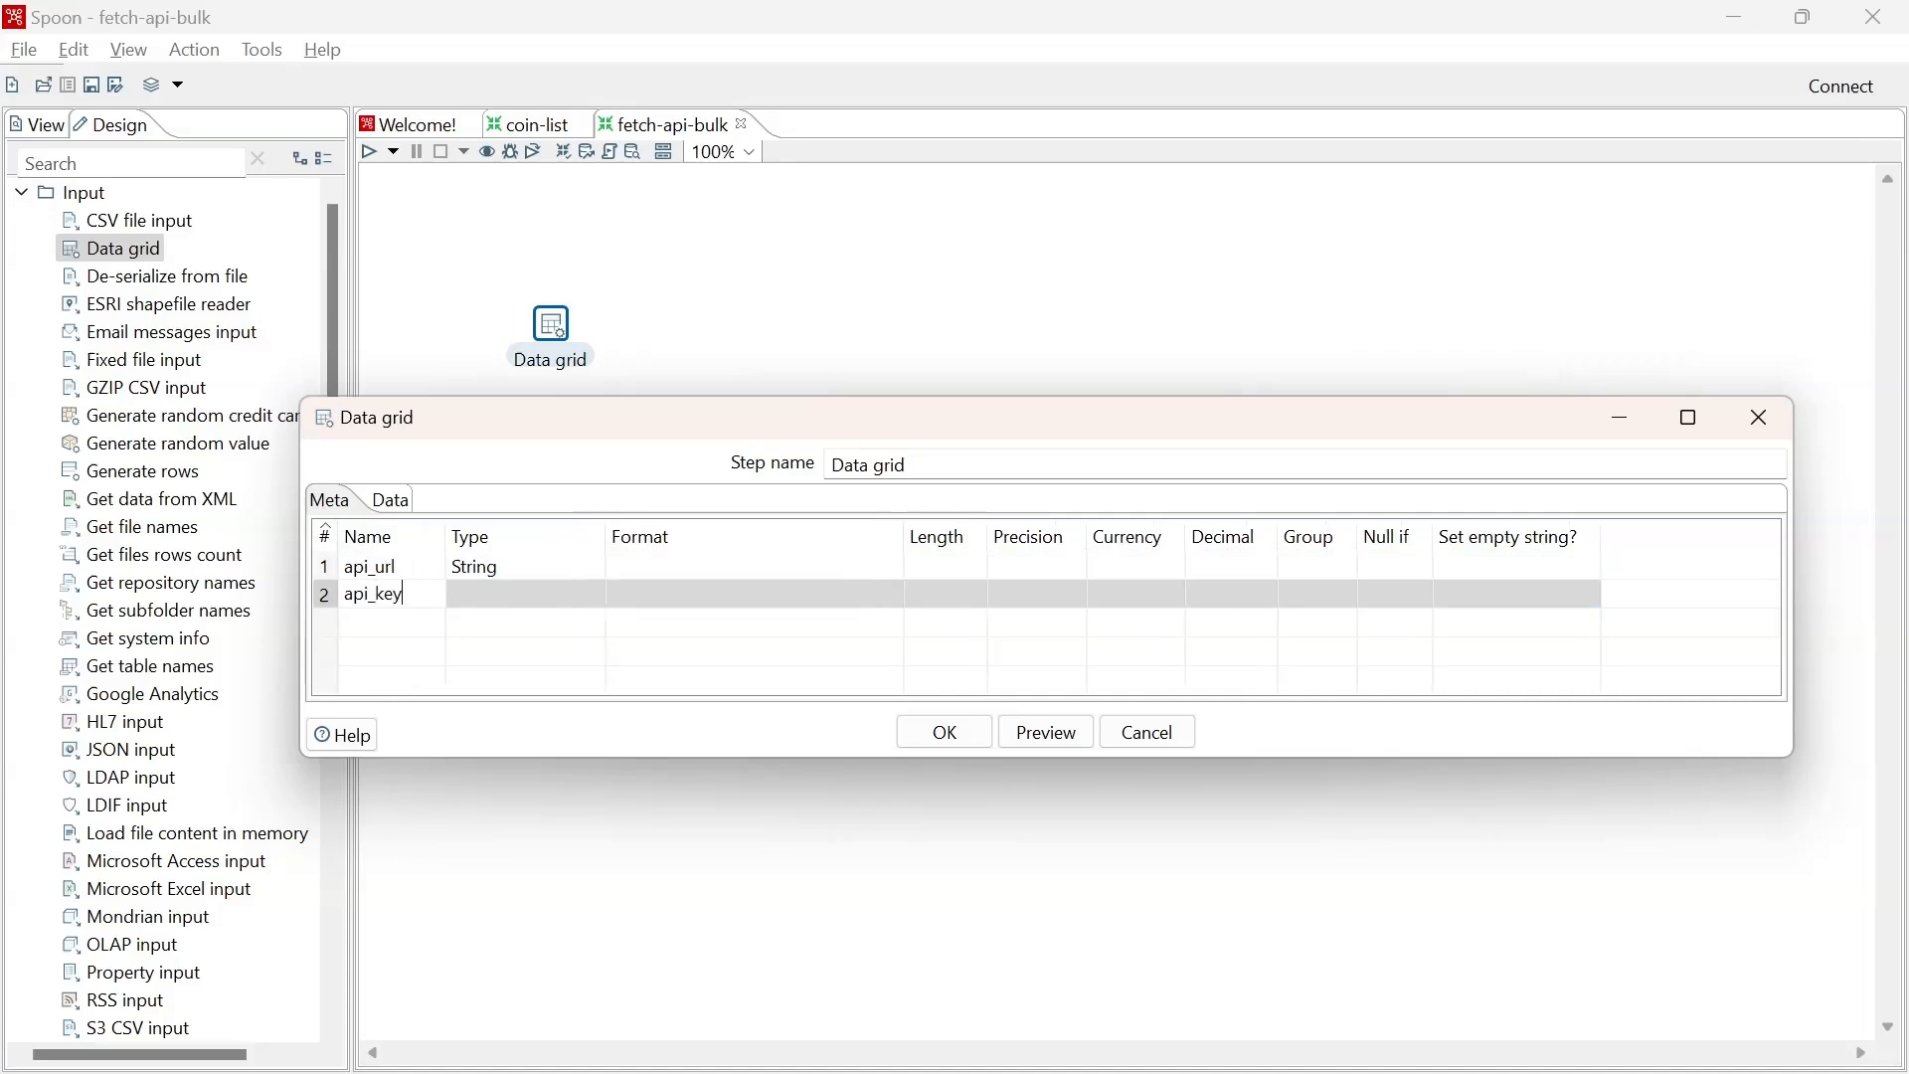
{"action": "left_click", "coordinate": [586, 597]}
{"action": "left_click", "coordinate": [597, 600]}
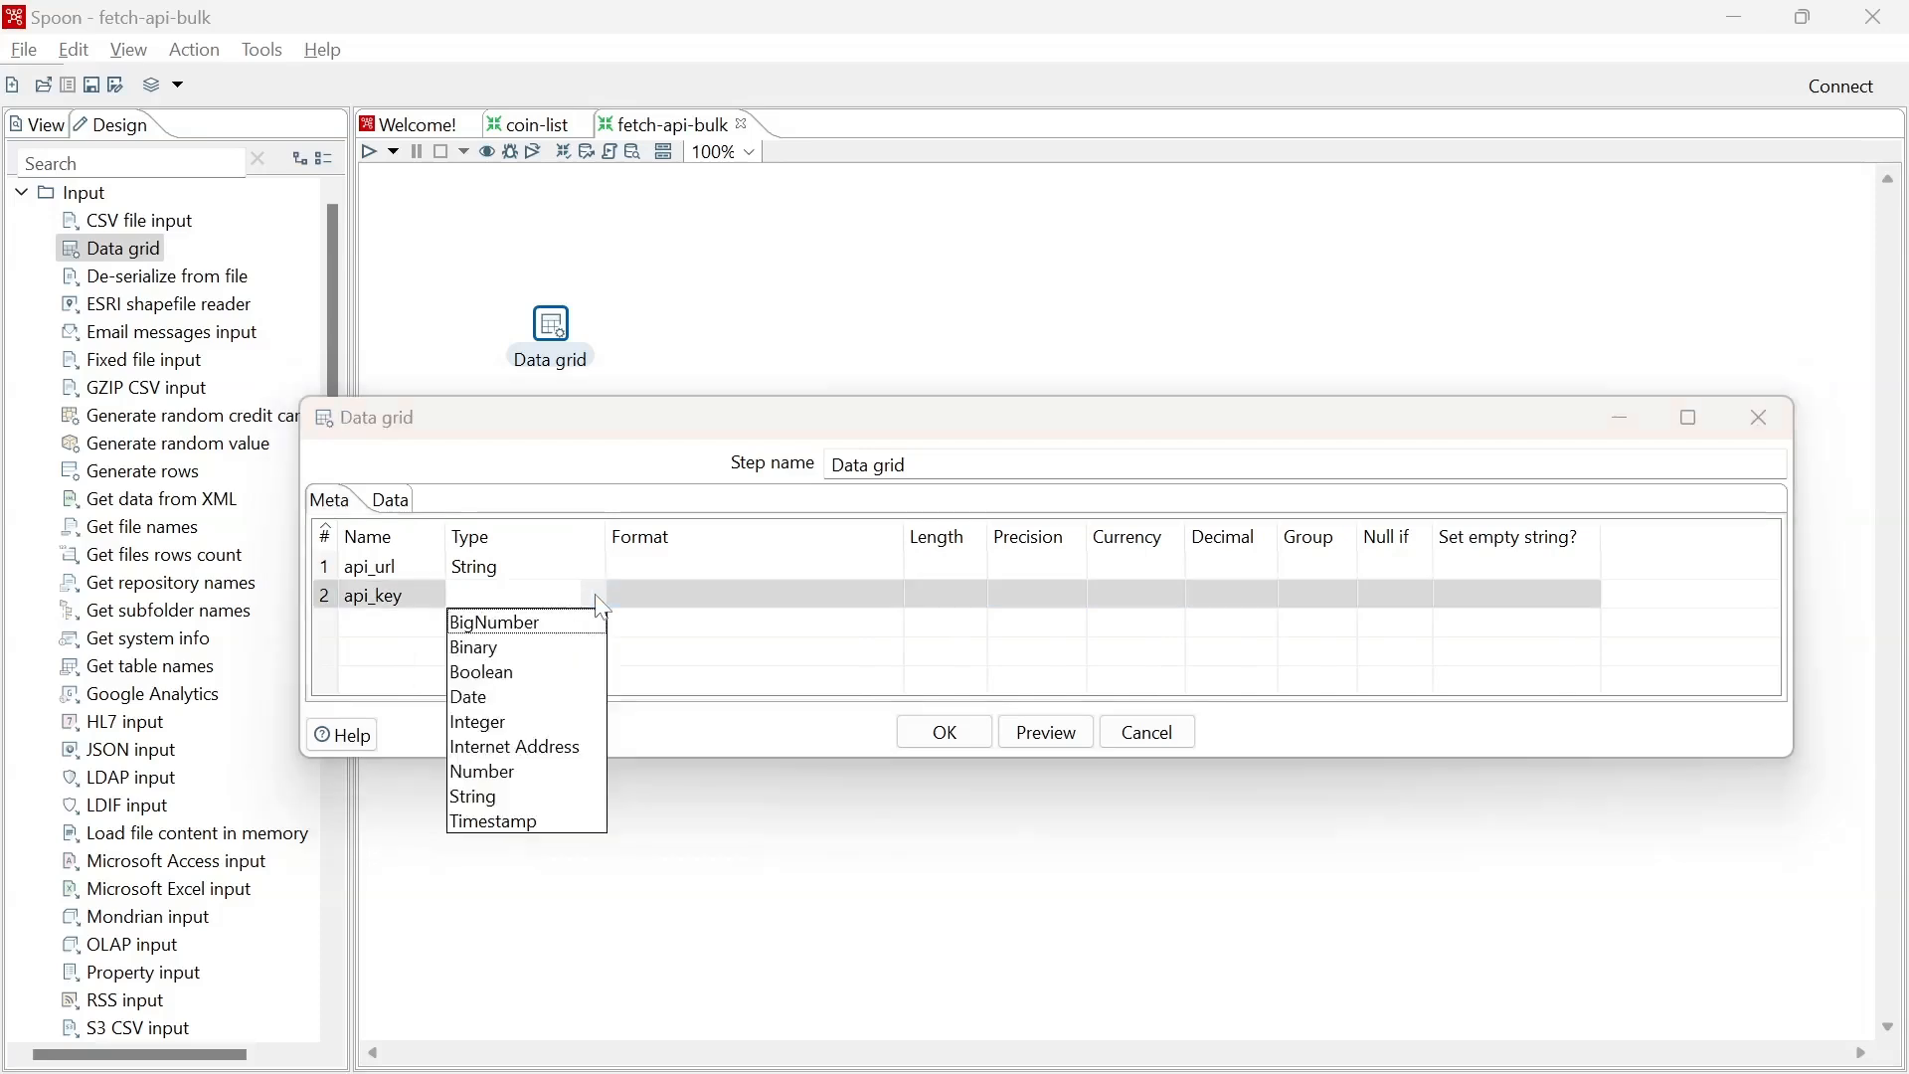
{"action": "left_click", "coordinate": [547, 796]}
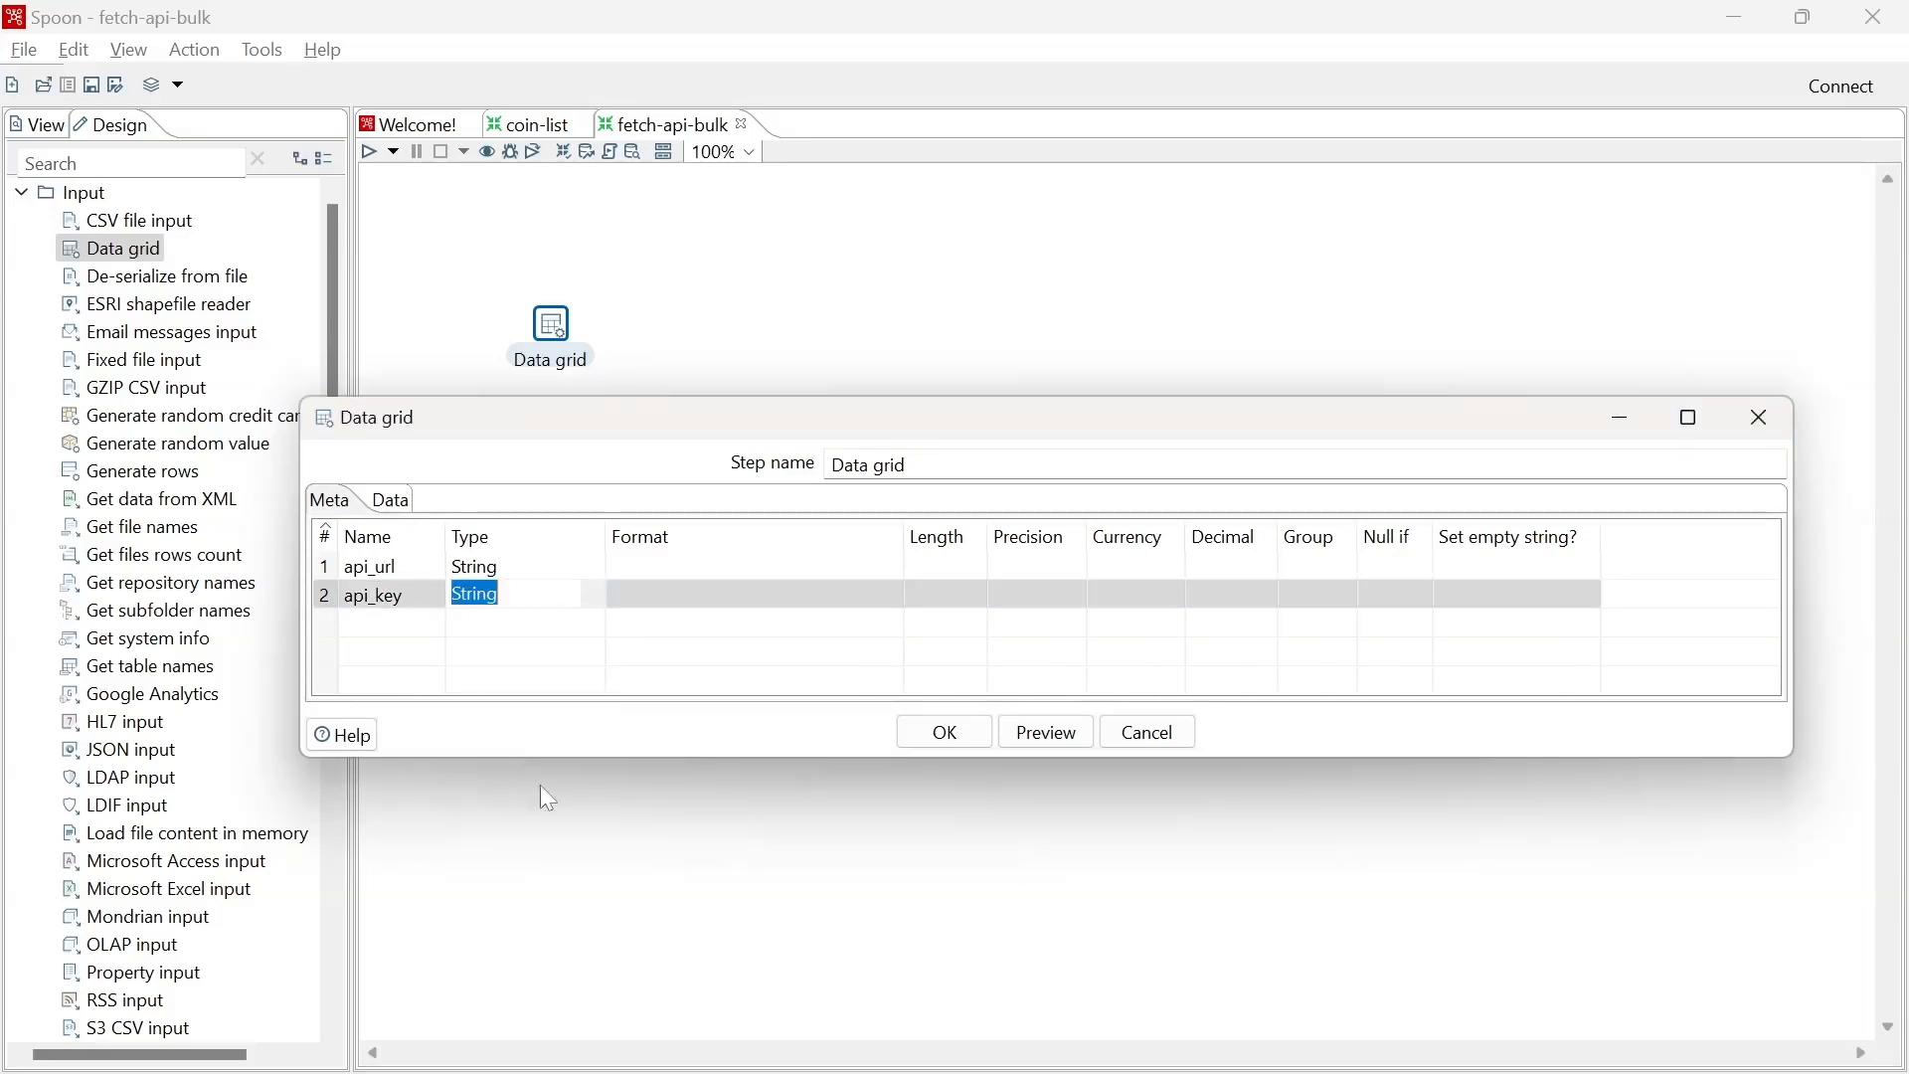
Define a third Data grid field named coin_id with type String, and show the grid's data rows.
{"action": "left_click", "coordinate": [397, 635]}
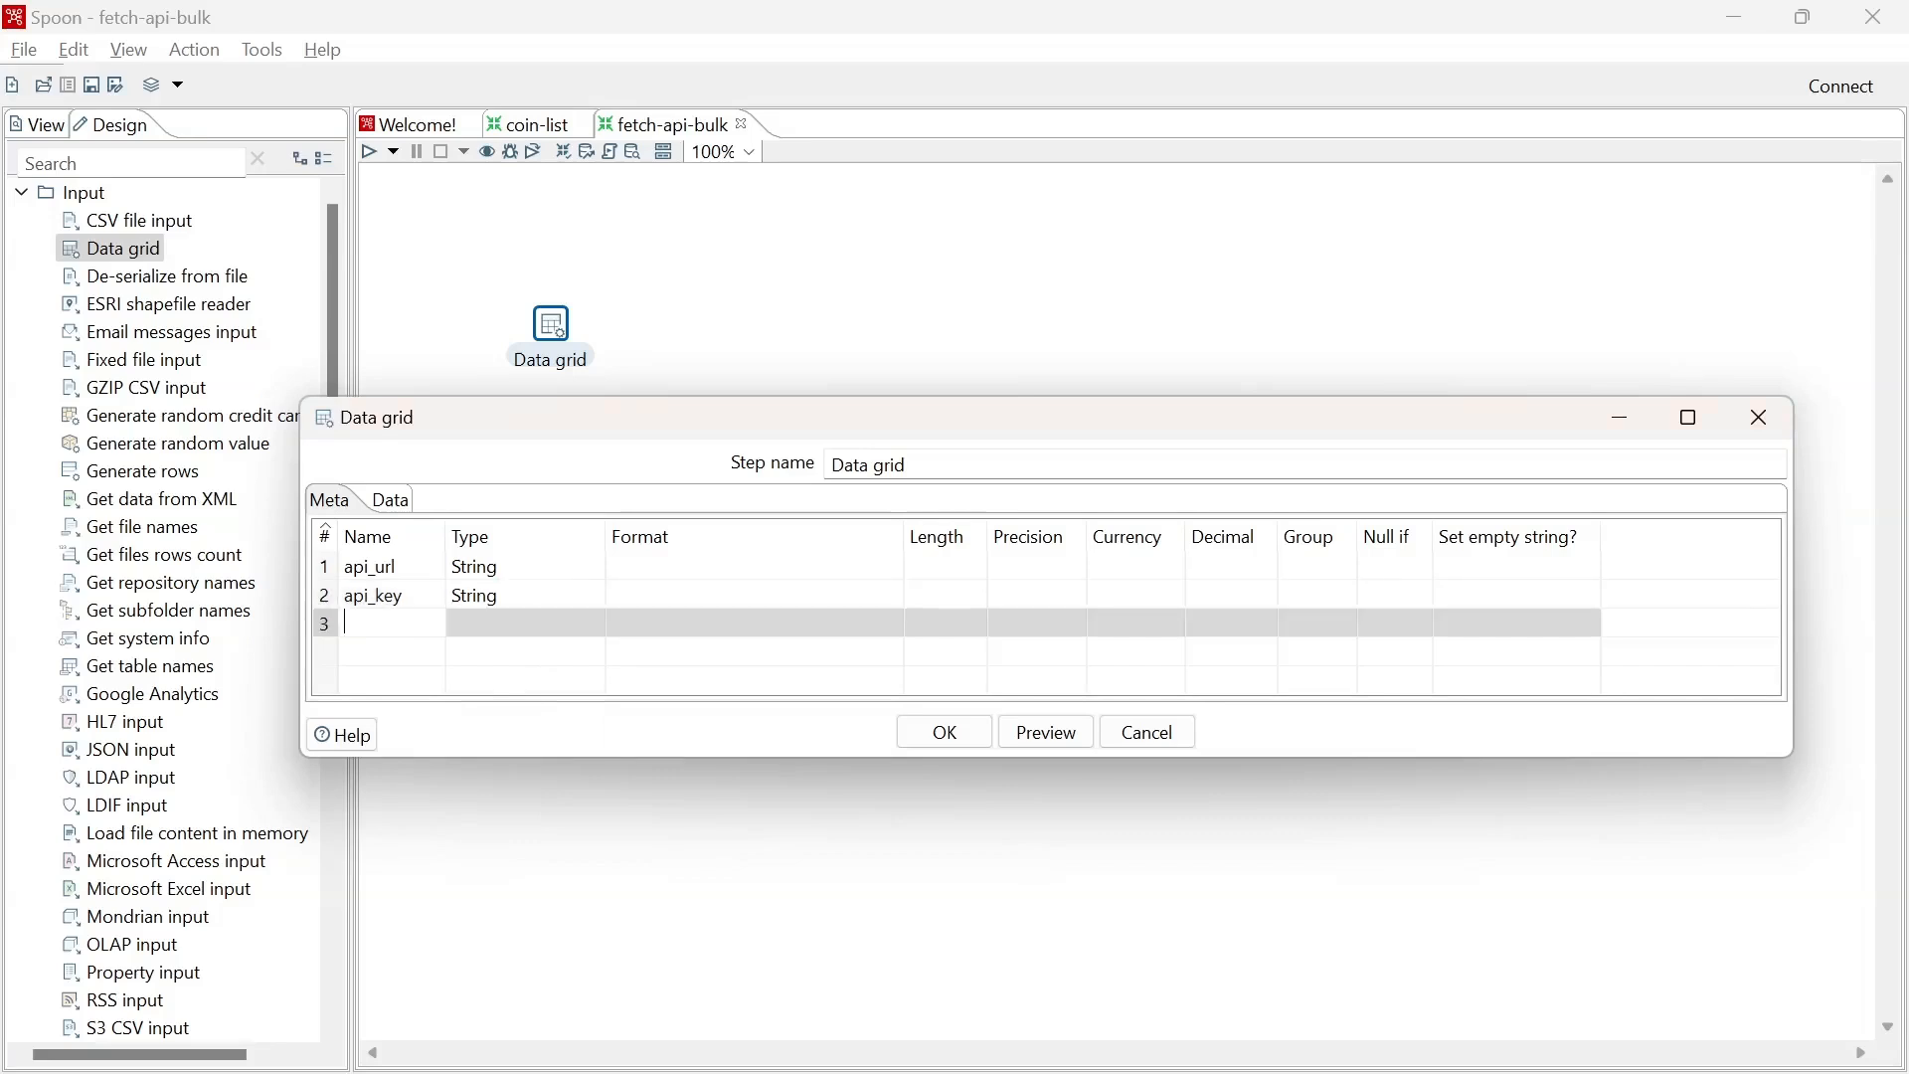
{"action": "type", "text": "coin_id"}
{"action": "left_click", "coordinate": [598, 638]}
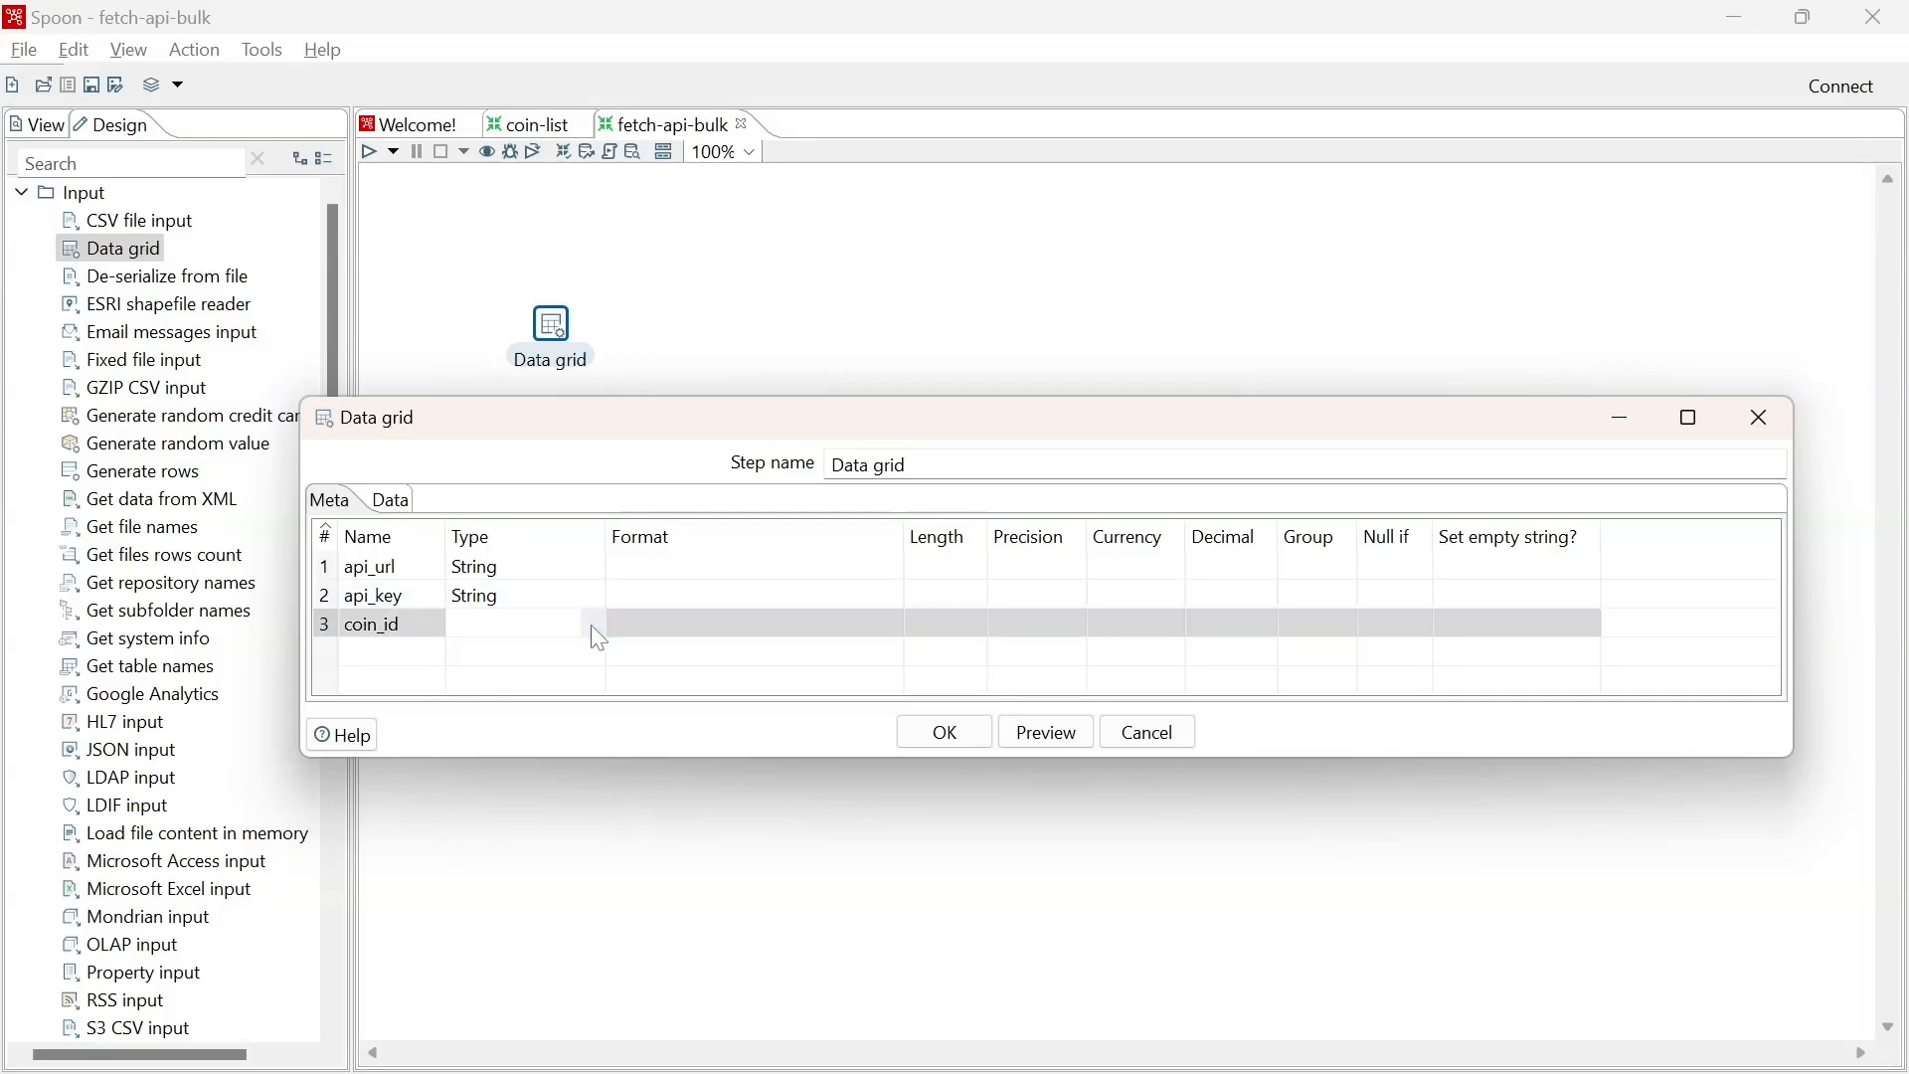
{"action": "left_click", "coordinate": [599, 639]}
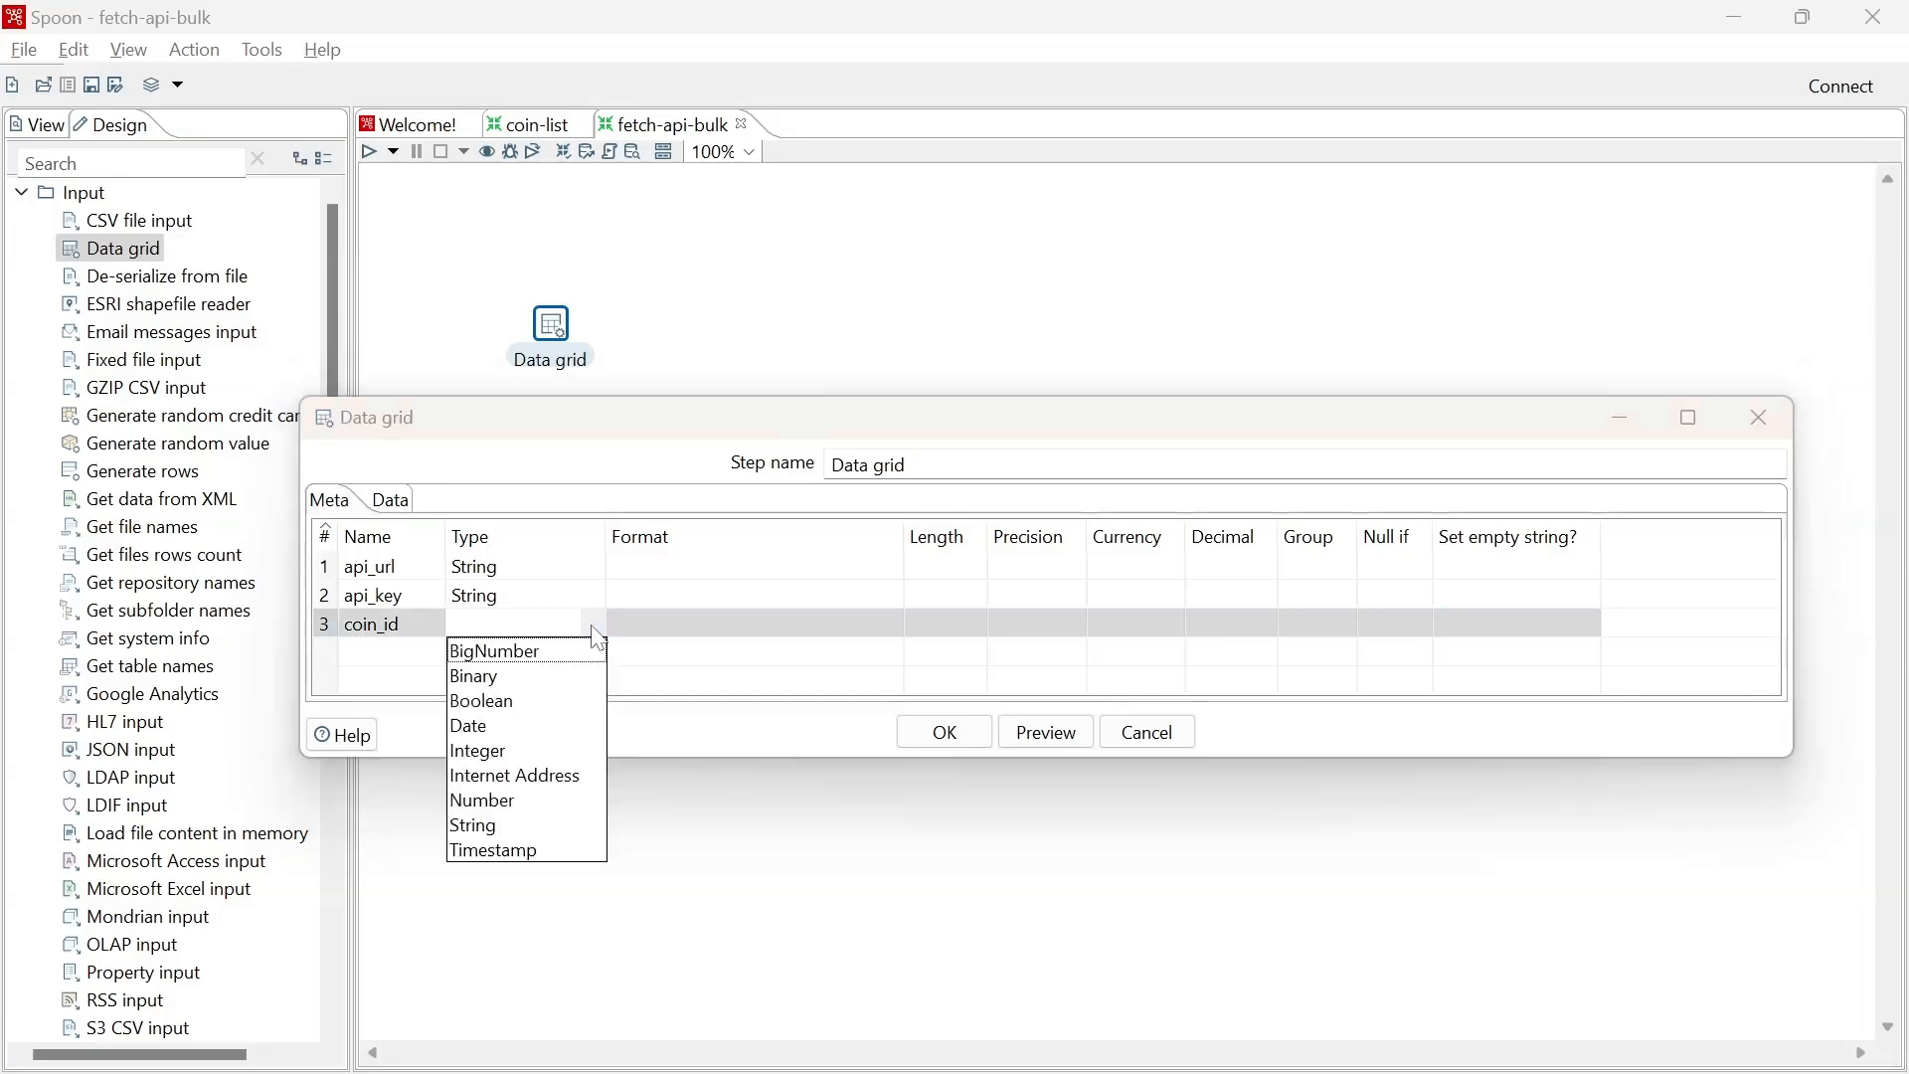
{"action": "left_click", "coordinate": [525, 829]}
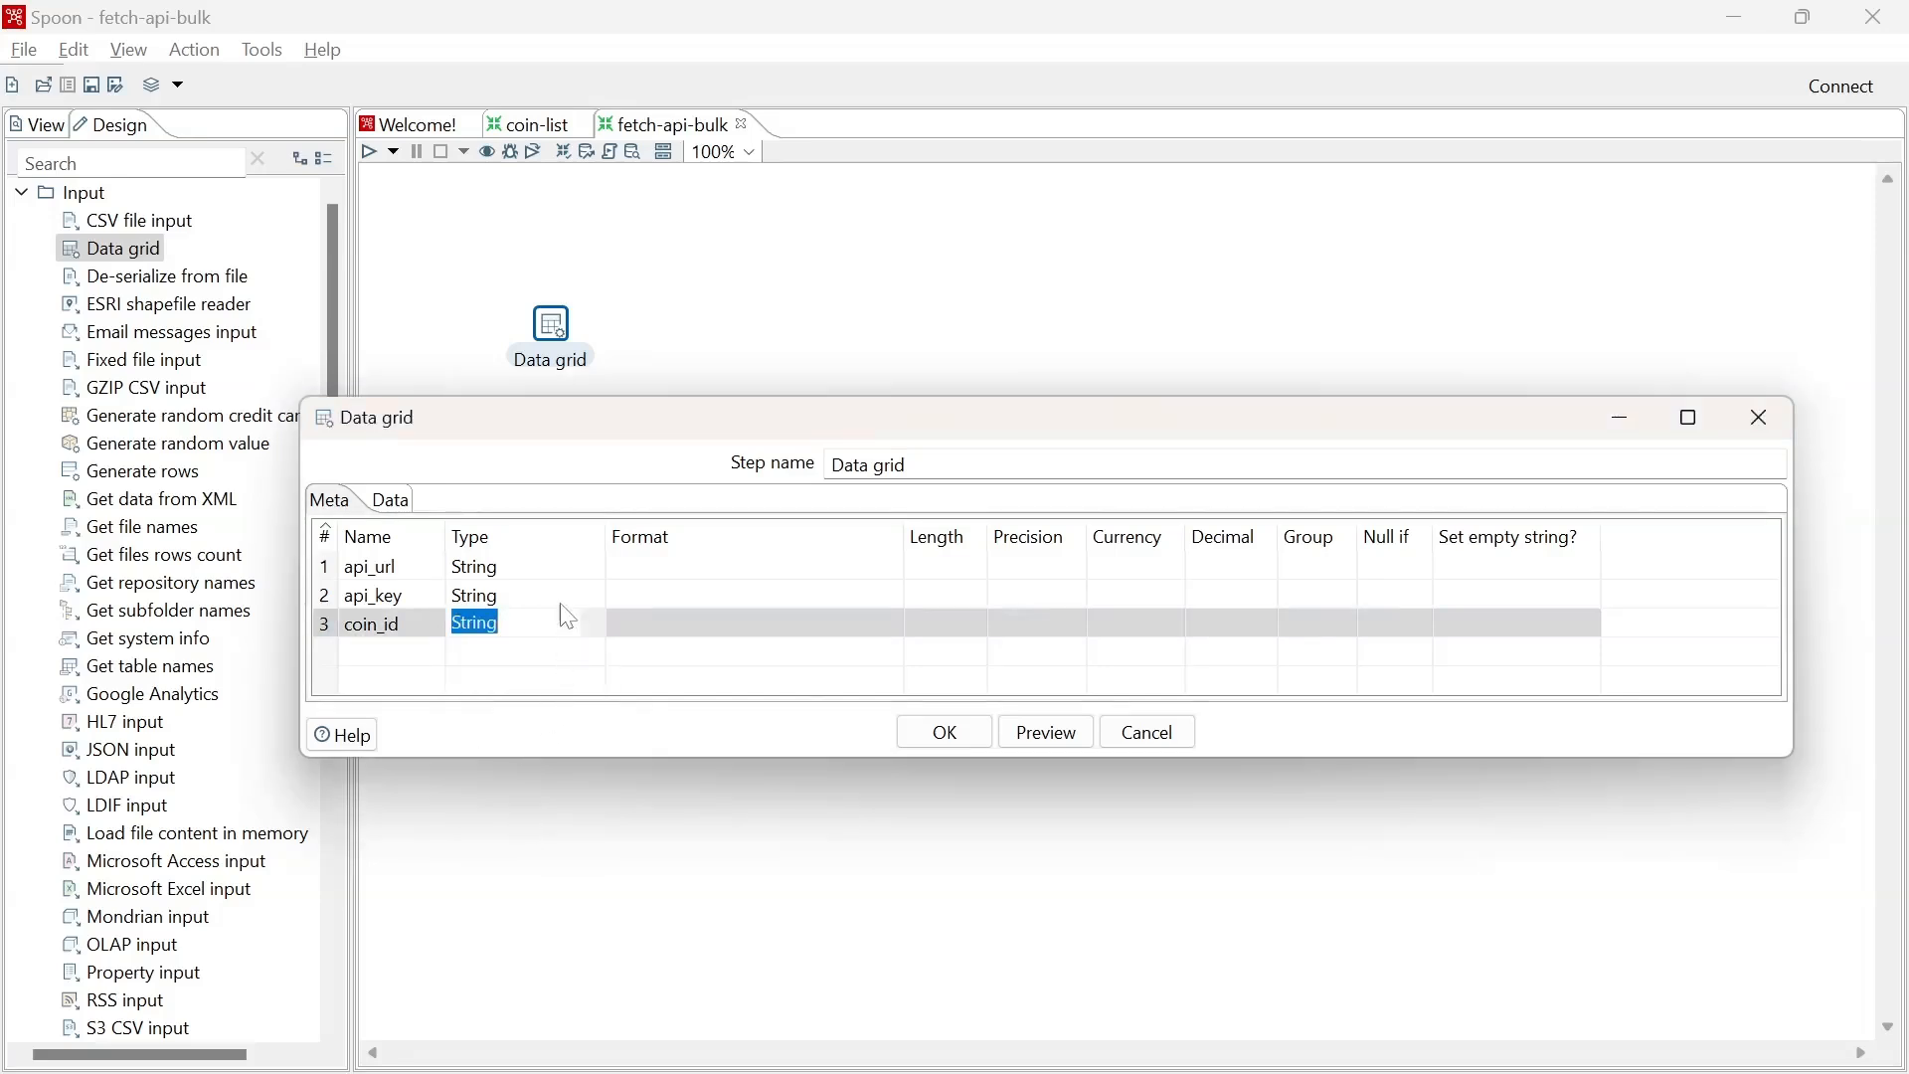
{"action": "left_click", "coordinate": [396, 501]}
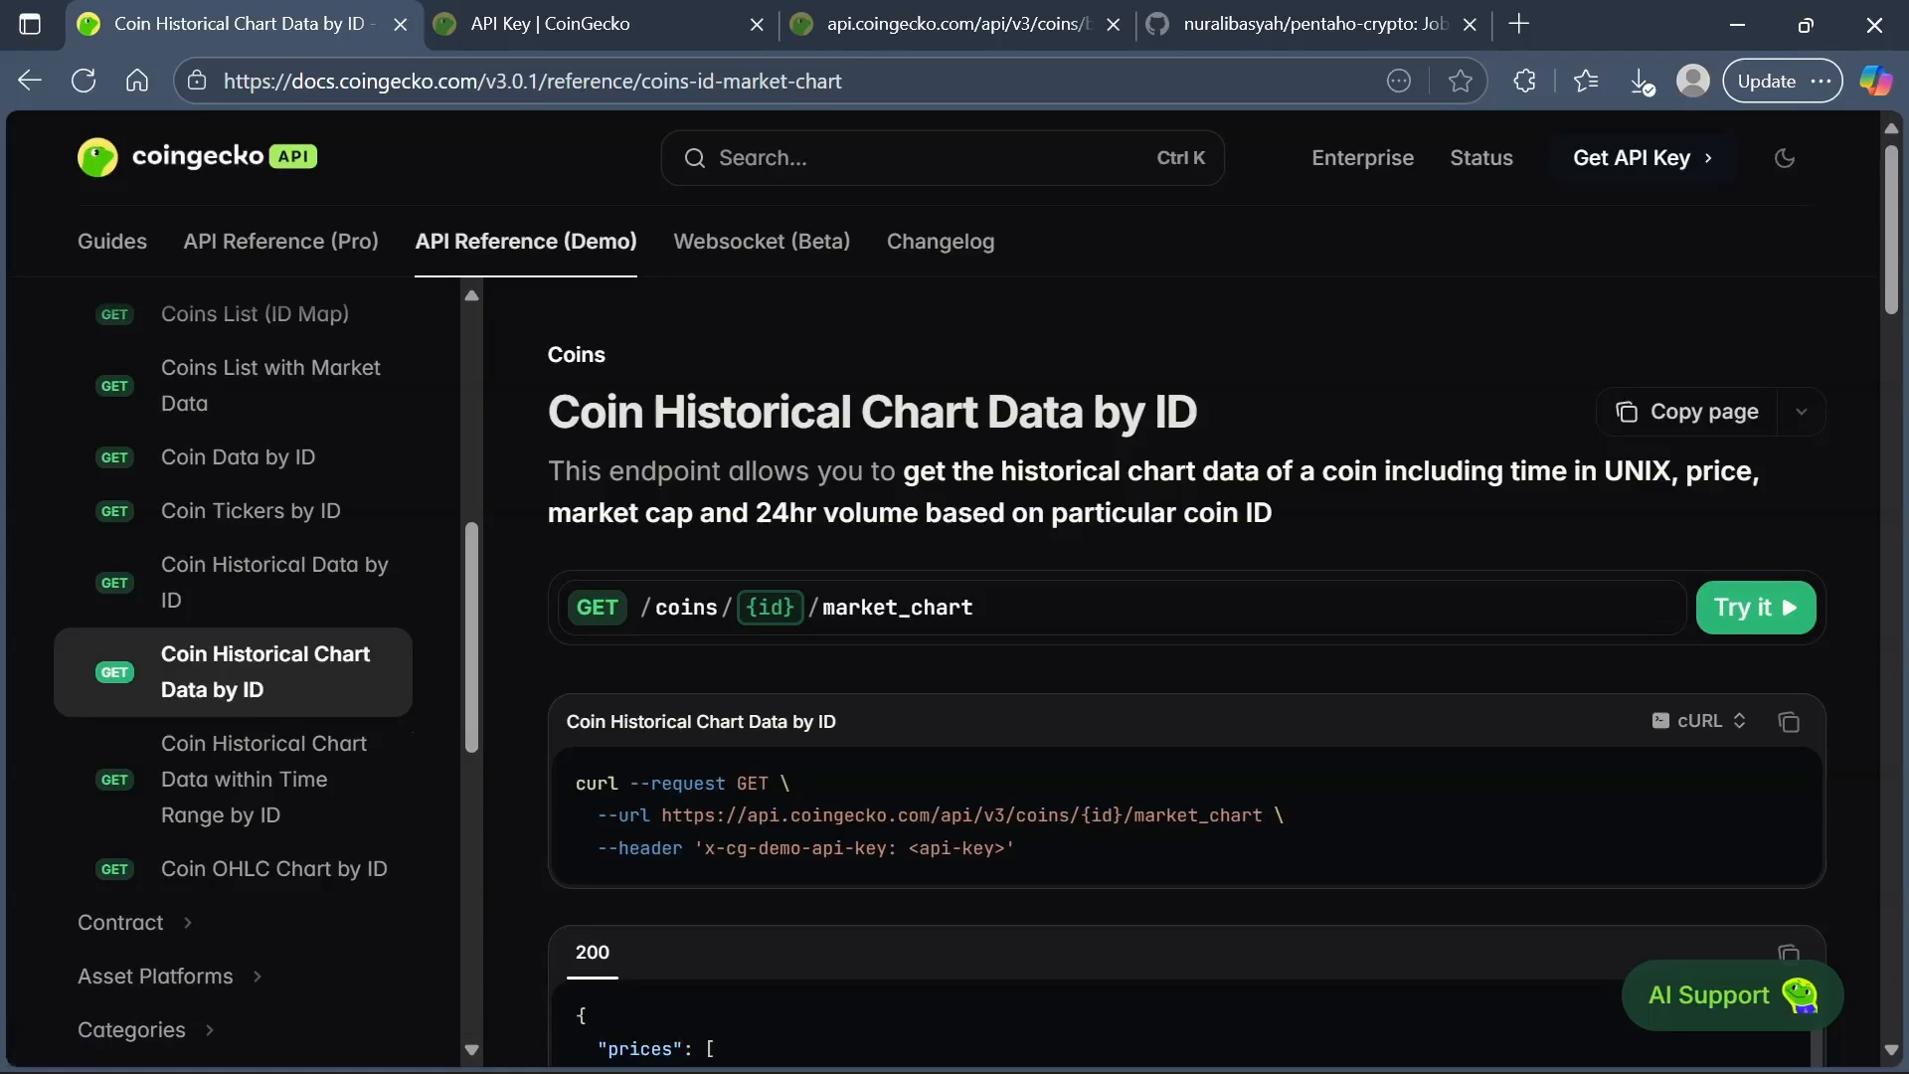
Switch to the CoinGecko API docs in the browser and examine the Coin Historical Chart Data by ID request and sample response.
{"action": "scroll", "coordinate": [905, 807], "scroll_direction": "down", "scroll_amount": 3}
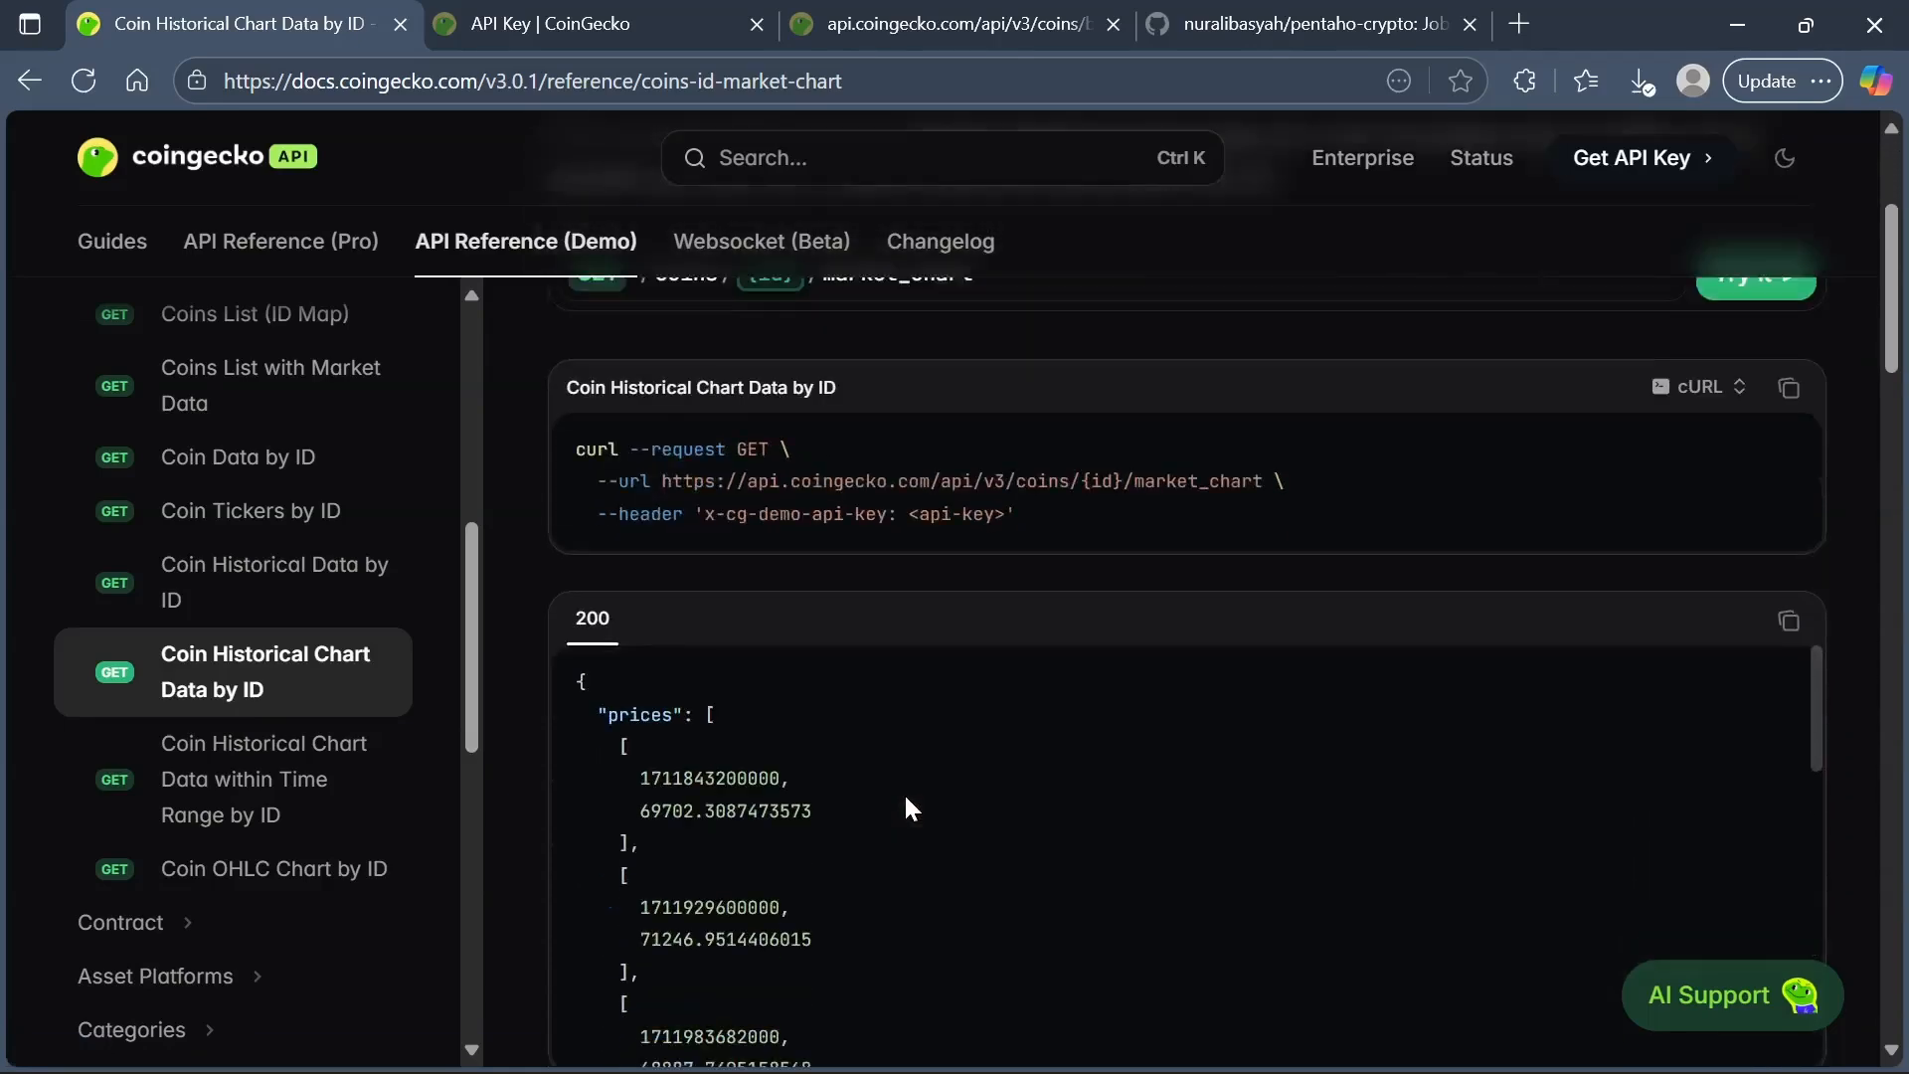
{"action": "scroll", "coordinate": [907, 807], "scroll_direction": "down", "scroll_amount": 2}
{"action": "scroll", "coordinate": [907, 795], "scroll_direction": "up", "scroll_amount": 4}
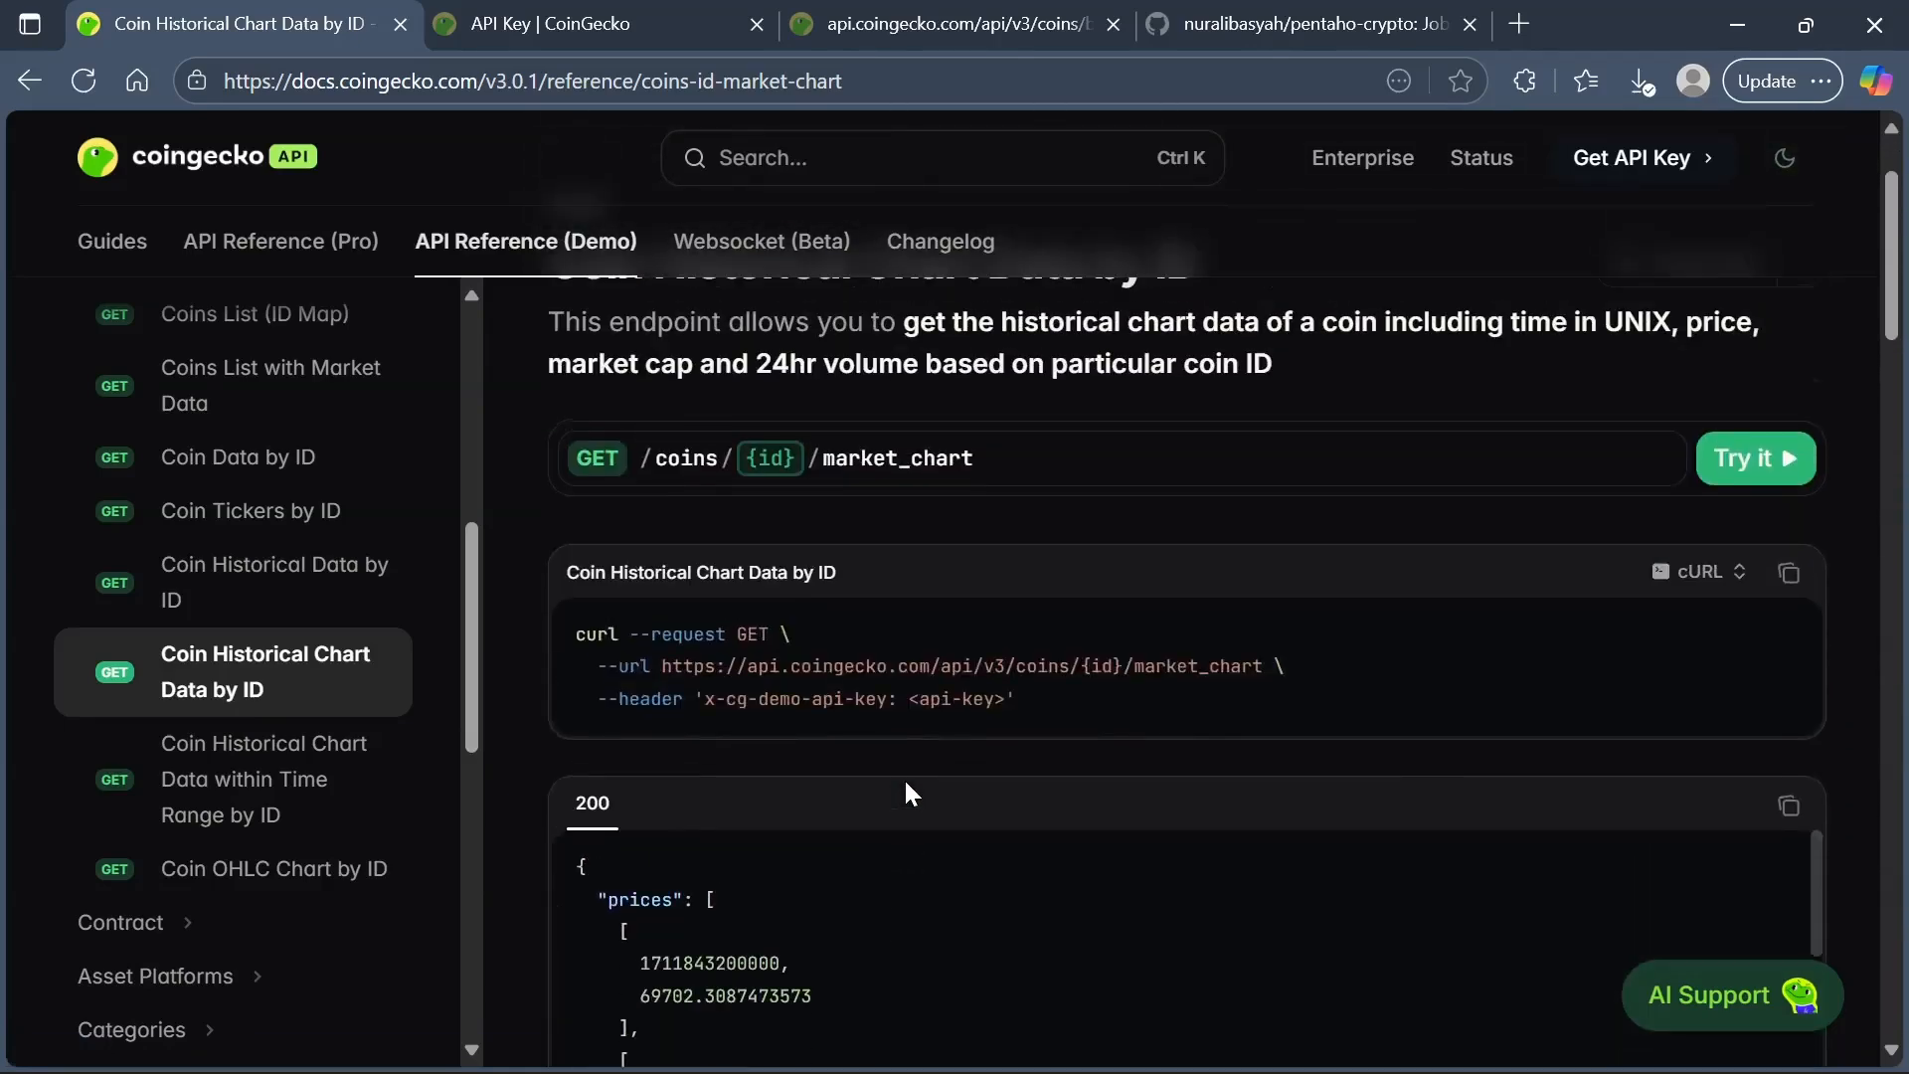
{"action": "scroll", "coordinate": [903, 777], "scroll_direction": "down", "scroll_amount": 2}
{"action": "scroll", "coordinate": [904, 778], "scroll_direction": "up", "scroll_amount": 1}
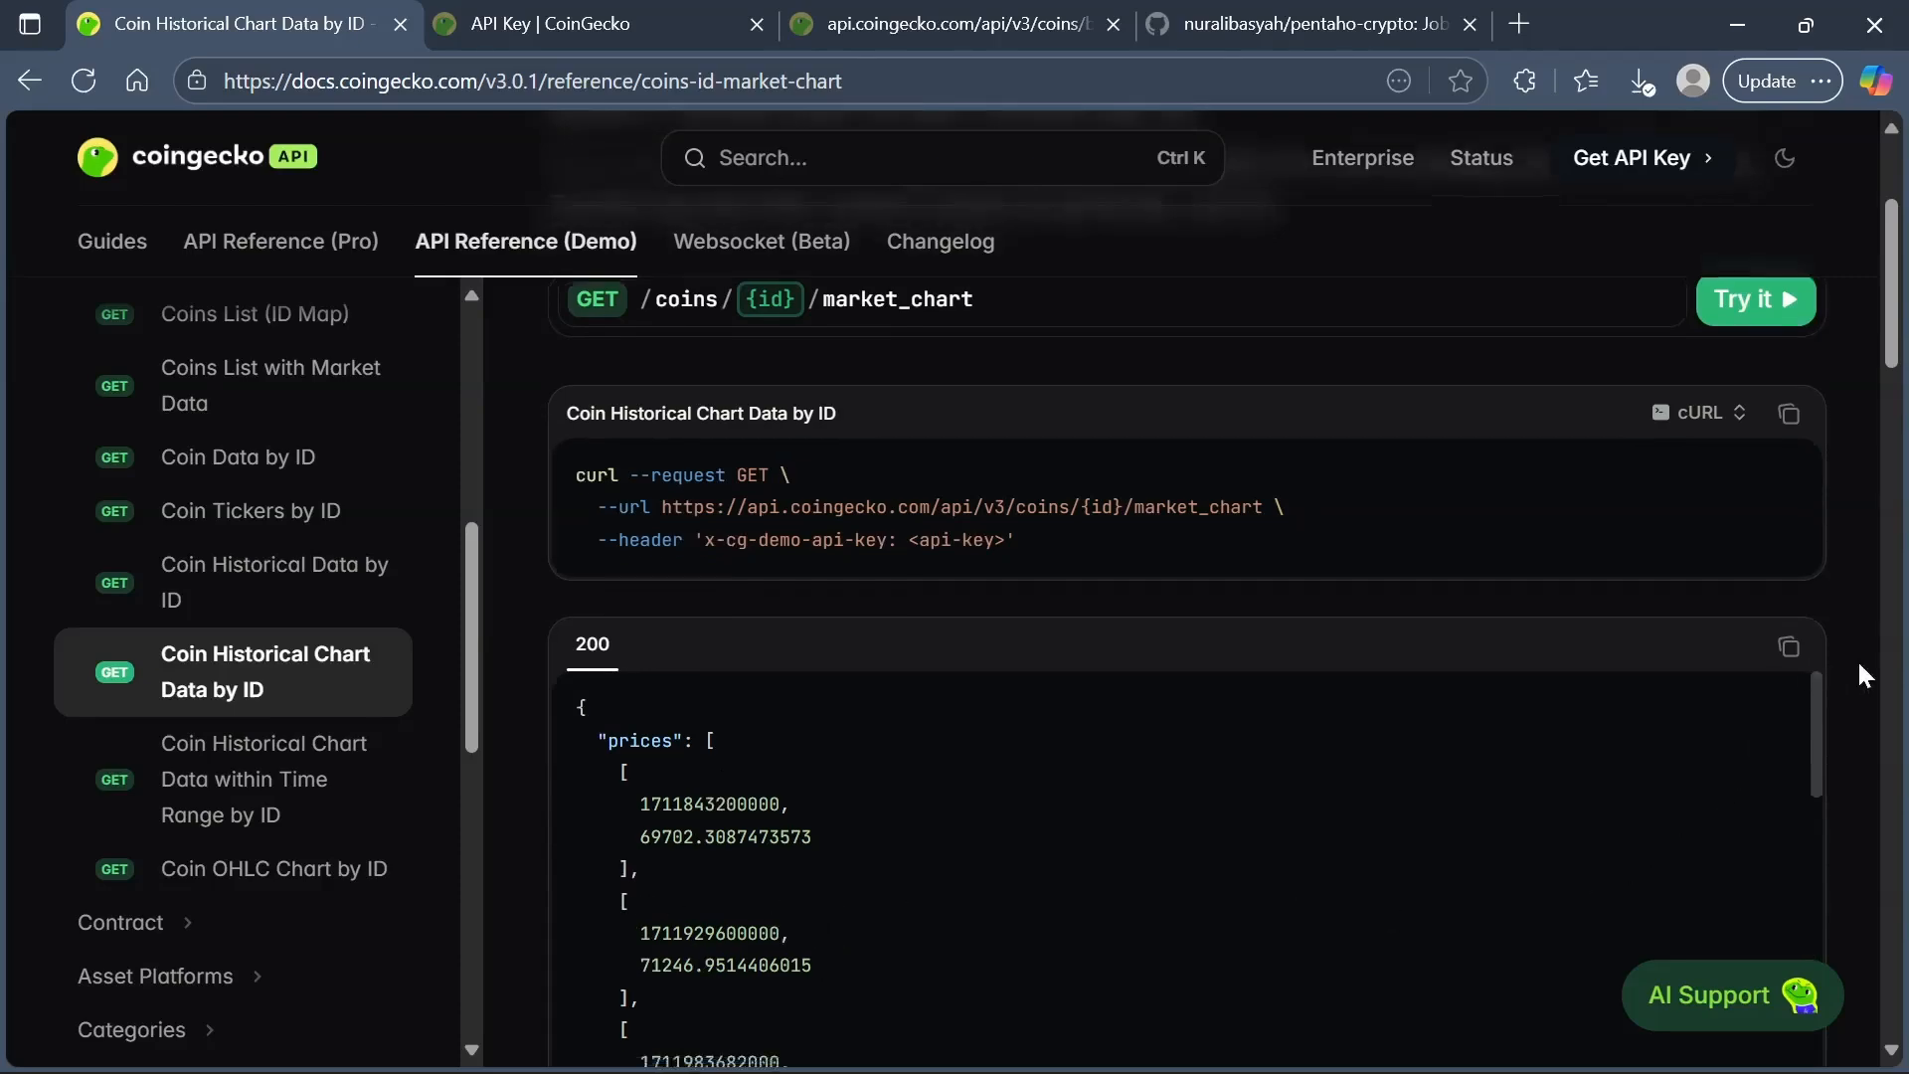
Read the endpoint's path and query parameters, plus the notes on interval granularity, update frequency and historical data access.
{"action": "scroll", "coordinate": [1857, 659], "scroll_direction": "down", "scroll_amount": 10}
{"action": "scroll", "coordinate": [1858, 665], "scroll_direction": "down", "scroll_amount": 7}
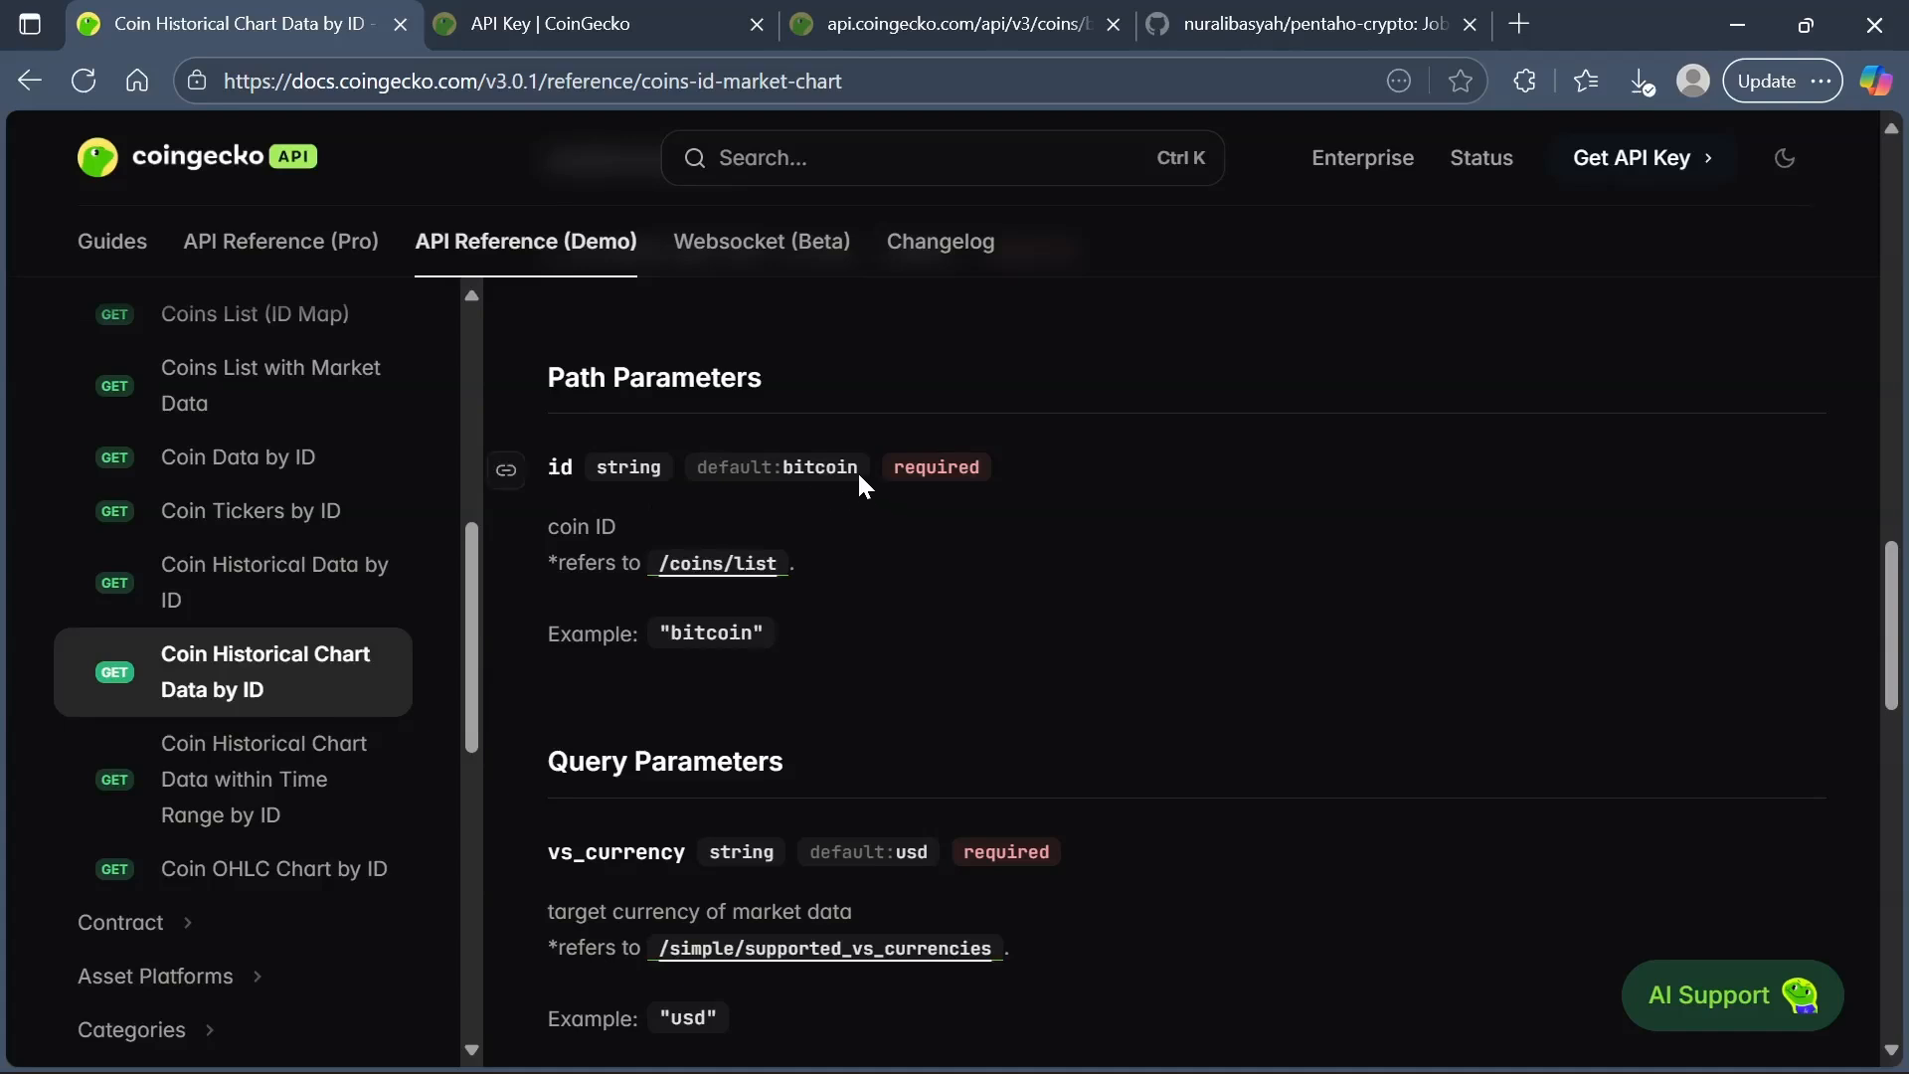
{"action": "scroll", "coordinate": [983, 681], "scroll_direction": "down", "scroll_amount": 5}
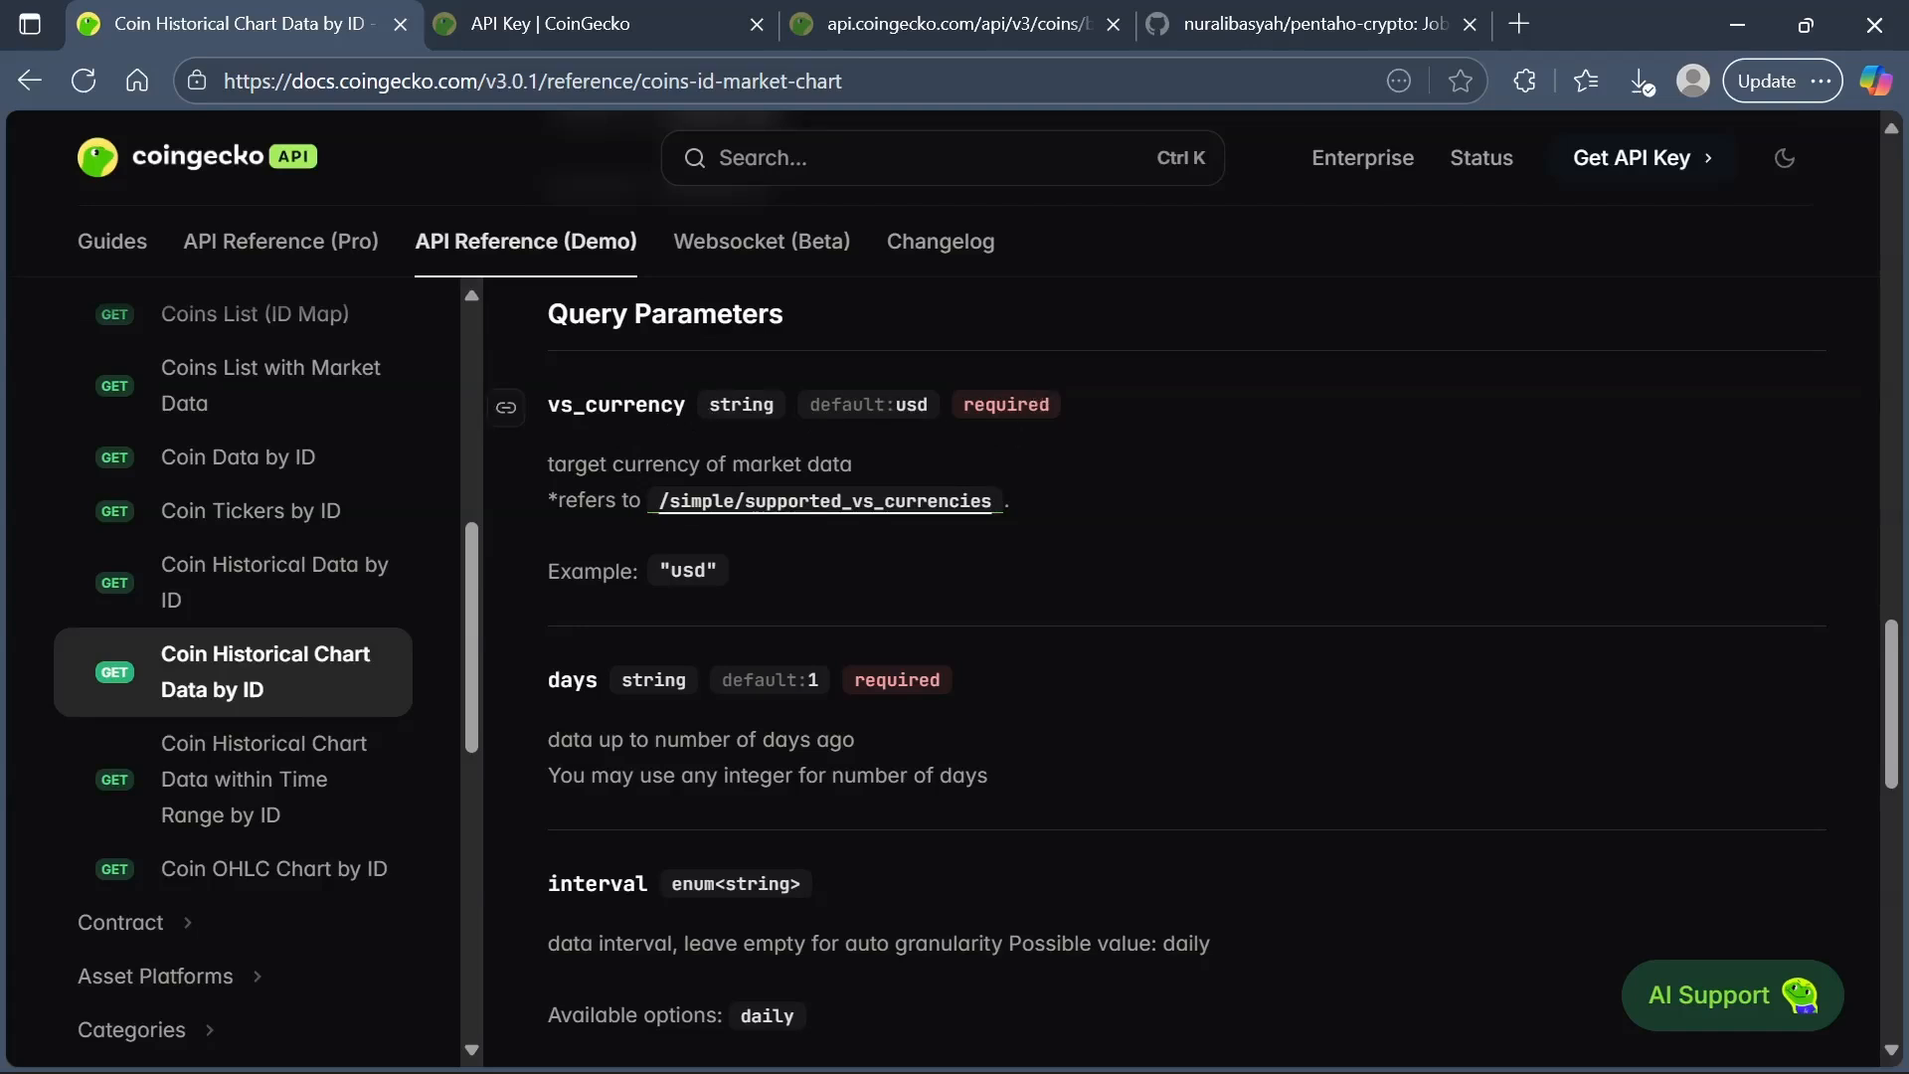
{"action": "scroll", "coordinate": [1029, 475], "scroll_direction": "down", "scroll_amount": 3}
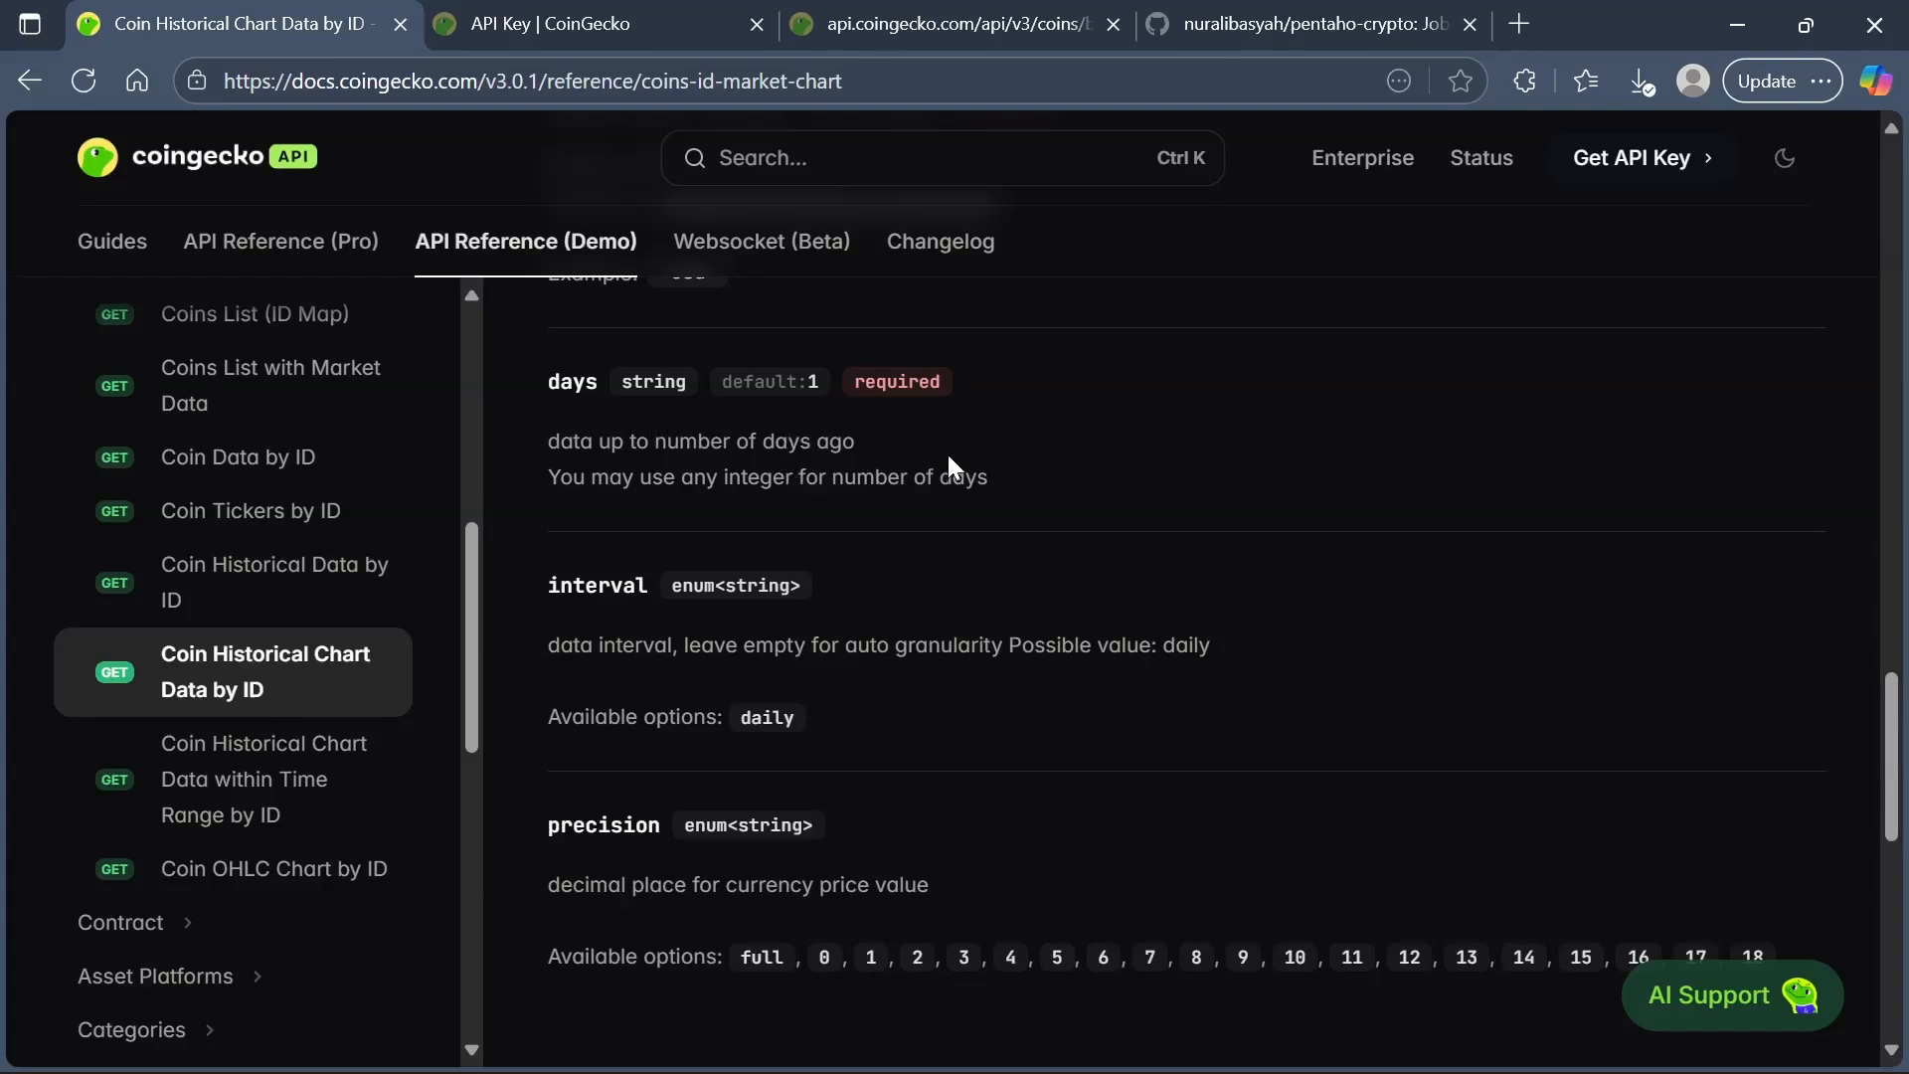
{"action": "scroll", "coordinate": [945, 455], "scroll_direction": "up", "scroll_amount": 15}
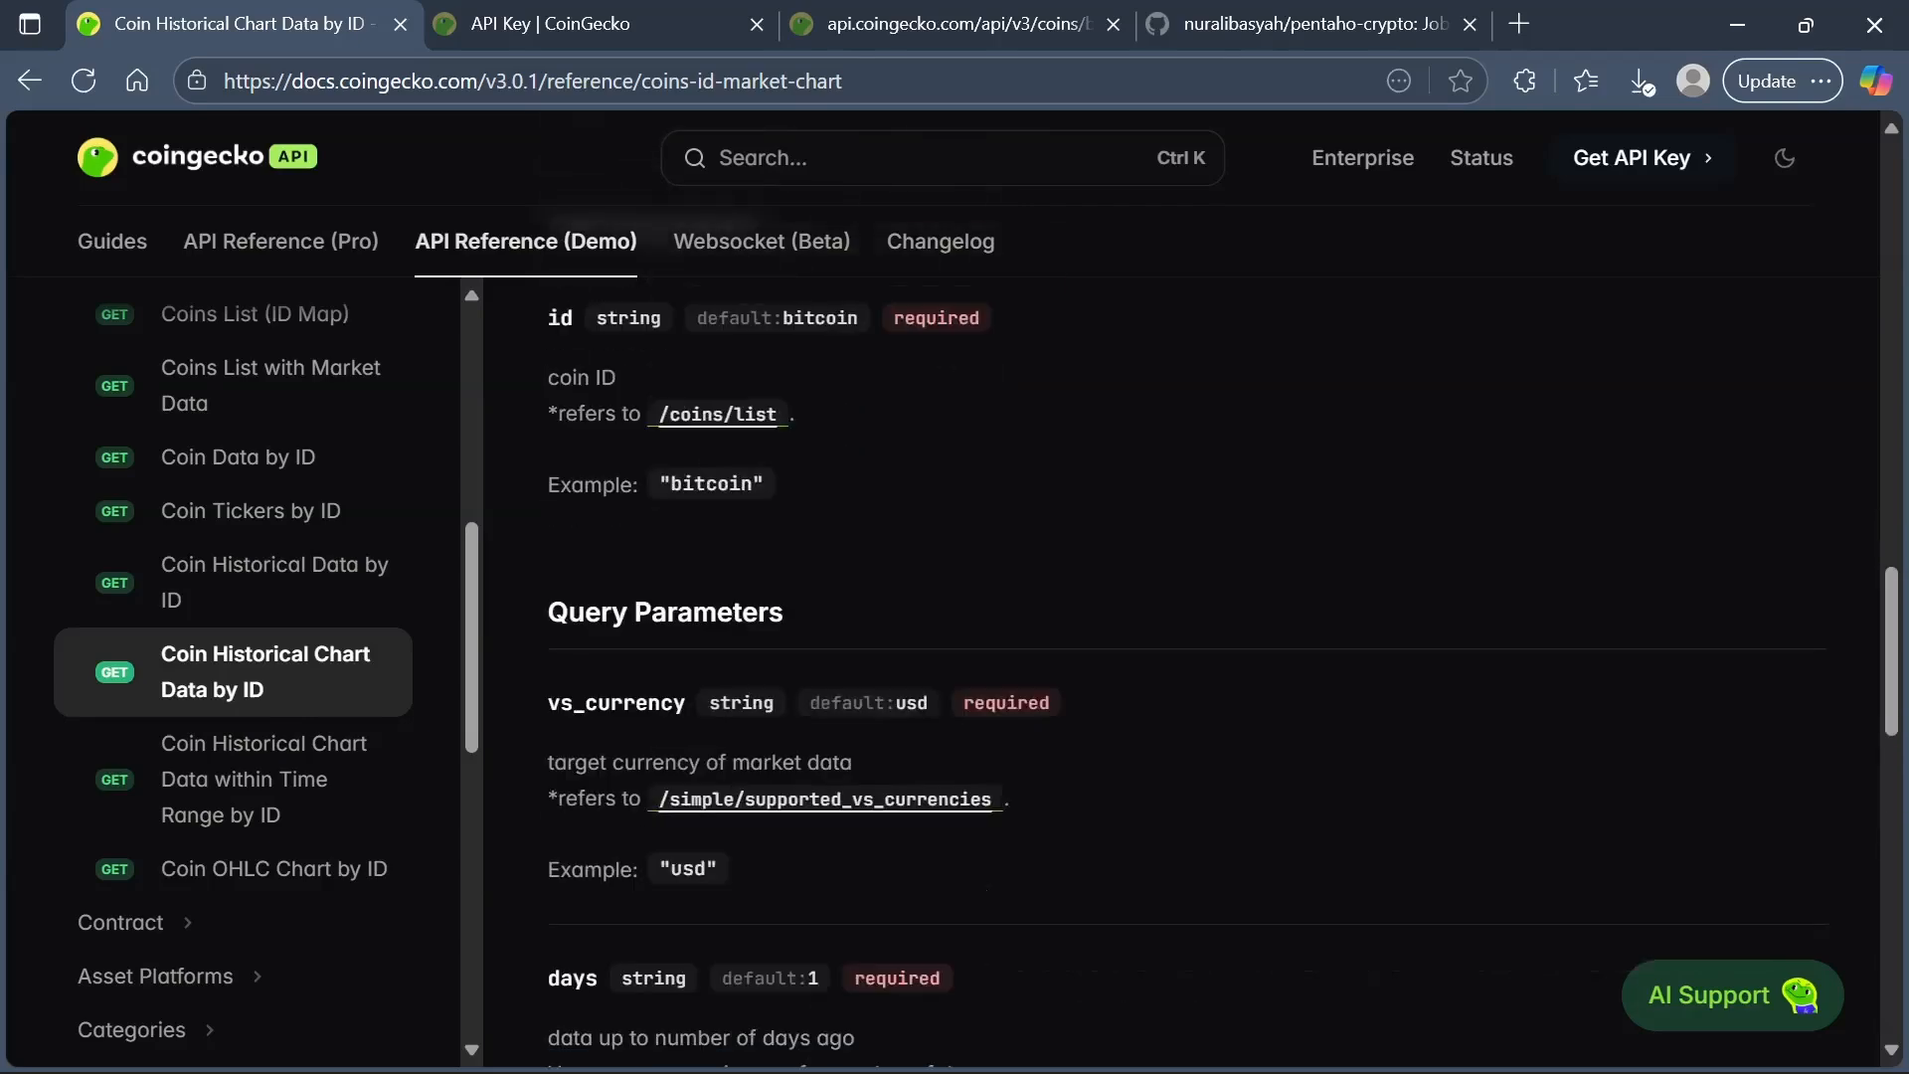
{"action": "scroll", "coordinate": [936, 488], "scroll_direction": "up", "scroll_amount": 2}
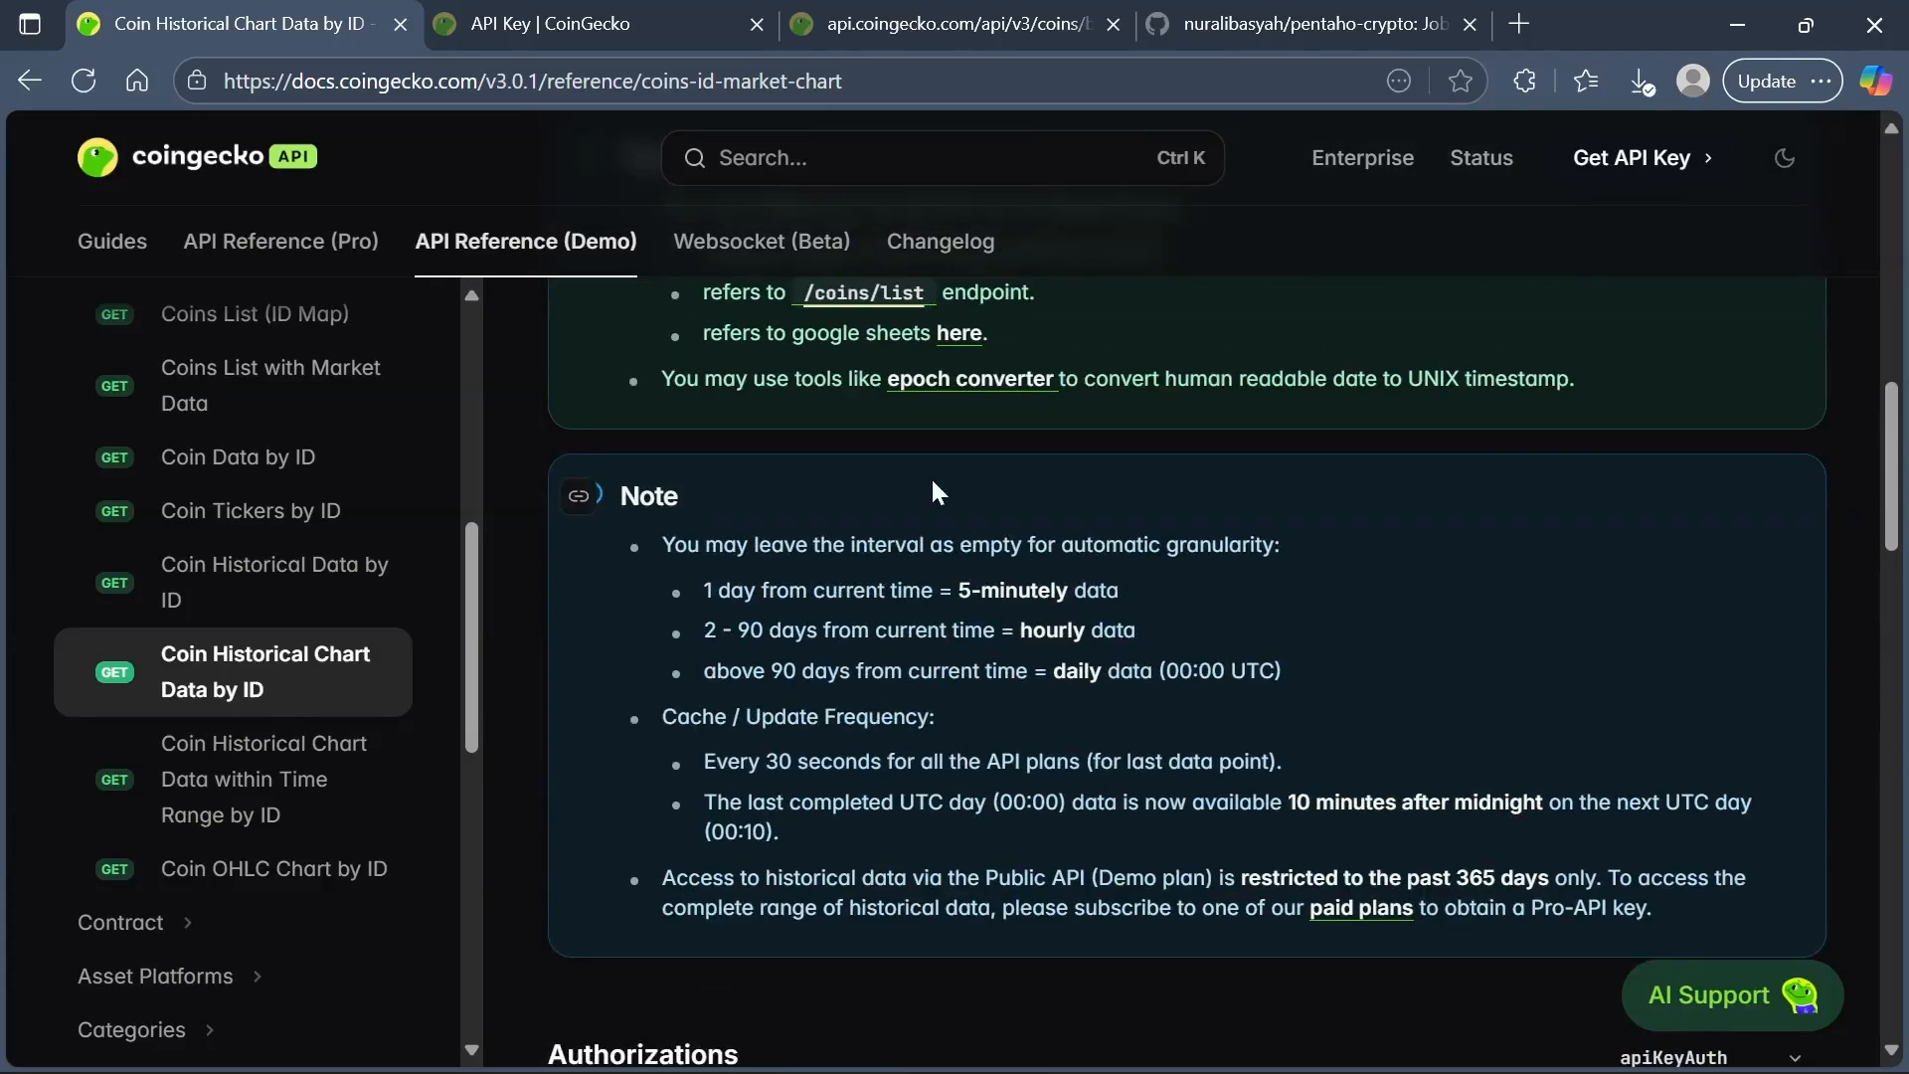
{"action": "scroll", "coordinate": [933, 479], "scroll_direction": "down", "scroll_amount": 2}
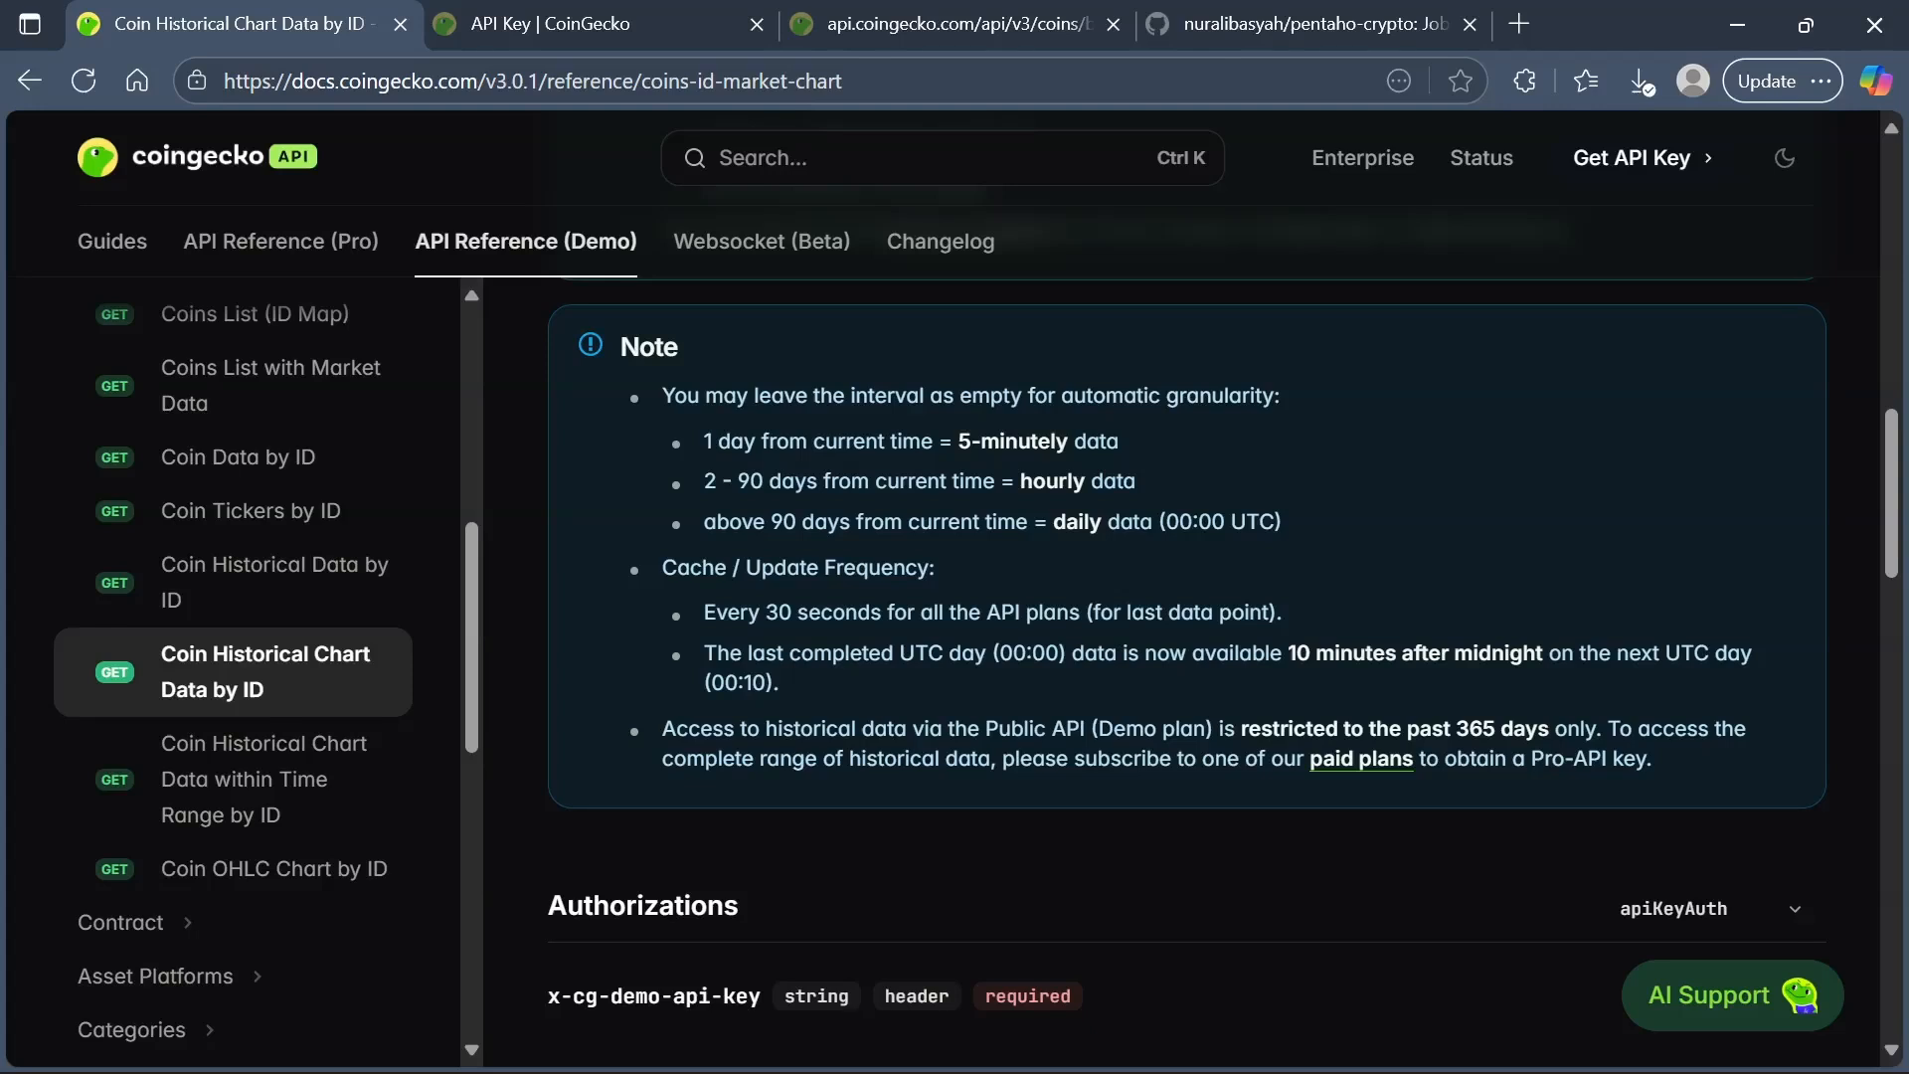
{"action": "scroll", "coordinate": [1183, 636], "scroll_direction": "down", "scroll_amount": 10}
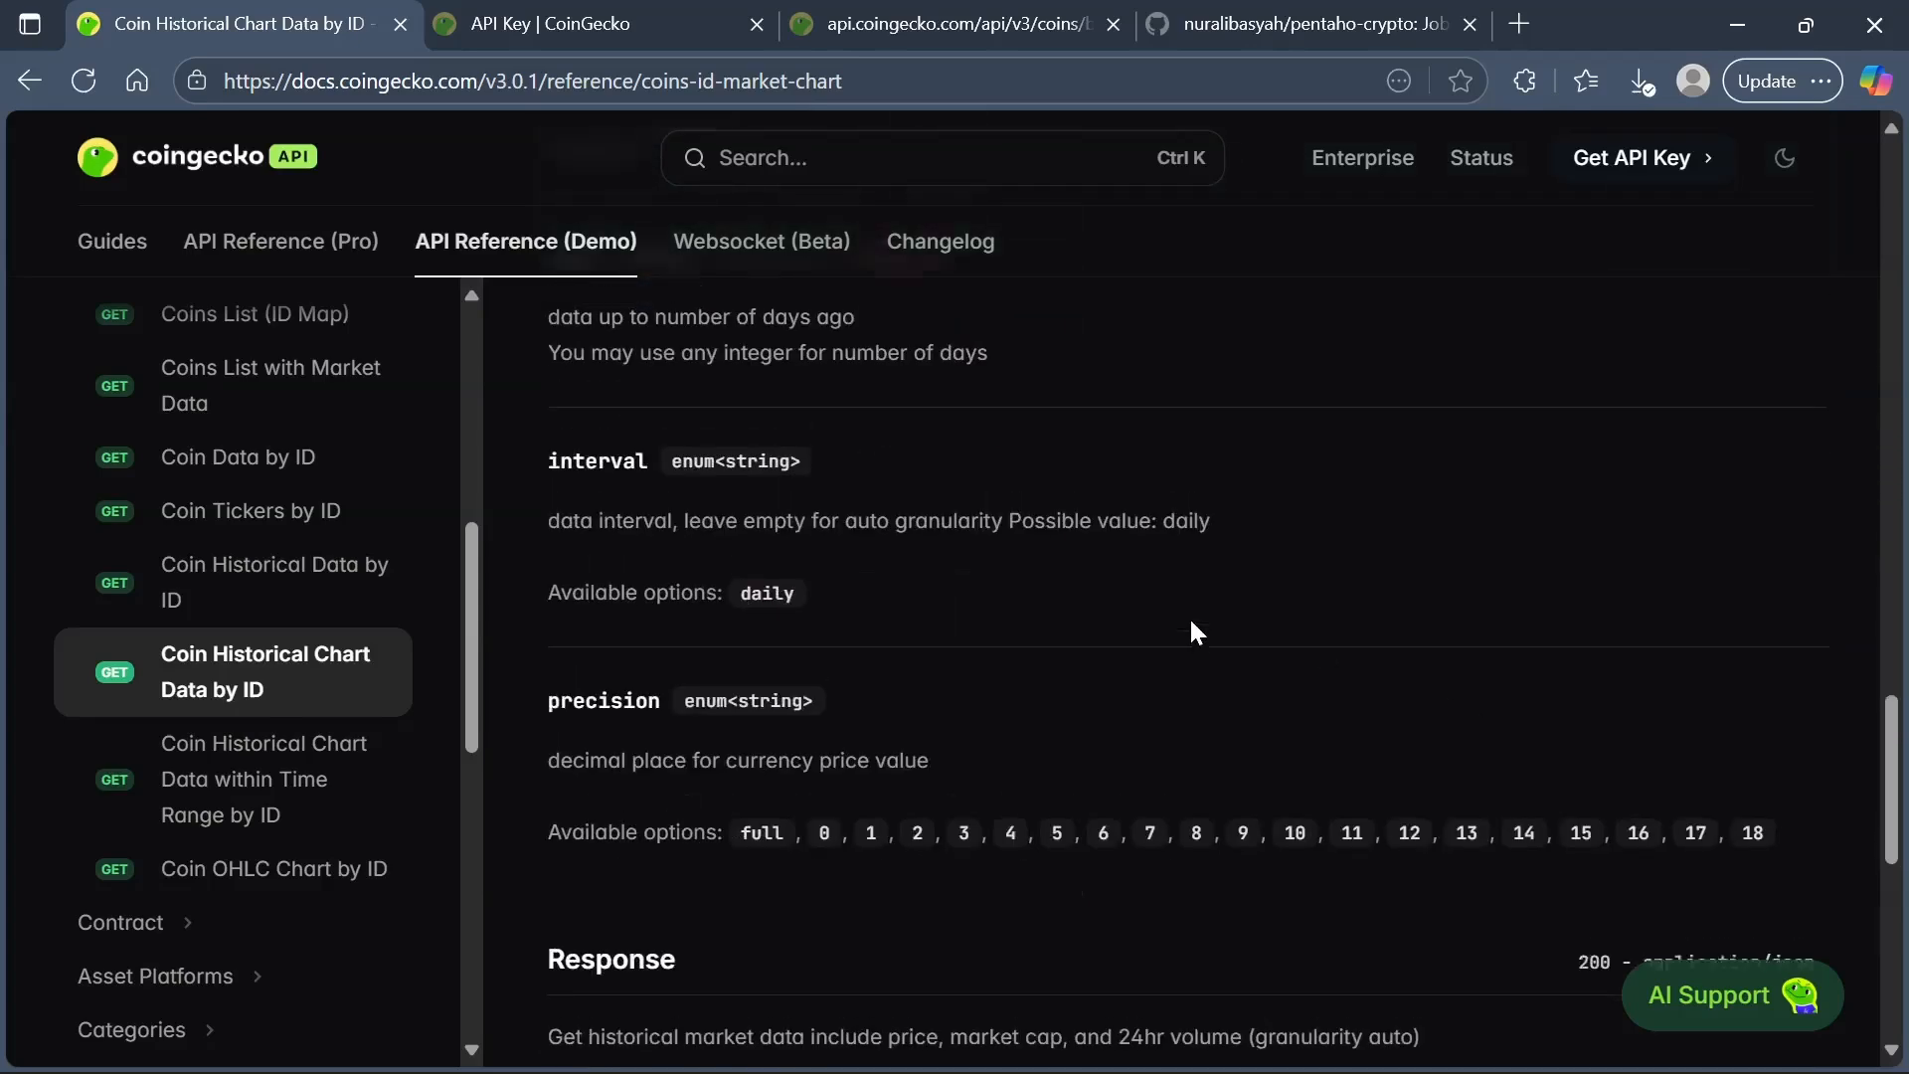
Review the days, interval and precision parameter descriptions in the Coin Historical Chart Data by ID reference.
{"action": "scroll", "coordinate": [1189, 622], "scroll_direction": "up", "scroll_amount": 3}
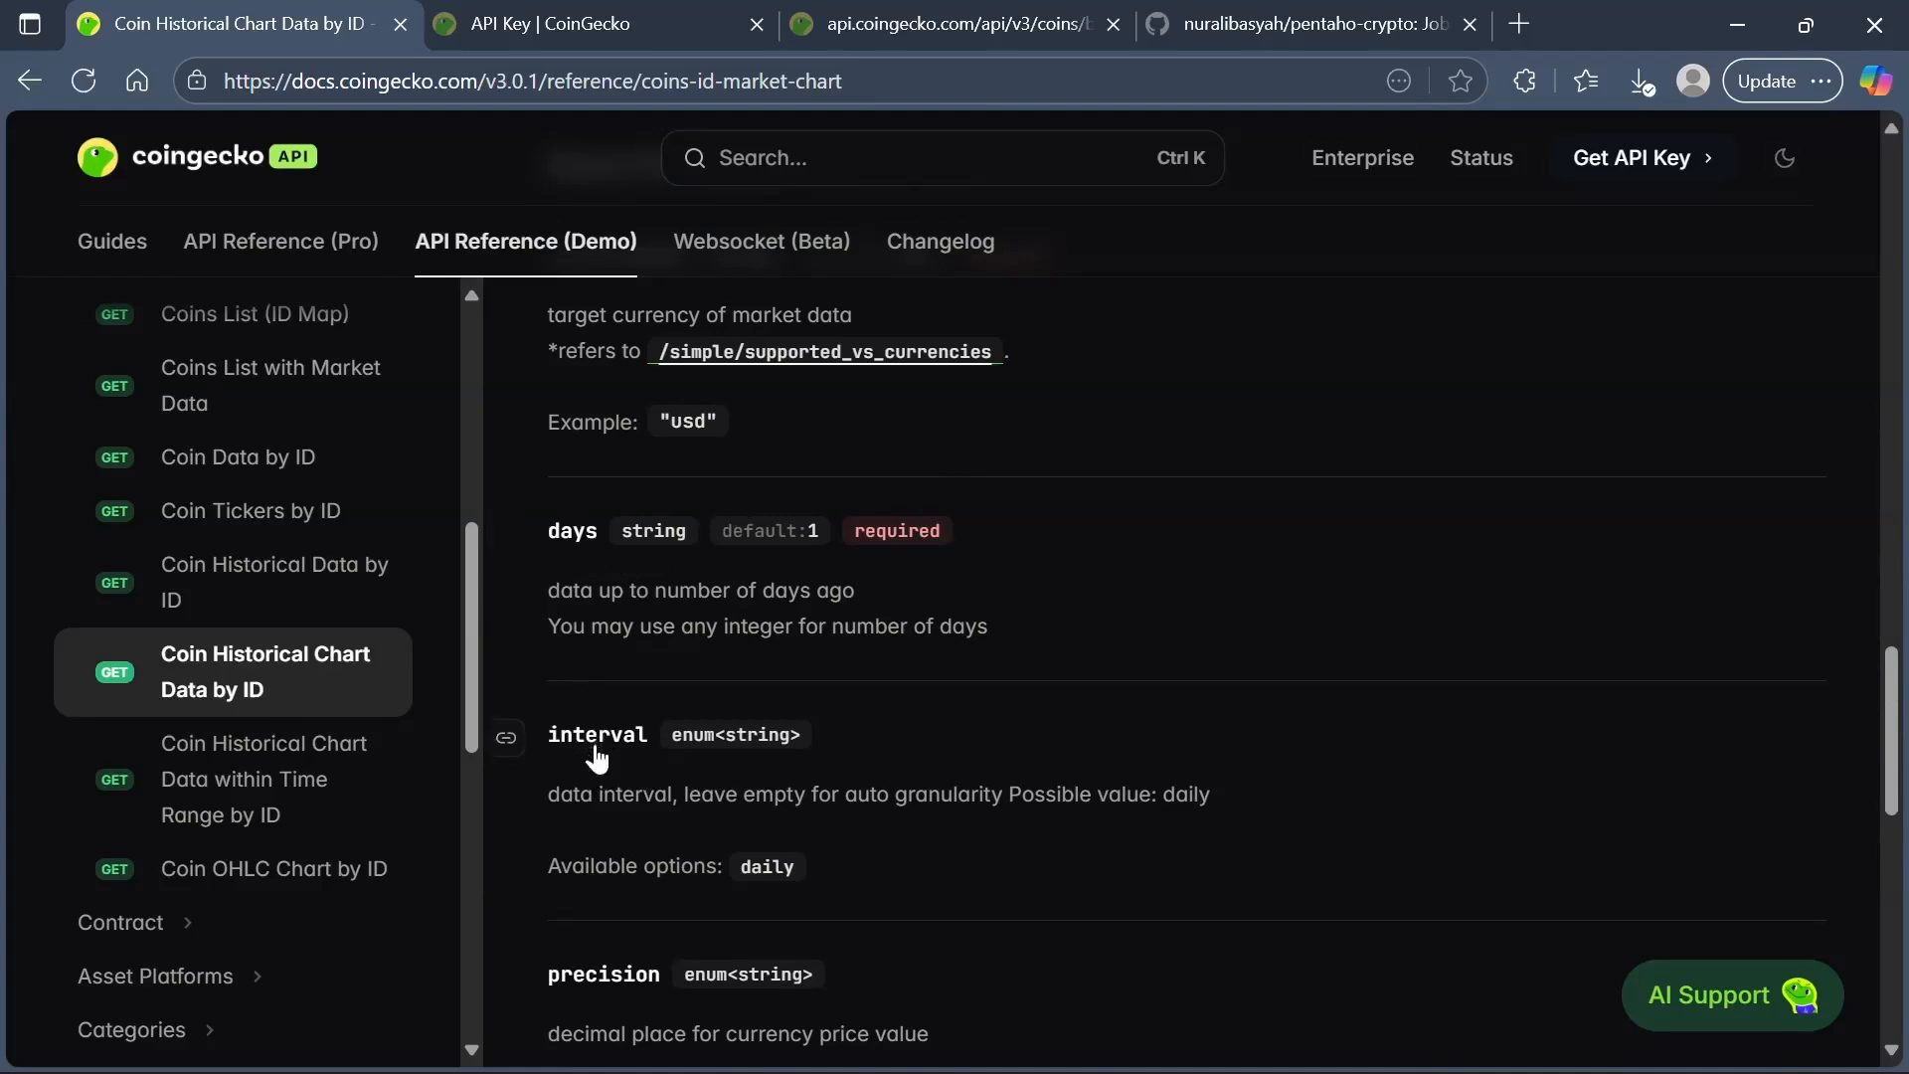
{"action": "scroll", "coordinate": [611, 758], "scroll_direction": "down", "scroll_amount": 2}
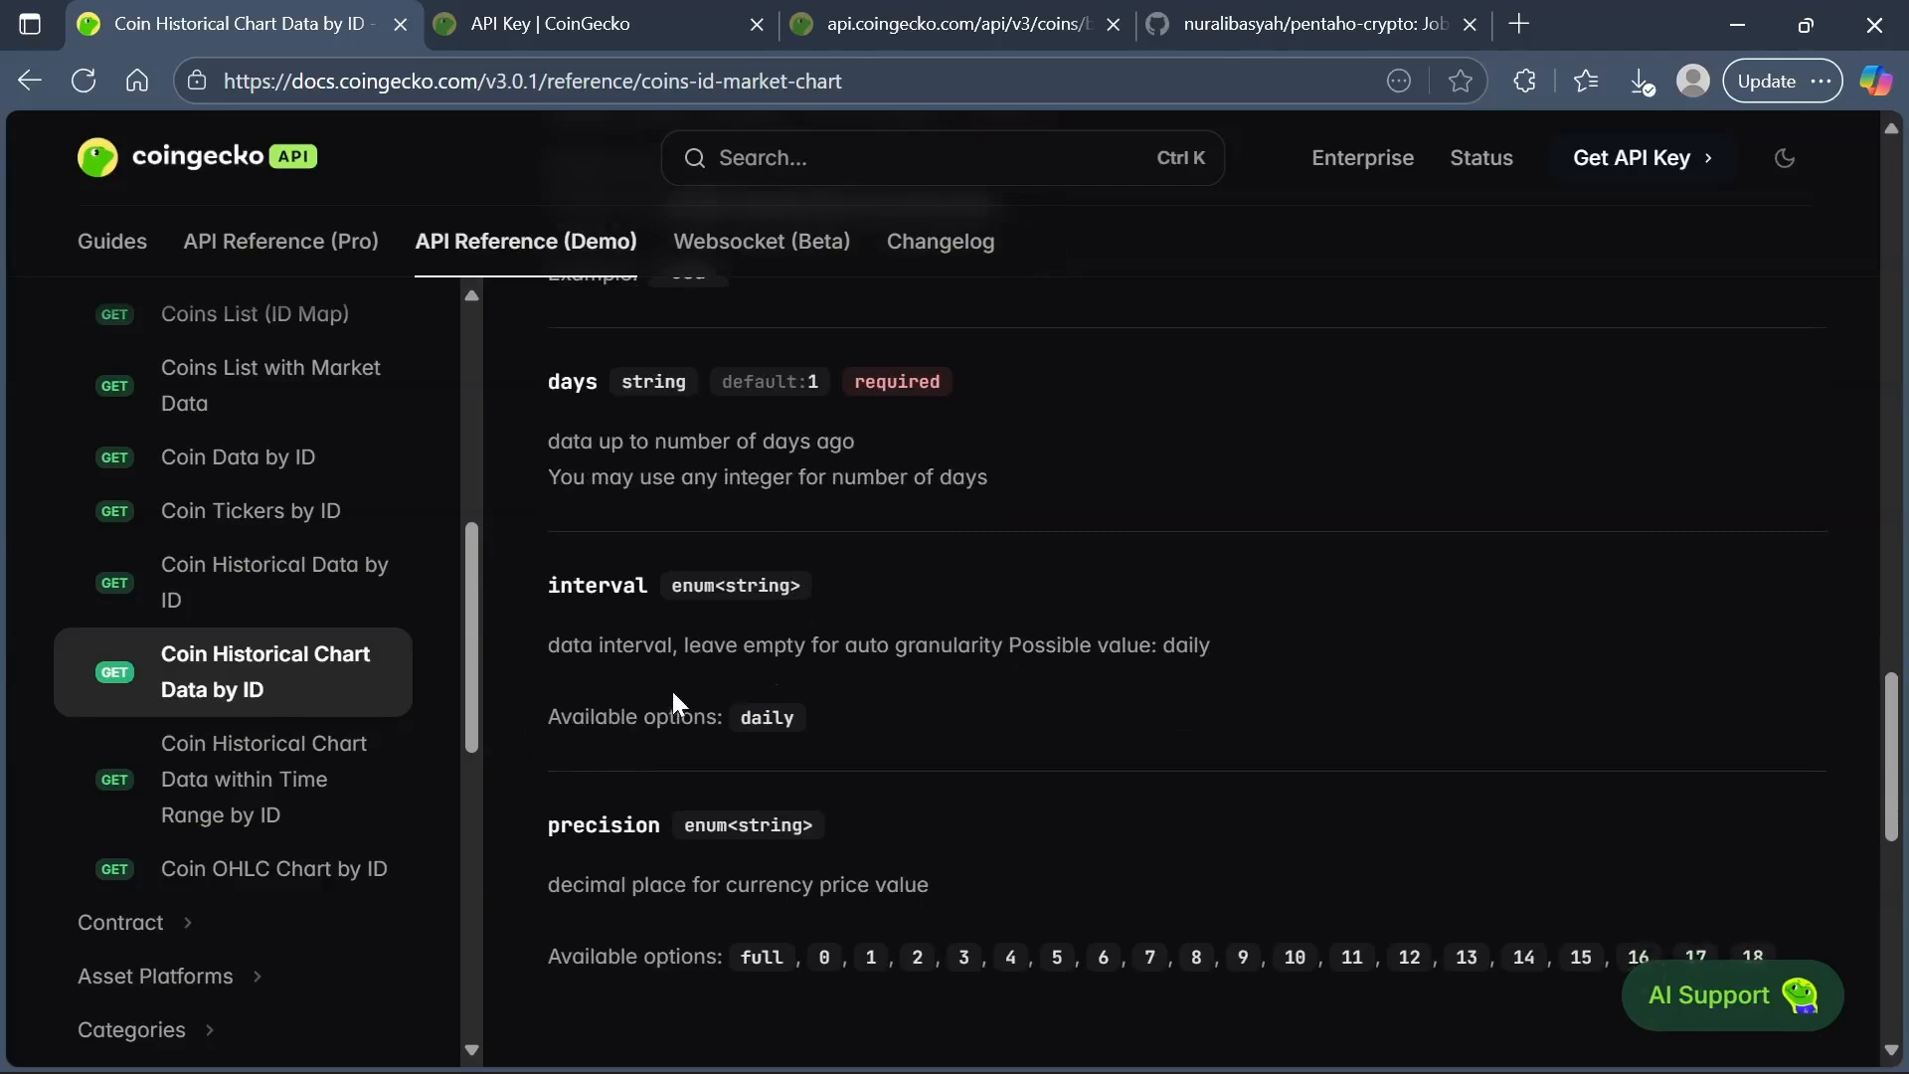
{"action": "scroll", "coordinate": [672, 700], "scroll_direction": "down", "scroll_amount": 4}
{"action": "scroll", "coordinate": [672, 700], "scroll_direction": "up", "scroll_amount": 3}
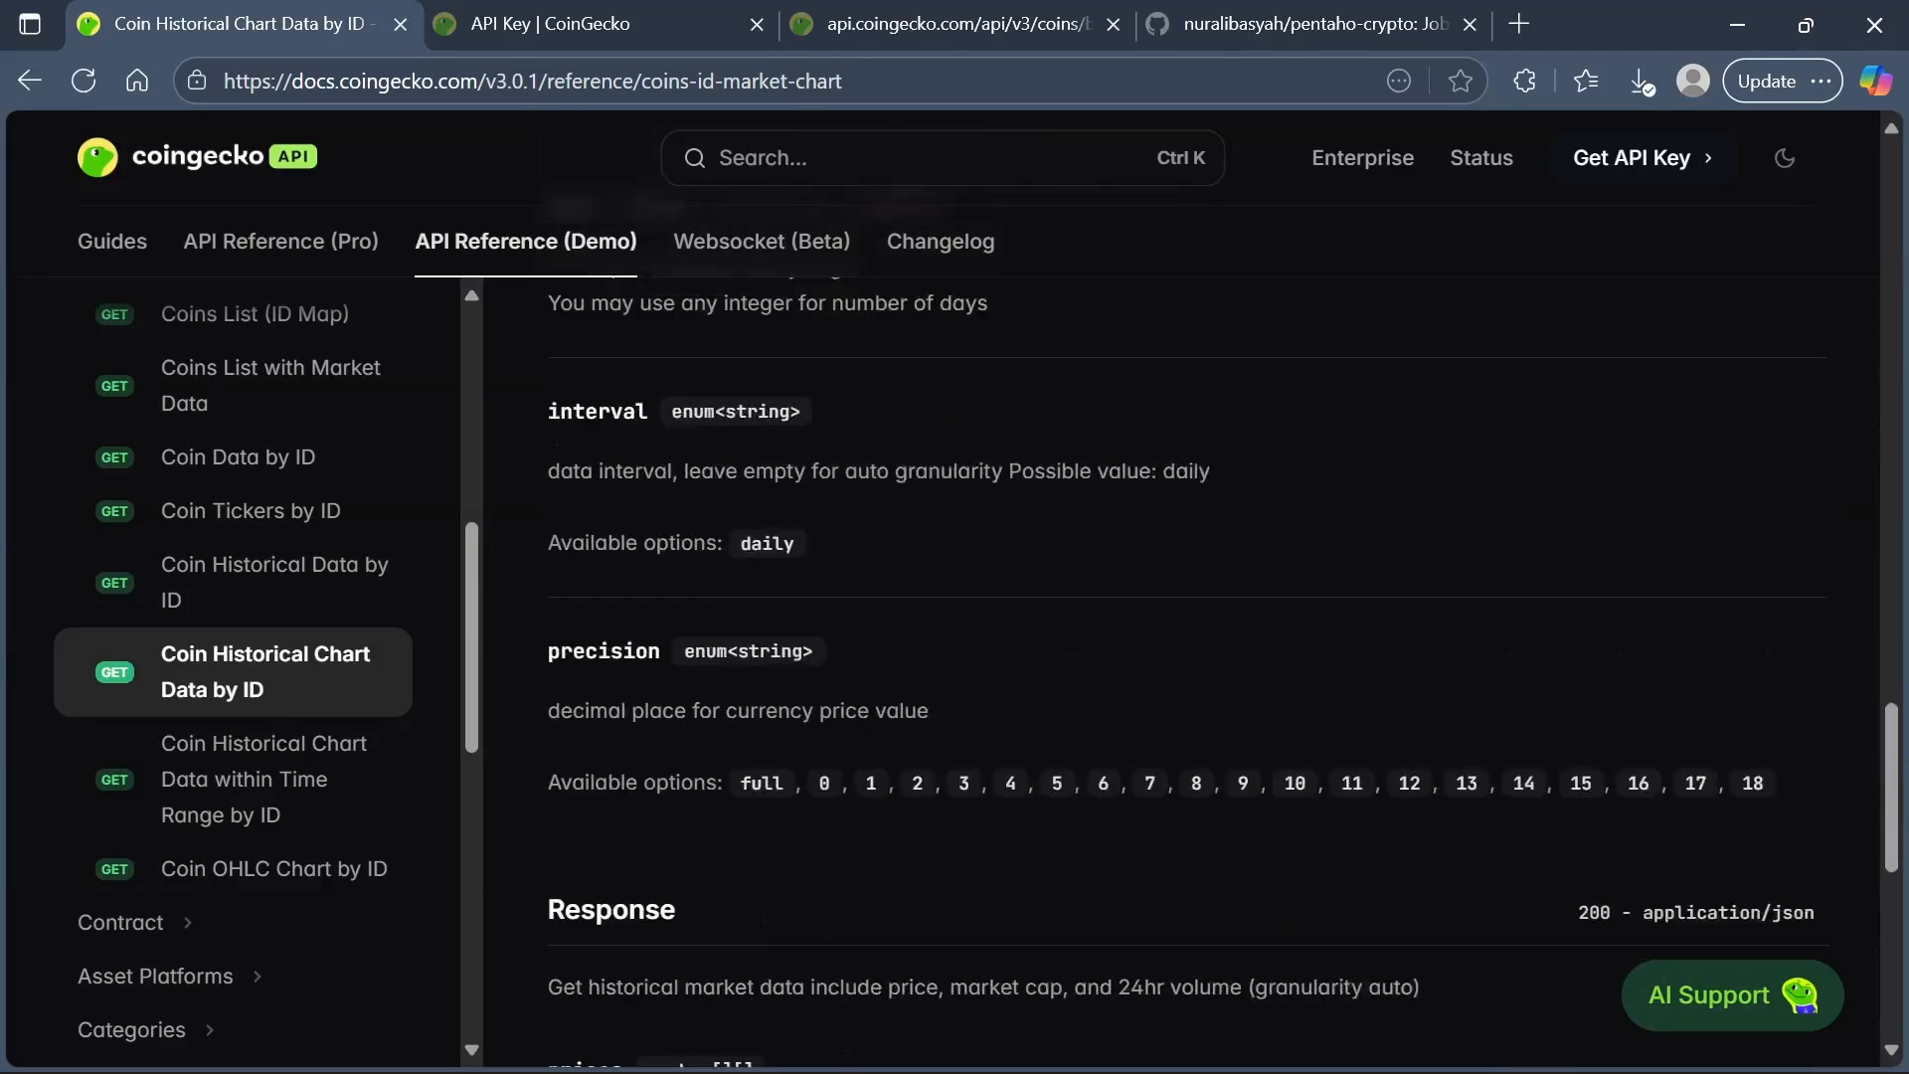
{"action": "scroll", "coordinate": [689, 711], "scroll_direction": "up", "scroll_amount": 3}
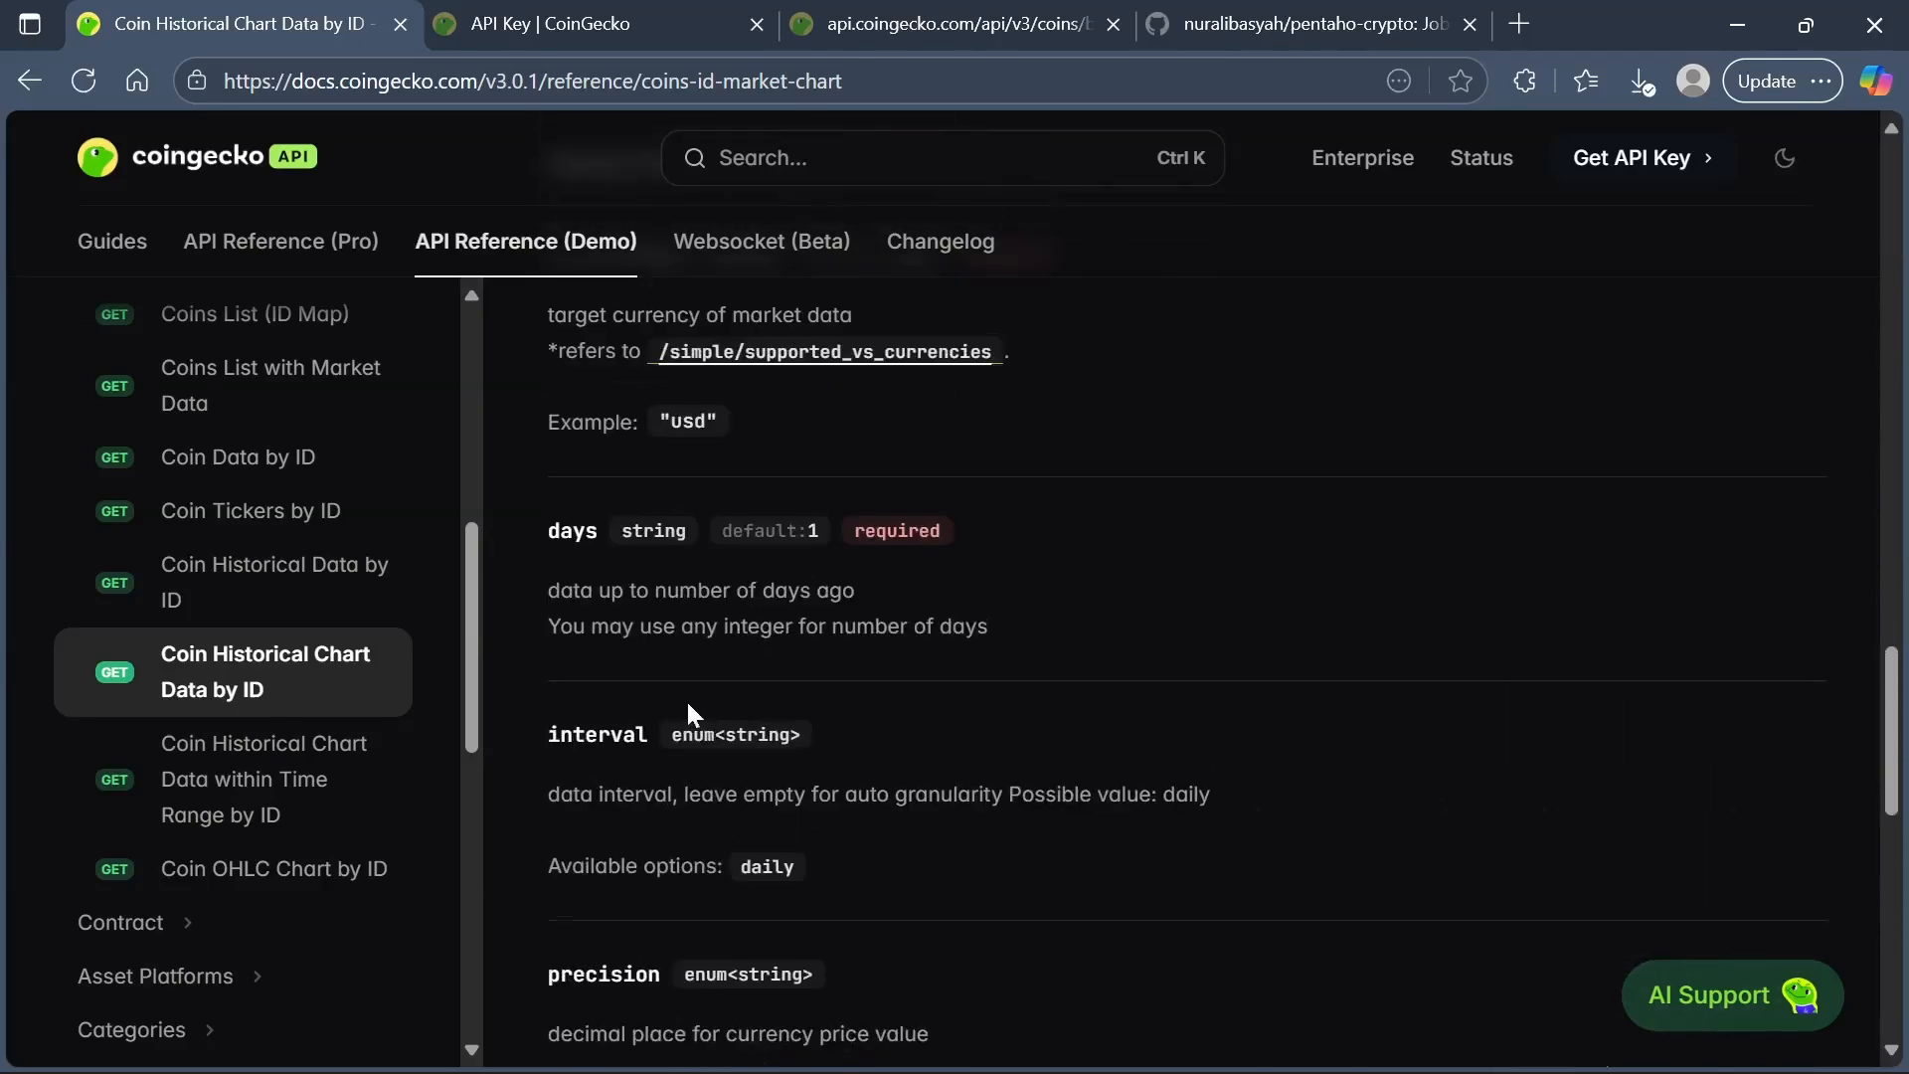
Switch to the bitcoin market_chart API response in the browser and turn on pretty-print for its JSON.
{"action": "left_click", "coordinate": [1004, 8]}
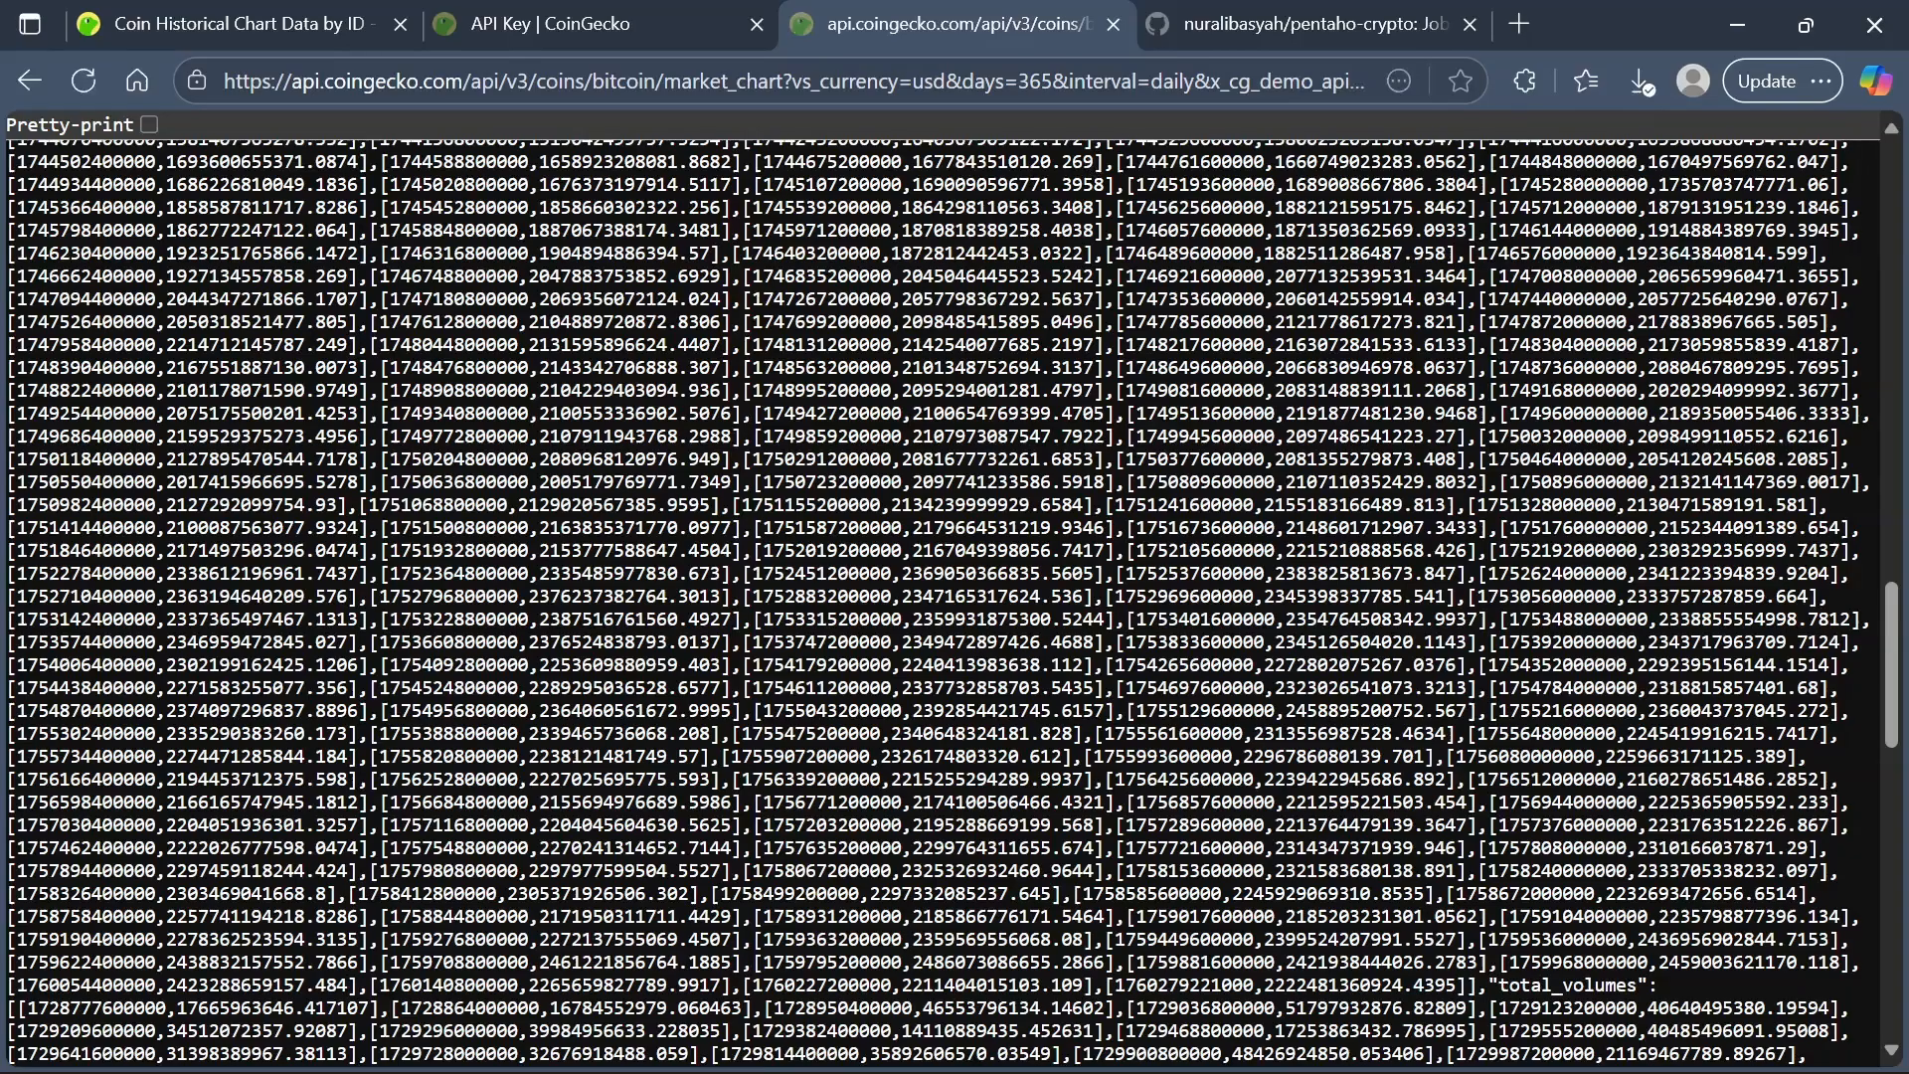
{"action": "scroll", "coordinate": [939, 597], "scroll_direction": "up", "scroll_amount": 10}
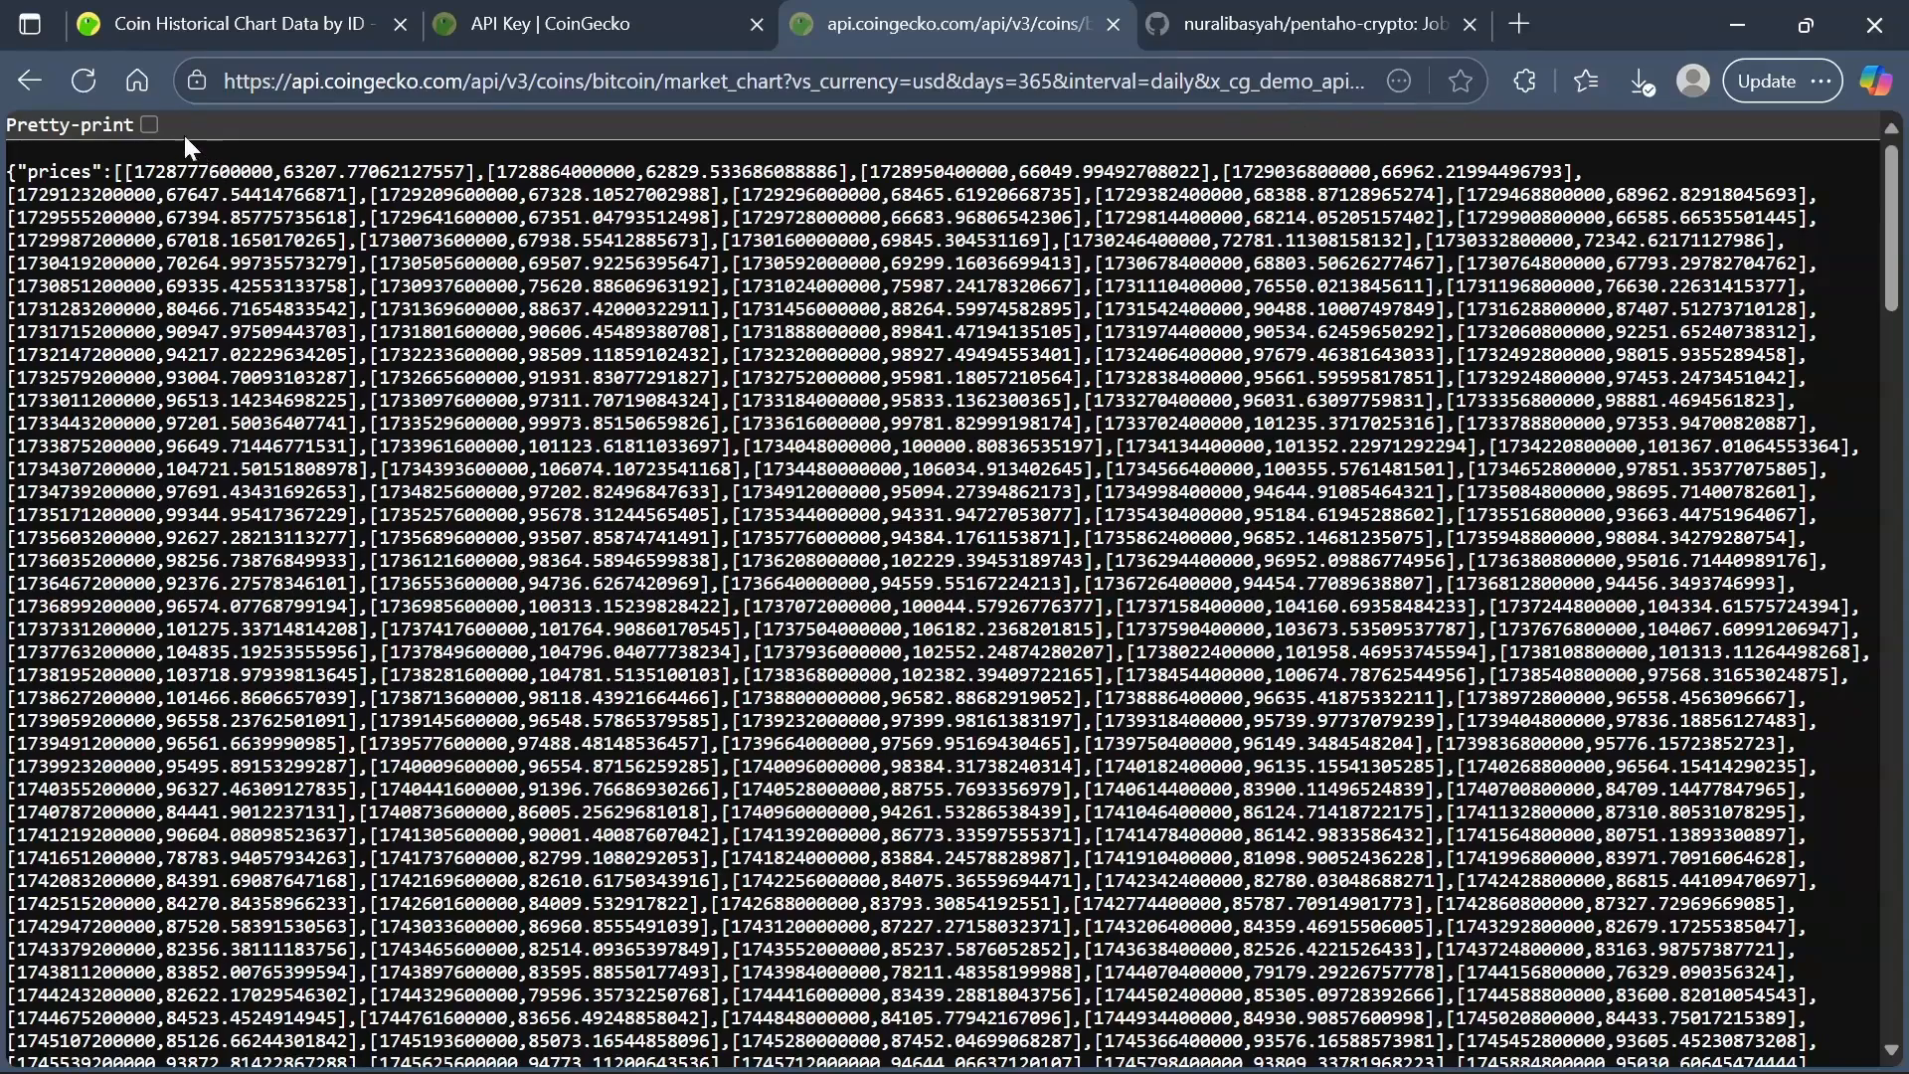
{"action": "left_click", "coordinate": [150, 123]}
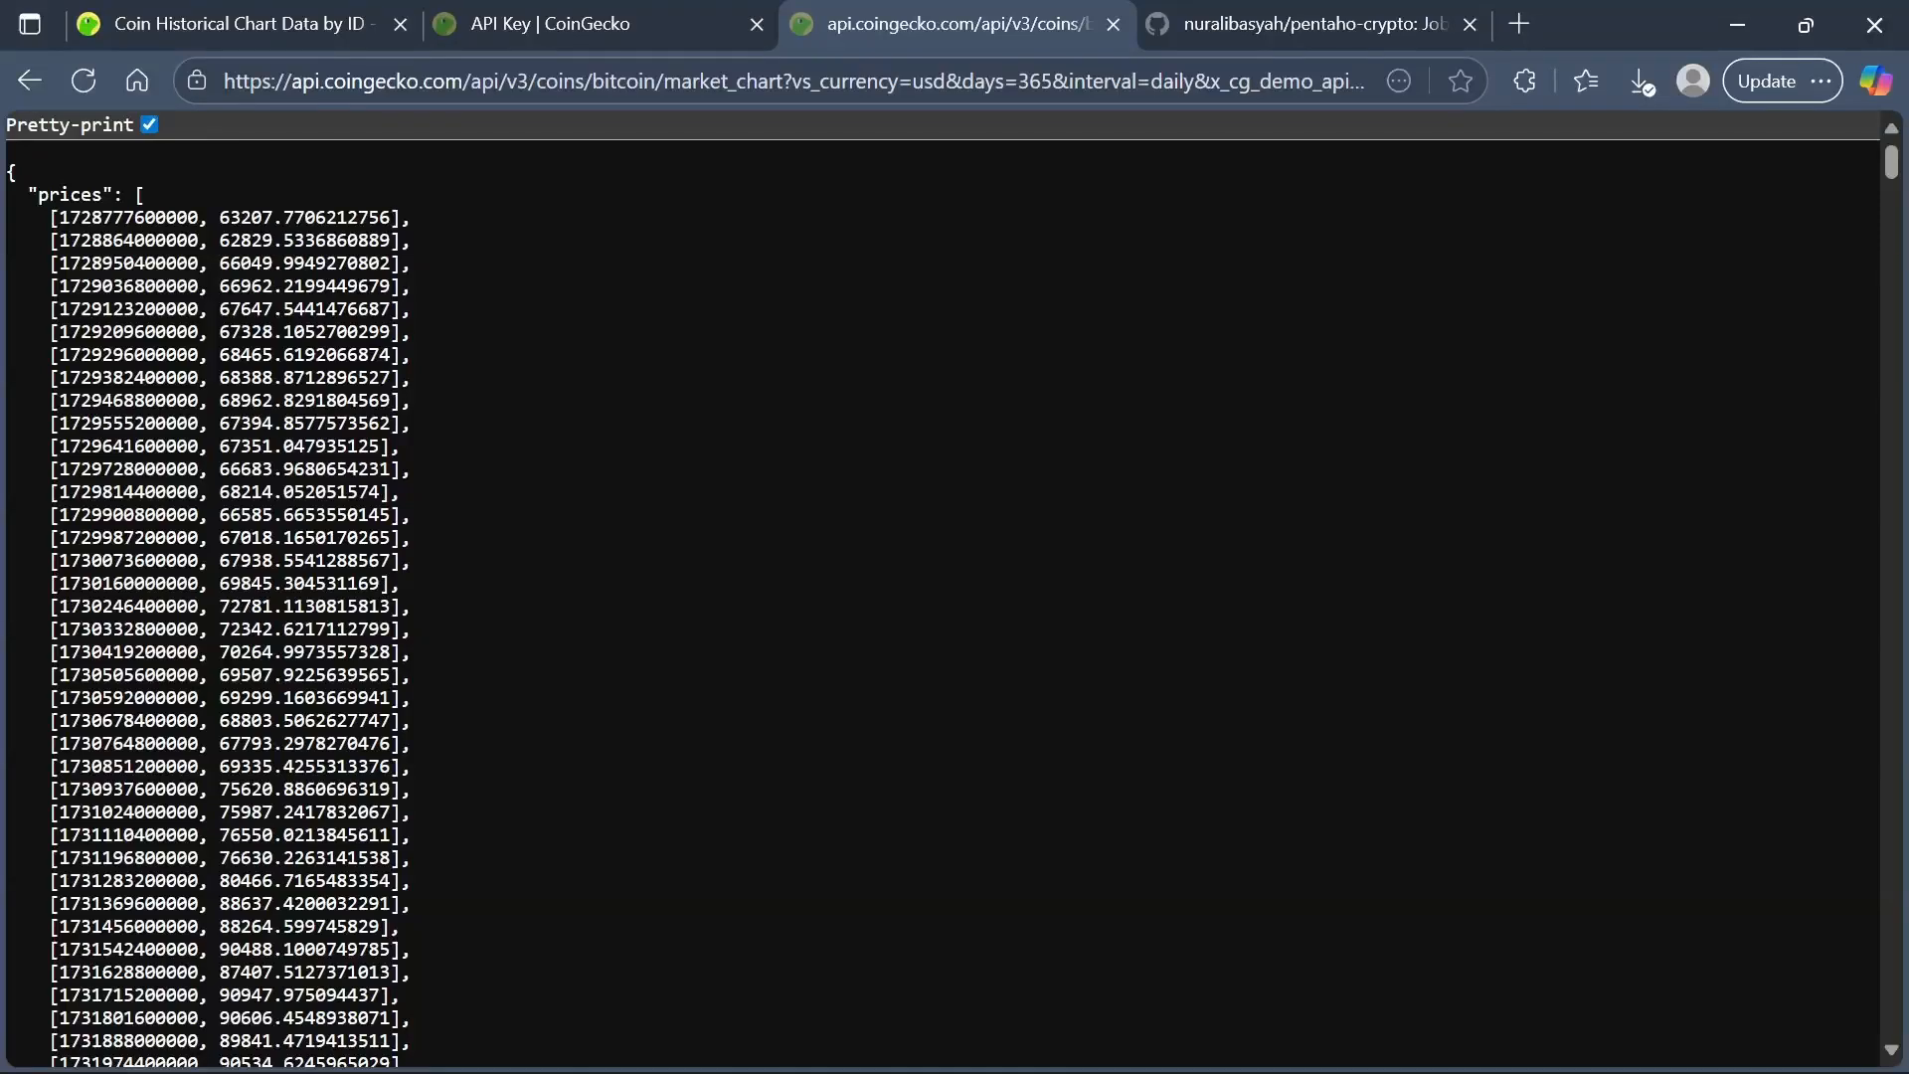
Examine the response's timestamp and value pairs in the prices array and the start of the market_caps array.
{"action": "left_click_drag", "start_coordinate": [60, 216], "coordinate": [200, 218]}
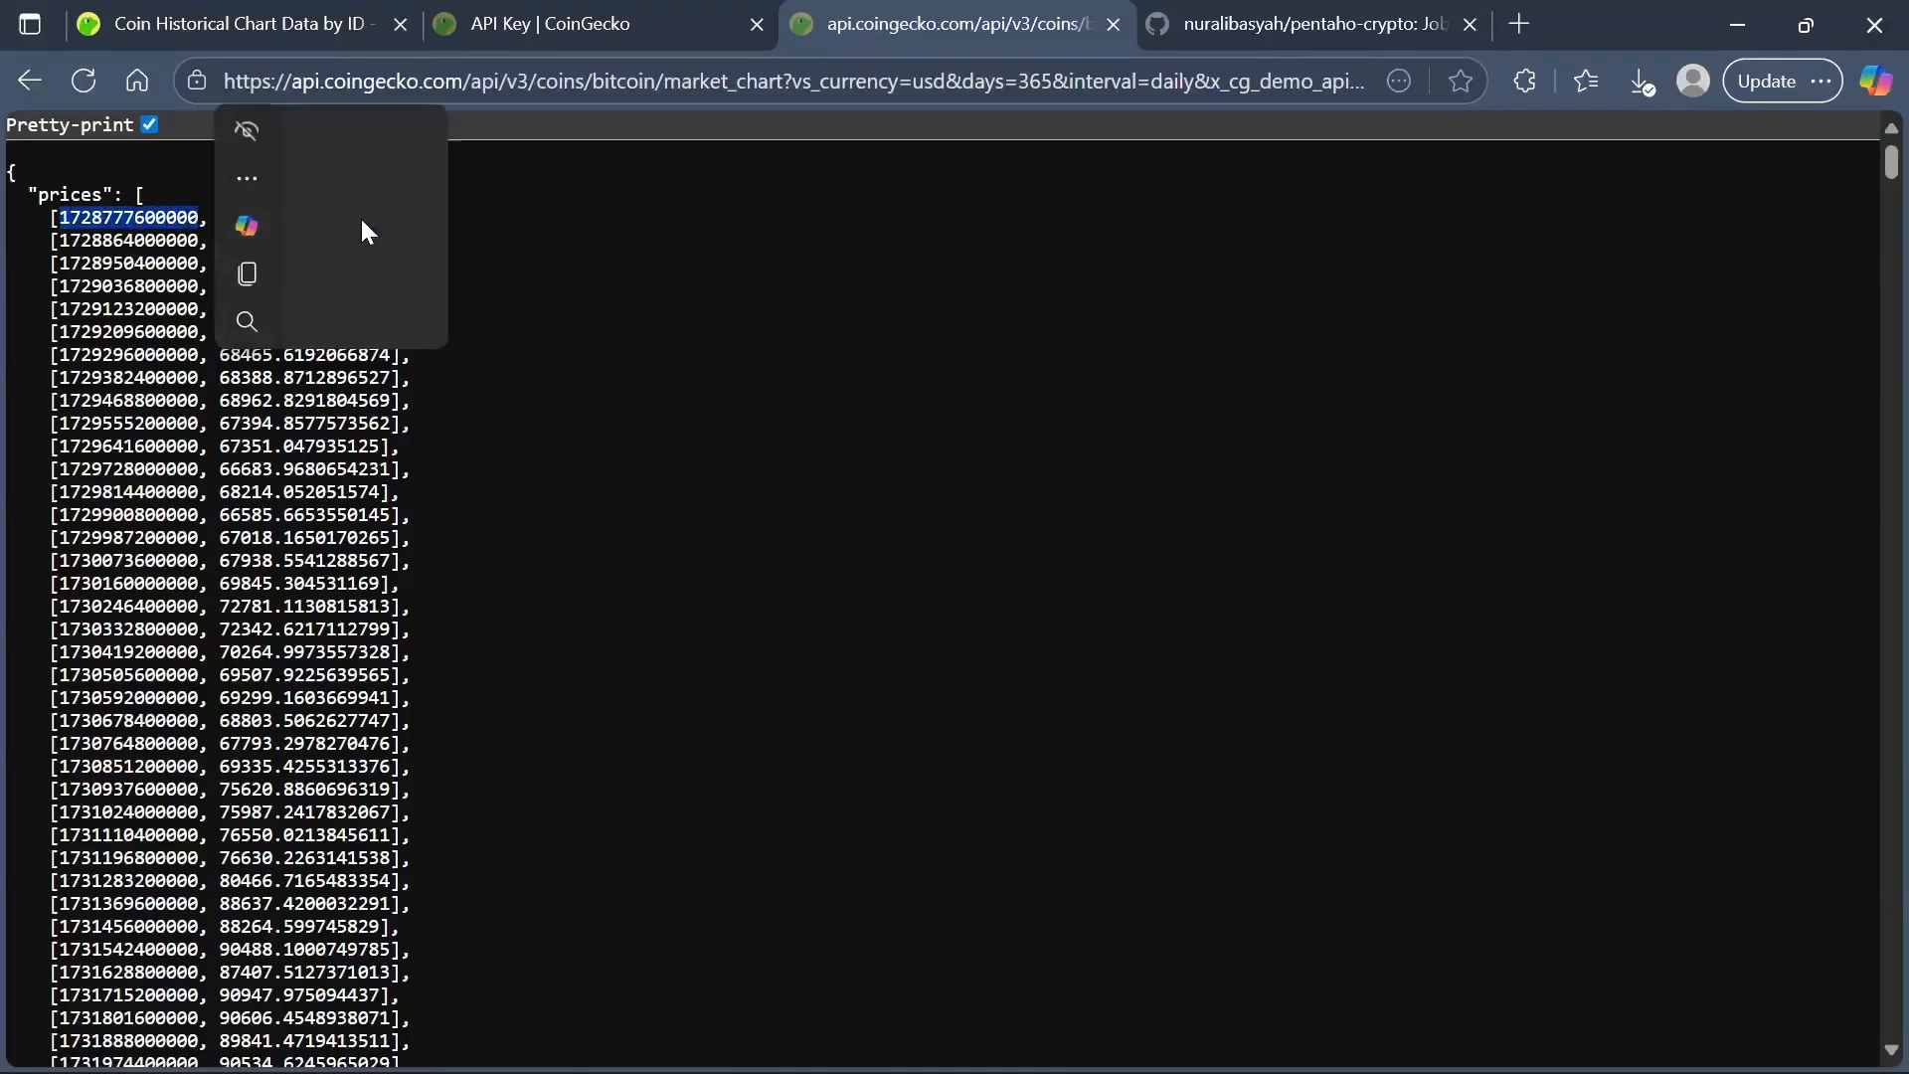
{"action": "left_click", "coordinate": [367, 231]}
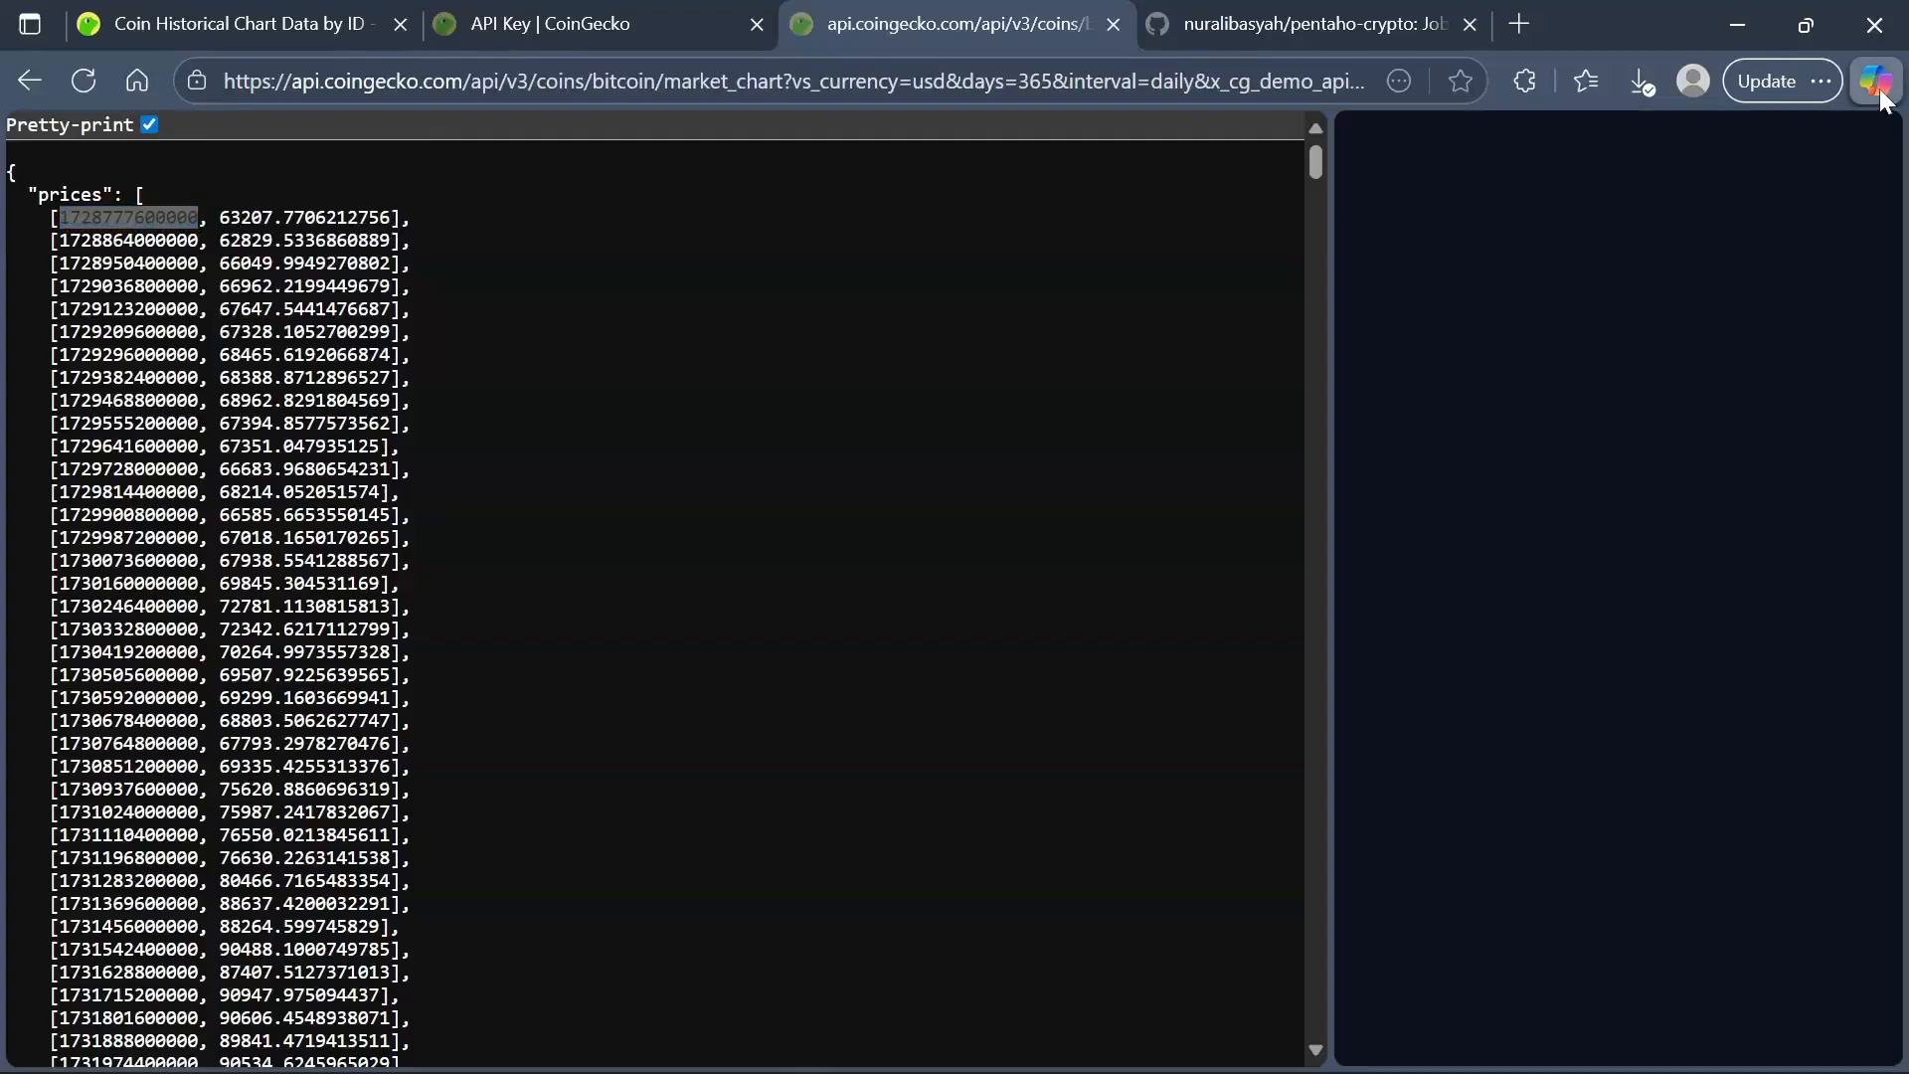
{"action": "left_click", "coordinate": [1878, 87]}
{"action": "left_click", "coordinate": [420, 282]}
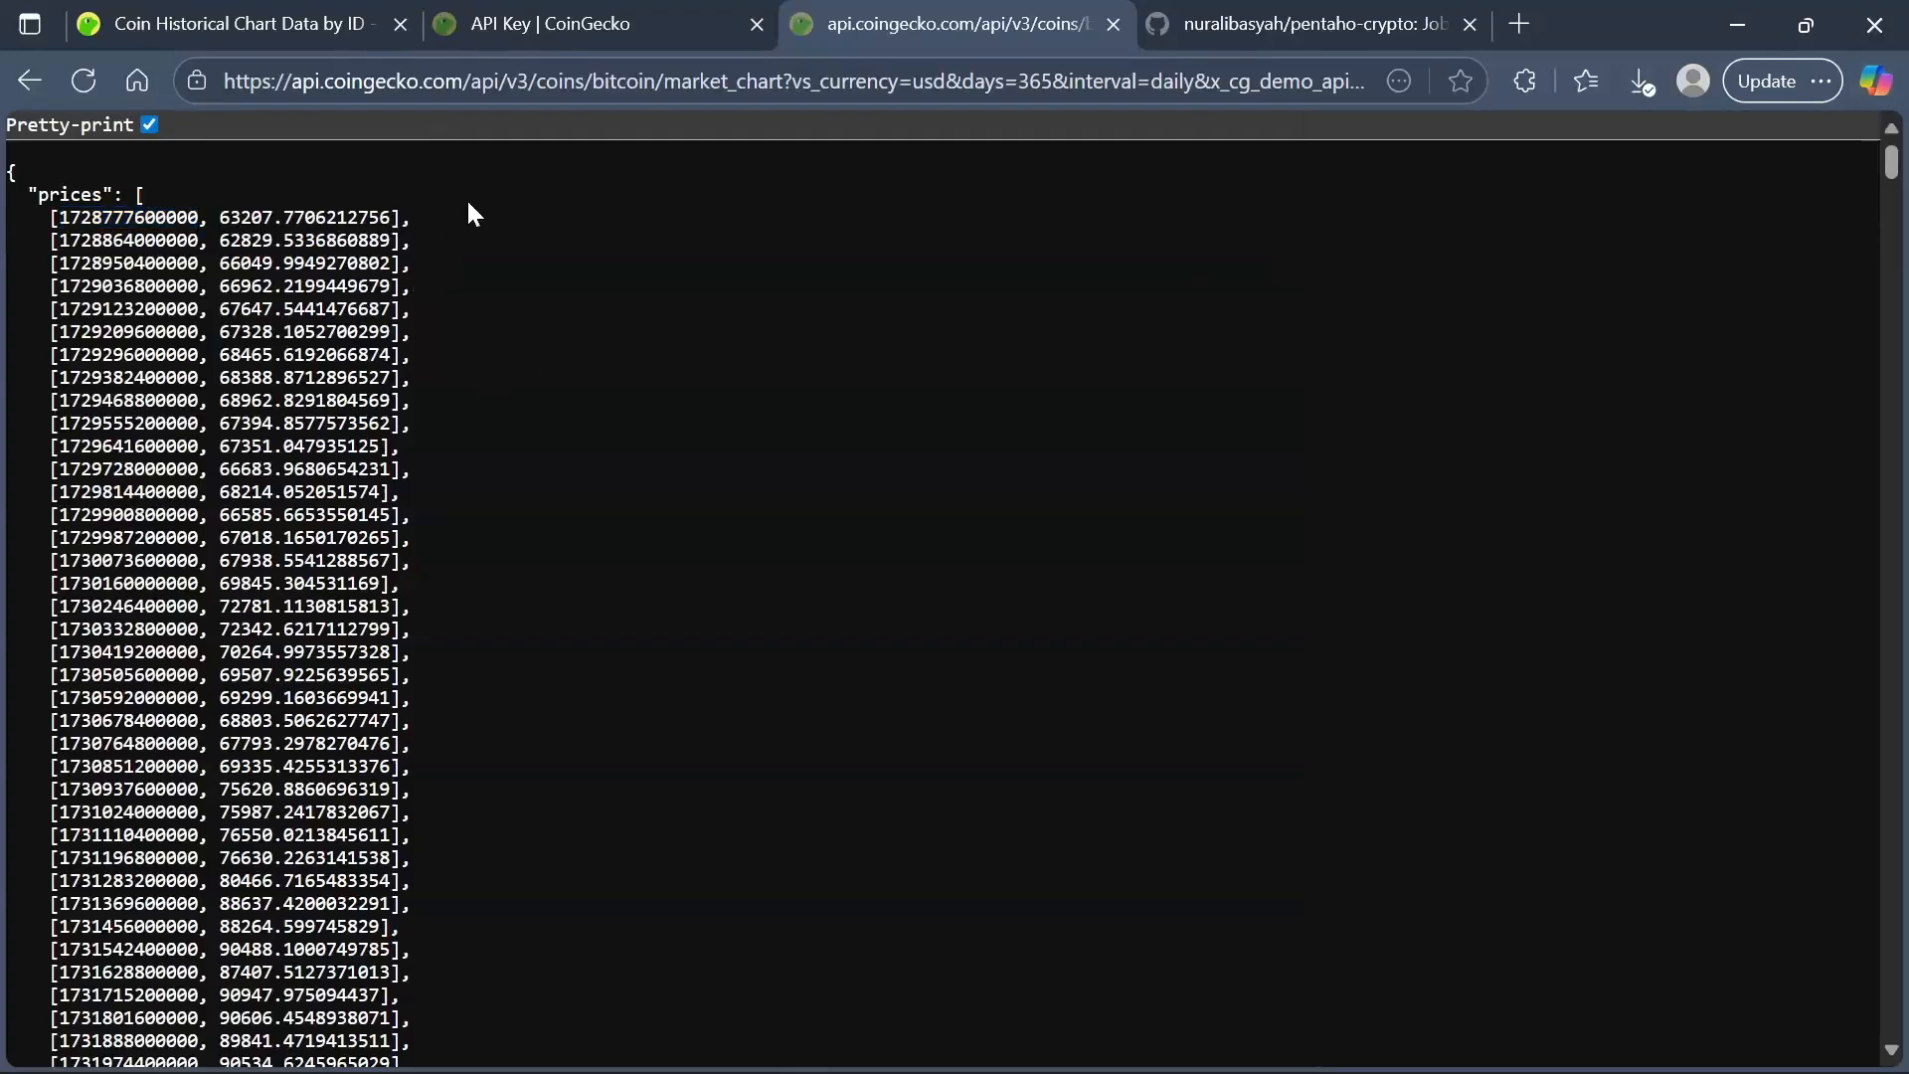
{"action": "scroll", "coordinate": [472, 214], "scroll_direction": "down", "scroll_amount": 7}
{"action": "left_click_drag", "start_coordinate": [1884, 164], "coordinate": [1857, 453]}
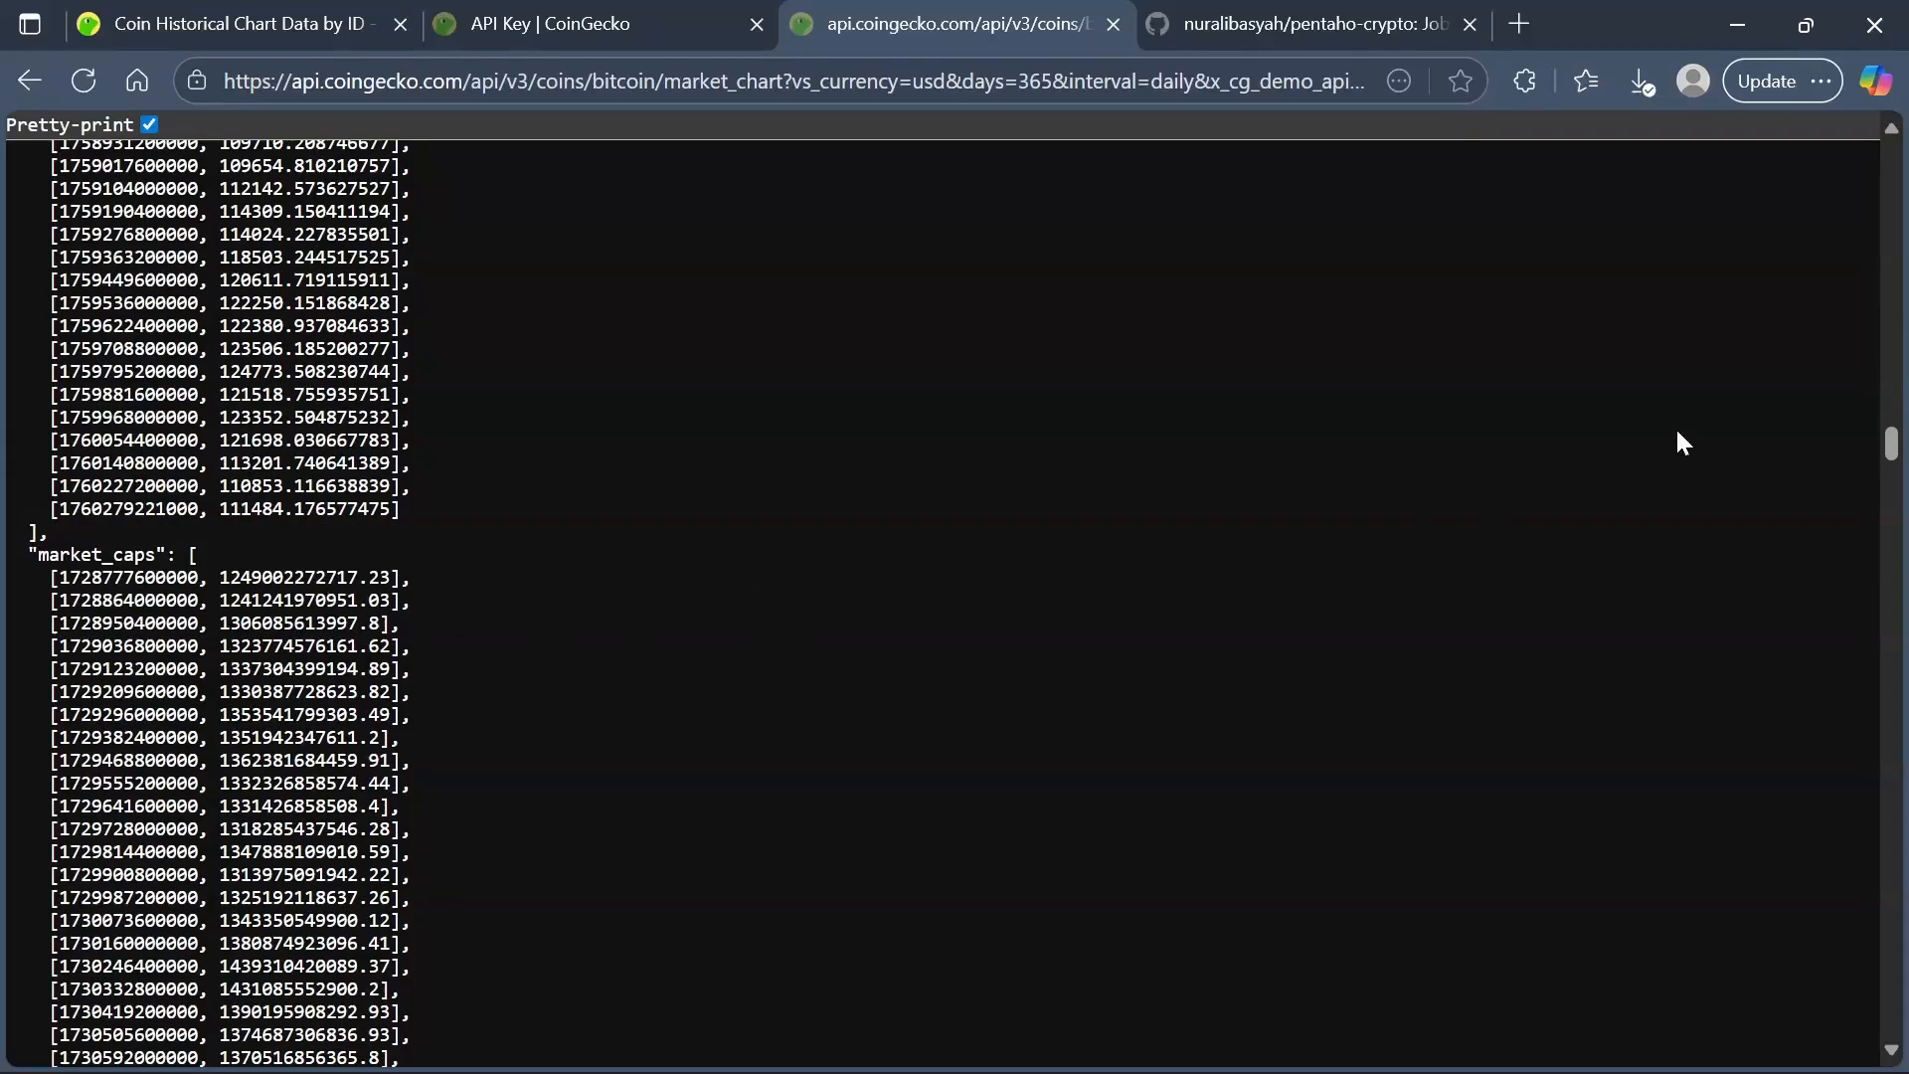
{"action": "left_click_drag", "start_coordinate": [1877, 444], "coordinate": [1865, 143]}
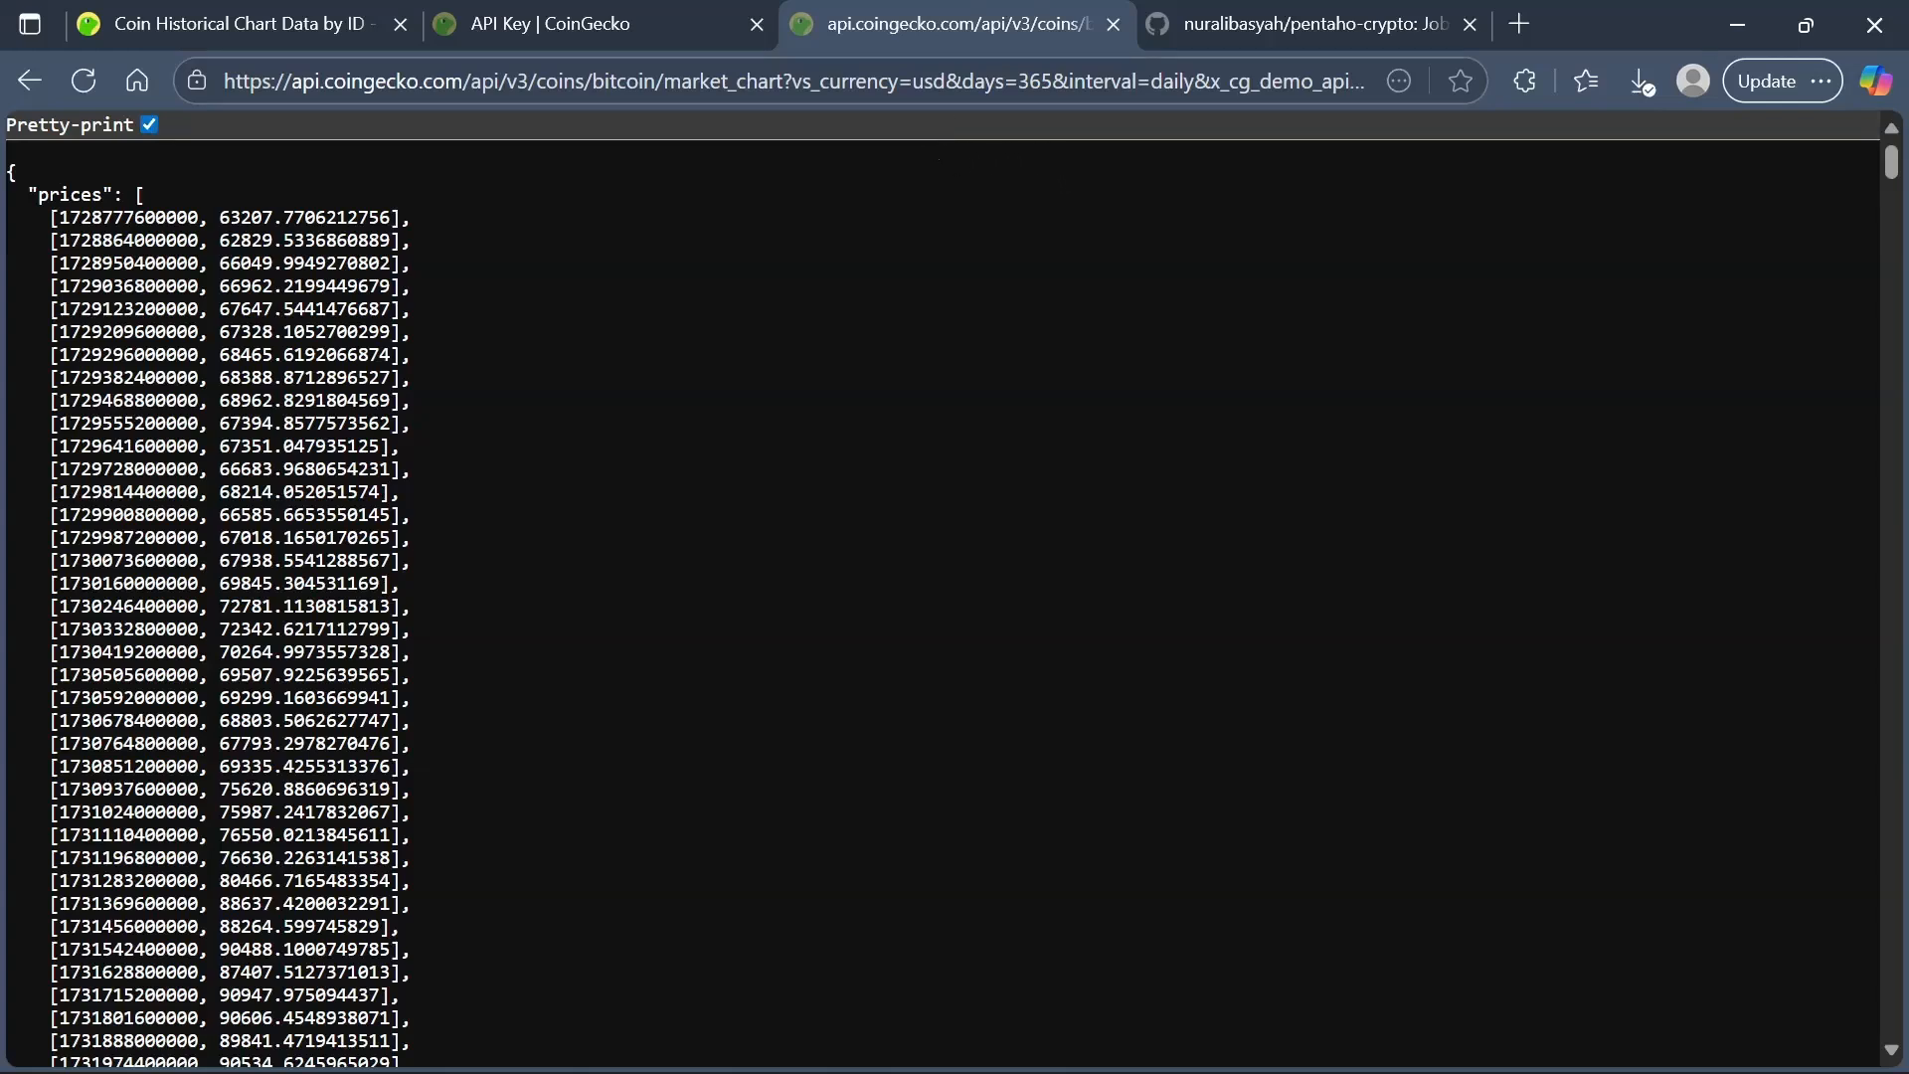
Copy the bitcoin market_chart request URL from its start through "x_cg_demo_api_key=", leaving out the key value.
{"action": "key", "text": "ctrl+l"}
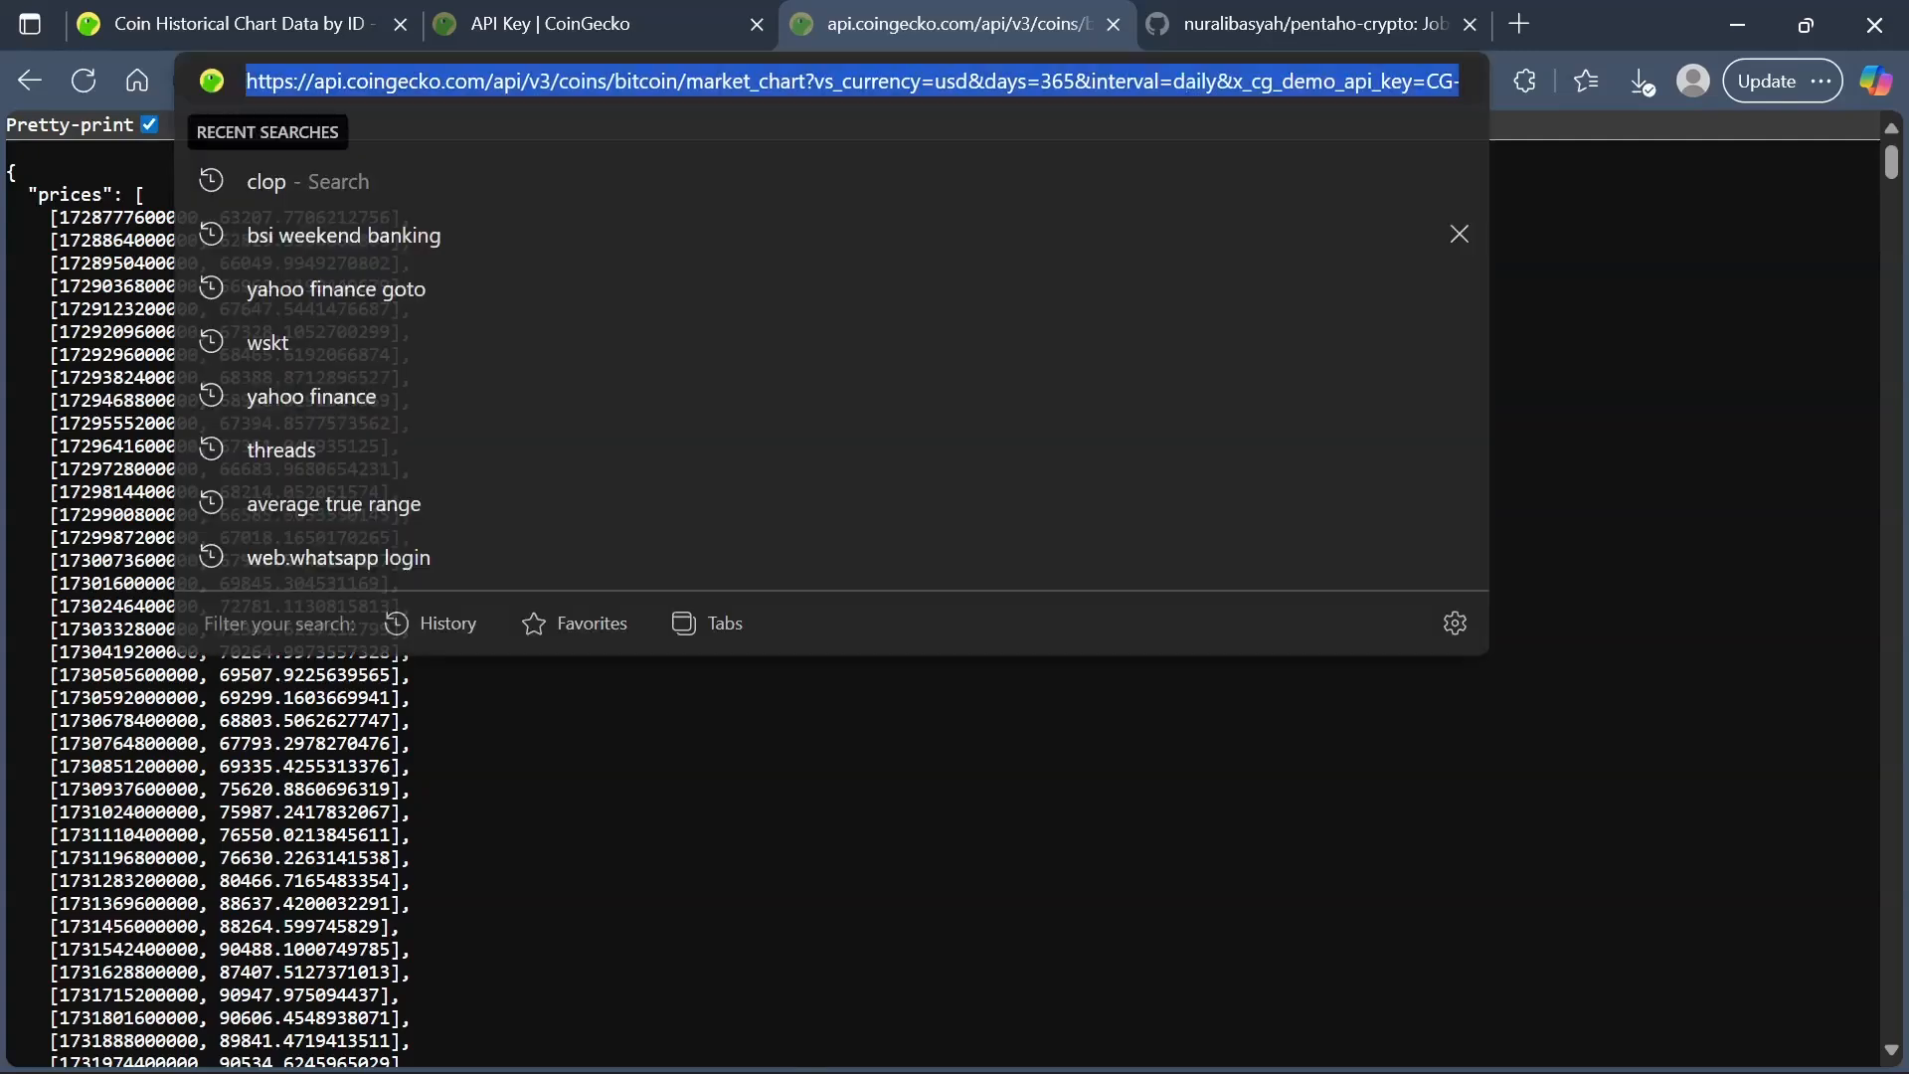
{"action": "left_click", "coordinate": [1272, 83]}
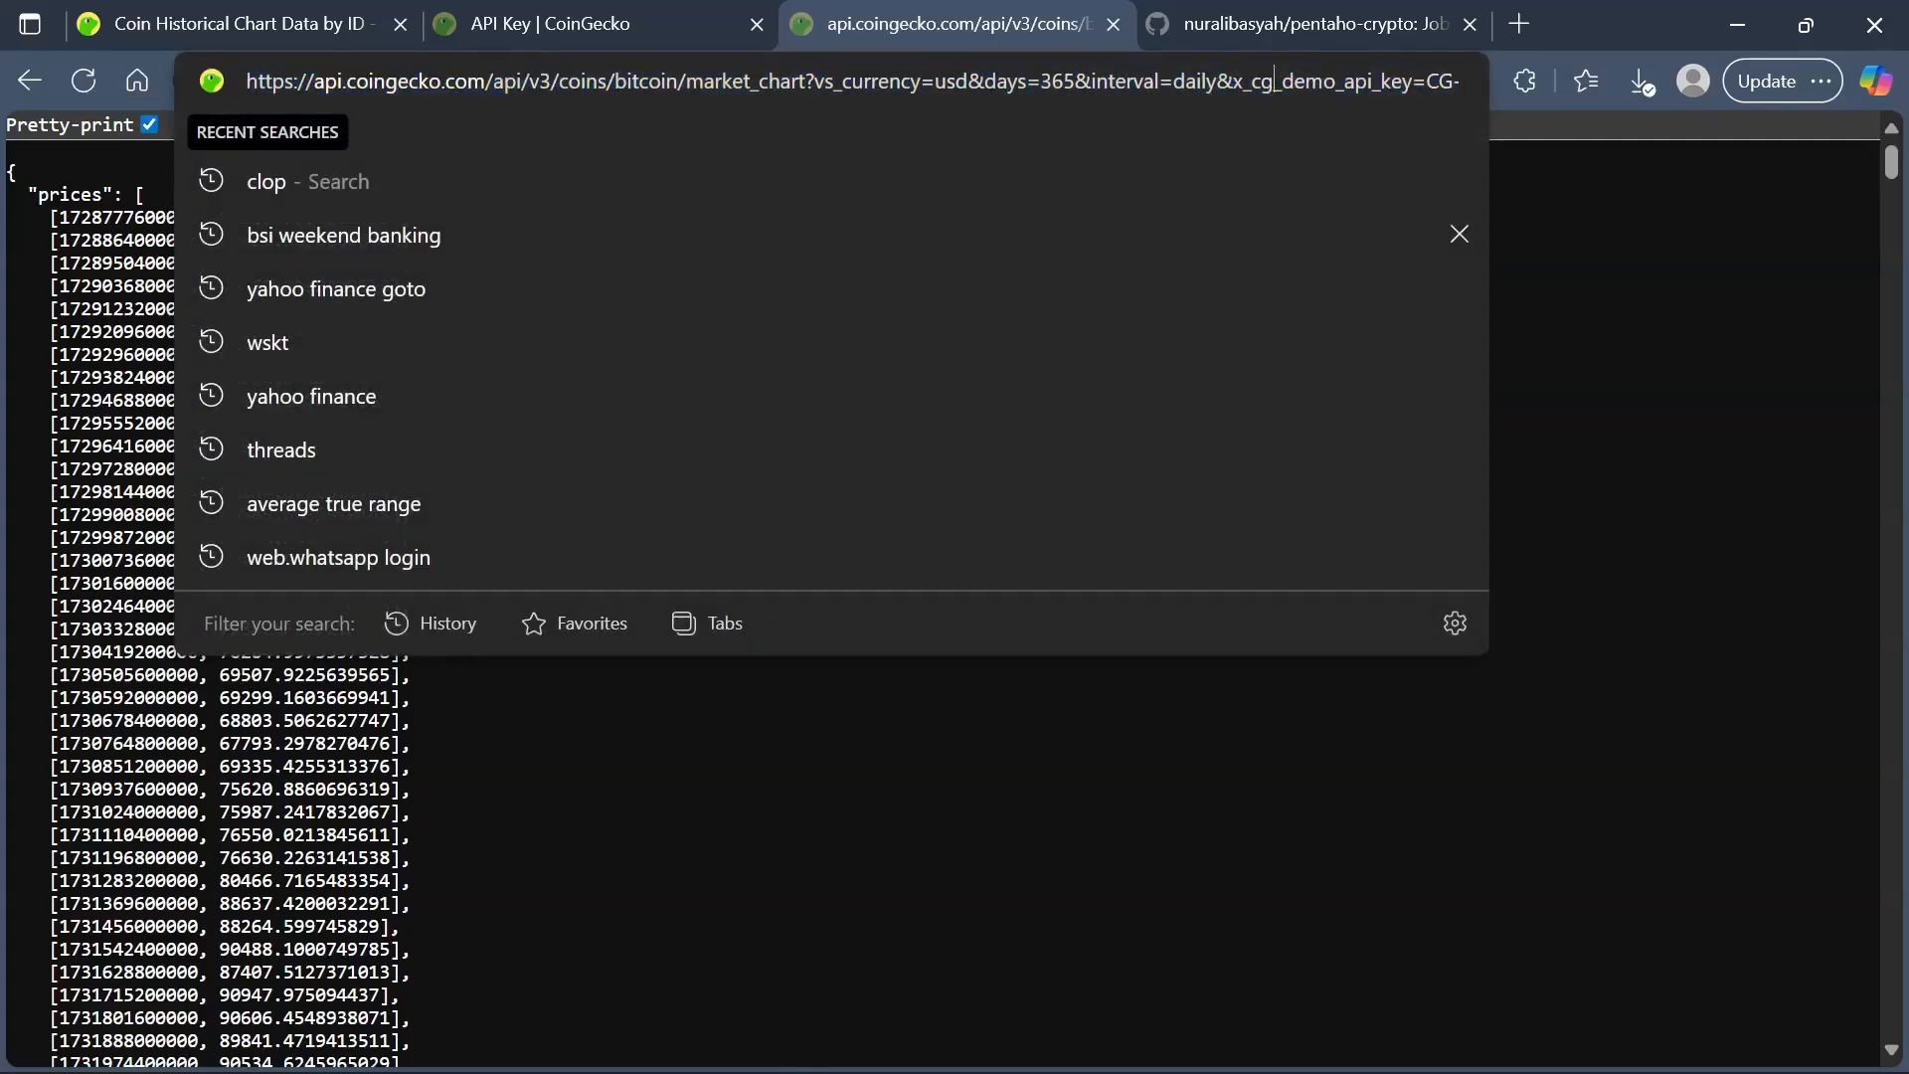
{"action": "left_click_drag", "start_coordinate": [1427, 83], "coordinate": [1469, 83]}
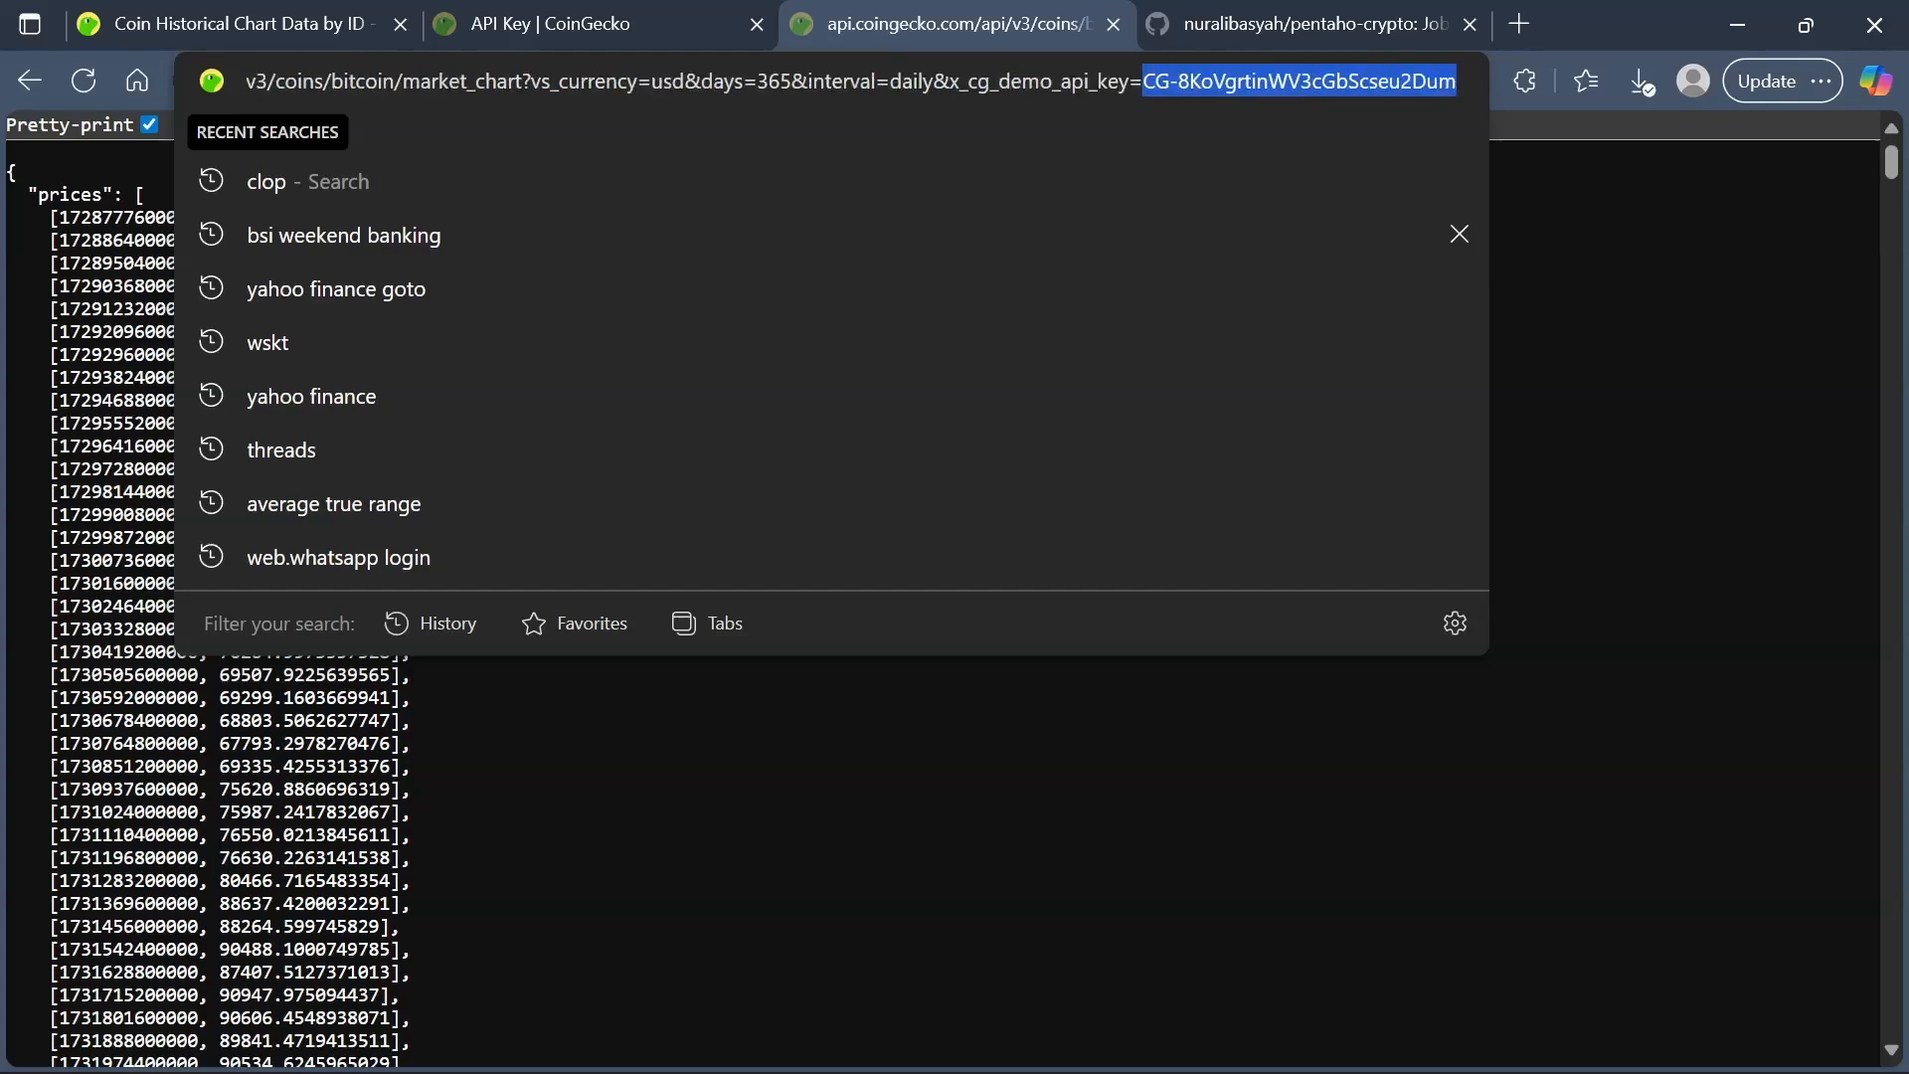
{"action": "left_click", "coordinate": [1144, 81]}
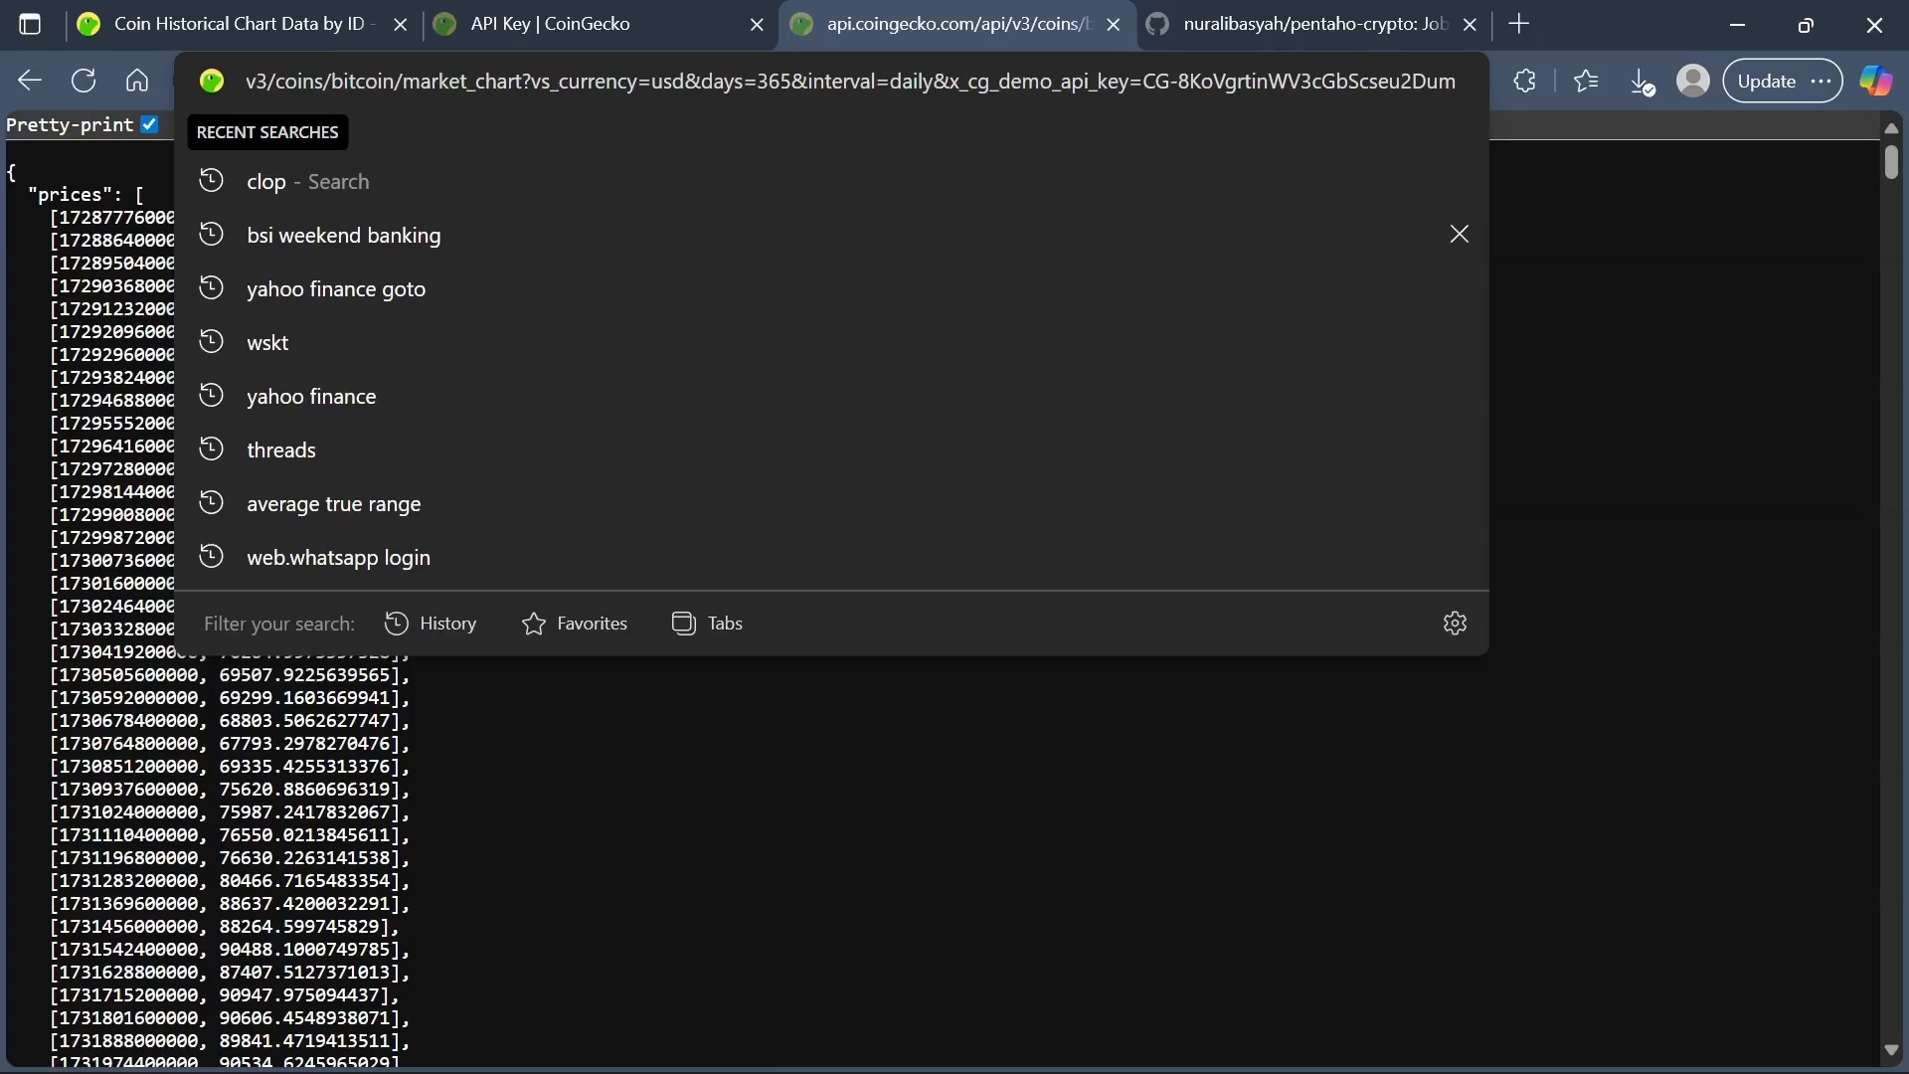
{"action": "key", "text": "ctrl+shift+Left"}
{"action": "key", "text": "ctrl+shift+Left"}
{"action": "key", "text": "ctrl+shift+Left"}
{"action": "key", "text": "ctrl+shift+Left"}
{"action": "key", "text": "ctrl+shift+Left"}
{"action": "key", "text": "ctrl+shift+Left"}
{"action": "key", "text": "ctrl+shift+Left"}
{"action": "key", "text": "ctrl+shift+Left"}
{"action": "key", "text": "ctrl+shift+Left"}
{"action": "key", "text": "ctrl+shift+Left"}
{"action": "key", "text": "ctrl+shift+Left"}
{"action": "key", "text": "ctrl+shift+Left"}
{"action": "key", "text": "ctrl+shift+Left"}
{"action": "key", "text": "ctrl+shift+Left"}
{"action": "key", "text": "ctrl+shift+Left"}
{"action": "key", "text": "ctrl+shift+Left"}
{"action": "key", "text": "ctrl+shift+Left"}
{"action": "key", "text": "ctrl+shift+Left"}
{"action": "key", "text": "ctrl+shift+Left"}
{"action": "key", "text": "ctrl+shift+Left"}
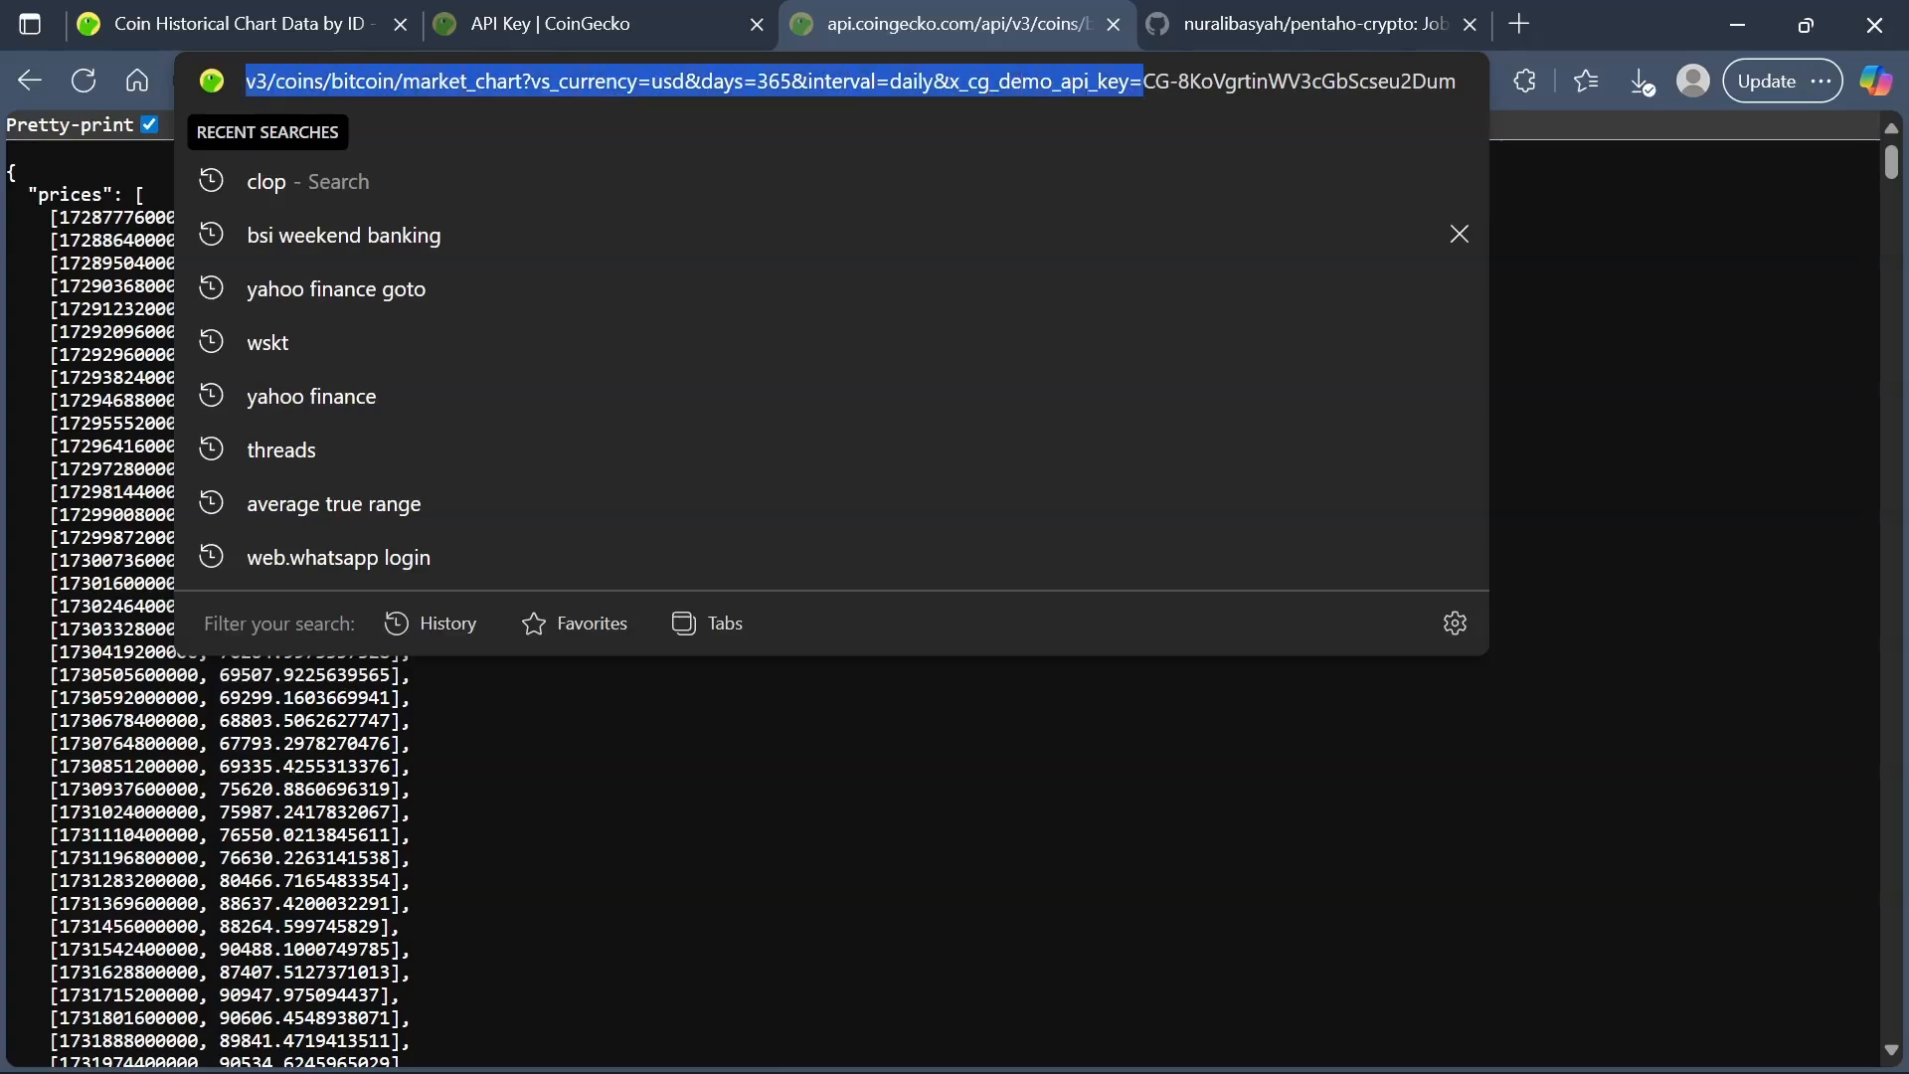
{"action": "key", "text": "ctrl+shift+Left"}
{"action": "key", "text": "ctrl+c"}
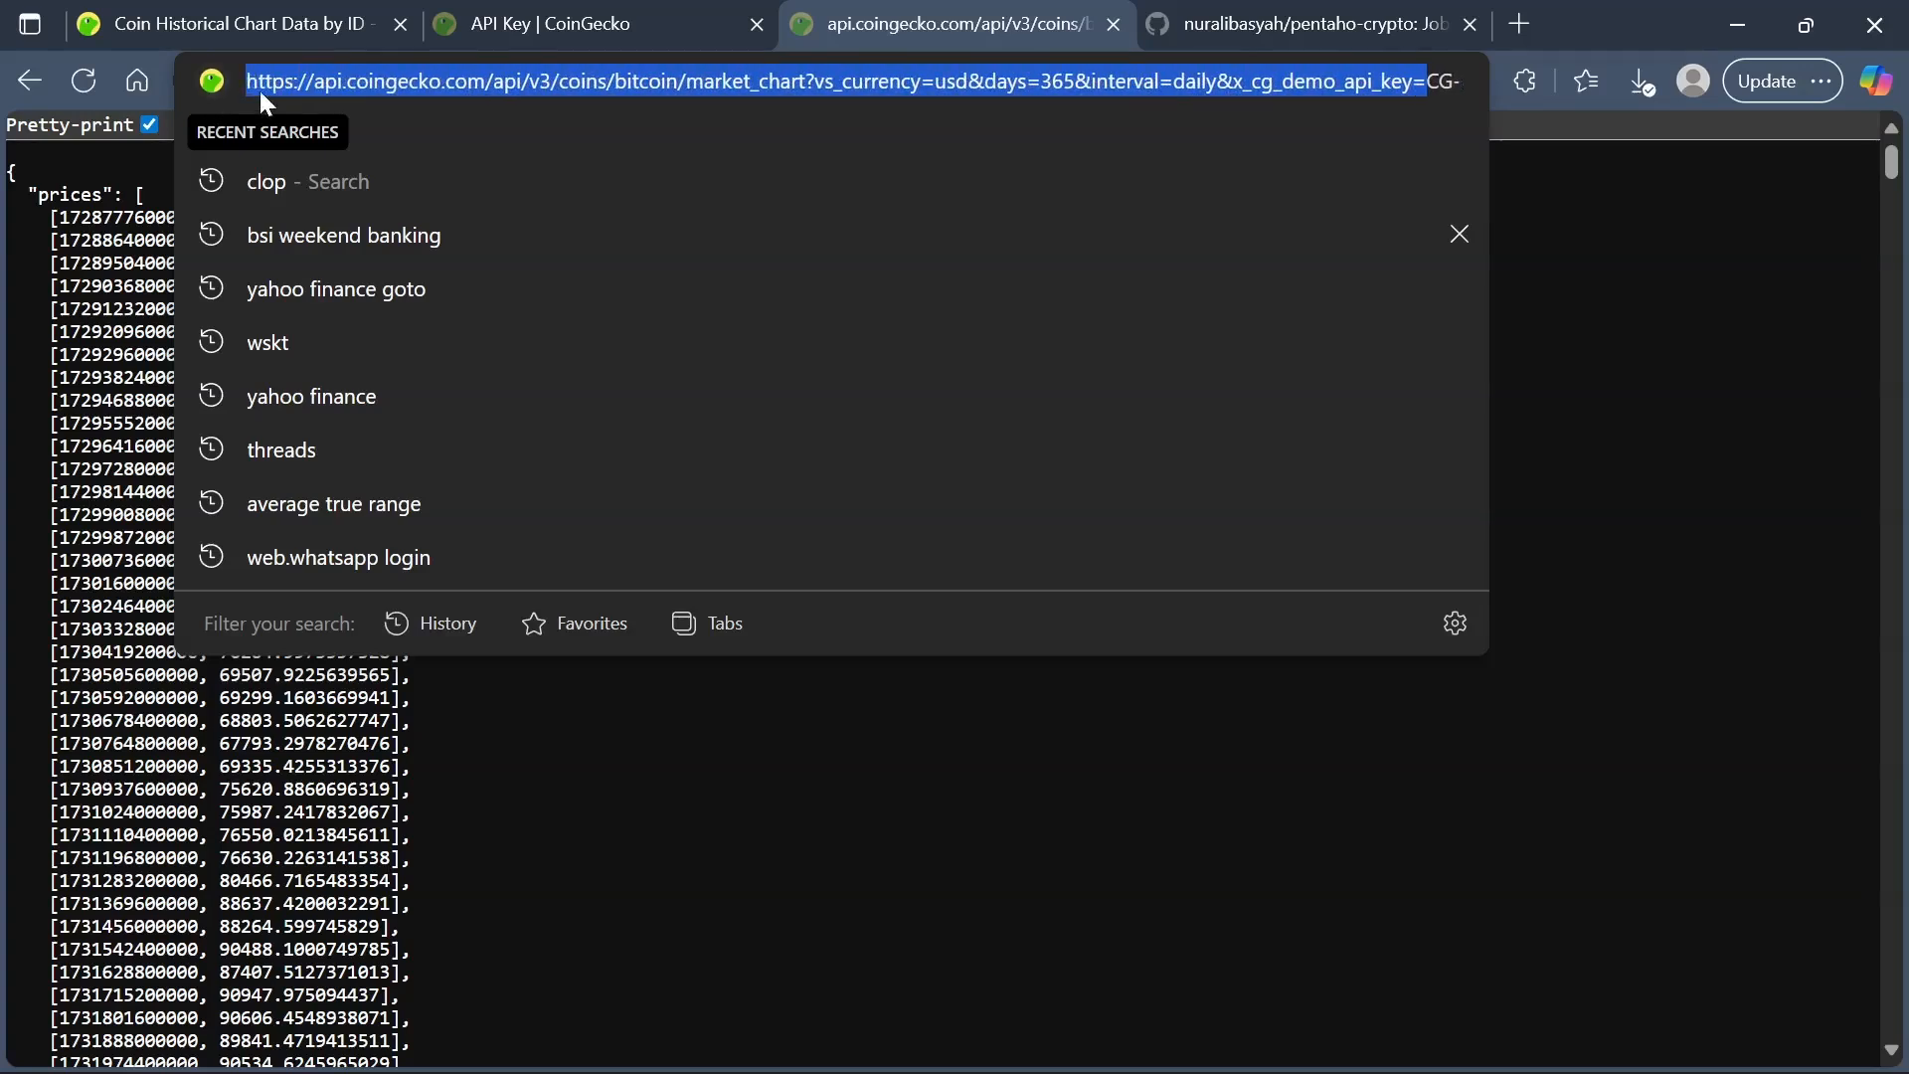
Switch to Spoon, widen the Data grid's api_url column and paste the copied request URL into row 1.
{"action": "key", "text": "alt+Tab"}
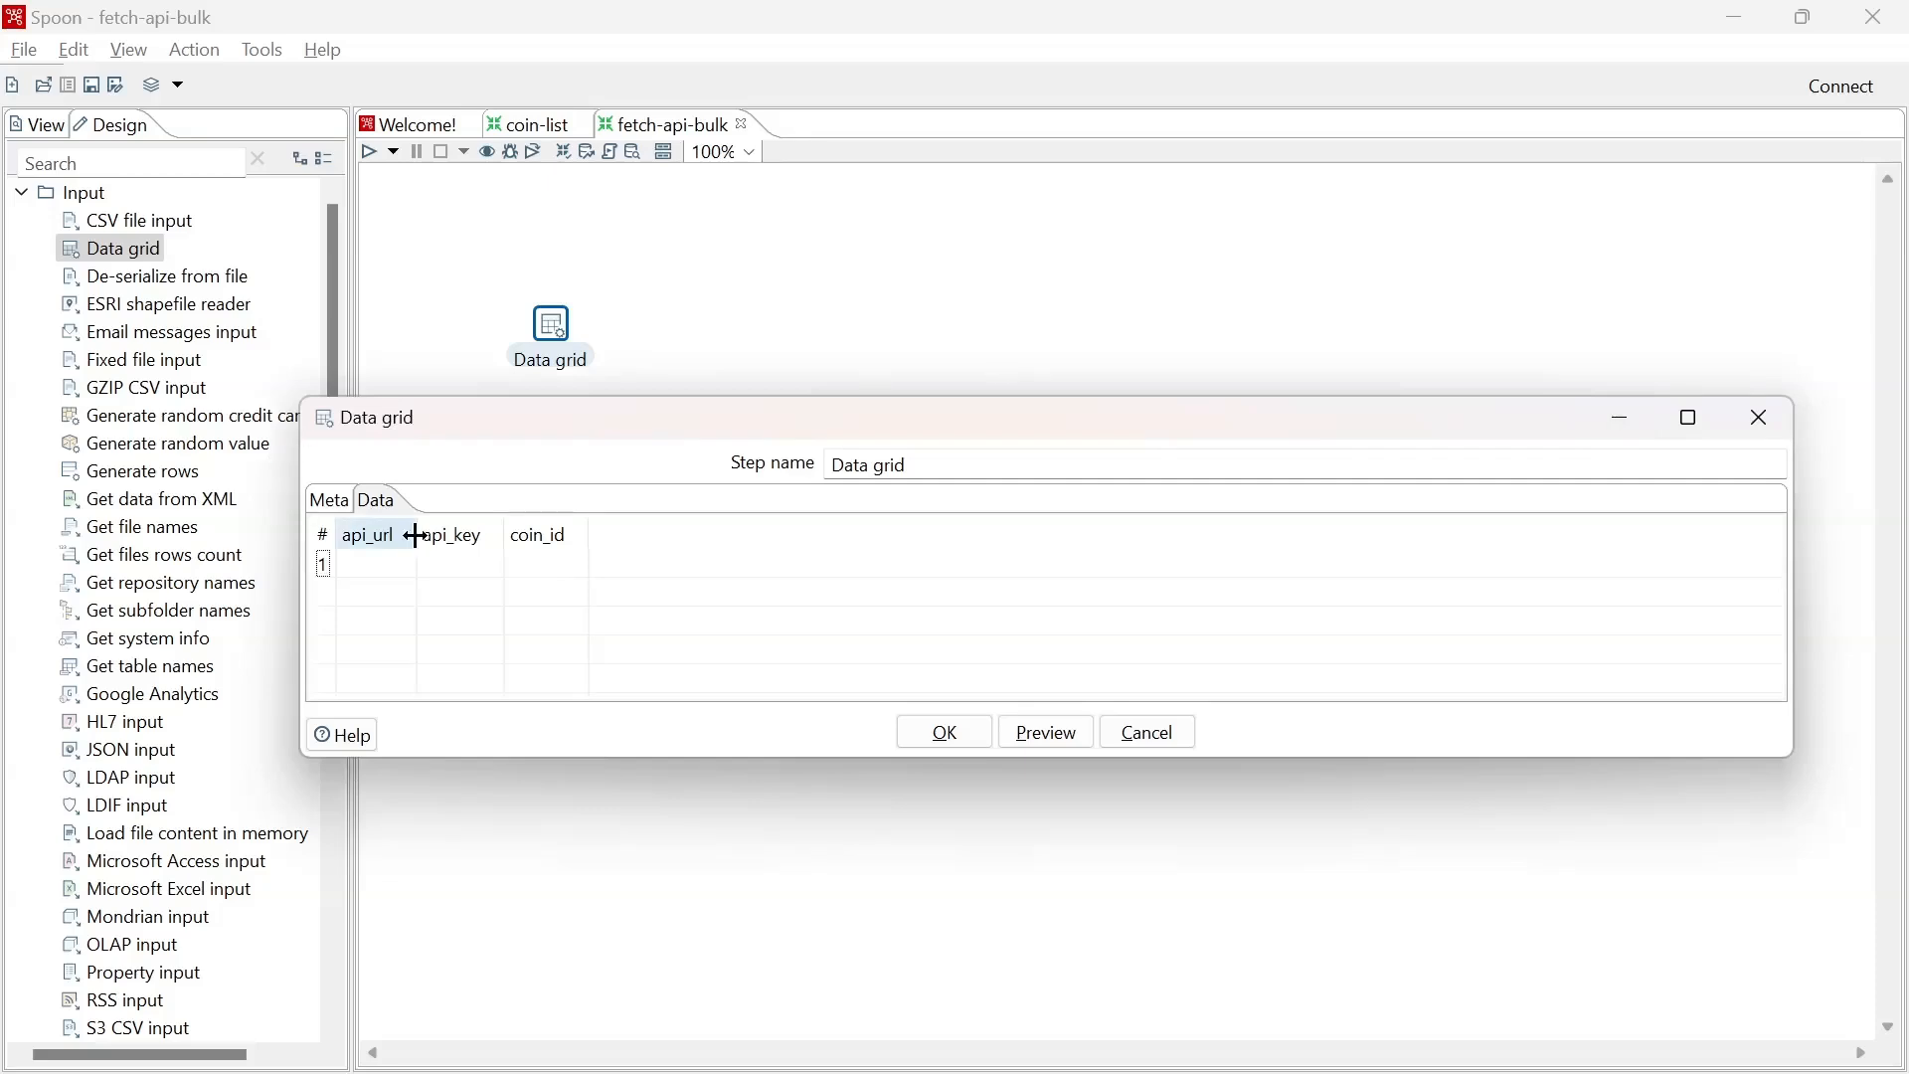
{"action": "left_click_drag", "start_coordinate": [414, 534], "coordinate": [582, 536]}
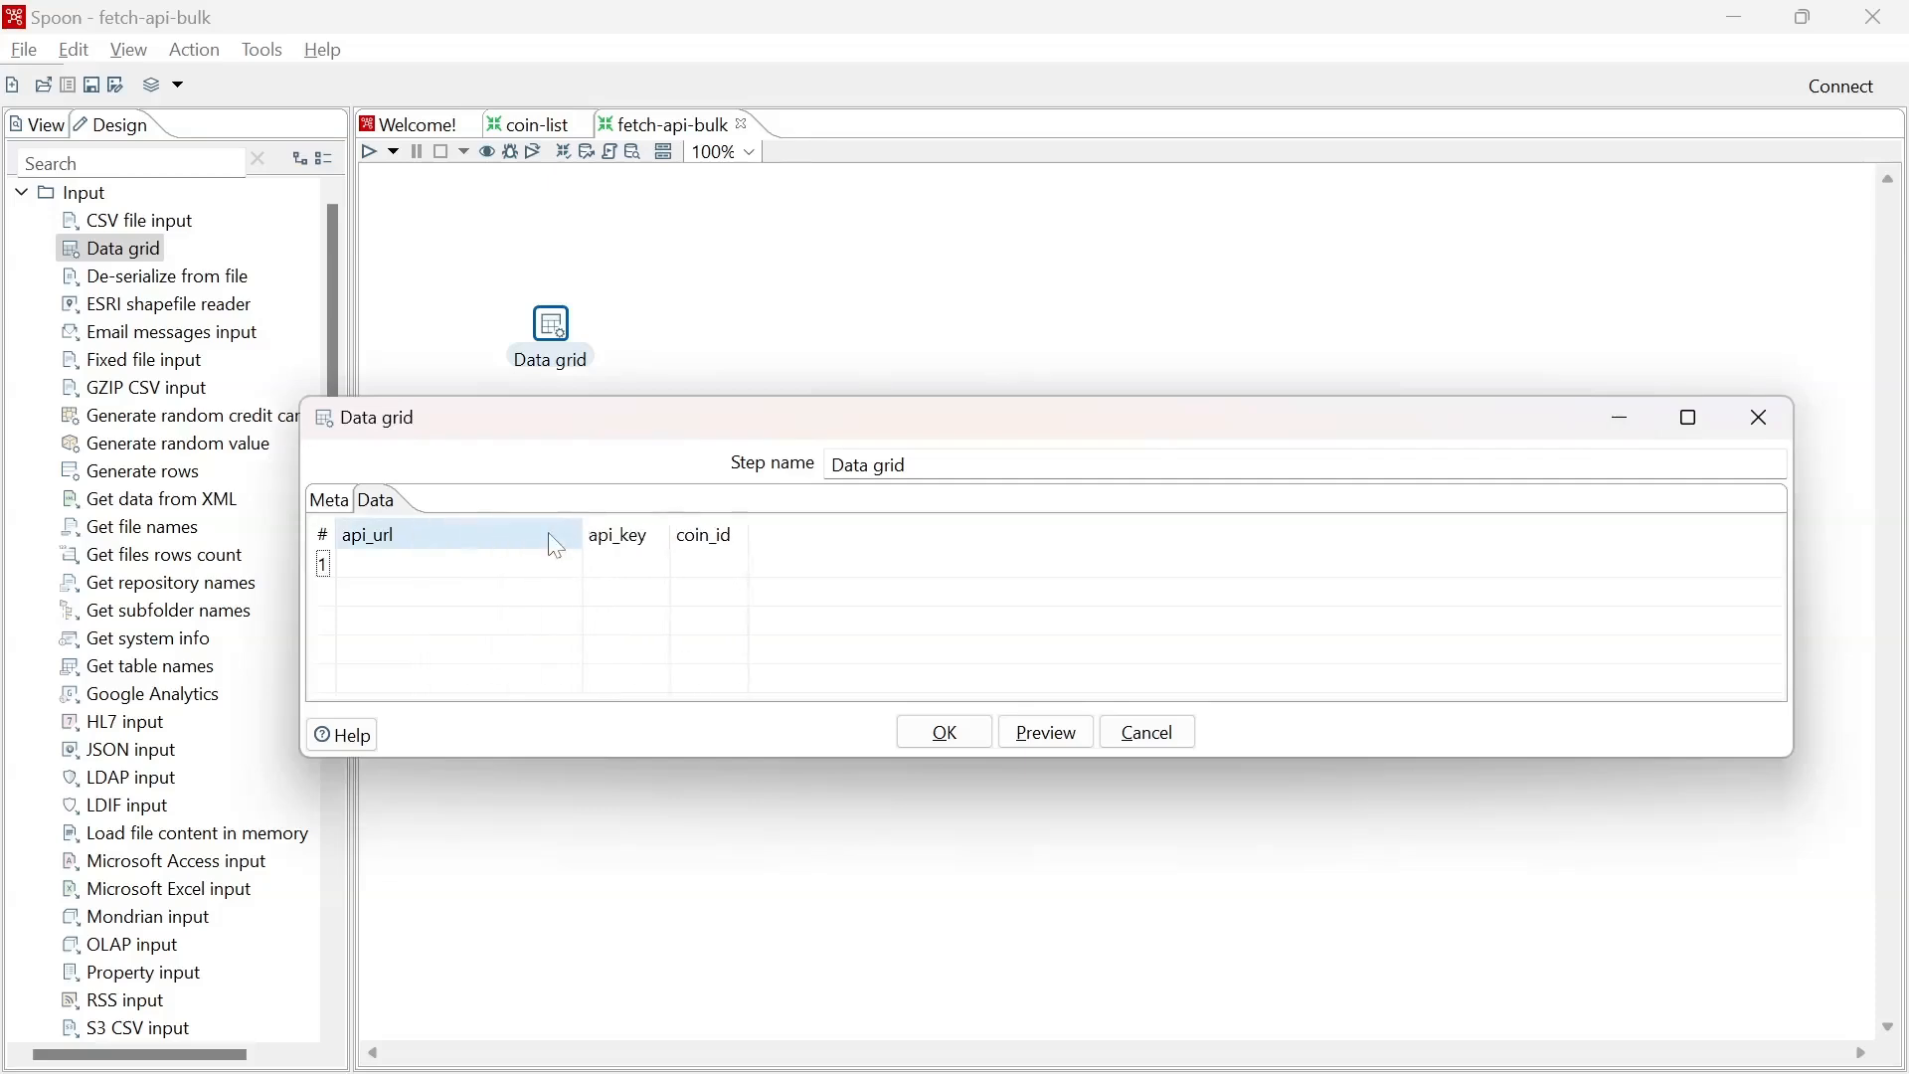
{"action": "left_click", "coordinate": [463, 572]}
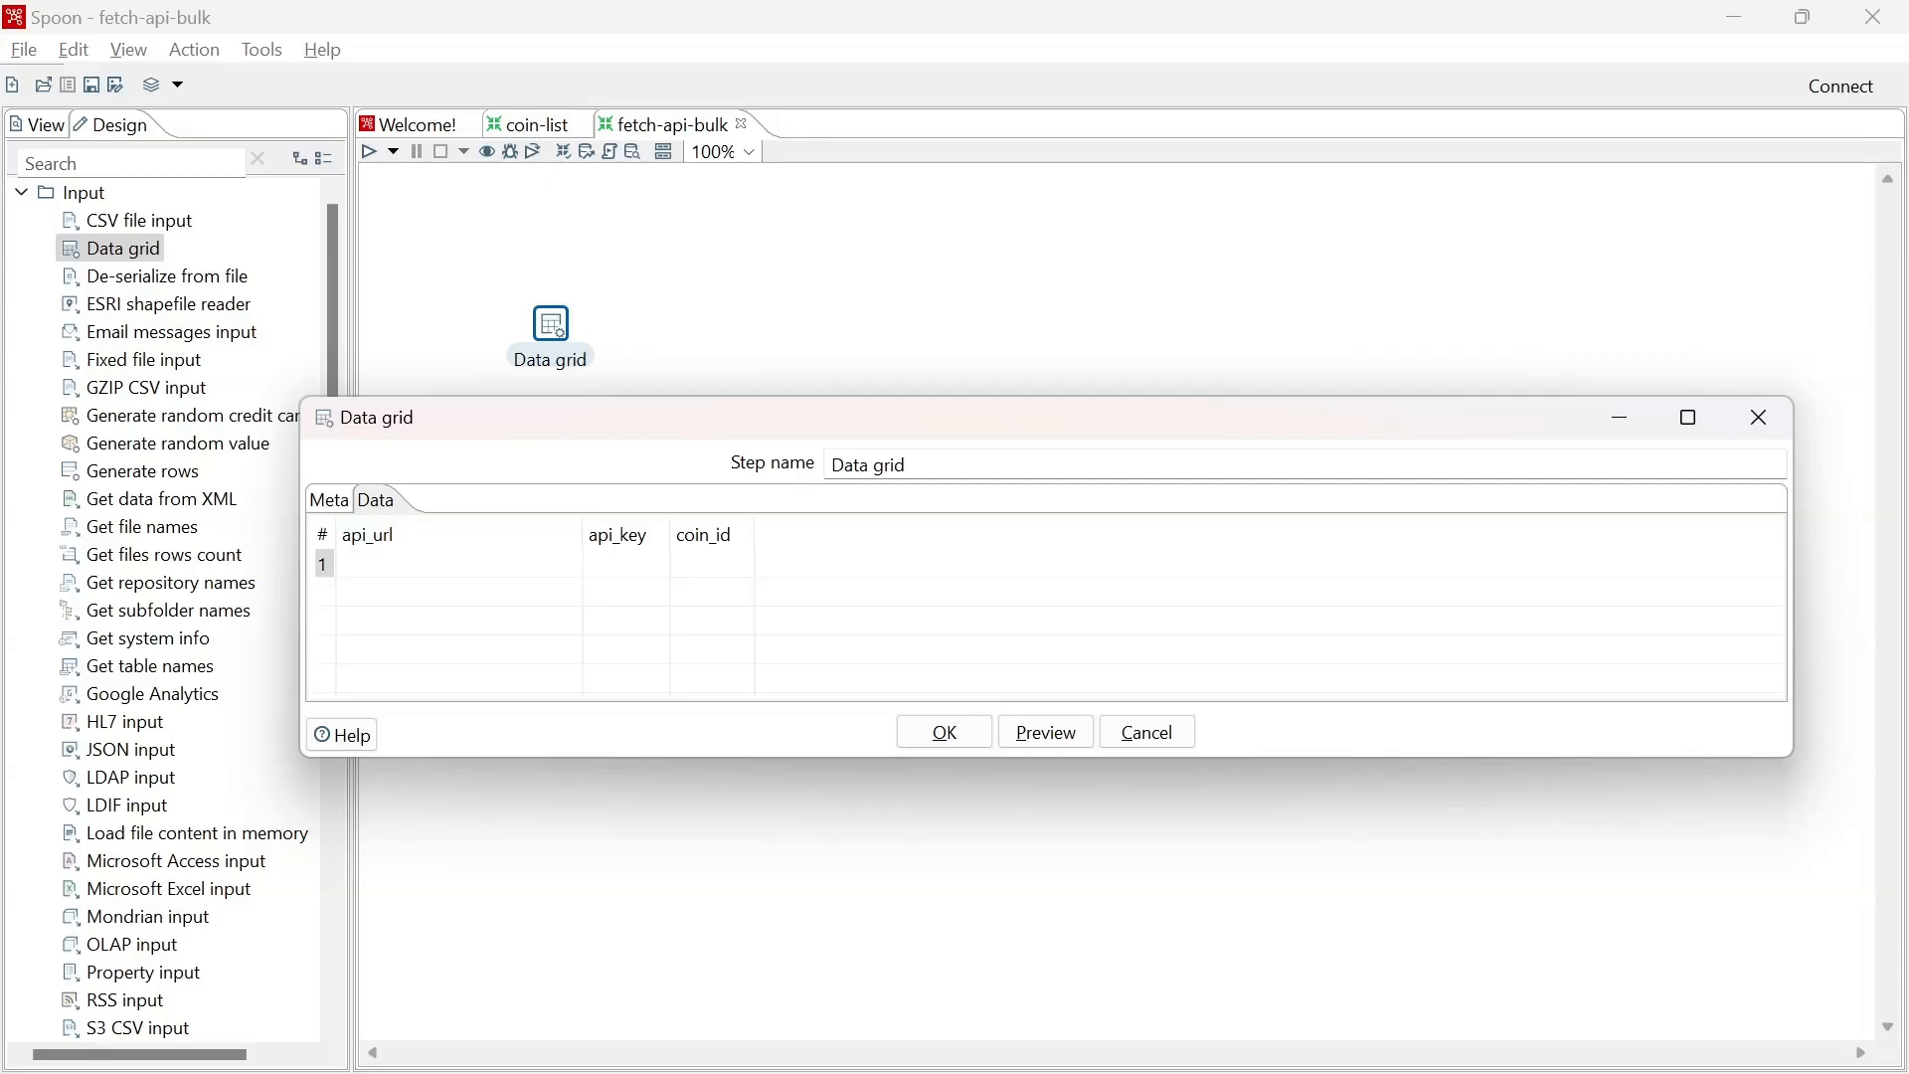
{"action": "key", "text": "ctrl+v"}
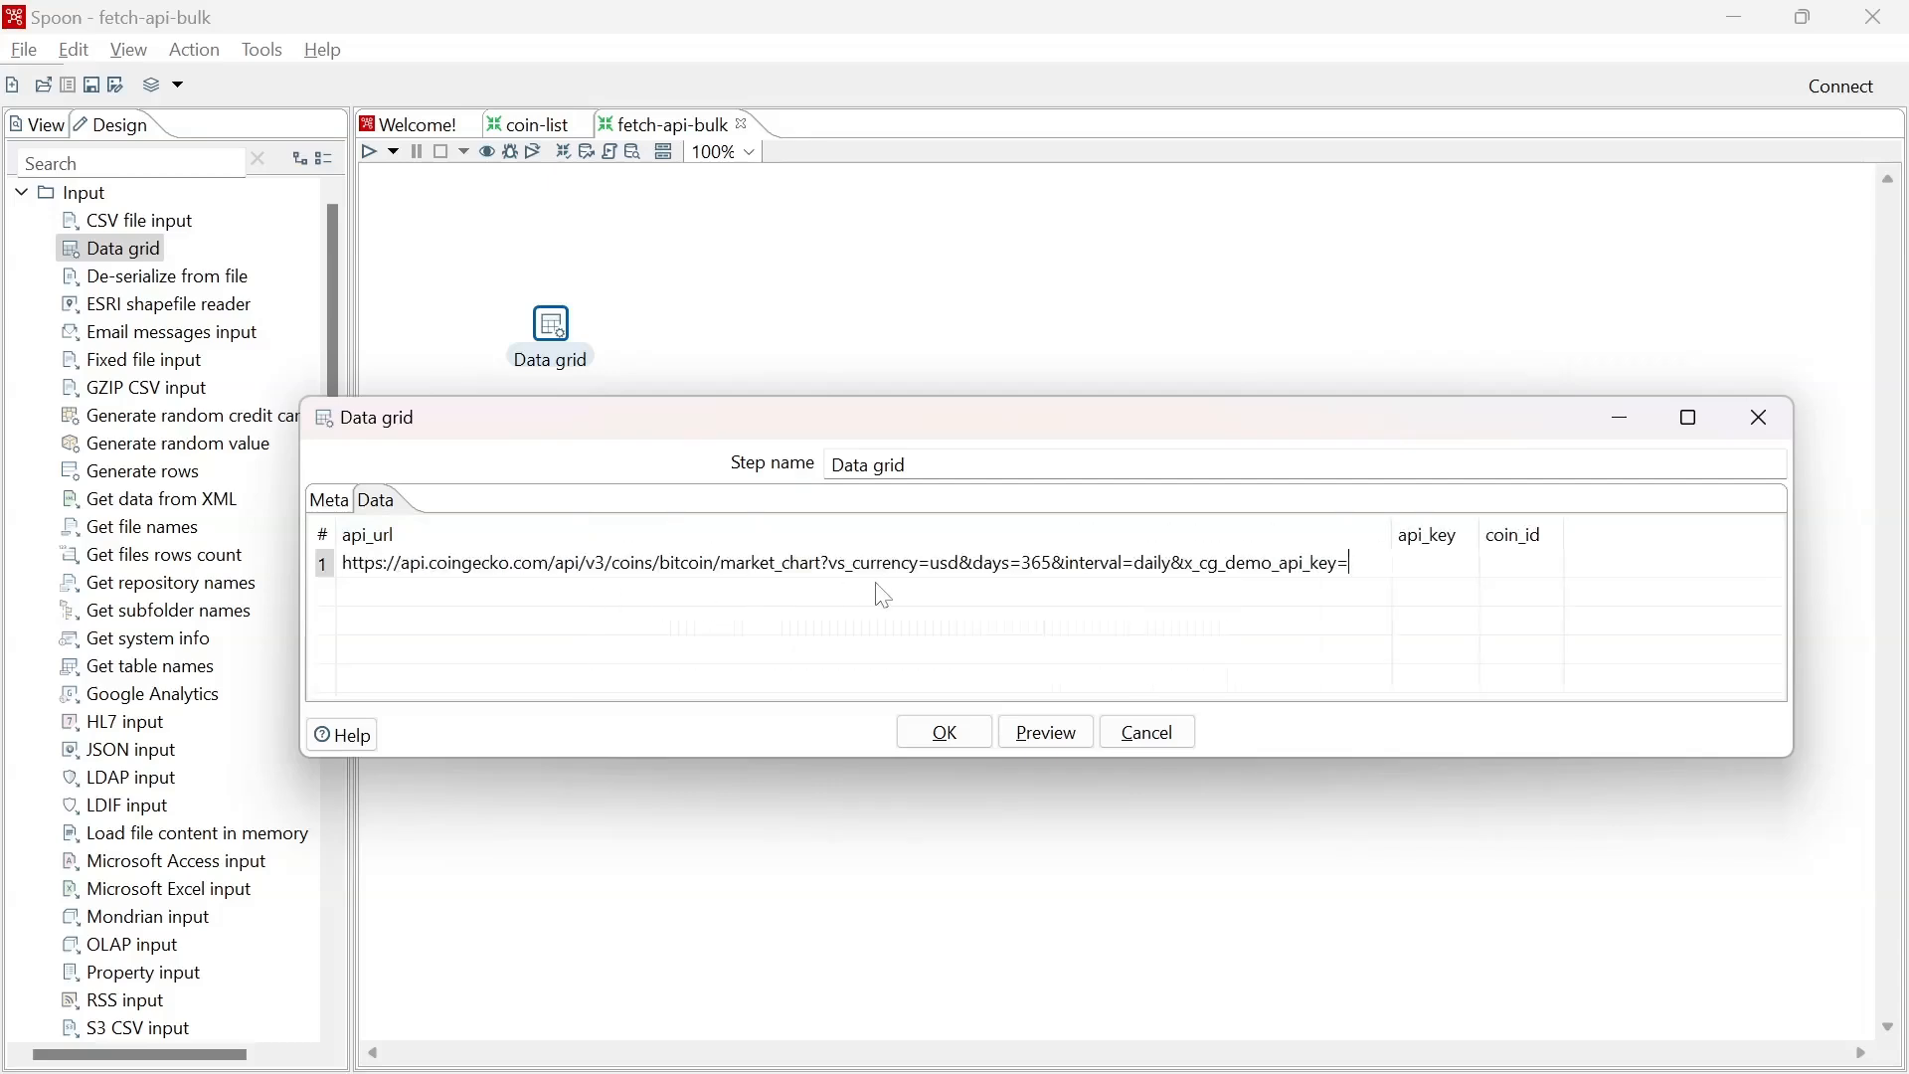
Copy the API key from the end of the browser's request URL and paste it into the Data grid's api_key cell in row 1.
{"action": "left_click", "coordinate": [1405, 577]}
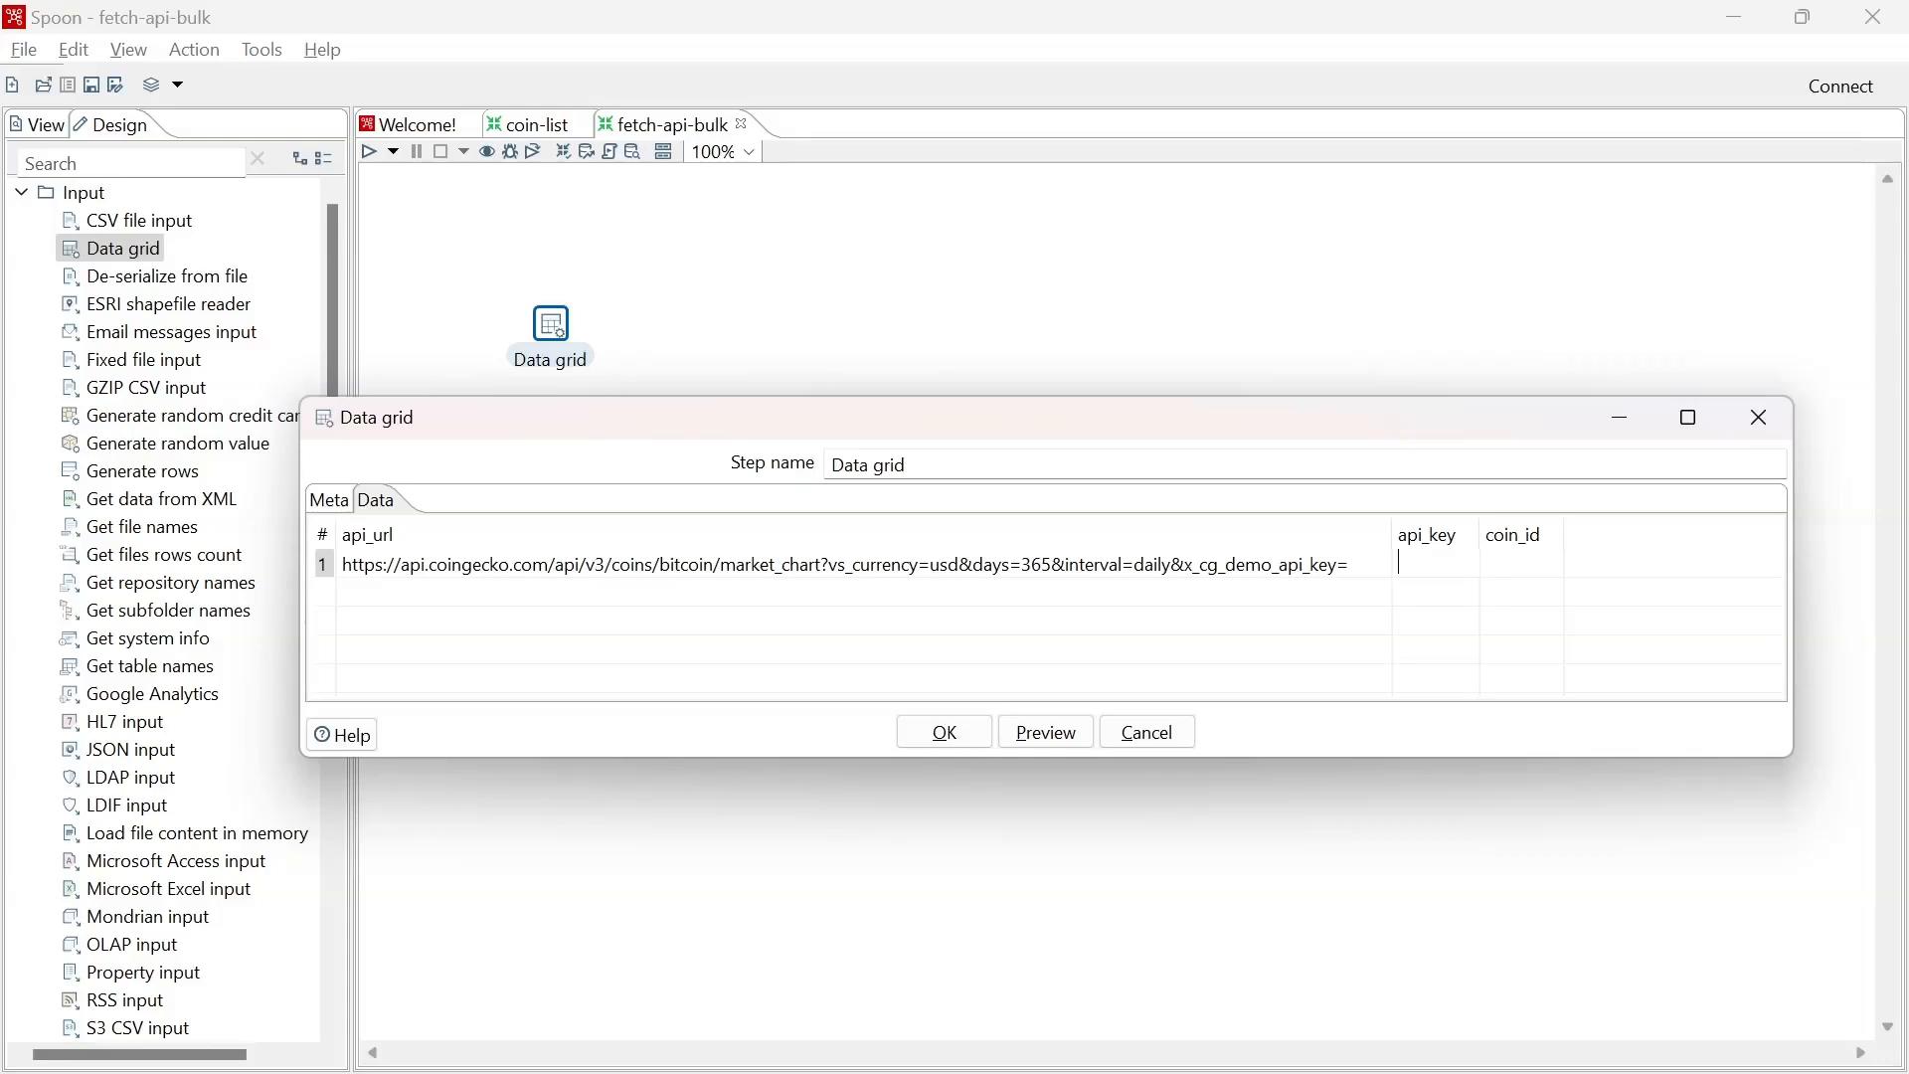
{"action": "key", "text": "alt+Tab"}
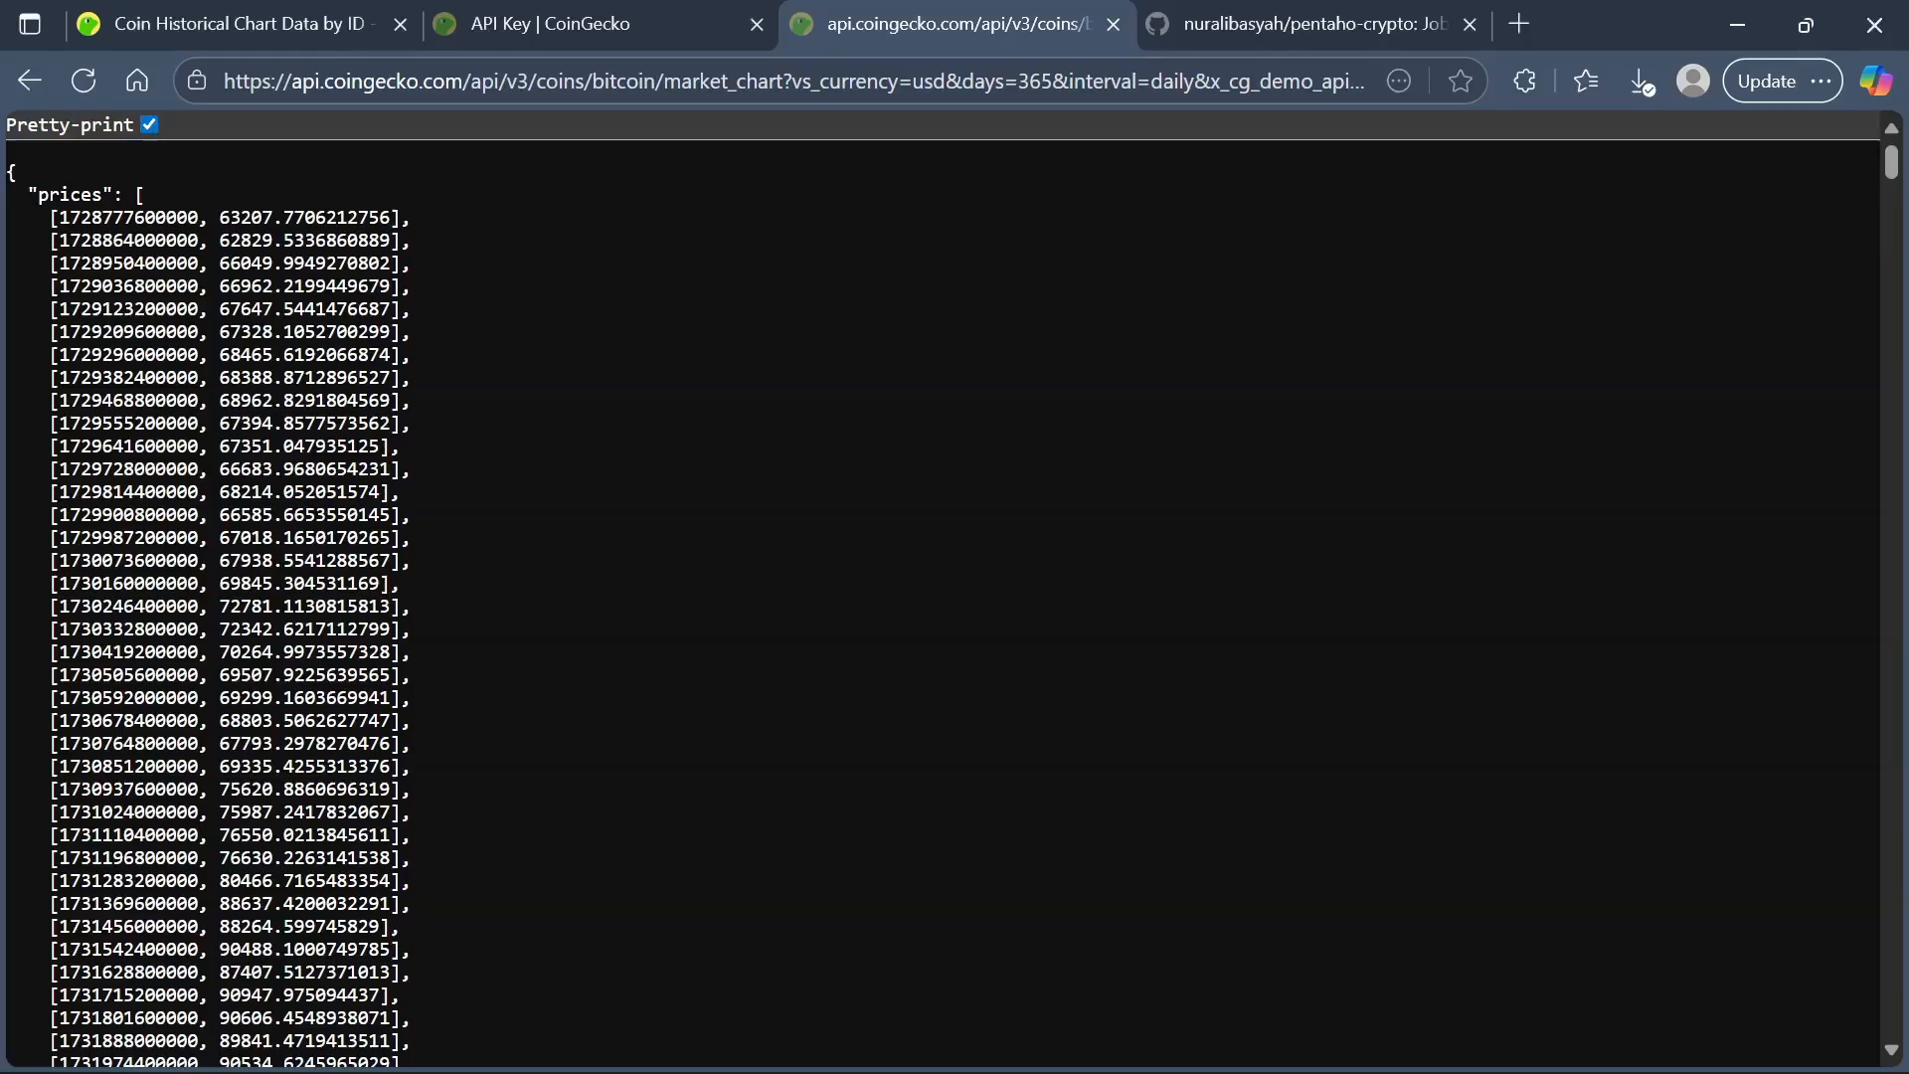
{"action": "left_click", "coordinate": [1341, 87]}
{"action": "left_click", "coordinate": [1338, 88]}
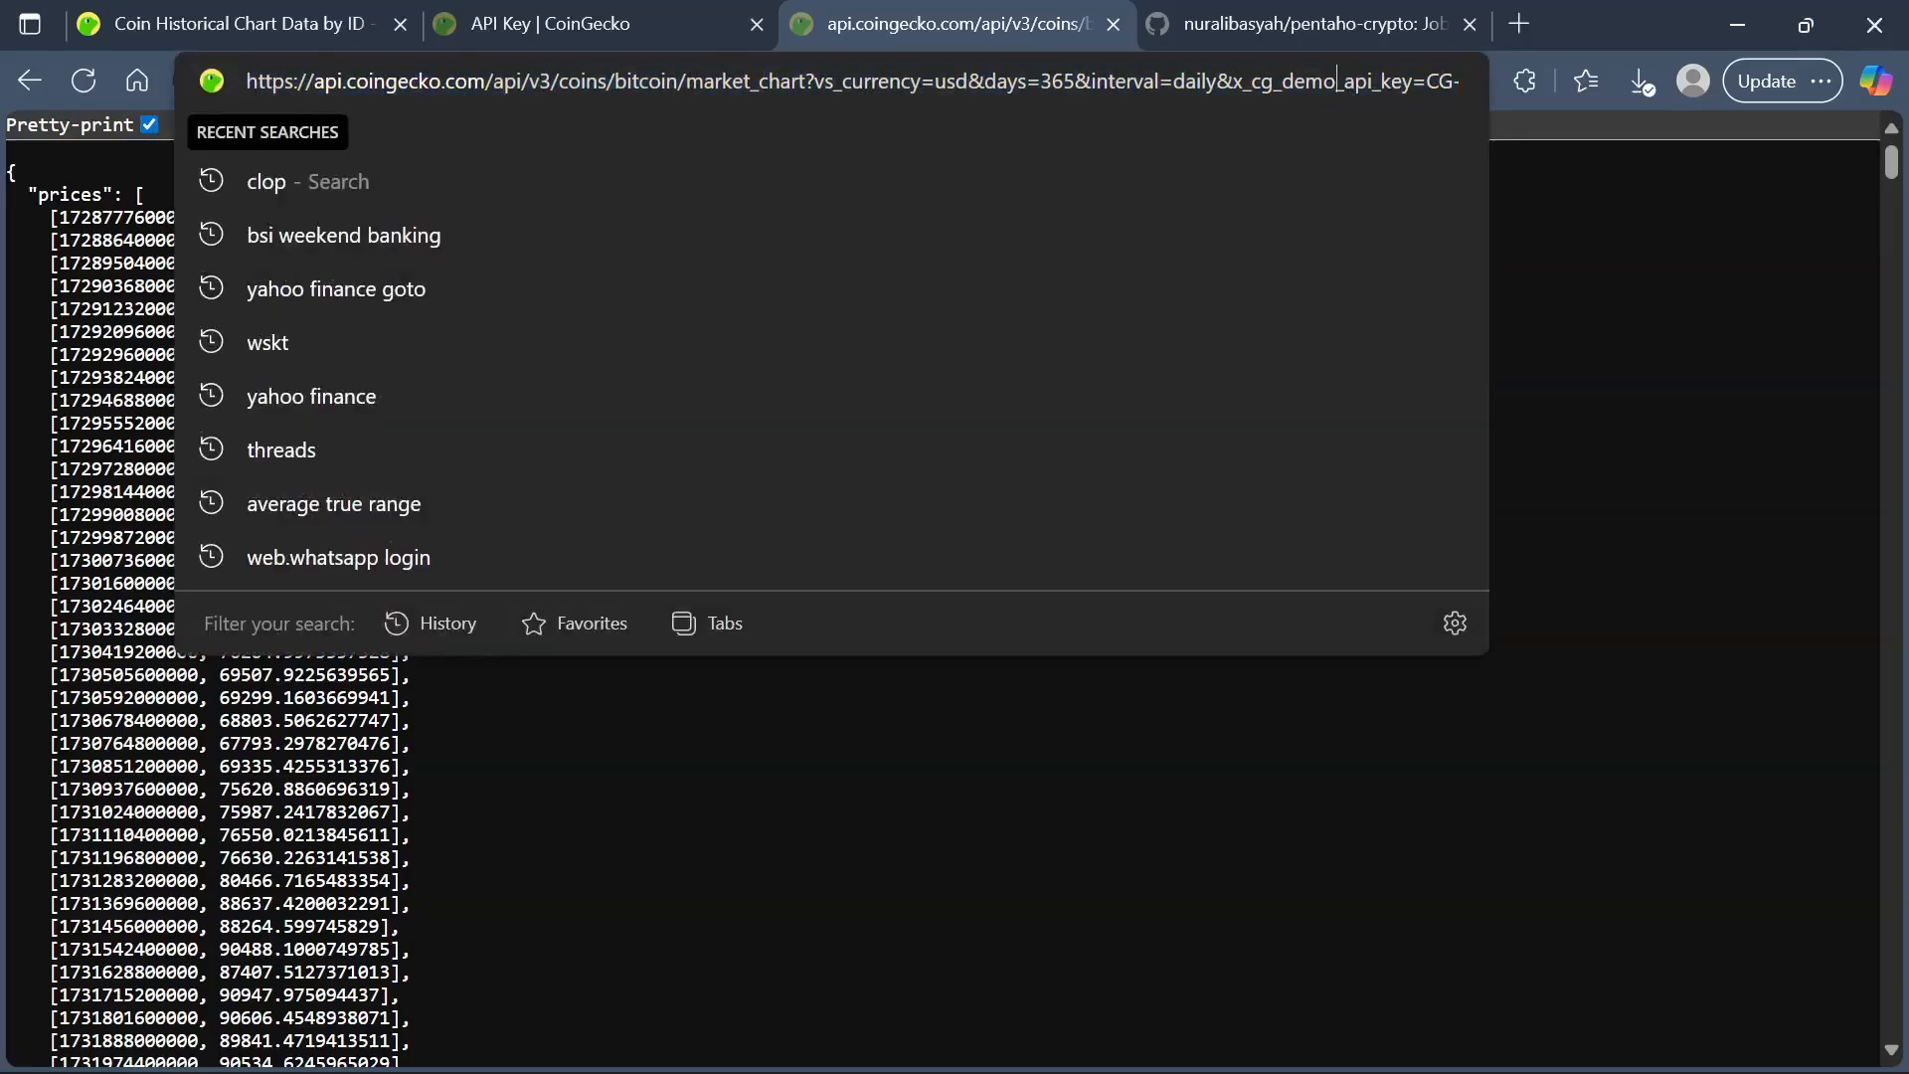
{"action": "double_click", "coordinate": [1342, 86]}
{"action": "left_click", "coordinate": [1375, 86]}
{"action": "left_click_drag", "start_coordinate": [1426, 83], "coordinate": [1482, 83]}
{"action": "key", "text": "ctrl+c"}
{"action": "key", "text": "alt+Tab"}
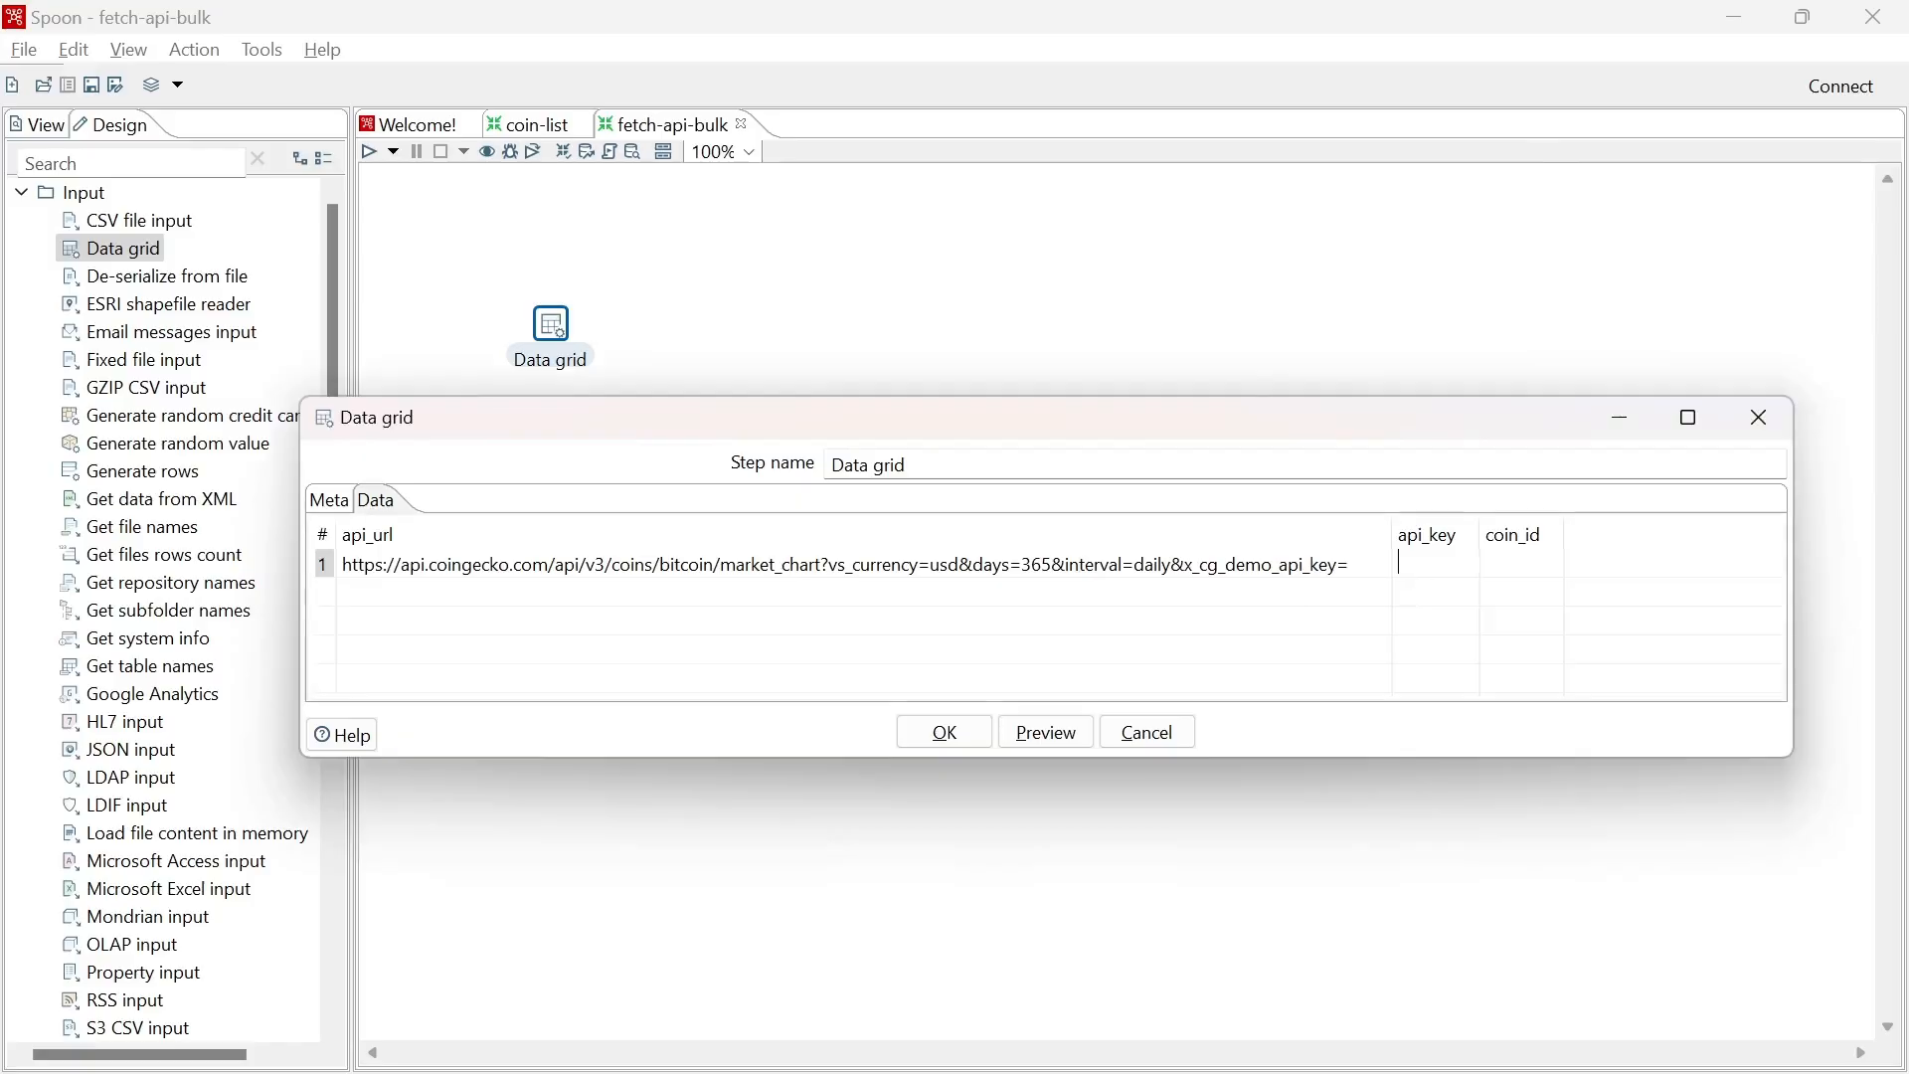
{"action": "key", "text": "ctrl+v"}
Enter bitcoin as the coin_id value in row 1 of the Data grid.
{"action": "left_click_drag", "start_coordinate": [1372, 677], "coordinate": [1591, 671]}
{"action": "left_click", "coordinate": [1719, 572]}
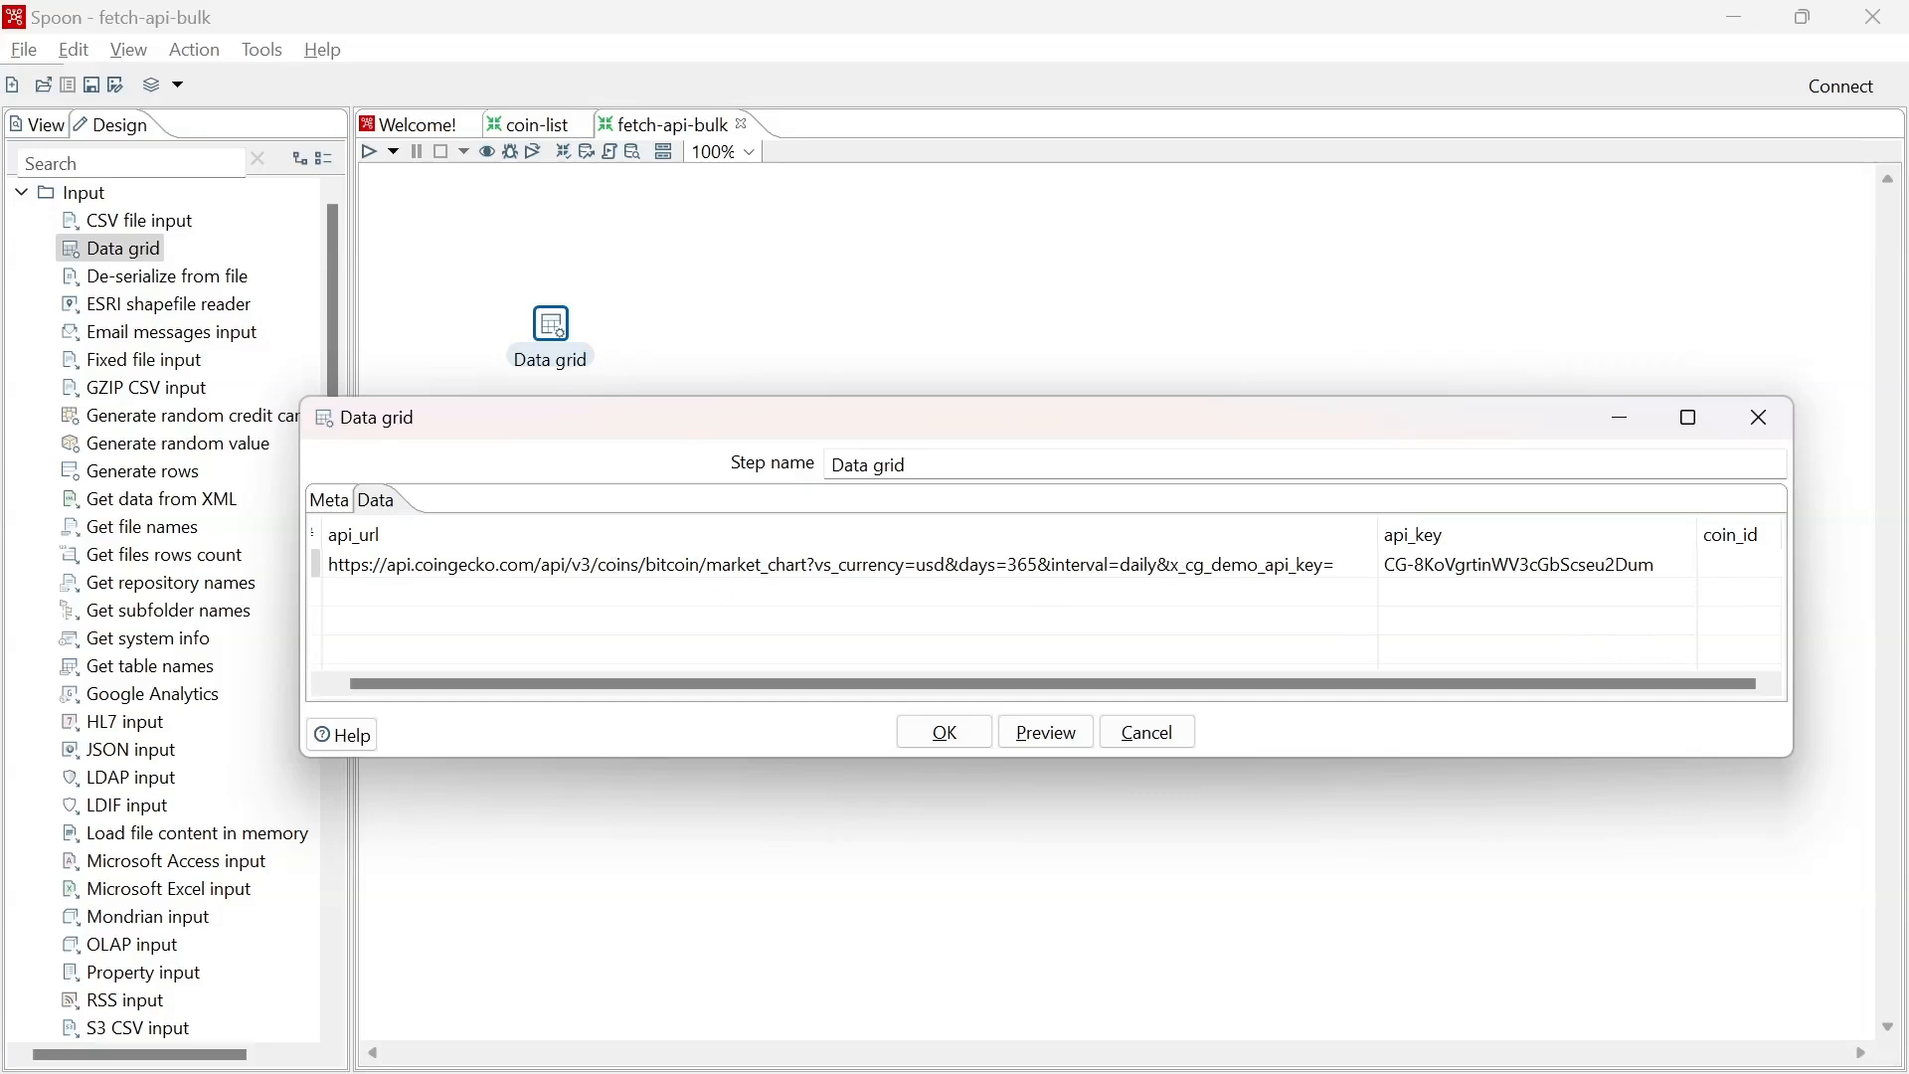
{"action": "type", "text": "bitcoin"}
Preview the Data grid with a limit of 1000 rows, then accept its settings and save the fetch-api-bulk transformation.
{"action": "left_click", "coordinate": [1041, 738]}
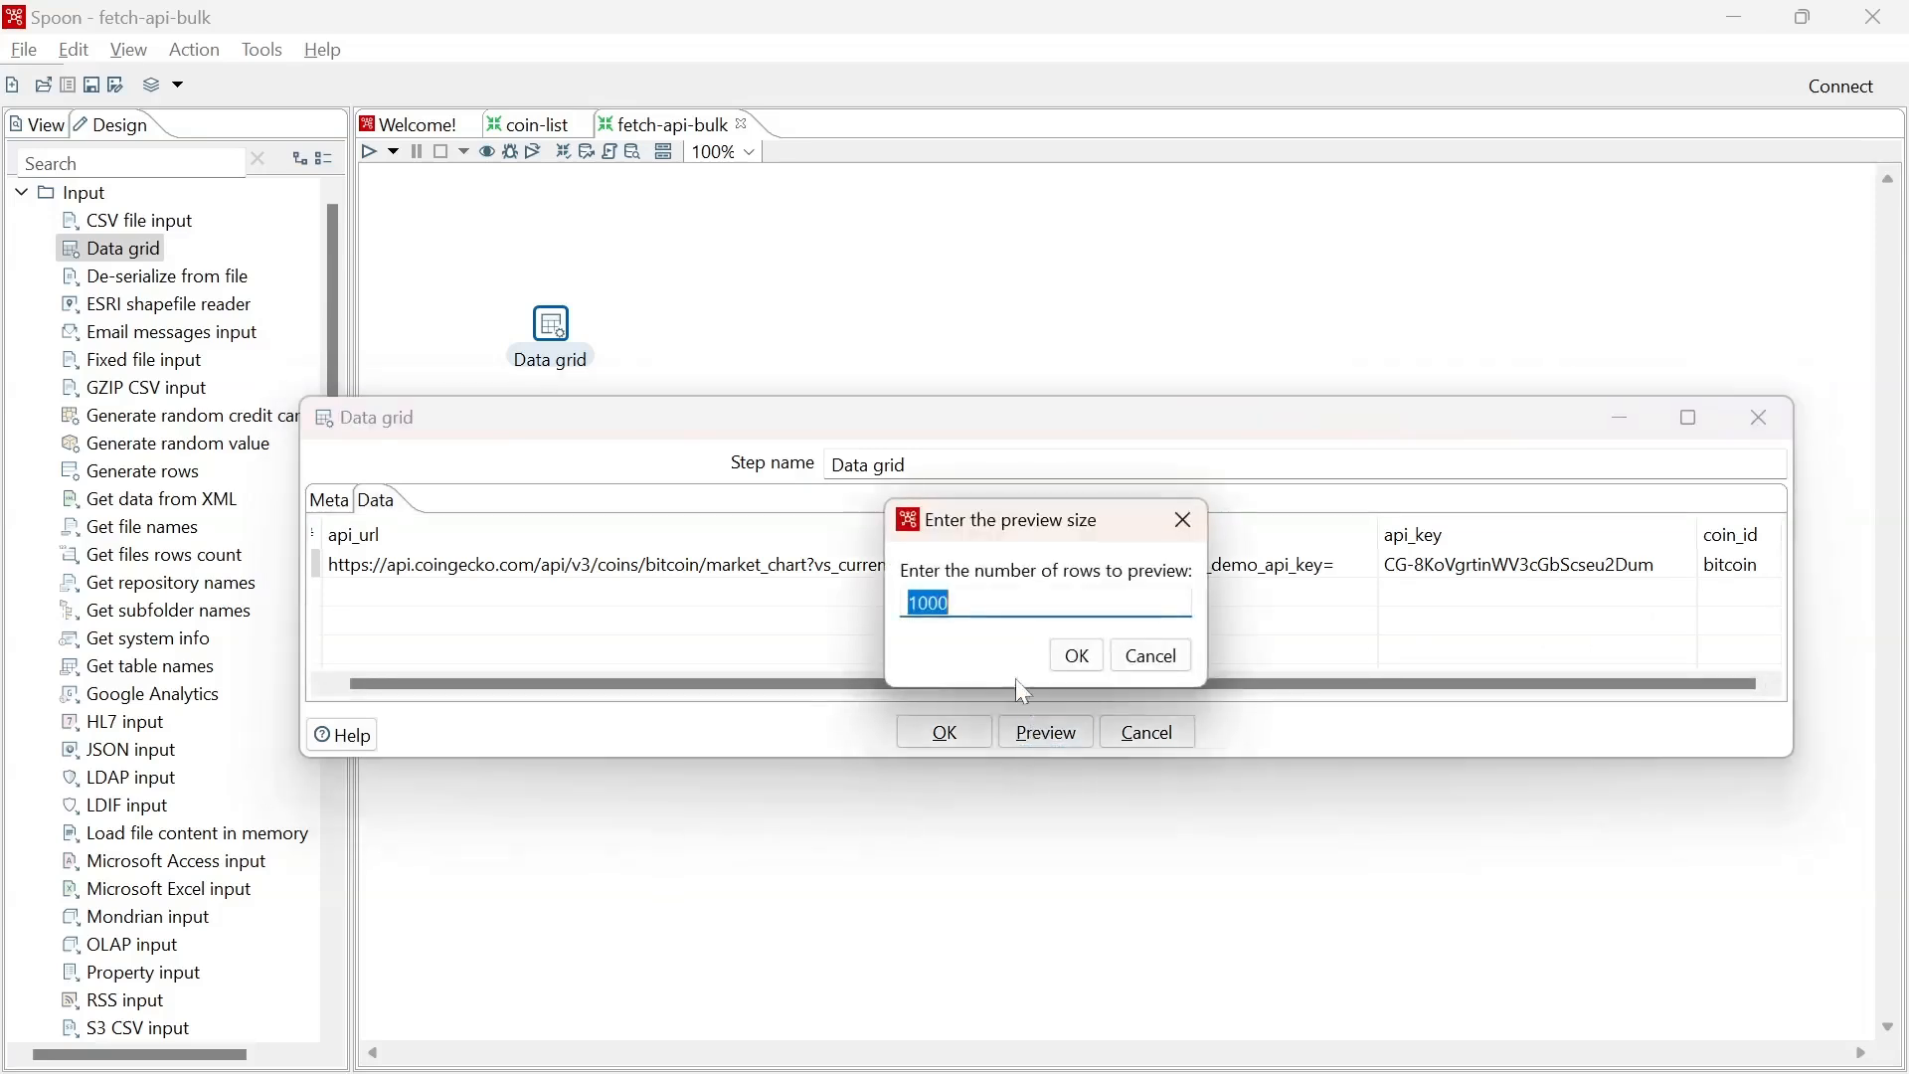
{"action": "left_click", "coordinate": [1082, 662]}
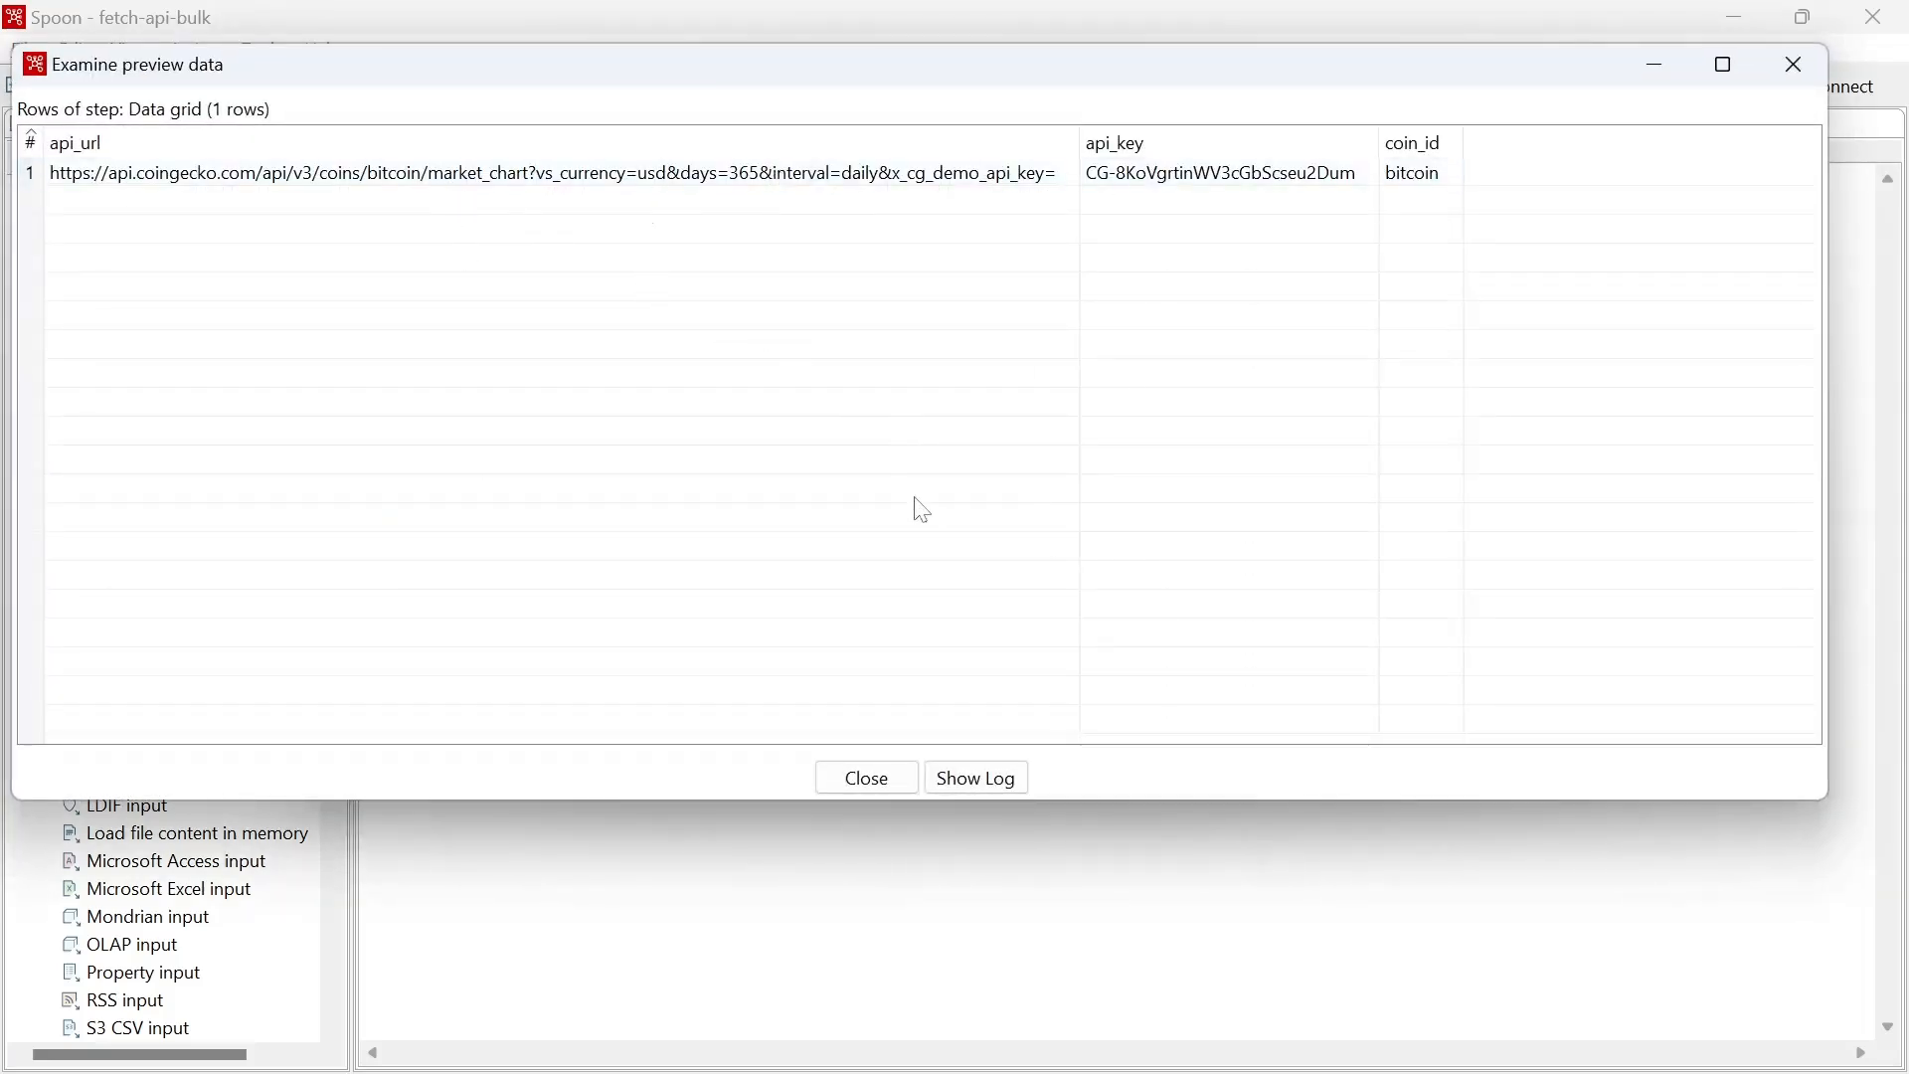
{"action": "left_click", "coordinate": [896, 779]}
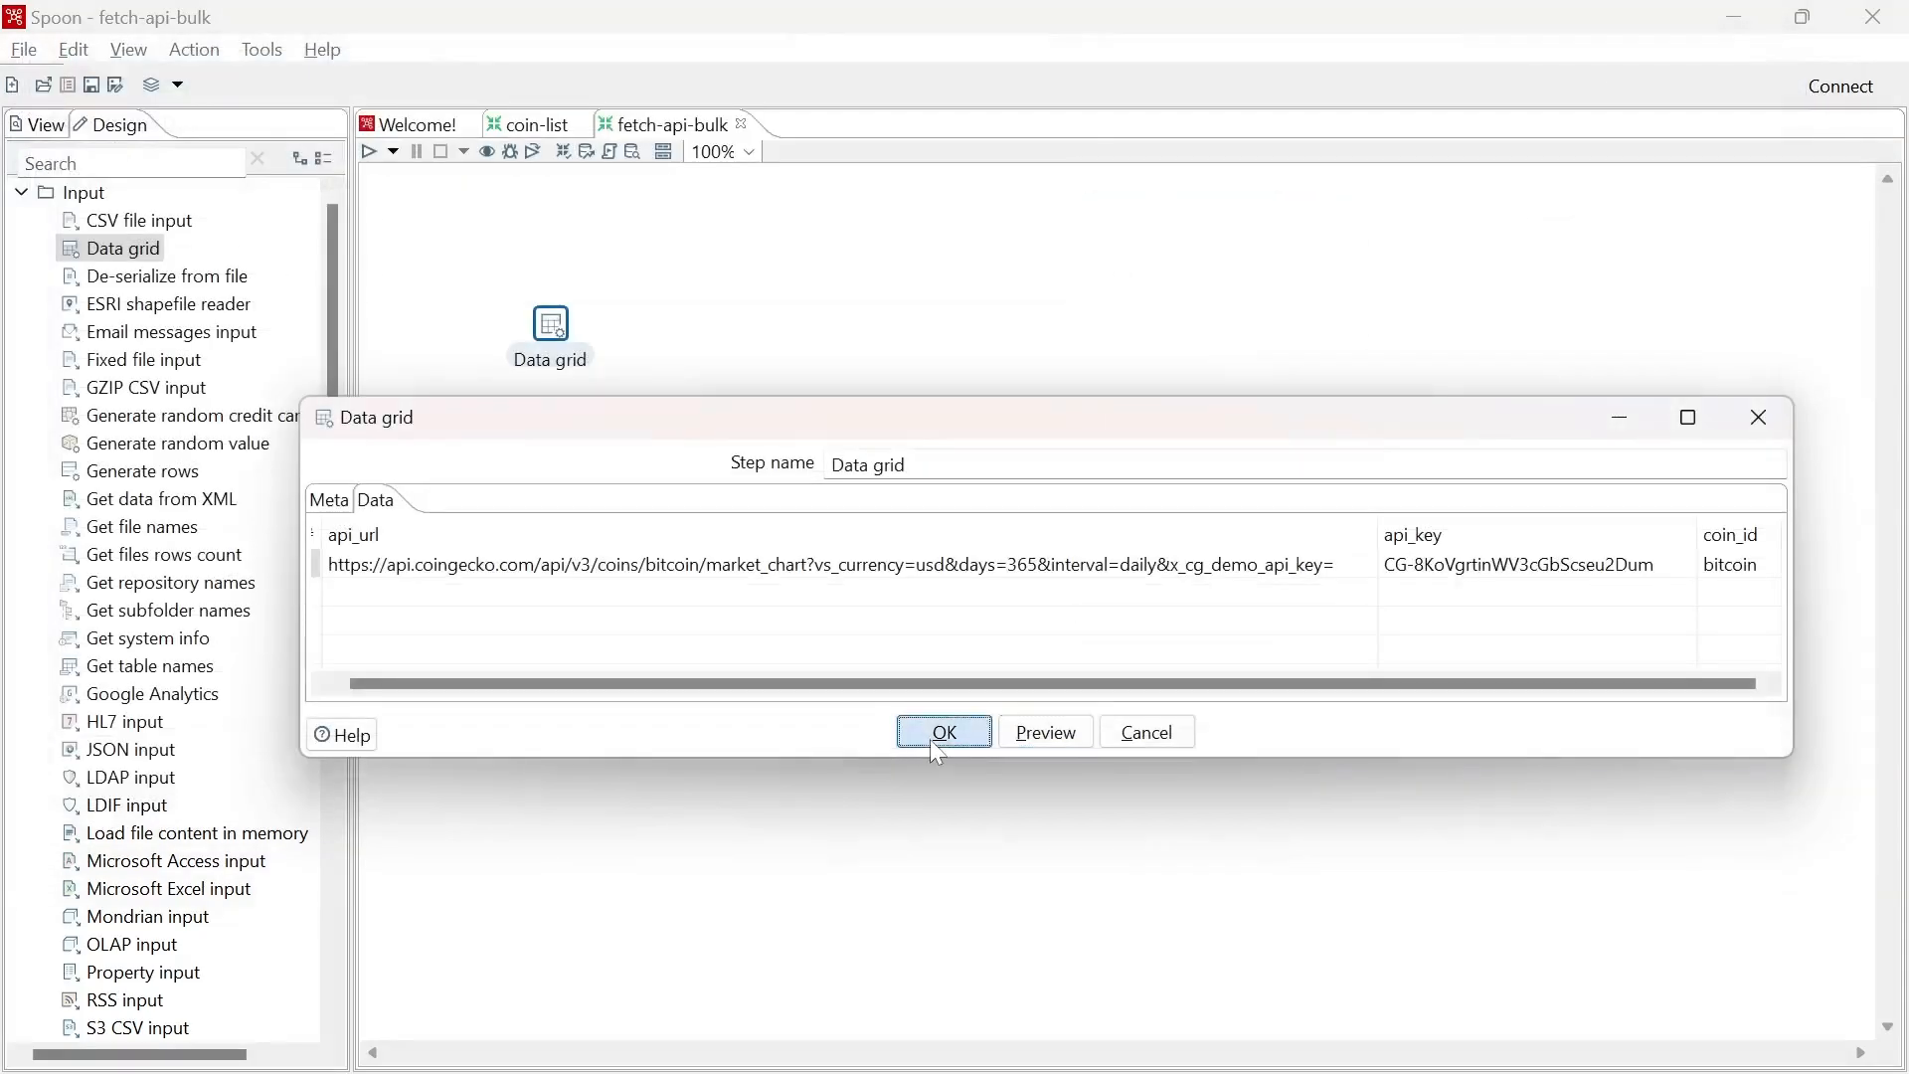
{"action": "left_click", "coordinate": [937, 739]}
{"action": "key", "text": "ctrl+s"}
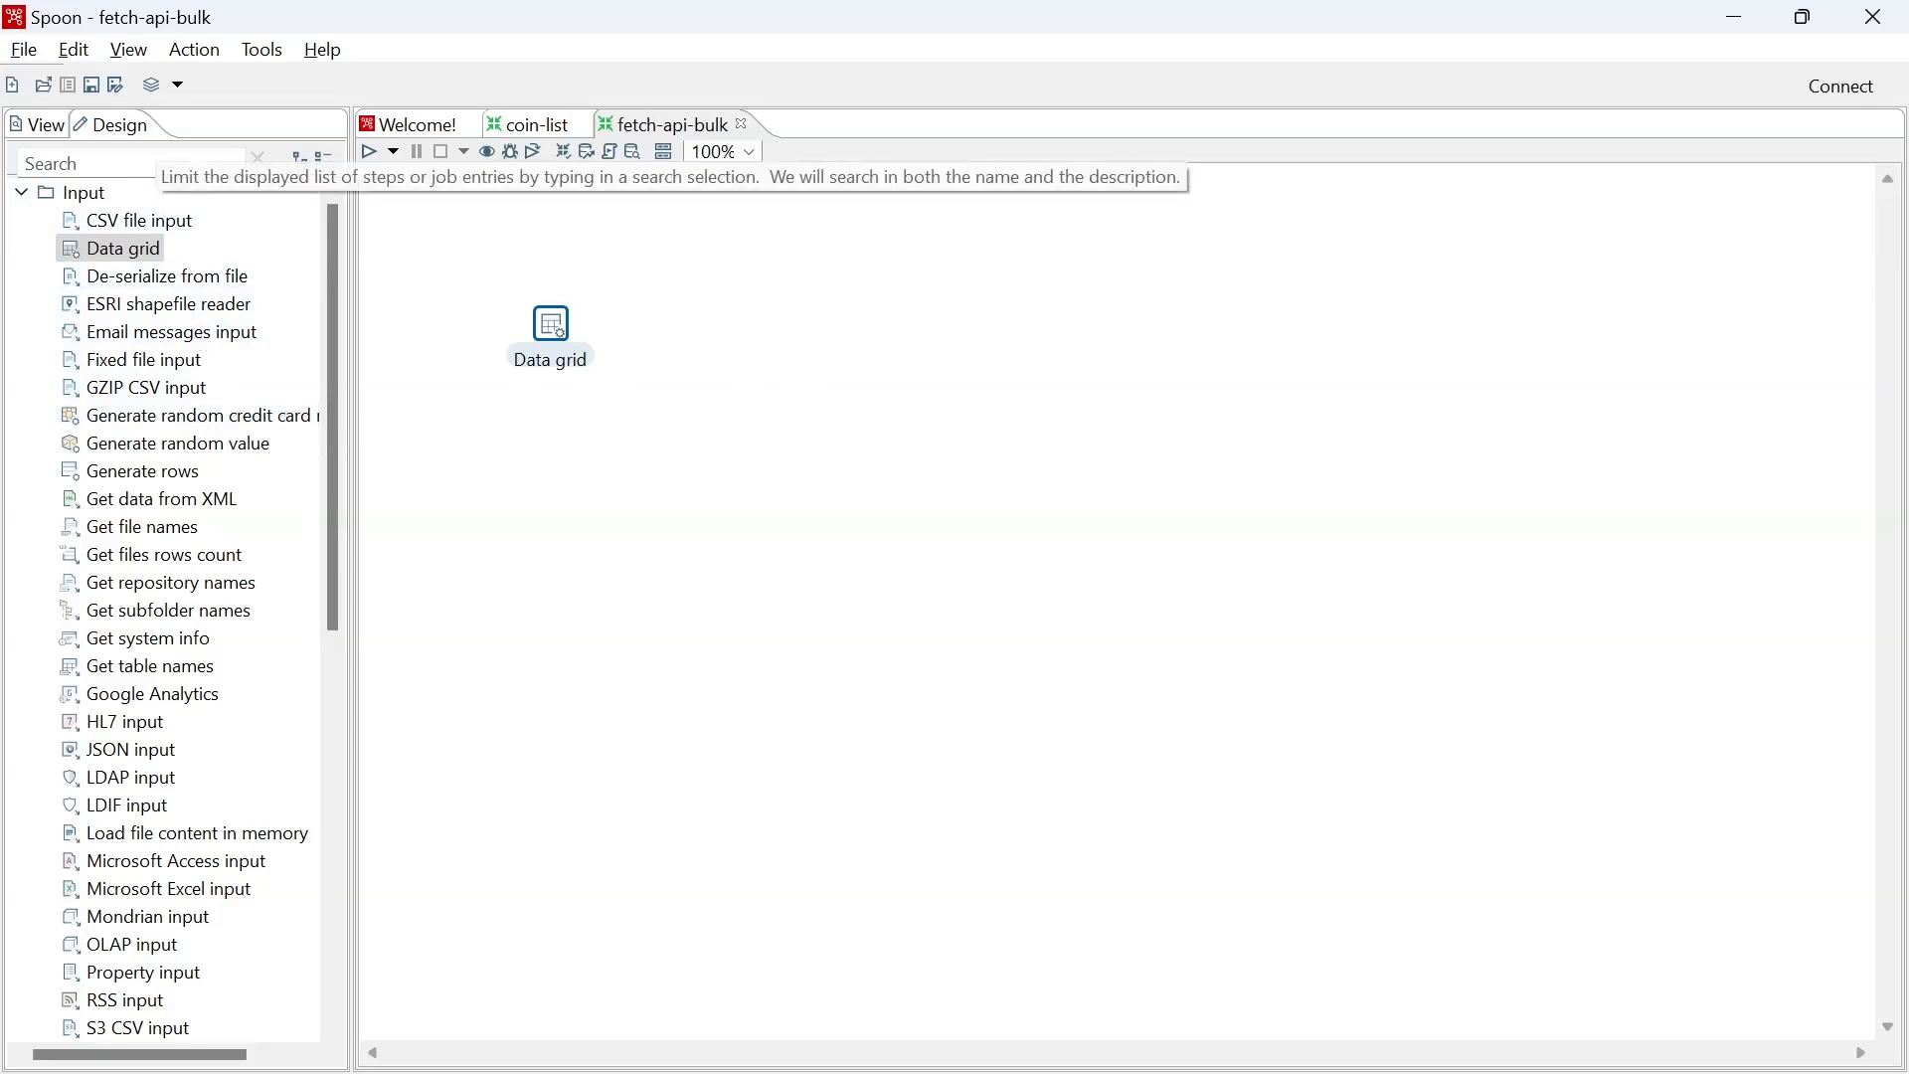
Add a Modified JavaScript value step beside the Data grid and connect the Data grid's output to it.
{"action": "left_click", "coordinate": [28, 162]}
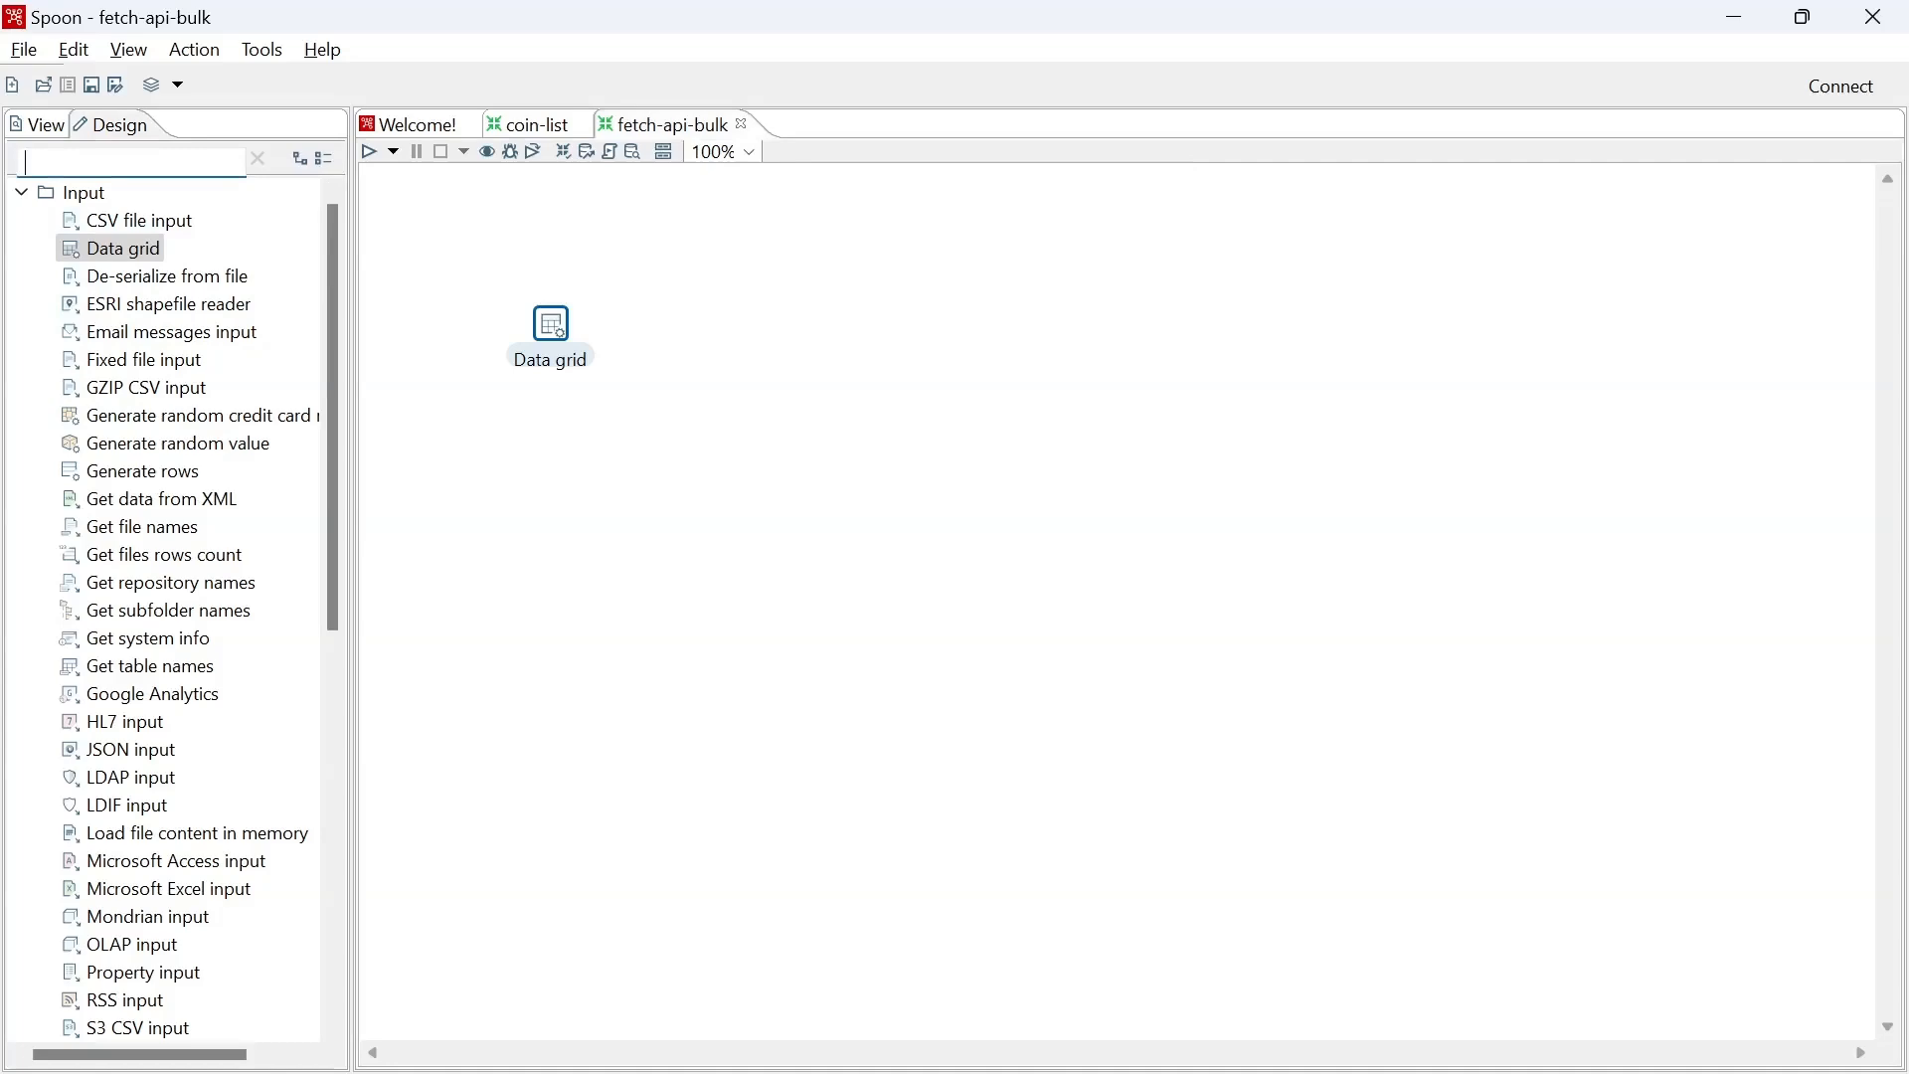
{"action": "type", "text": "m"}
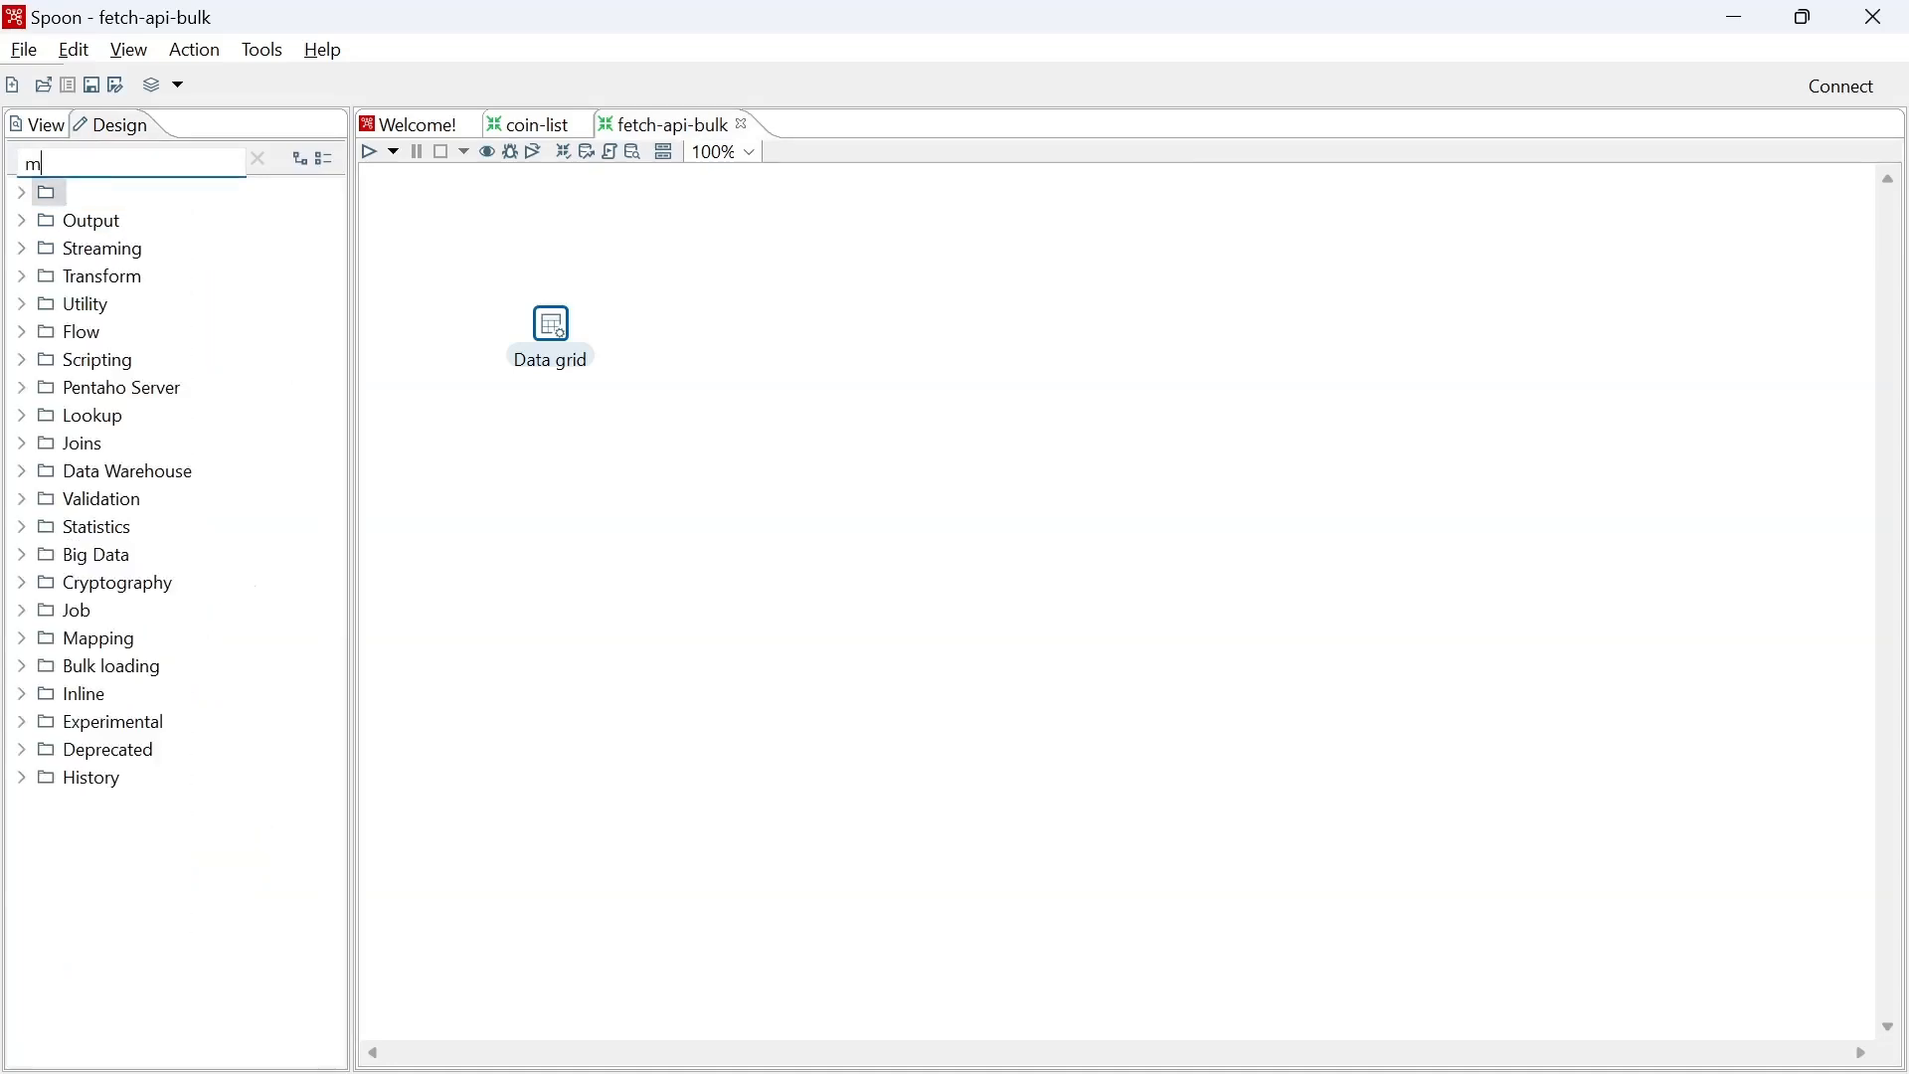
{"action": "type", "text": "o"}
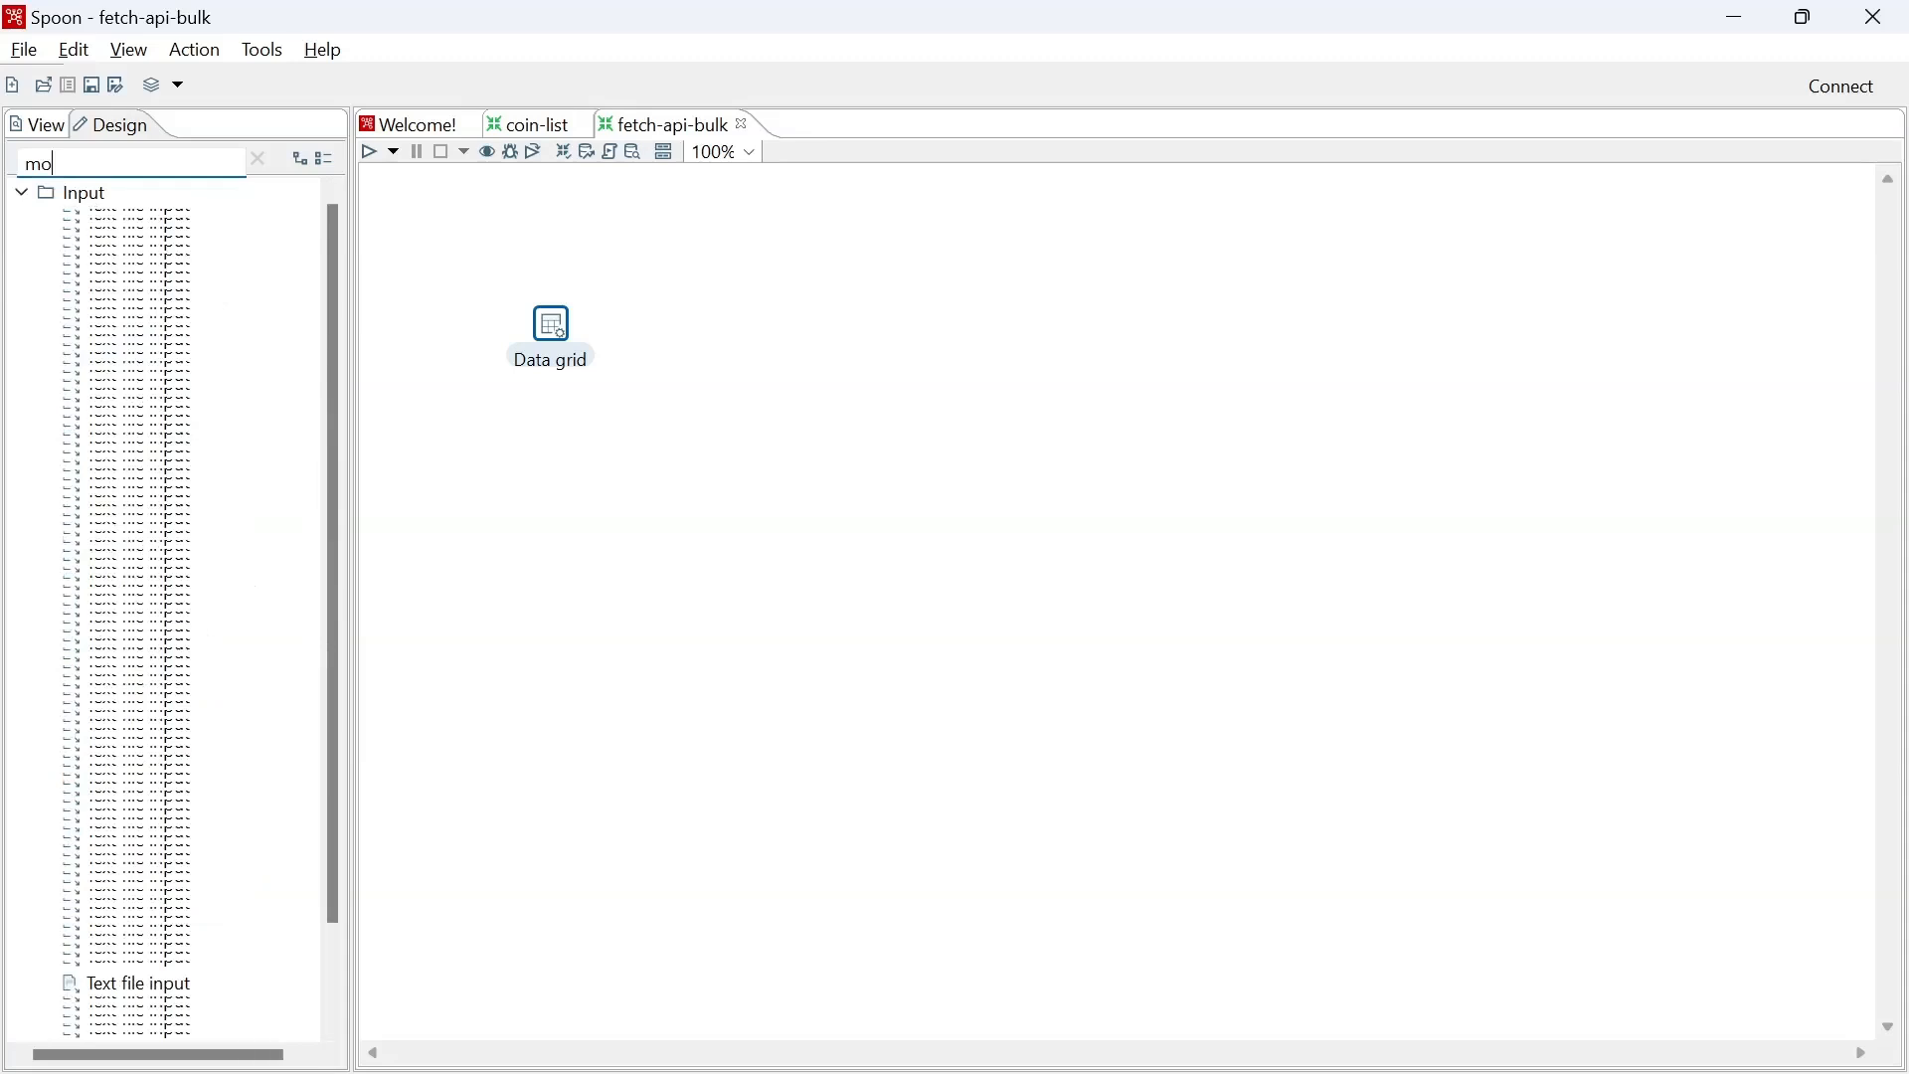
{"action": "type", "text": "di"}
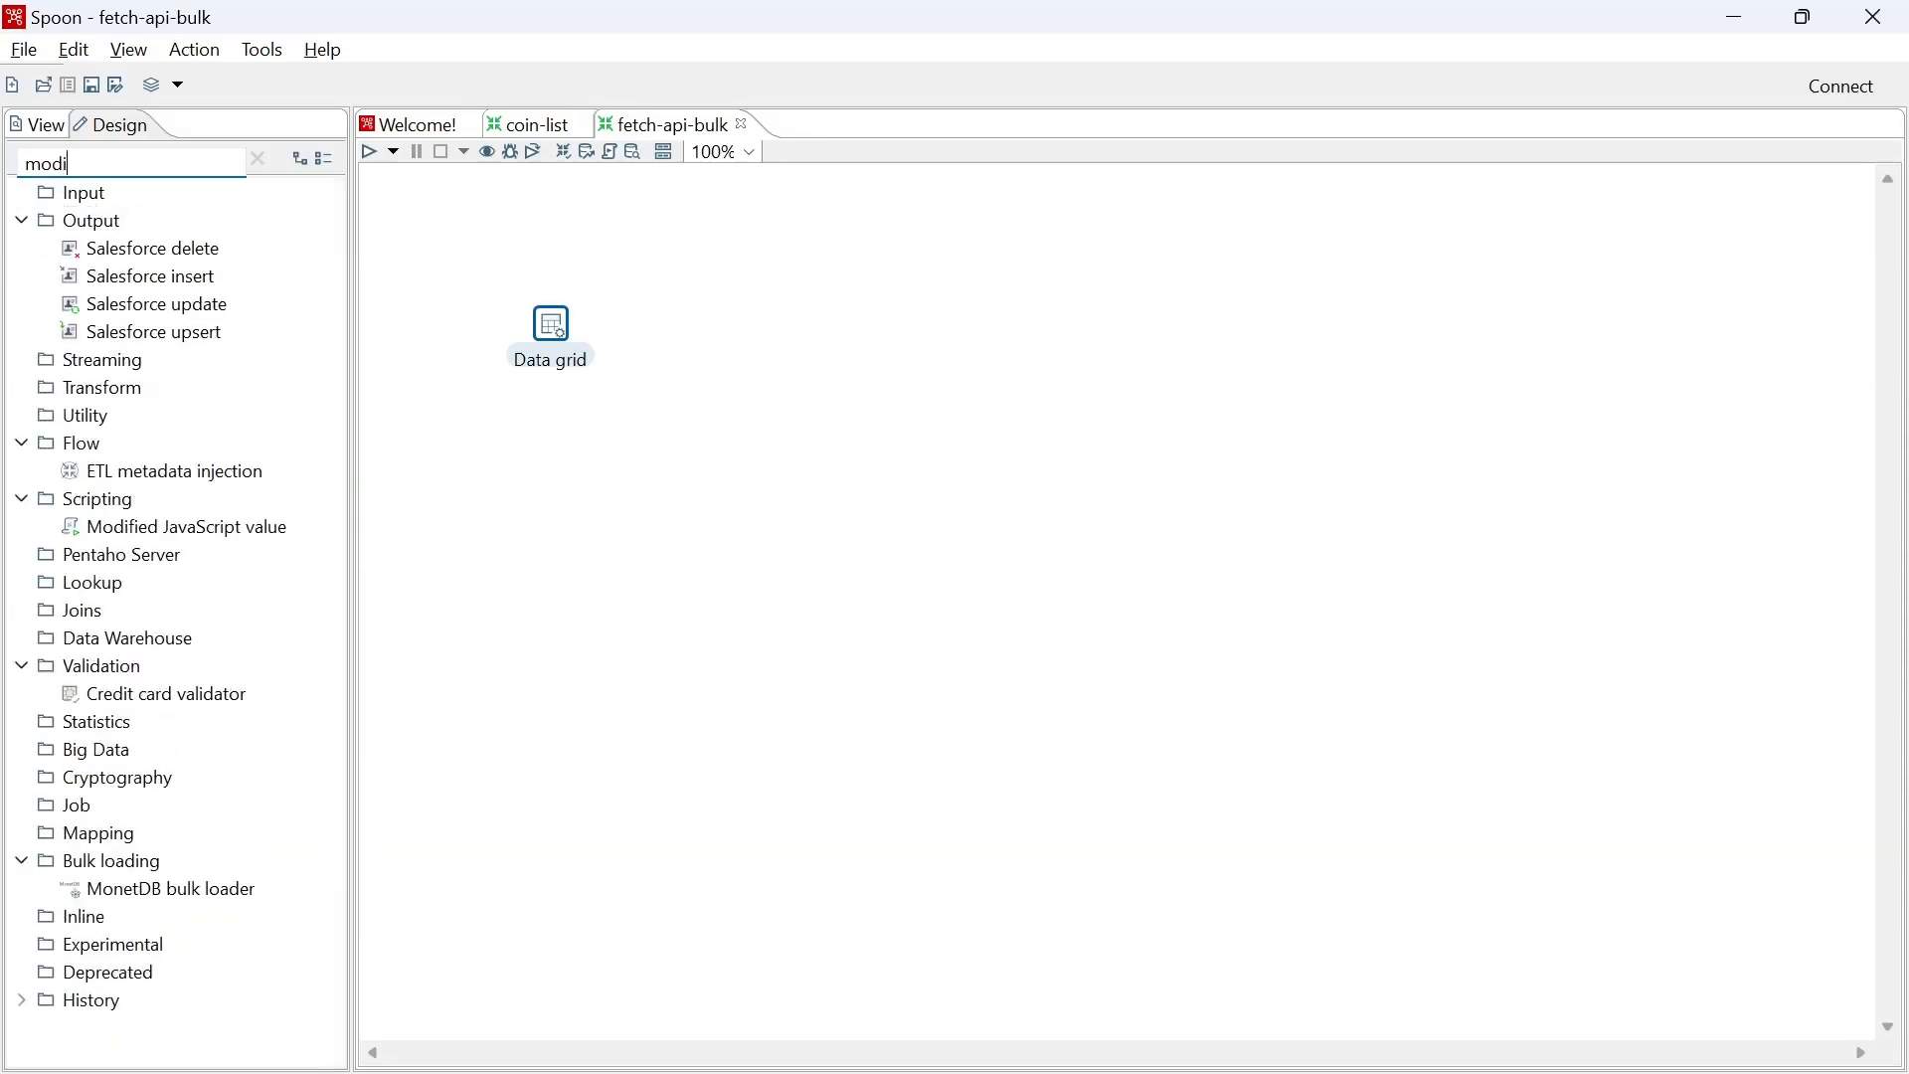
{"action": "left_click_drag", "start_coordinate": [184, 417], "coordinate": [693, 315]}
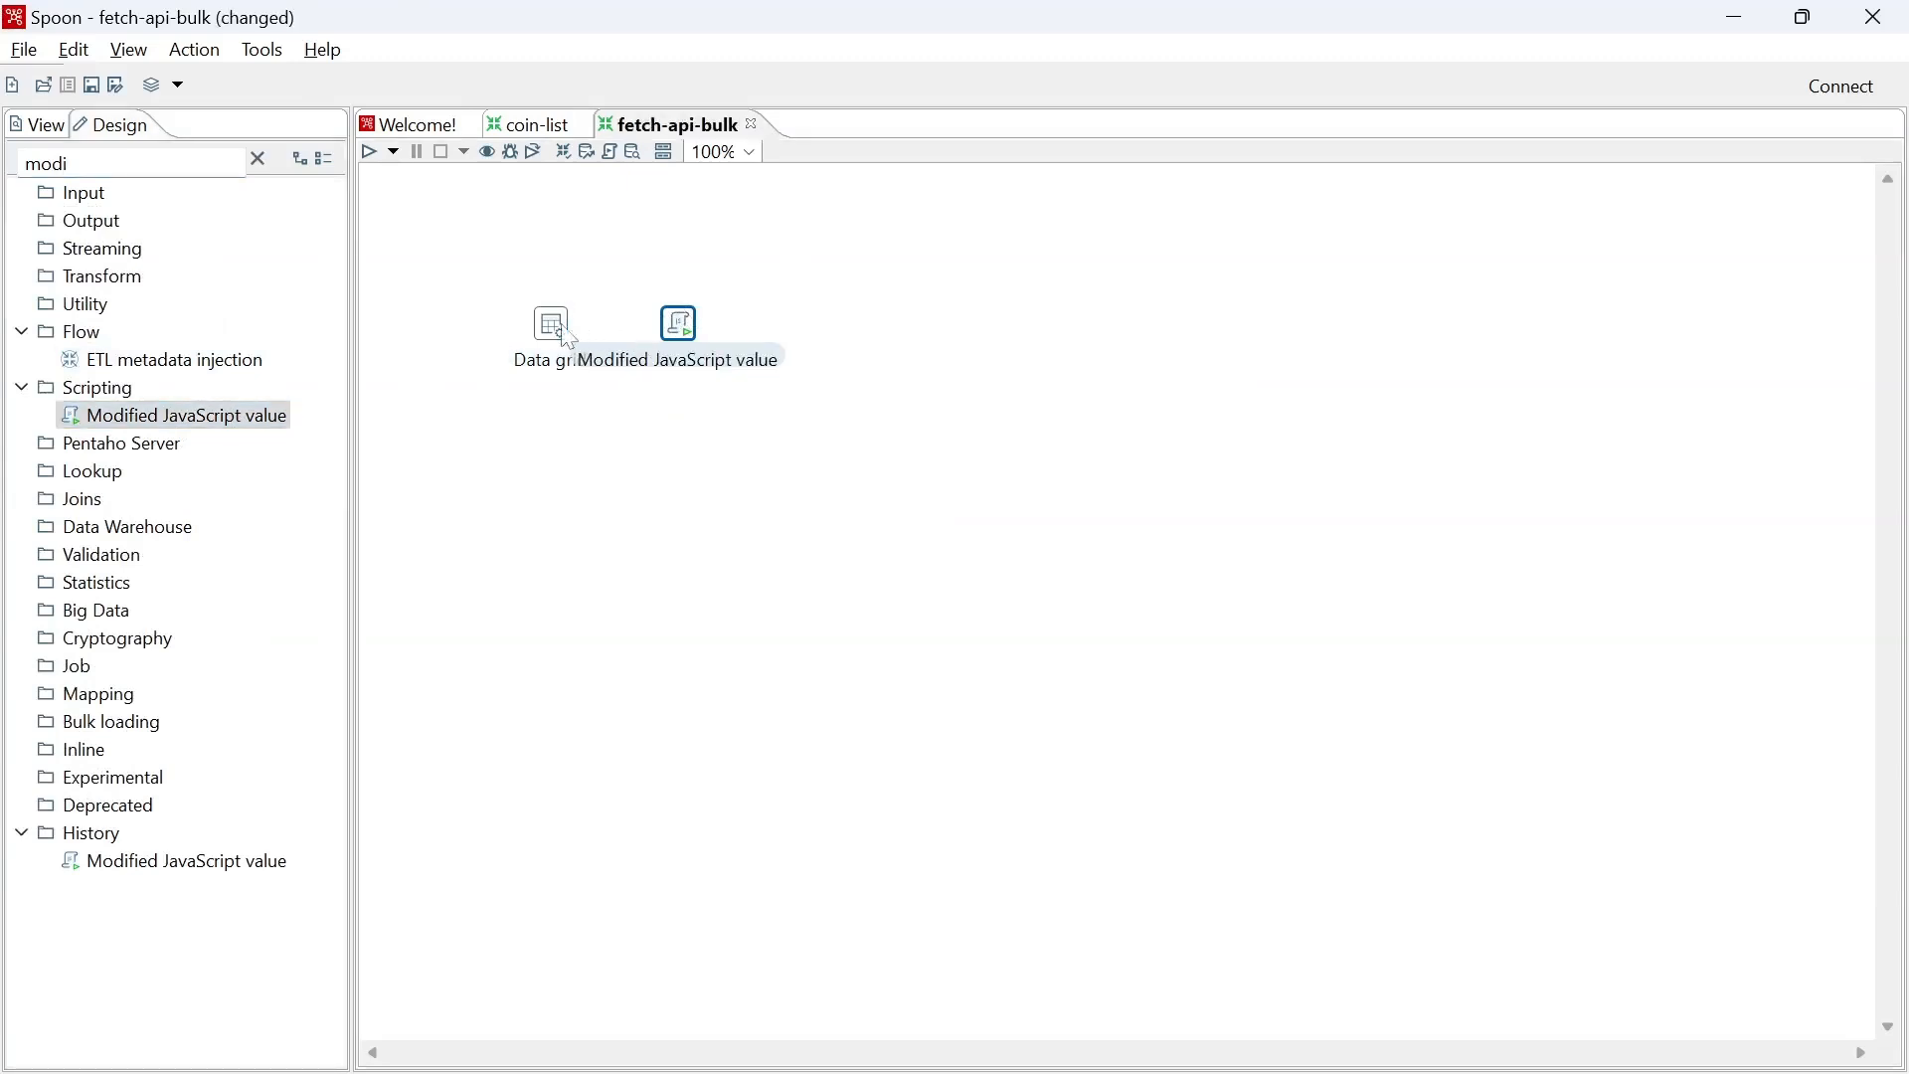
{"action": "mouse_move", "coordinate": [552, 333]}
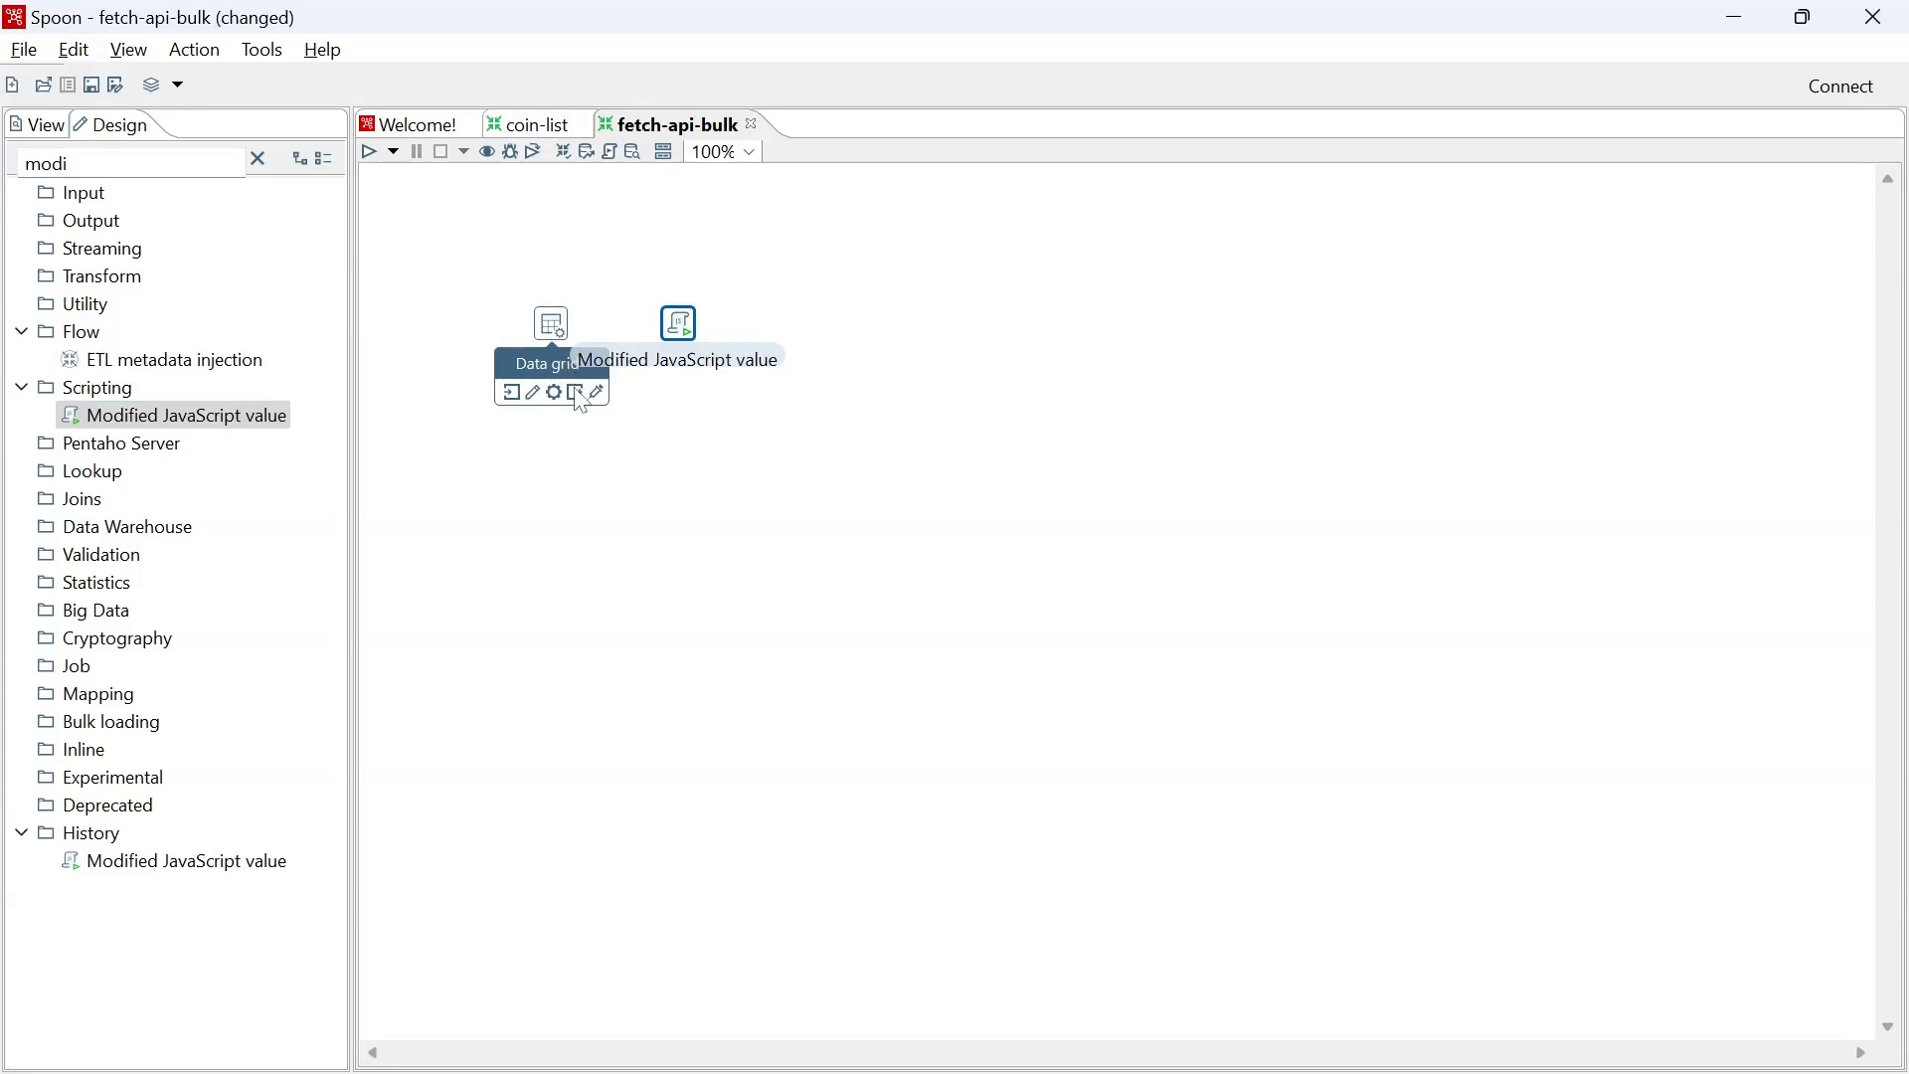
{"action": "left_click_drag", "start_coordinate": [578, 394], "coordinate": [752, 345]}
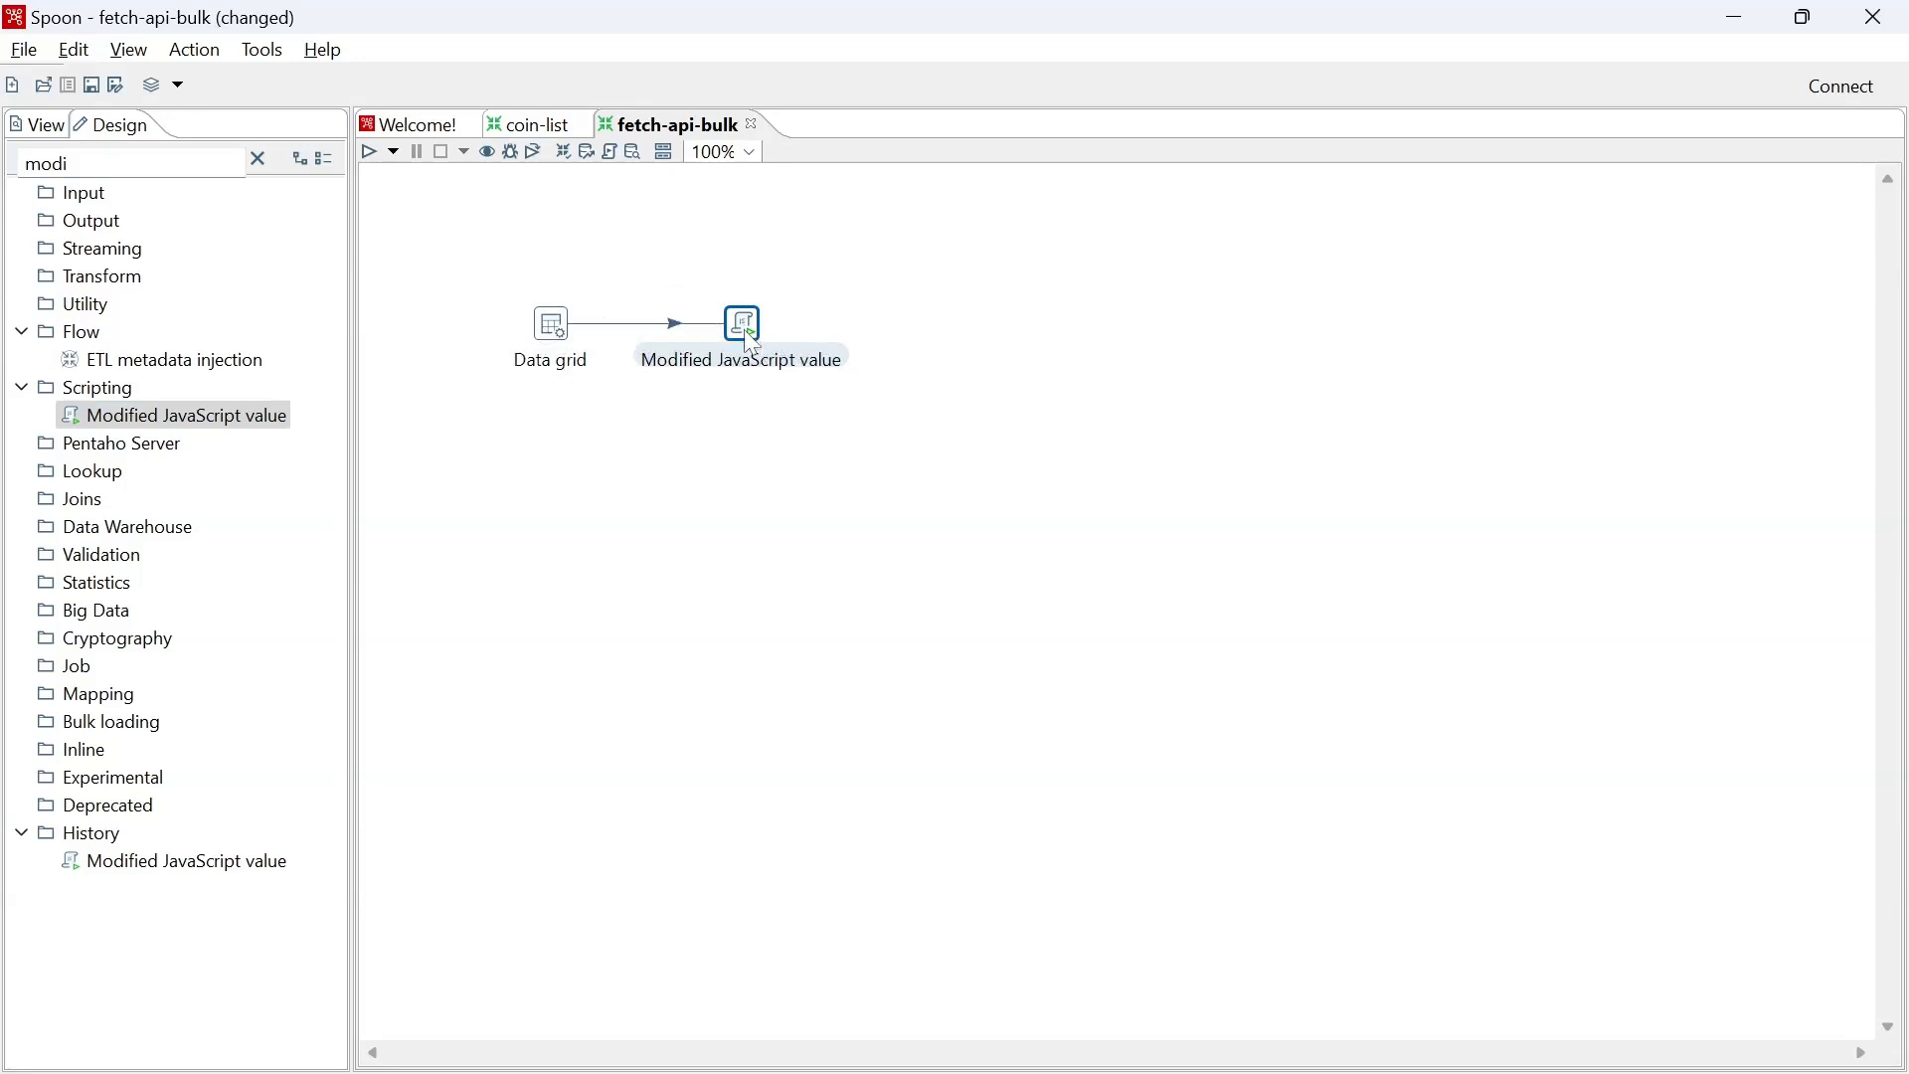
{"action": "mouse_move", "coordinate": [752, 345]}
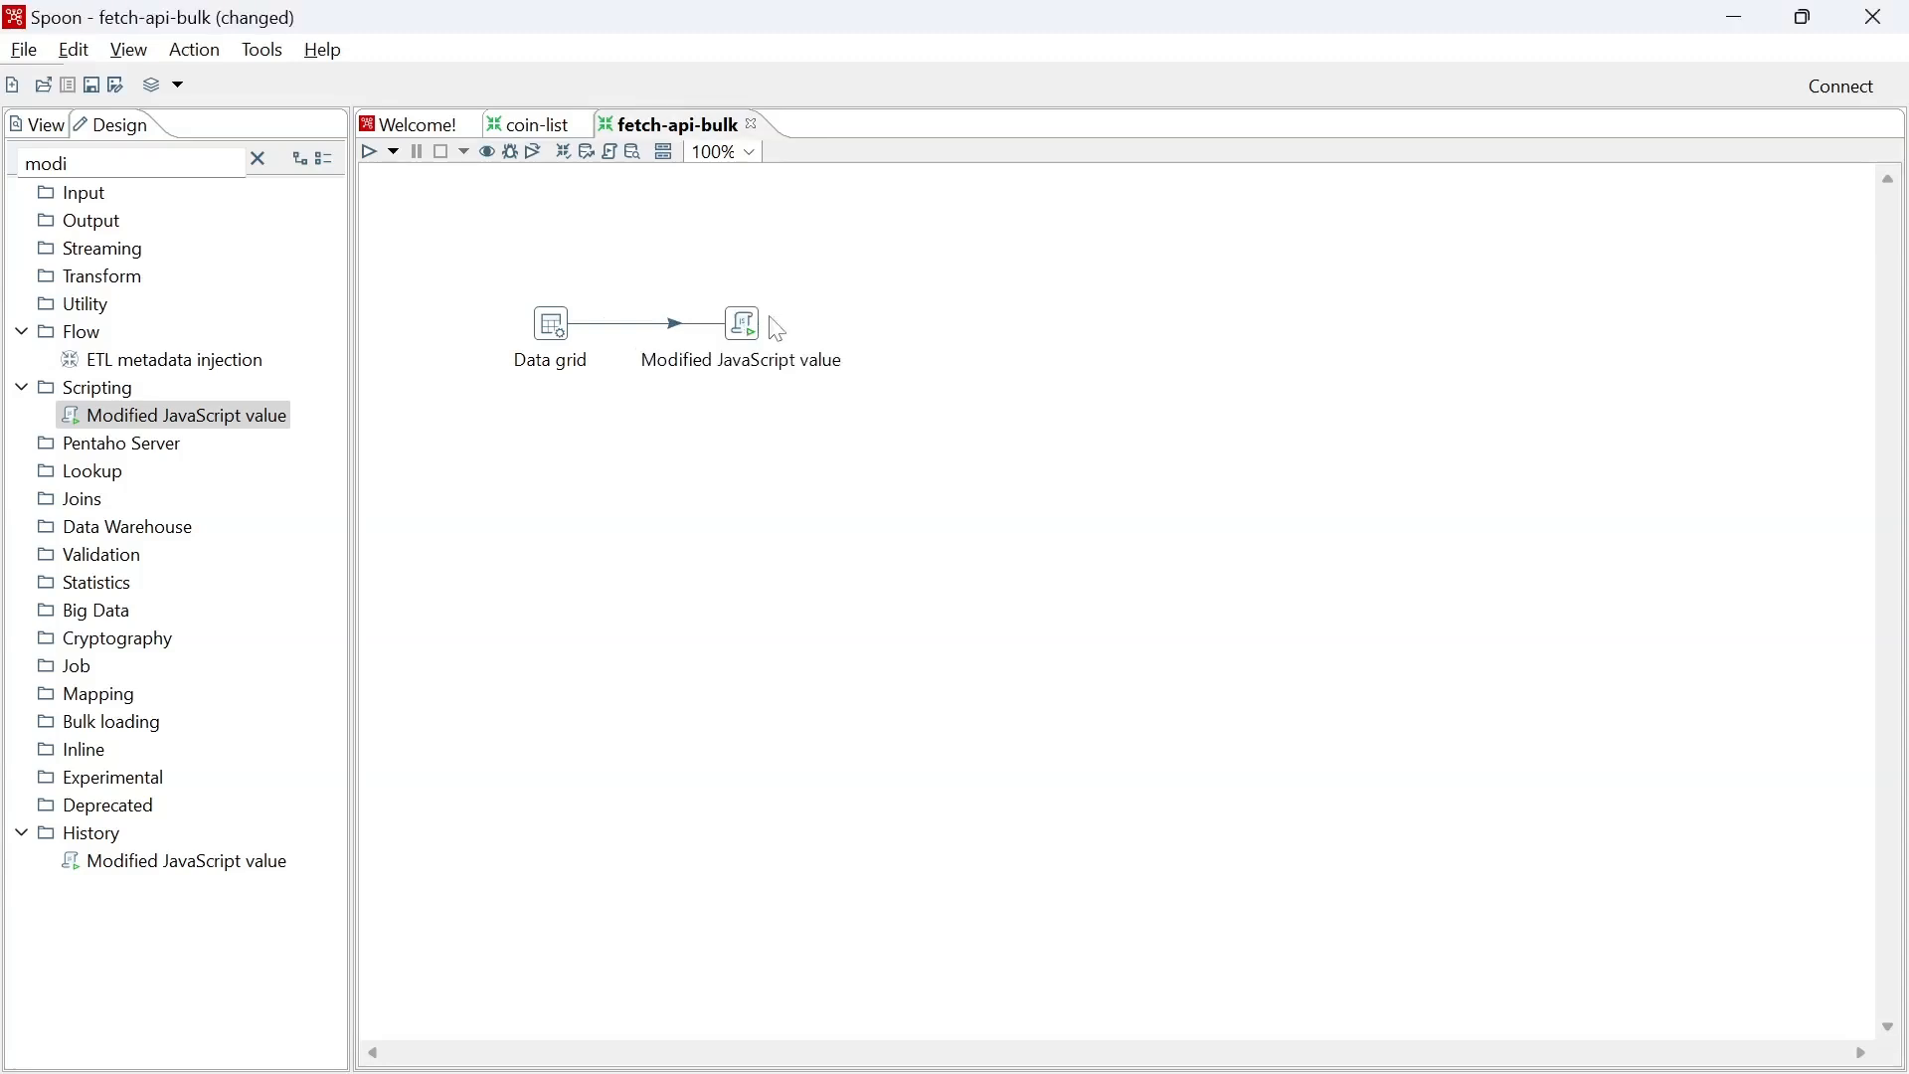
Open the Modified JavaScript value step and write the script line var api = api_url + api_key;.
{"action": "left_click", "coordinate": [748, 339]}
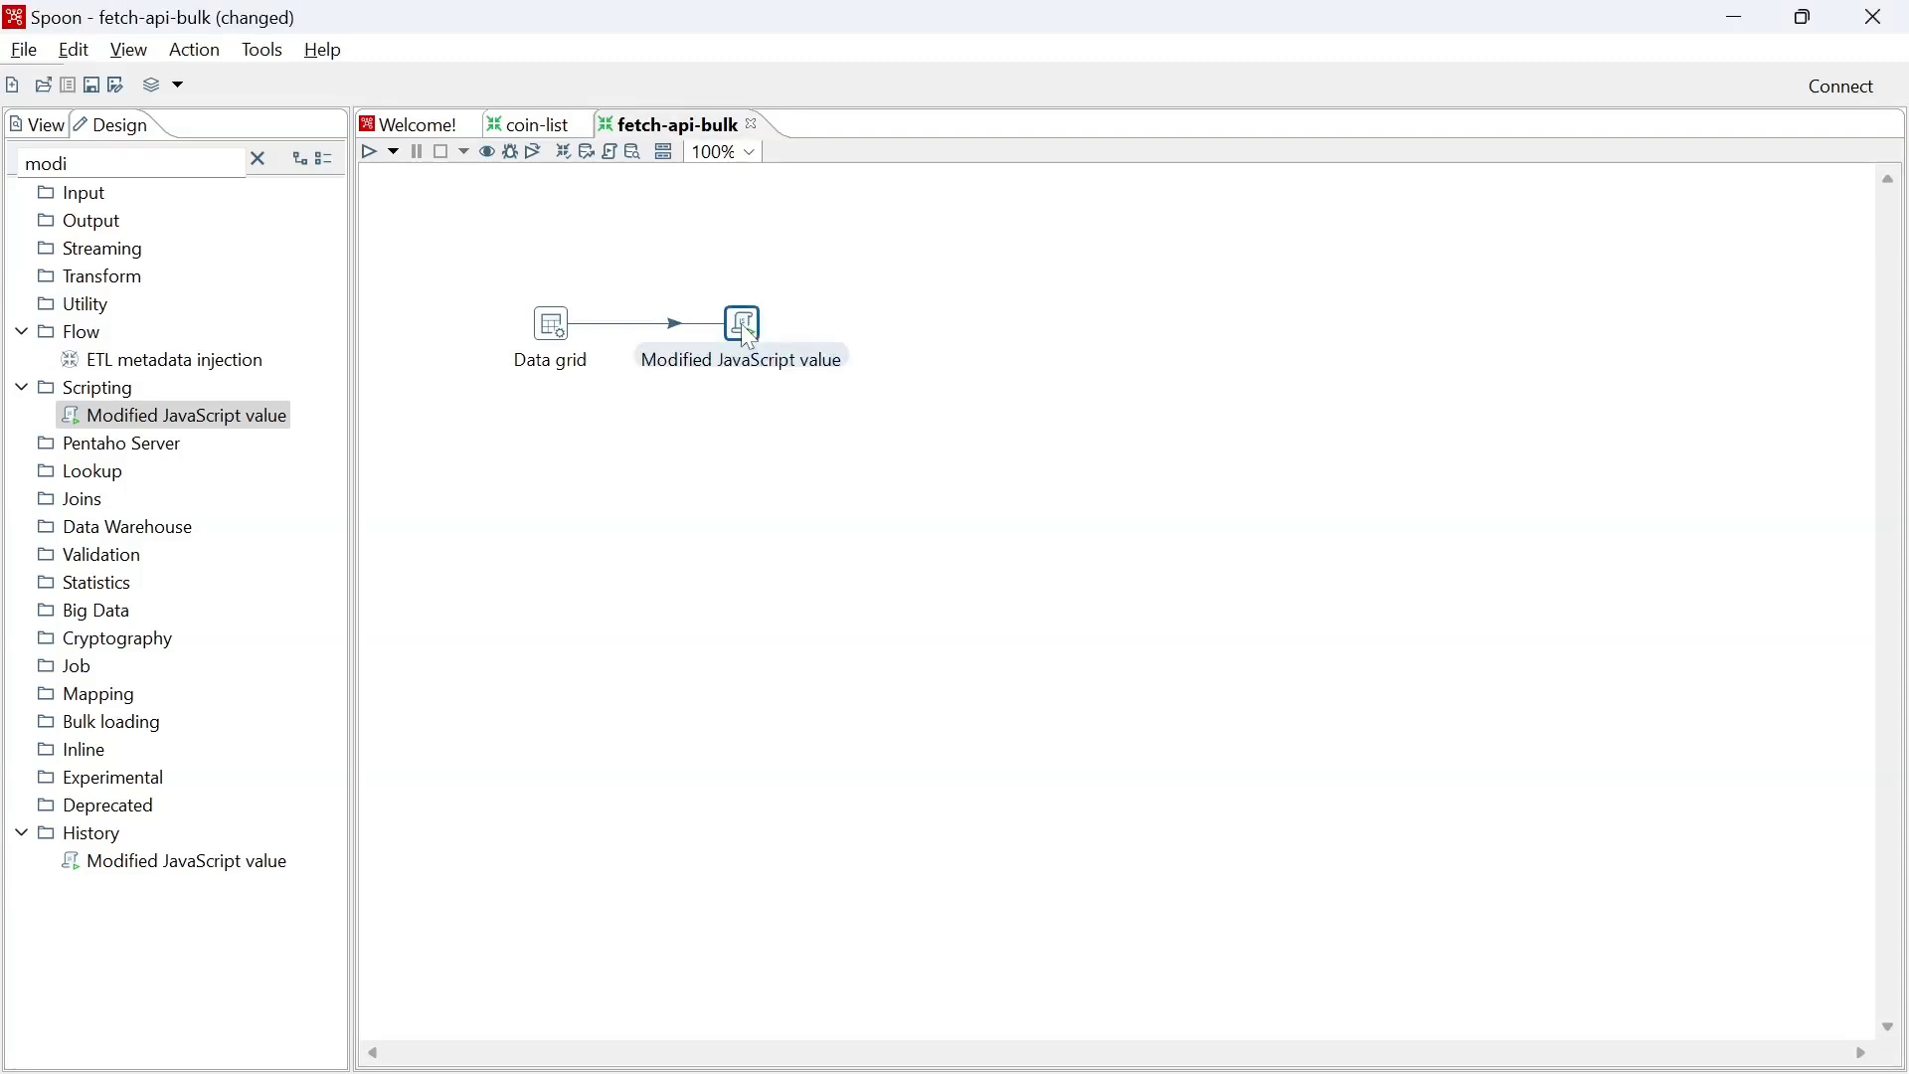
{"action": "double_click", "coordinate": [748, 339]}
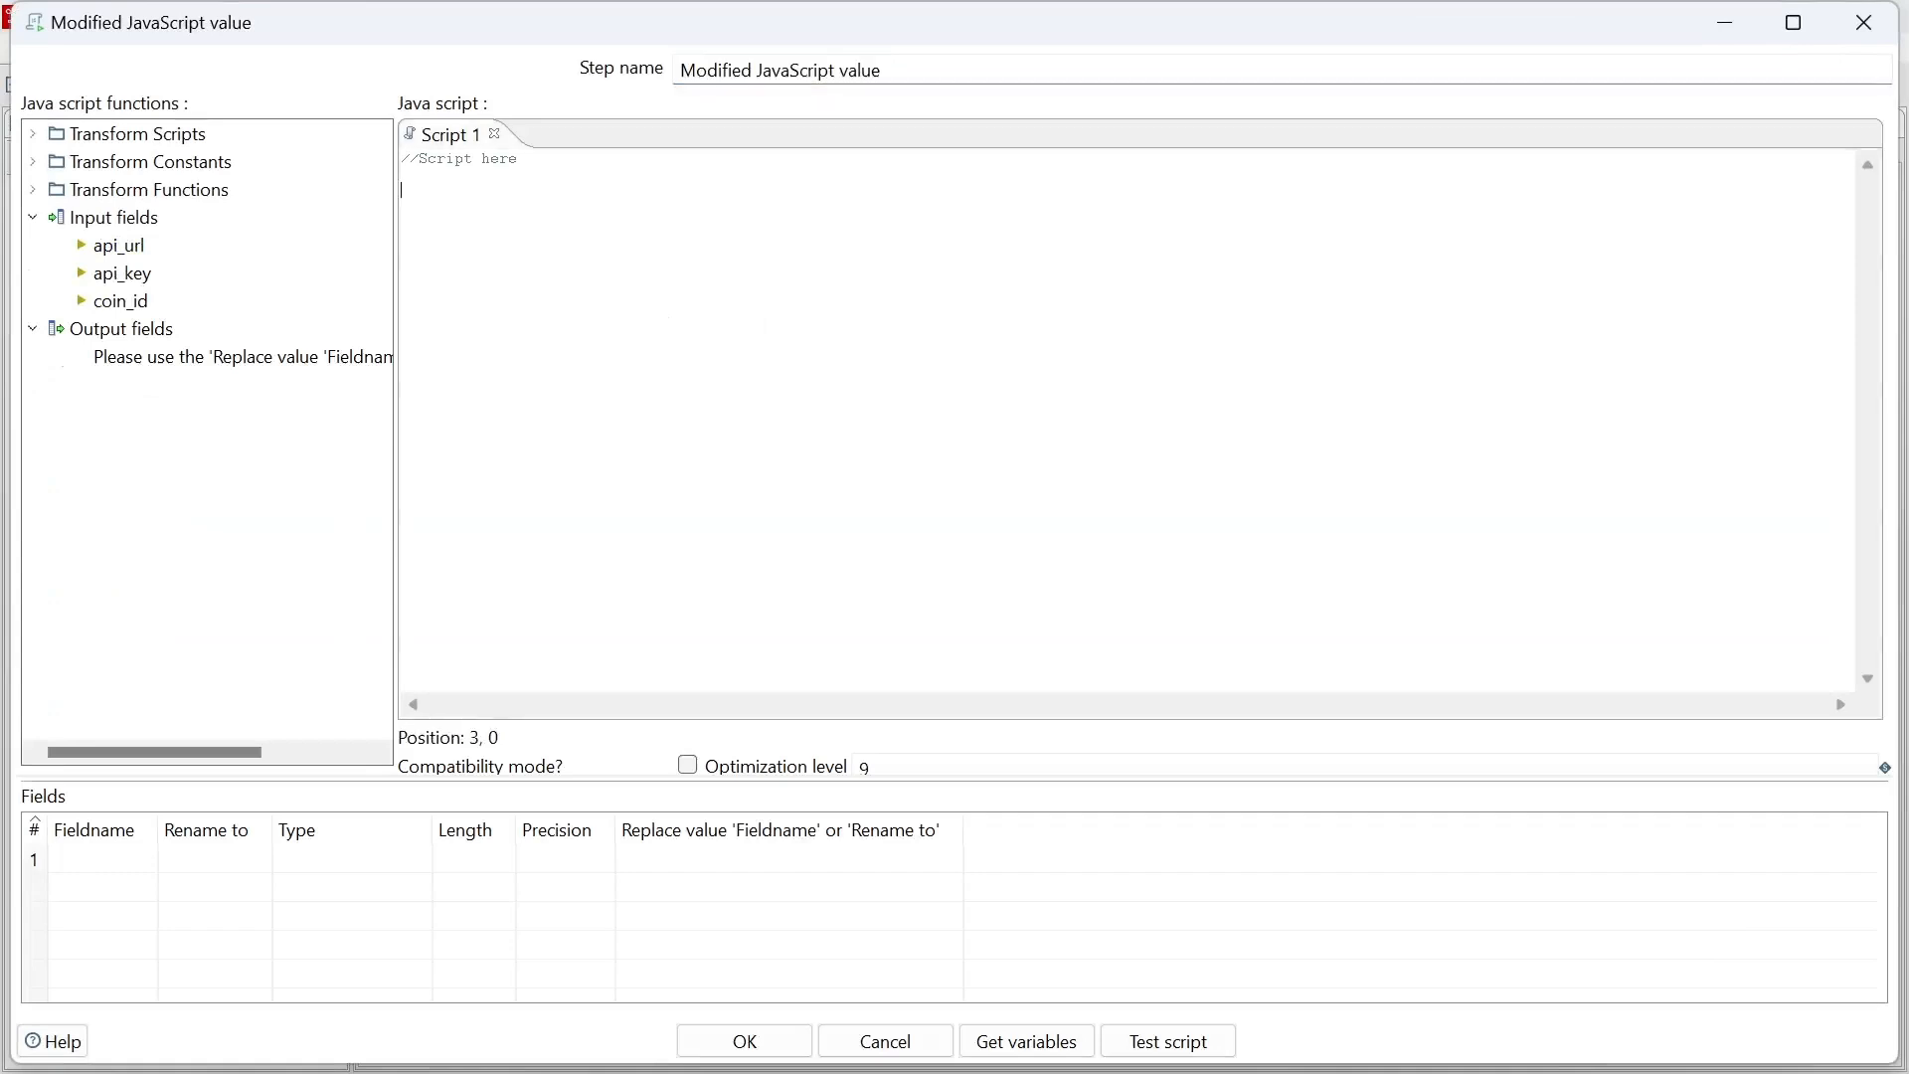
{"action": "type", "text": "var"}
{"action": "type", "text": "api = api_ru"}
{"action": "key", "text": "BackSpace"}
{"action": "type", "text": "ur"}
{"action": "type", "text": "l + api_key;"}
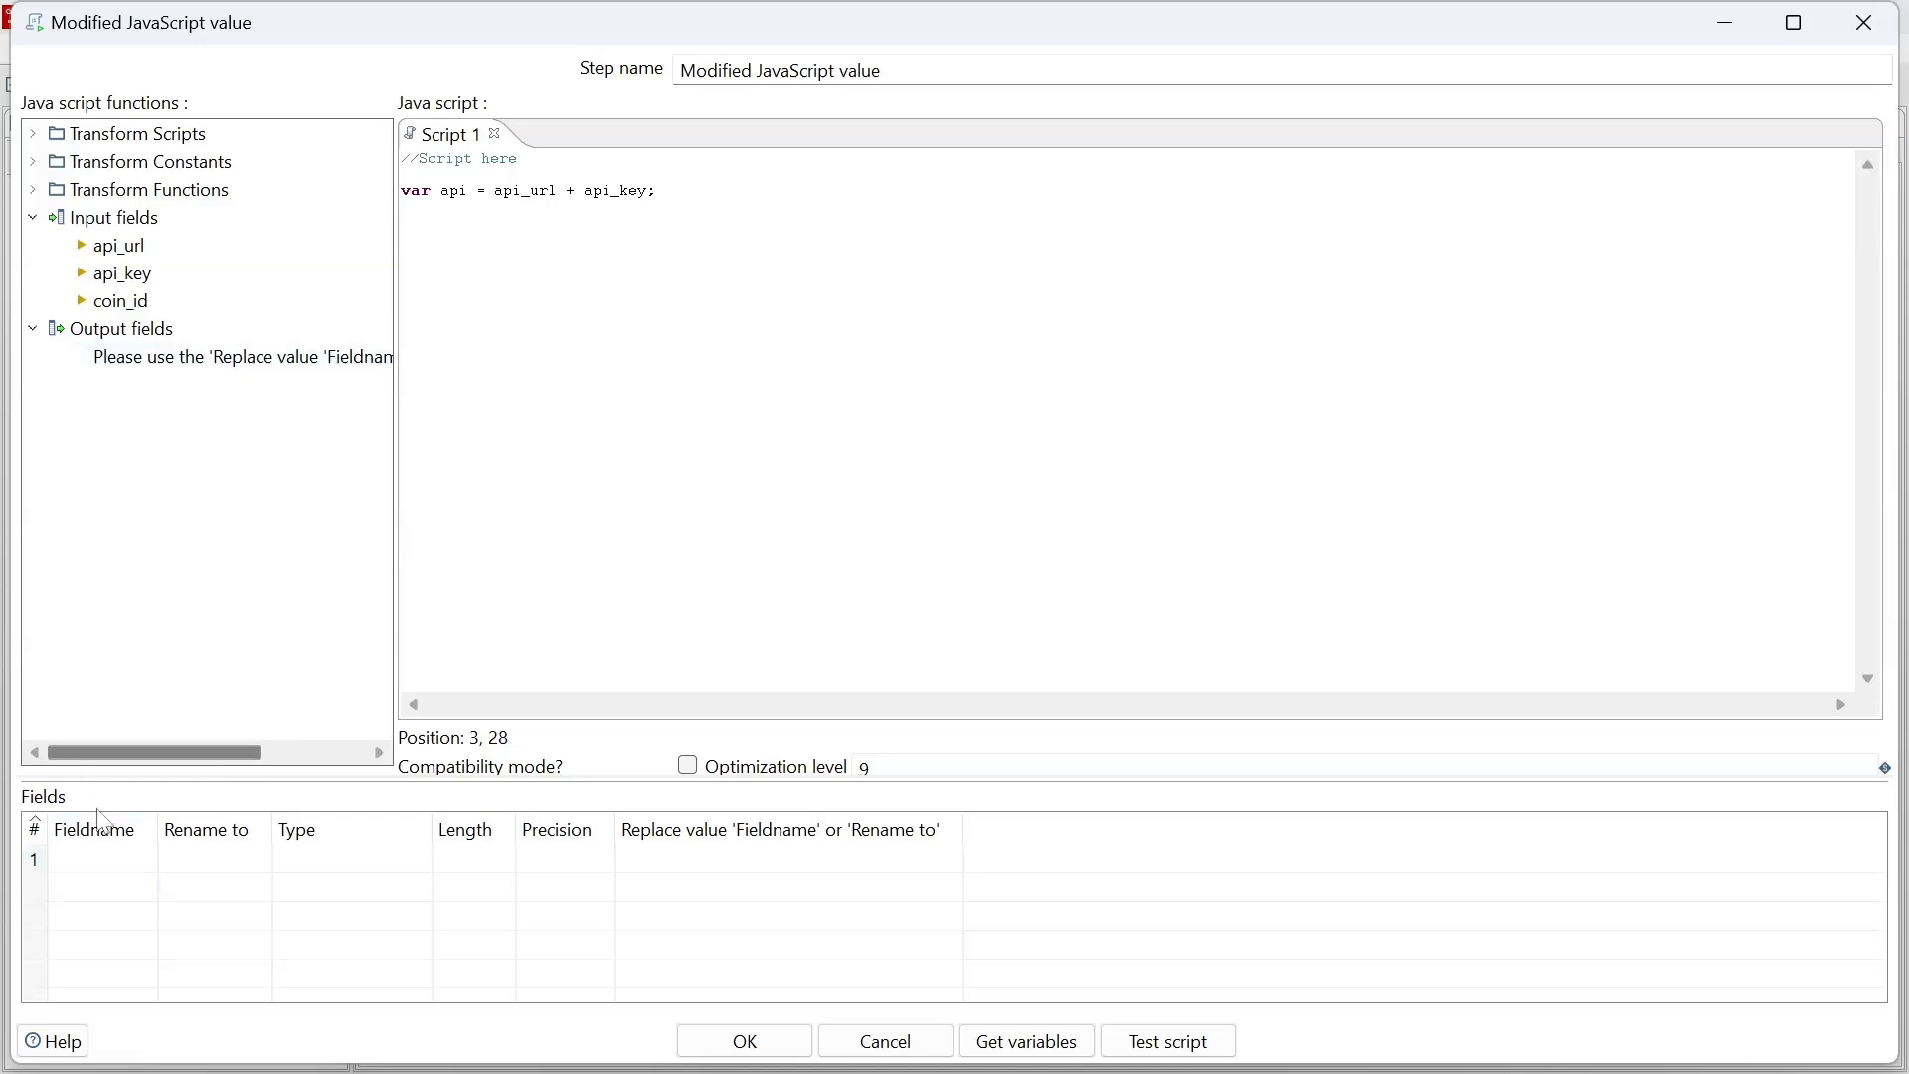
Define an output field named api with type String in the Modified JavaScript value step.
{"action": "left_click", "coordinate": [117, 862]}
{"action": "type", "text": "api"}
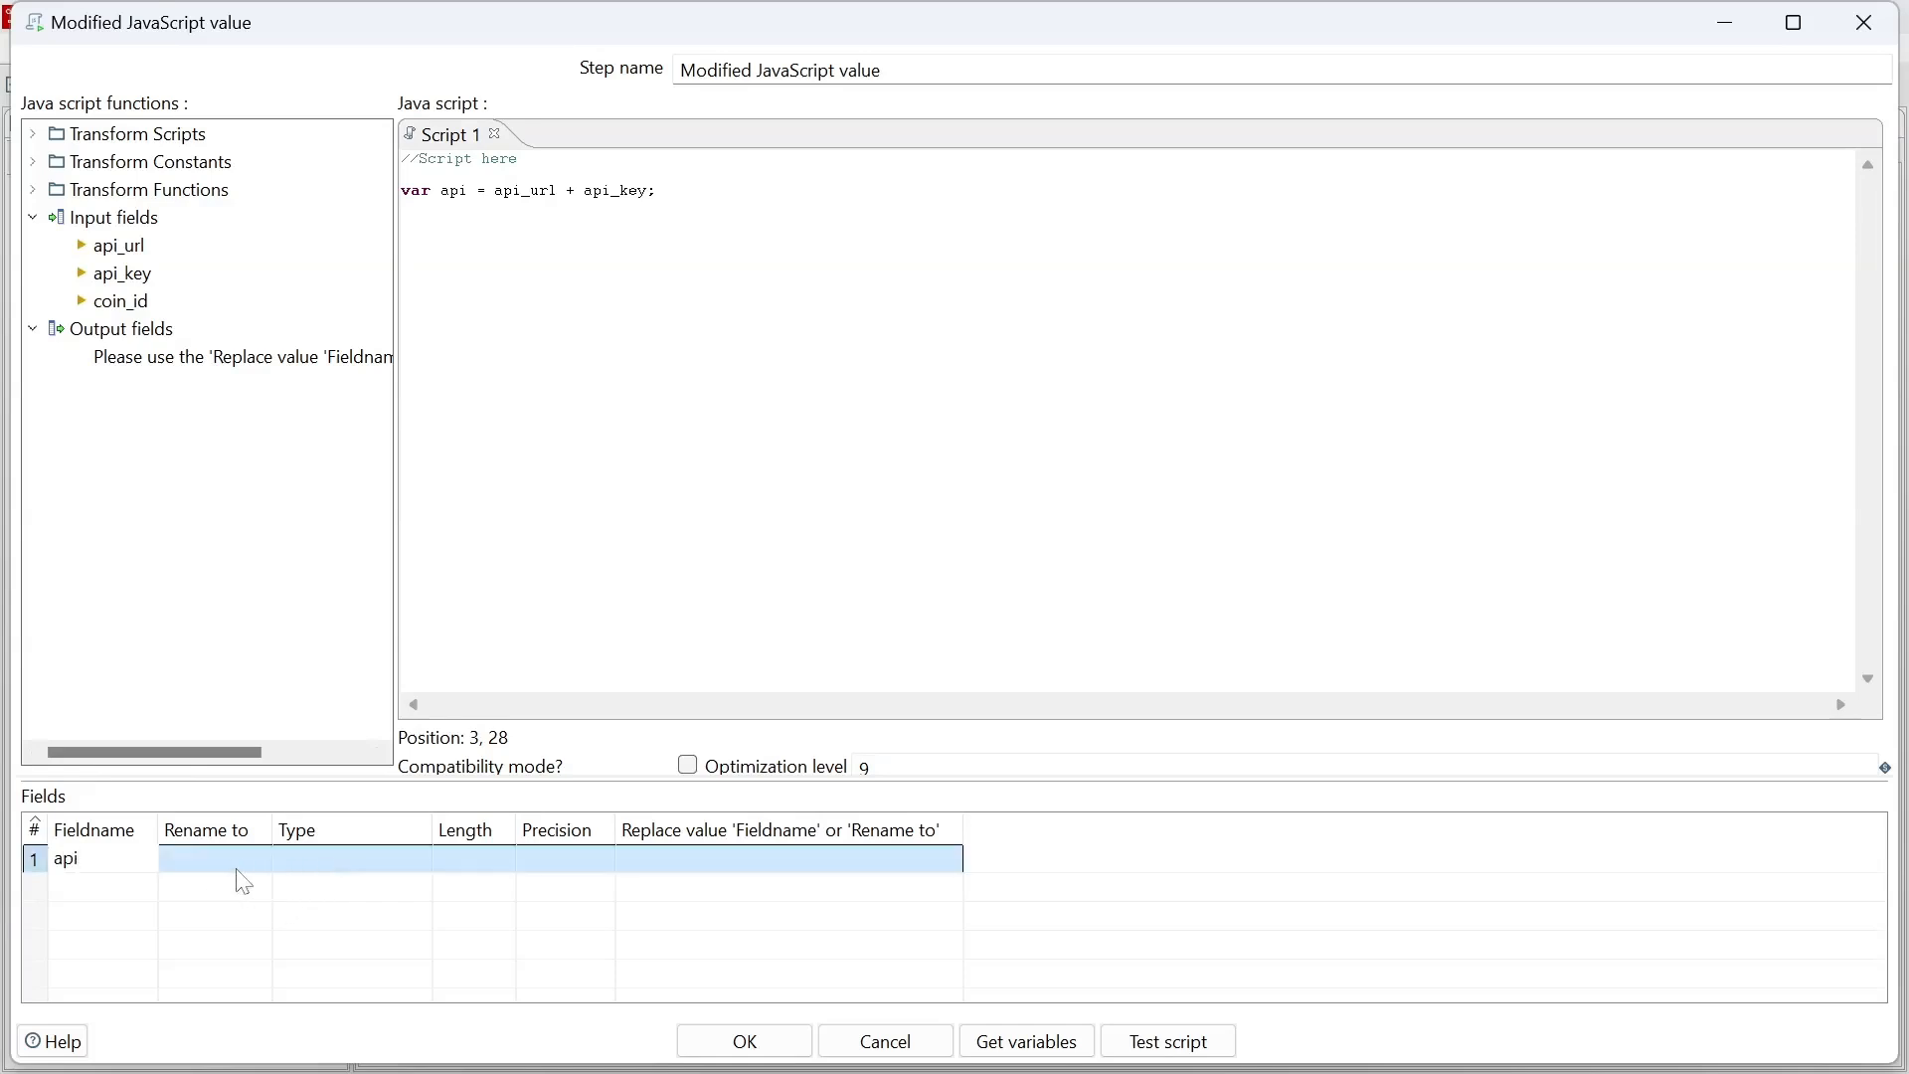
{"action": "left_click", "coordinate": [402, 861]}
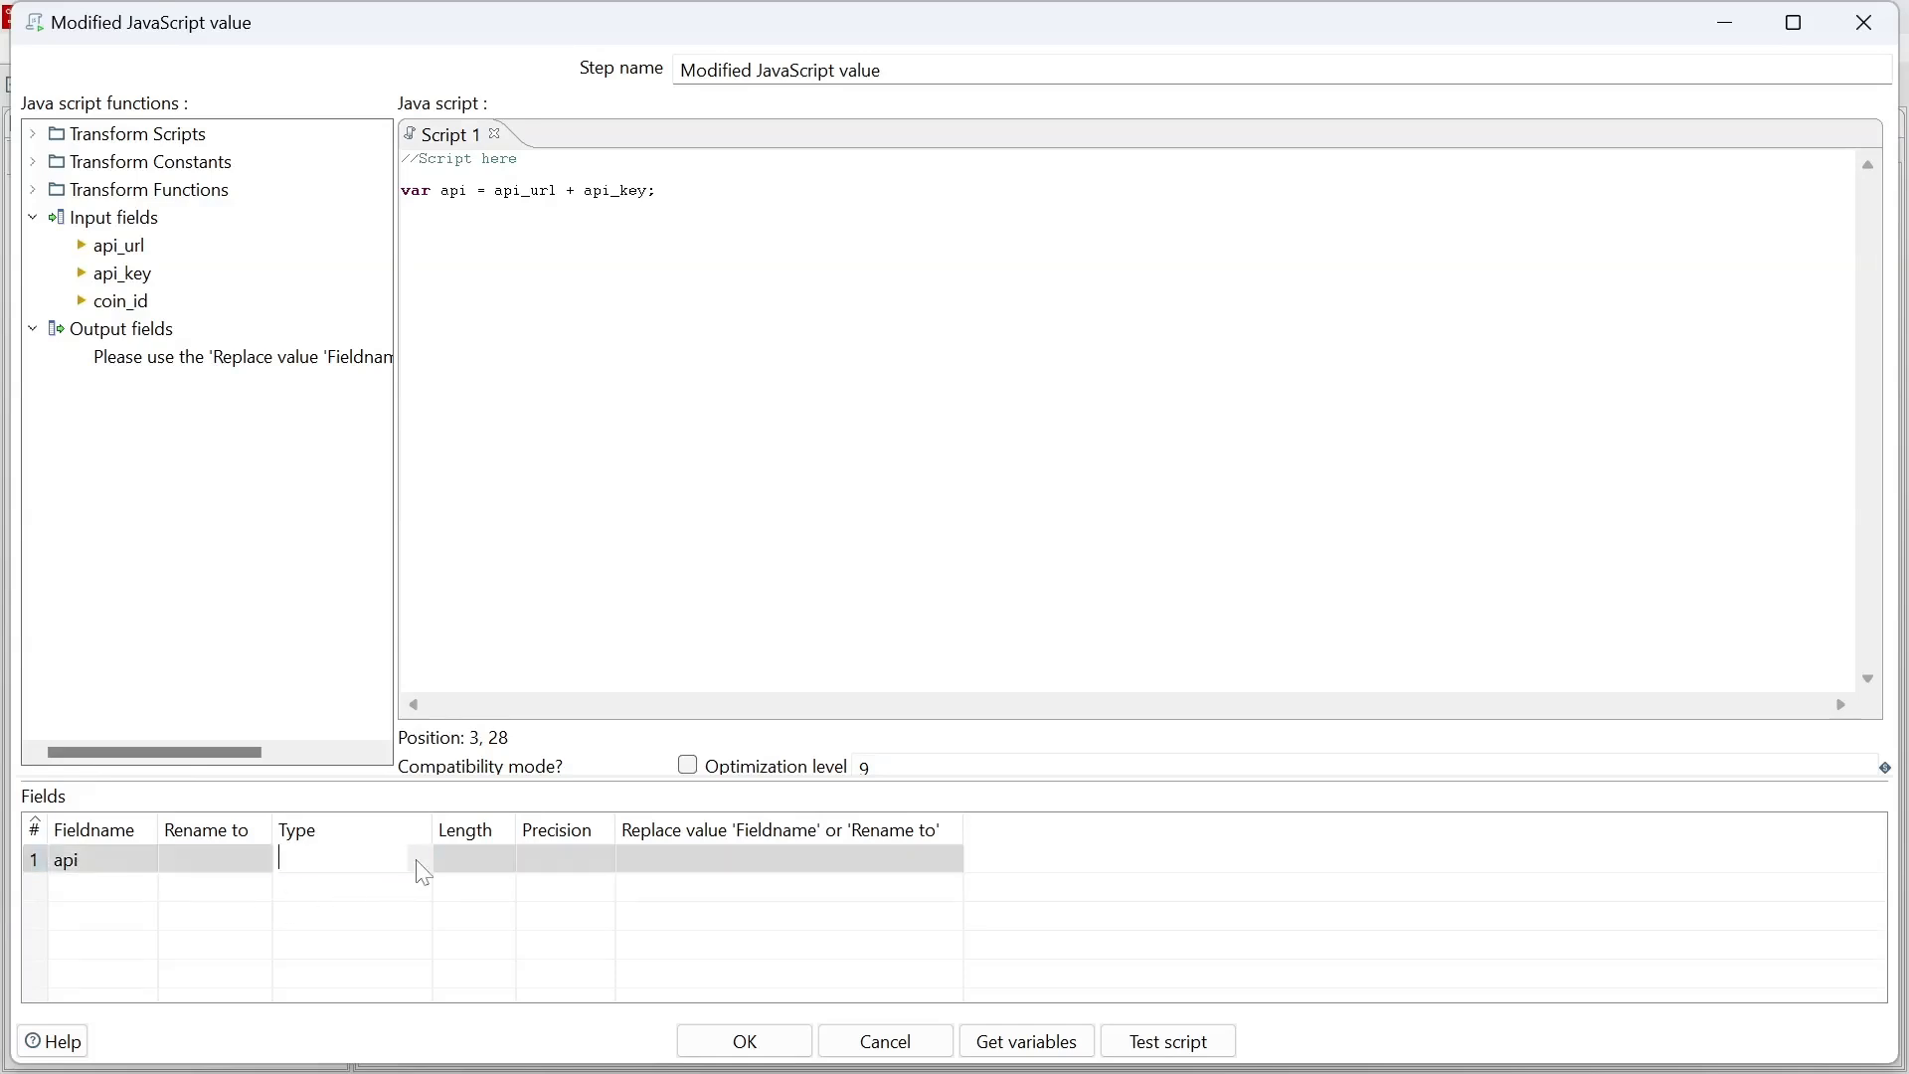
{"action": "left_click", "coordinate": [419, 861]}
{"action": "left_click", "coordinate": [360, 784]}
Test the script with ini url as the api_url value and a placeholder API key, then accept the step and save the transformation.
{"action": "left_click", "coordinate": [1198, 1044]}
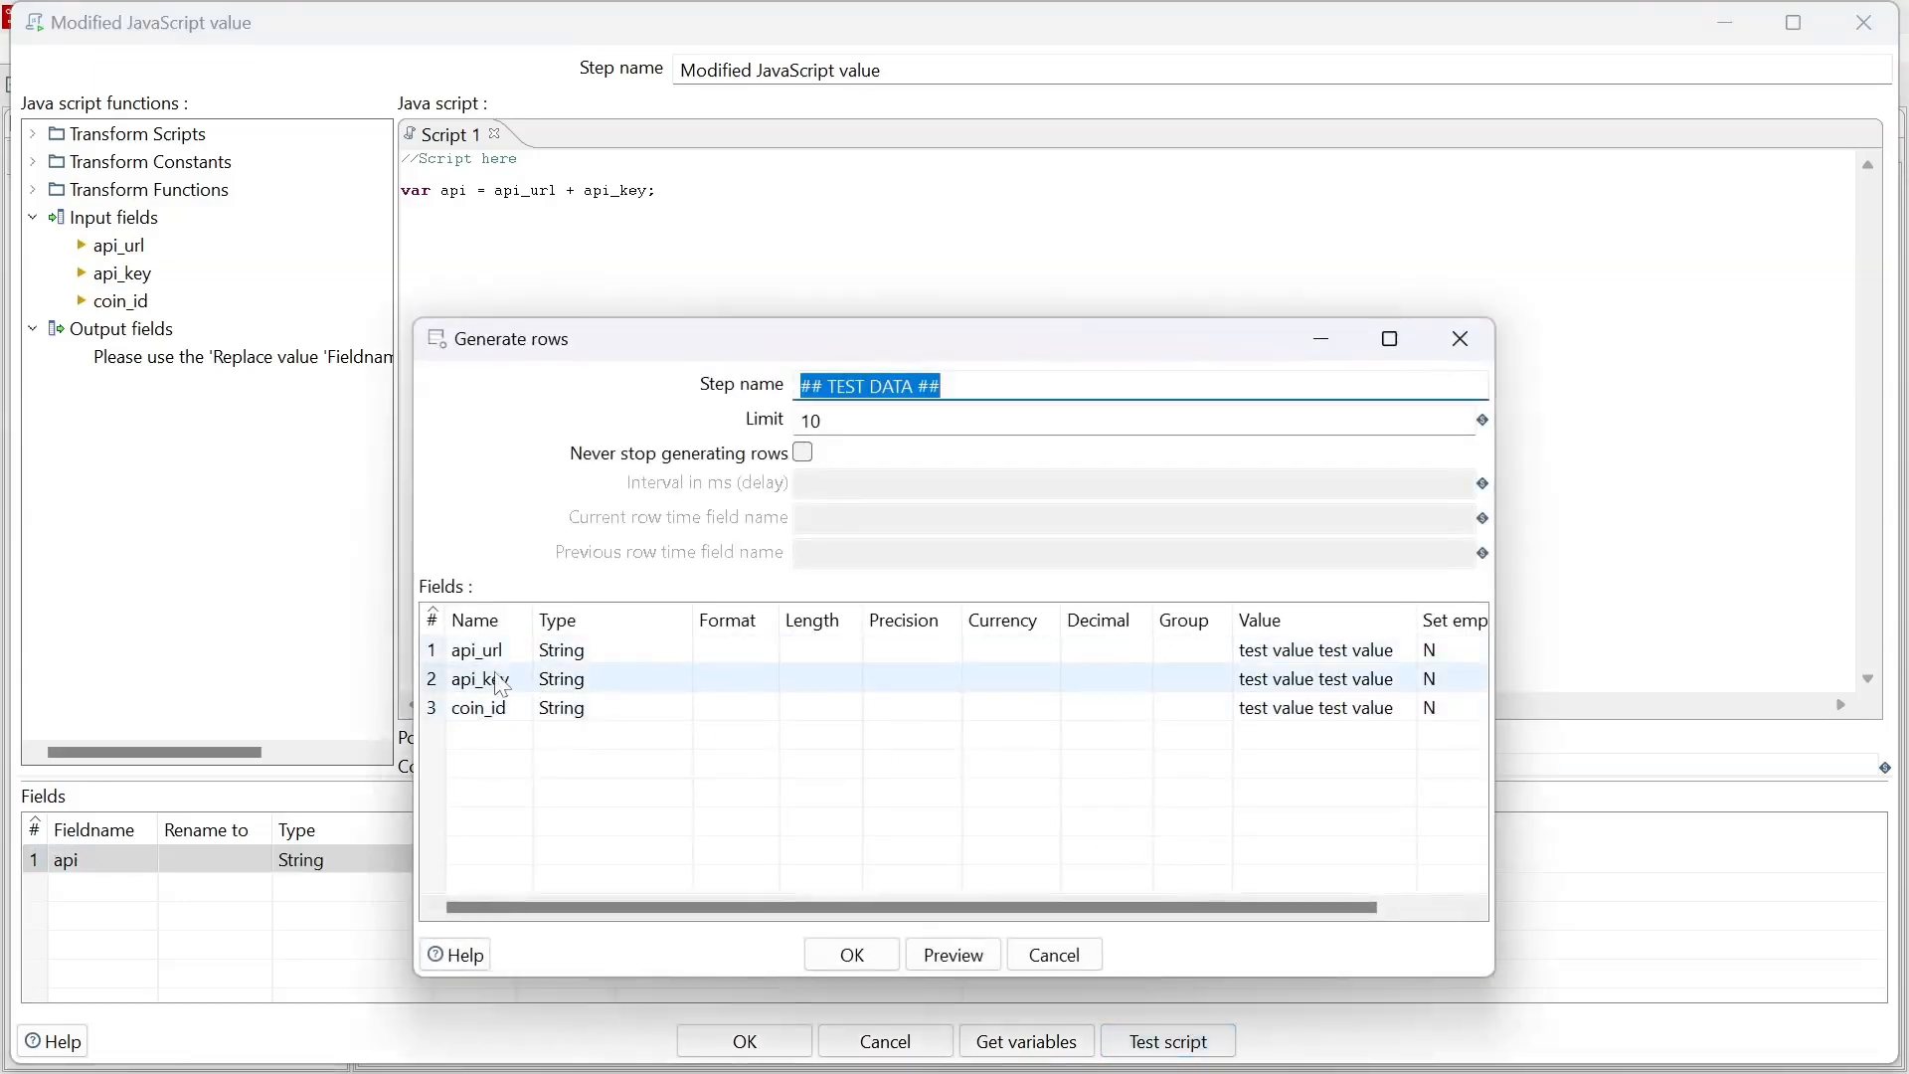
{"action": "left_click", "coordinate": [1392, 649]}
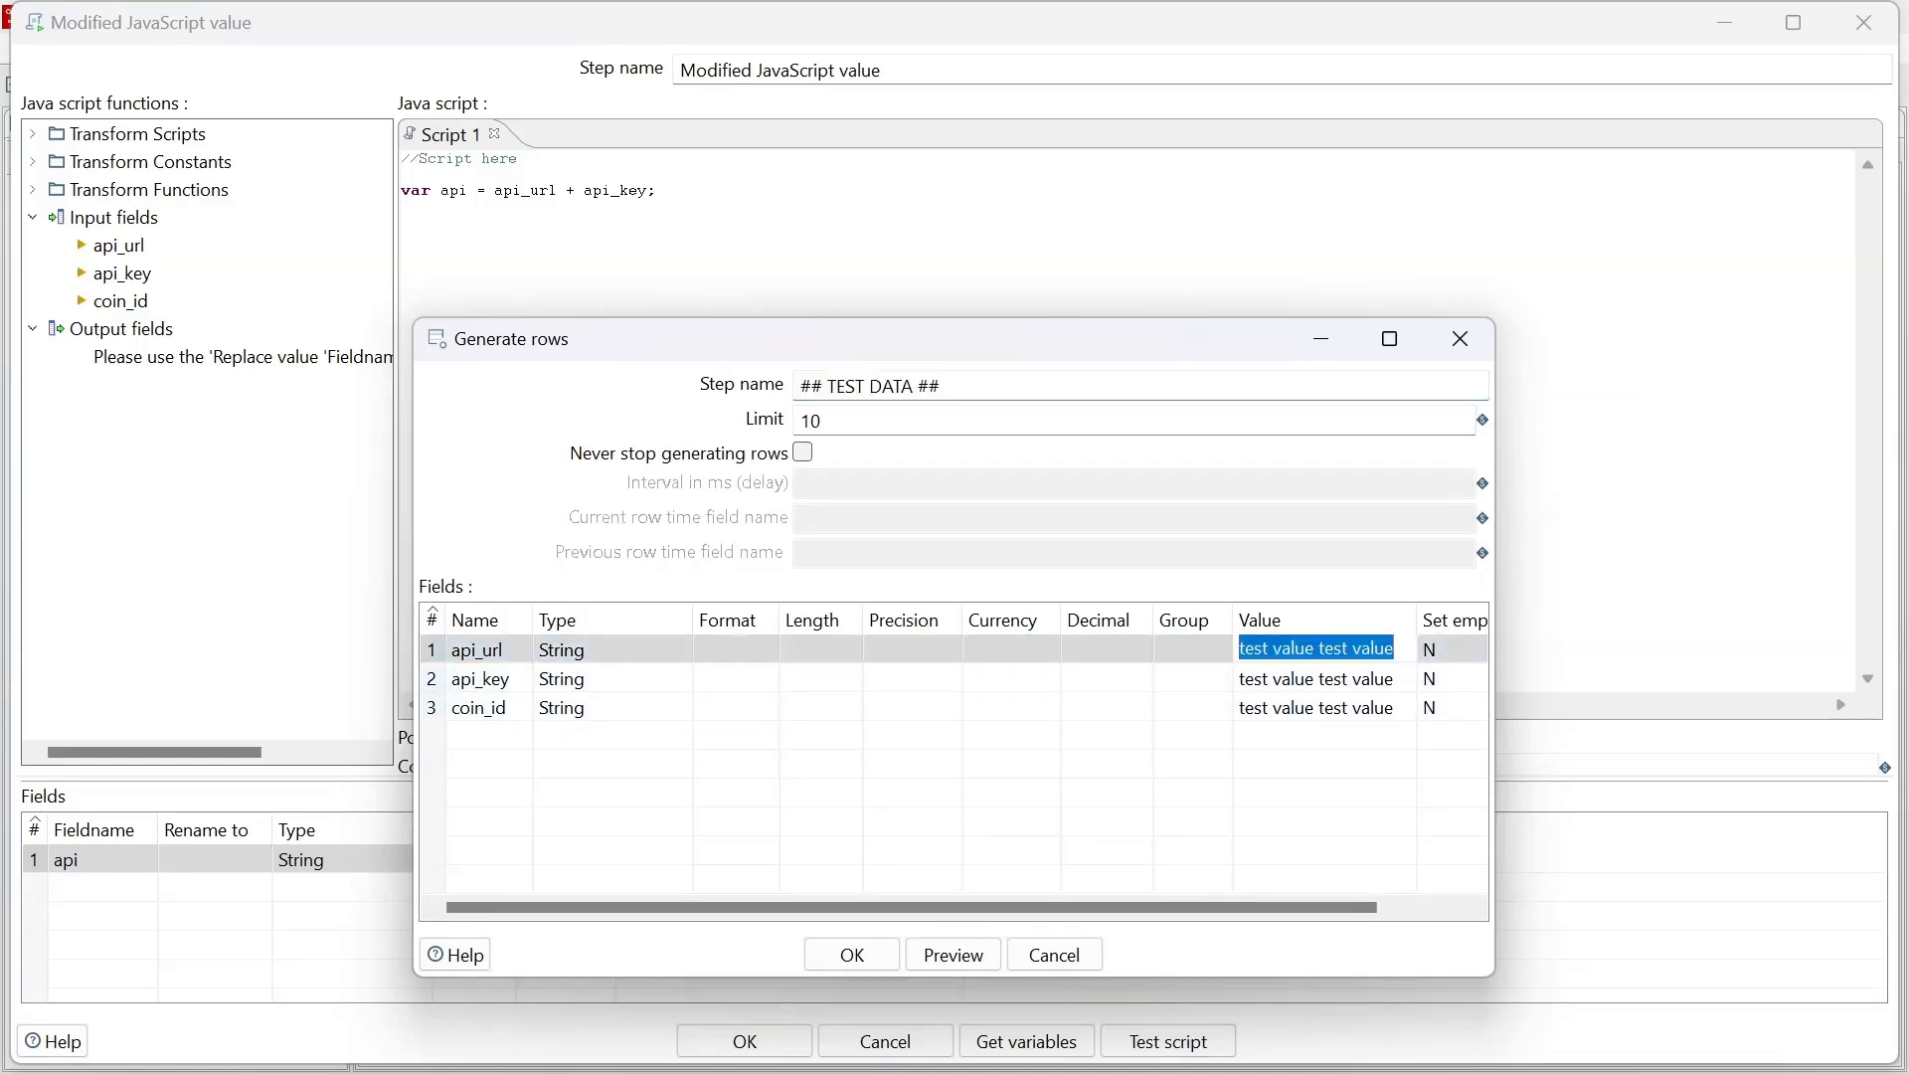
{"action": "type", "text": "ini url"}
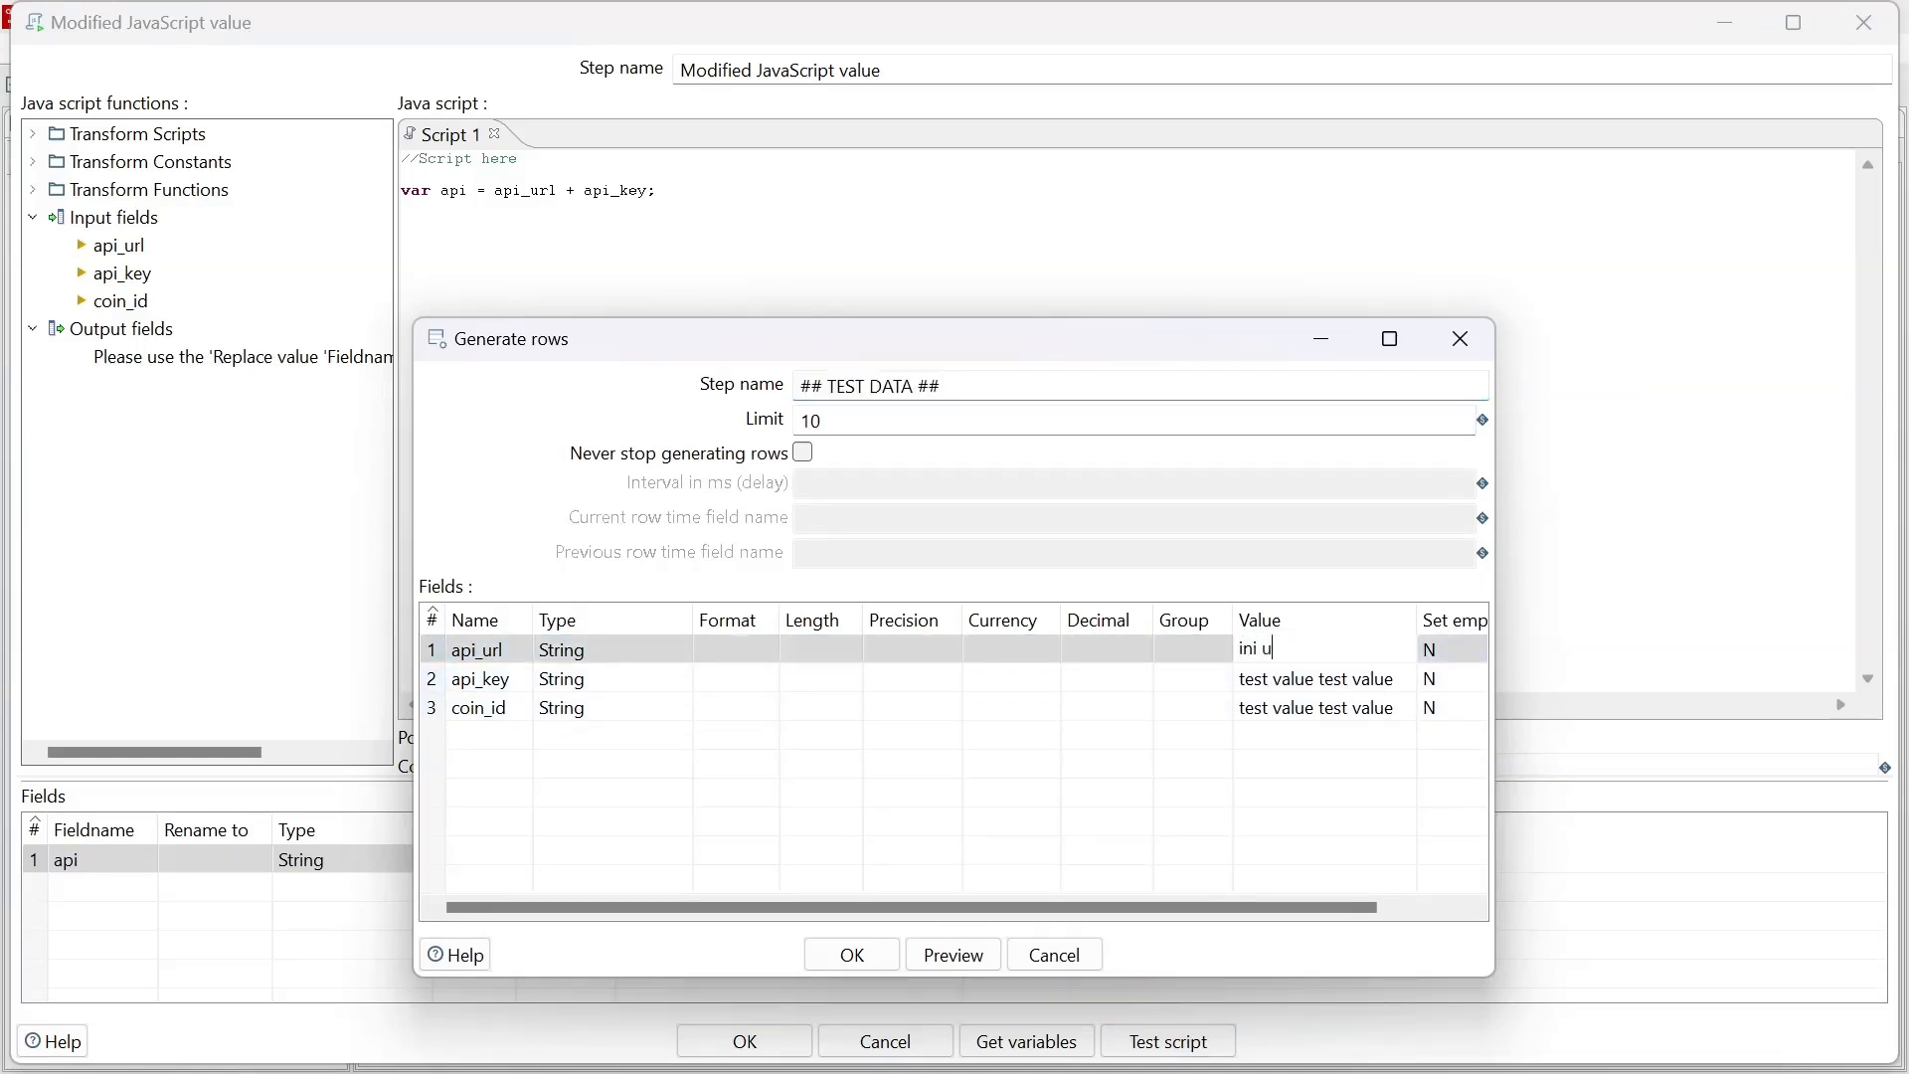
{"action": "left_click", "coordinate": [1390, 678]}
{"action": "key", "text": "BackSpace"}
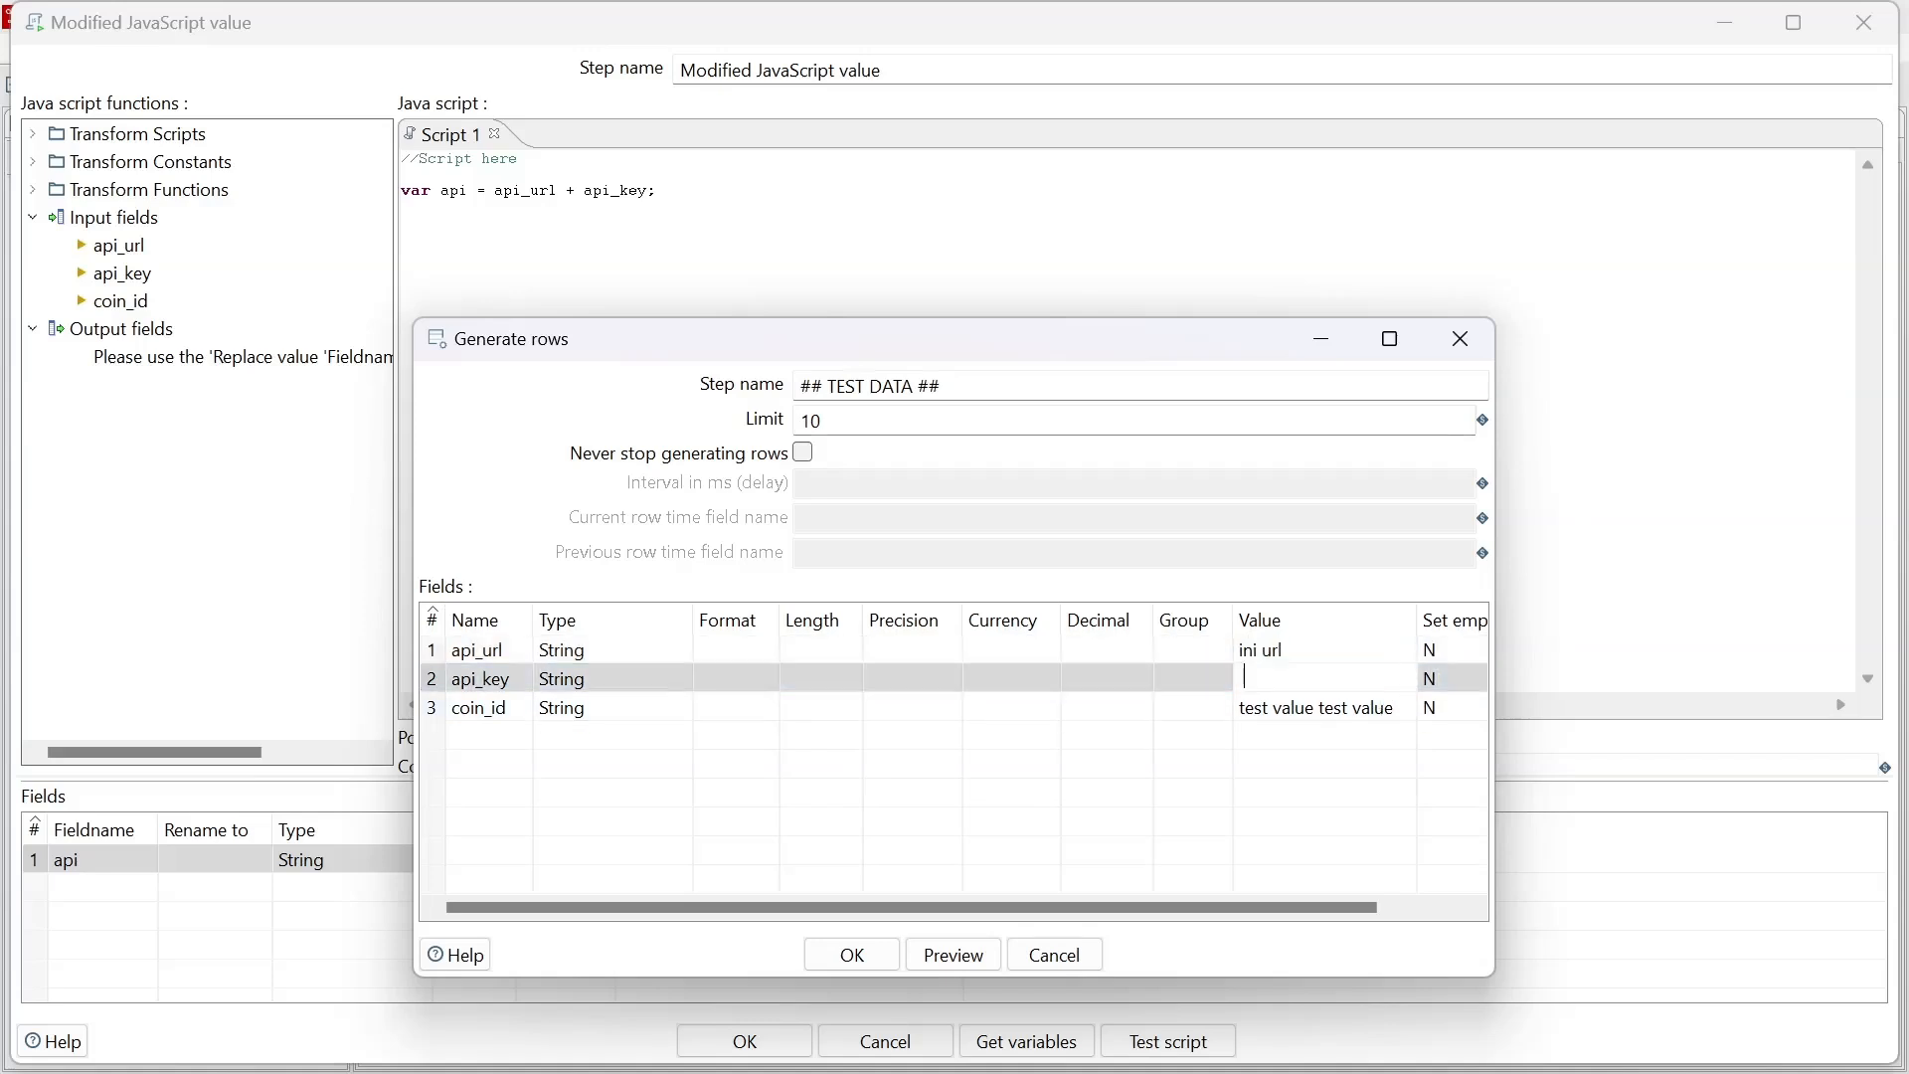
{"action": "type", "text": "ini keynya"}
{"action": "key", "text": "Return"}
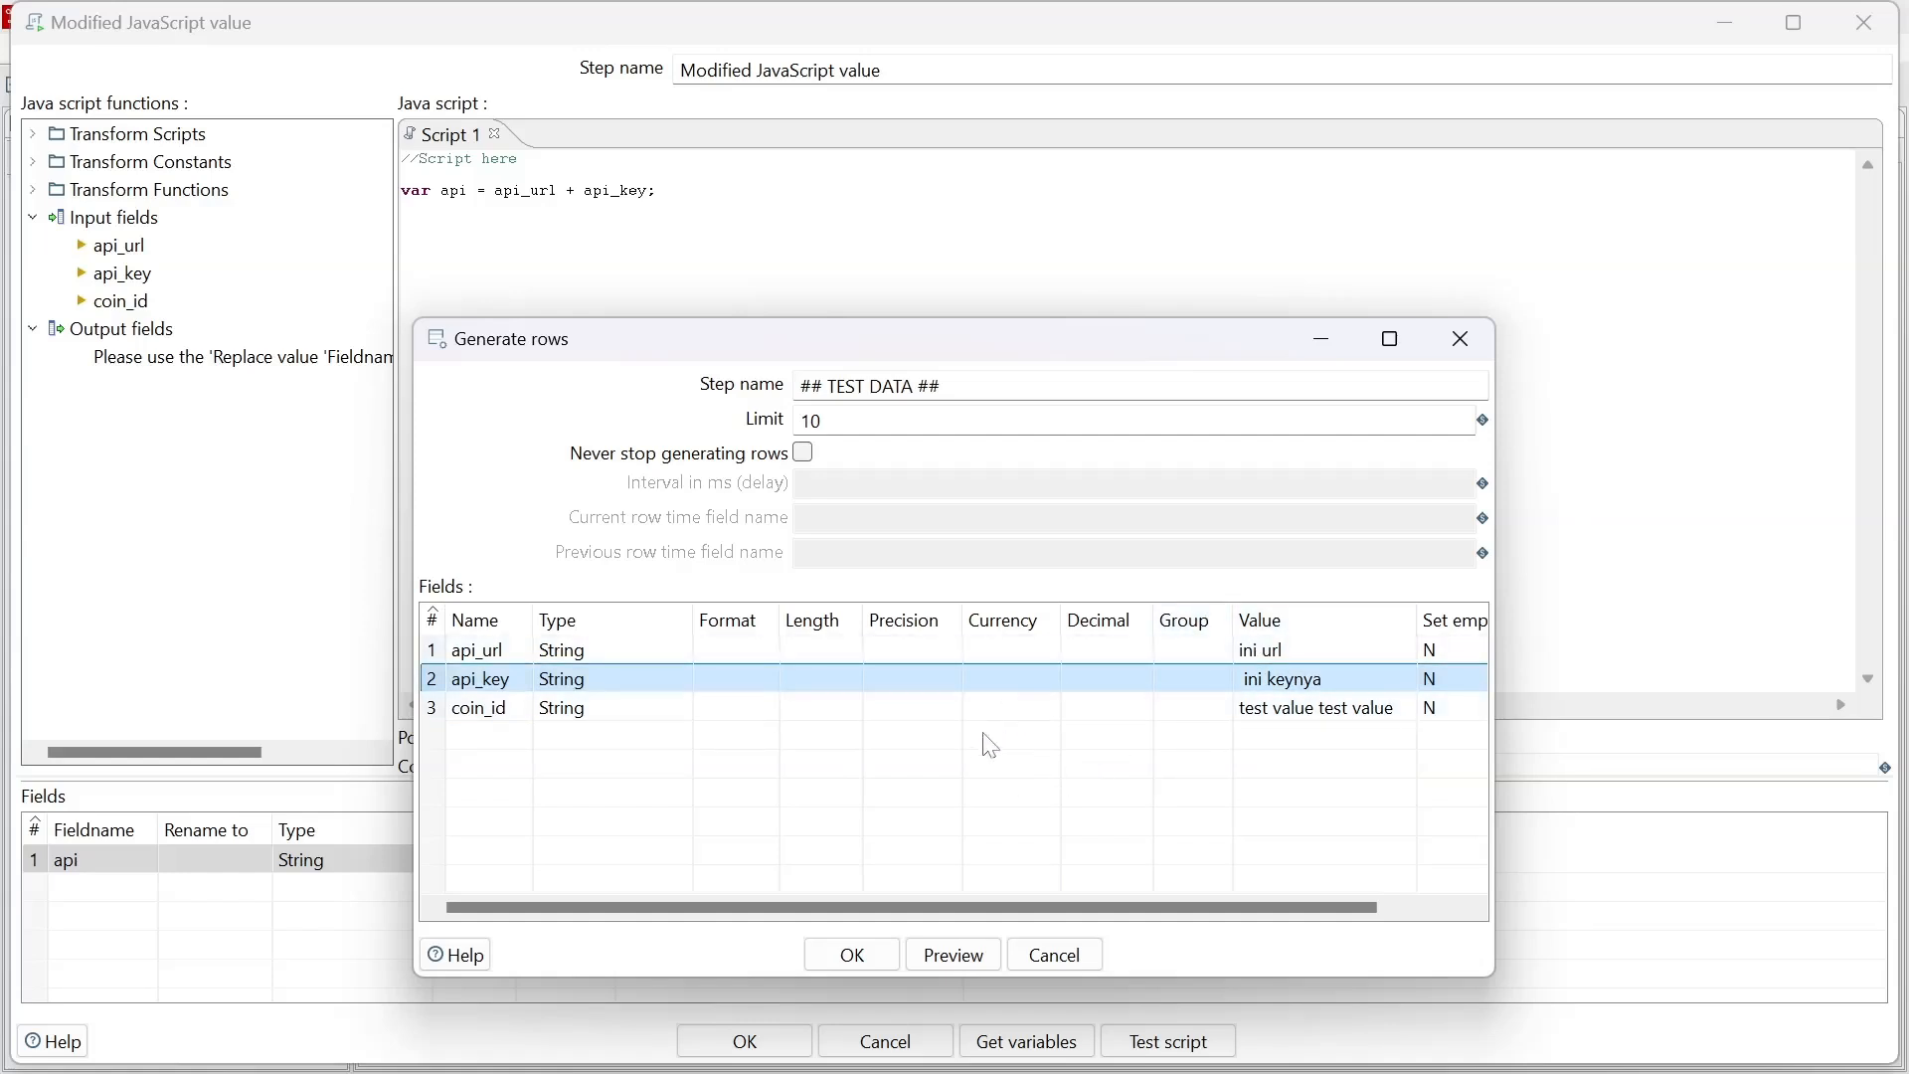
{"action": "left_click", "coordinate": [853, 956]}
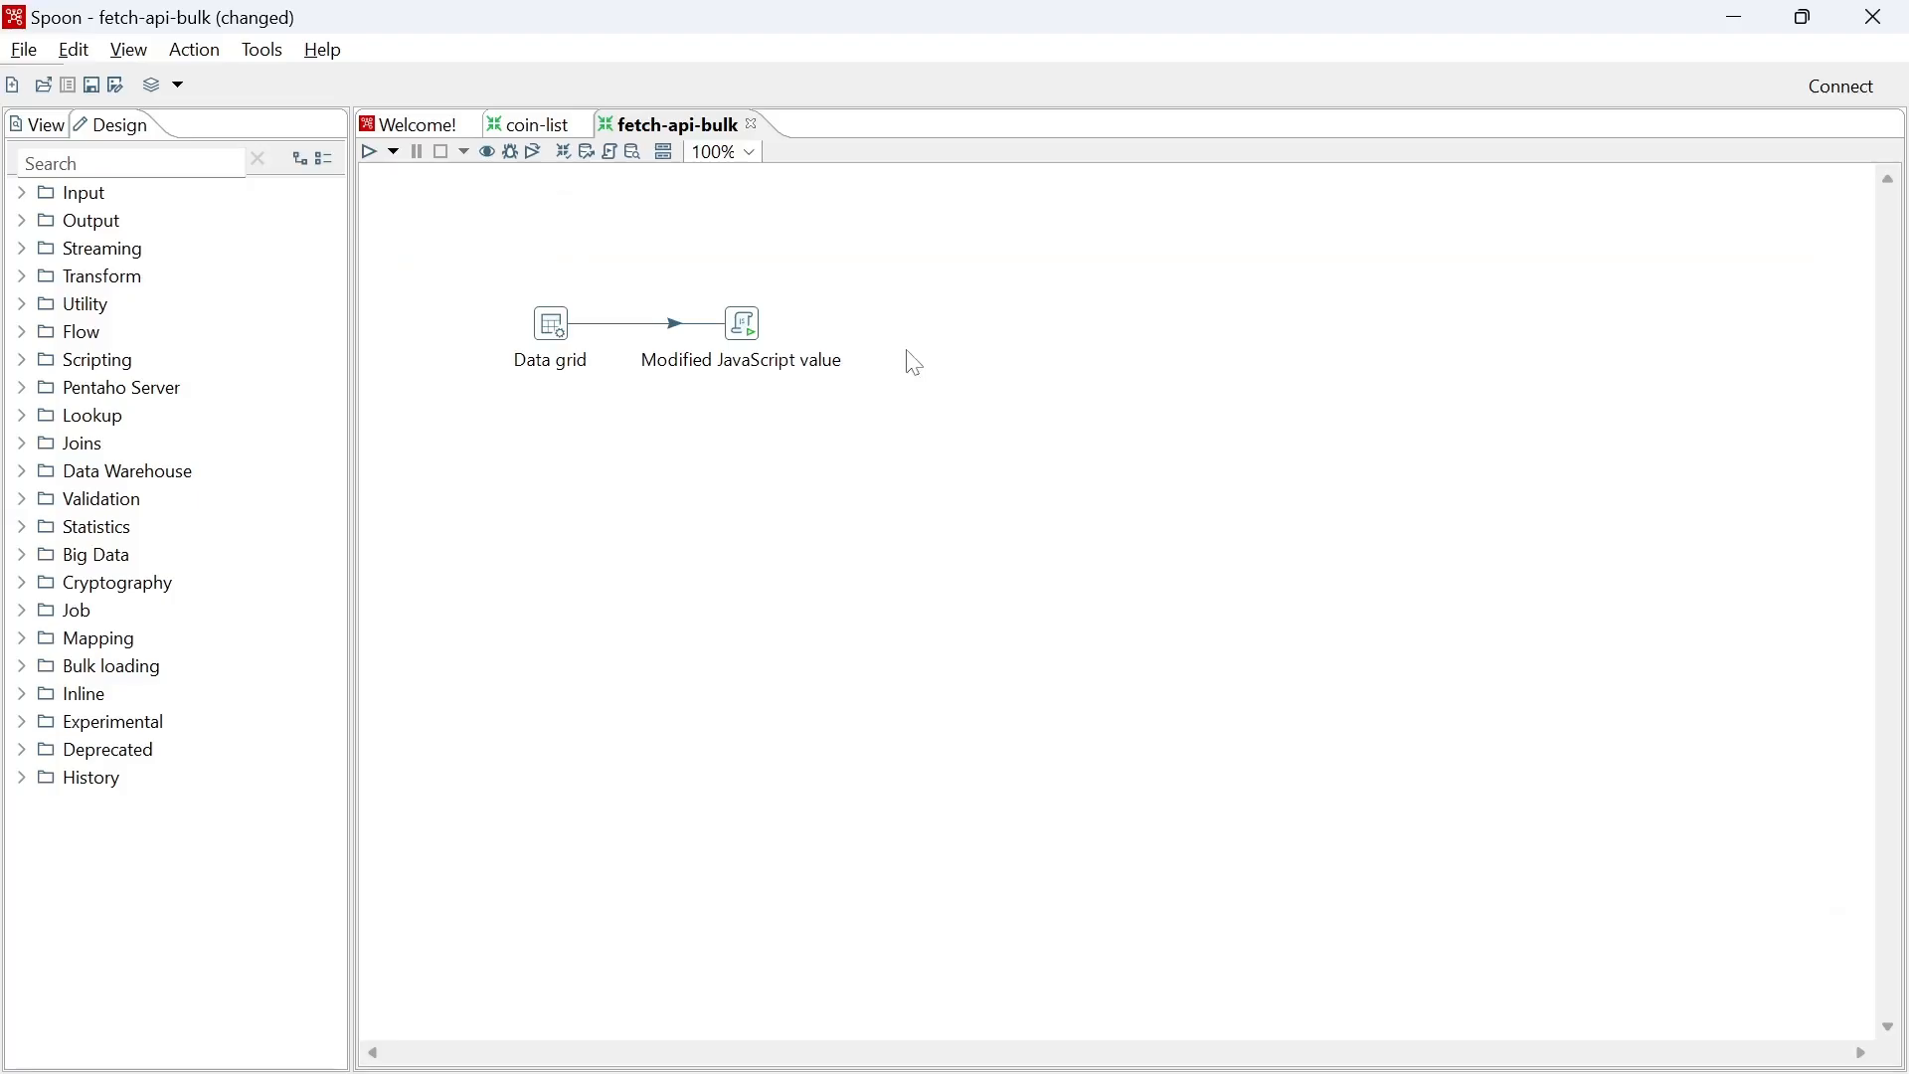
{"action": "key", "text": "ctrl+s"}
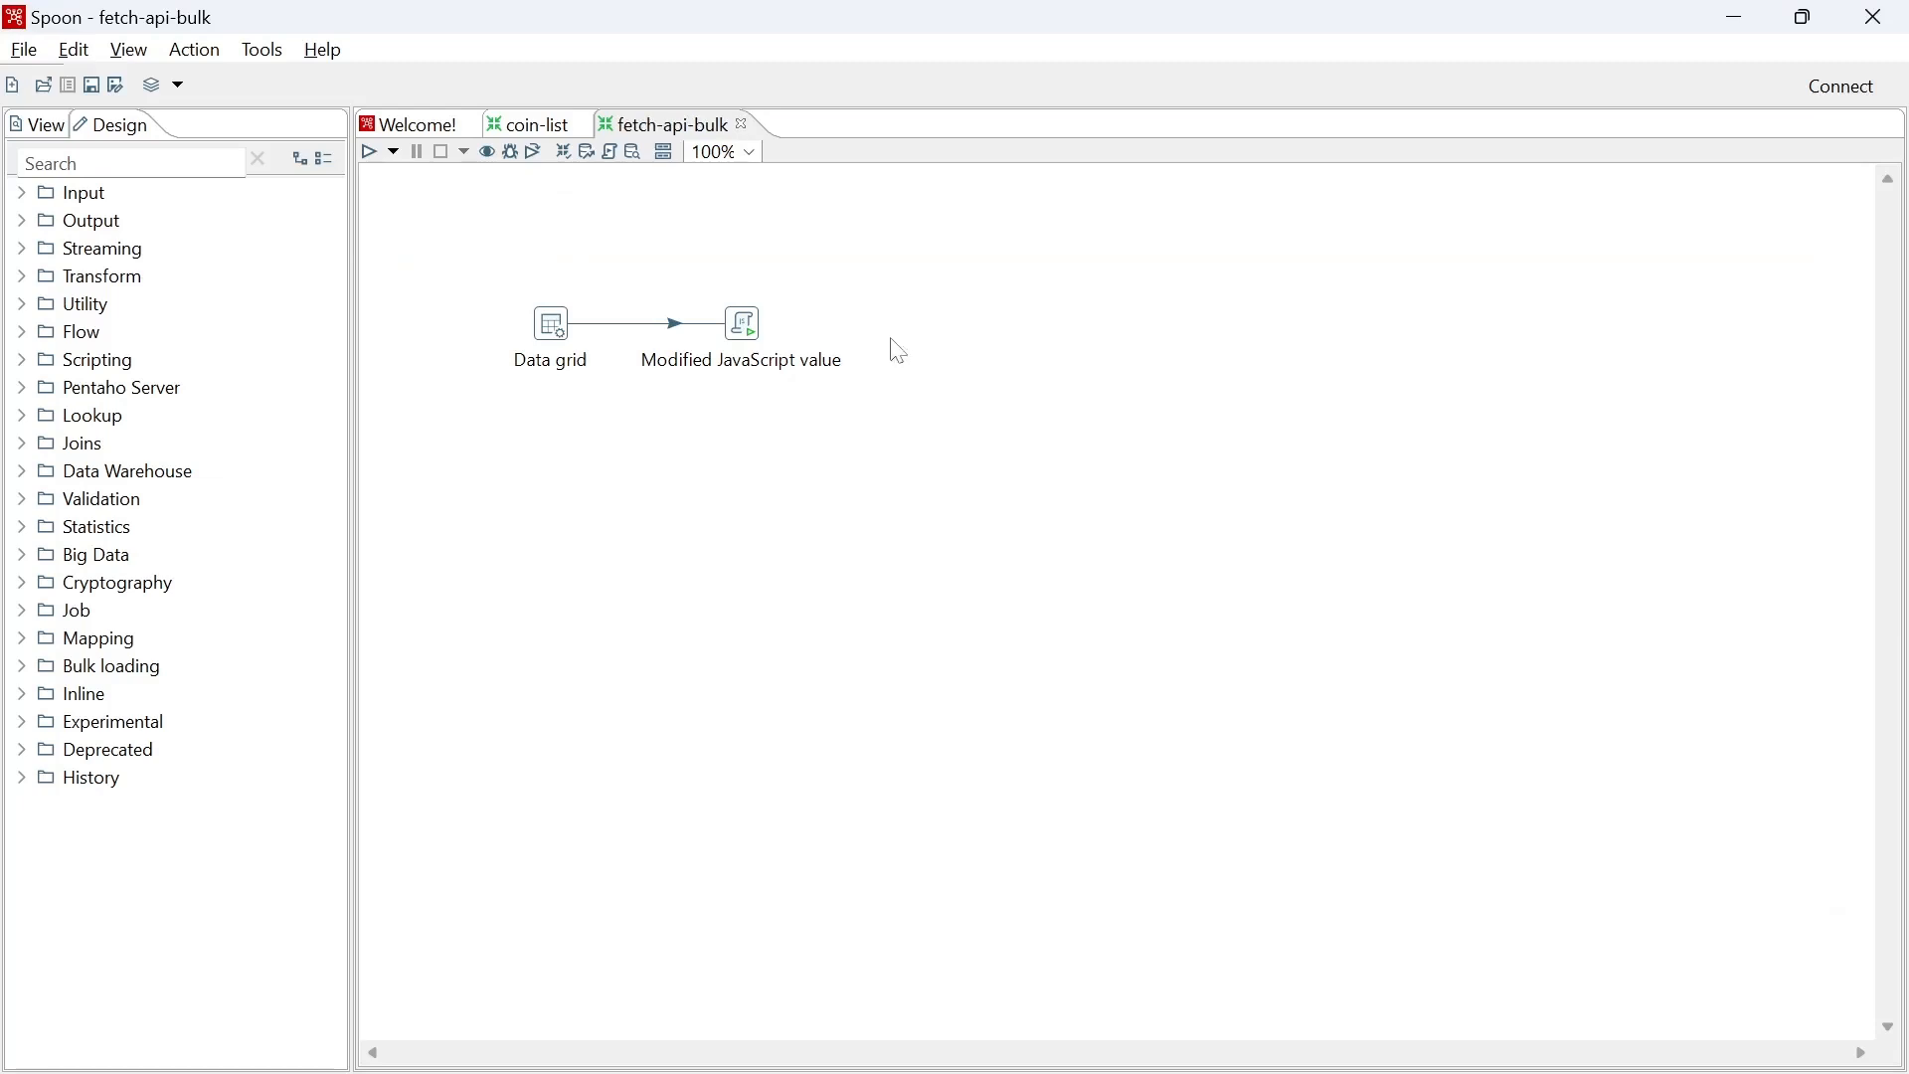
Add a REST client step after the Modified JavaScript value step and connect them using the main output of step.
{"action": "left_click", "coordinate": [130, 163]}
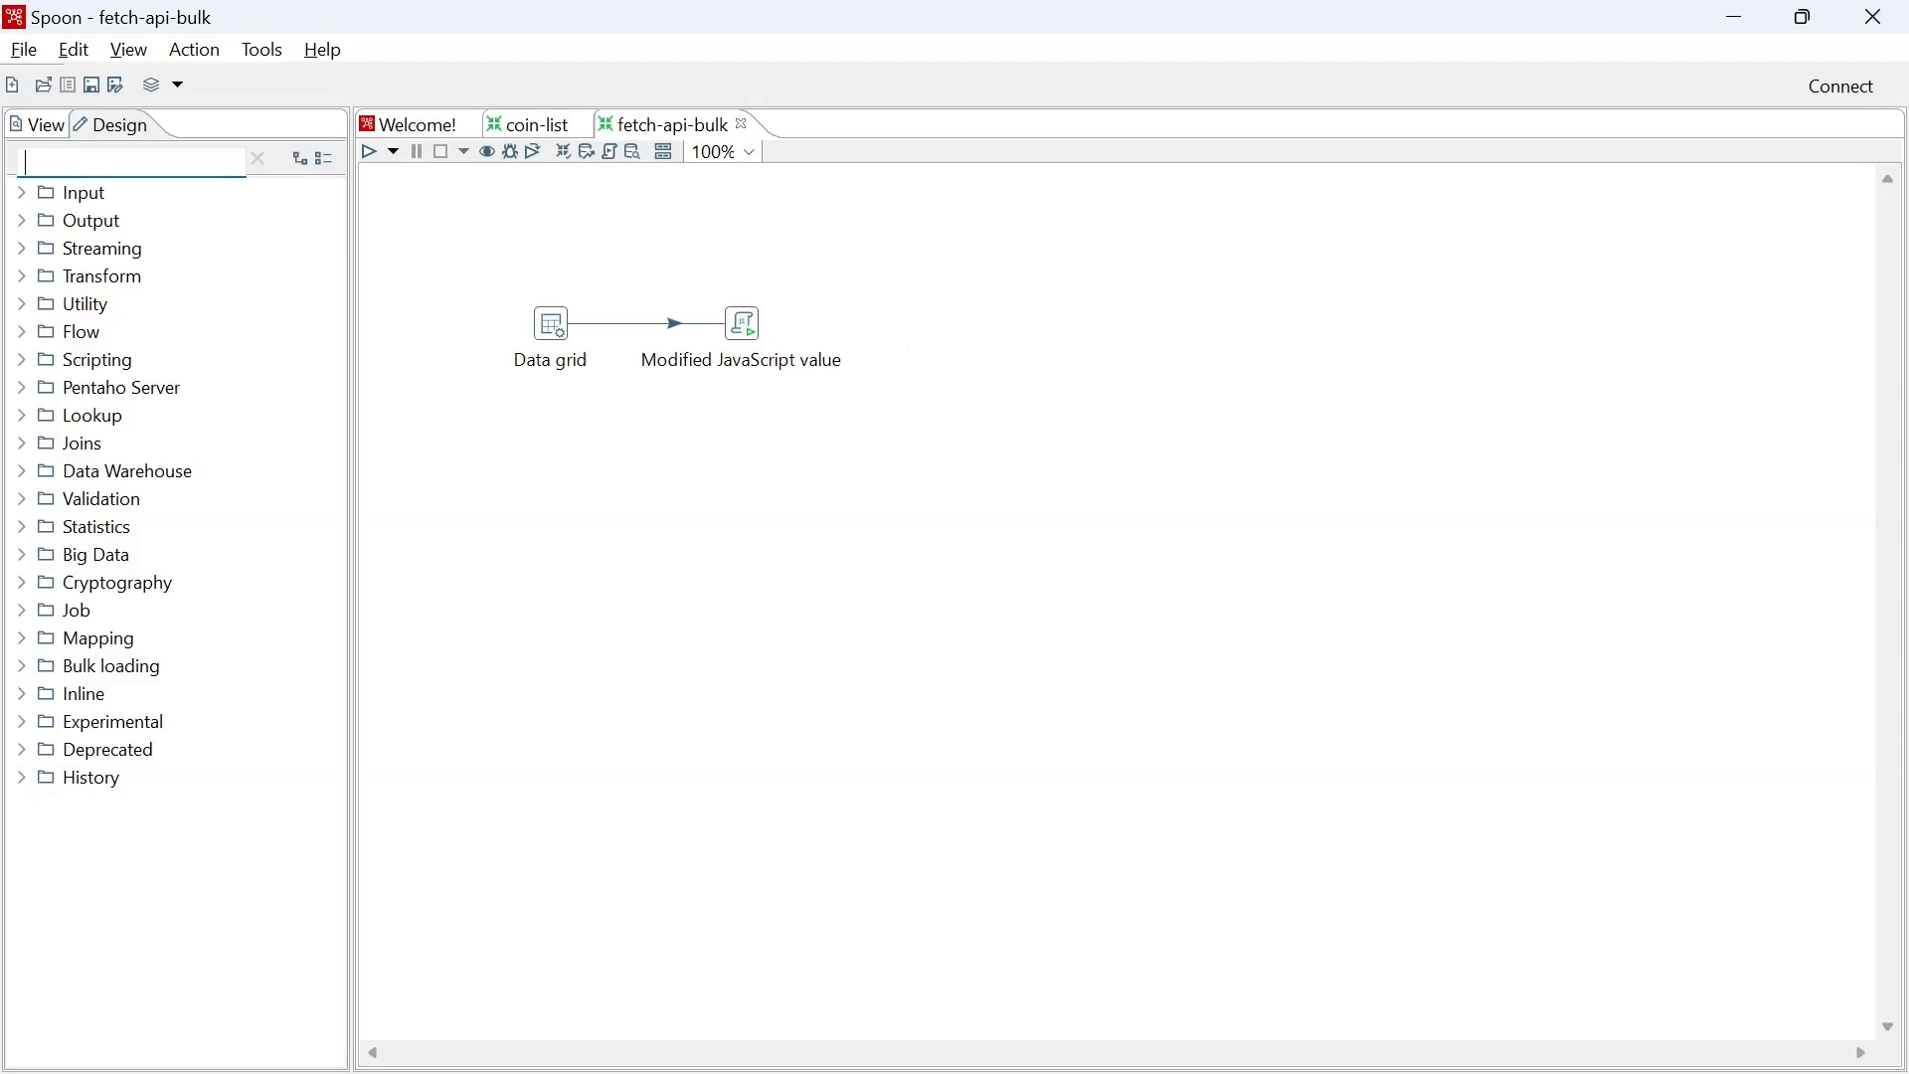
{"action": "type", "text": "re"}
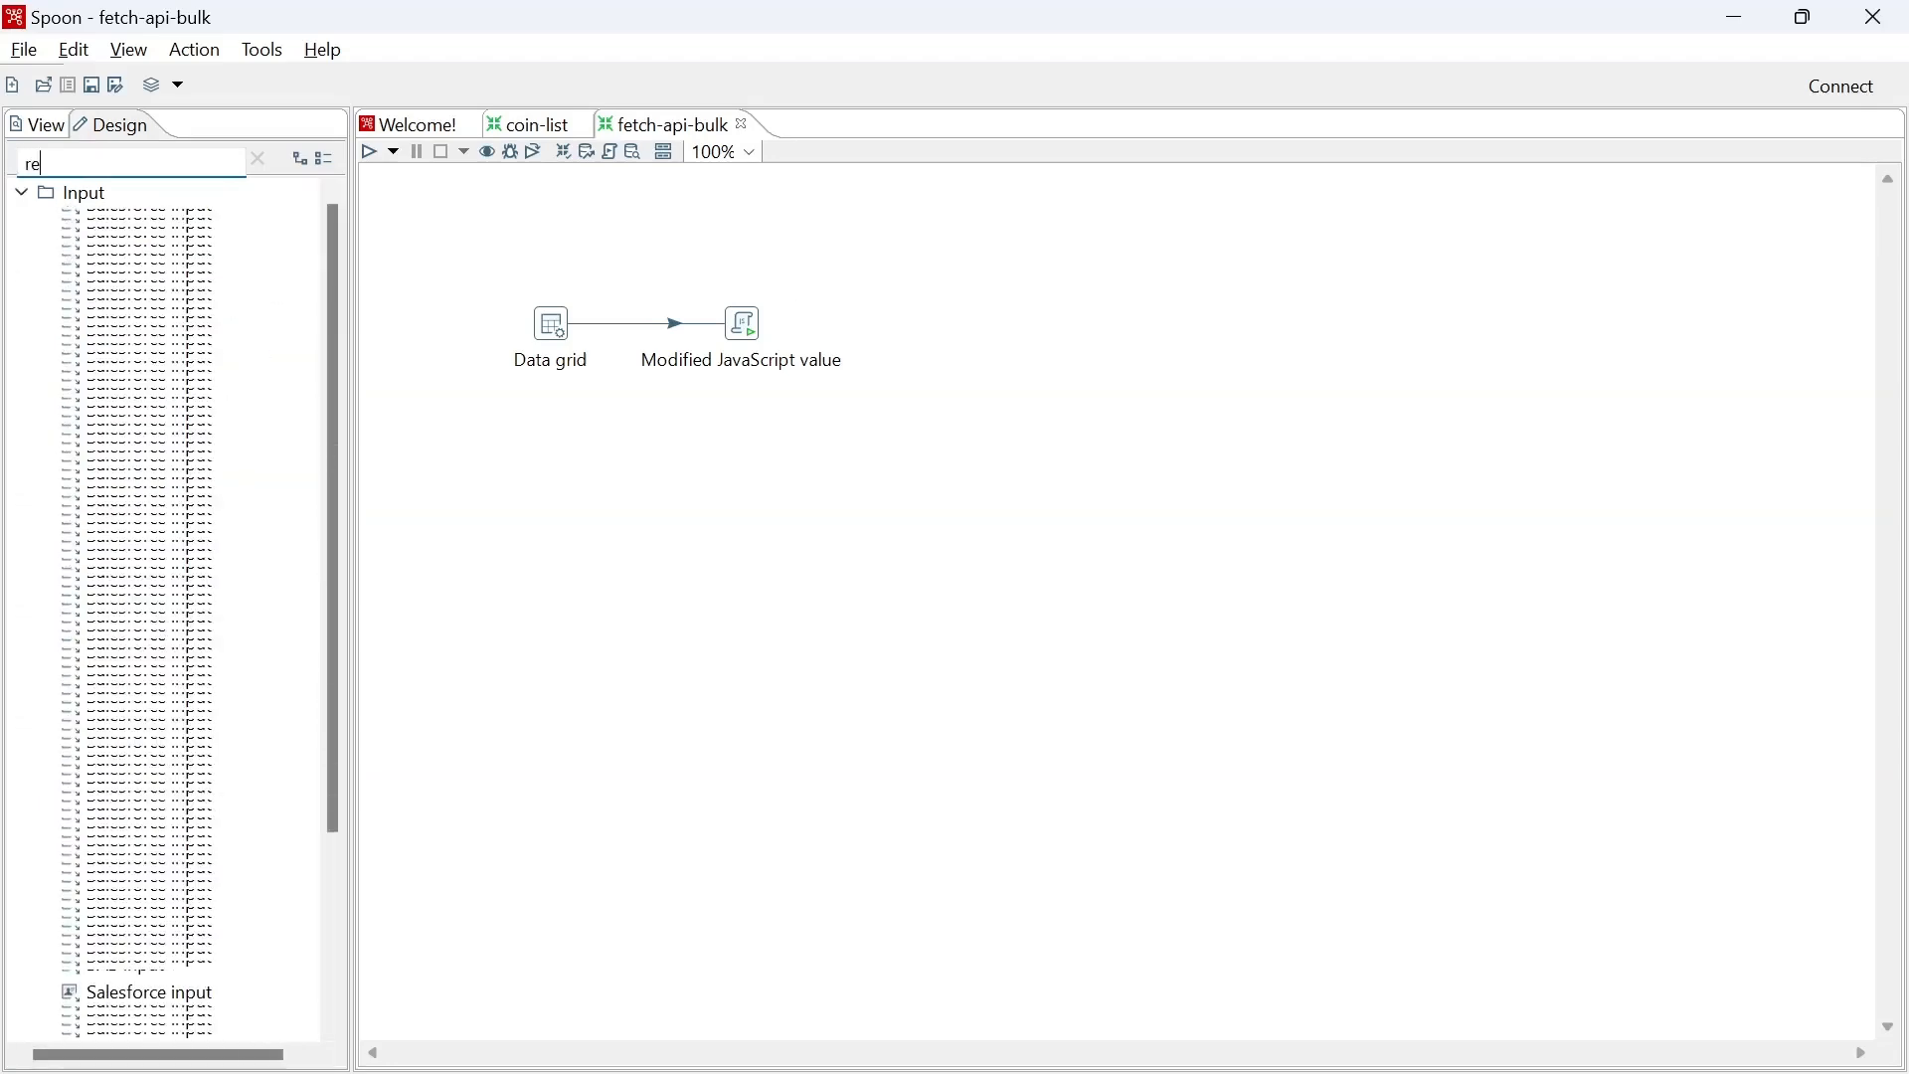
{"action": "type", "text": "s"}
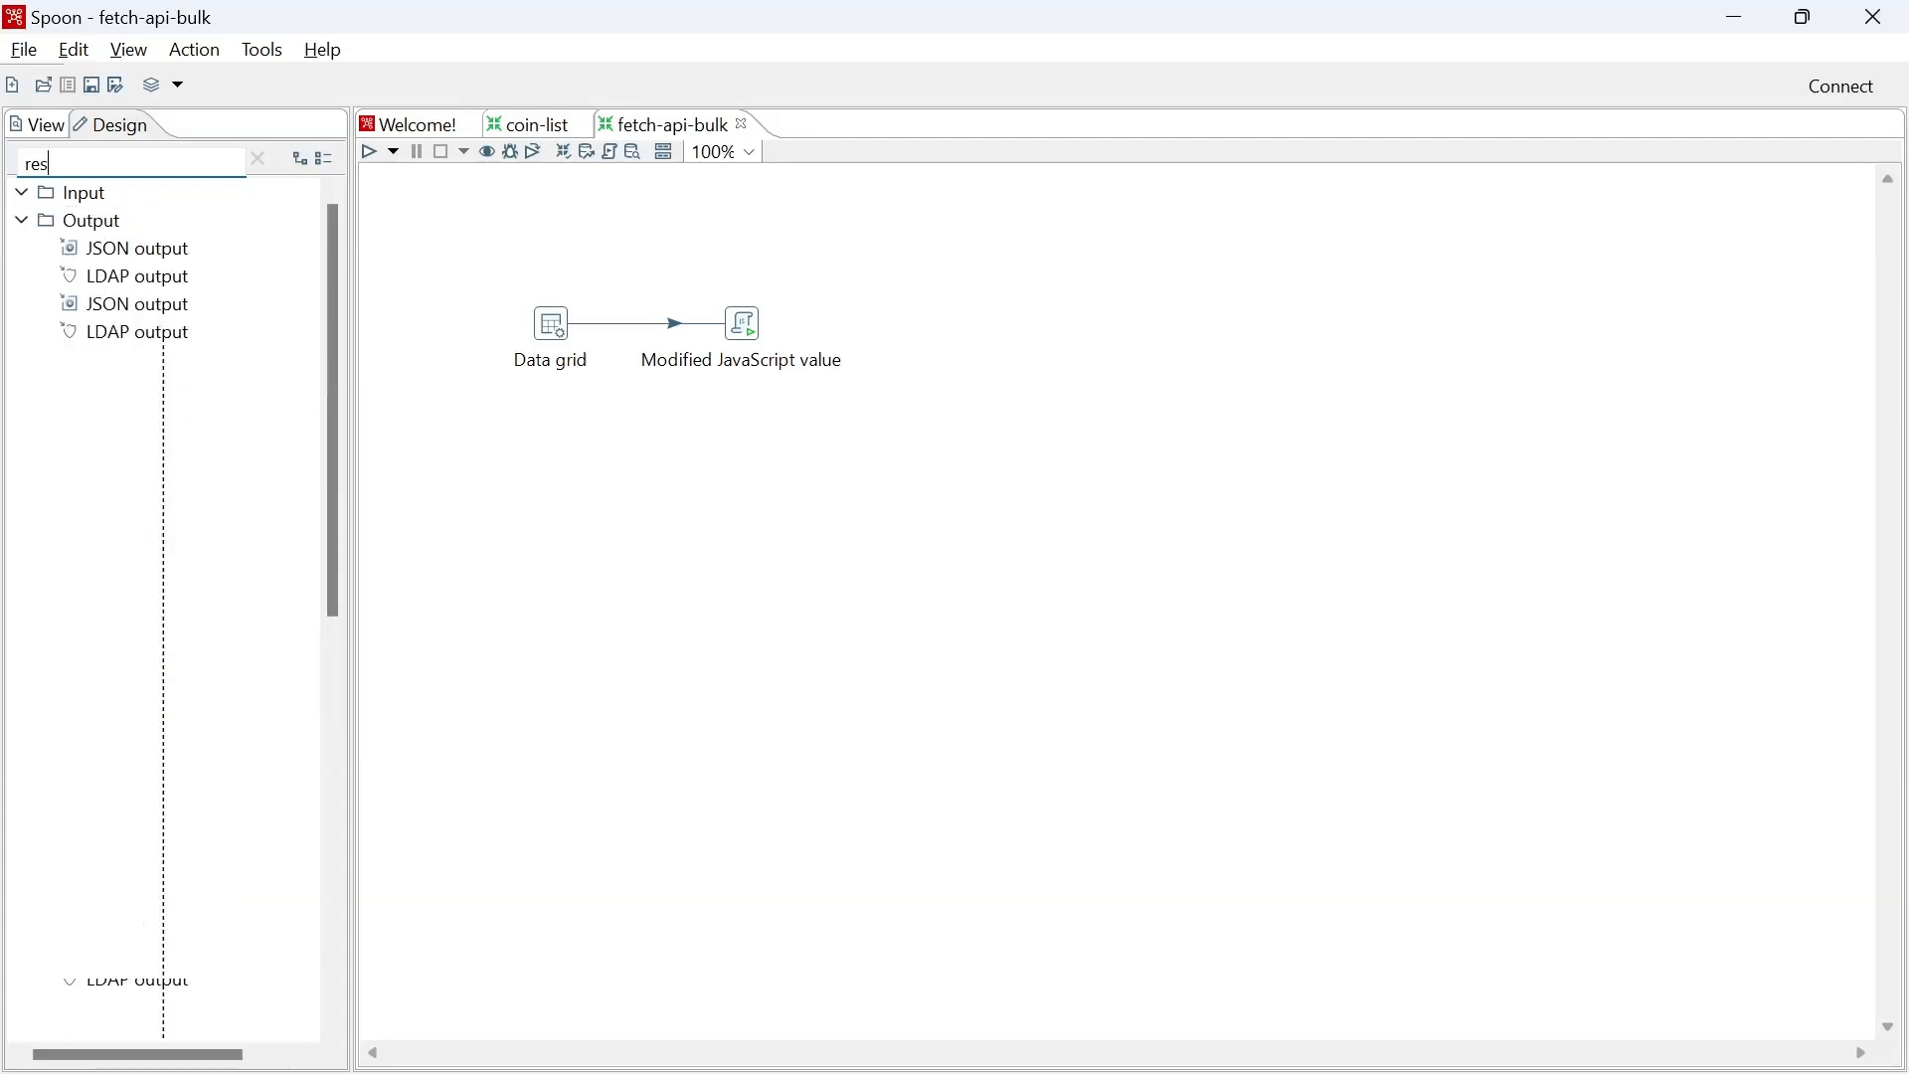
{"action": "type", "text": "t"}
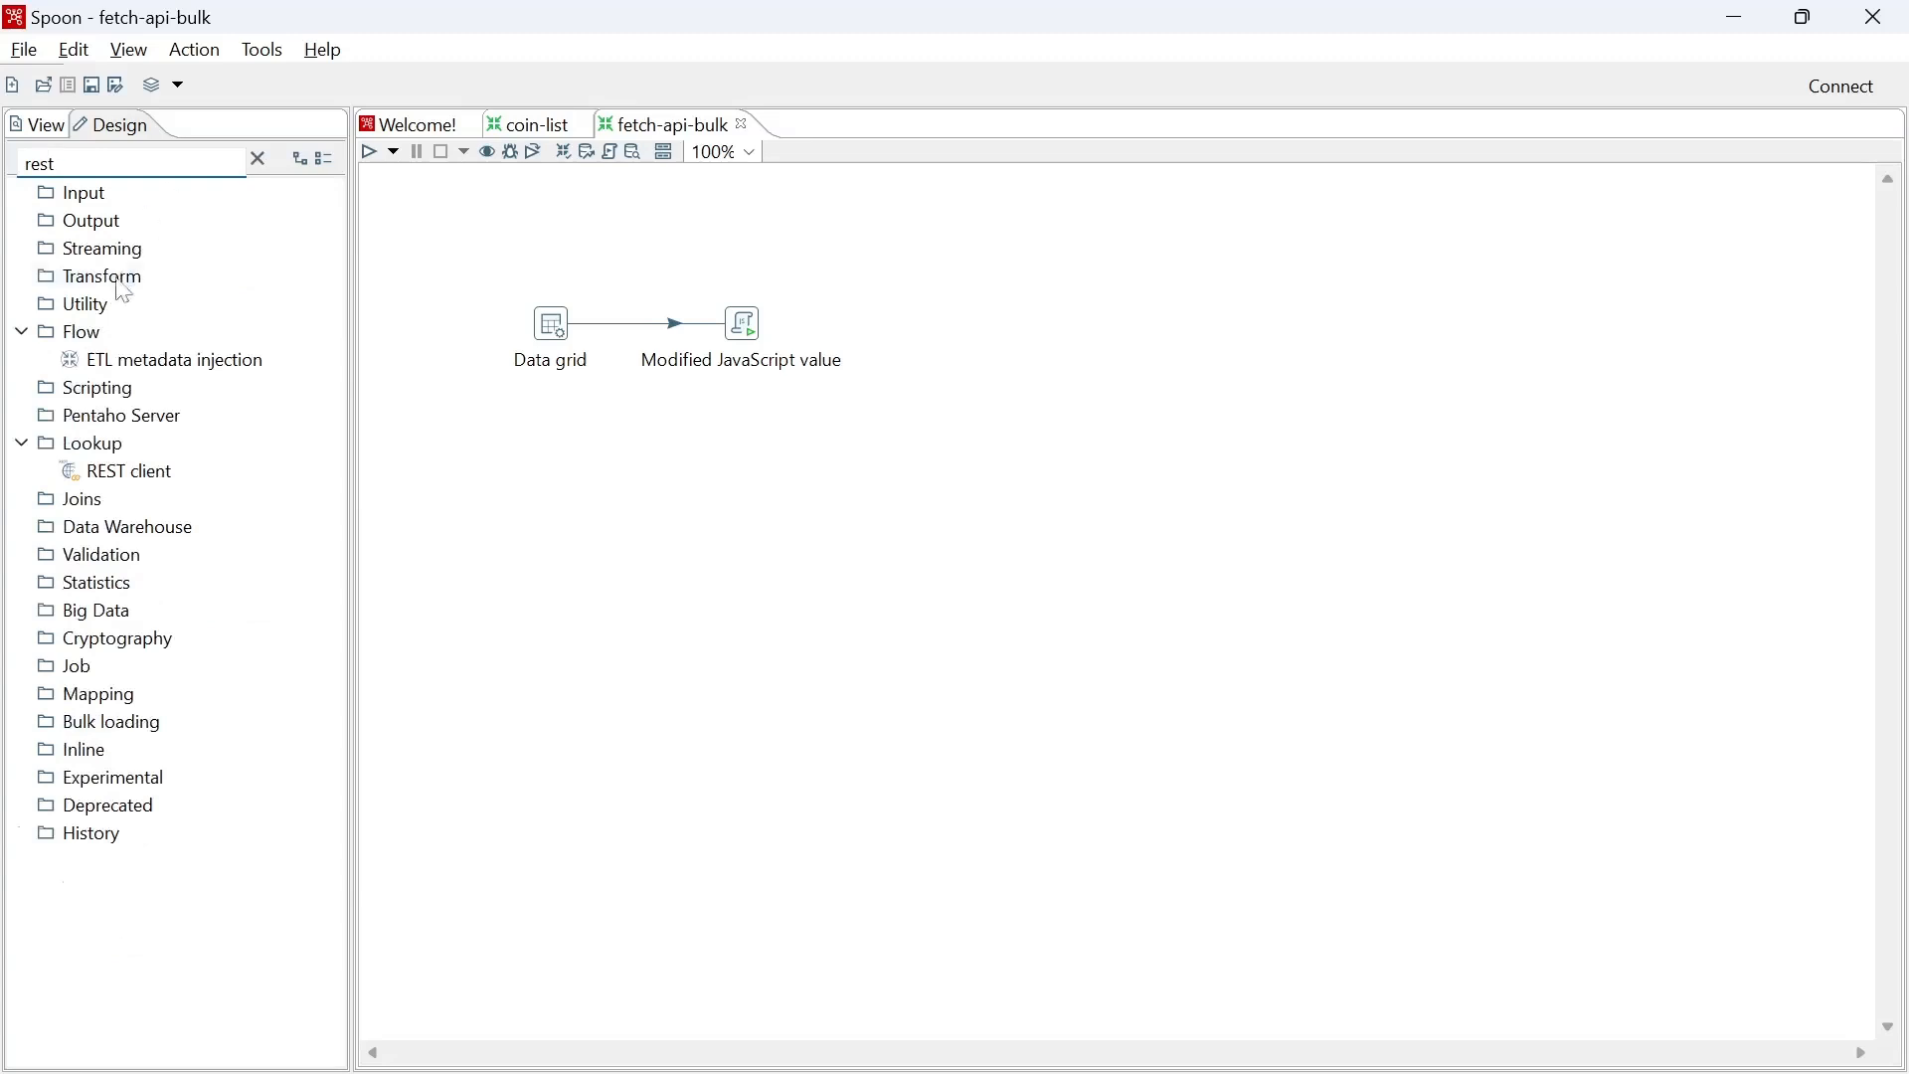
{"action": "left_click_drag", "start_coordinate": [117, 471], "coordinate": [984, 354]}
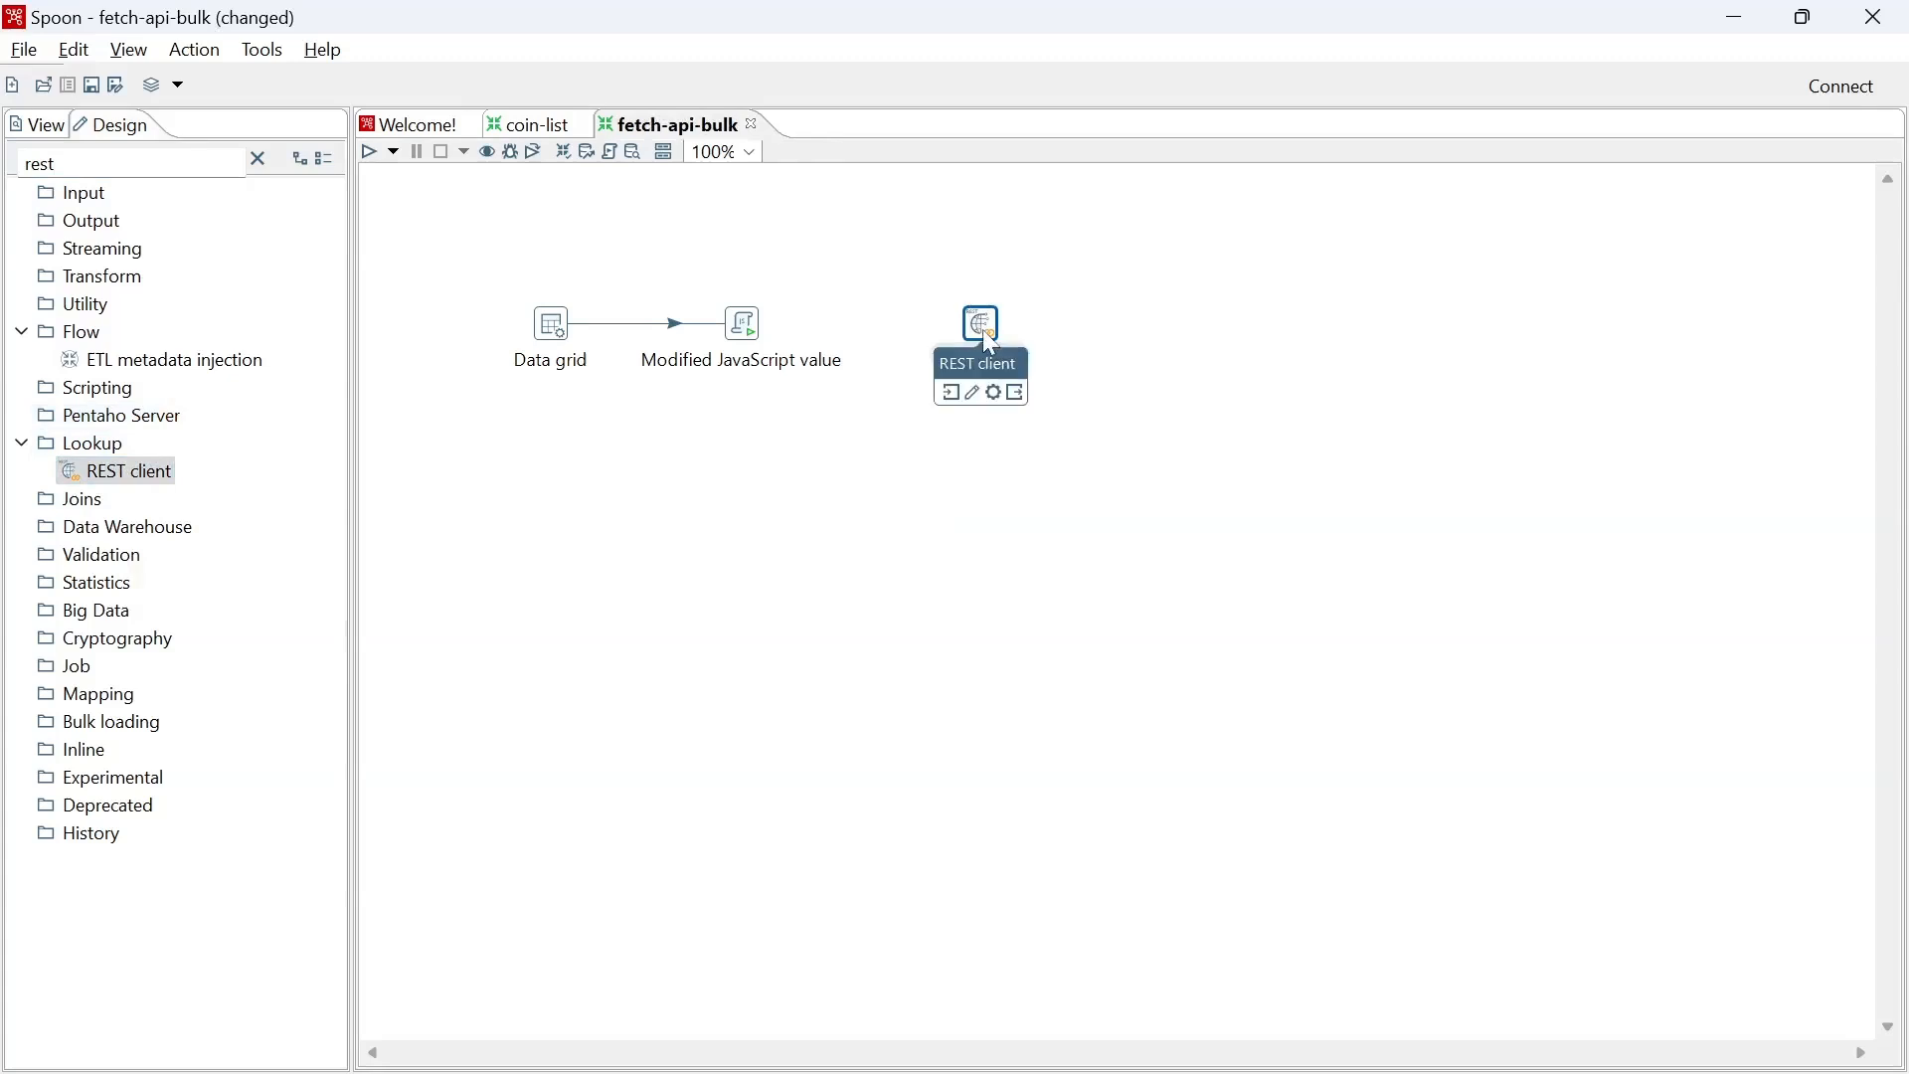
{"action": "mouse_move", "coordinate": [752, 341]}
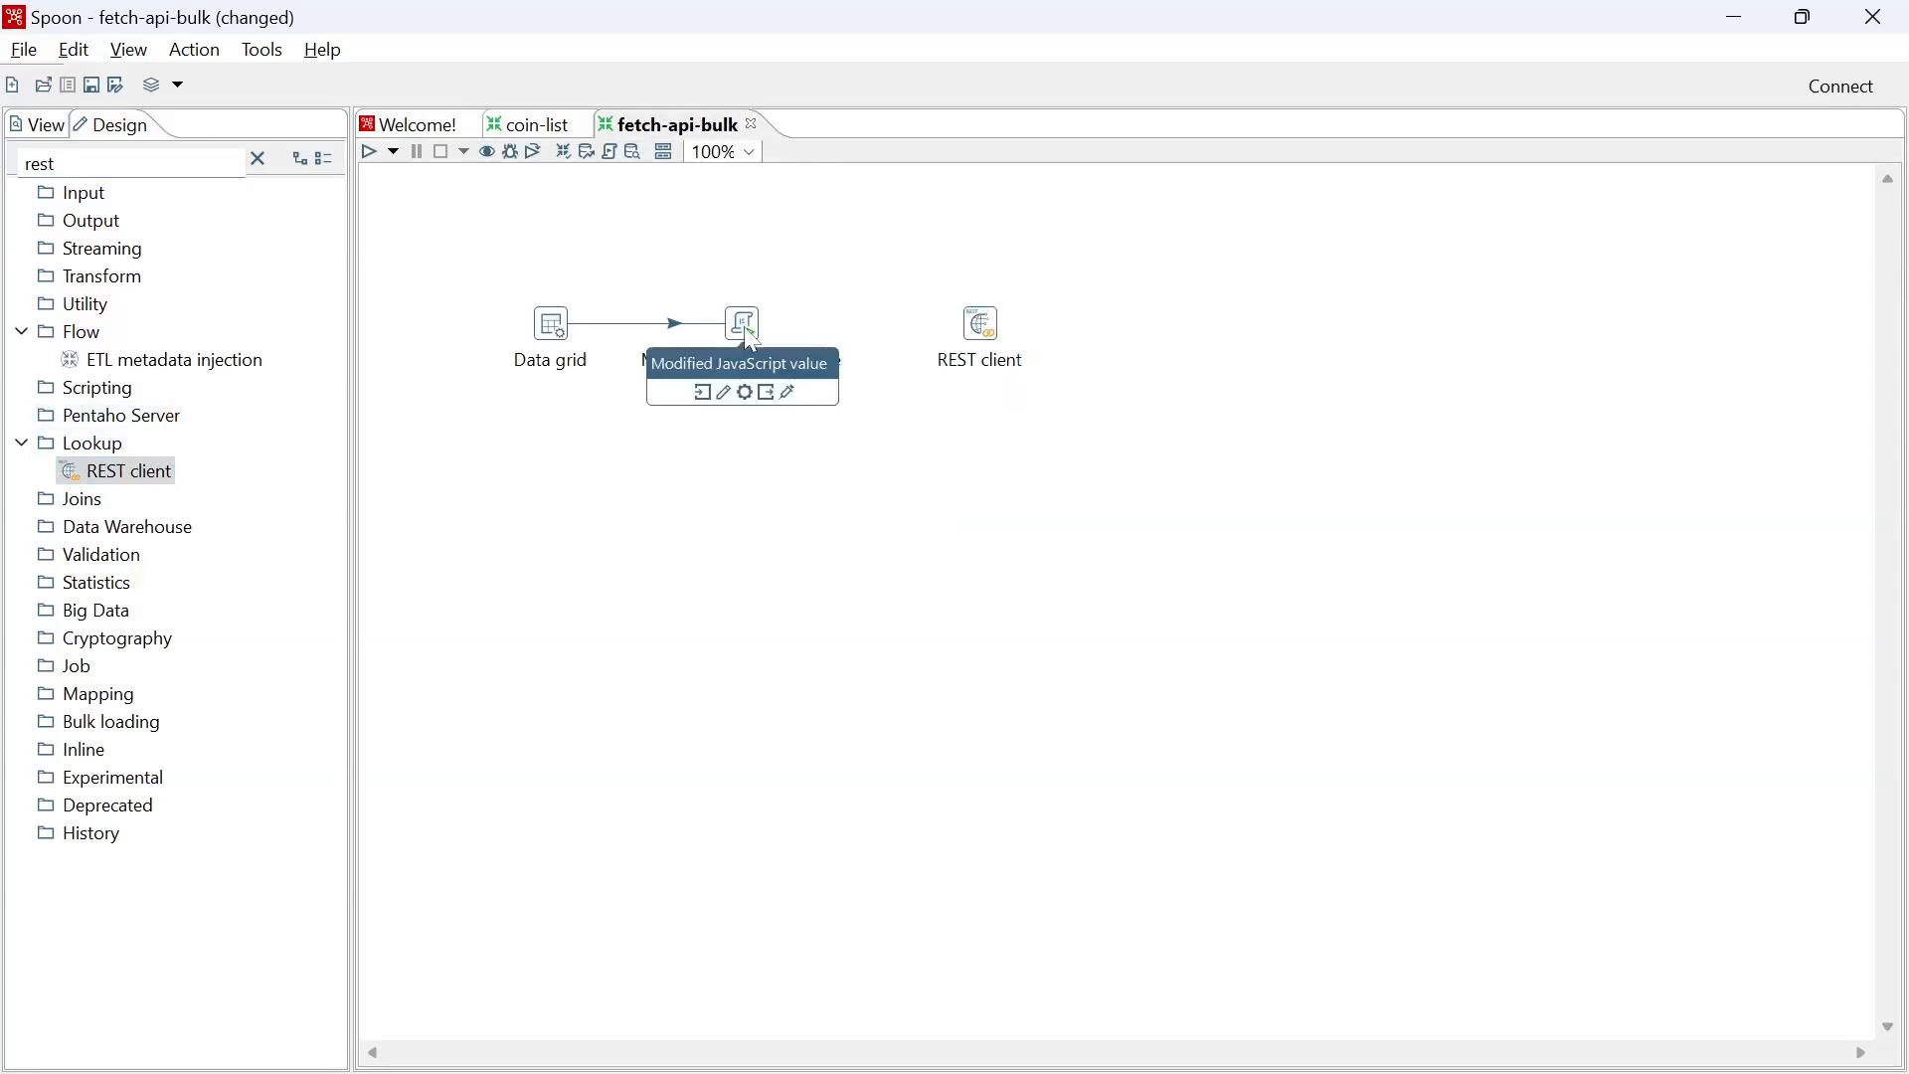
{"action": "left_click_drag", "start_coordinate": [761, 388], "coordinate": [992, 331]}
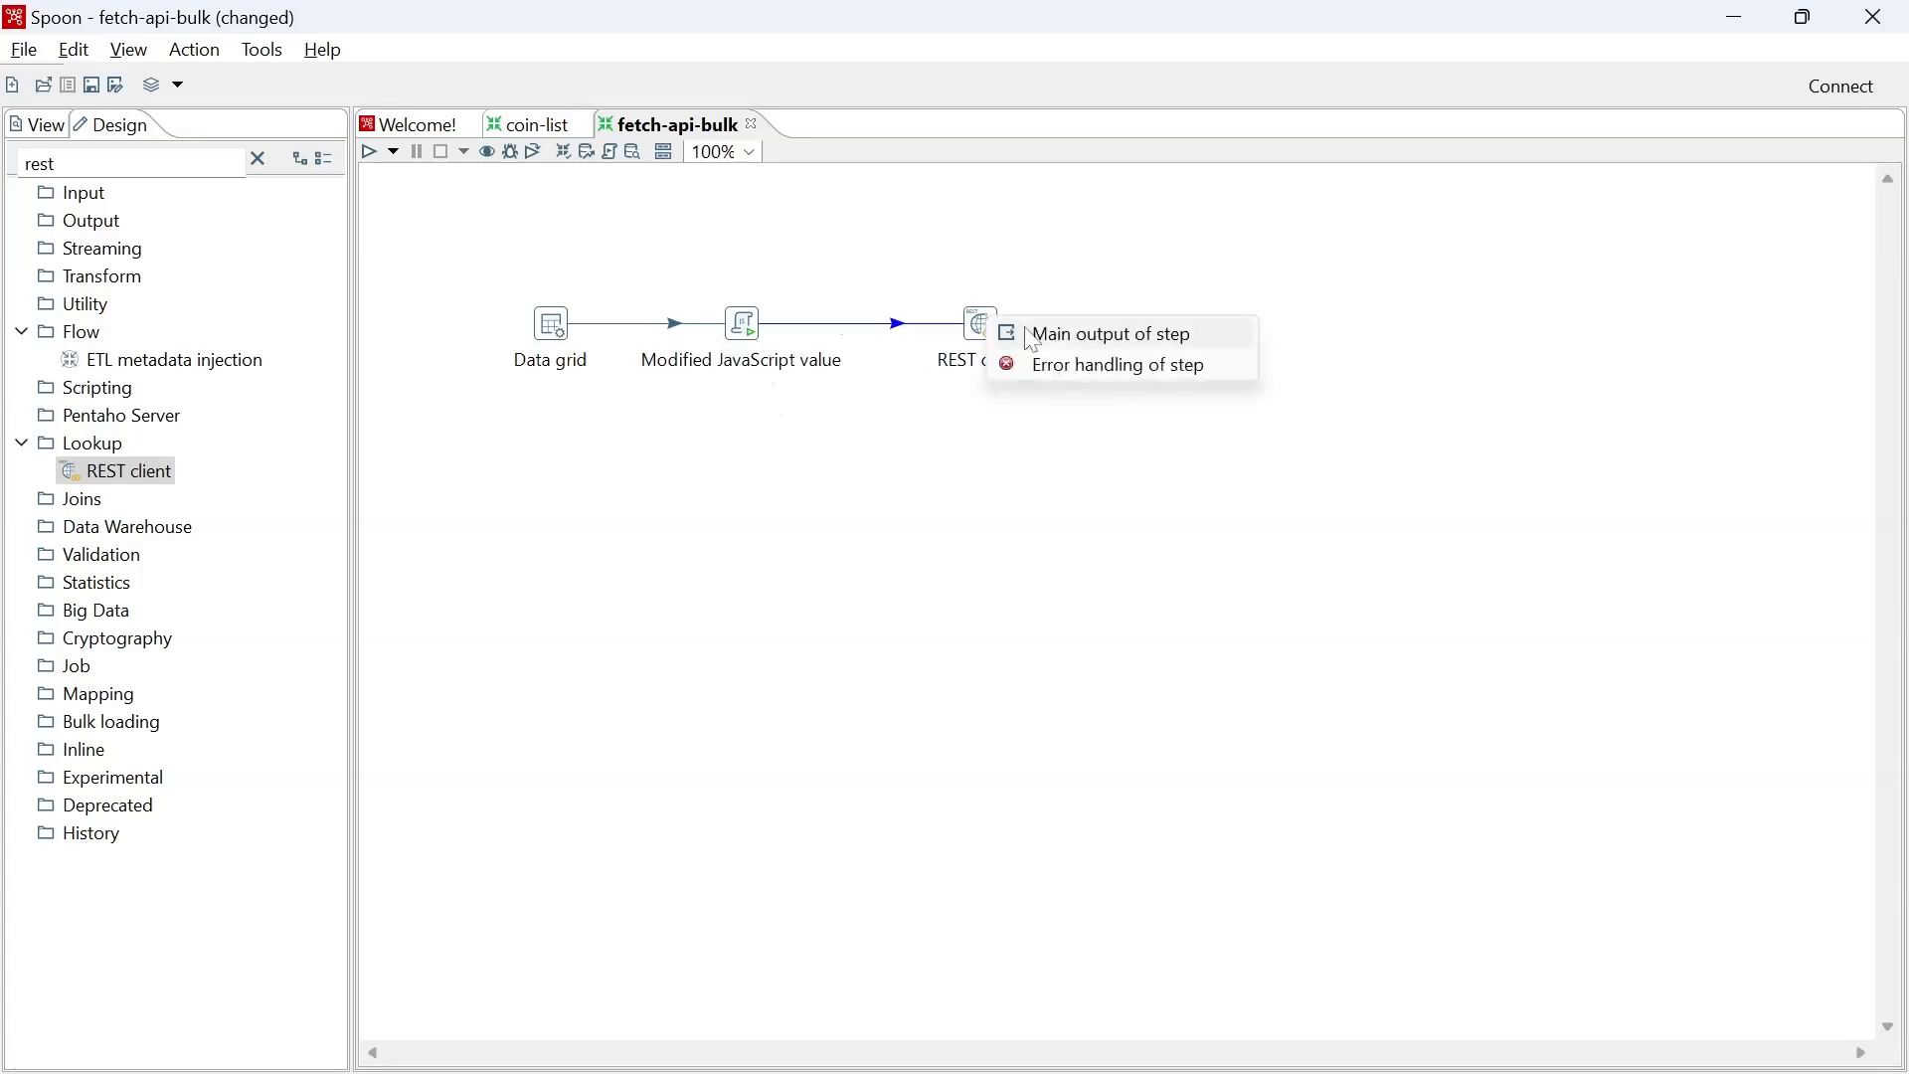
{"action": "left_click", "coordinate": [1024, 335]}
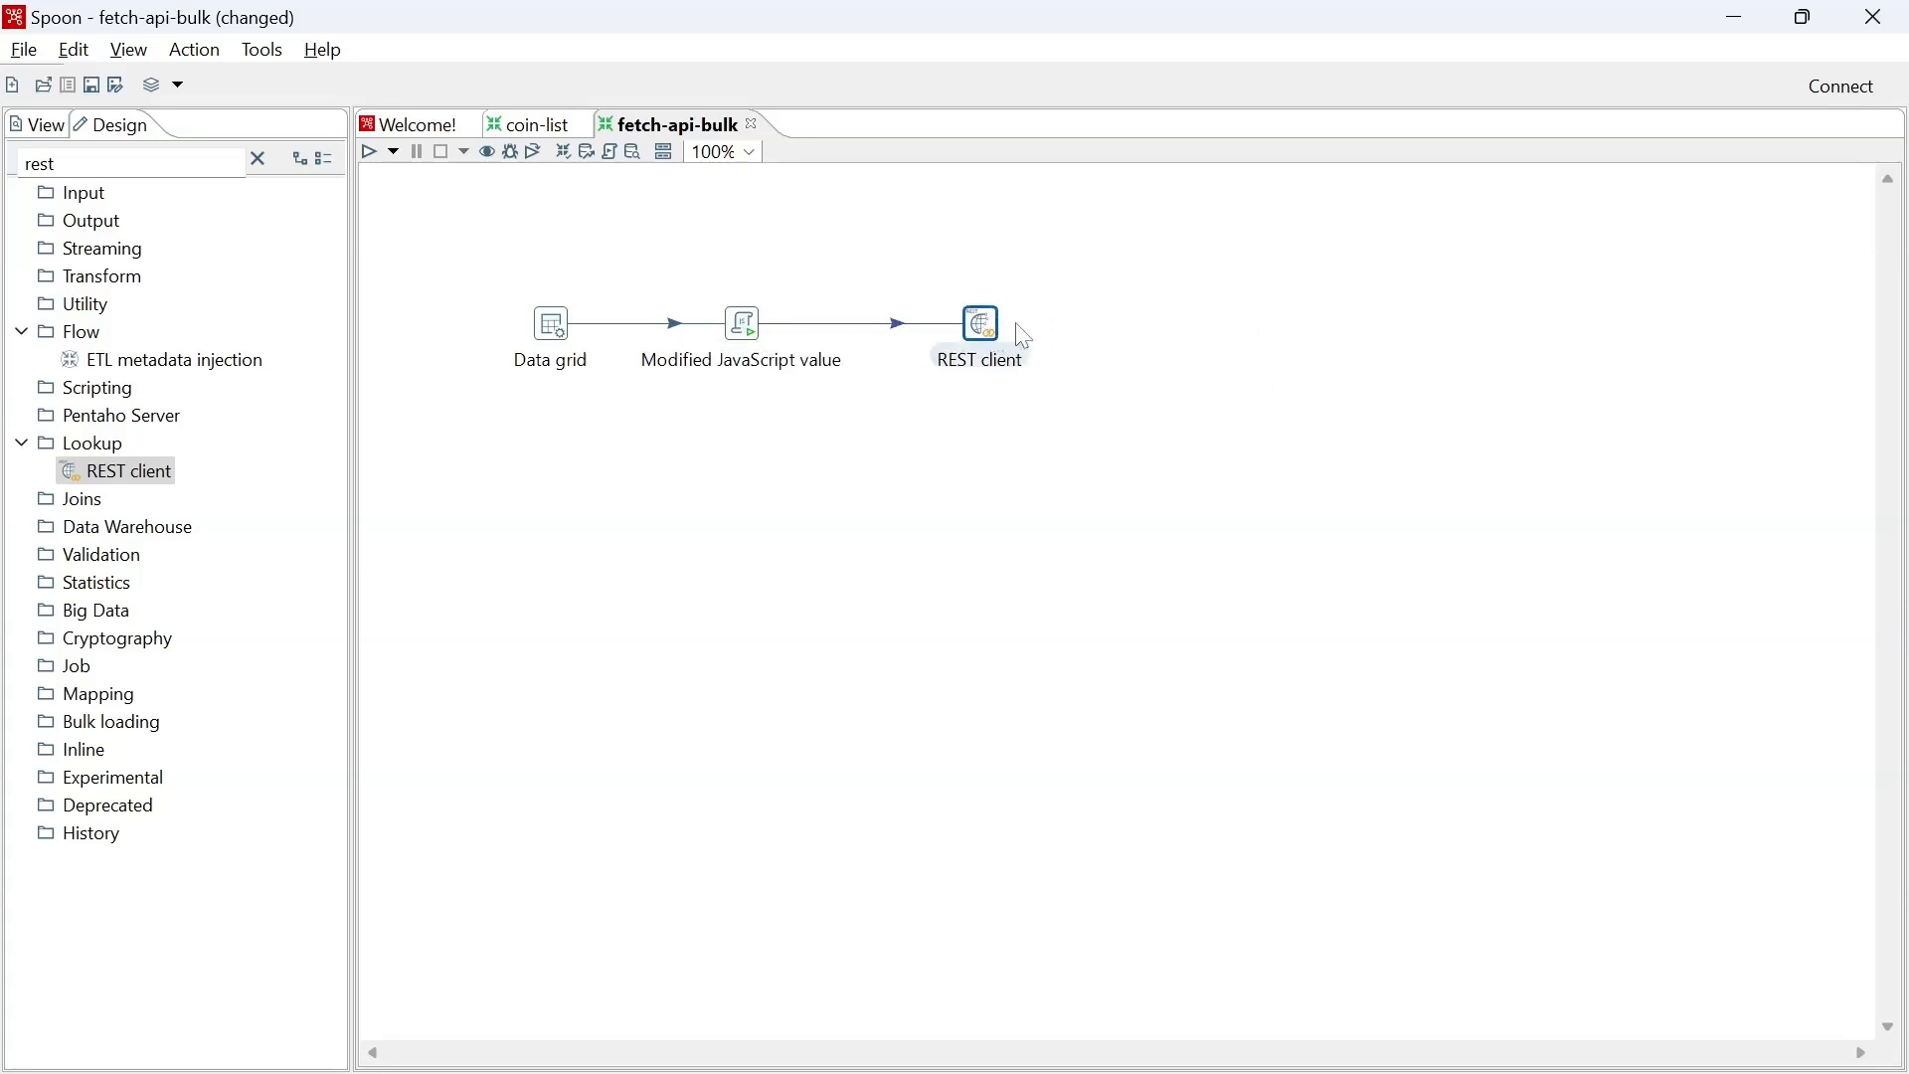
Configure the REST client to accept its URL from the api field, review its remaining settings and accept the configuration.
{"action": "double_click", "coordinate": [992, 340]}
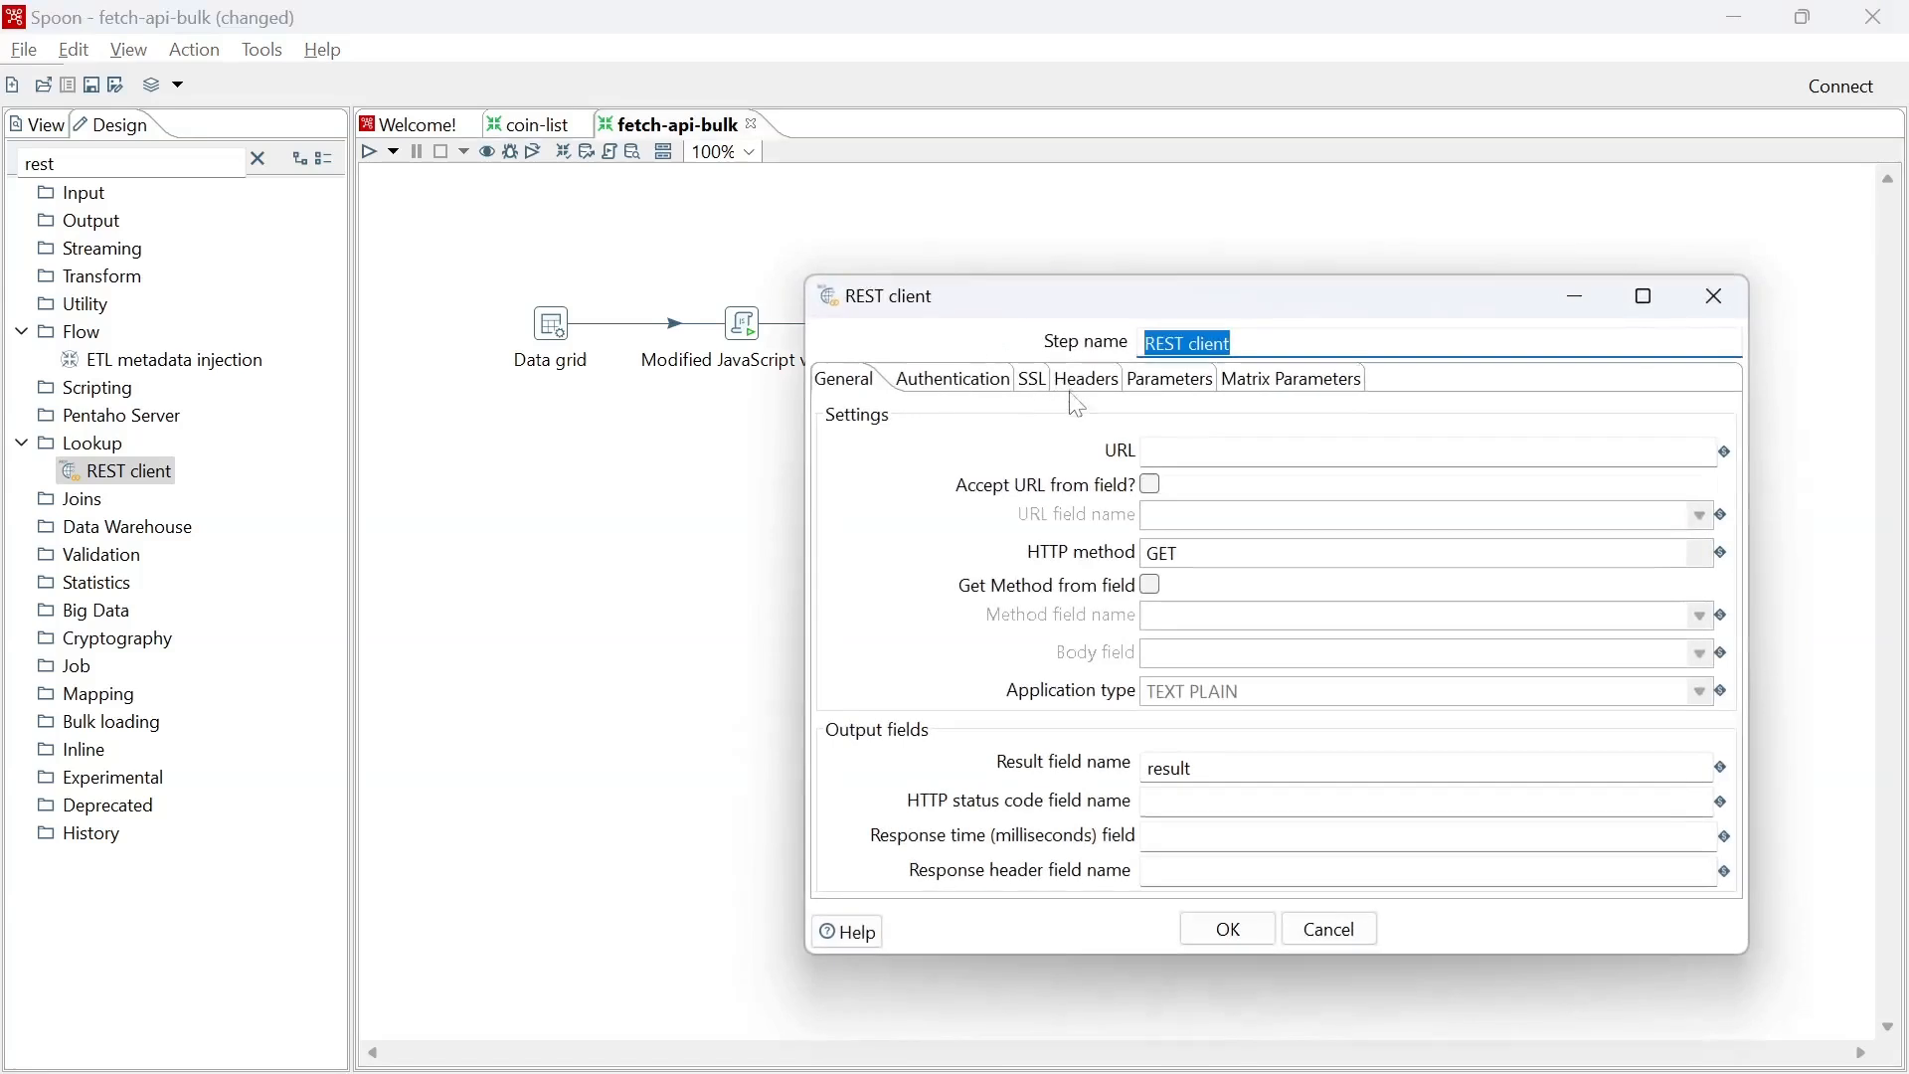
{"action": "left_click", "coordinate": [1151, 484]}
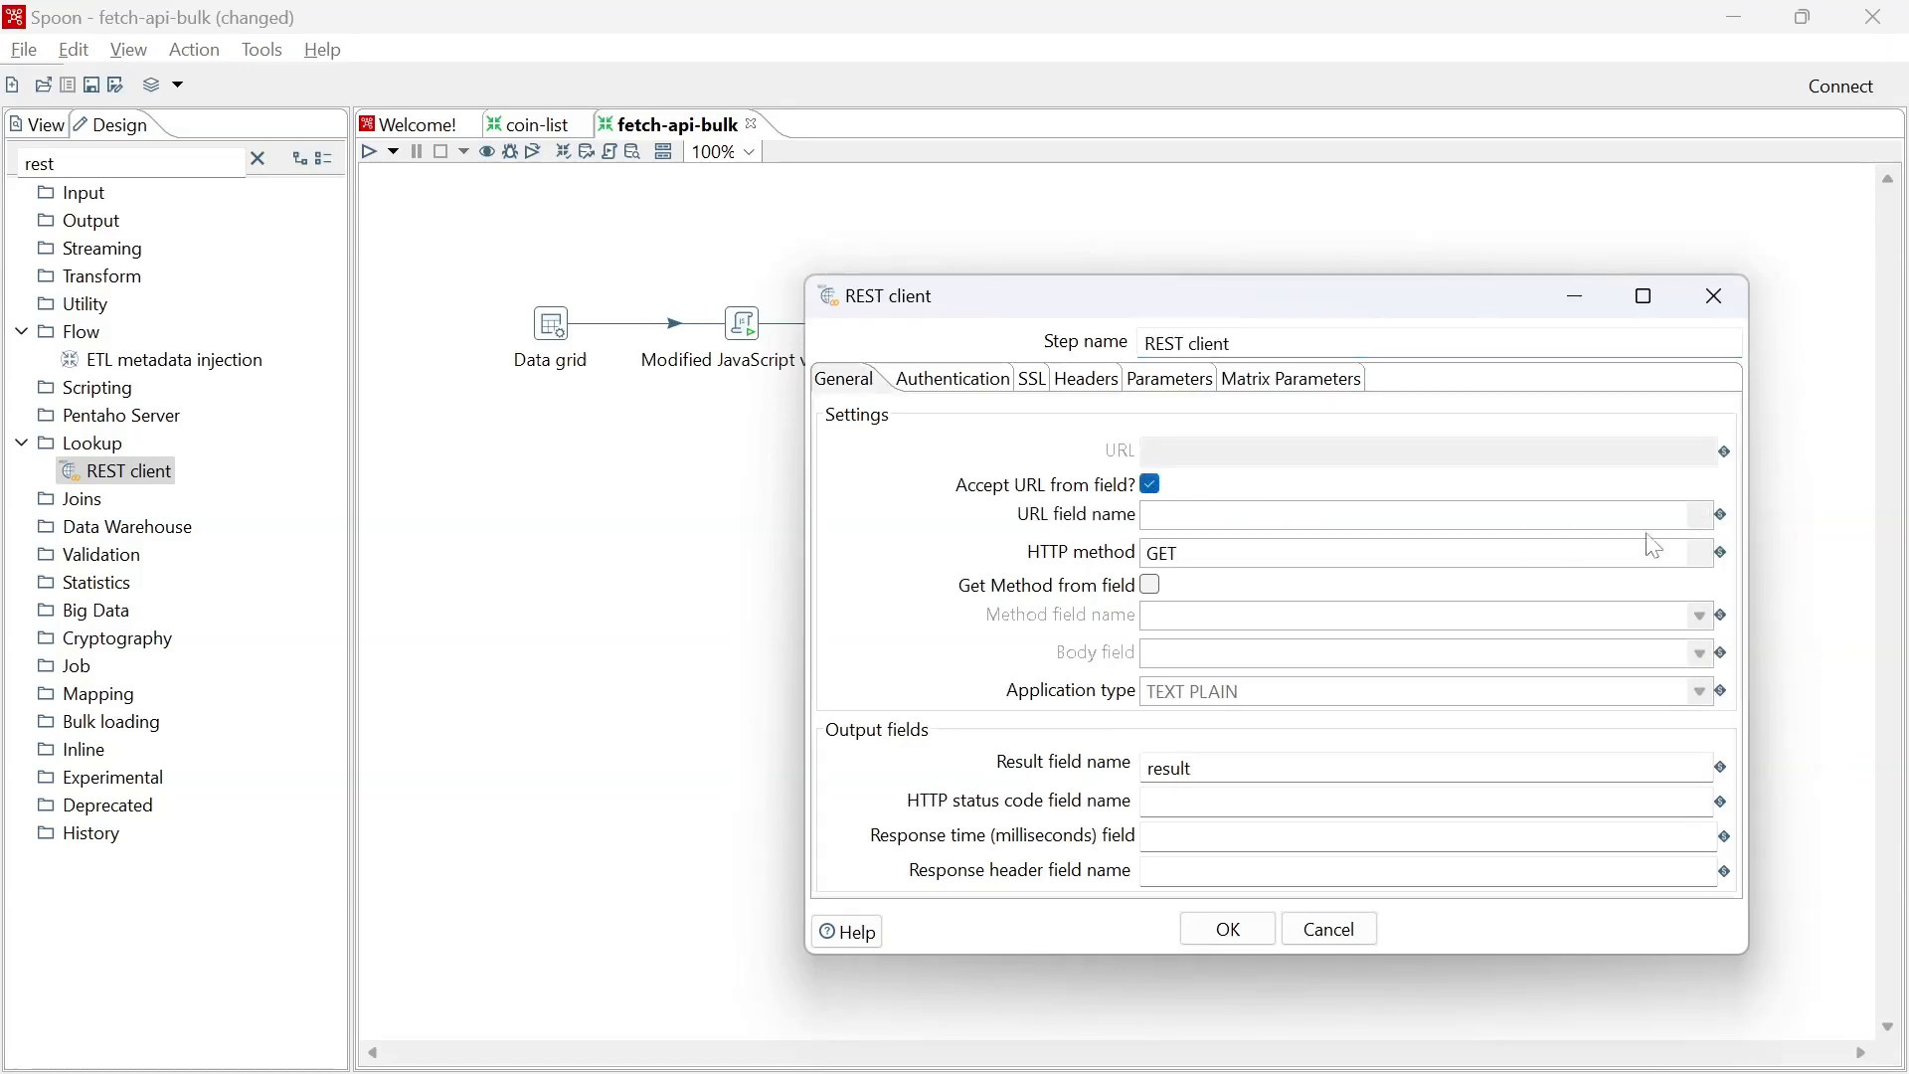
{"action": "left_click", "coordinate": [1699, 515]}
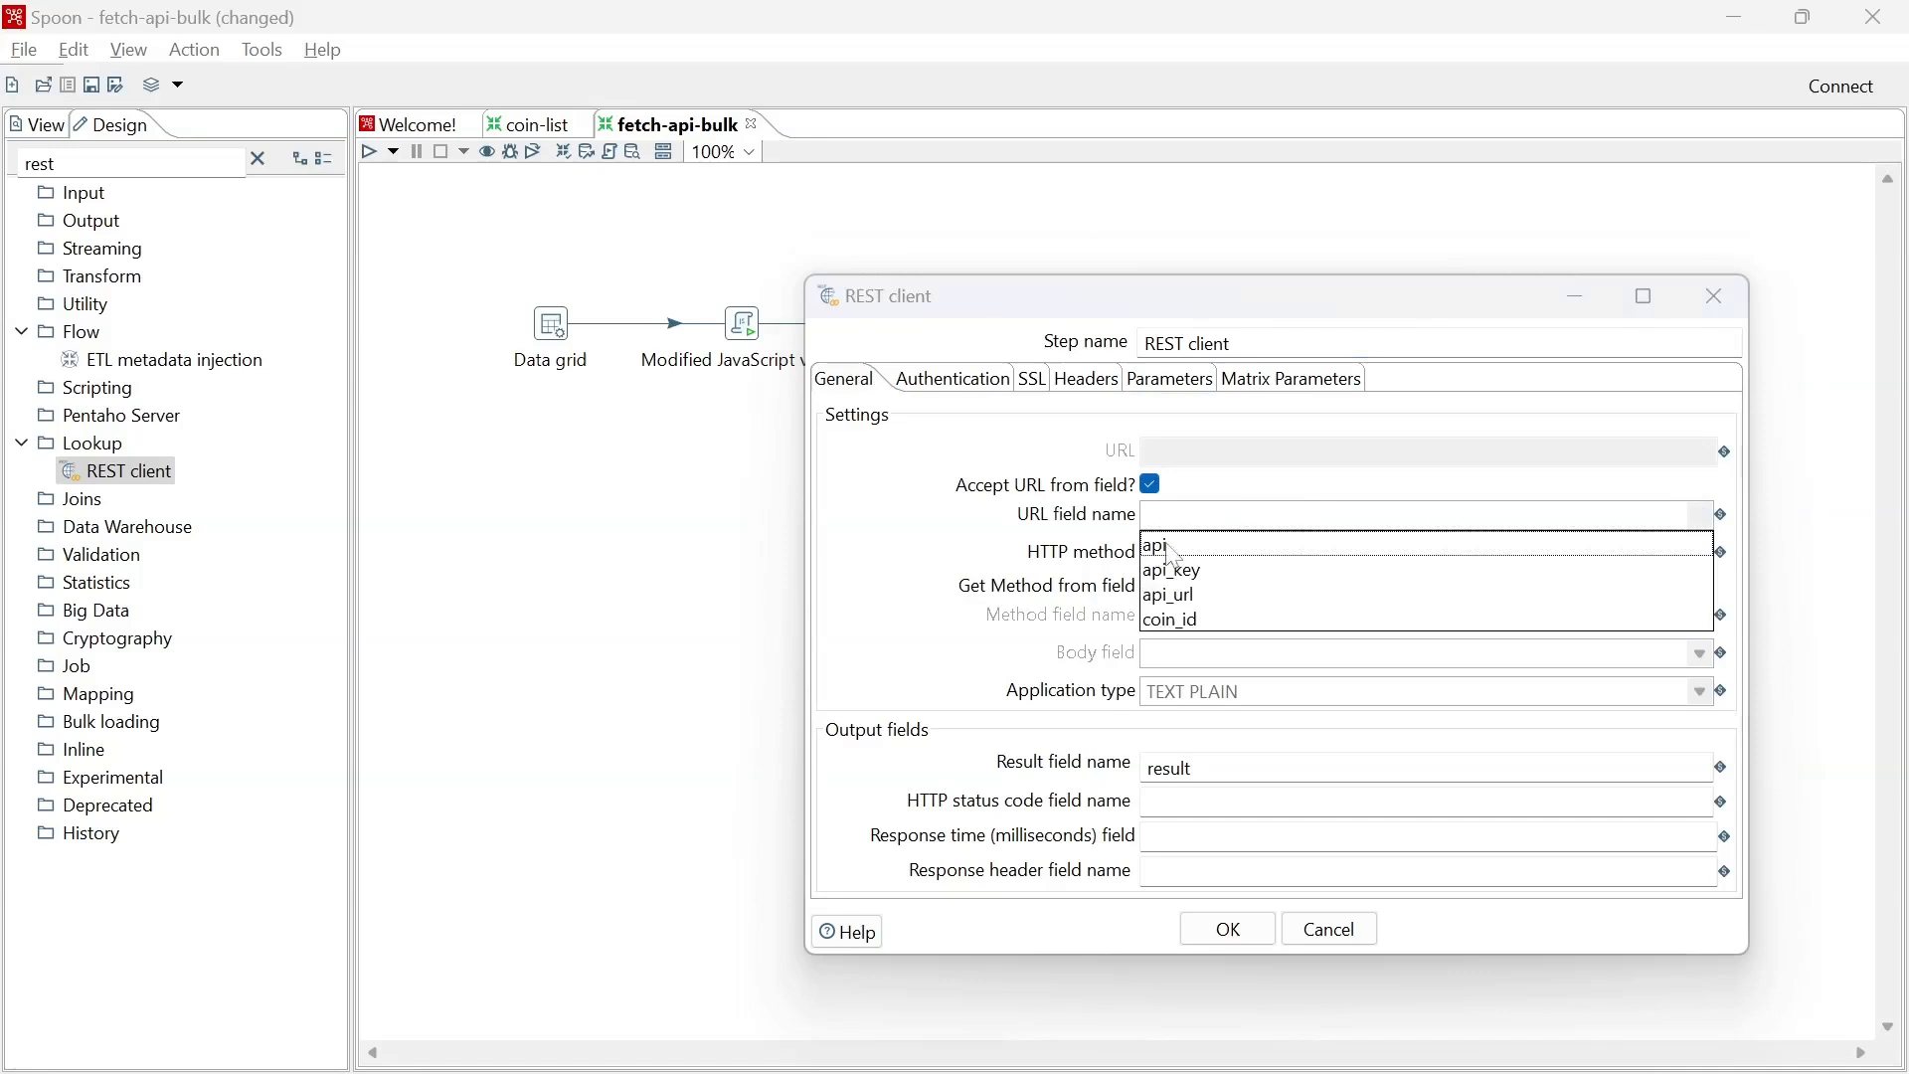
{"action": "left_click", "coordinate": [1202, 550]}
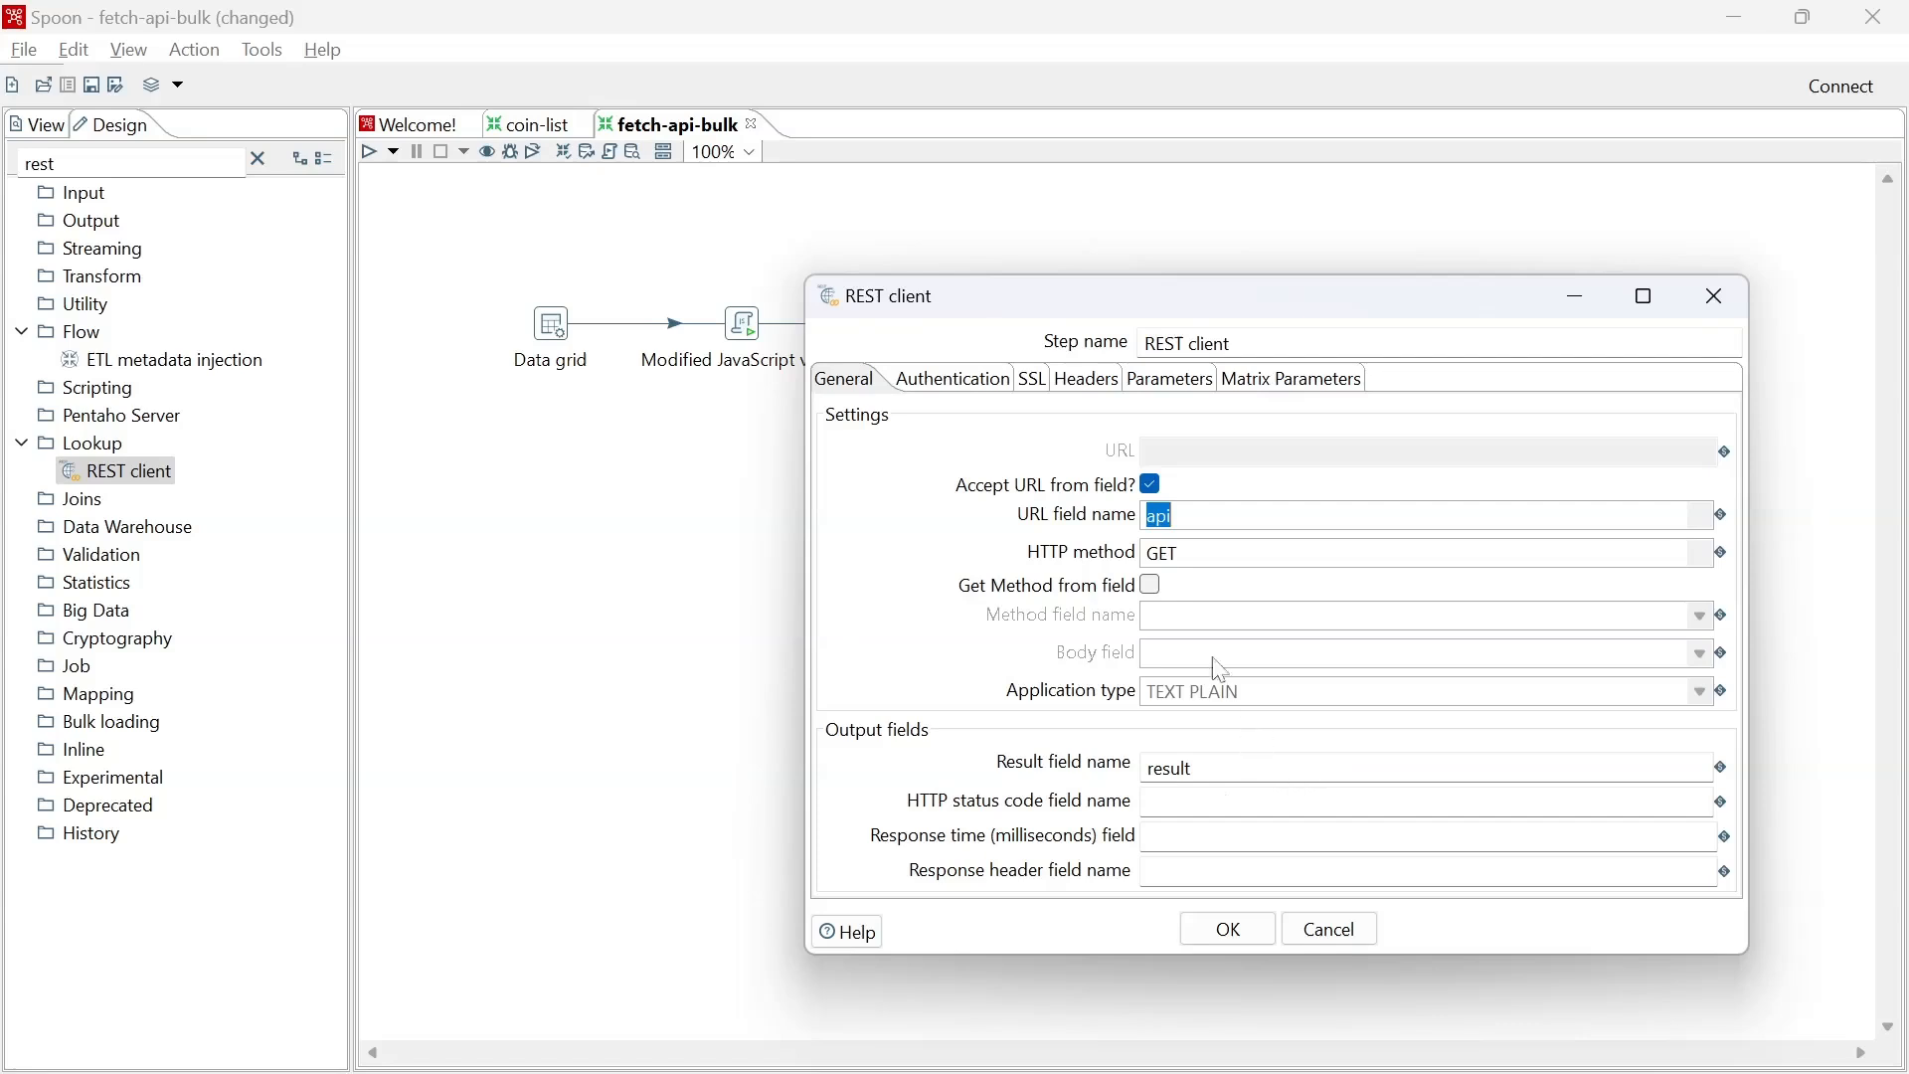
{"action": "left_click", "coordinate": [957, 386]}
{"action": "left_click", "coordinate": [1036, 386]}
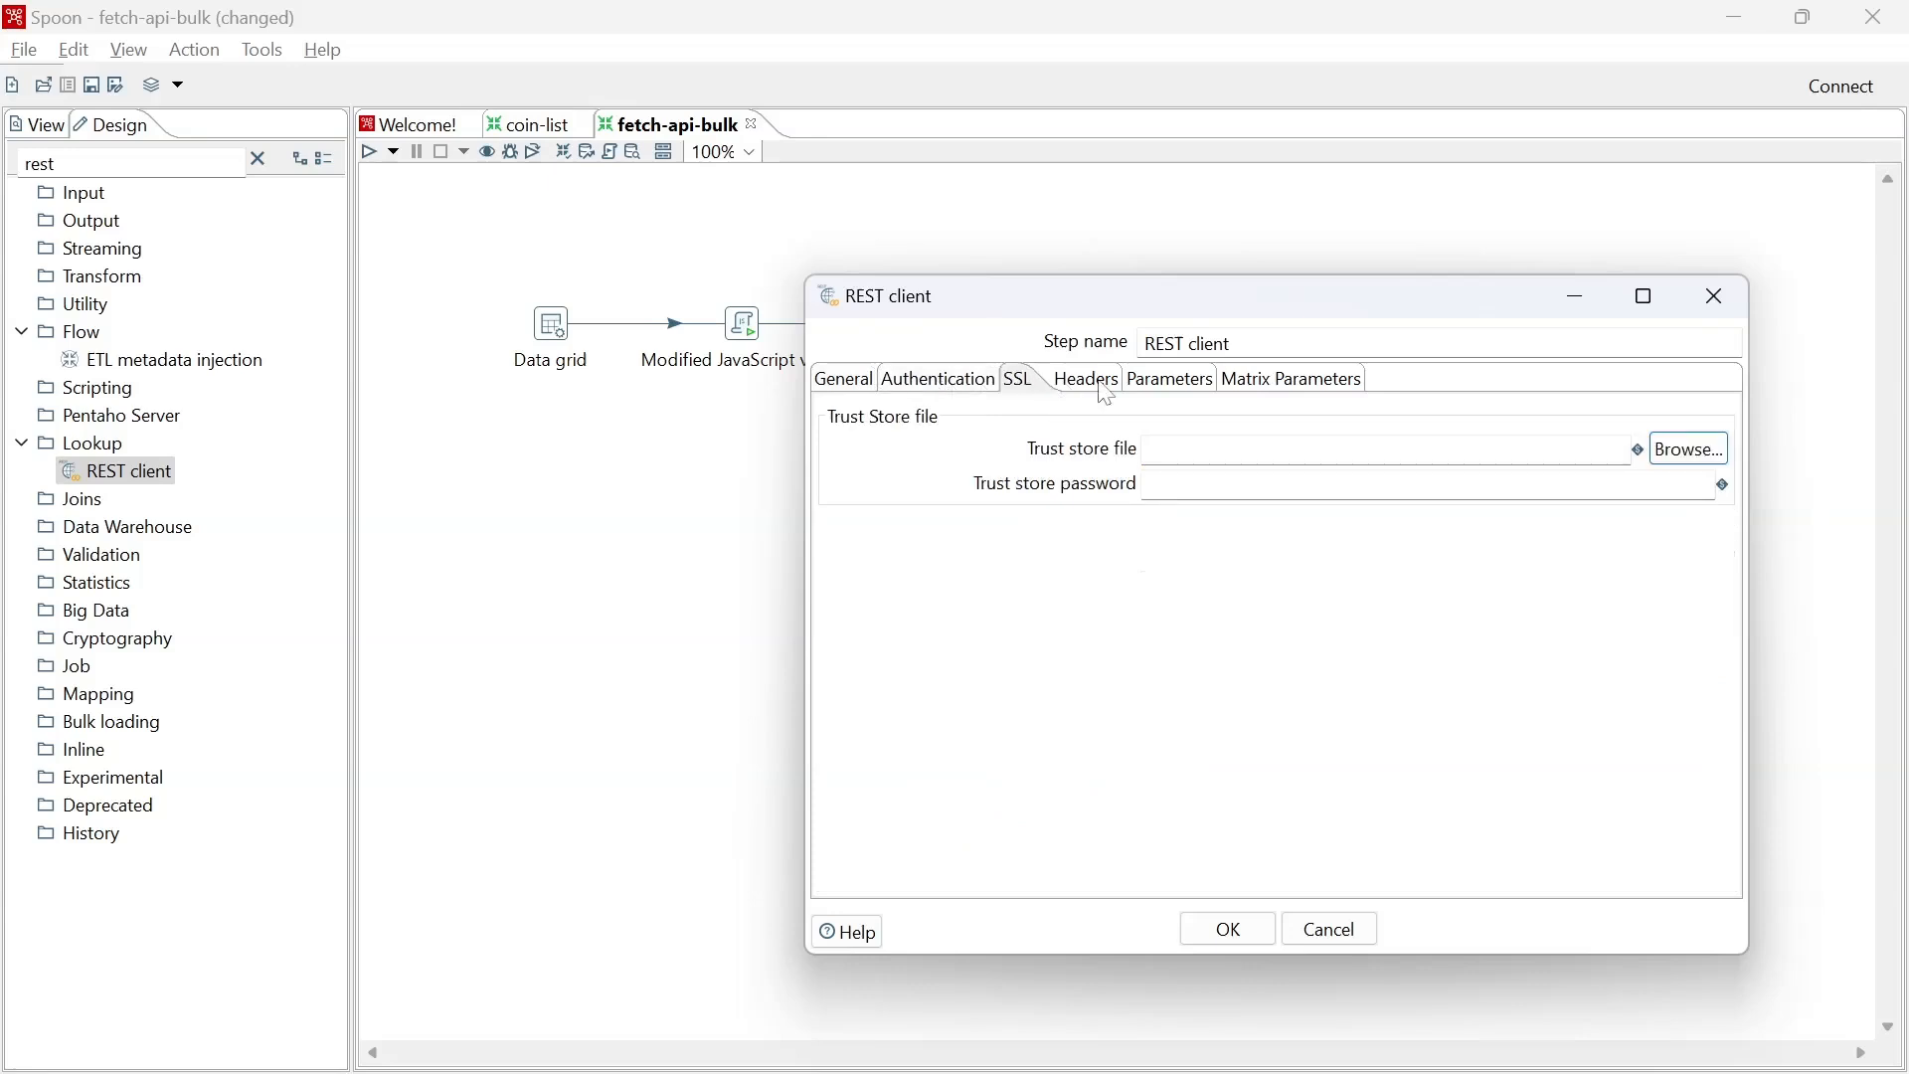
{"action": "left_click", "coordinate": [1089, 384]}
{"action": "left_click", "coordinate": [1179, 384]}
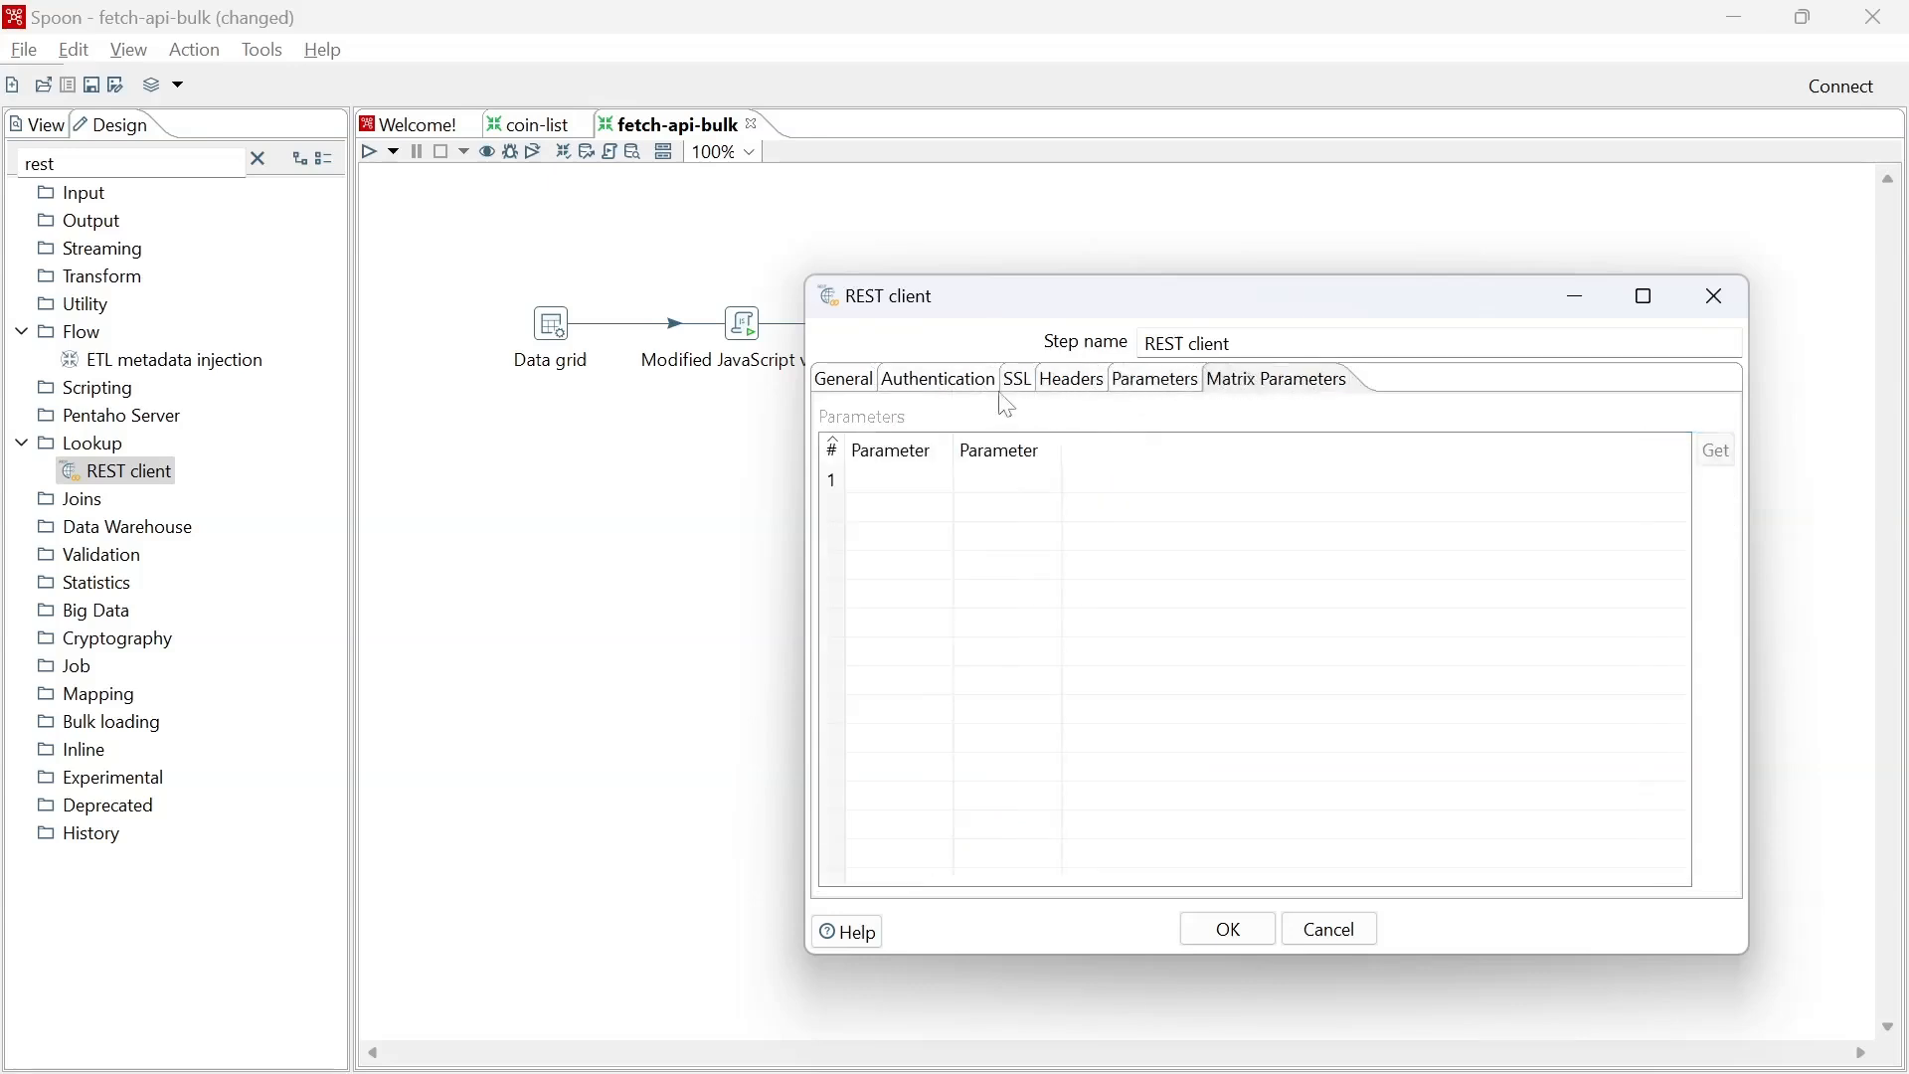
{"action": "left_click", "coordinate": [959, 386]}
{"action": "left_click", "coordinate": [1233, 932]}
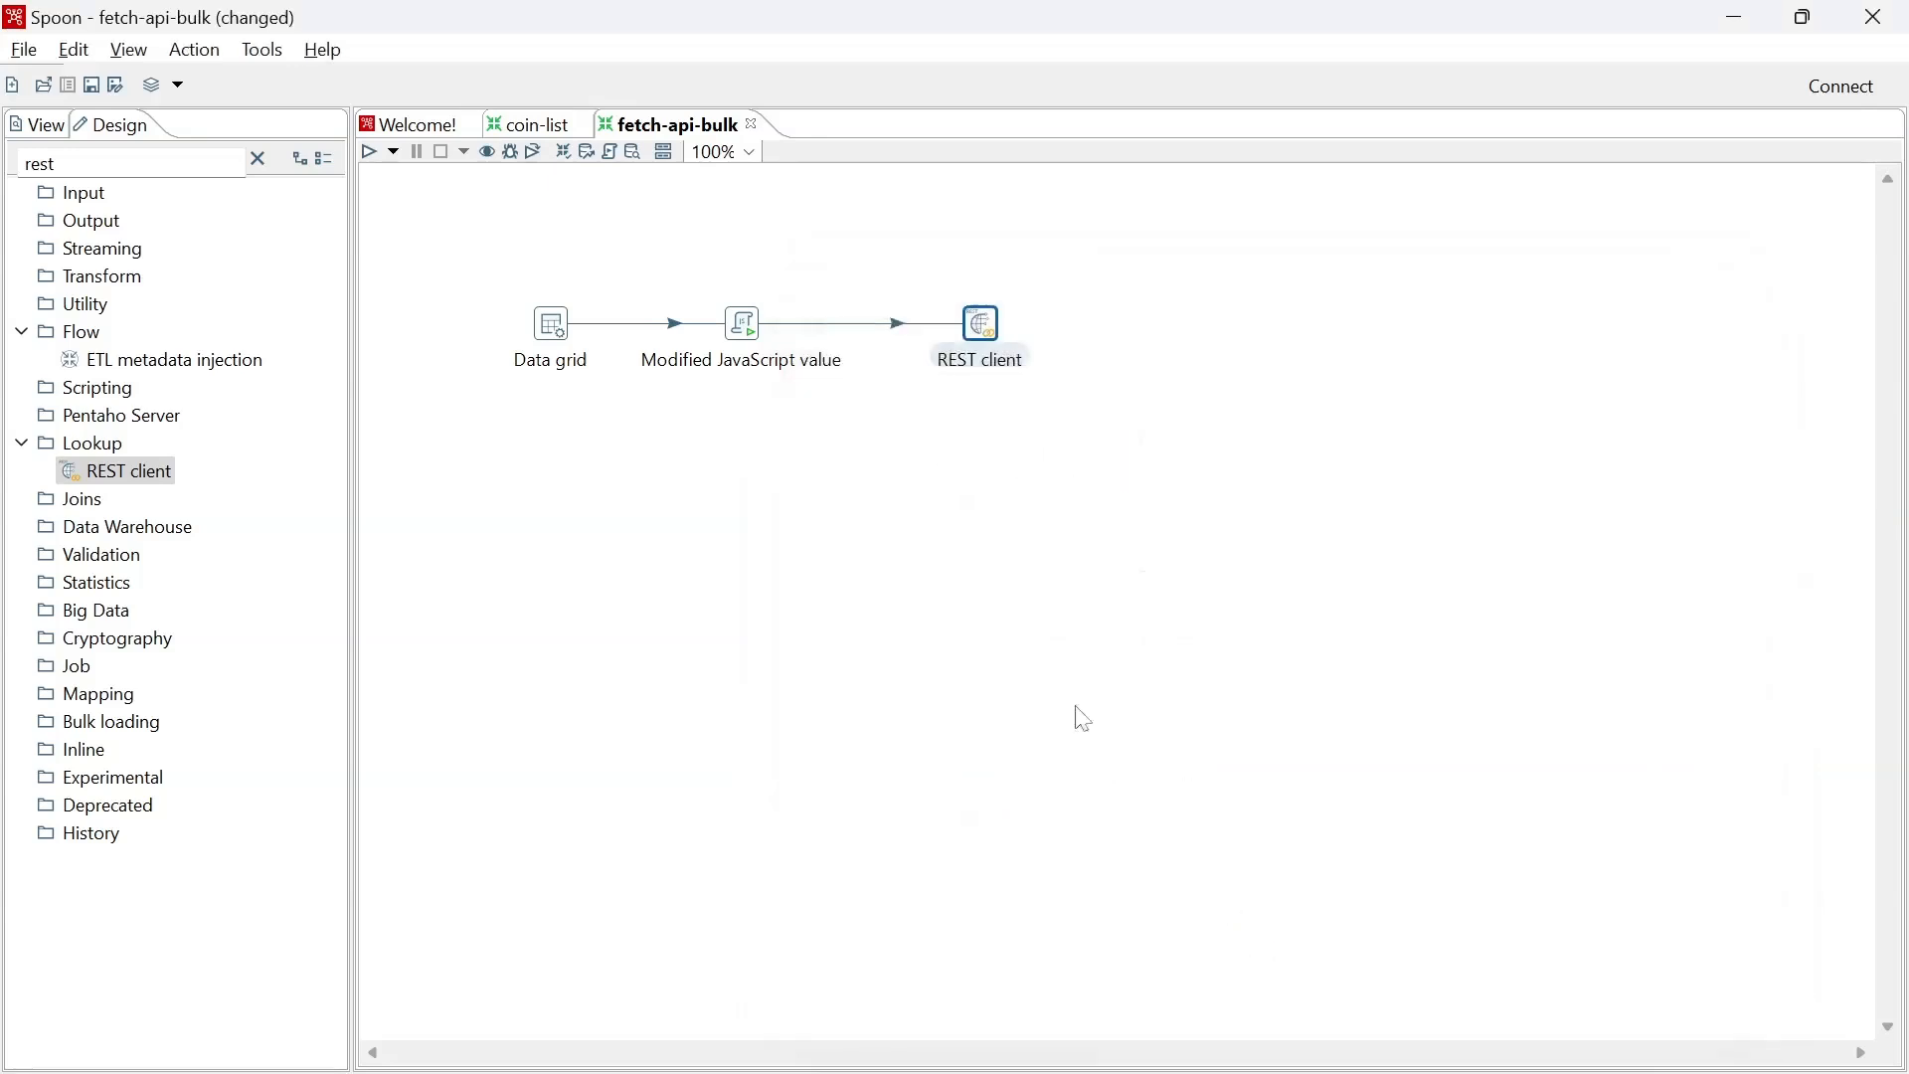
Save the transformation and add a JSON input step beside the REST client step on the canvas.
{"action": "key", "text": "ctrl+s"}
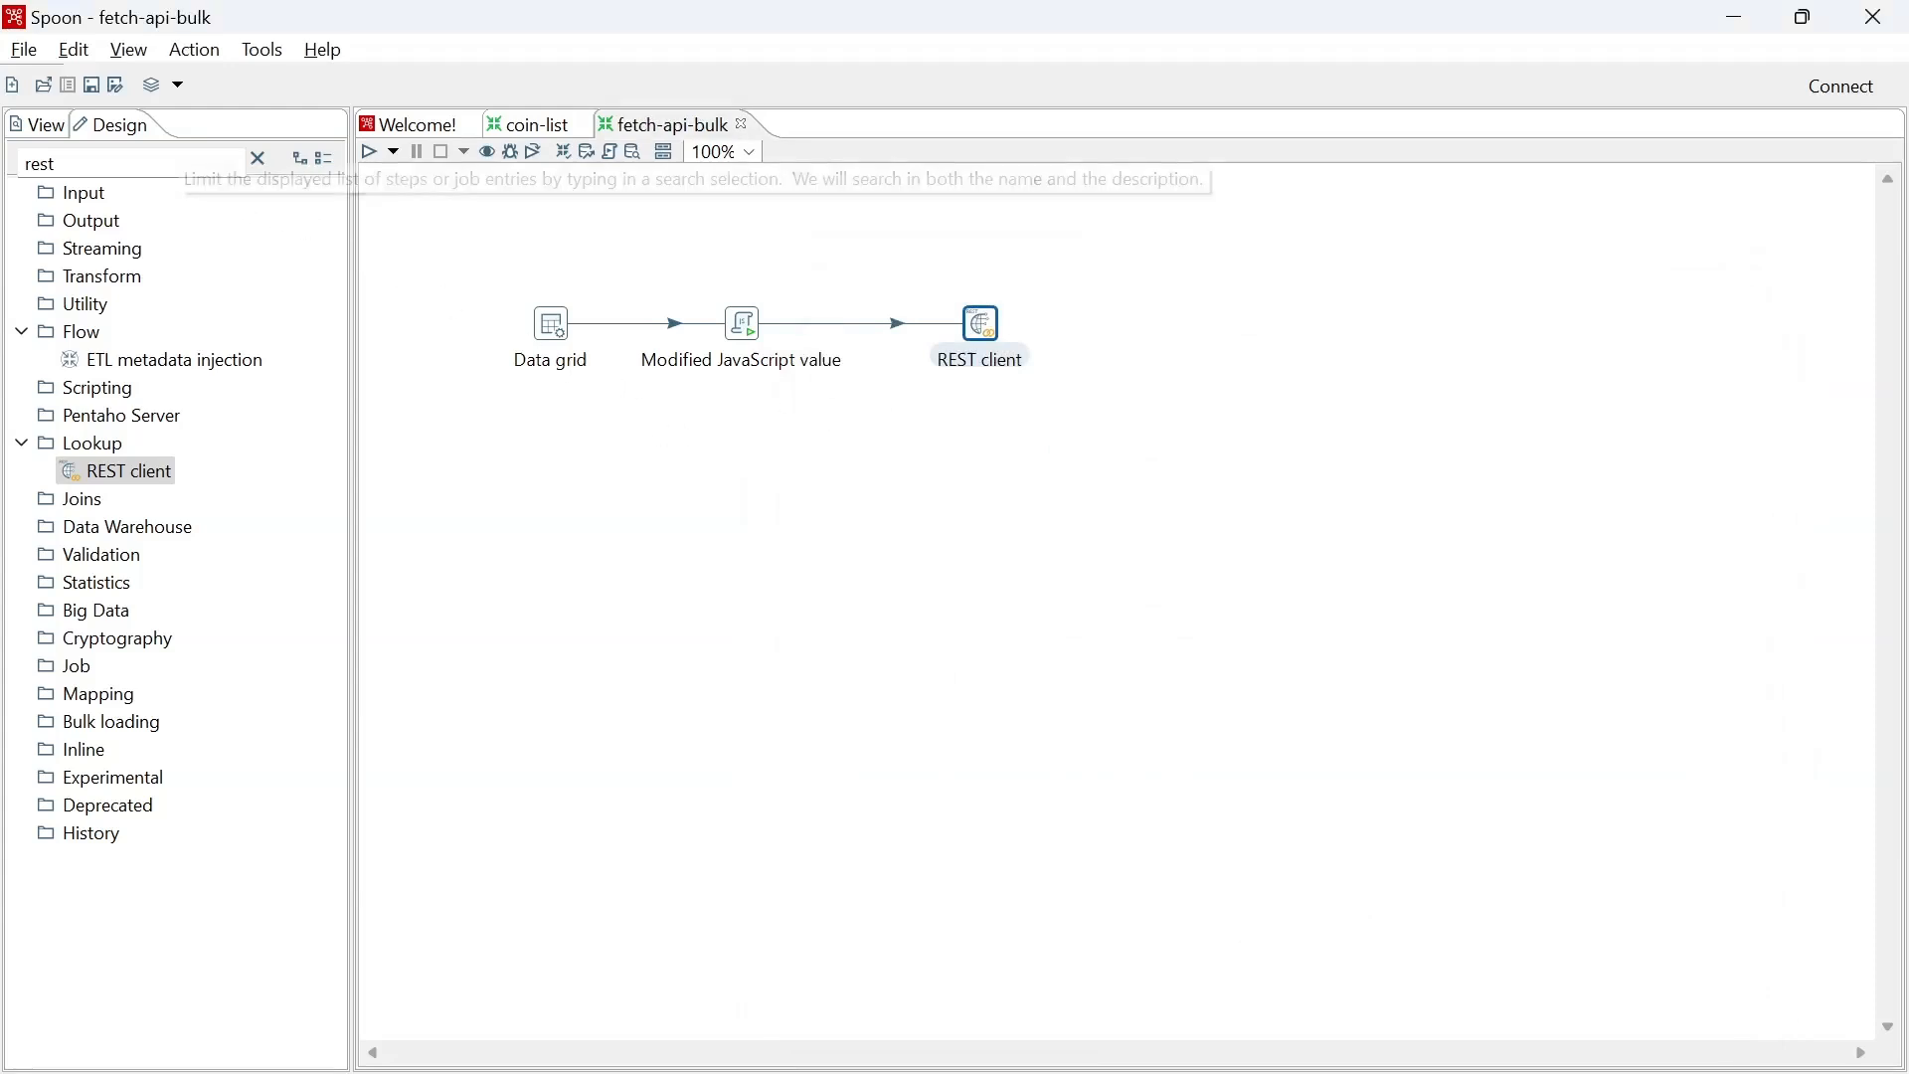
{"action": "left_click", "coordinate": [164, 161]}
{"action": "key", "text": "BackSpace"}
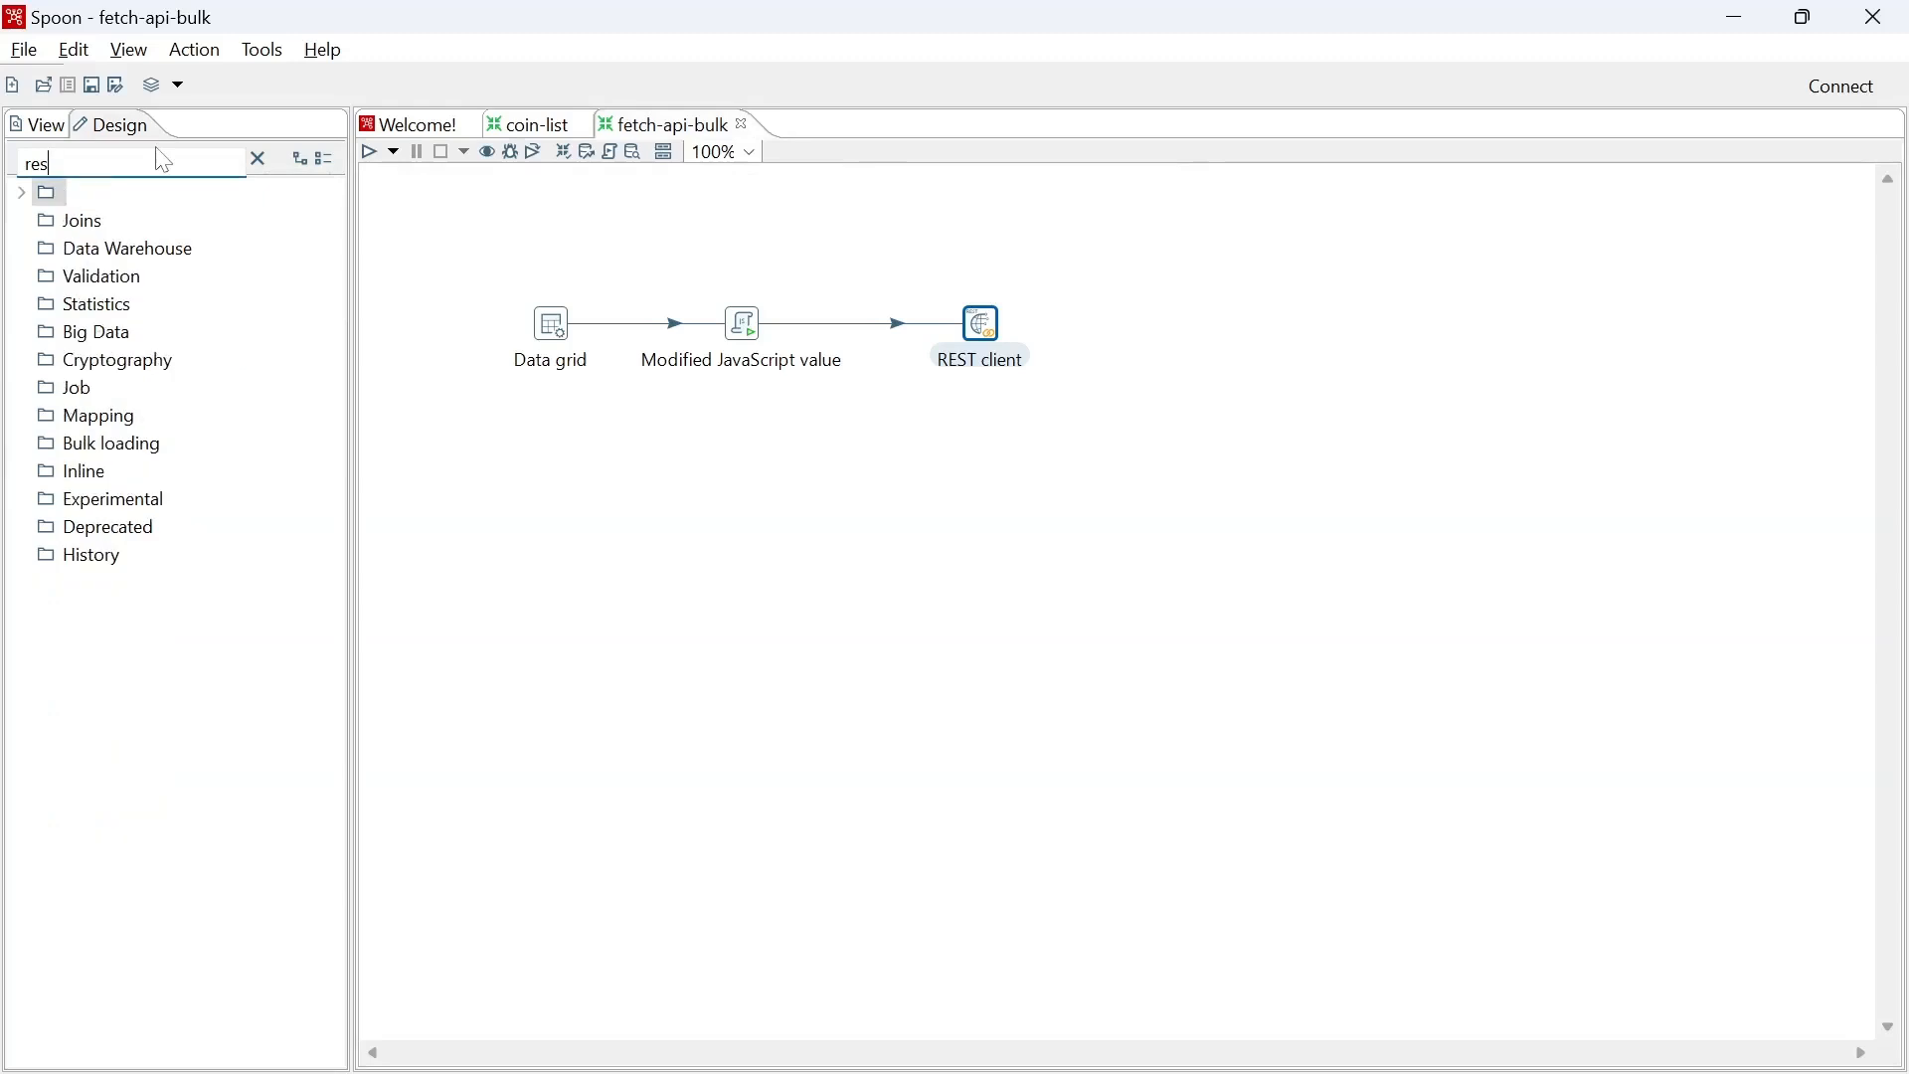
{"action": "key", "text": "BackSpace"}
{"action": "key", "text": "BackSpace"}
{"action": "key", "text": "BackSpace"}
{"action": "type", "text": "json inp"}
{"action": "left_click_drag", "start_coordinate": [119, 221], "coordinate": [1141, 324]}
{"action": "left_click", "coordinate": [1074, 498]}
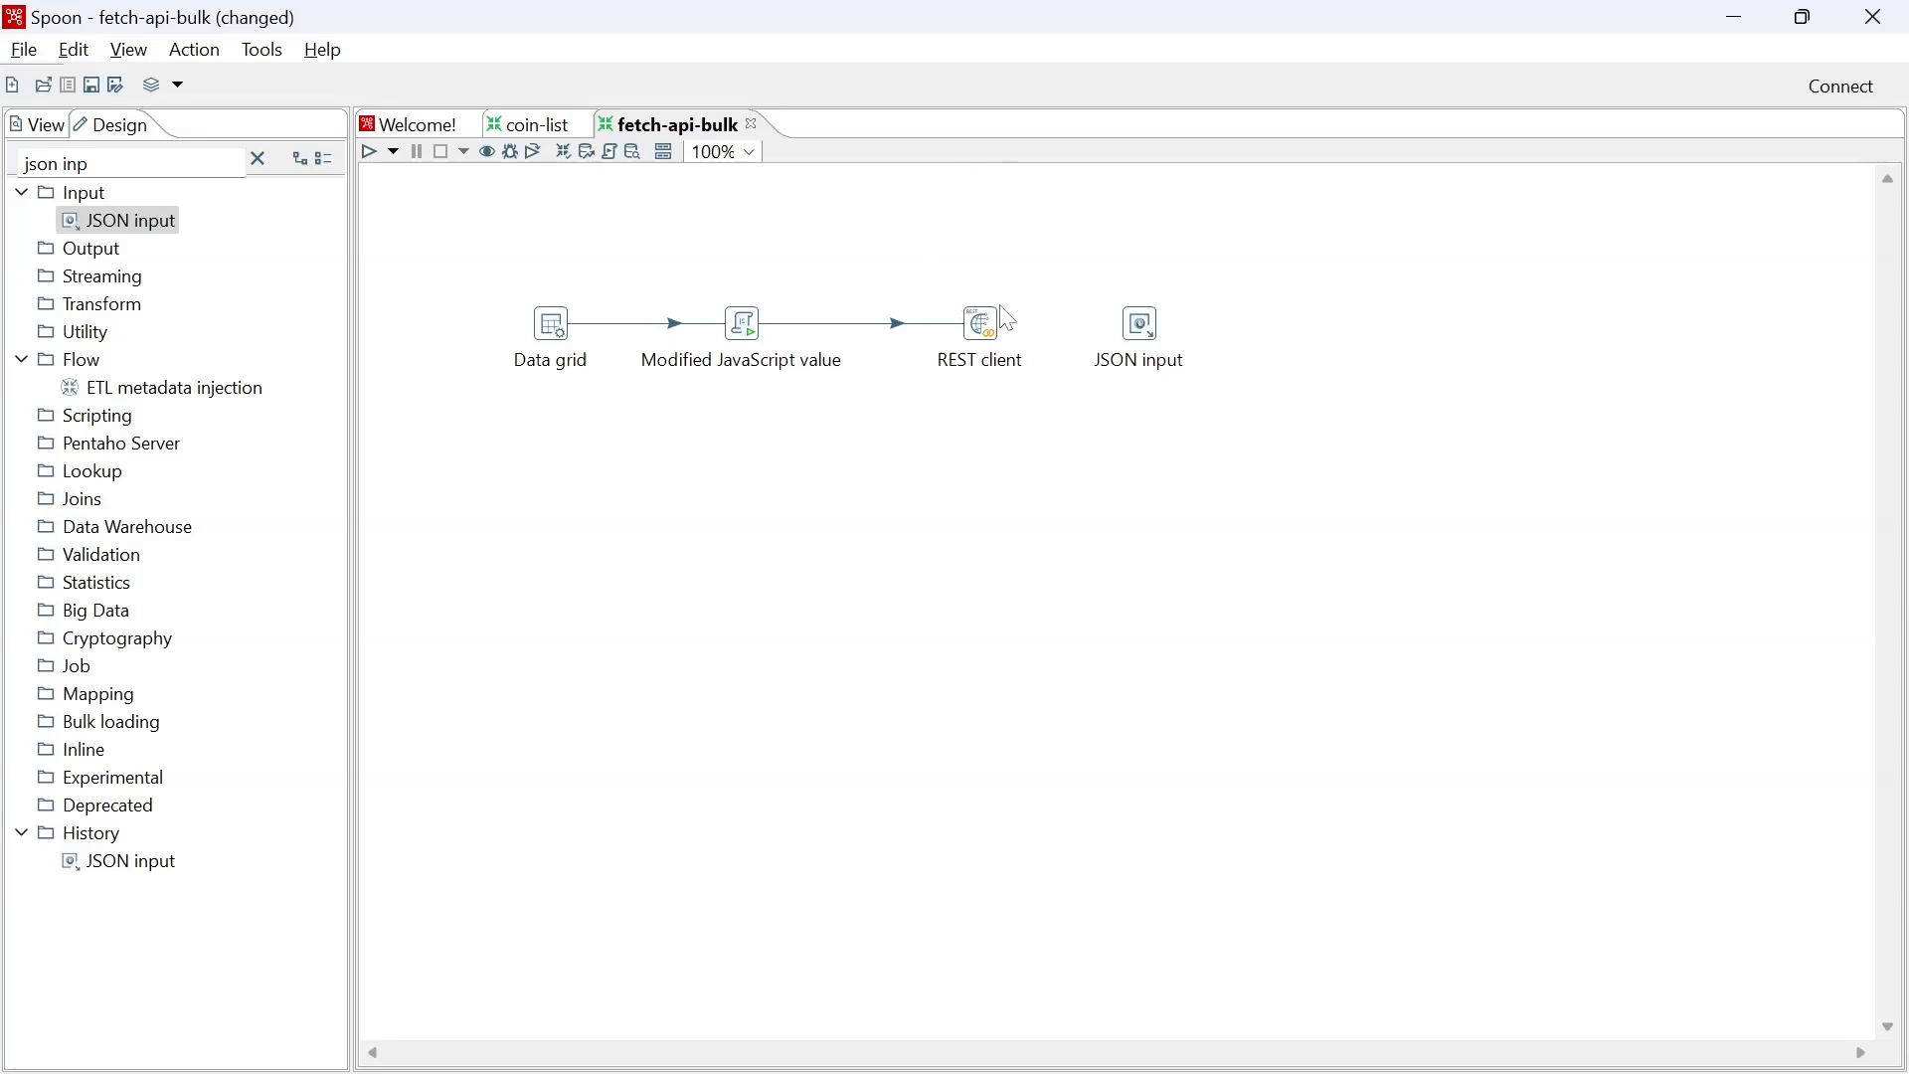
Connect the REST client step's output to the JSON input step.
{"action": "mouse_move", "coordinate": [981, 328]}
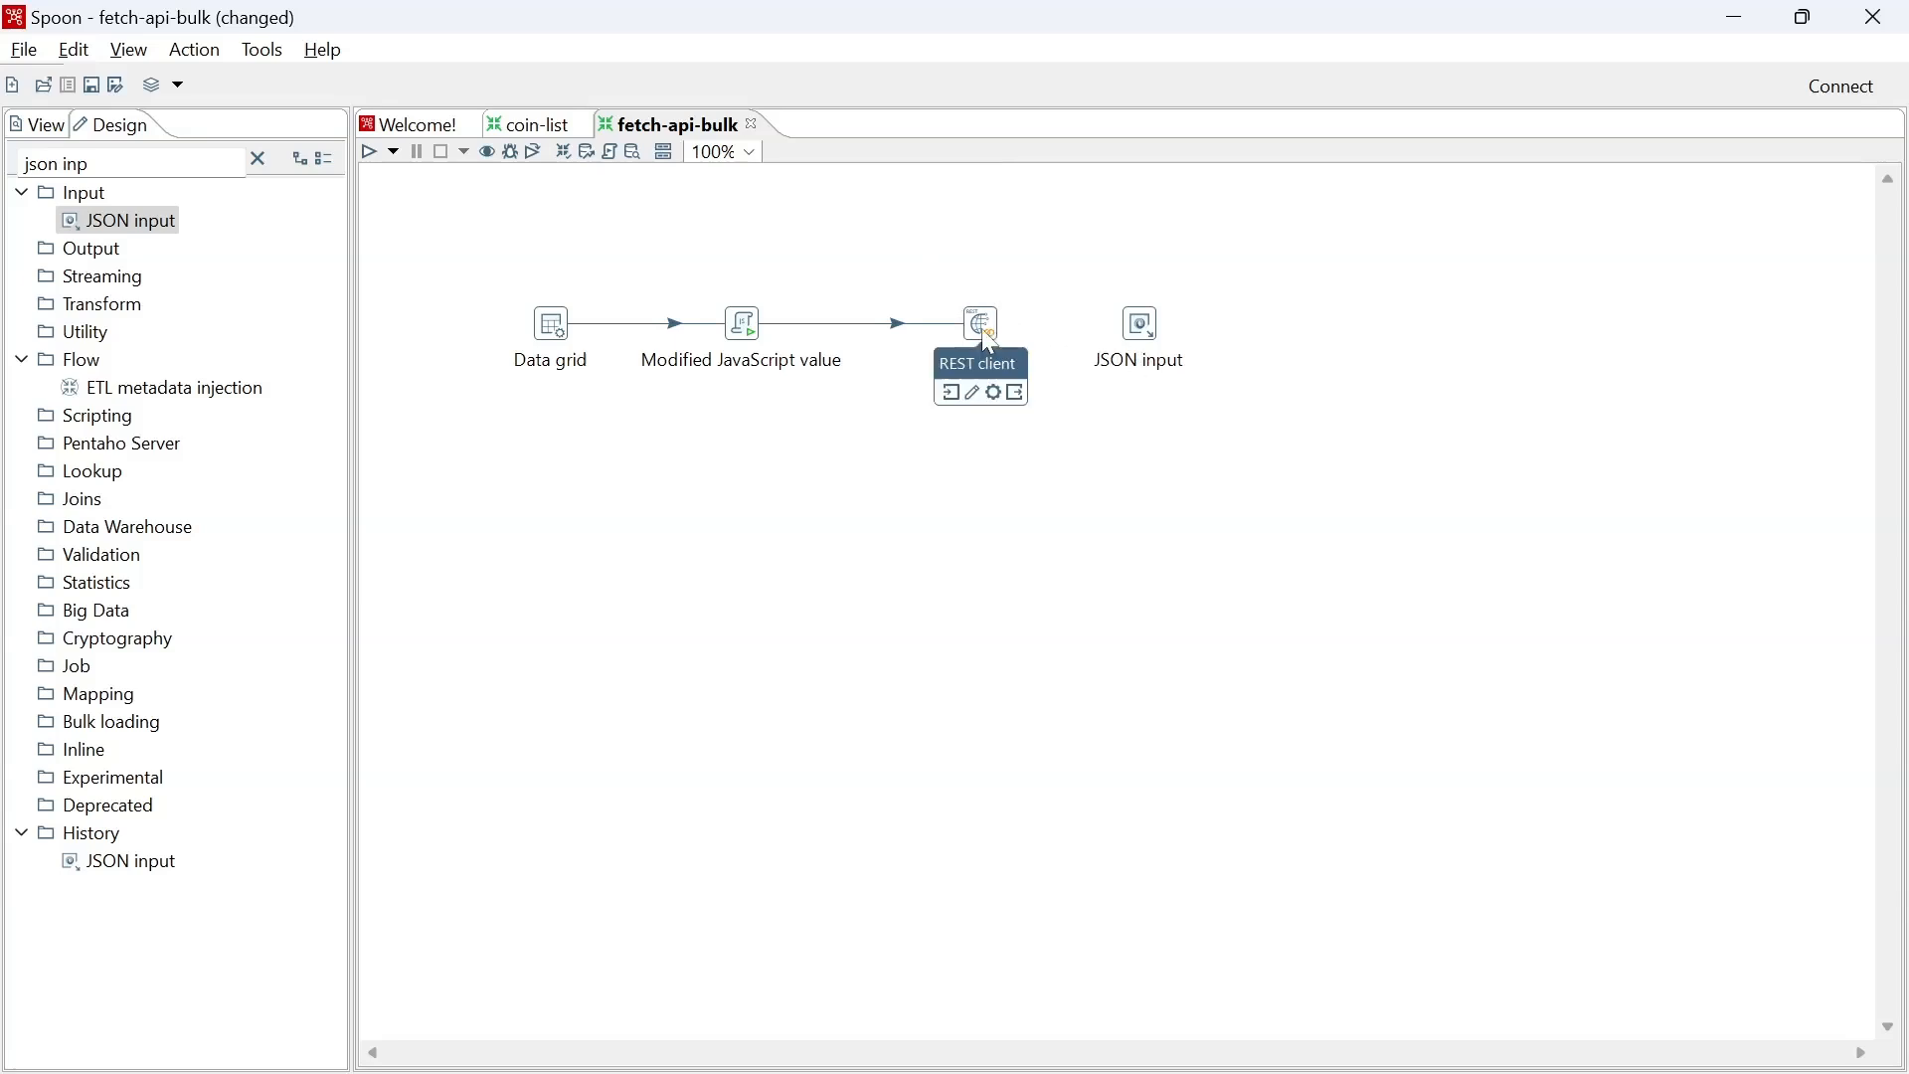
{"action": "left_click_drag", "start_coordinate": [1021, 391], "coordinate": [1148, 328]}
{"action": "left_click", "coordinate": [1203, 342]}
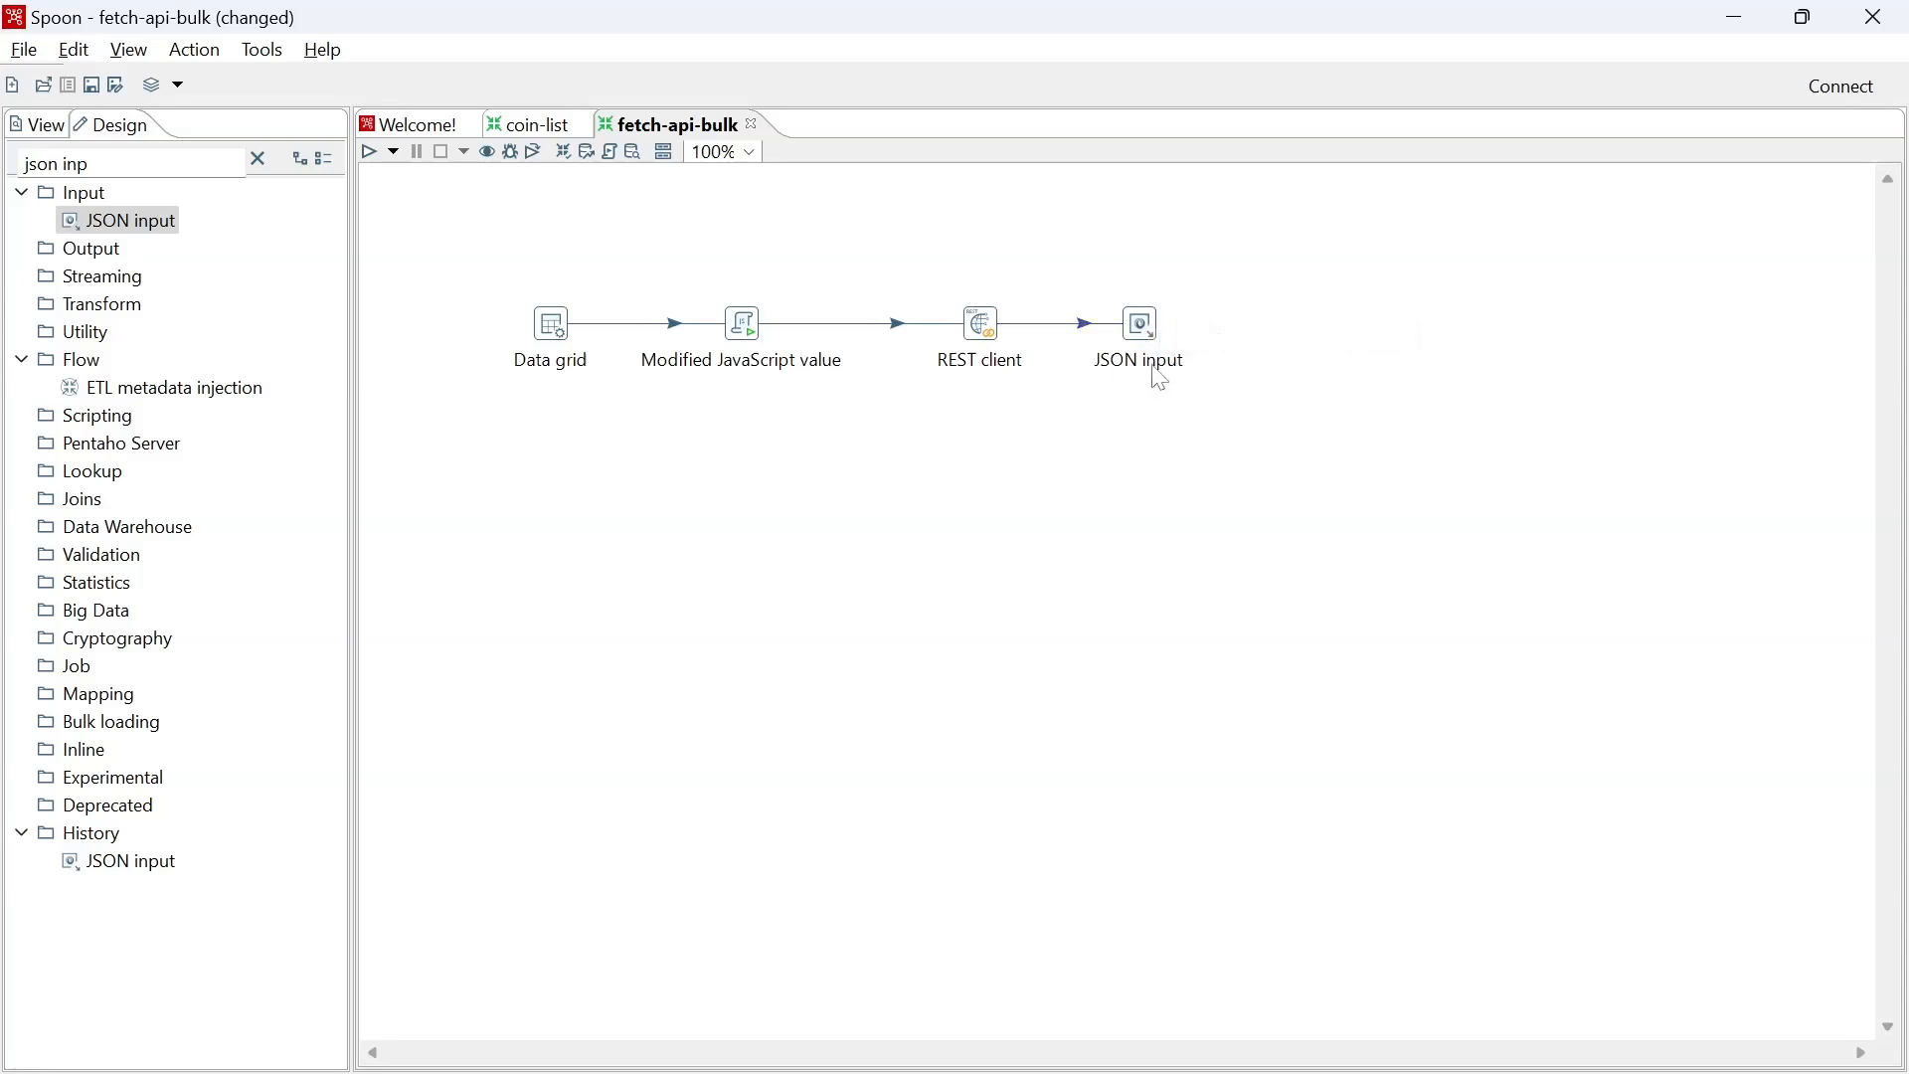
Open the JSON input step's field definitions and name the first field price.
{"action": "left_click", "coordinate": [1146, 330]}
{"action": "double_click", "coordinate": [1151, 336]}
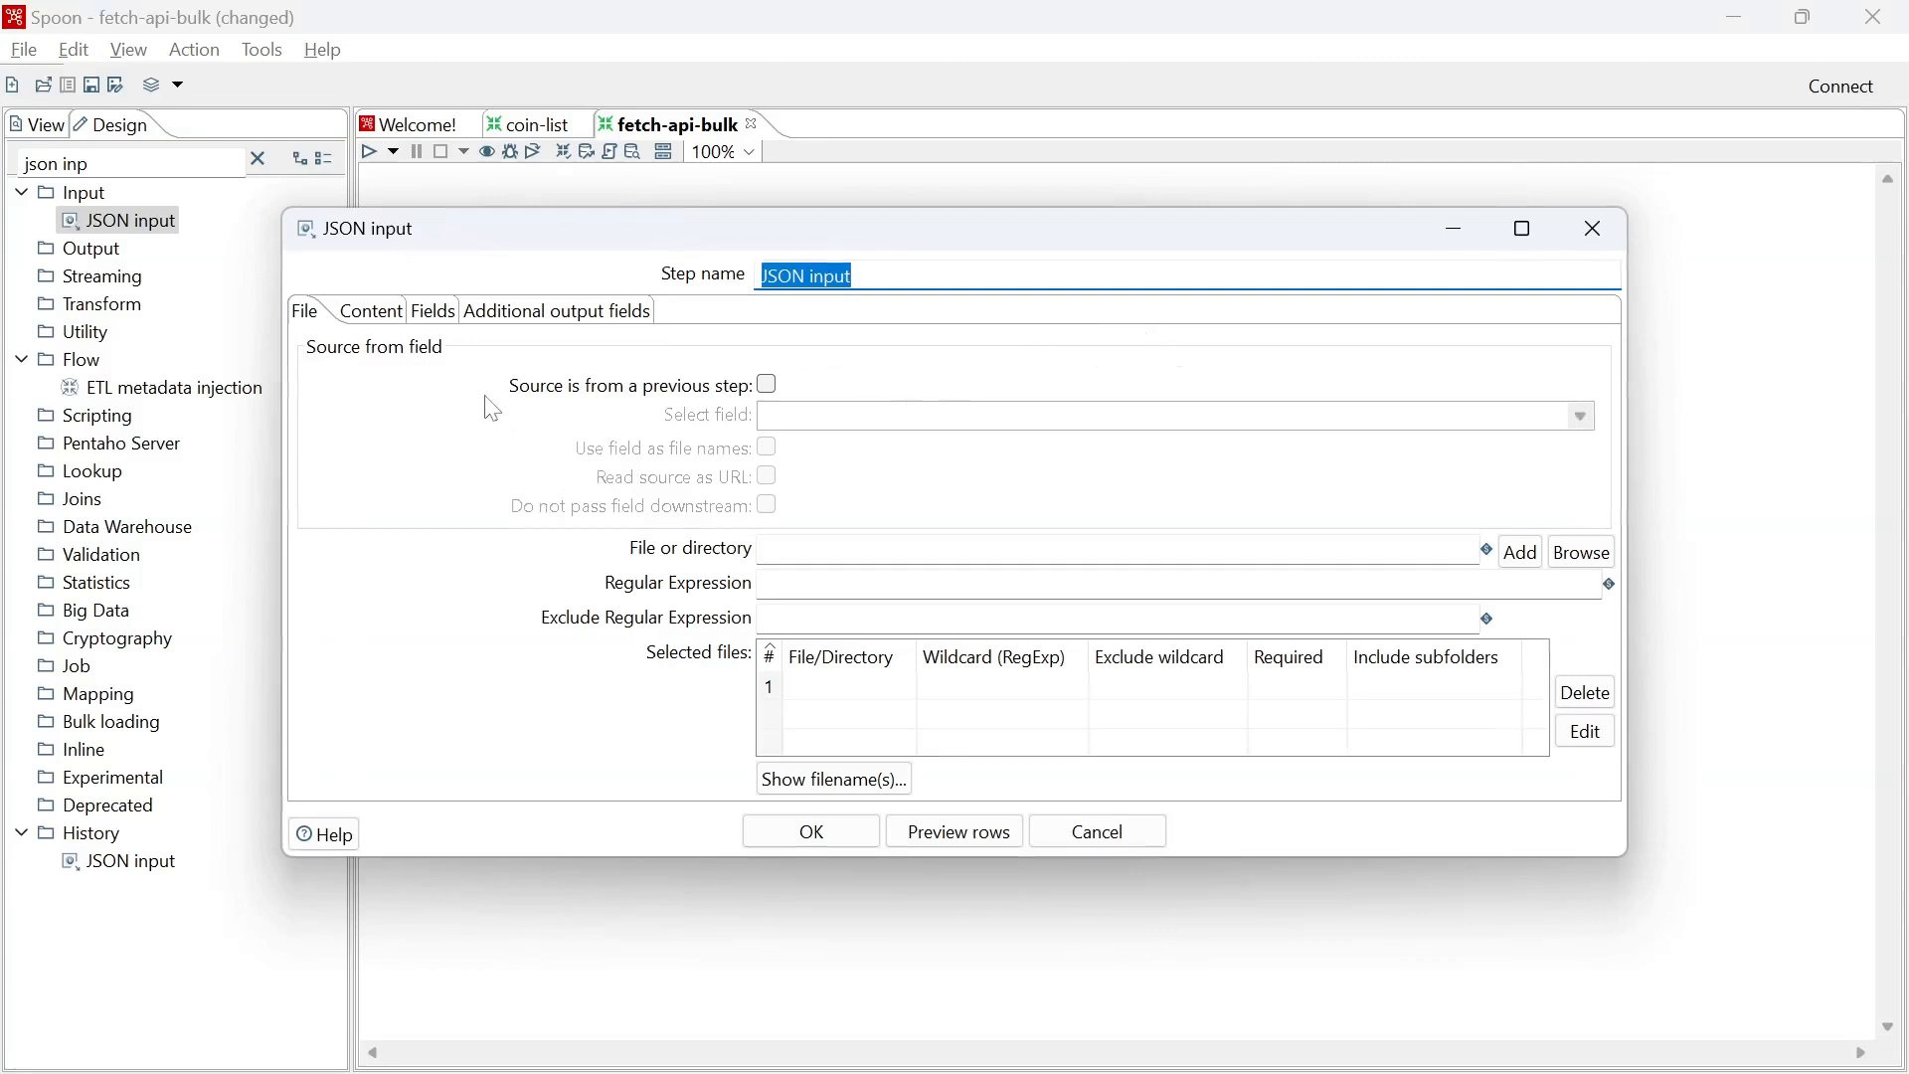
{"action": "left_click", "coordinate": [396, 318]}
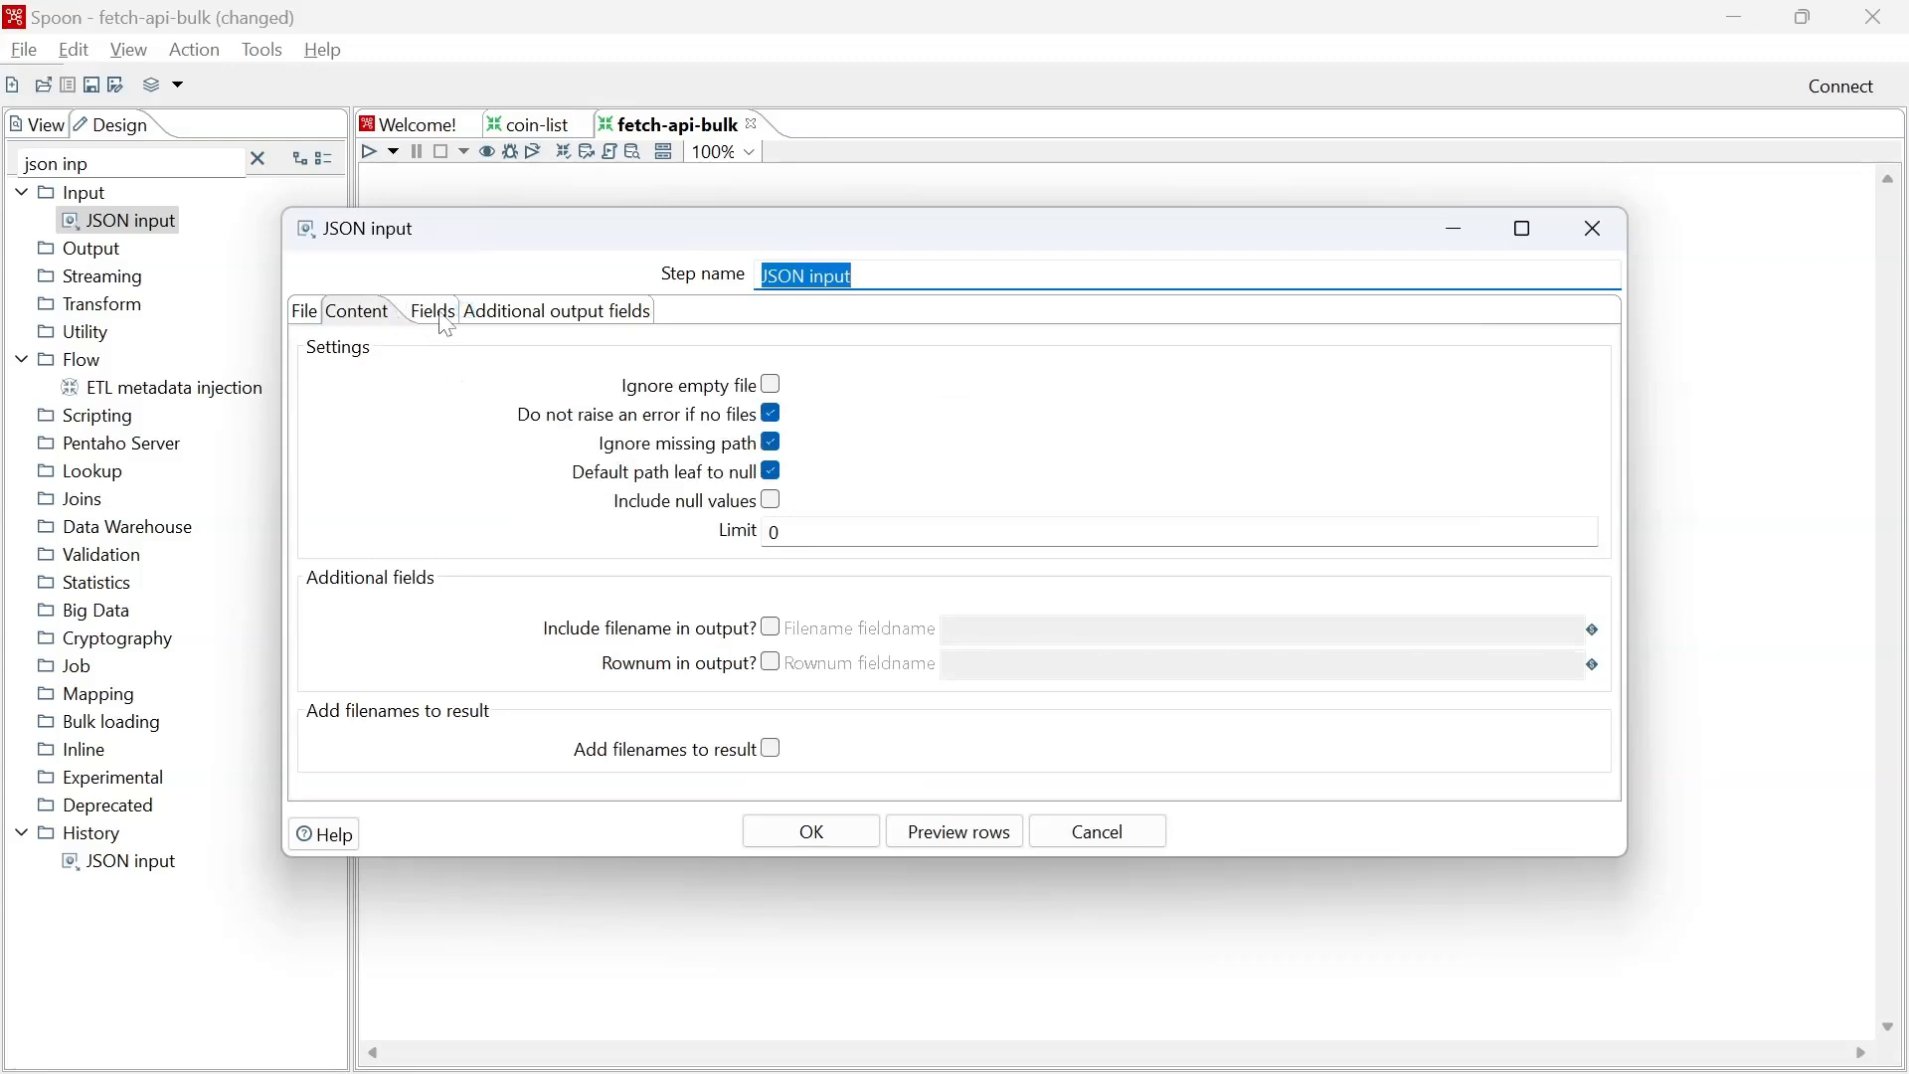
{"action": "left_click", "coordinate": [425, 324]}
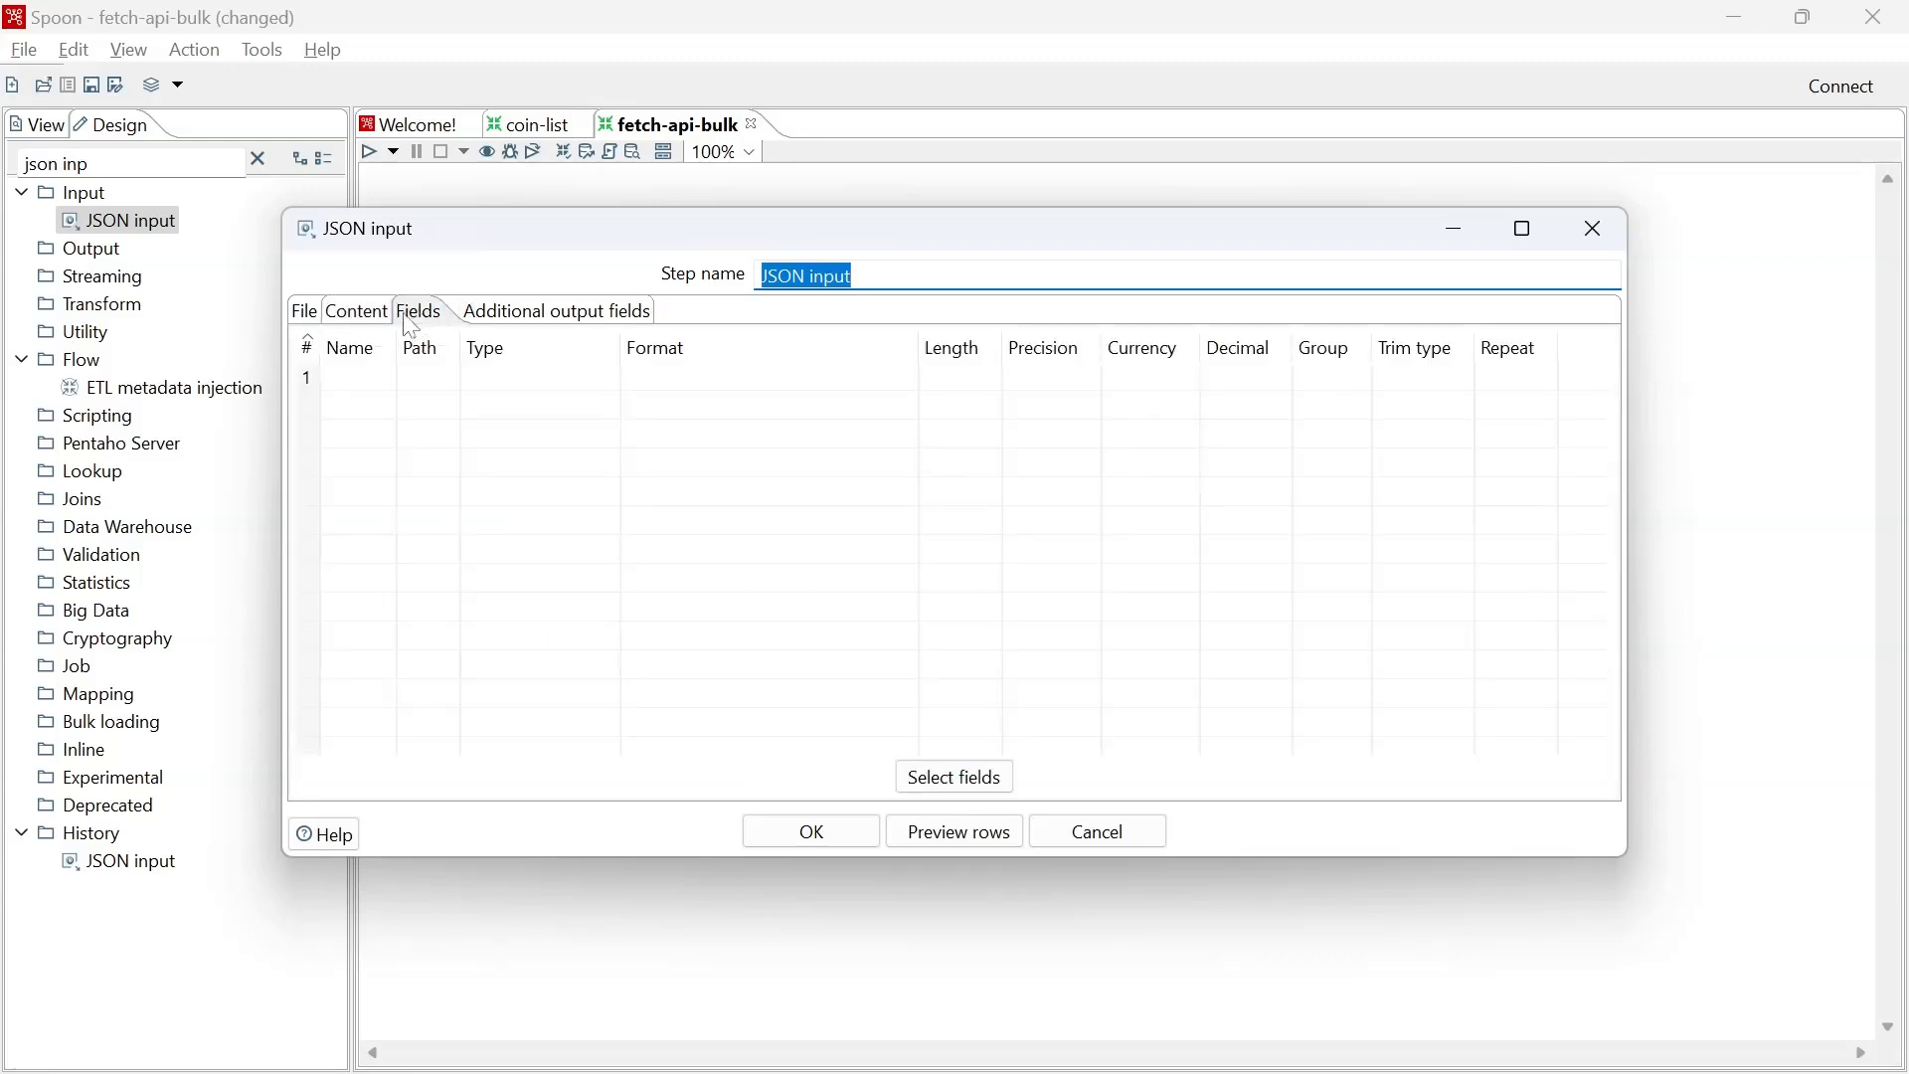
{"action": "left_click", "coordinate": [386, 377]}
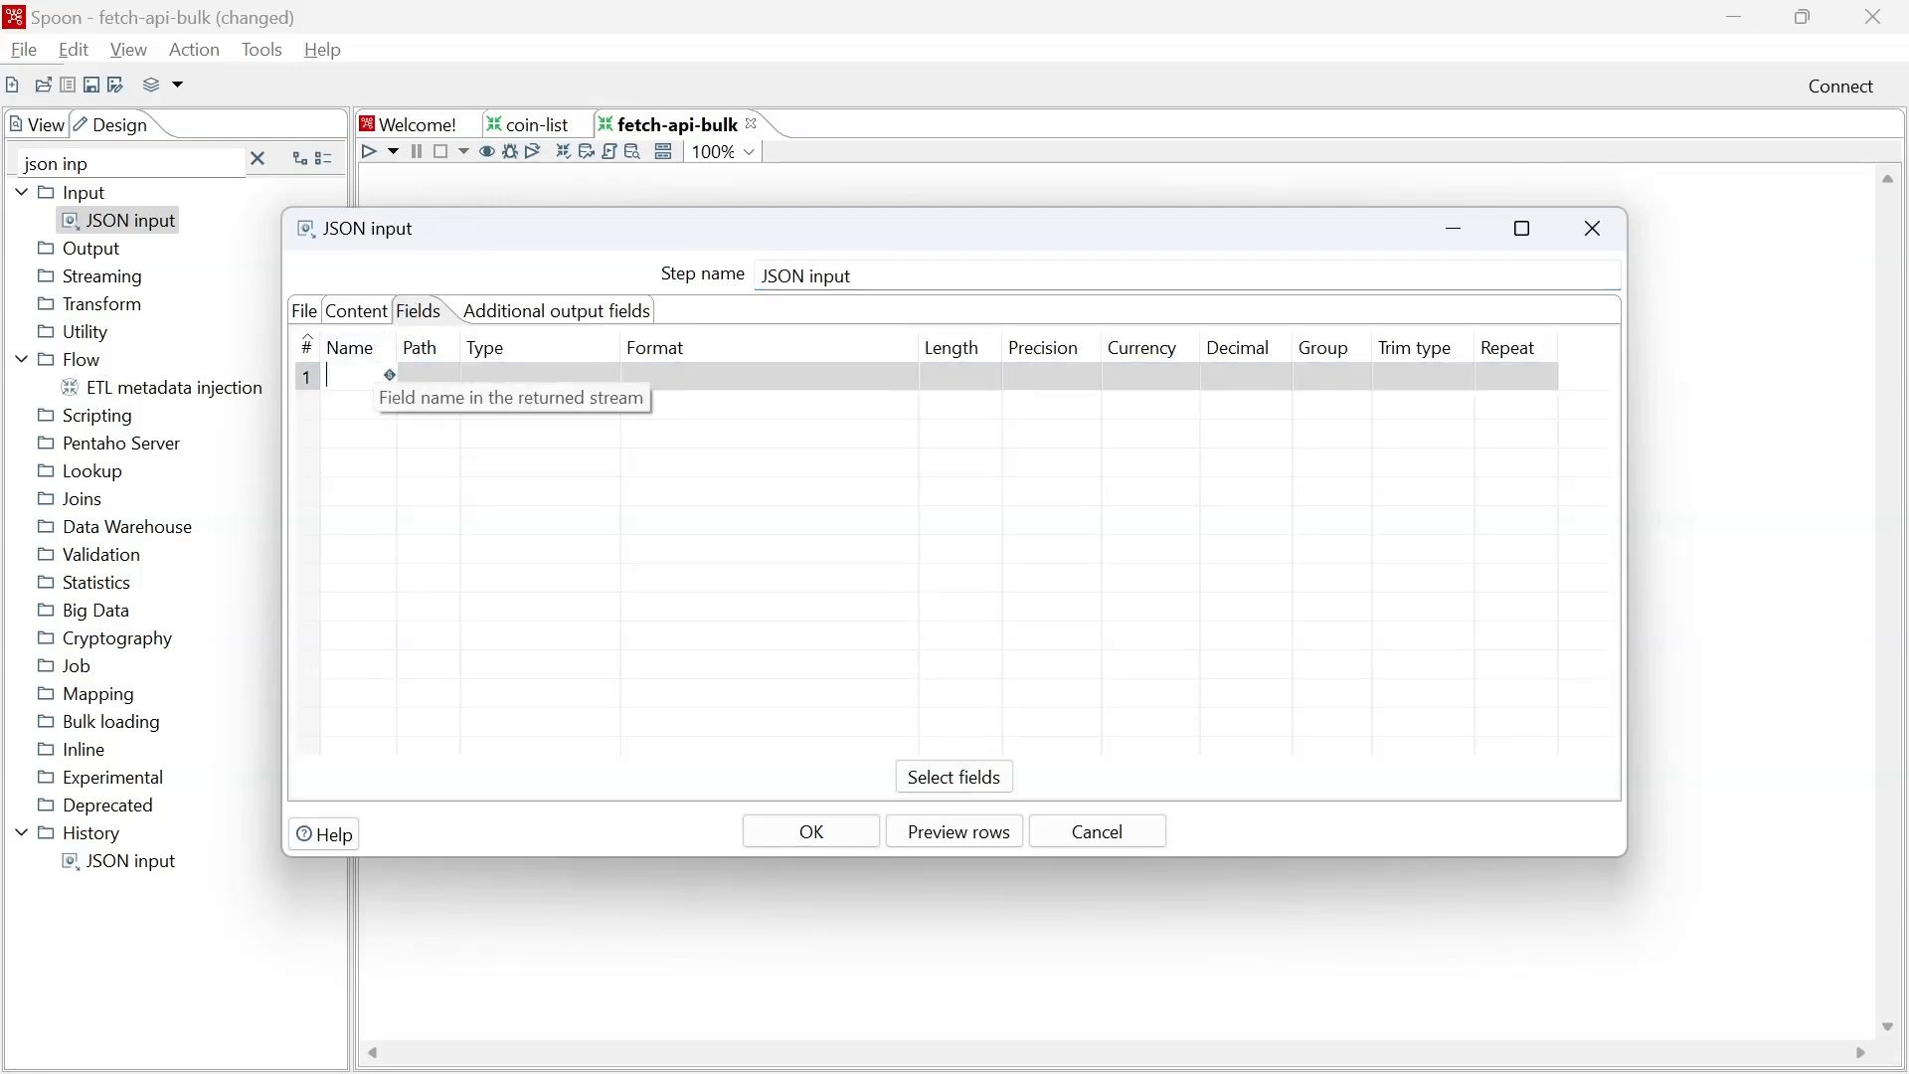
{"action": "type", "text": "price"}
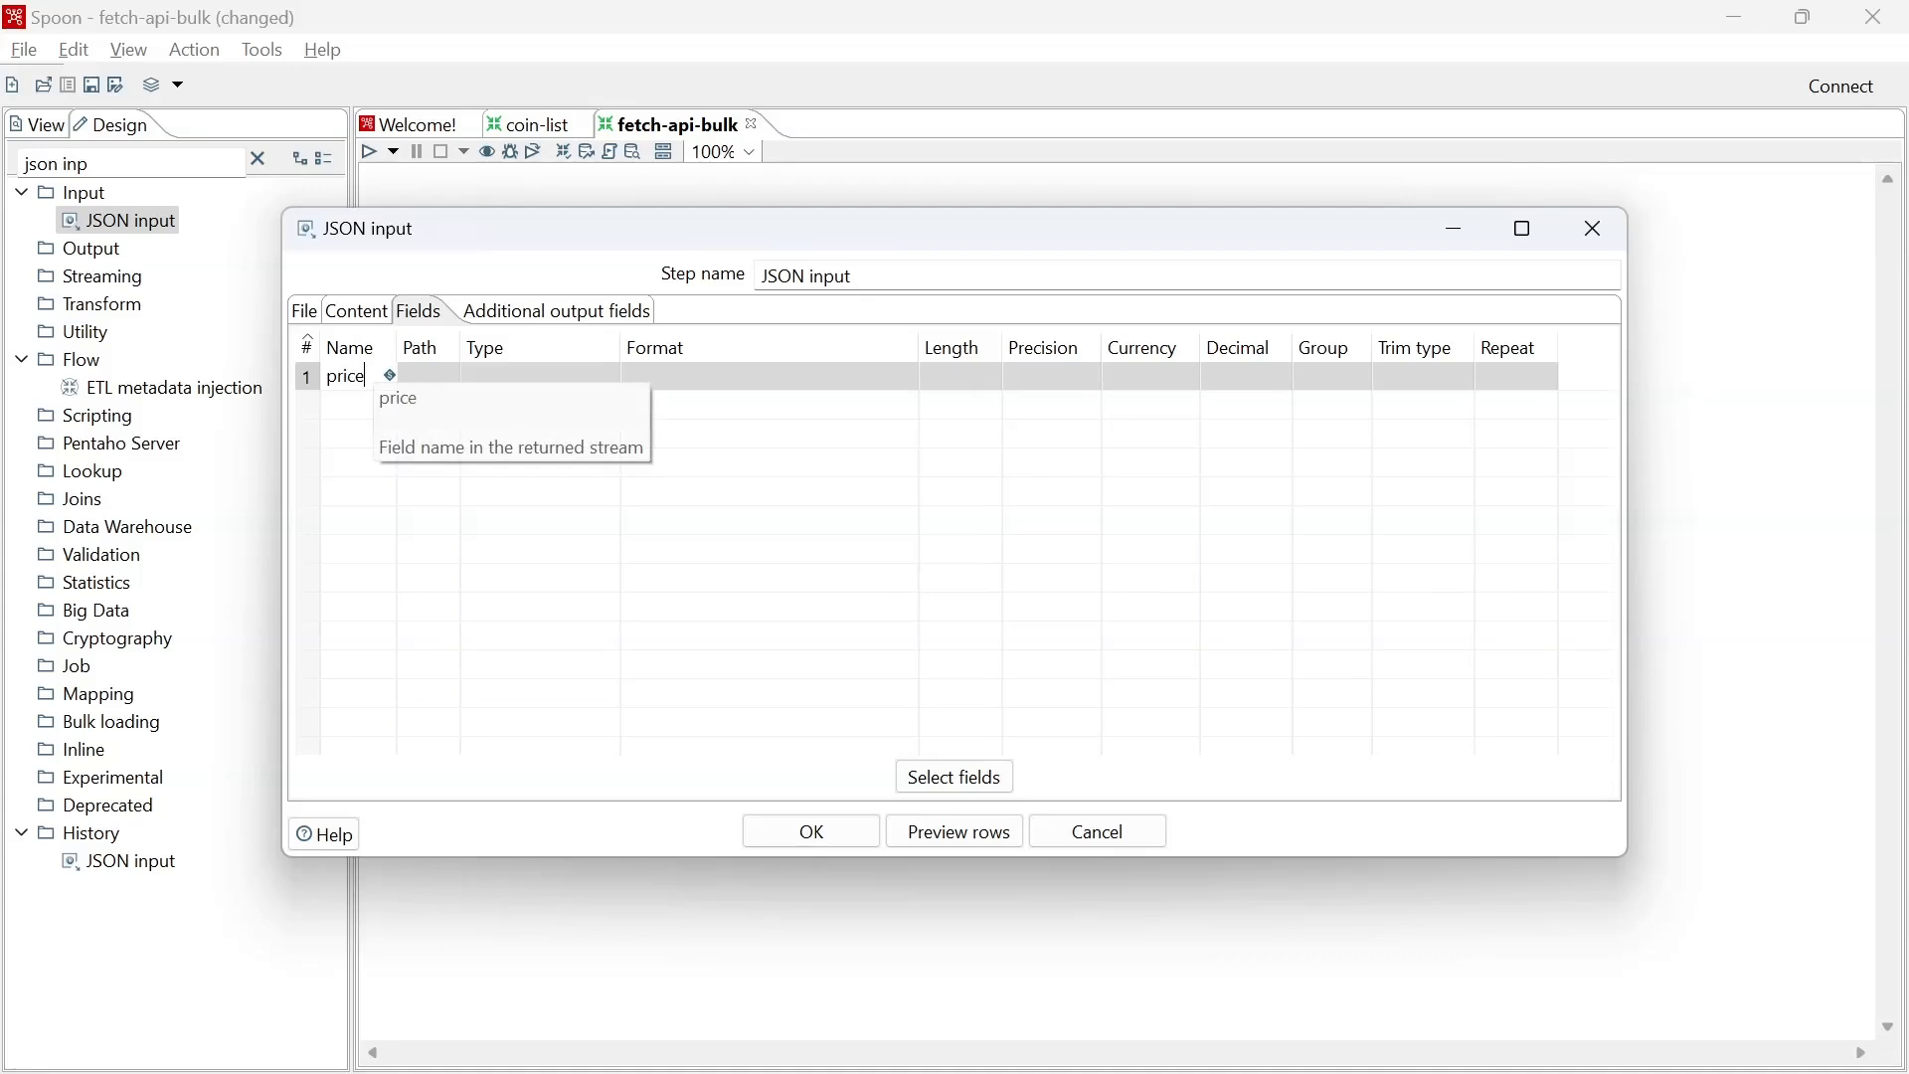
Widen the Path column and set the price field's path to $[*][0].
{"action": "left_click", "coordinate": [424, 381]}
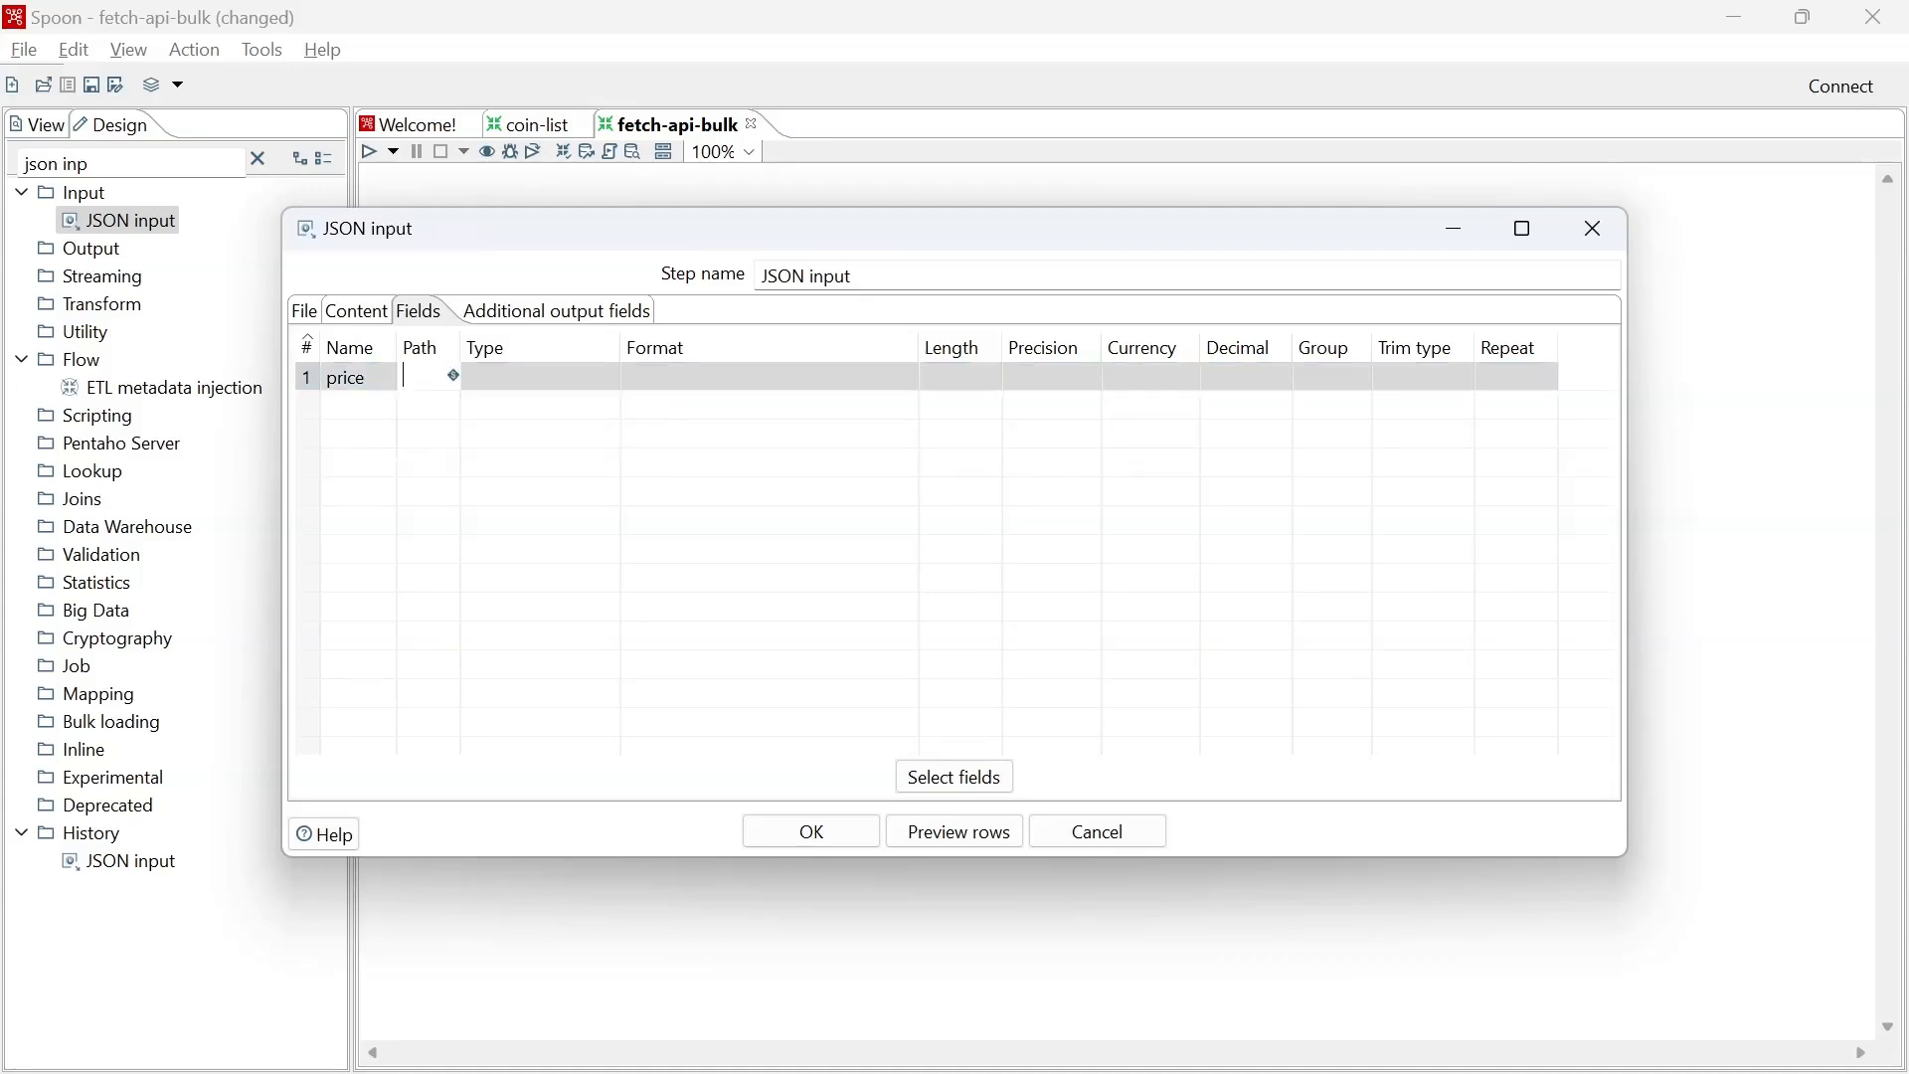
{"action": "left_click_drag", "start_coordinate": [464, 347], "coordinate": [538, 348]}
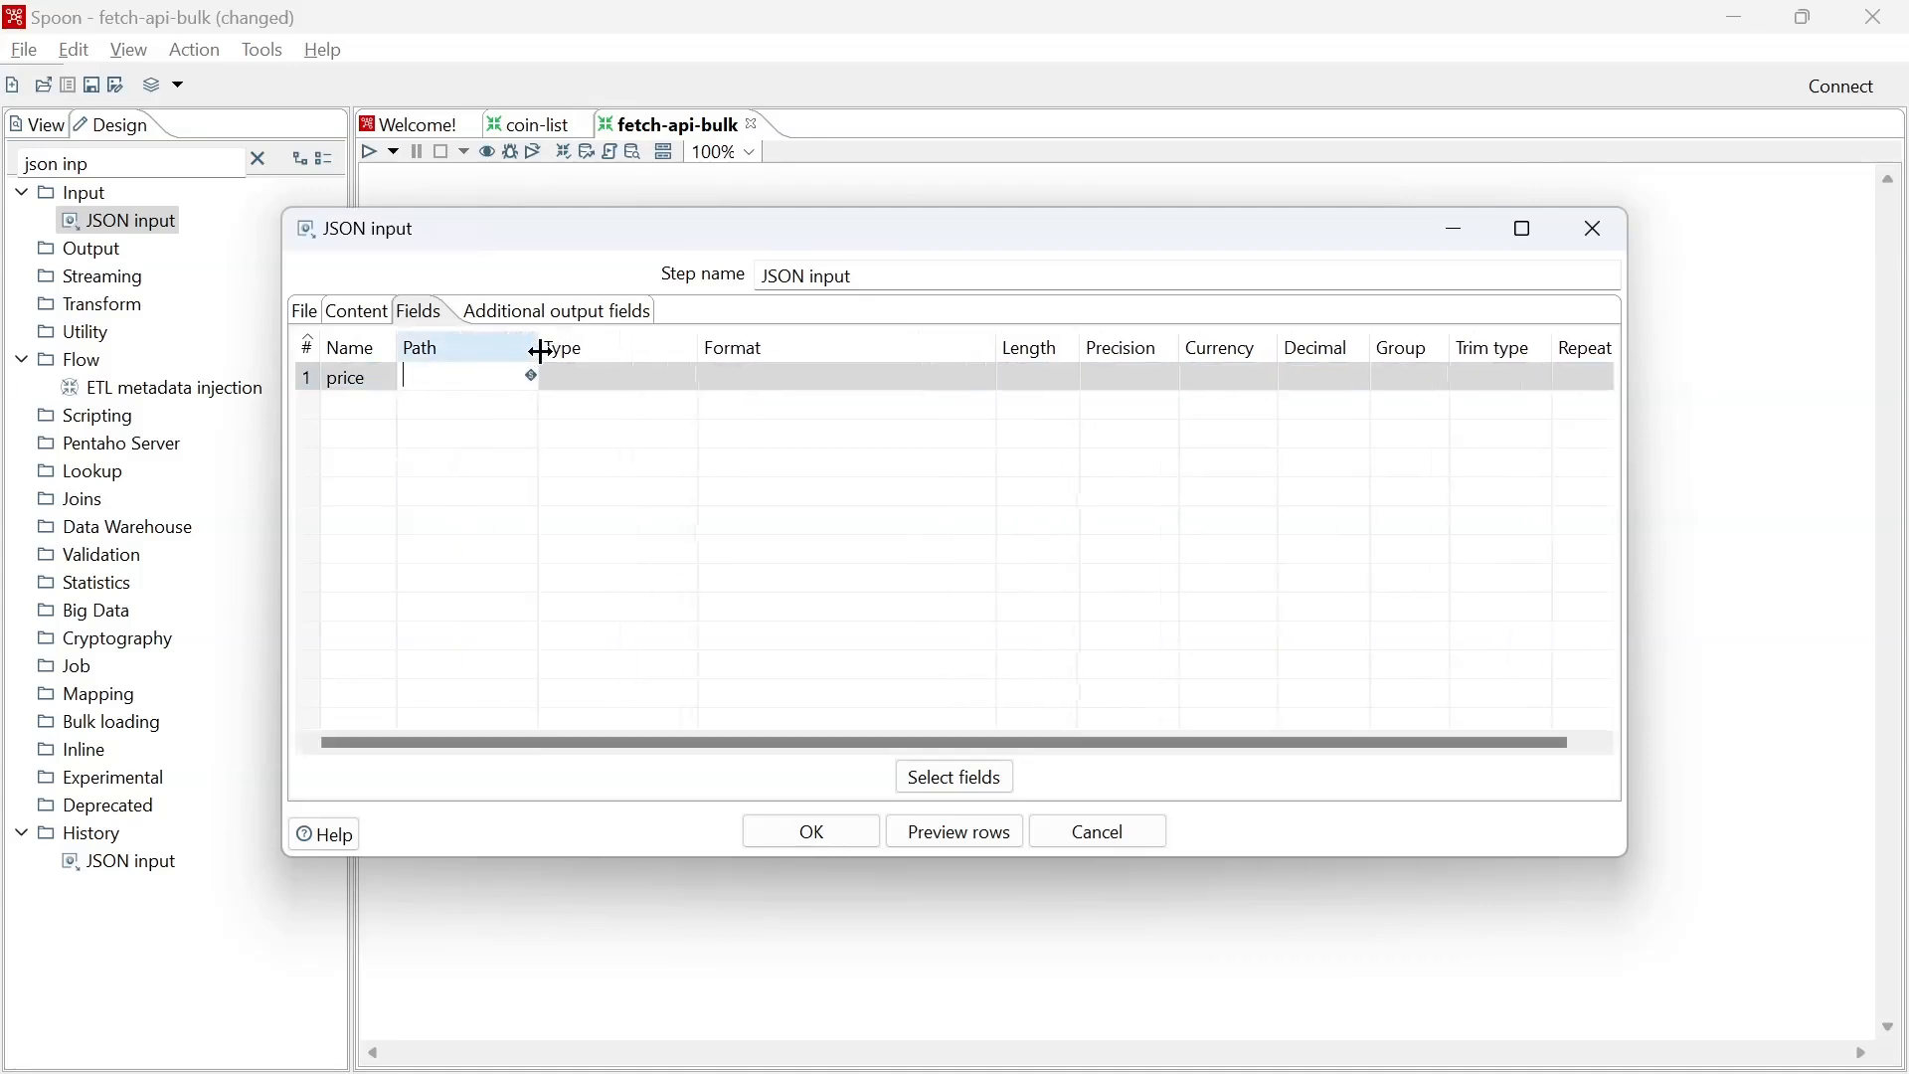
{"action": "left_click", "coordinate": [423, 379]}
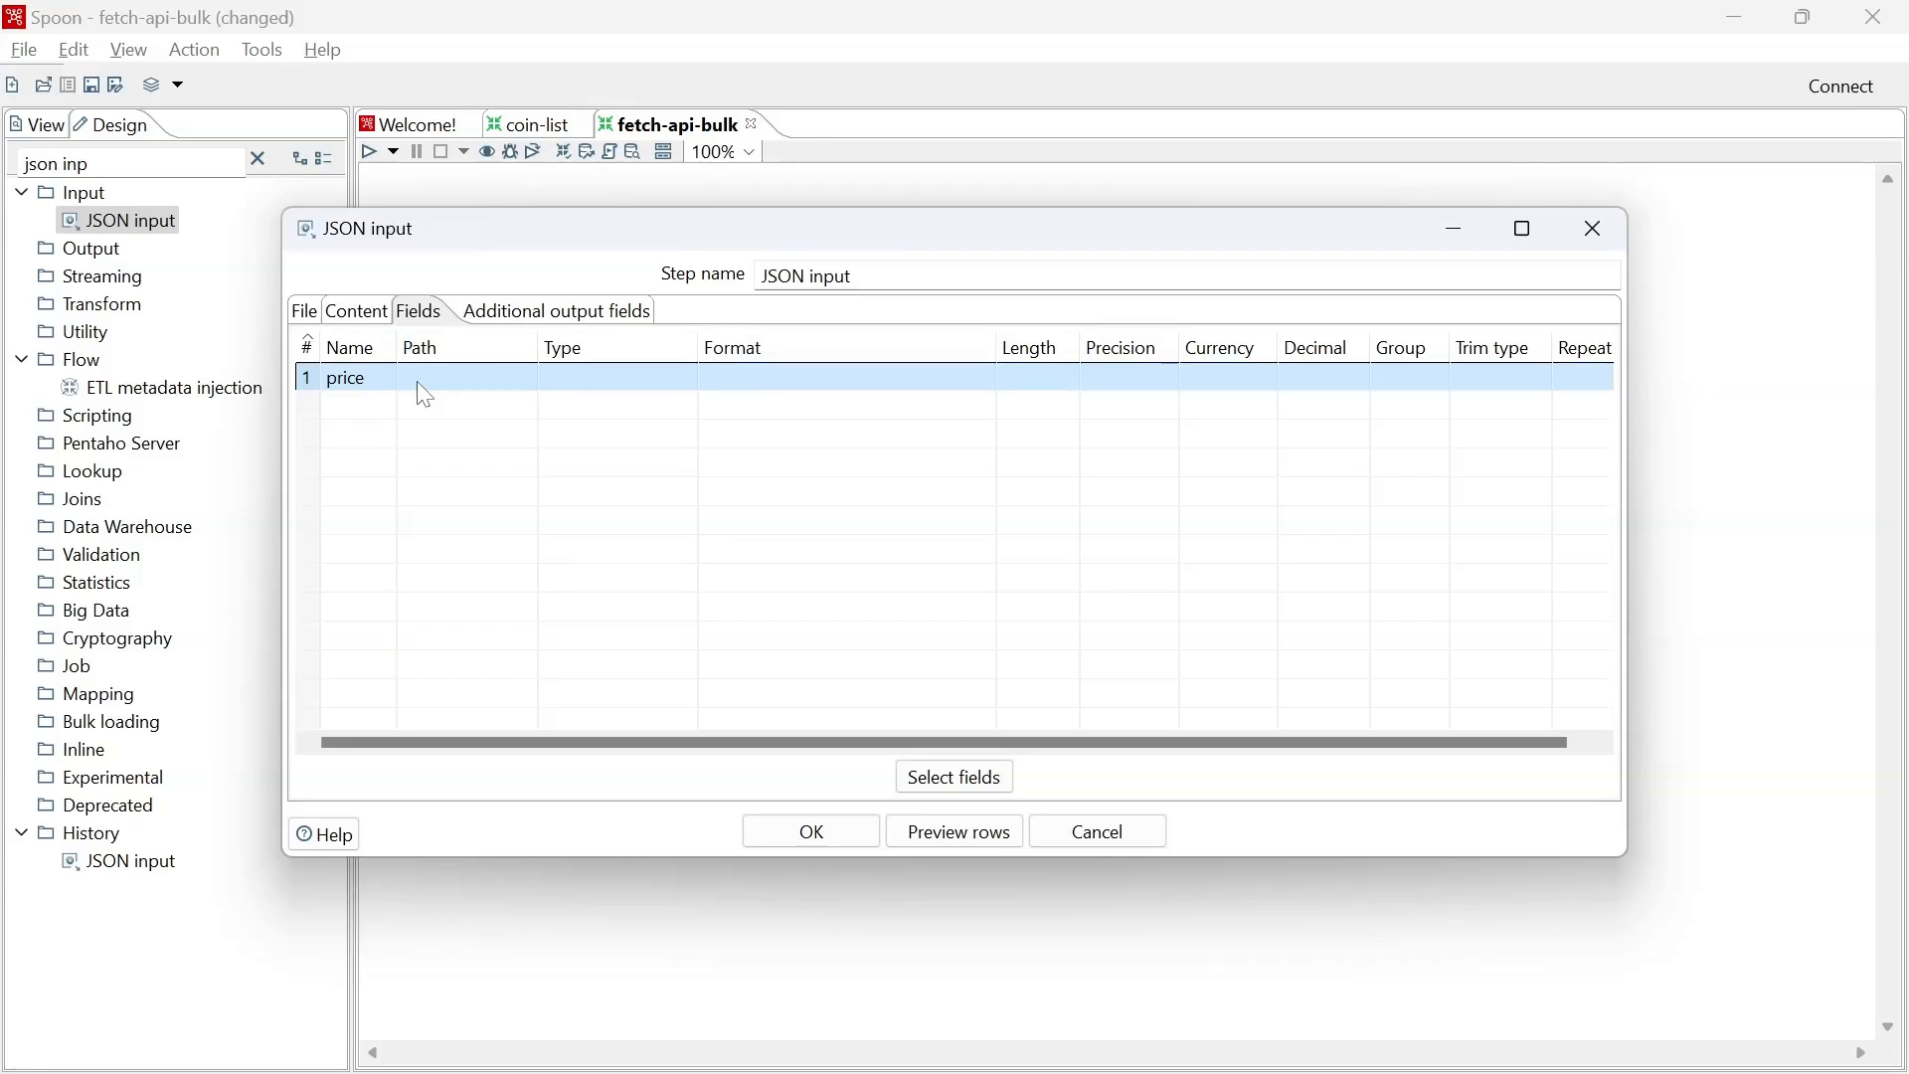
{"action": "left_click", "coordinate": [531, 375]}
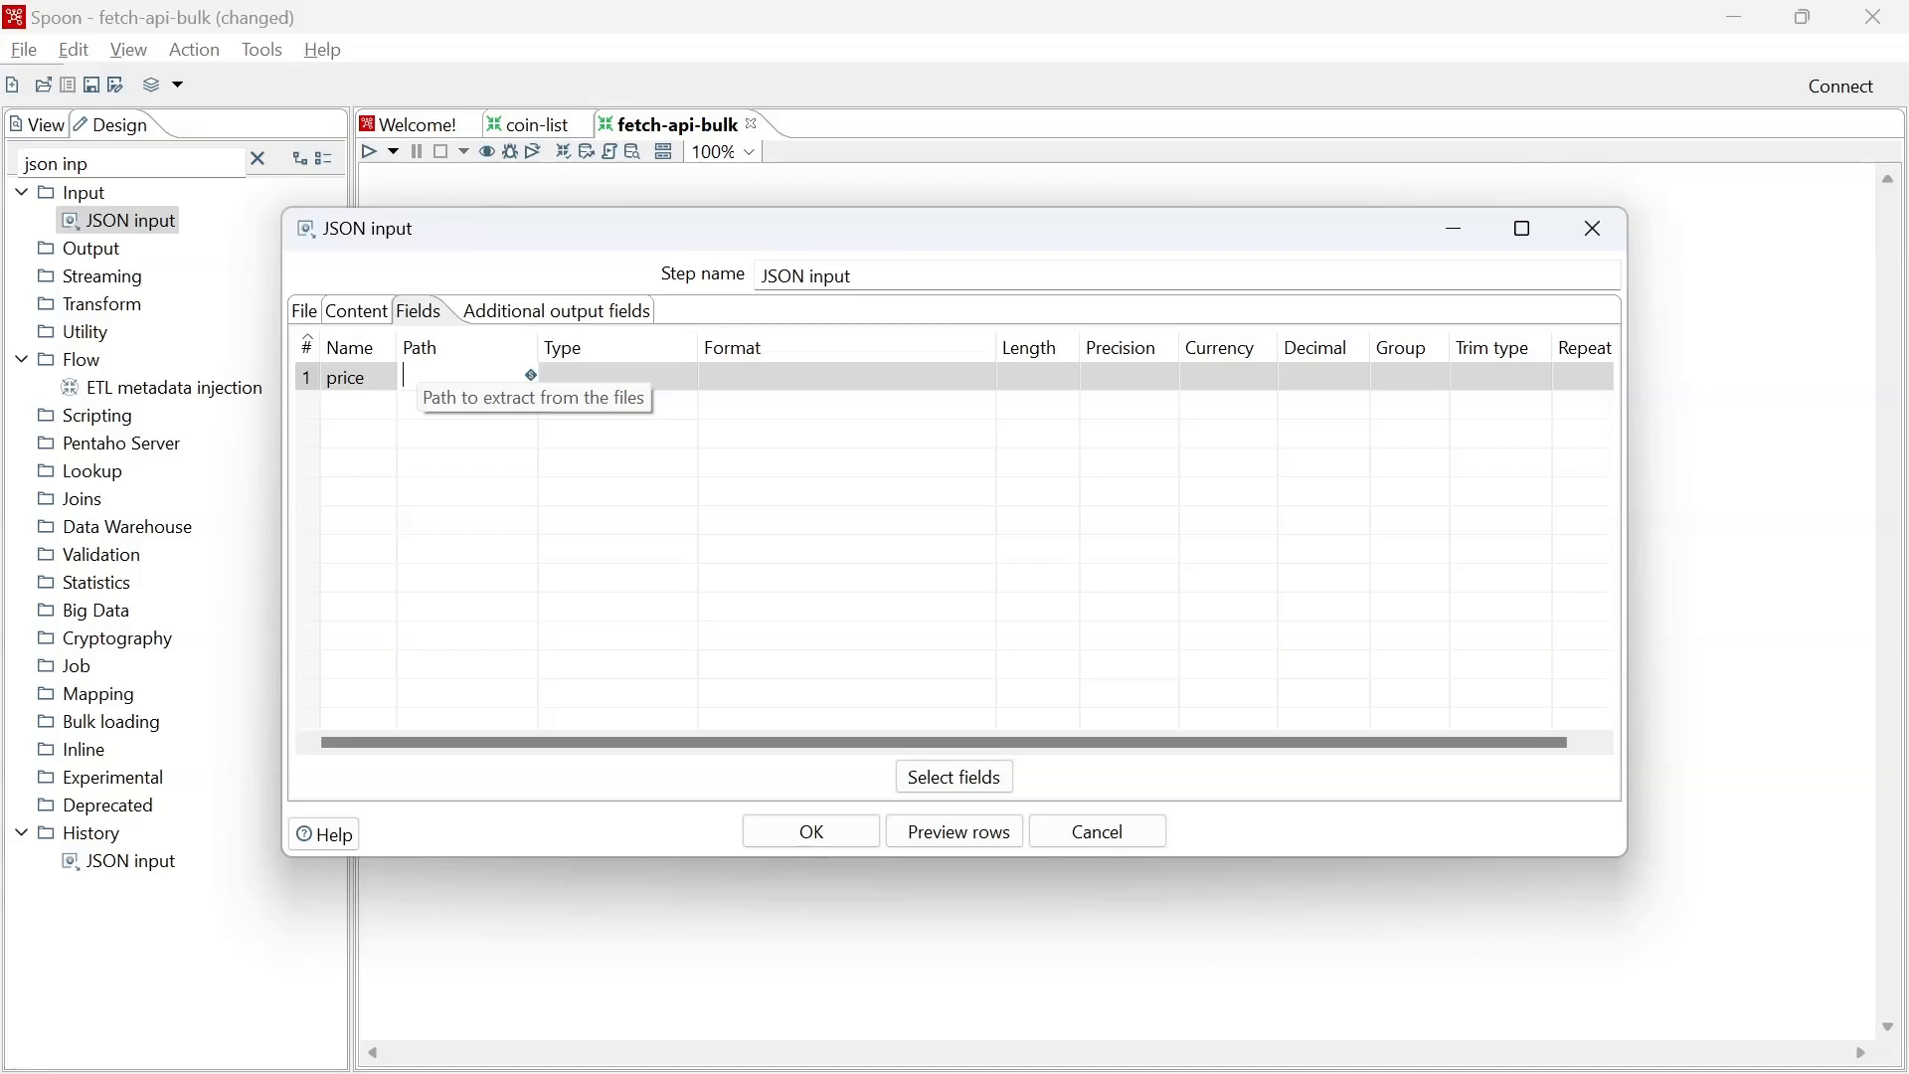
{"action": "type", "text": "$"}
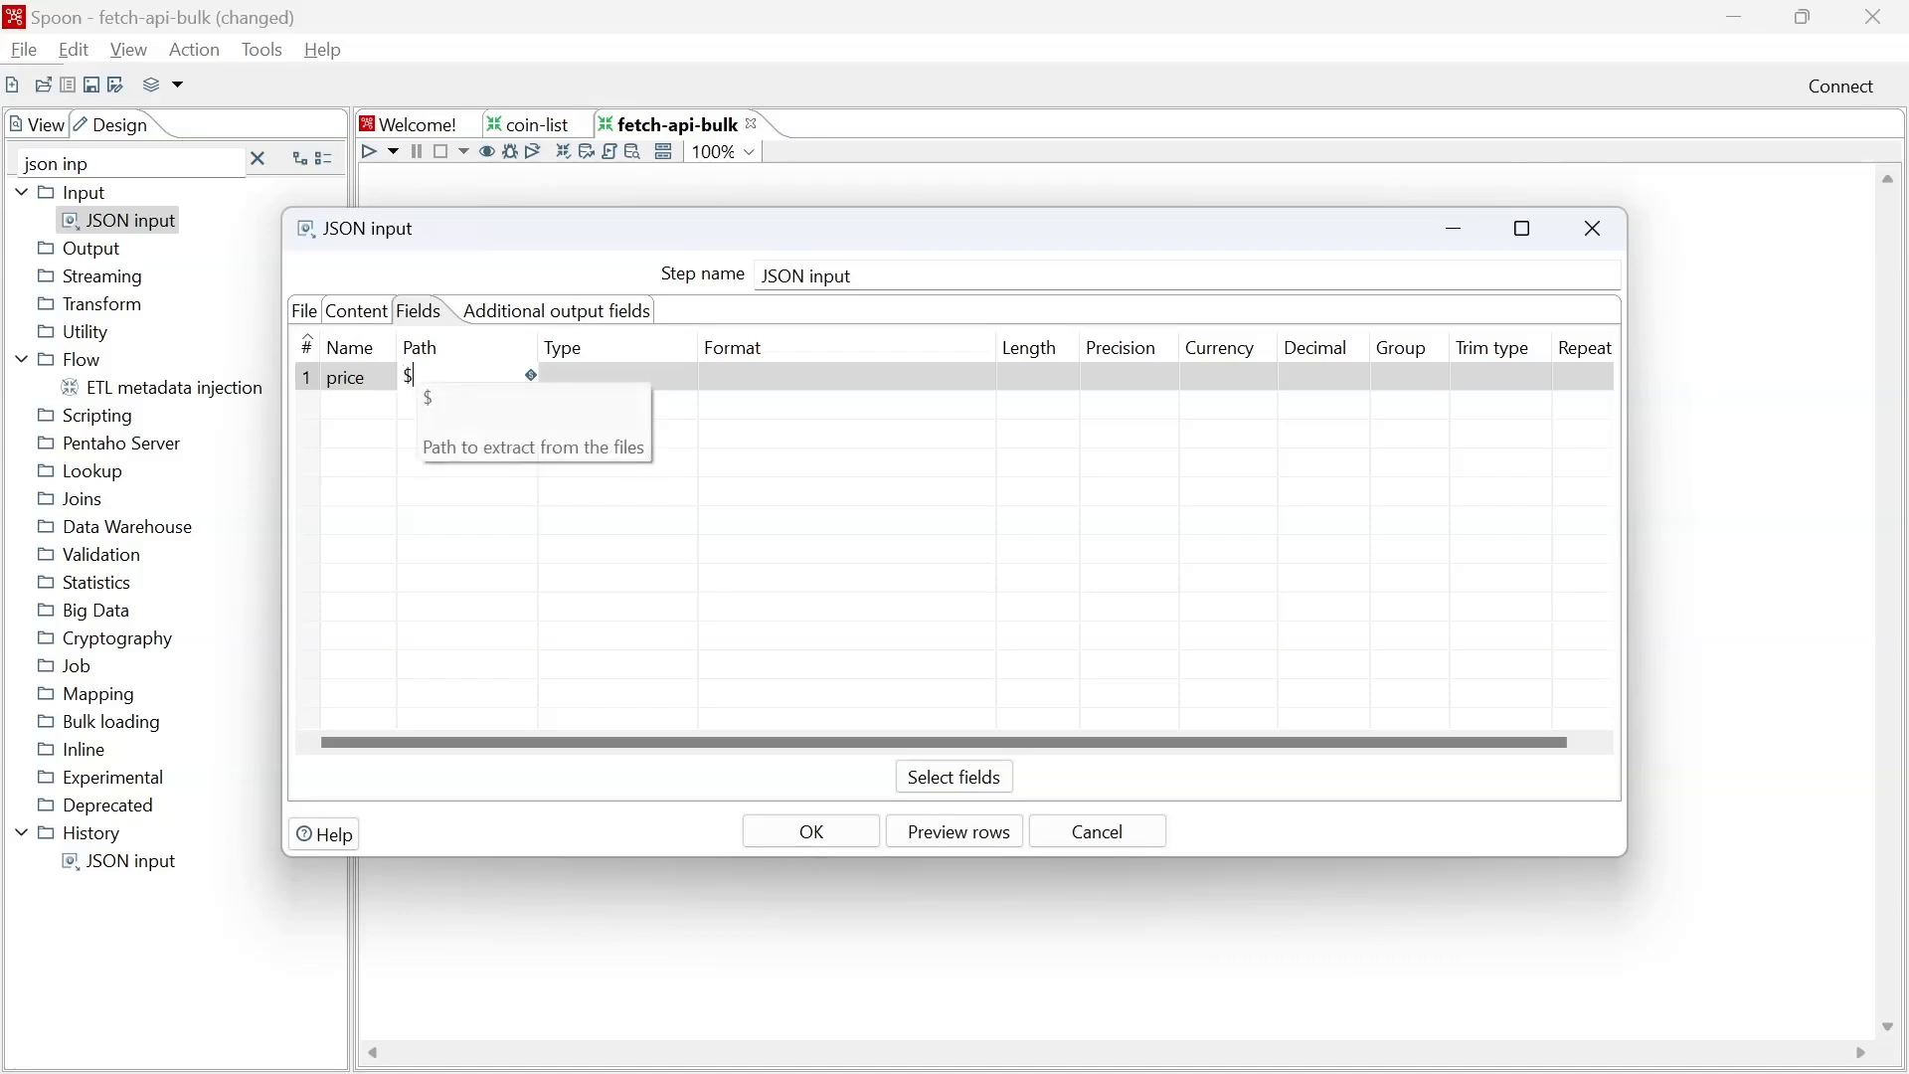
{"action": "type", "text": "[*]["}
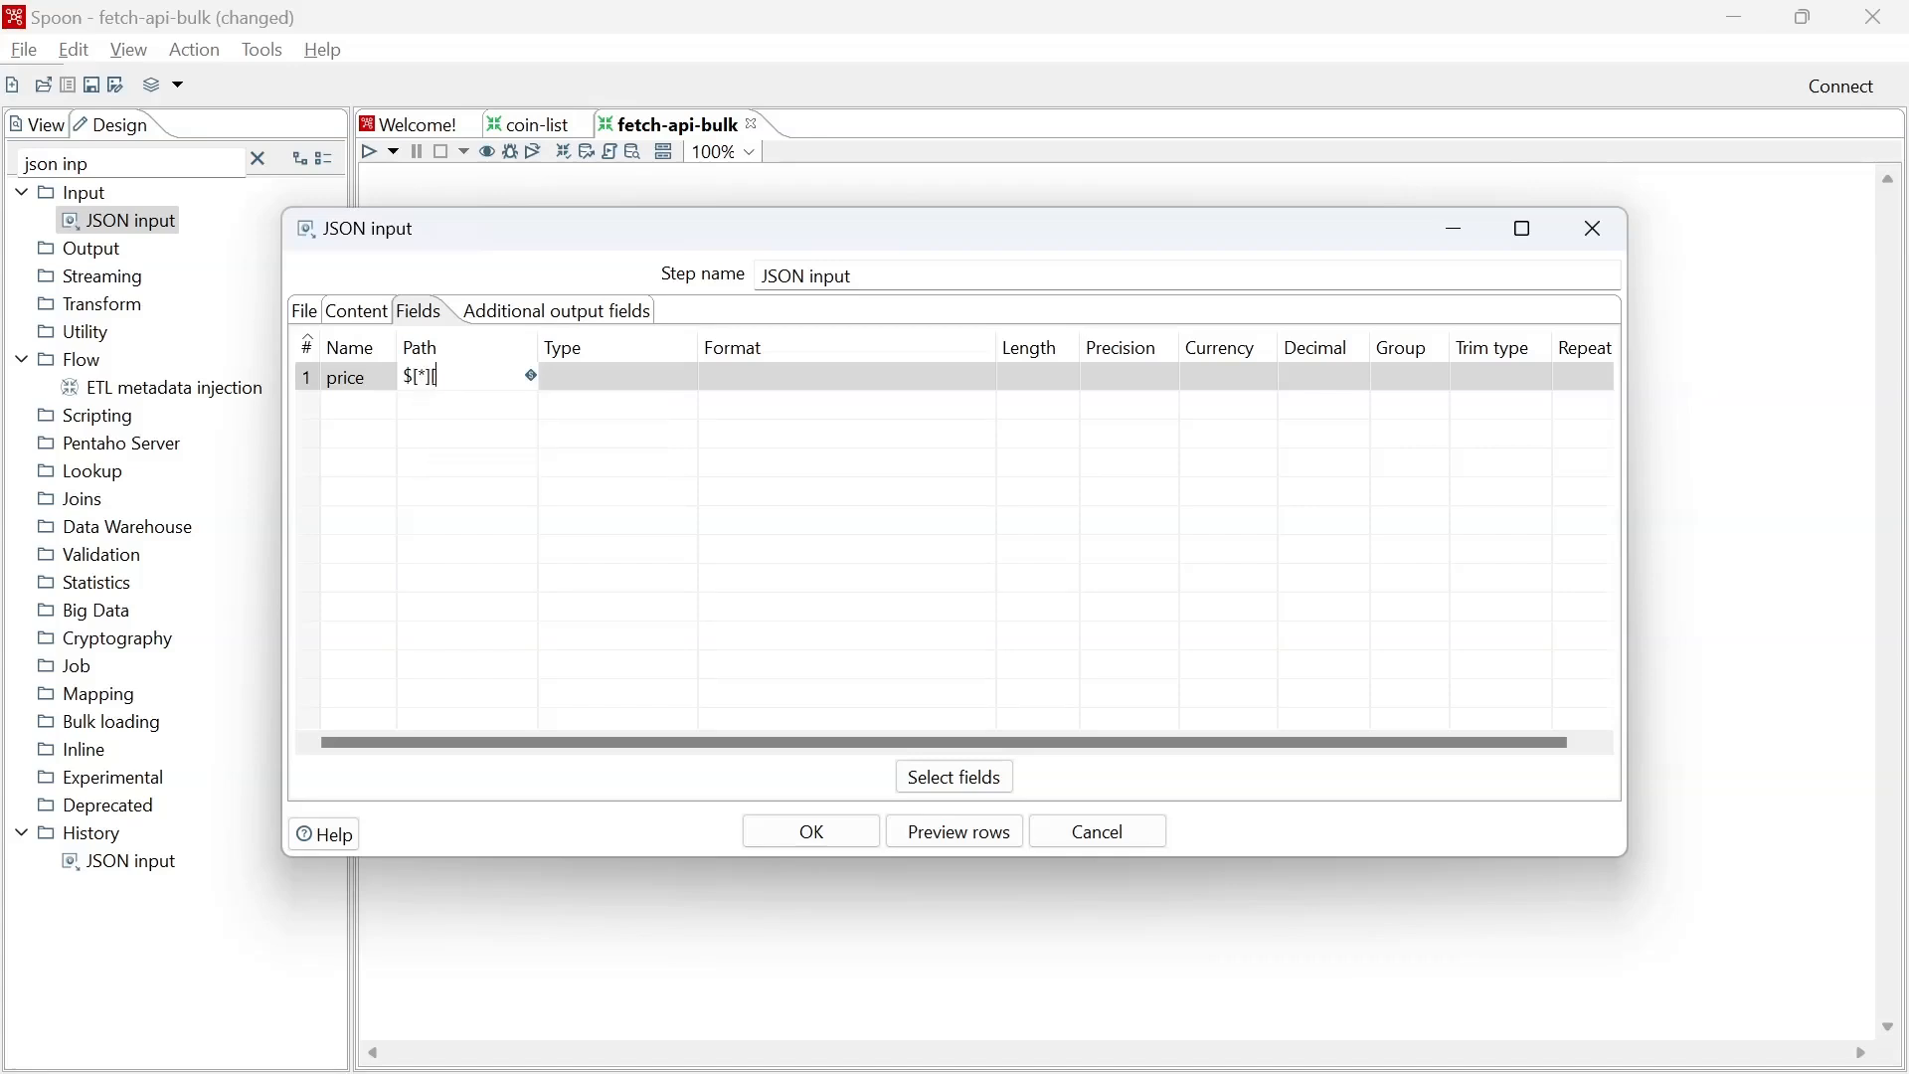
{"action": "type", "text": "1]"}
{"action": "key", "text": "BackSpace"}
{"action": "type", "text": "0"}
Set the price field's type to Number.
{"action": "left_click", "coordinate": [684, 385]}
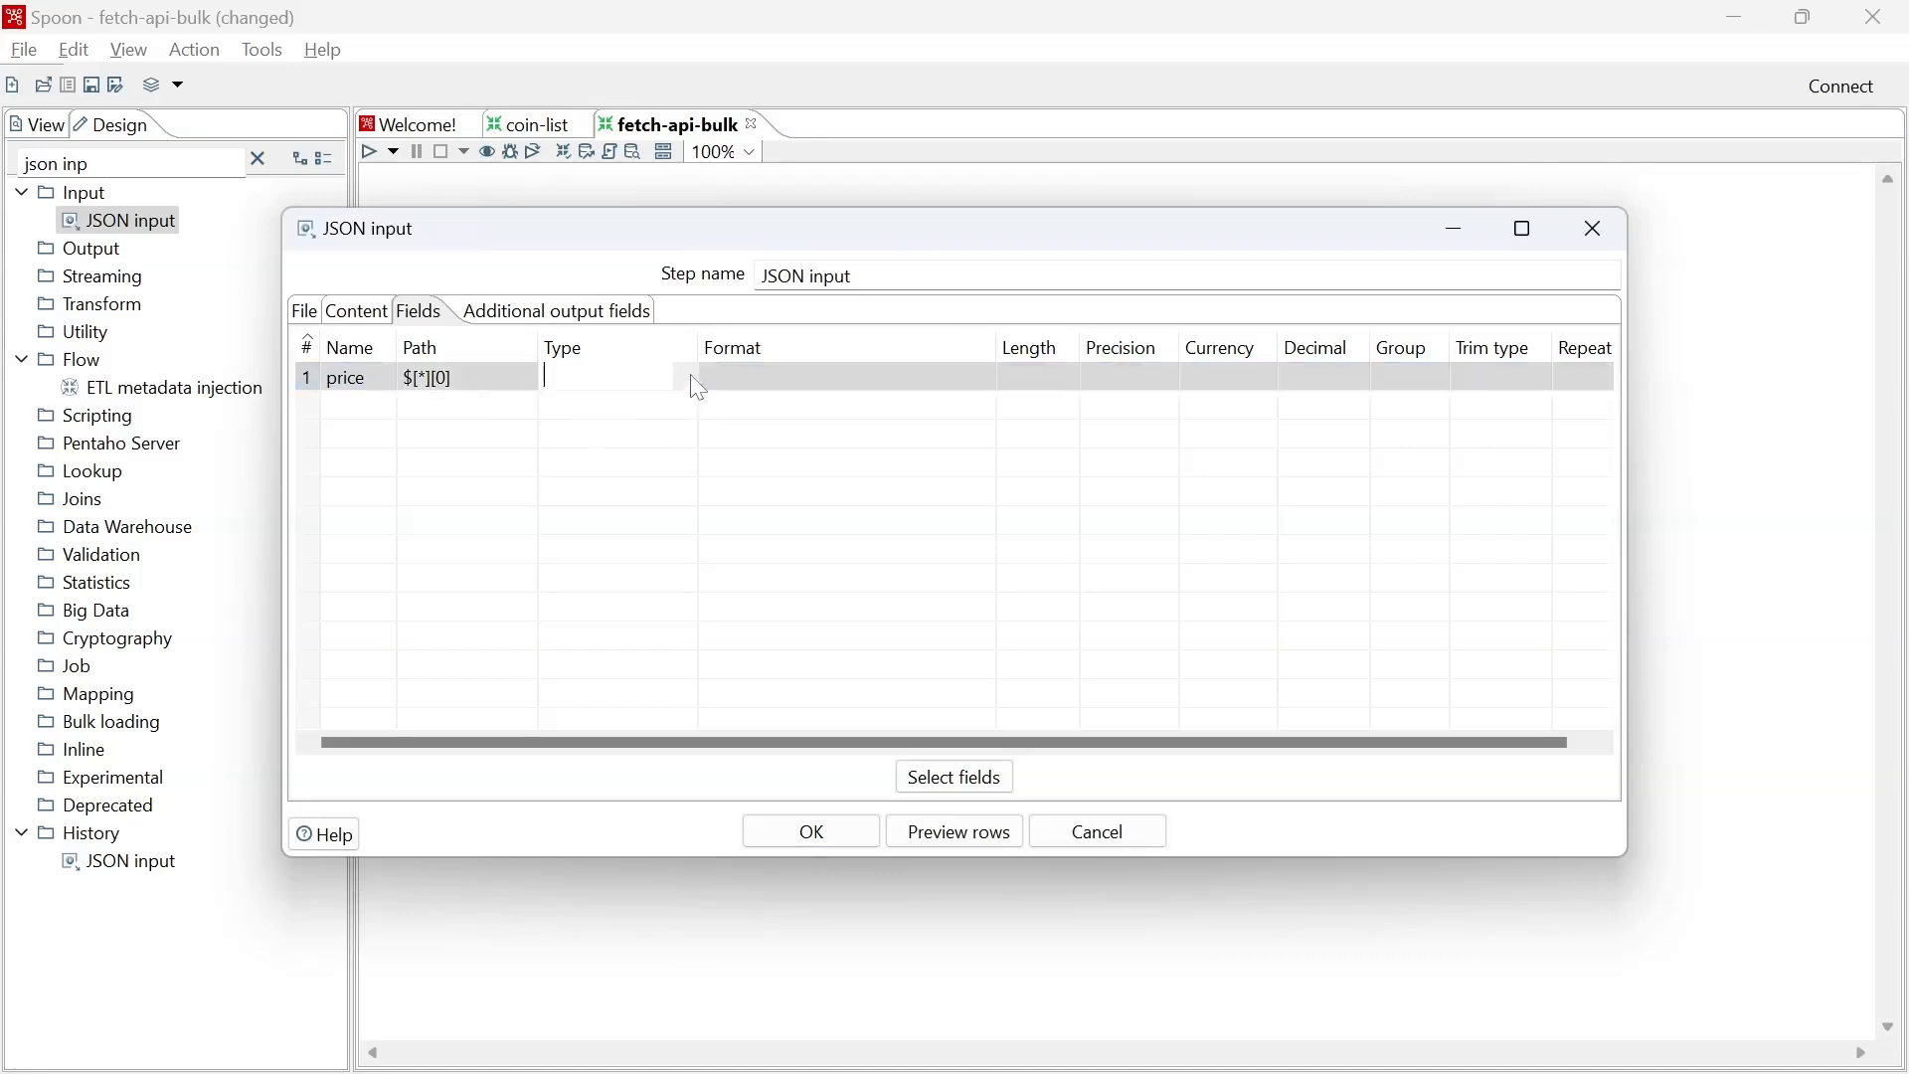
{"action": "left_click", "coordinate": [696, 385]}
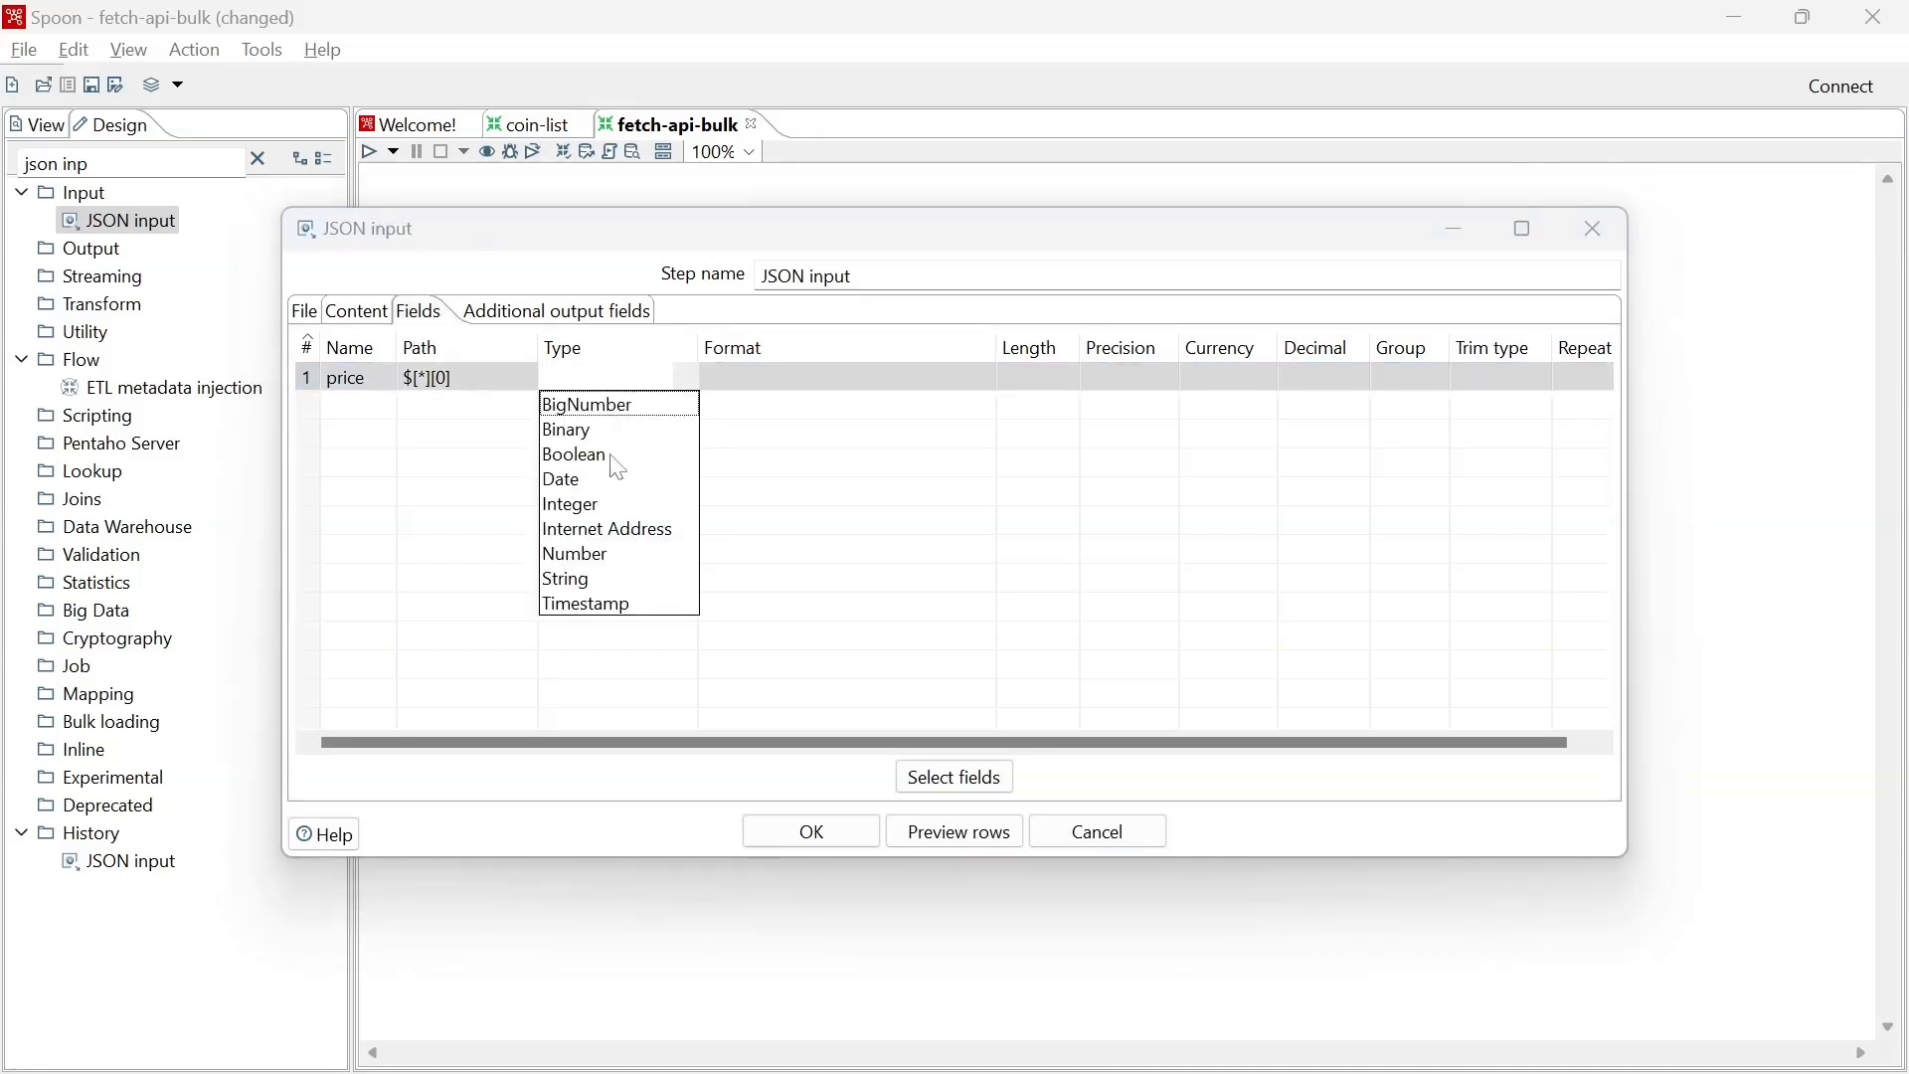
{"action": "left_click", "coordinate": [582, 556]}
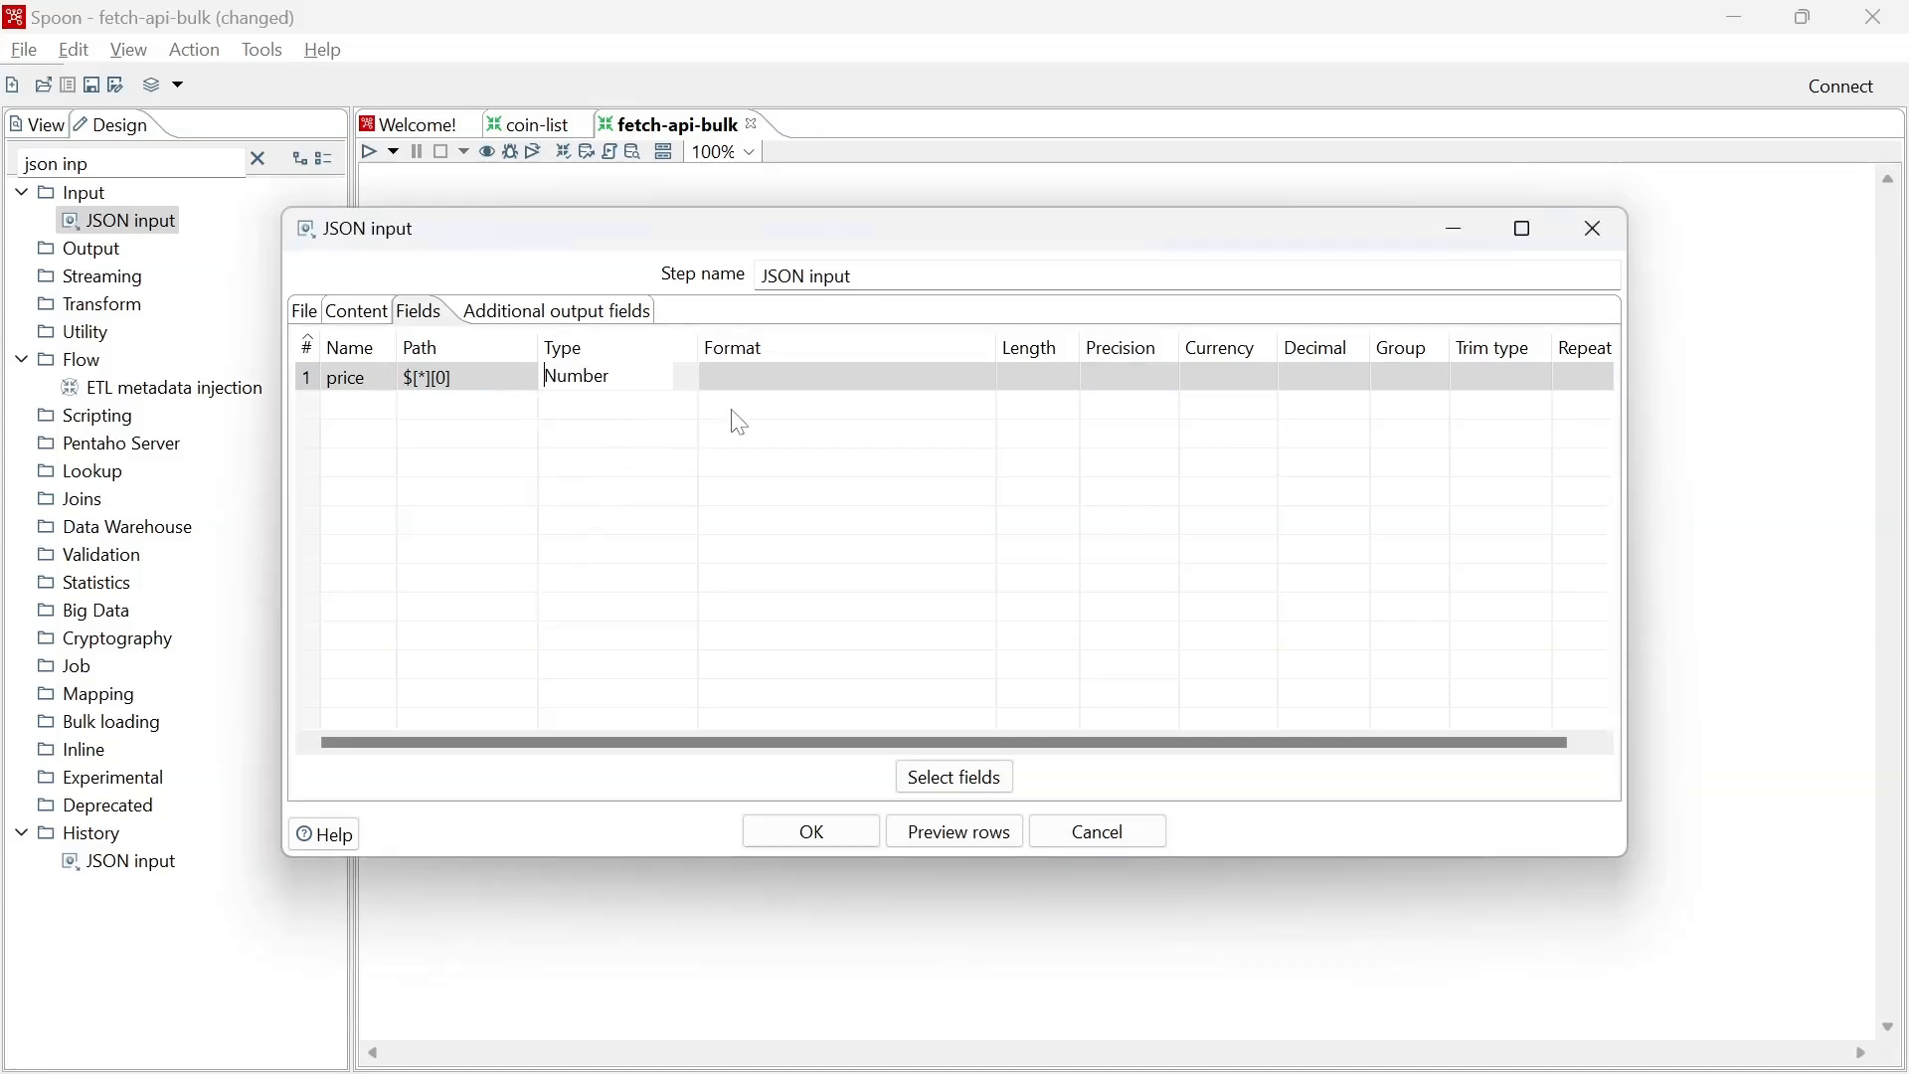
Check the value order of the prices entries in the browser's CoinGecko response and change the price field's path to $[*][1] in Spoon.
{"action": "key", "text": "alt+Tab"}
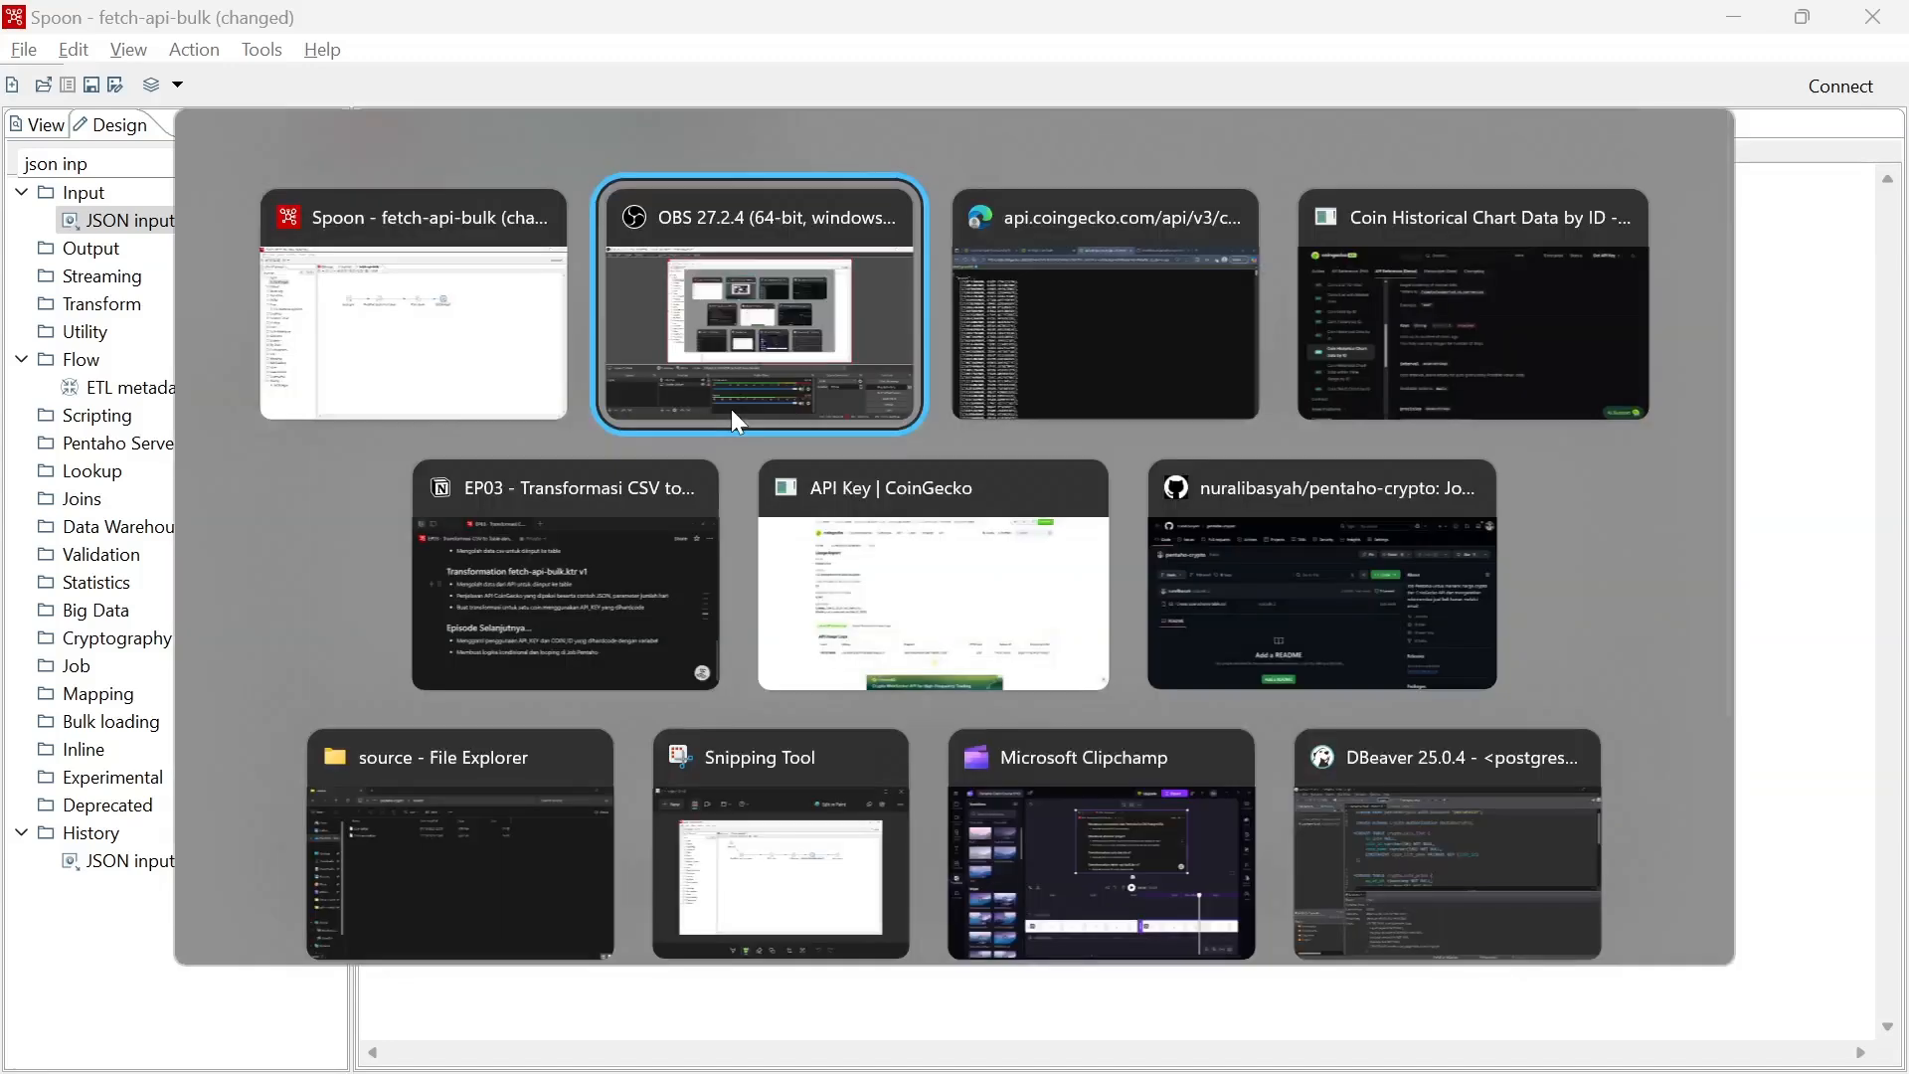
{"action": "key", "text": "alt+Tab"}
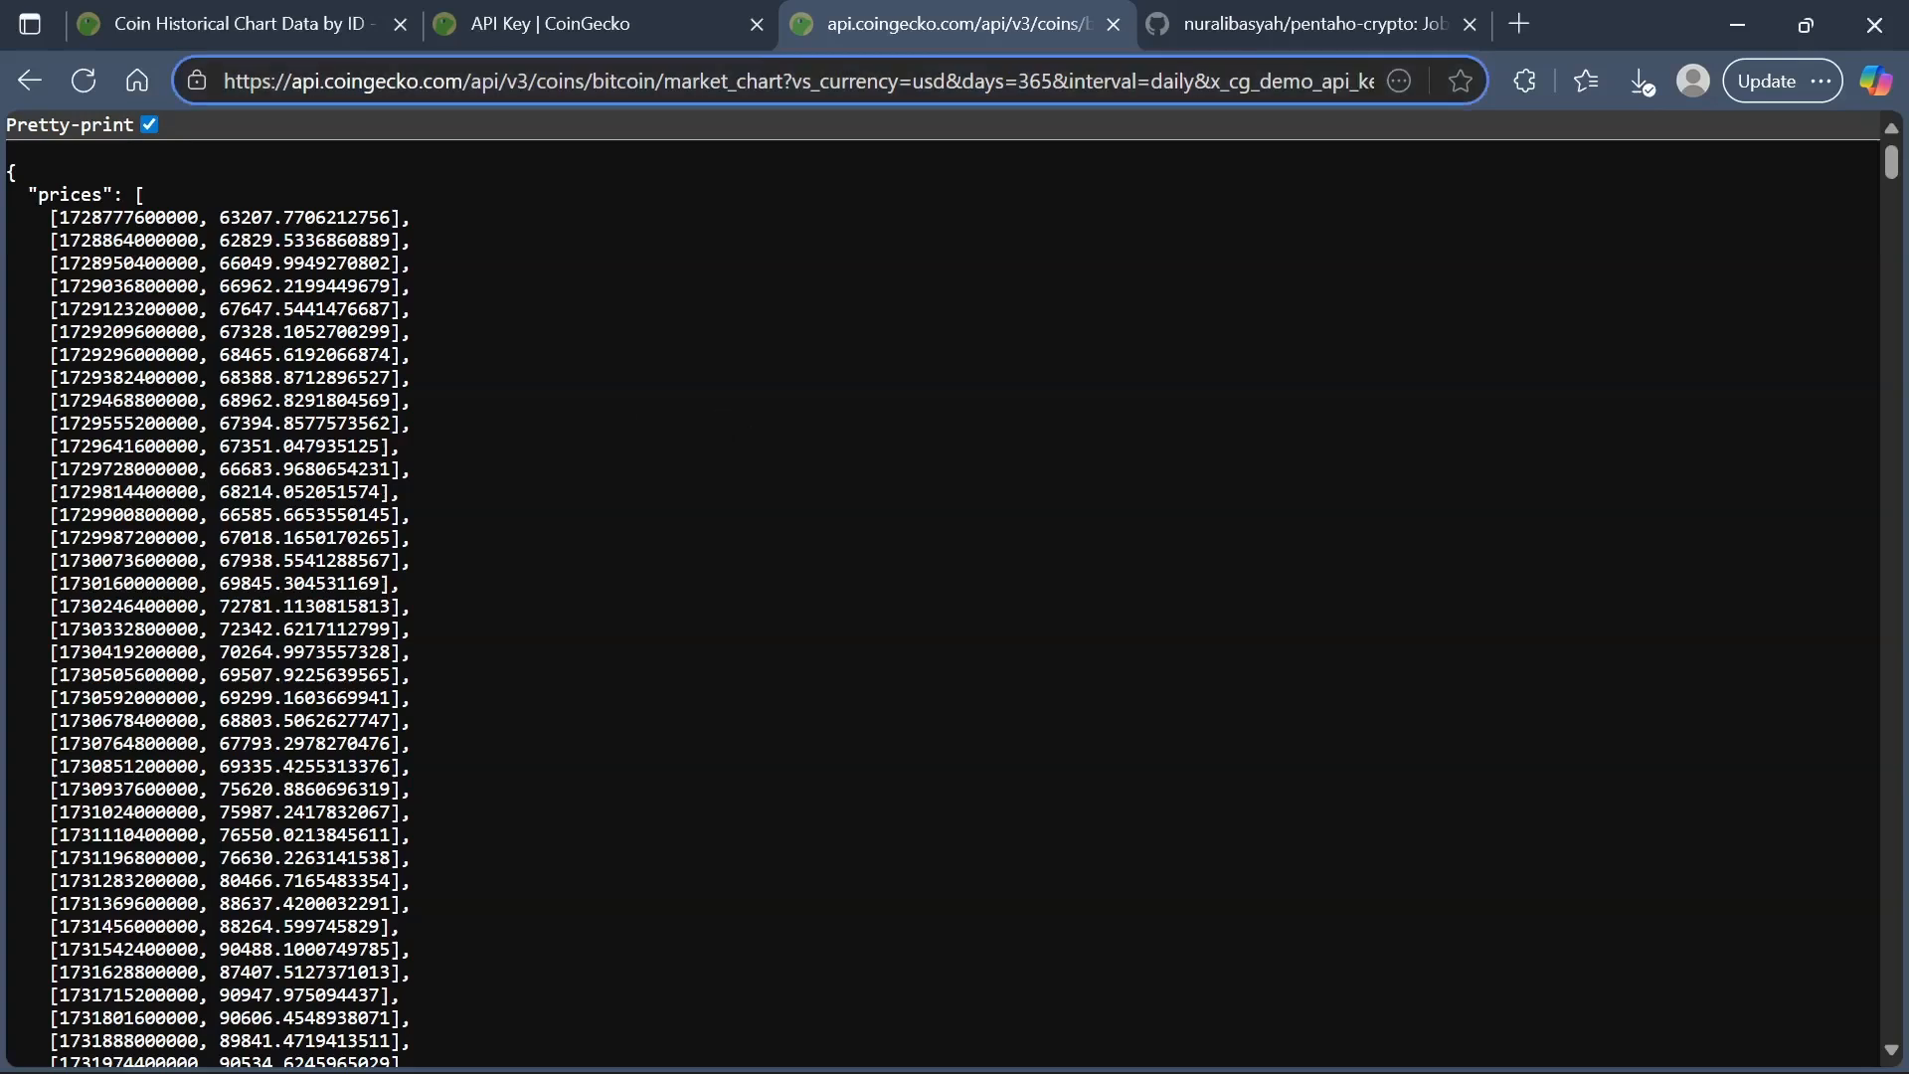
{"action": "key", "text": "alt+Tab"}
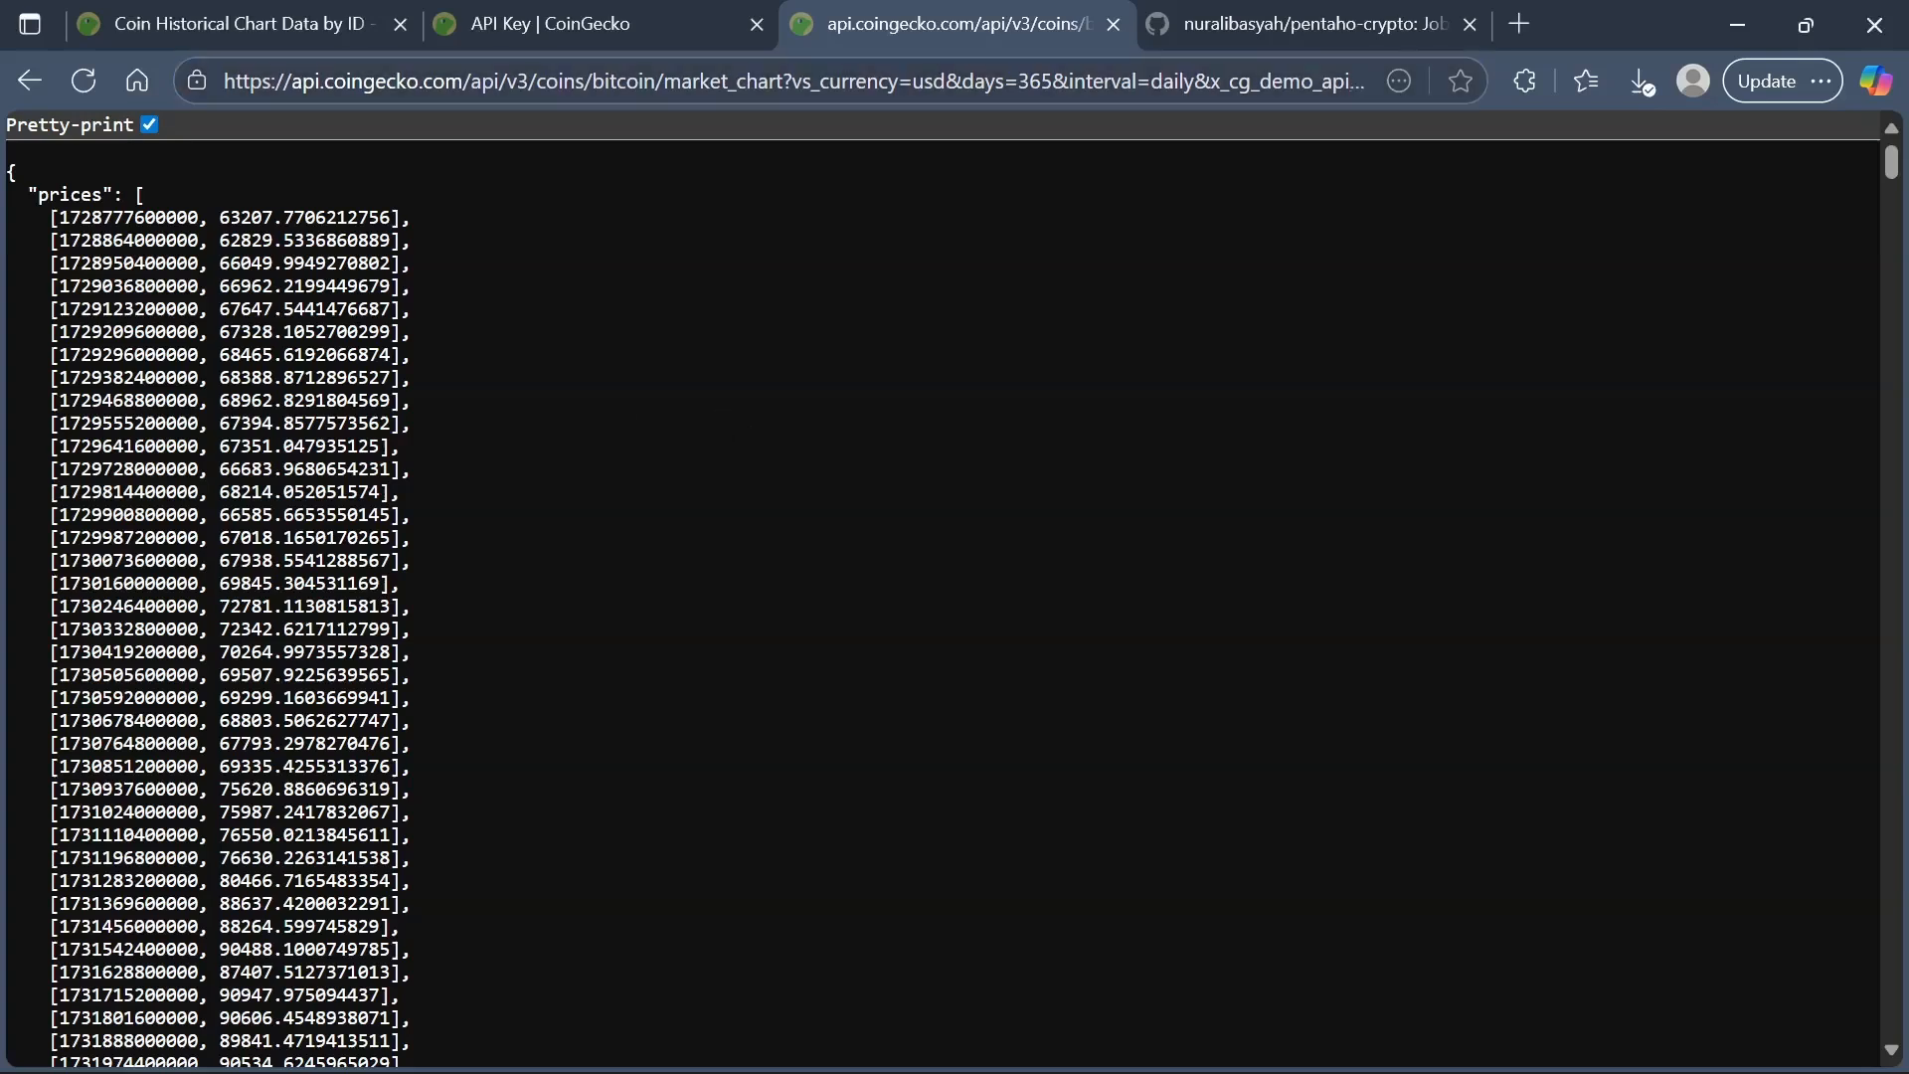
{"action": "left_click_drag", "start_coordinate": [202, 218], "coordinate": [59, 219]}
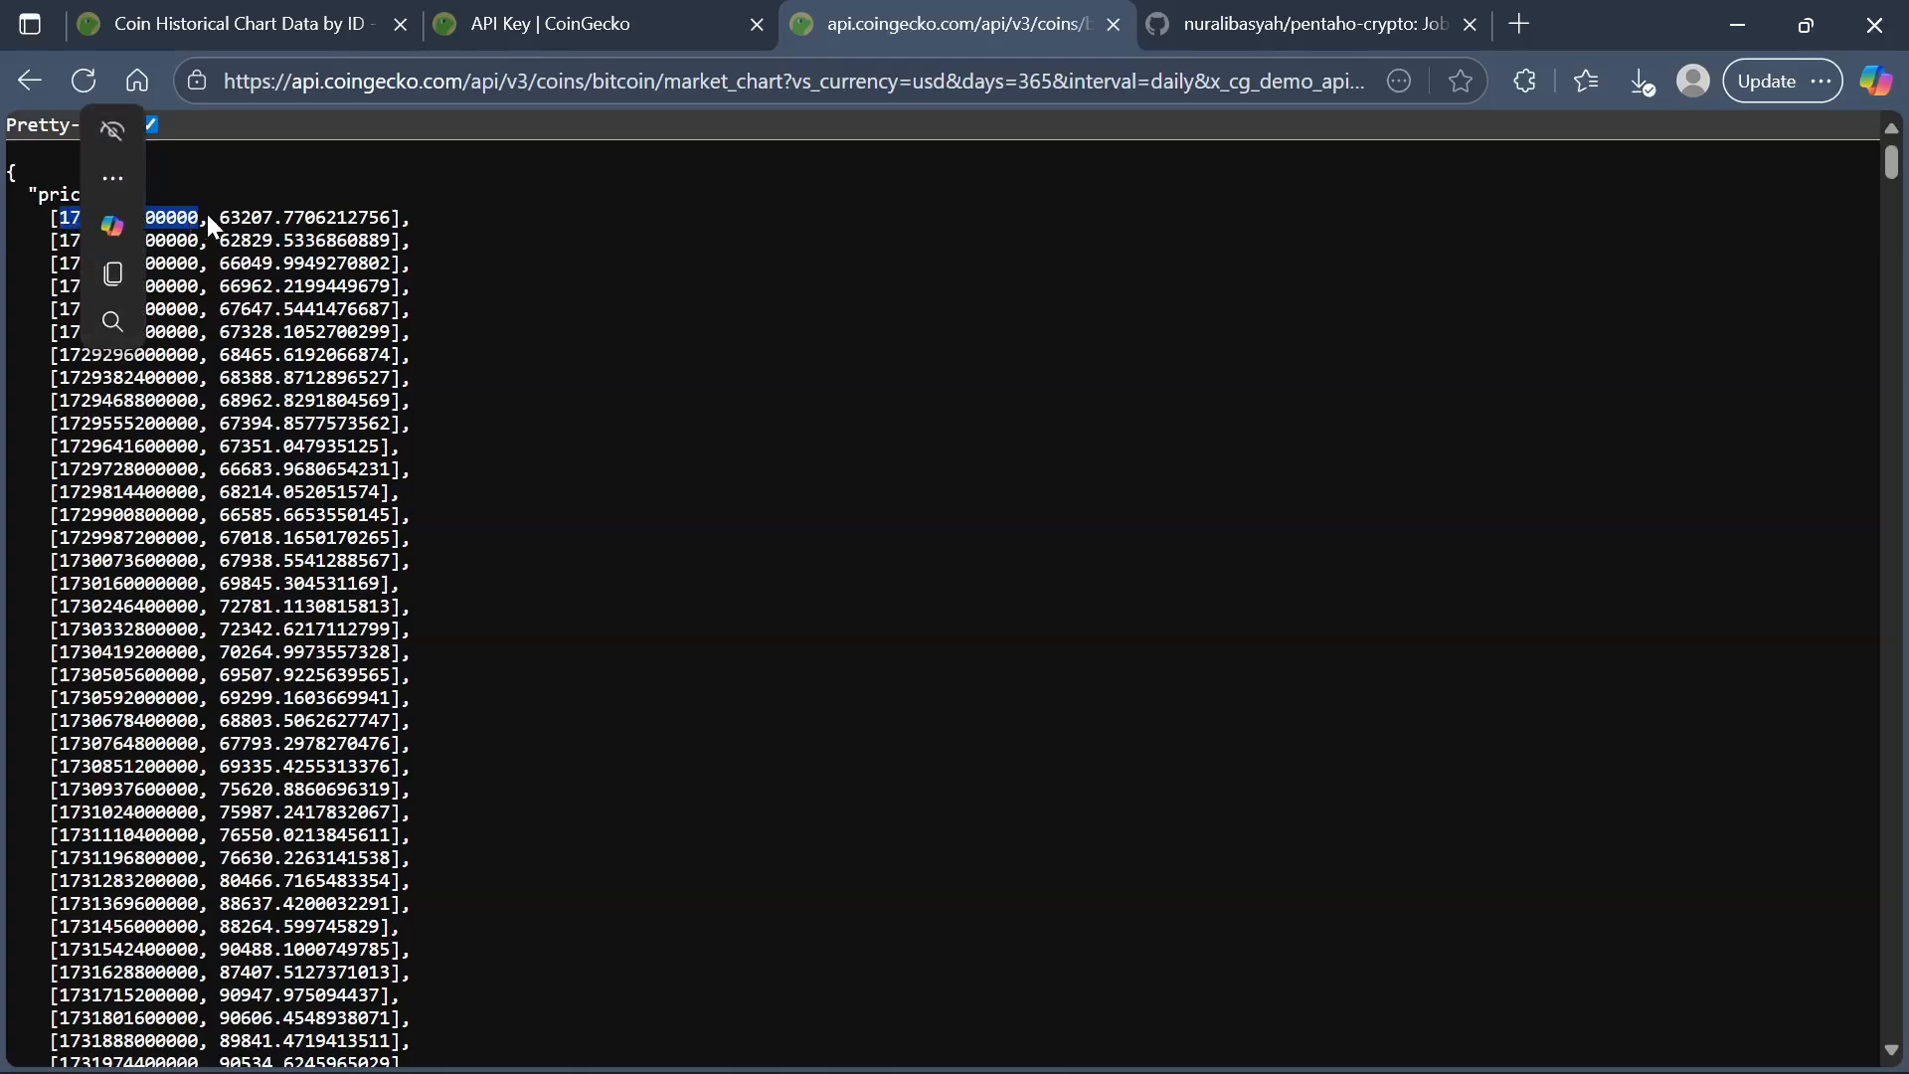
{"action": "left_click", "coordinate": [425, 239]}
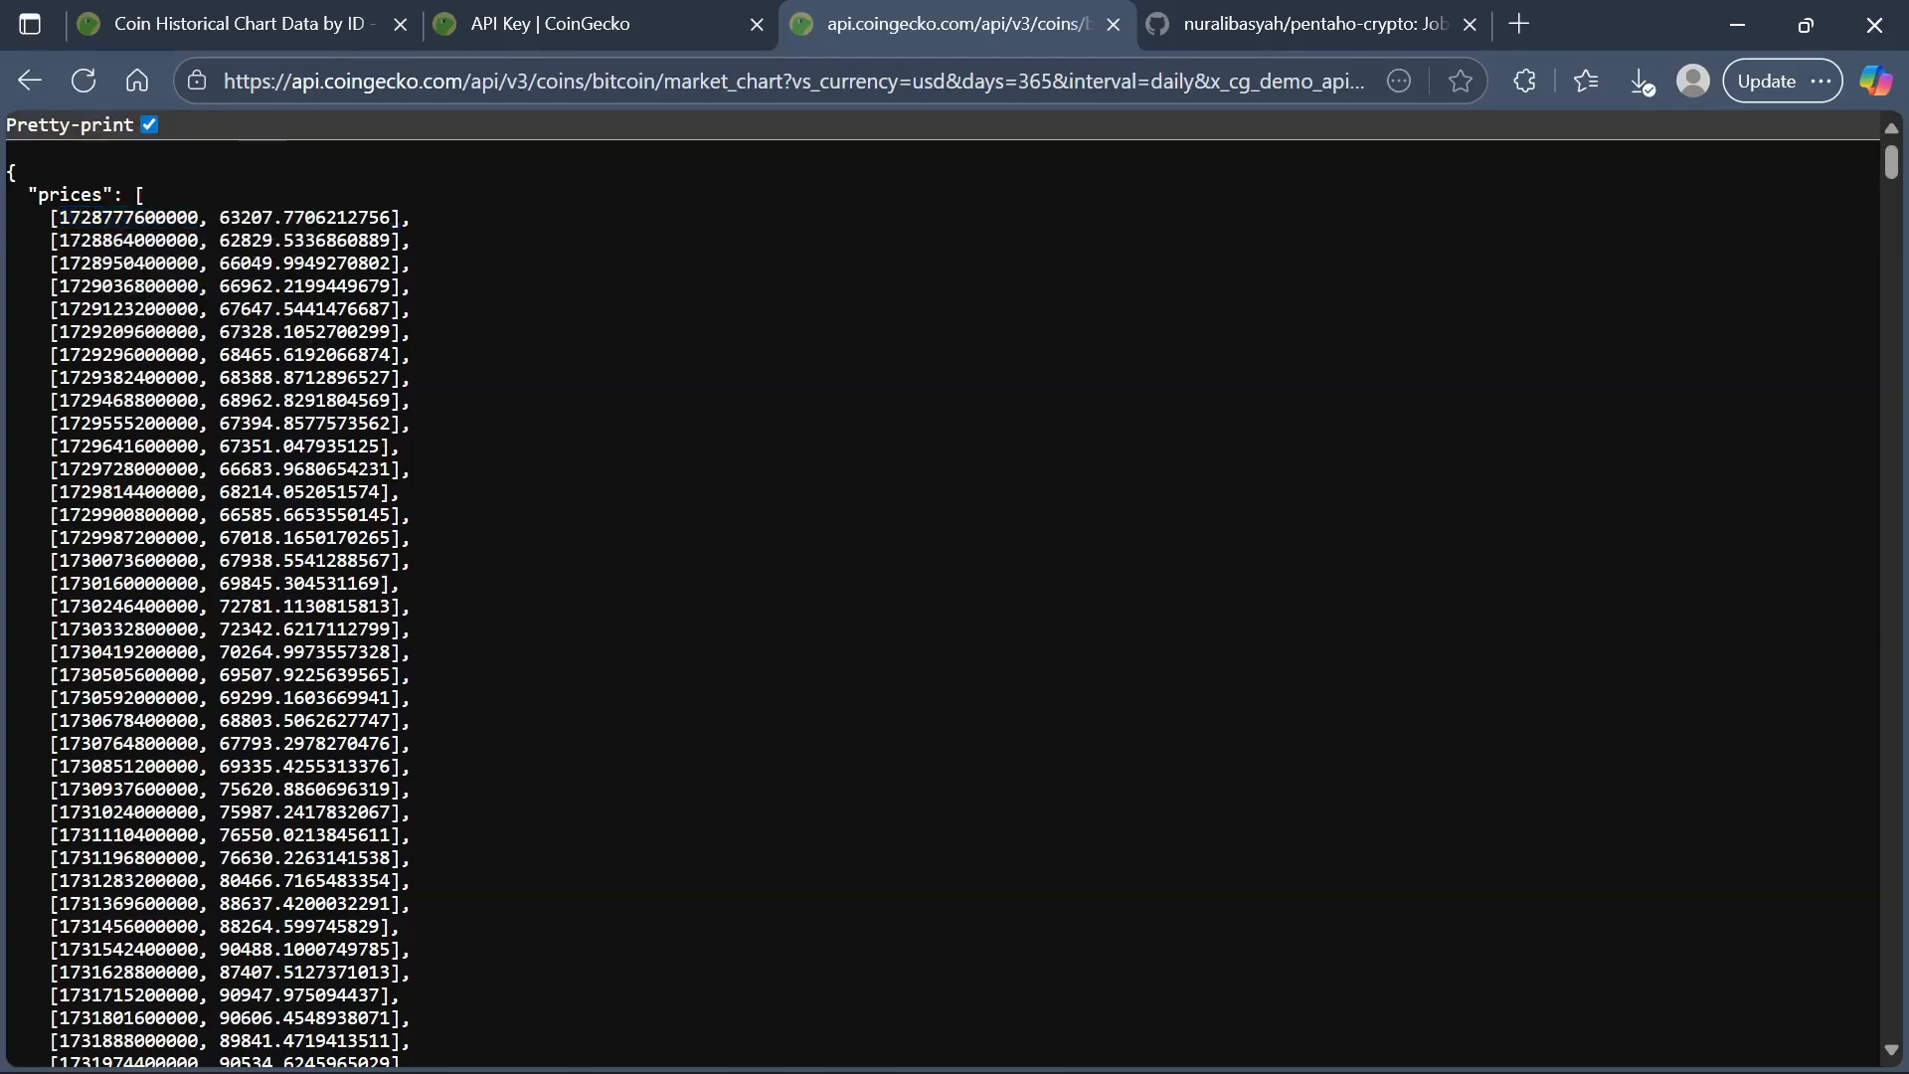
{"action": "left_click_drag", "start_coordinate": [403, 218], "coordinate": [218, 218]}
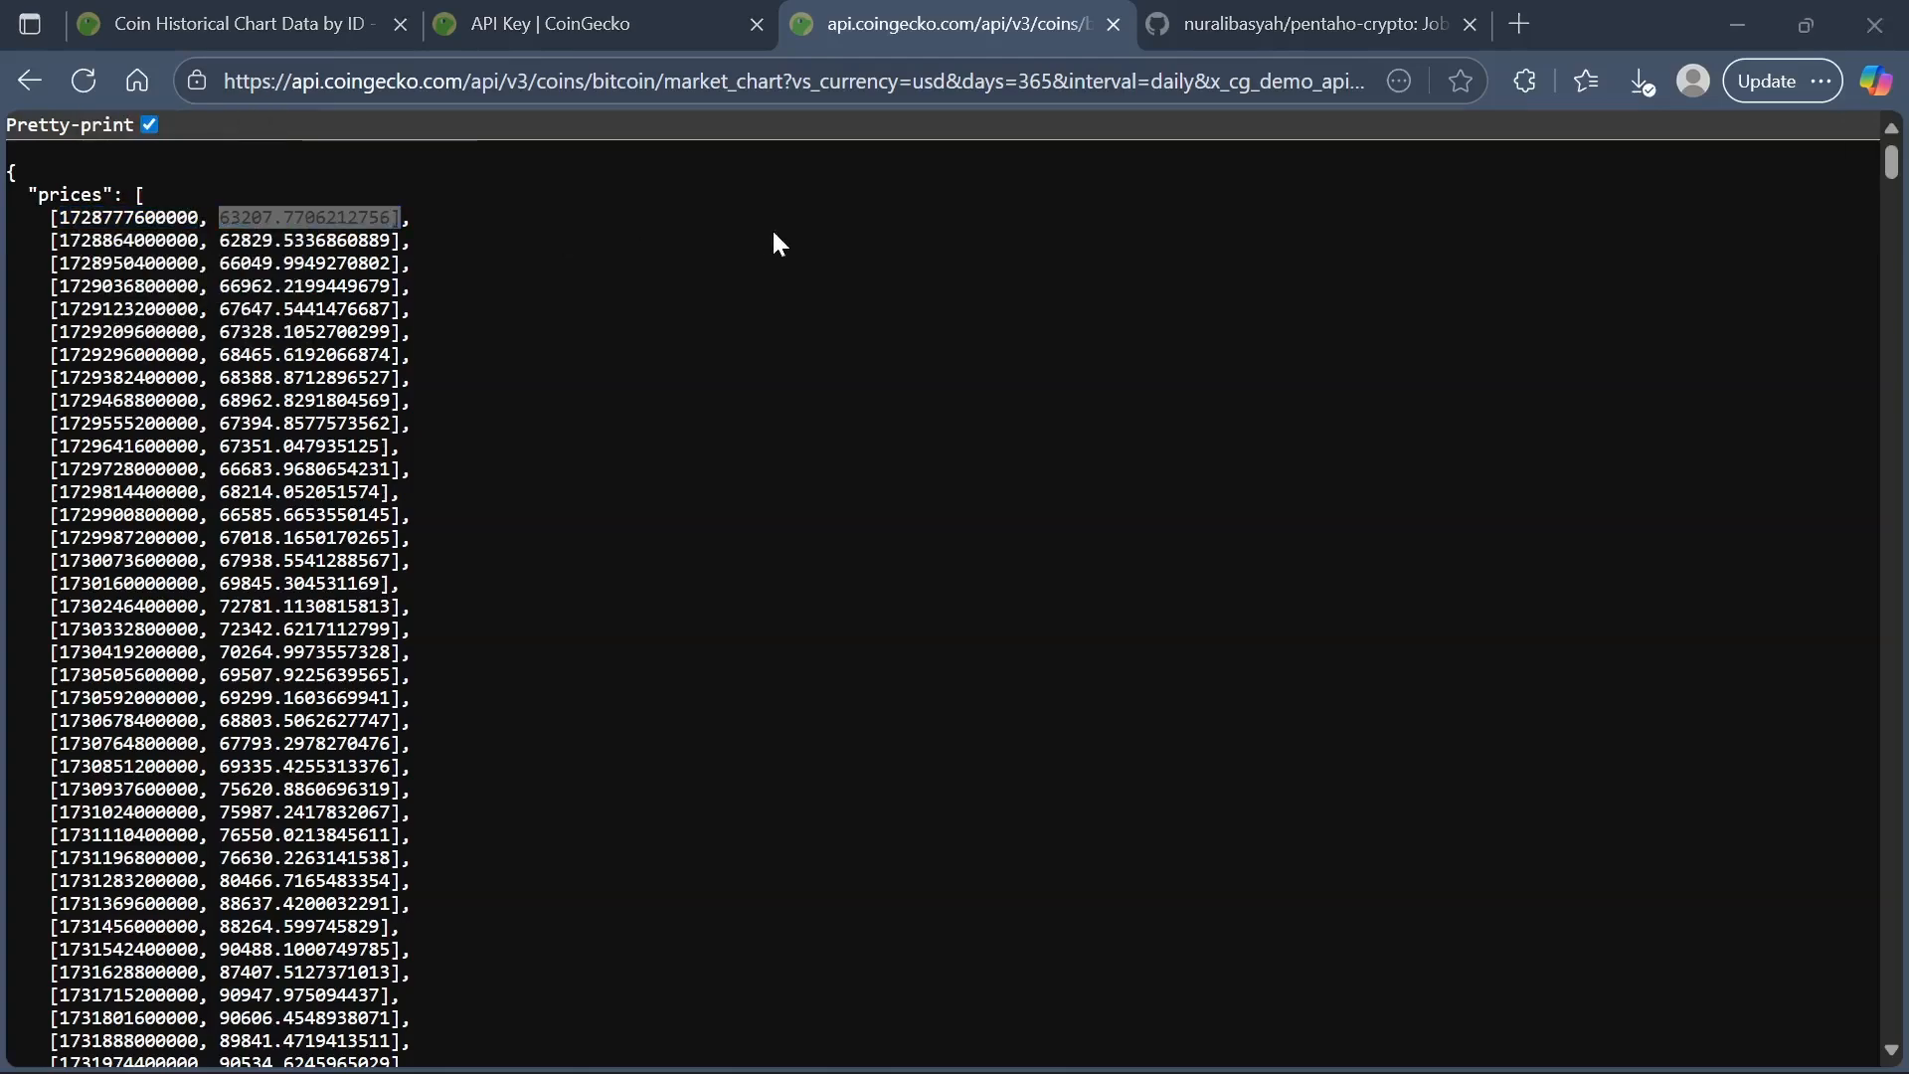
{"action": "key", "text": "alt+Tab"}
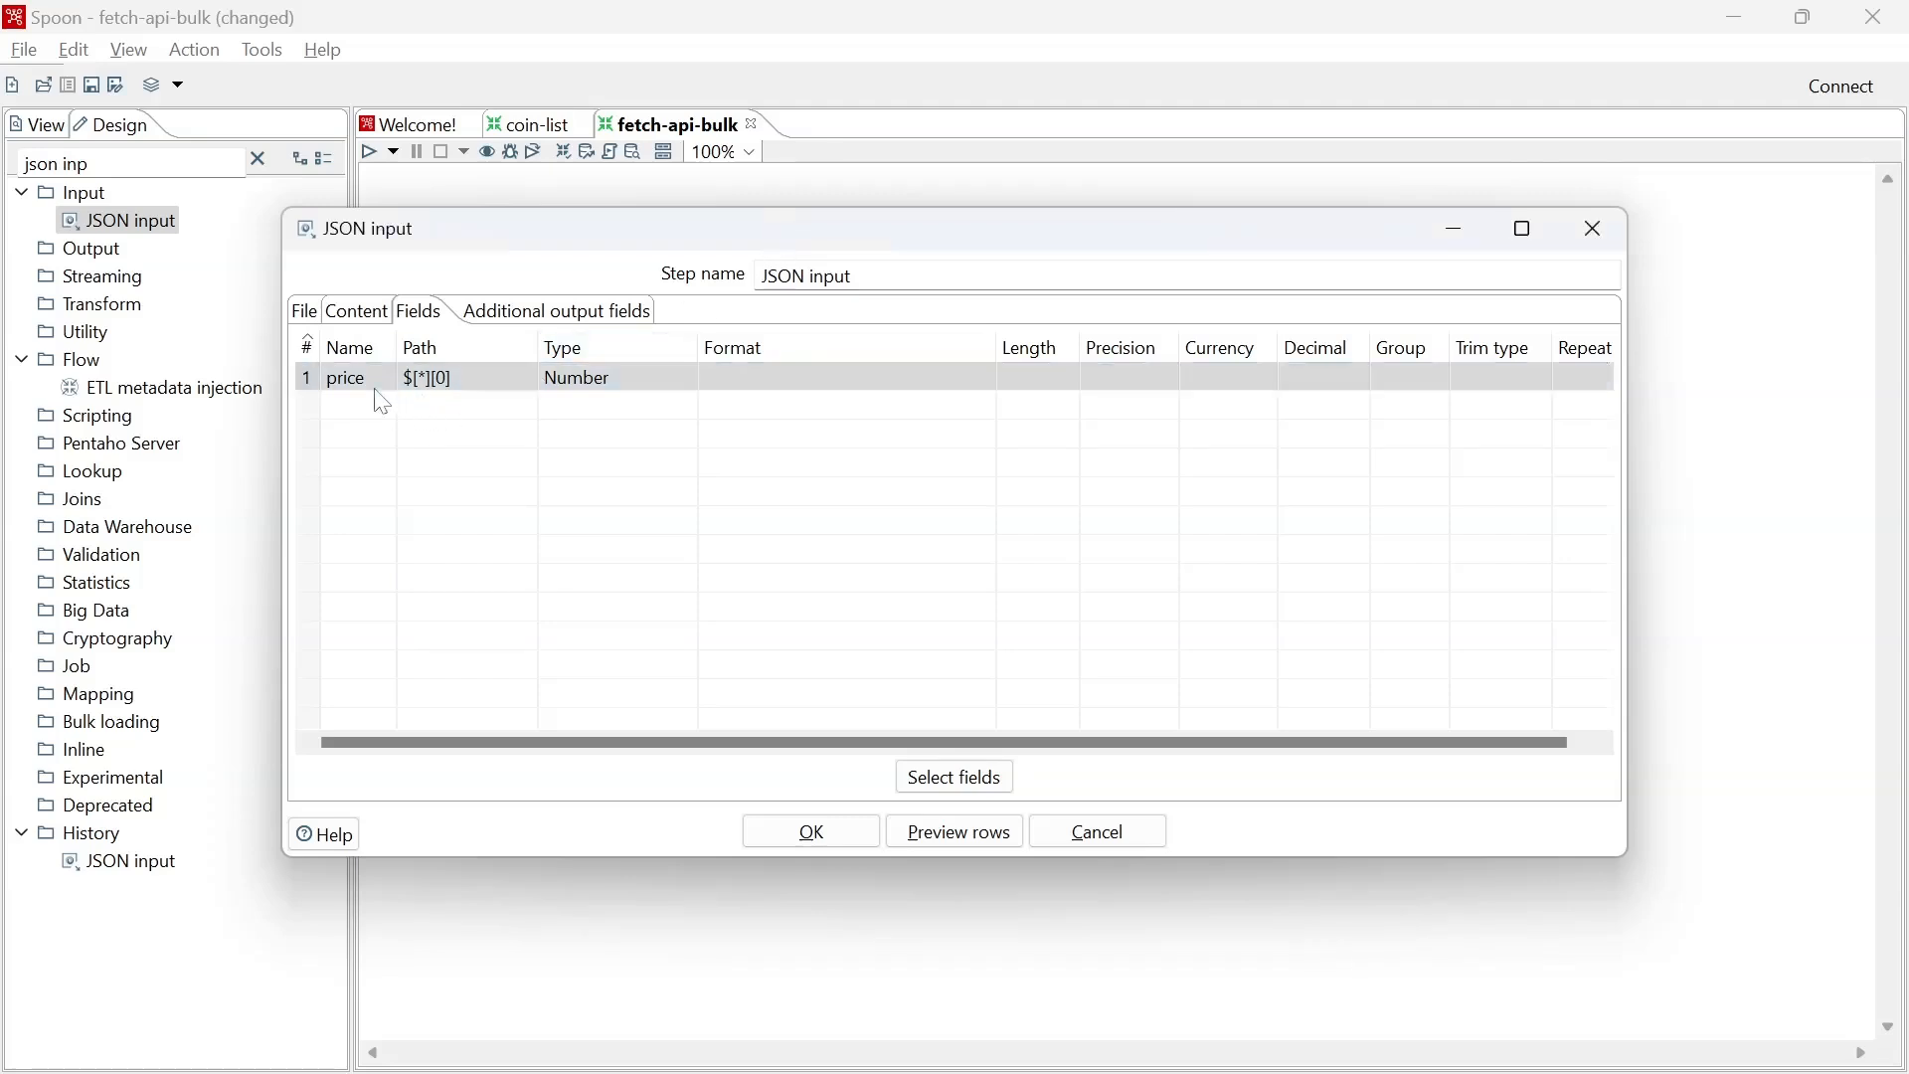
{"action": "left_click", "coordinate": [448, 382]}
{"action": "left_click", "coordinate": [449, 378]}
{"action": "key", "text": "BackSpace"}
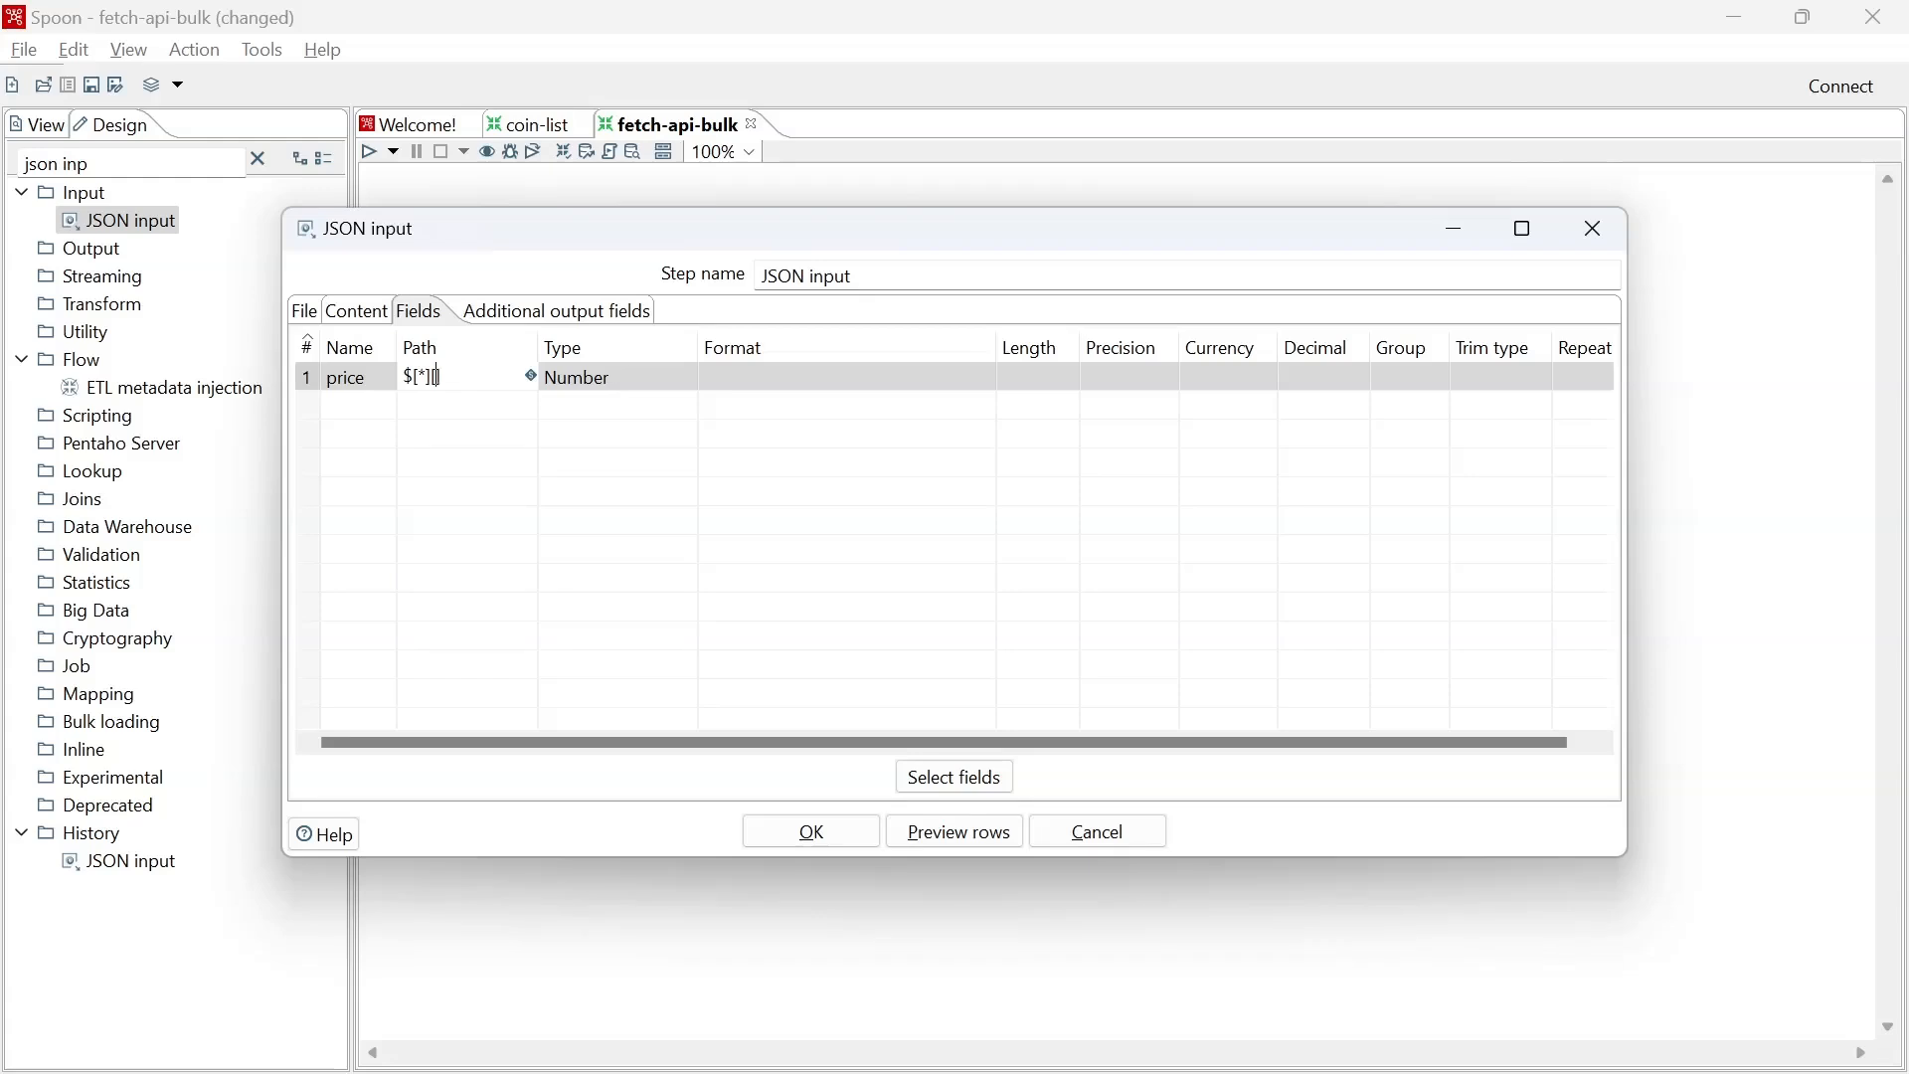
{"action": "type", "text": "1"}
{"action": "key", "text": "Return"}
Add a second field named timestamp with the path $[*][0] to the JSON input step.
{"action": "left_click", "coordinate": [340, 409]}
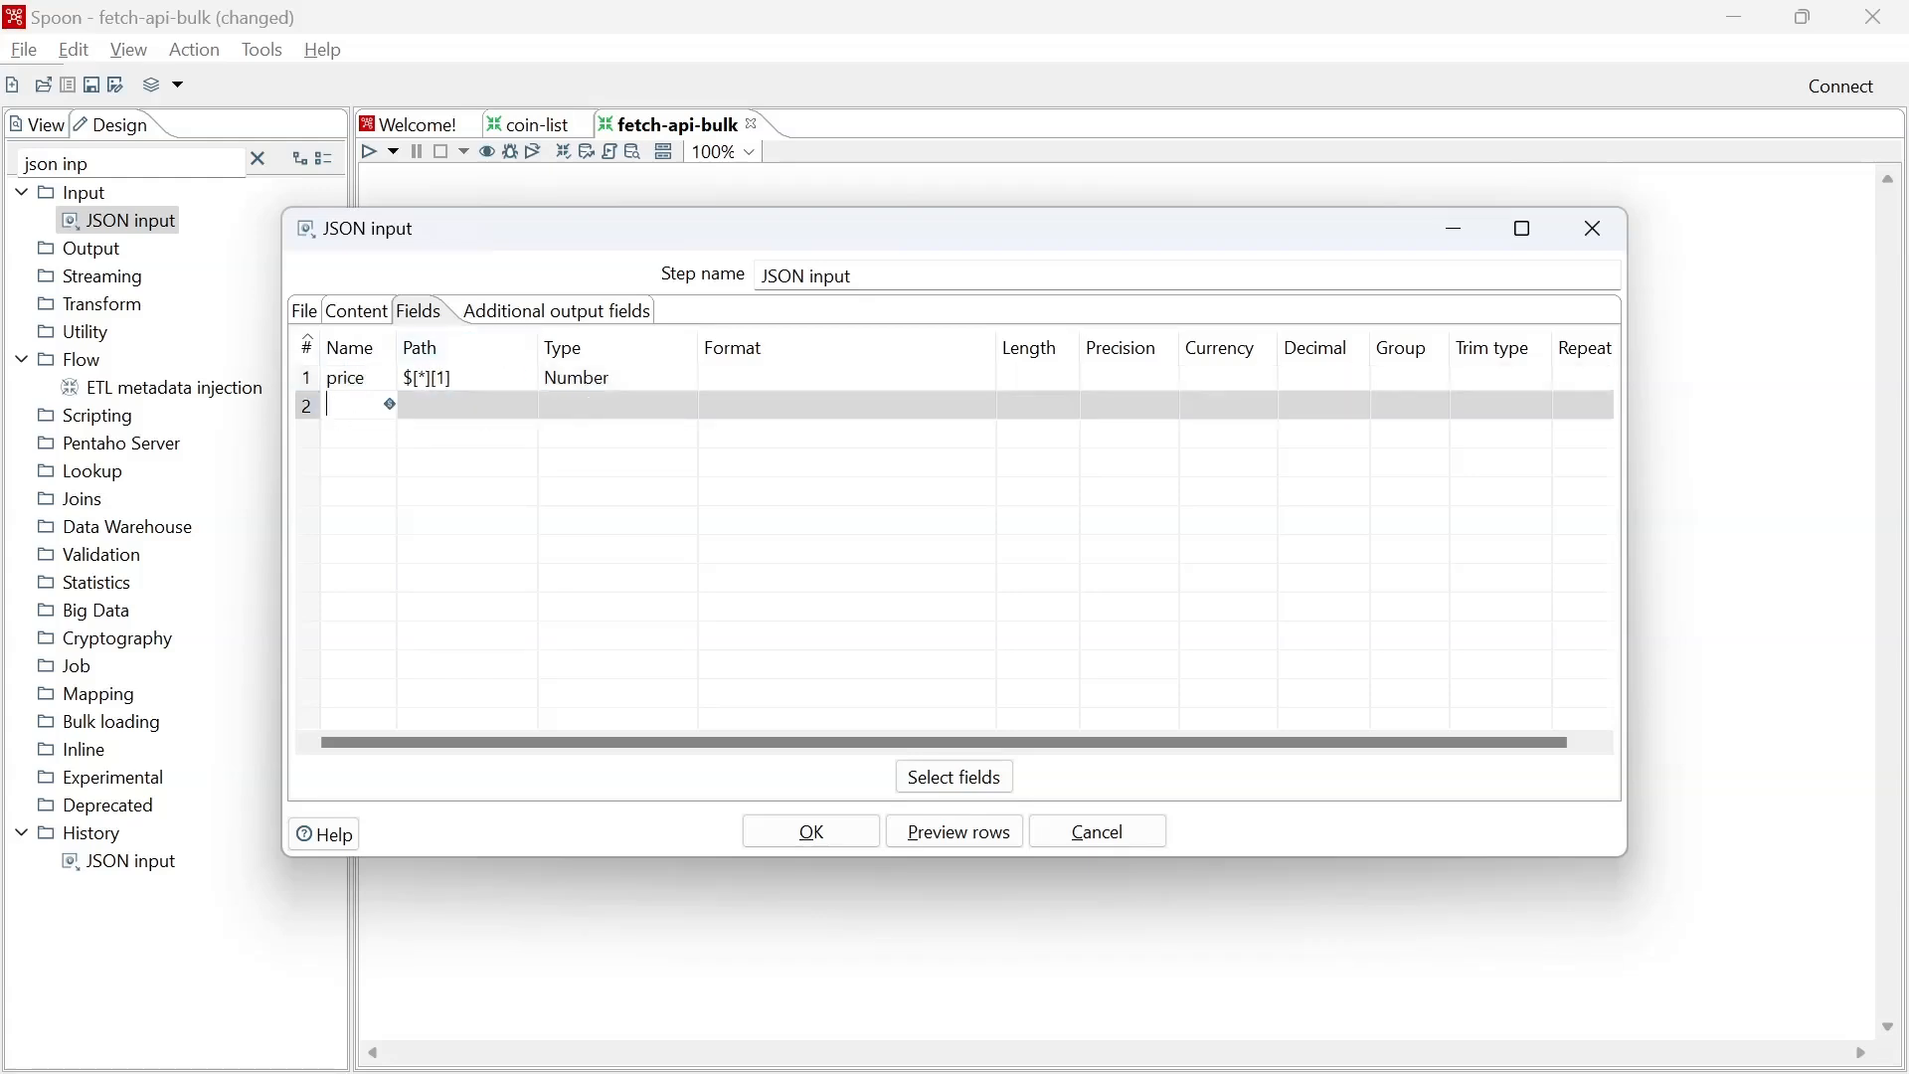
{"action": "type", "text": "timestamp"}
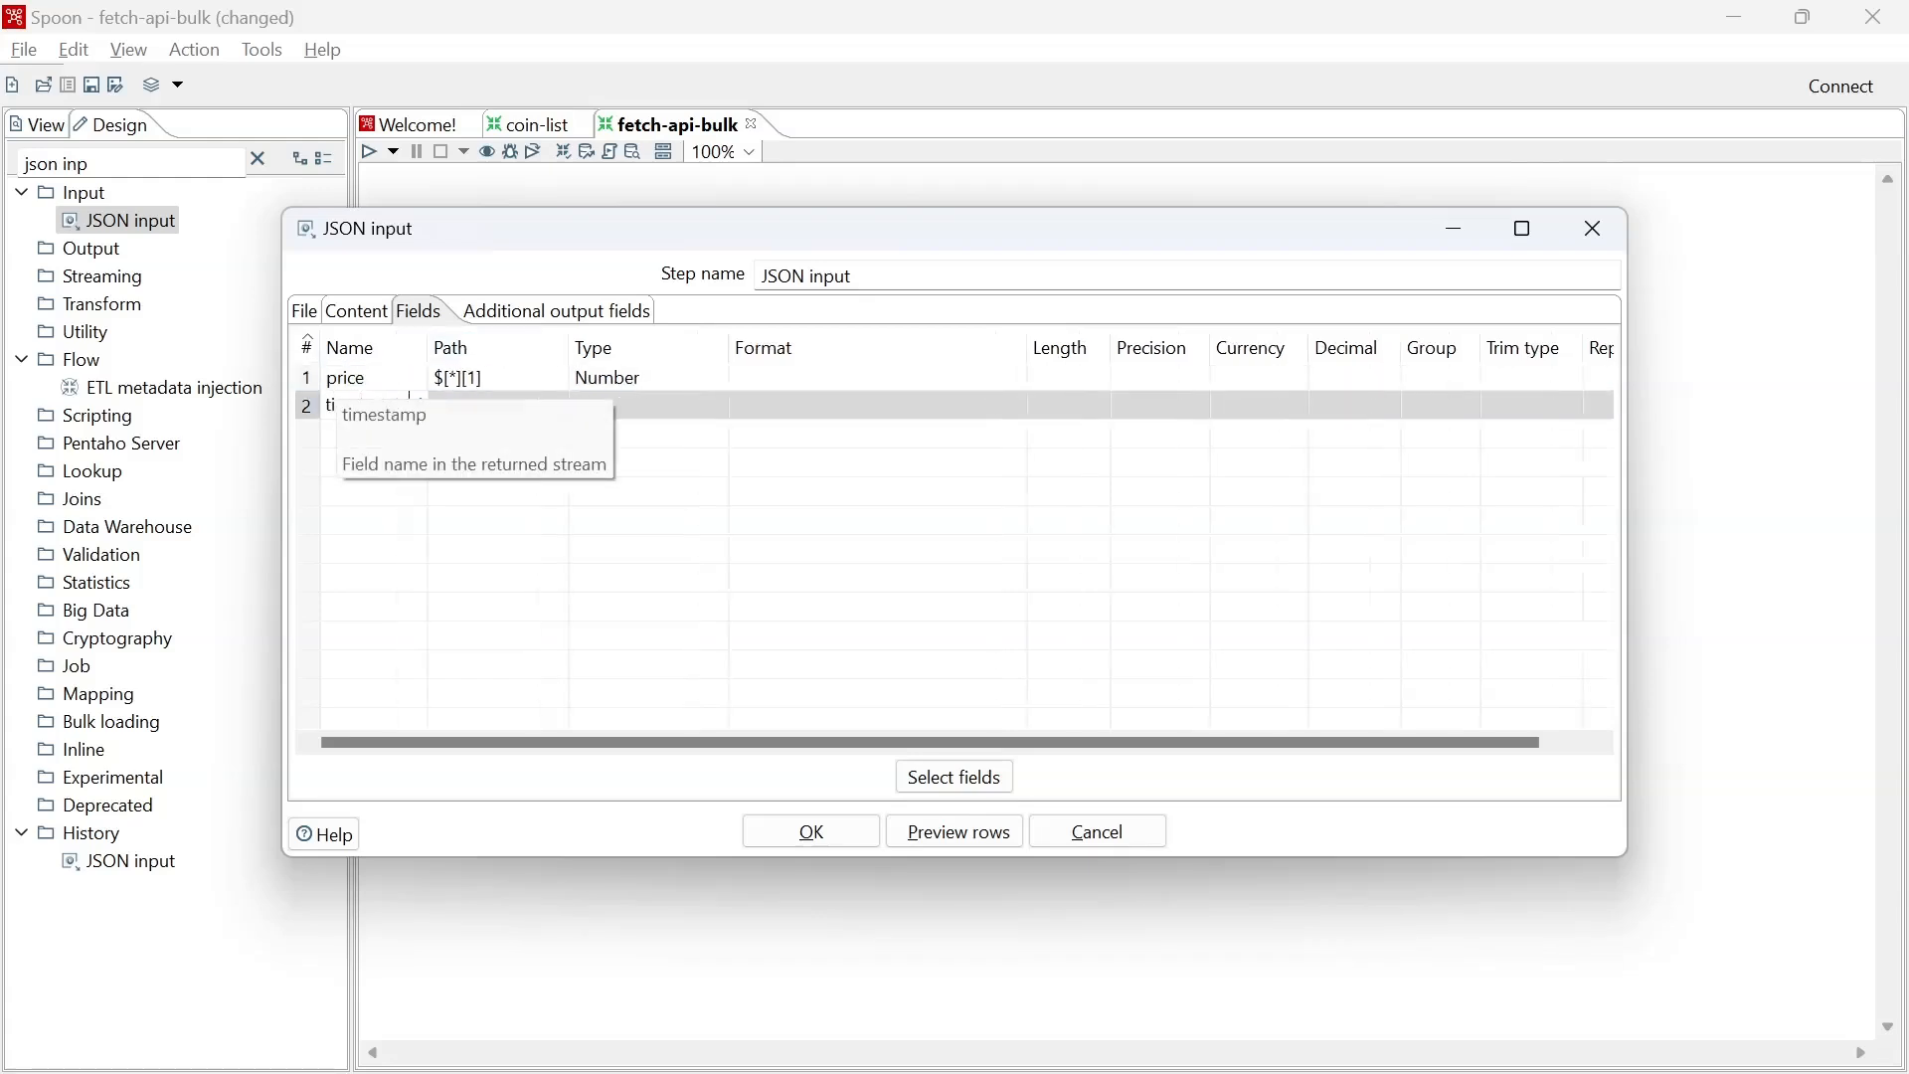
{"action": "left_click", "coordinate": [504, 406]}
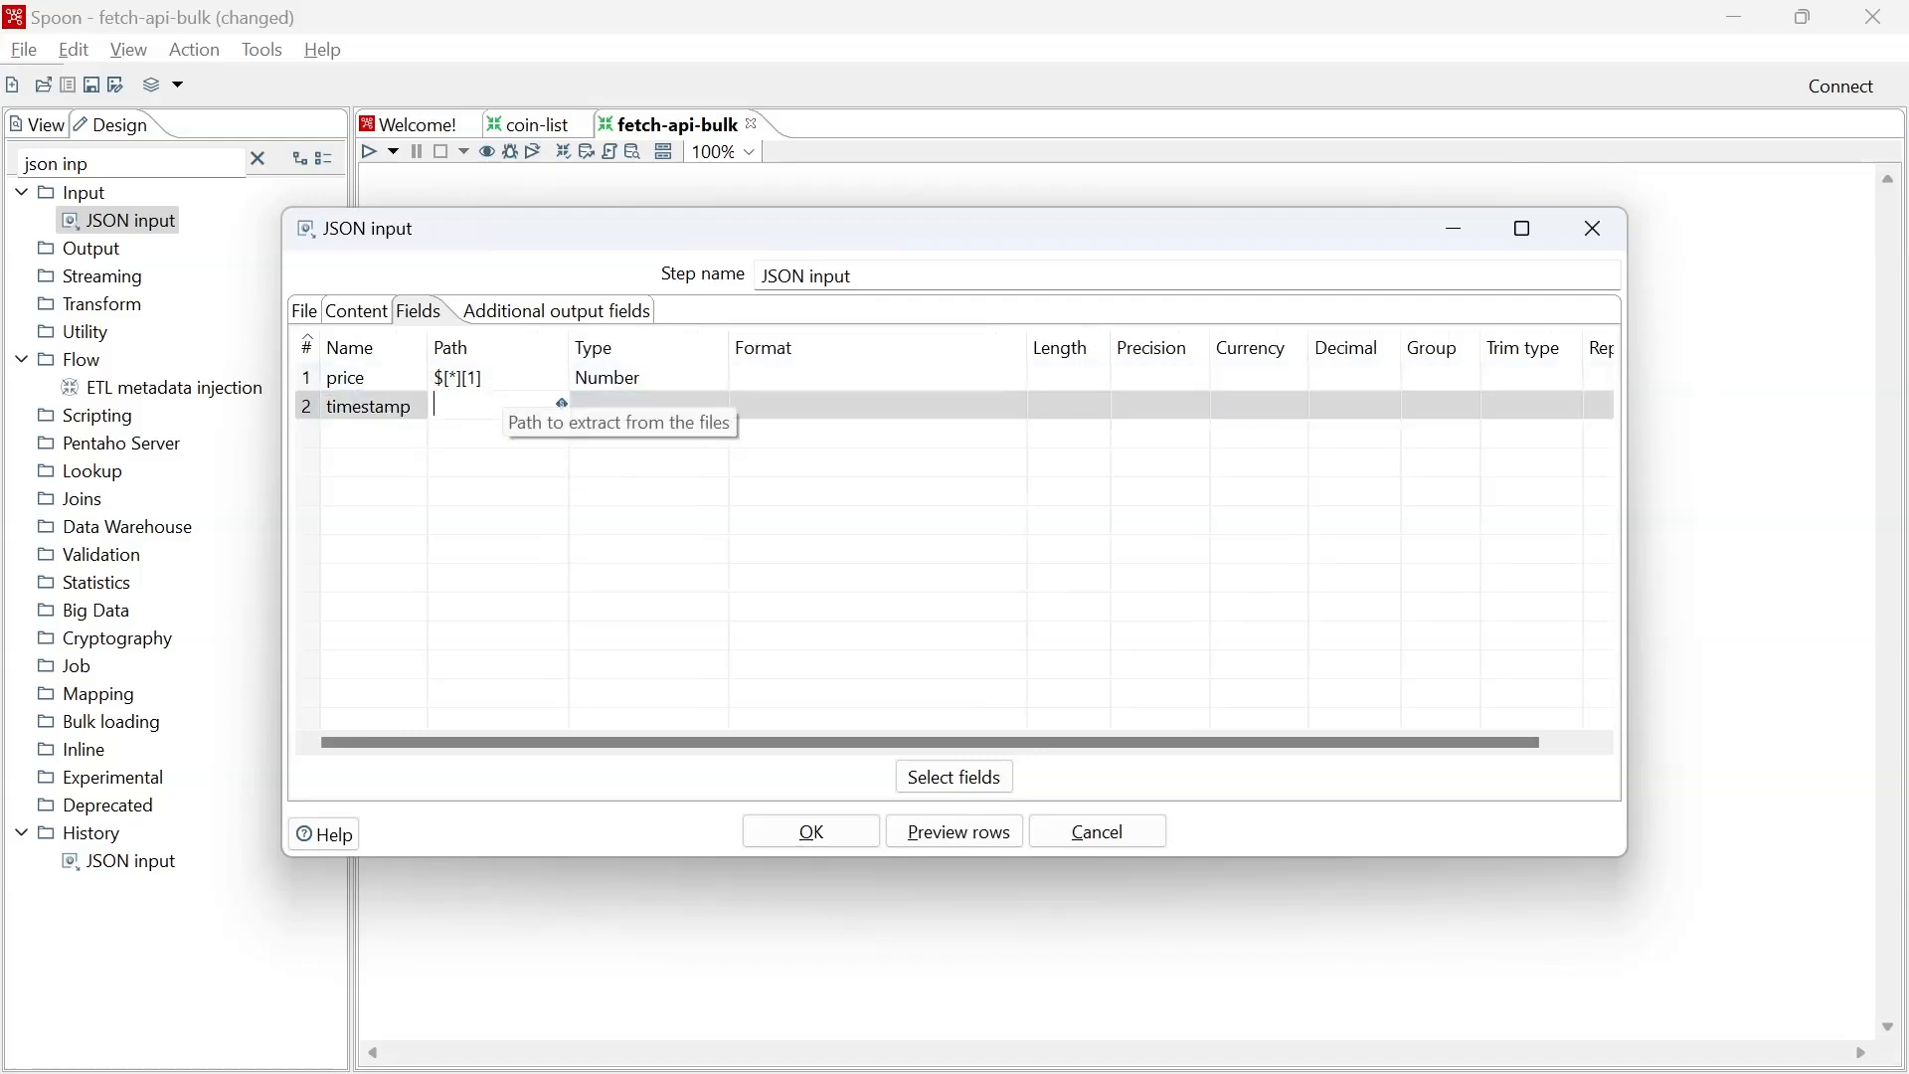
{"action": "type", "text": "$"}
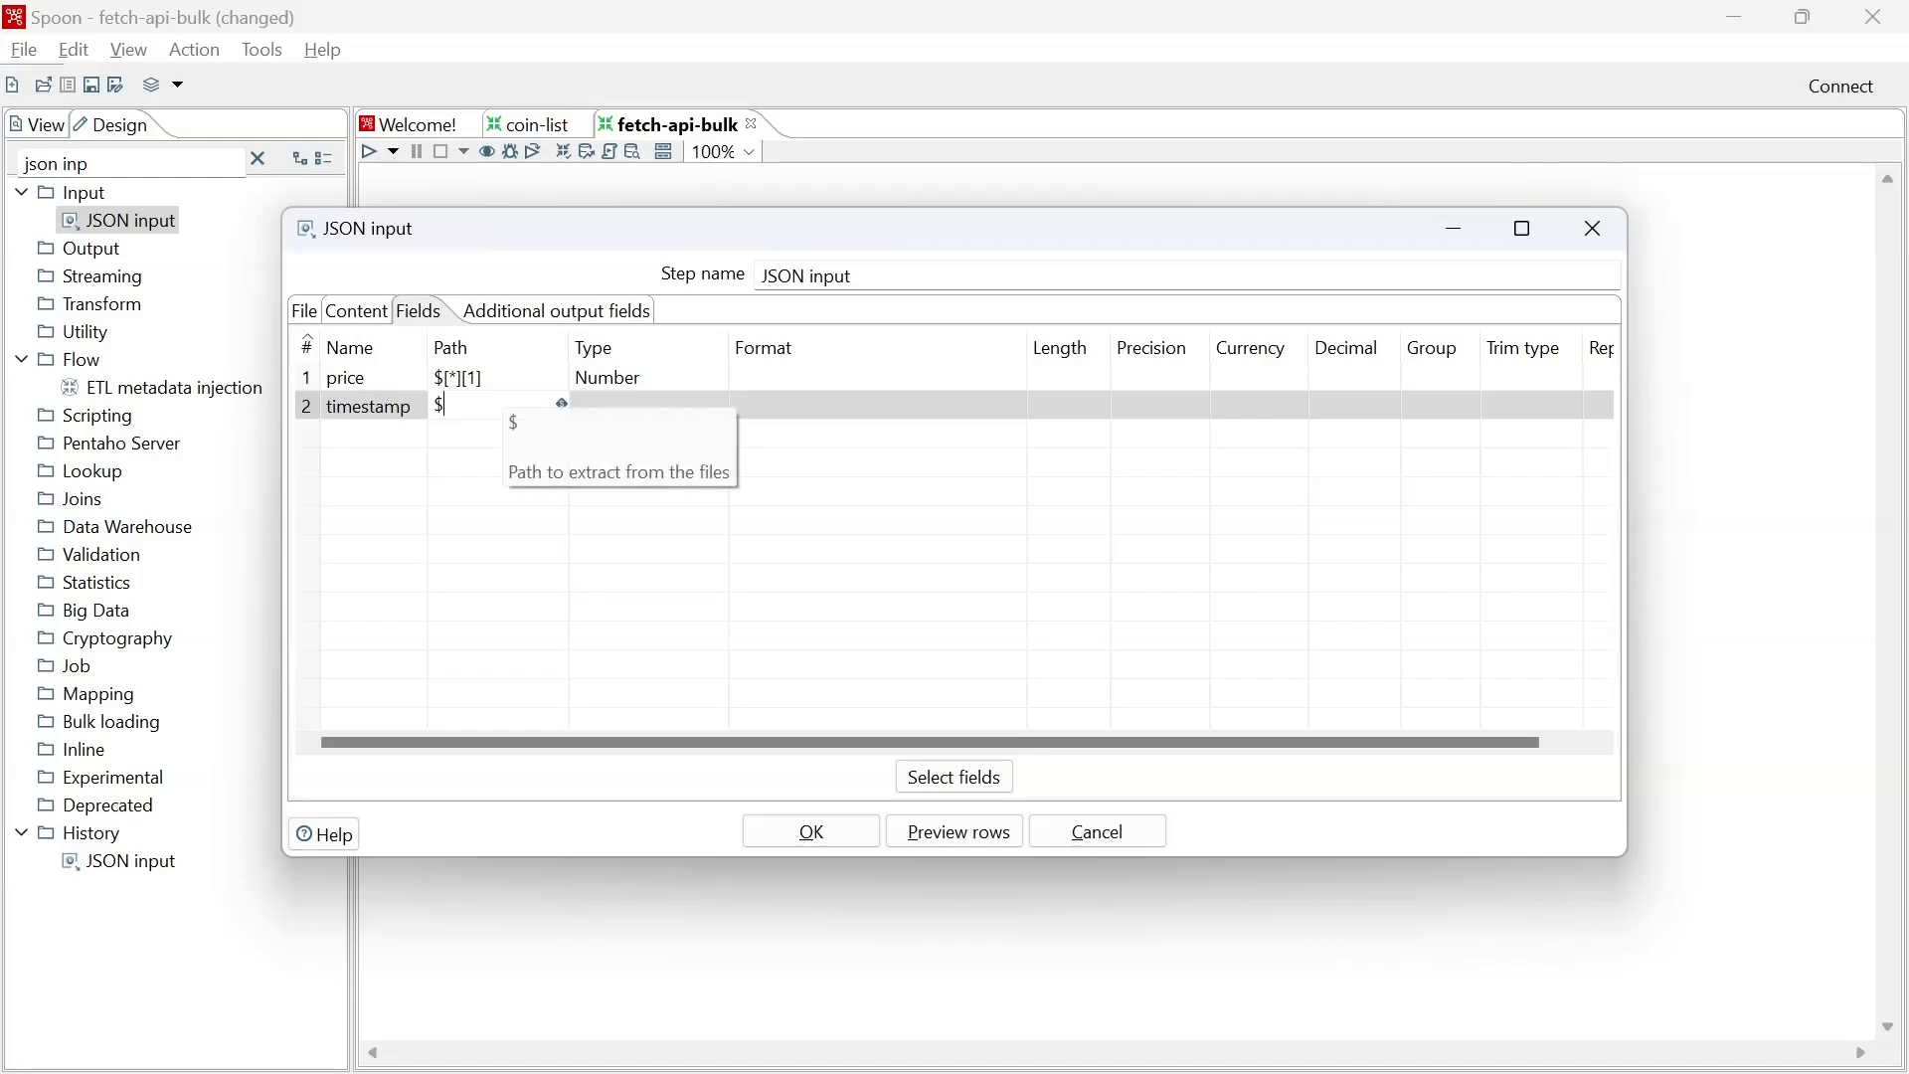
{"action": "type", "text": "["}
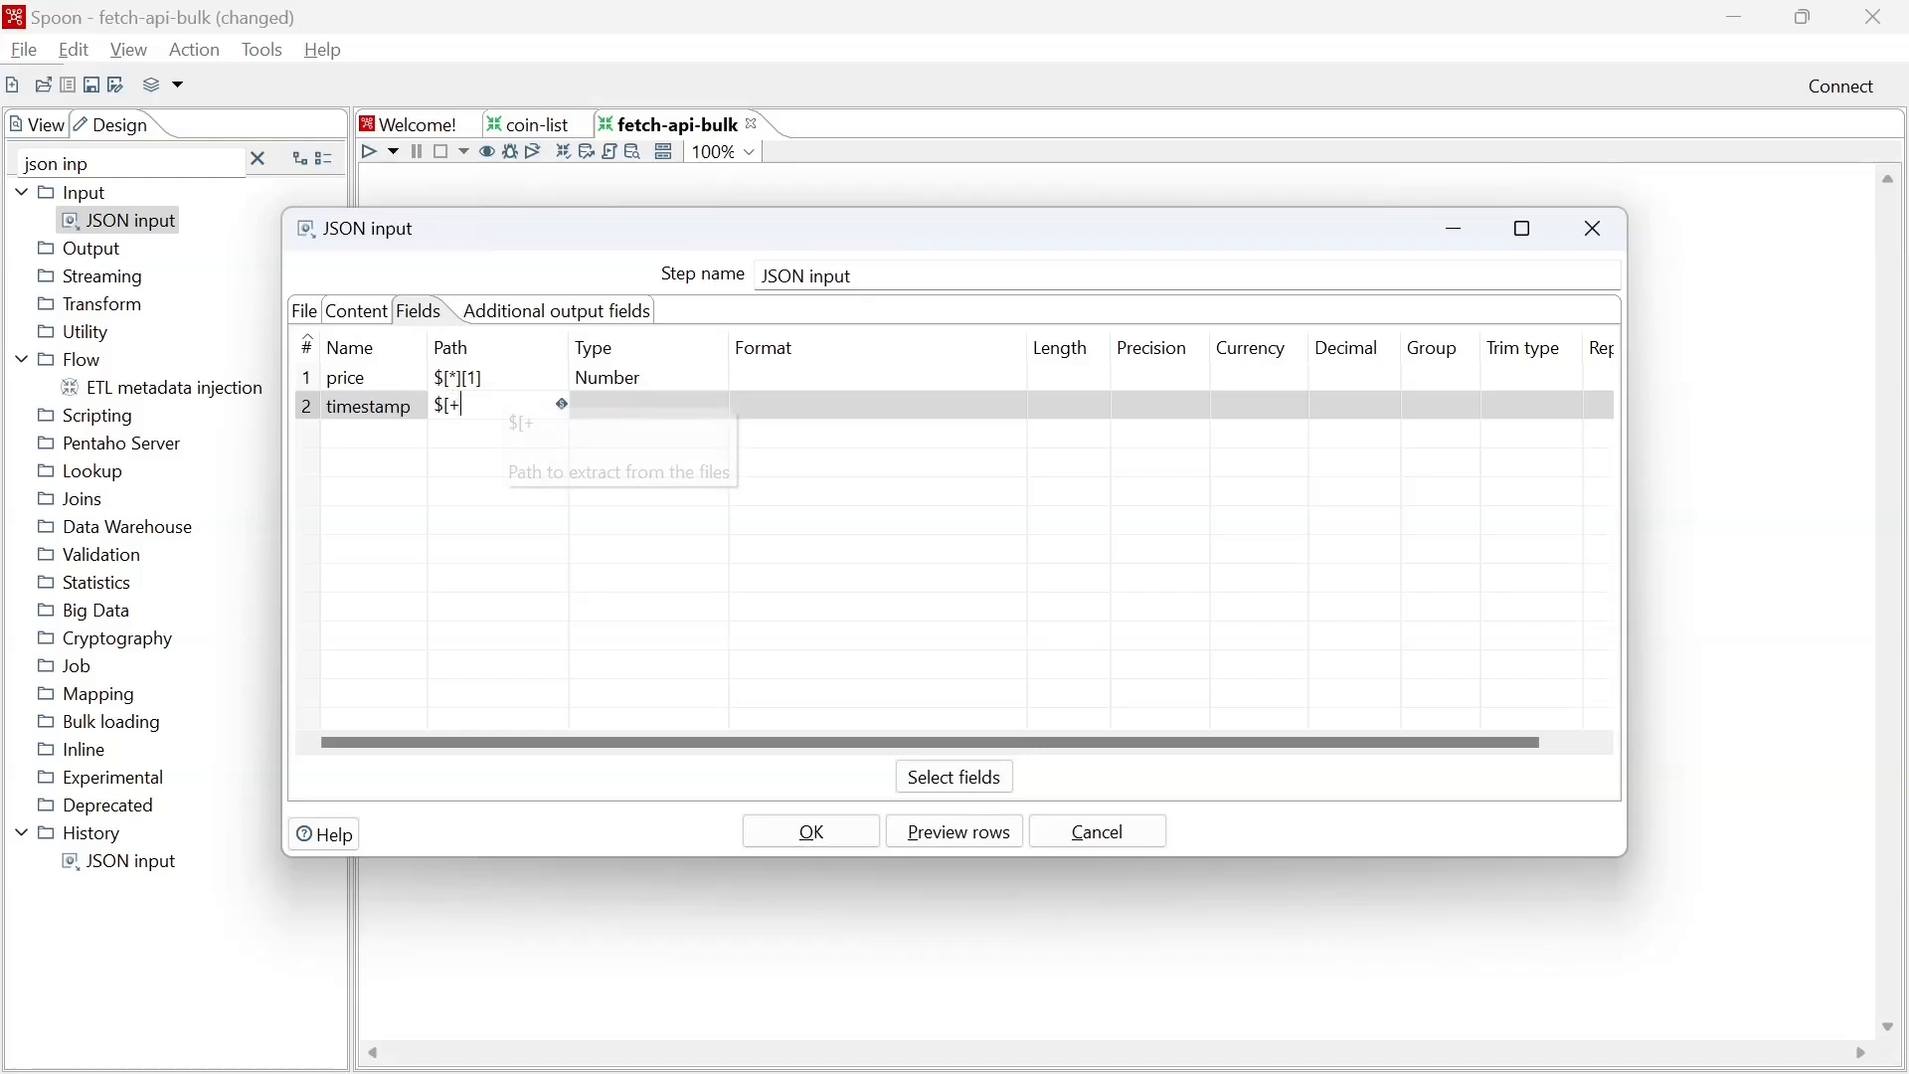
{"action": "type", "text": "+"}
{"action": "key", "text": "BackSpace"}
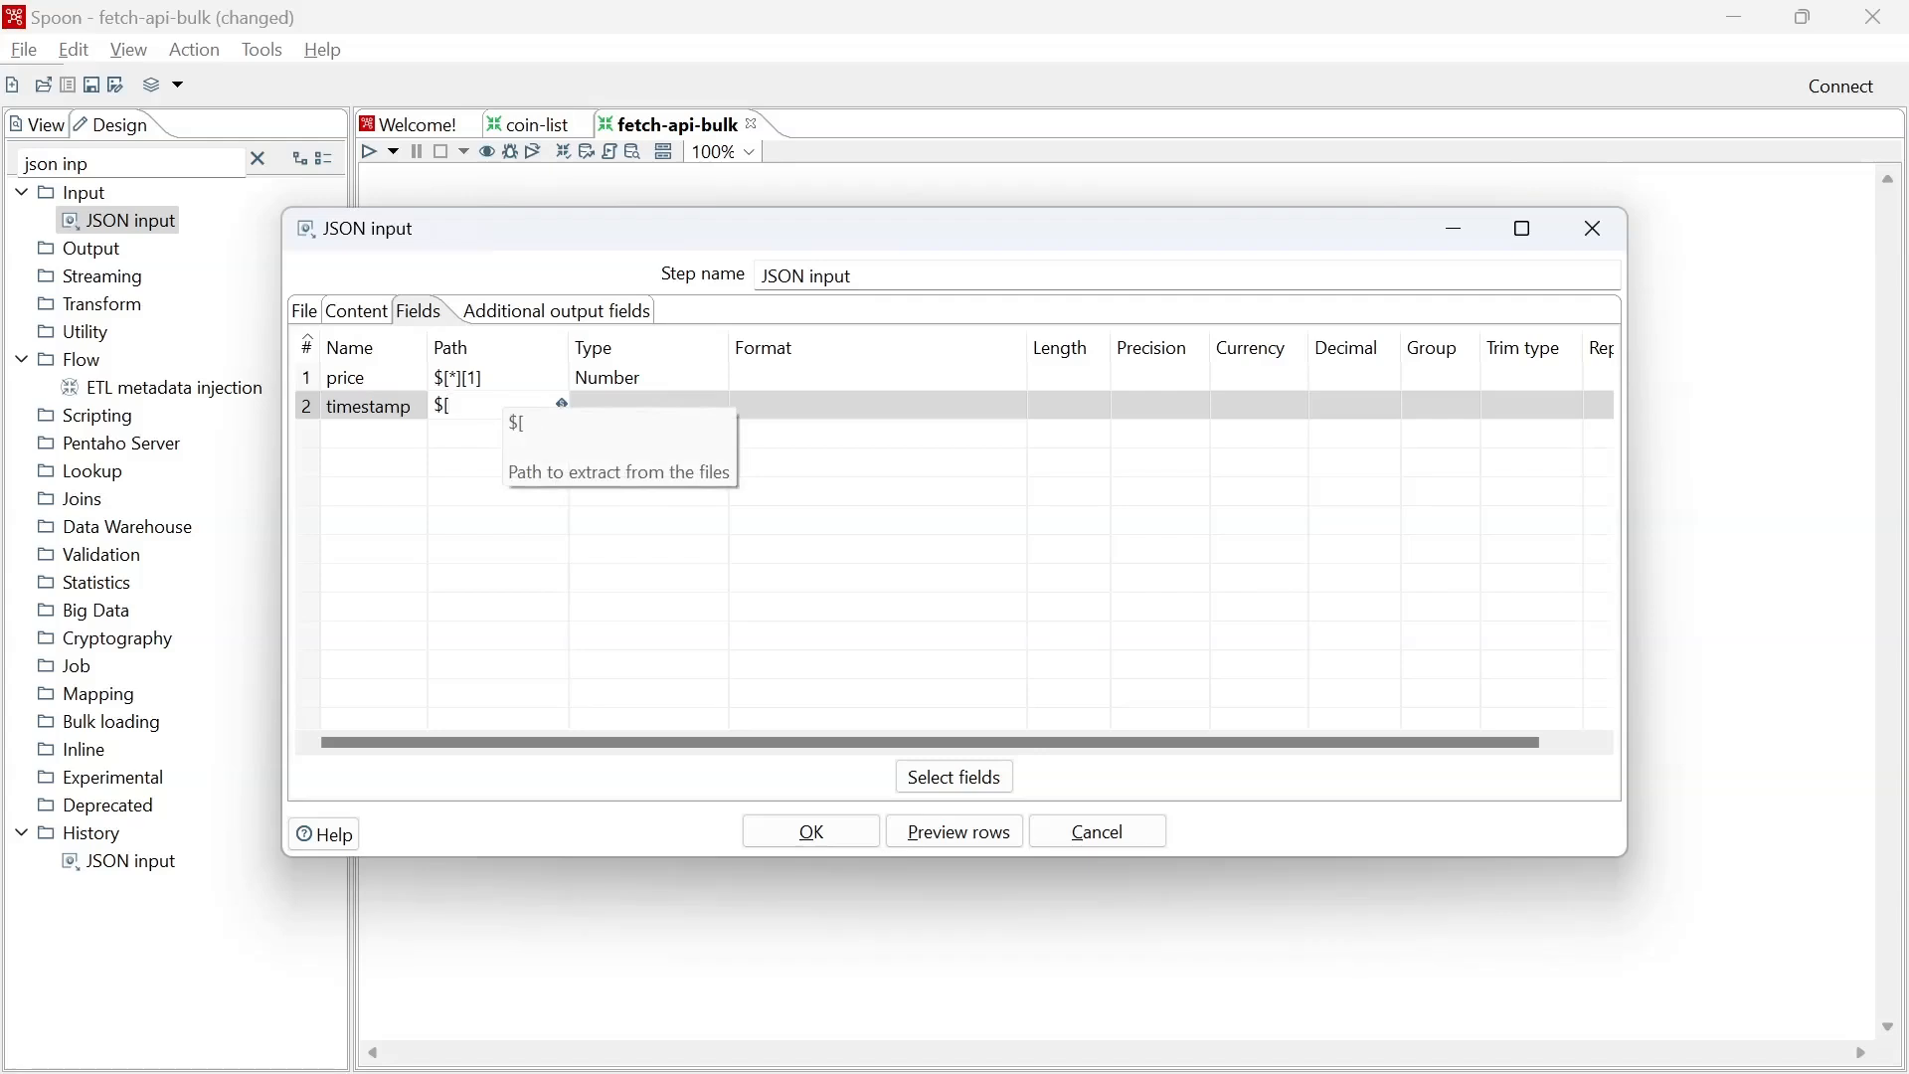
{"action": "type", "text": "*]"}
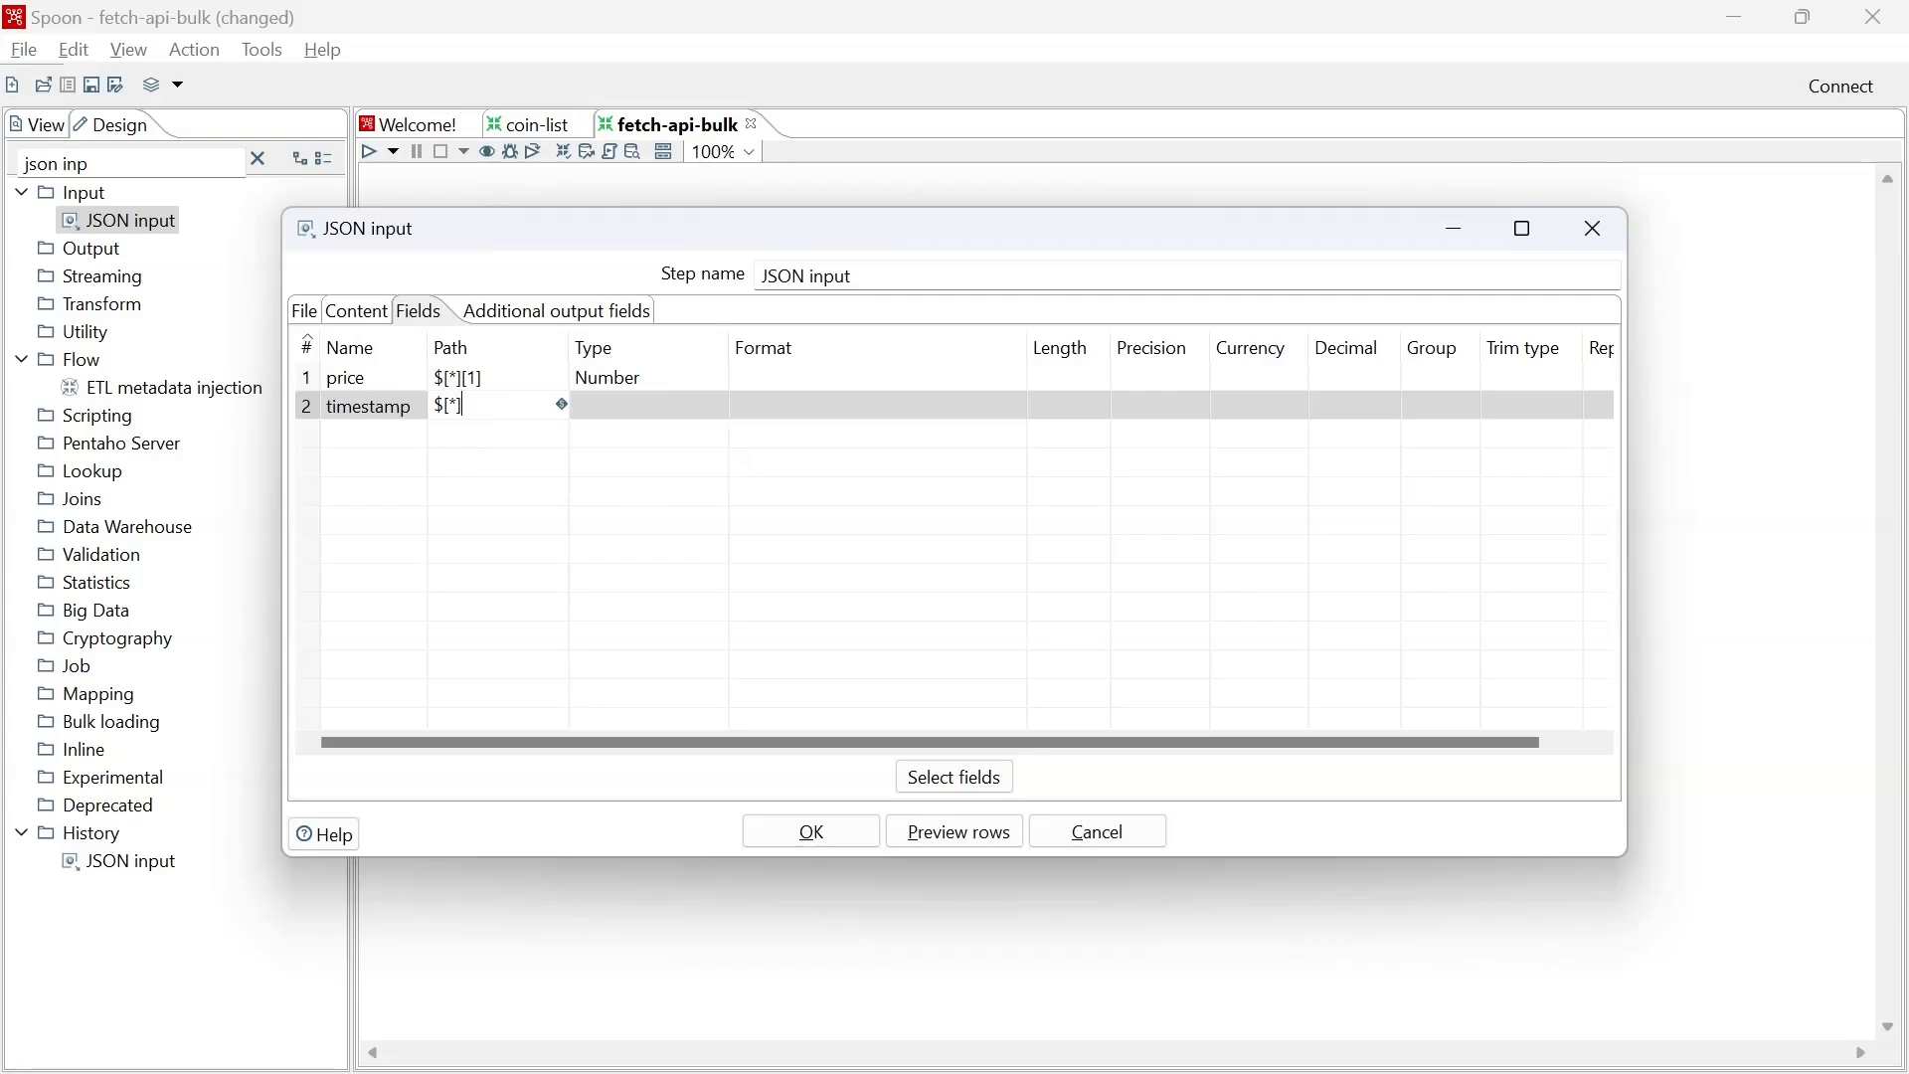
{"action": "type", "text": "[0]"}
{"action": "key", "text": "Return"}
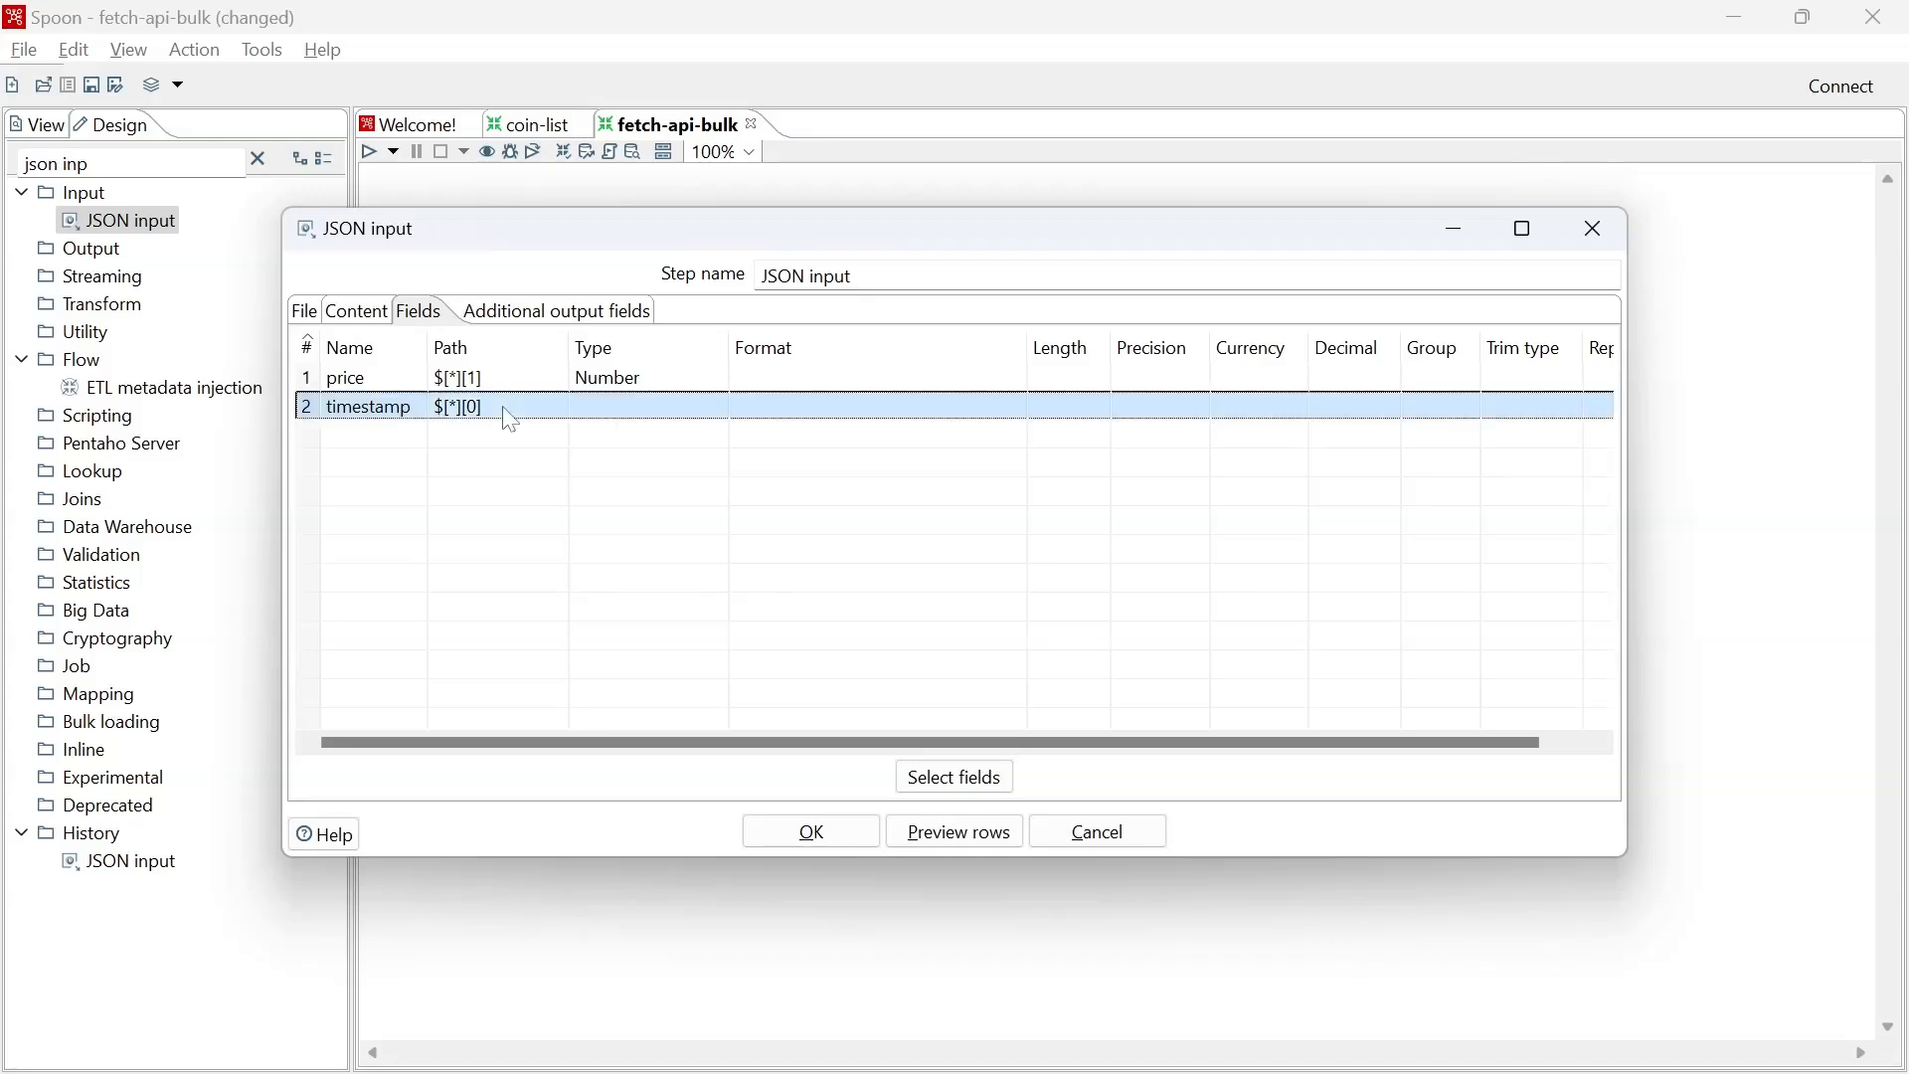
Set the timestamp field's type to Integer in the JSON input step.
{"action": "left_click", "coordinate": [712, 407]}
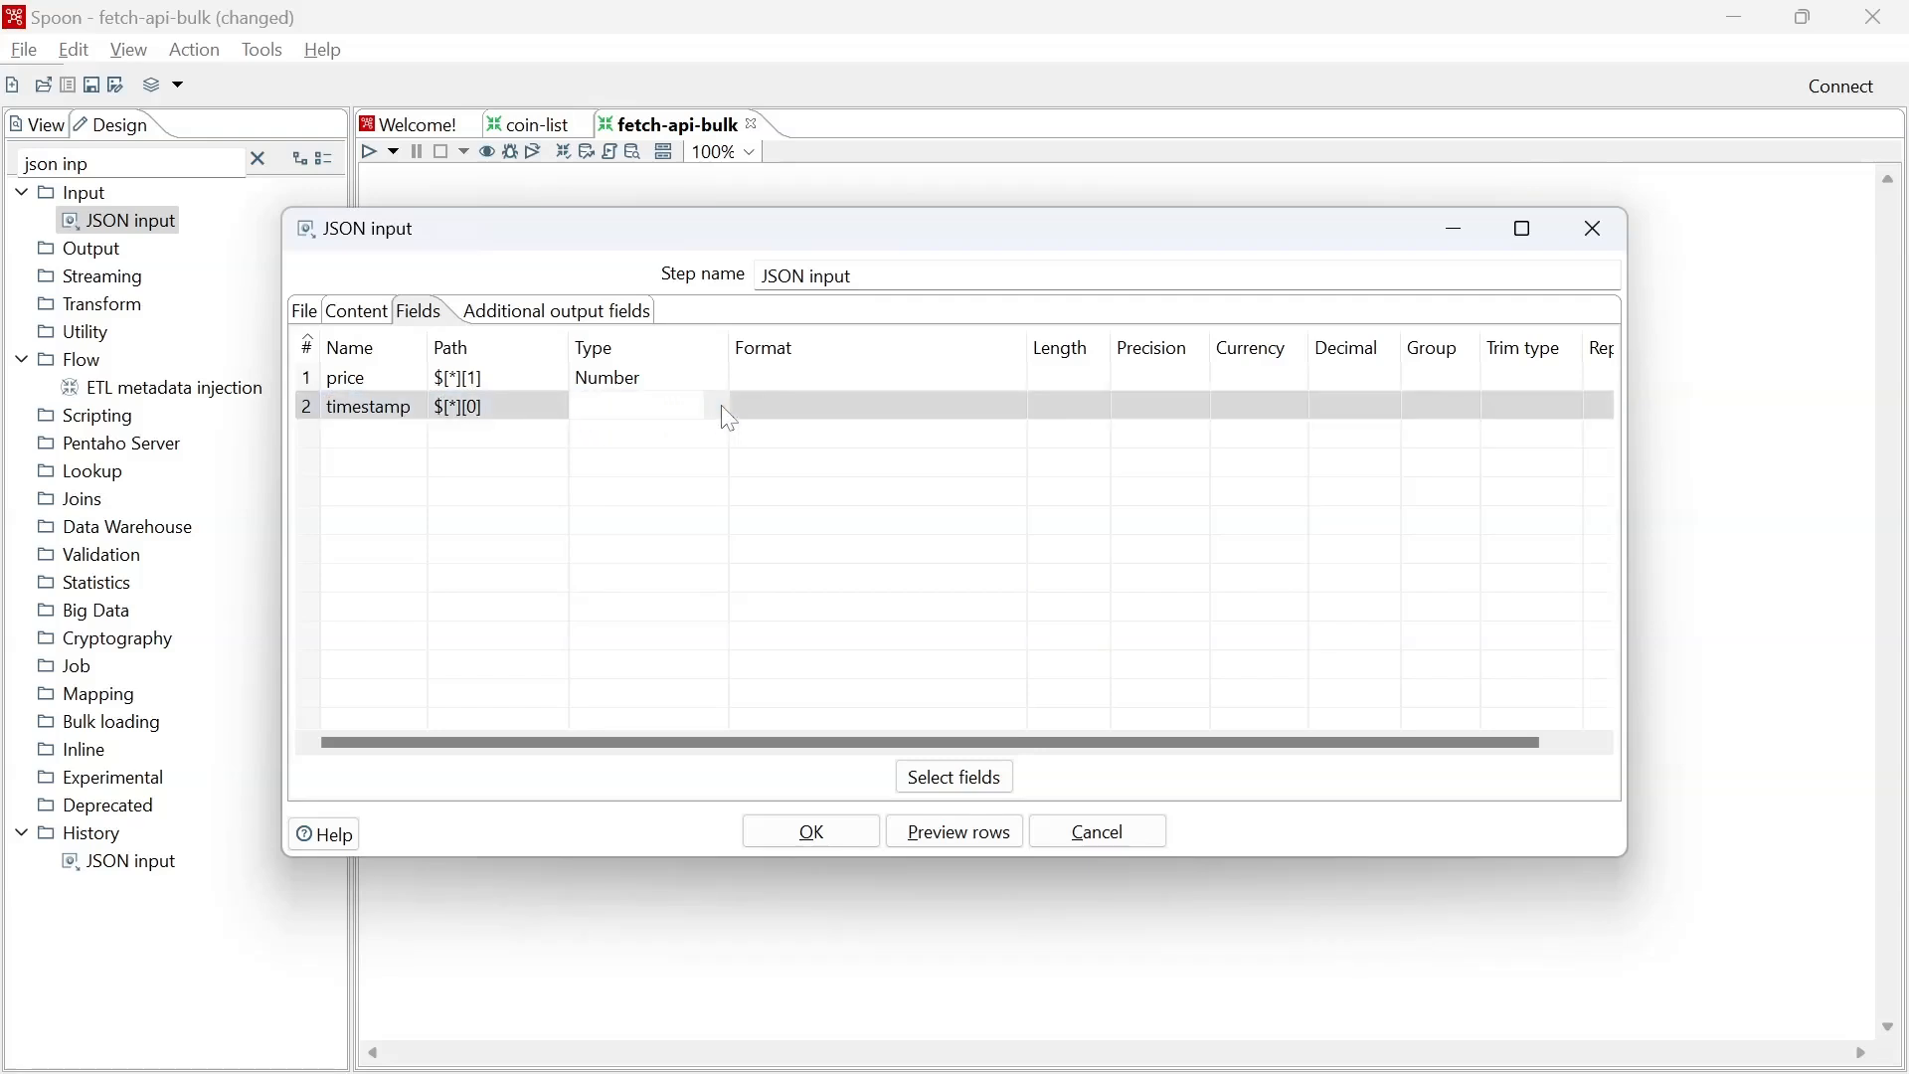
{"action": "left_click", "coordinate": [720, 406]}
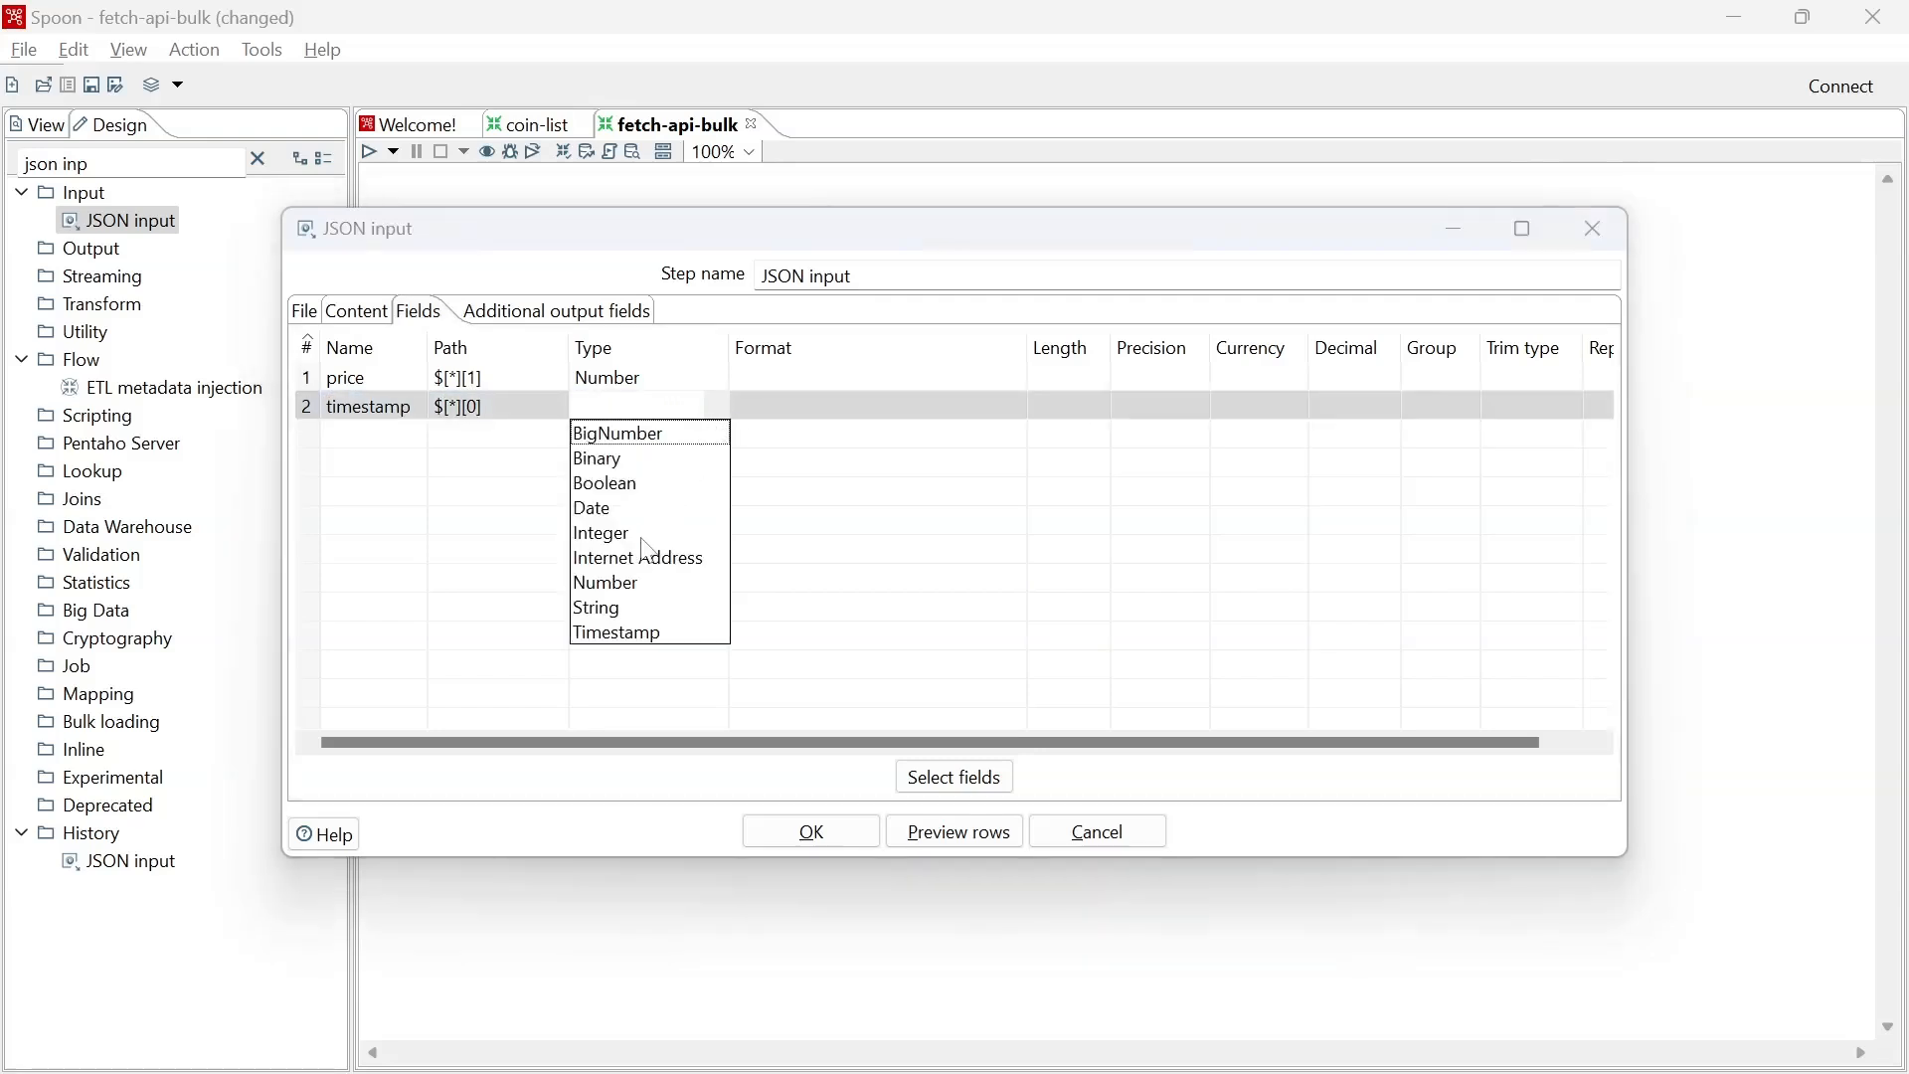
{"action": "left_click", "coordinate": [644, 537]}
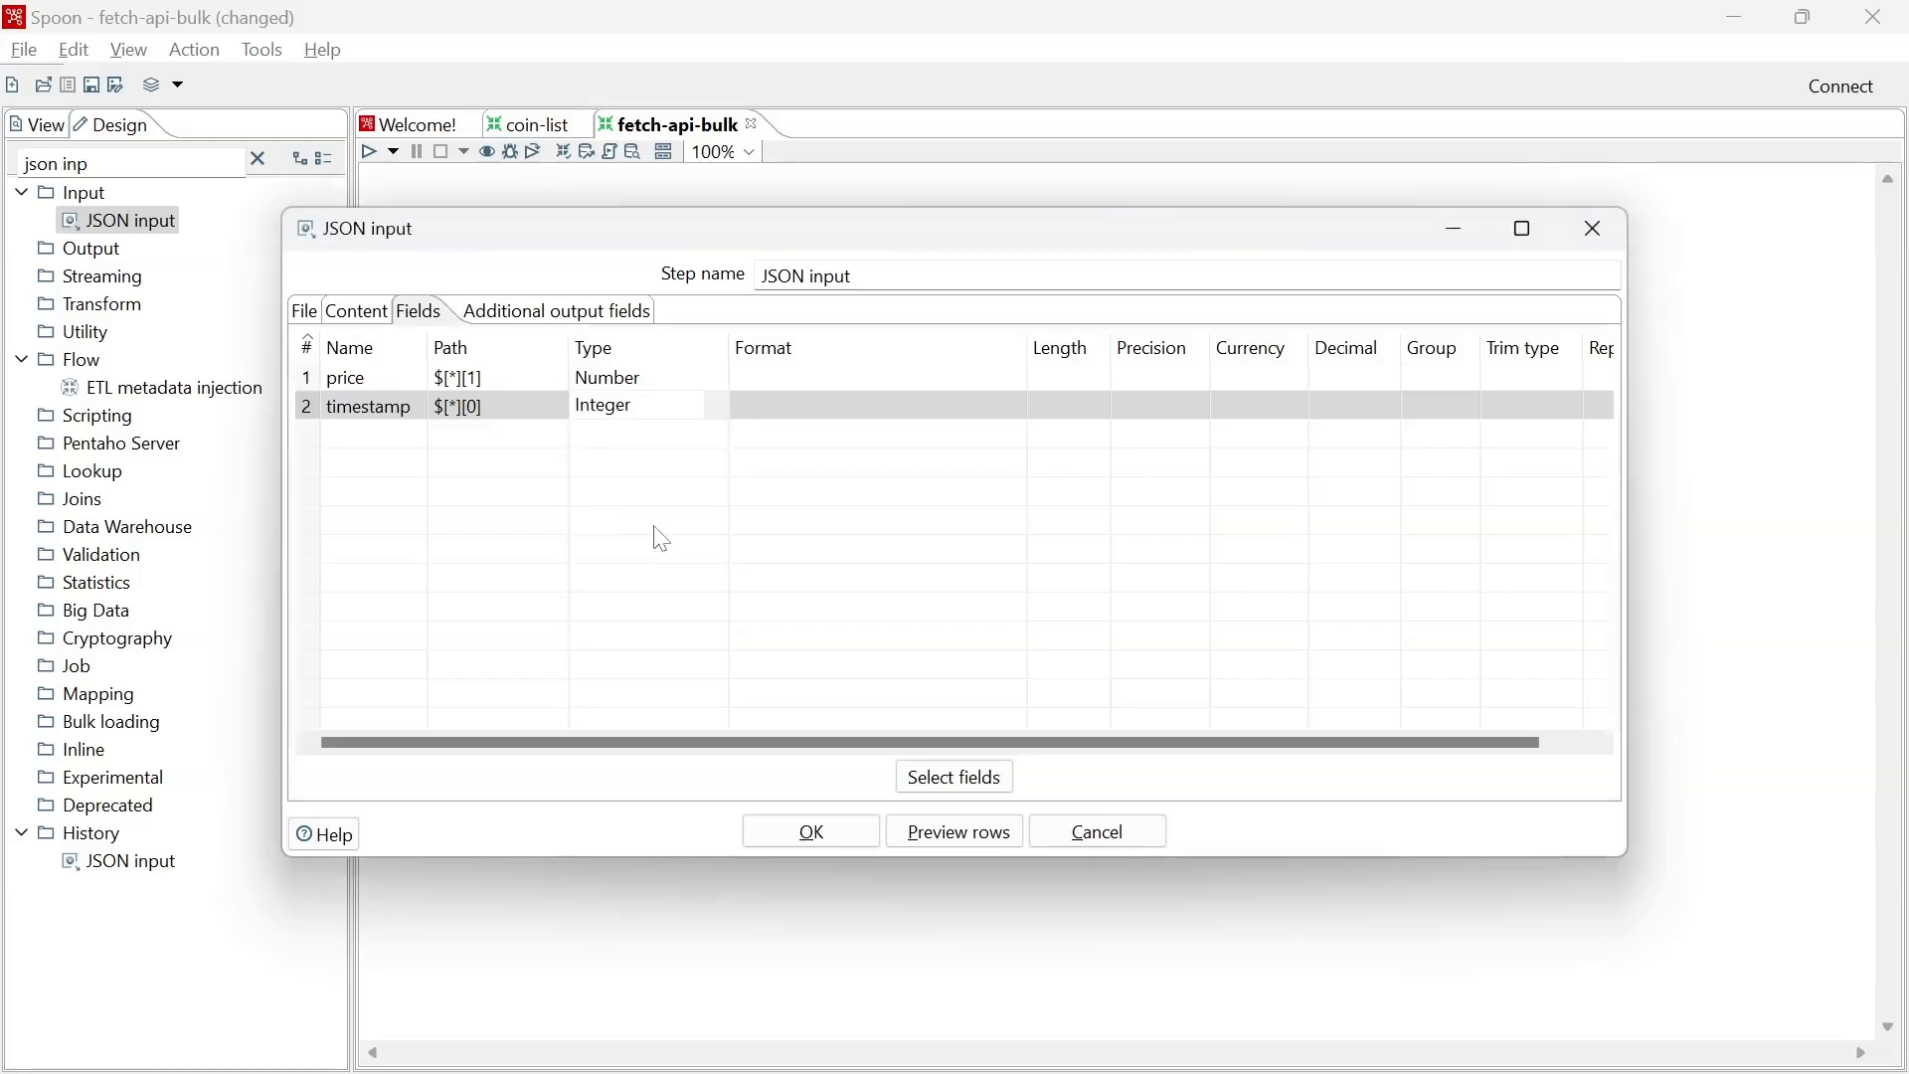
{"action": "left_click", "coordinate": [757, 438]}
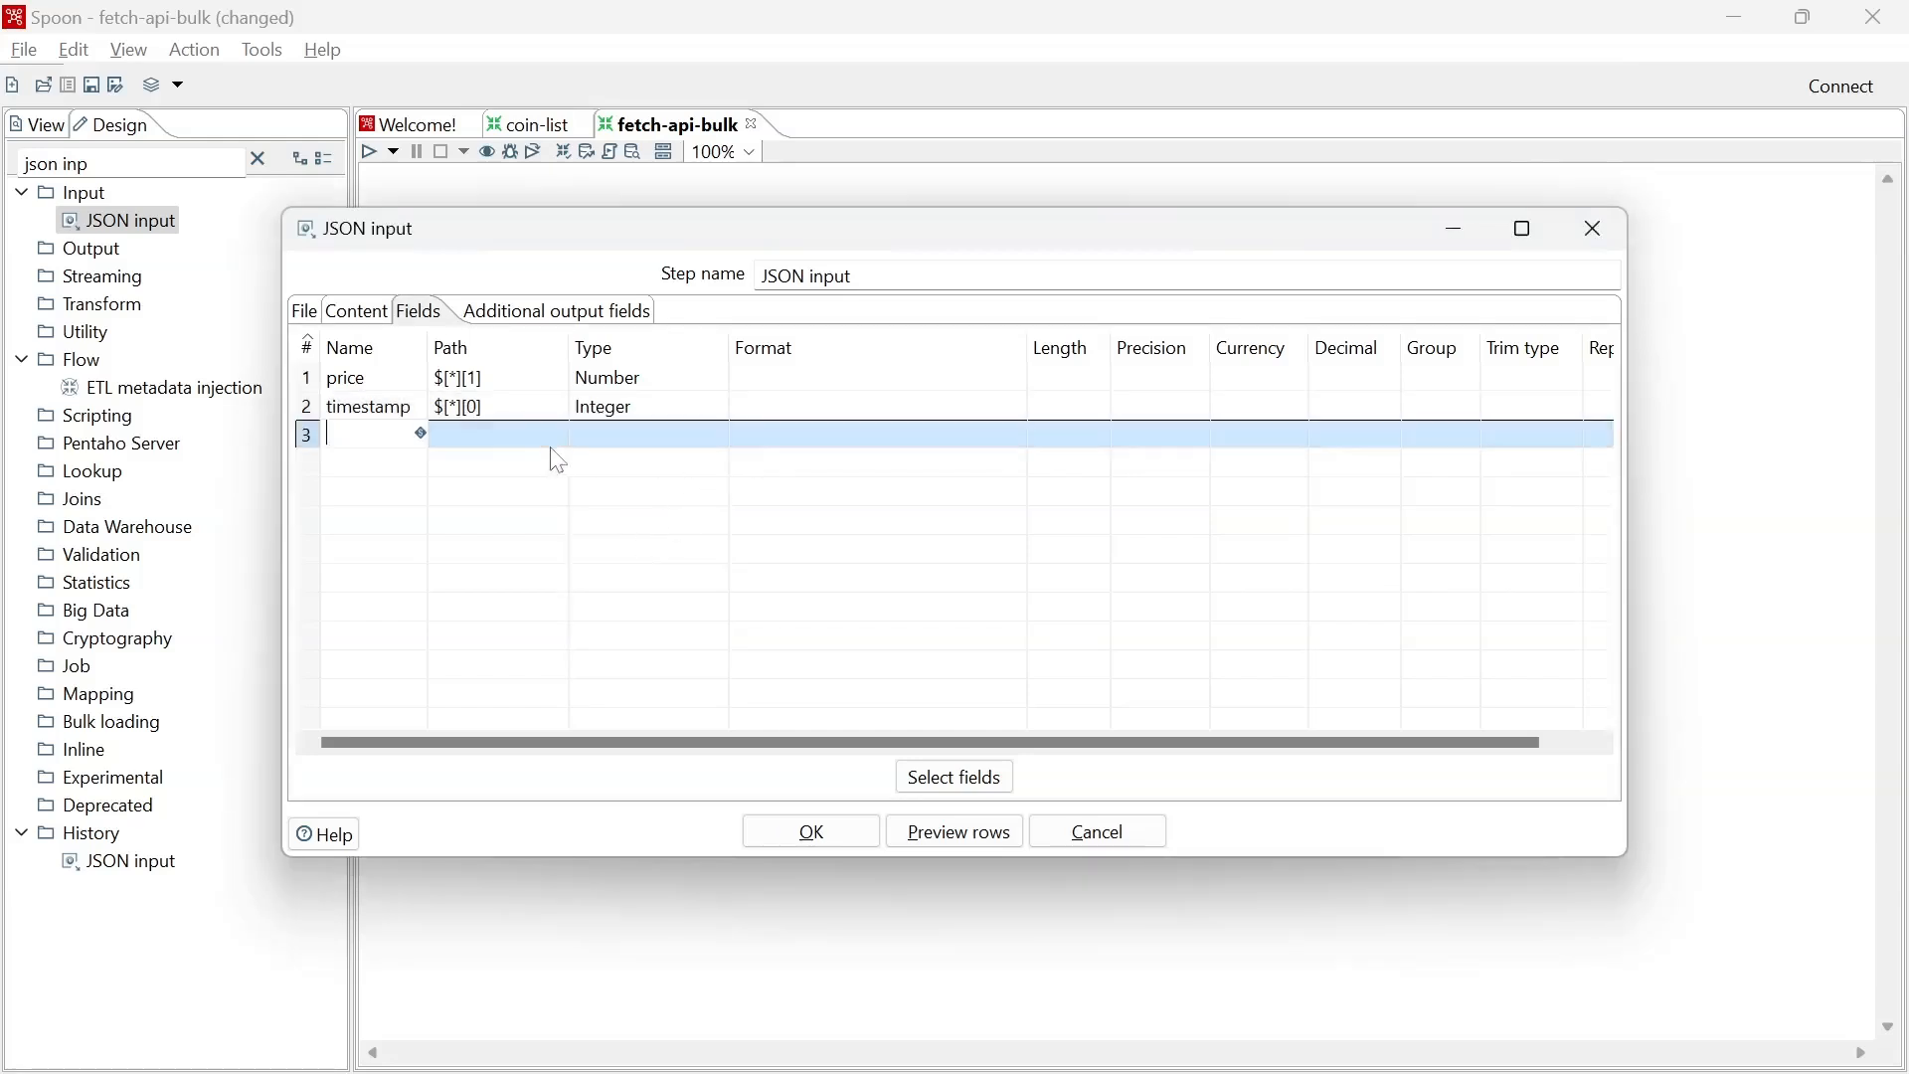
Review the additional output fields, accept the JSON input settings and save the transformation.
{"action": "left_click", "coordinate": [537, 316]}
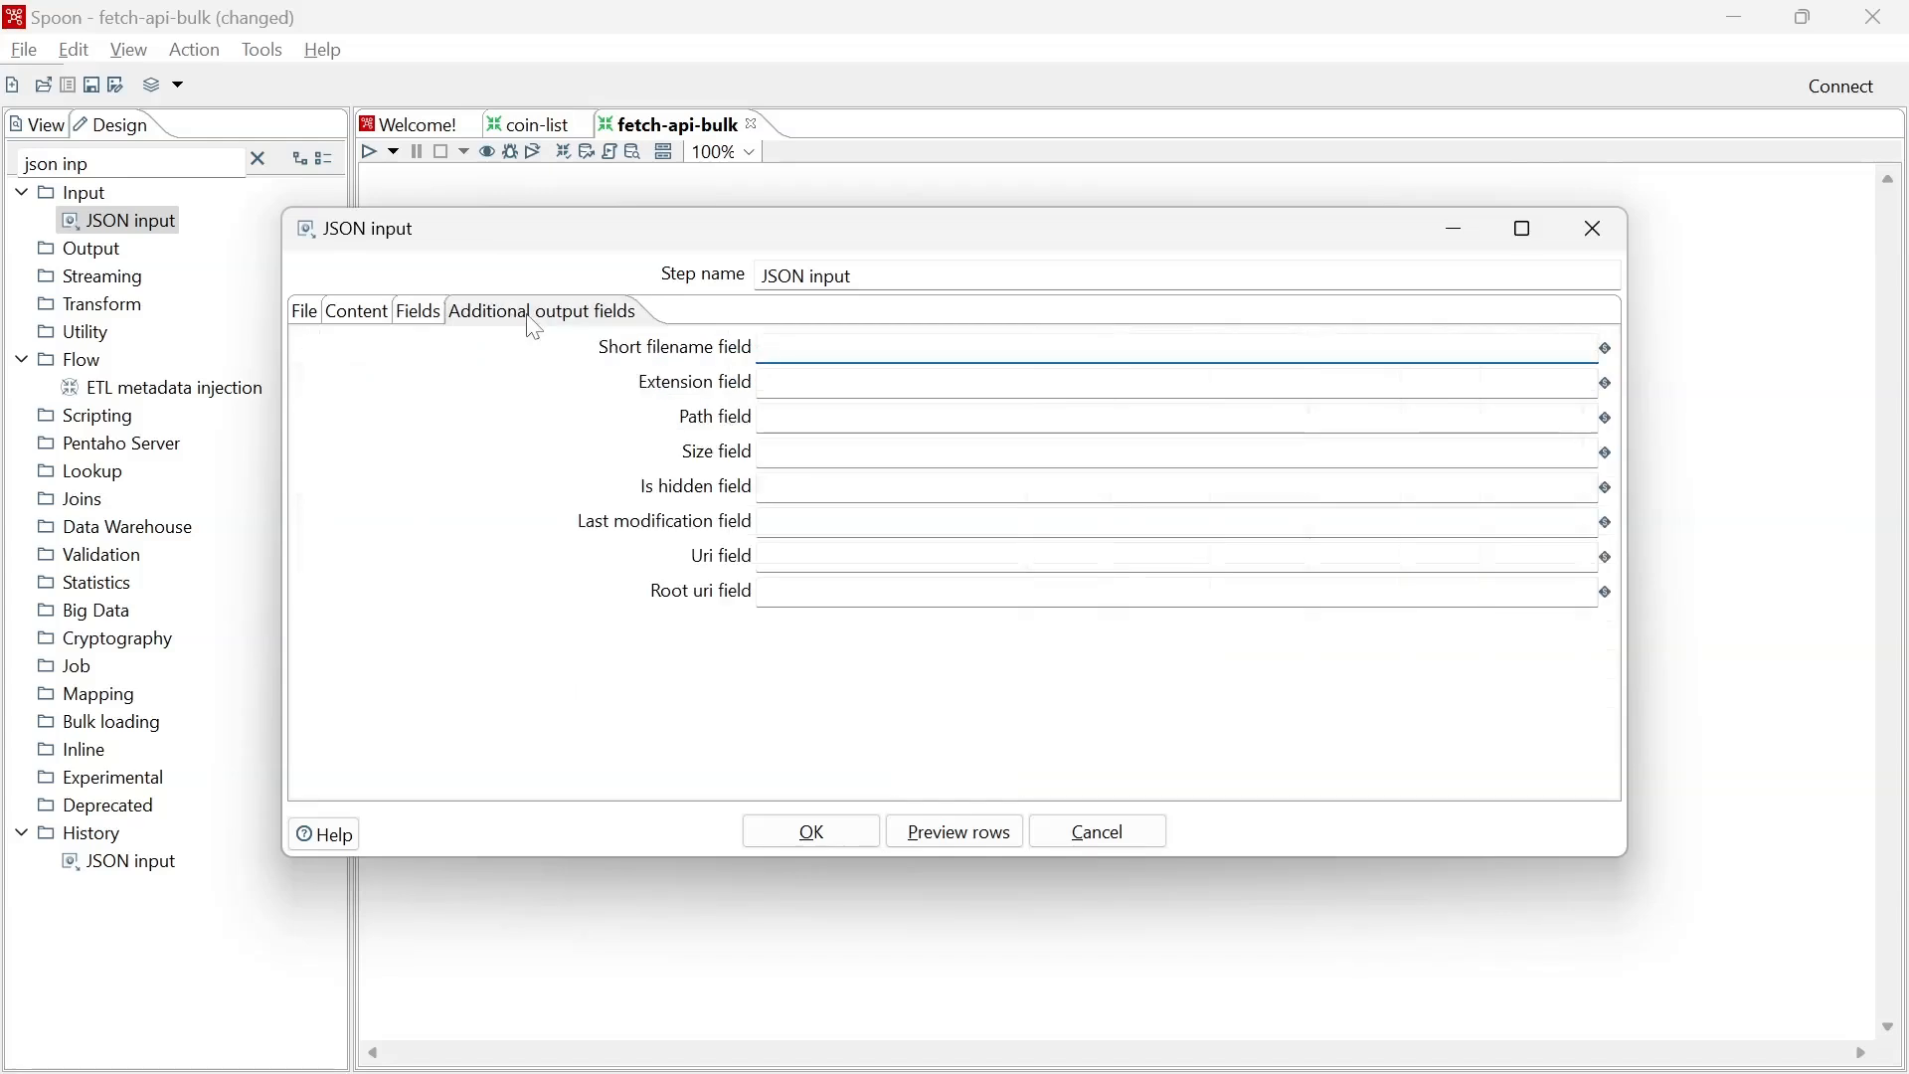
{"action": "left_click", "coordinate": [416, 314]}
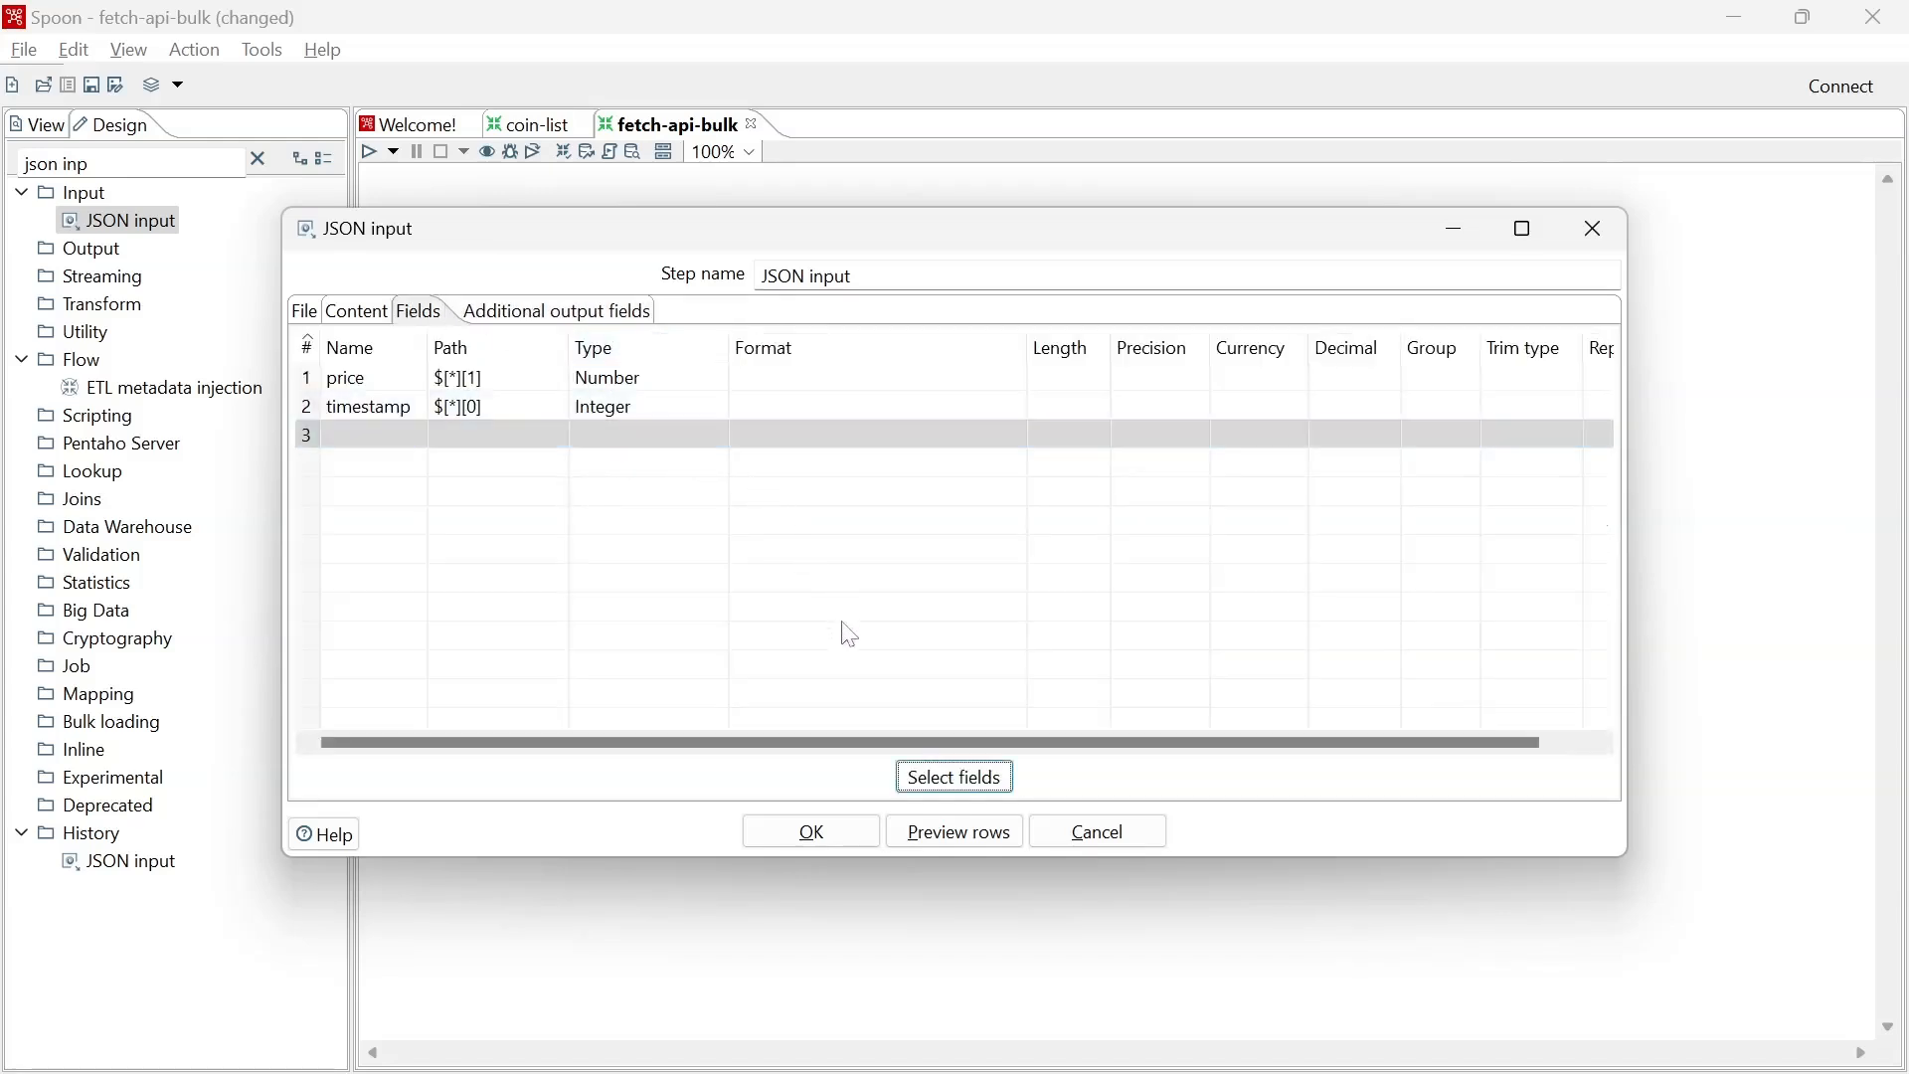
{"action": "left_click", "coordinate": [836, 838]}
{"action": "key", "text": "ctrl+s"}
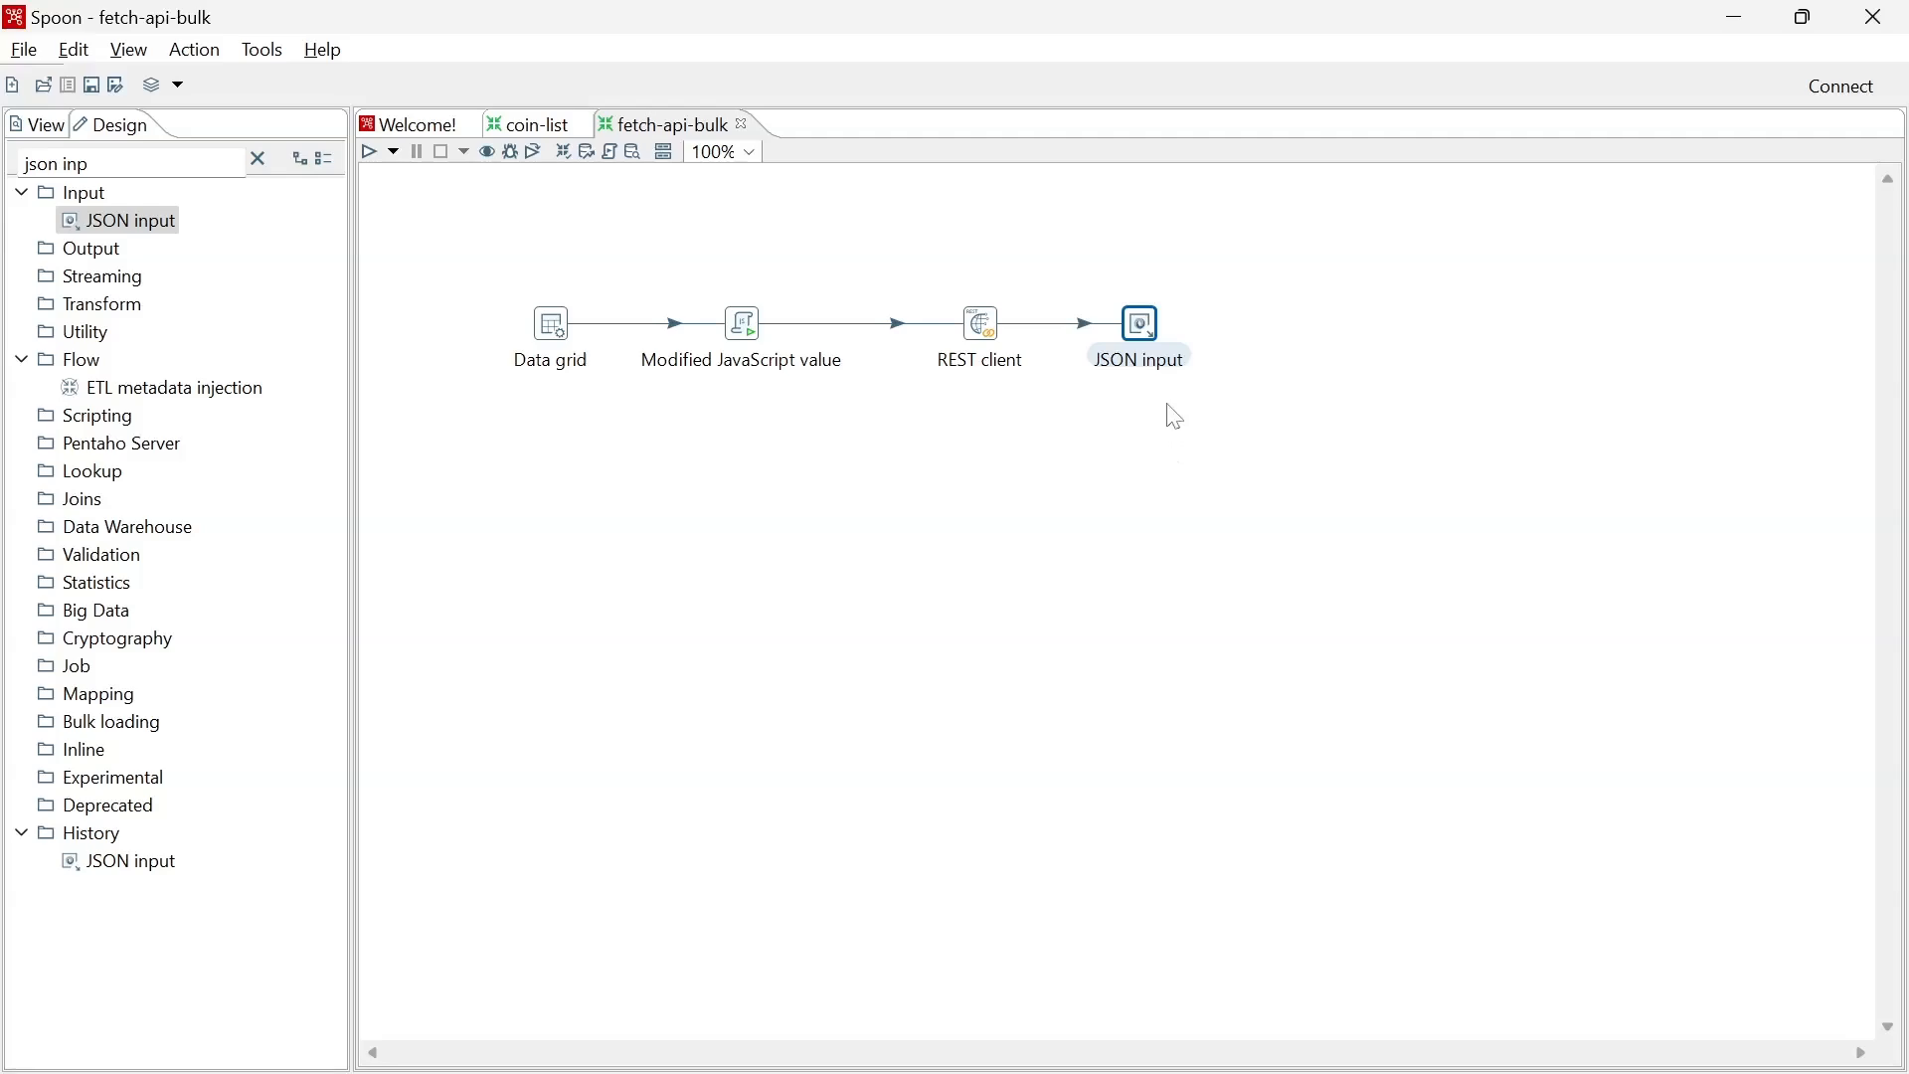
Examine the first timestamp value of the prices entries in the browser's CoinGecko response and return to Spoon.
{"action": "key", "text": "alt+Tab"}
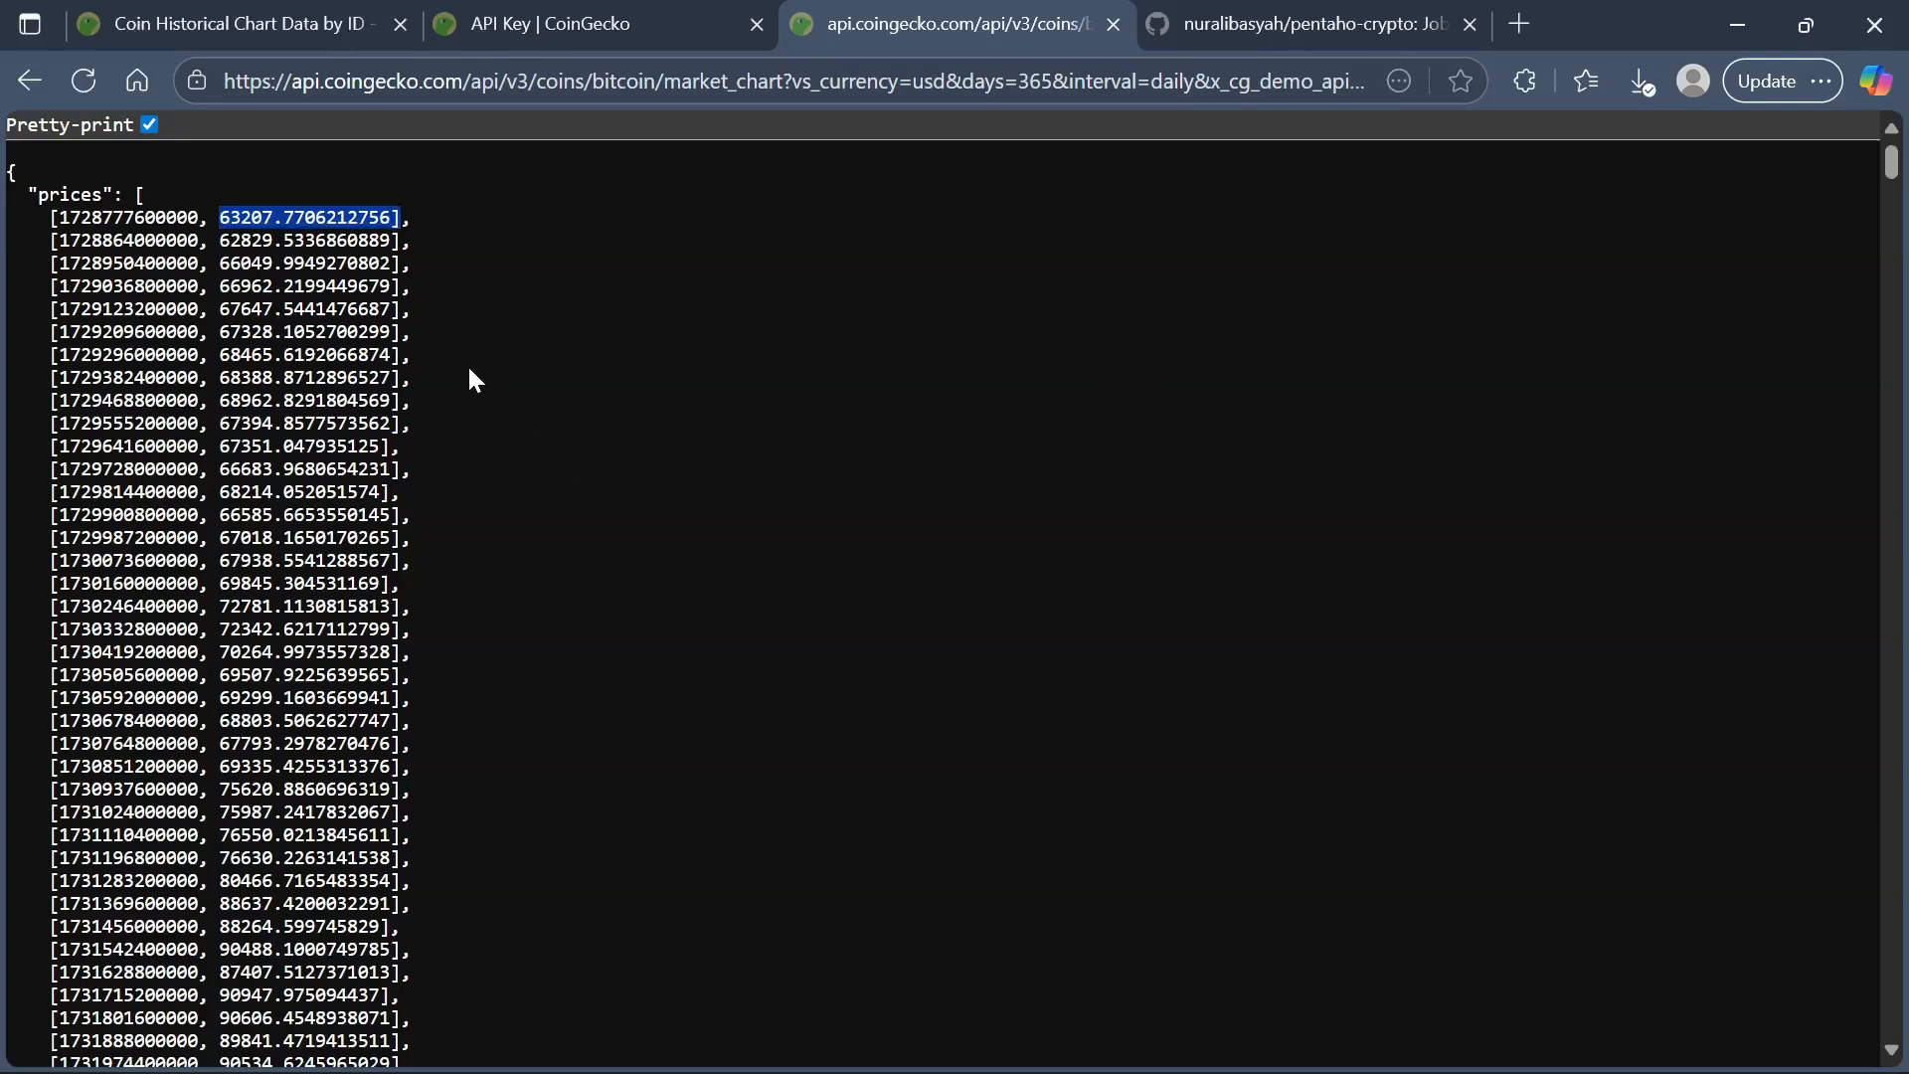
{"action": "left_click", "coordinate": [397, 288]}
{"action": "left_click_drag", "start_coordinate": [199, 217], "coordinate": [49, 217]}
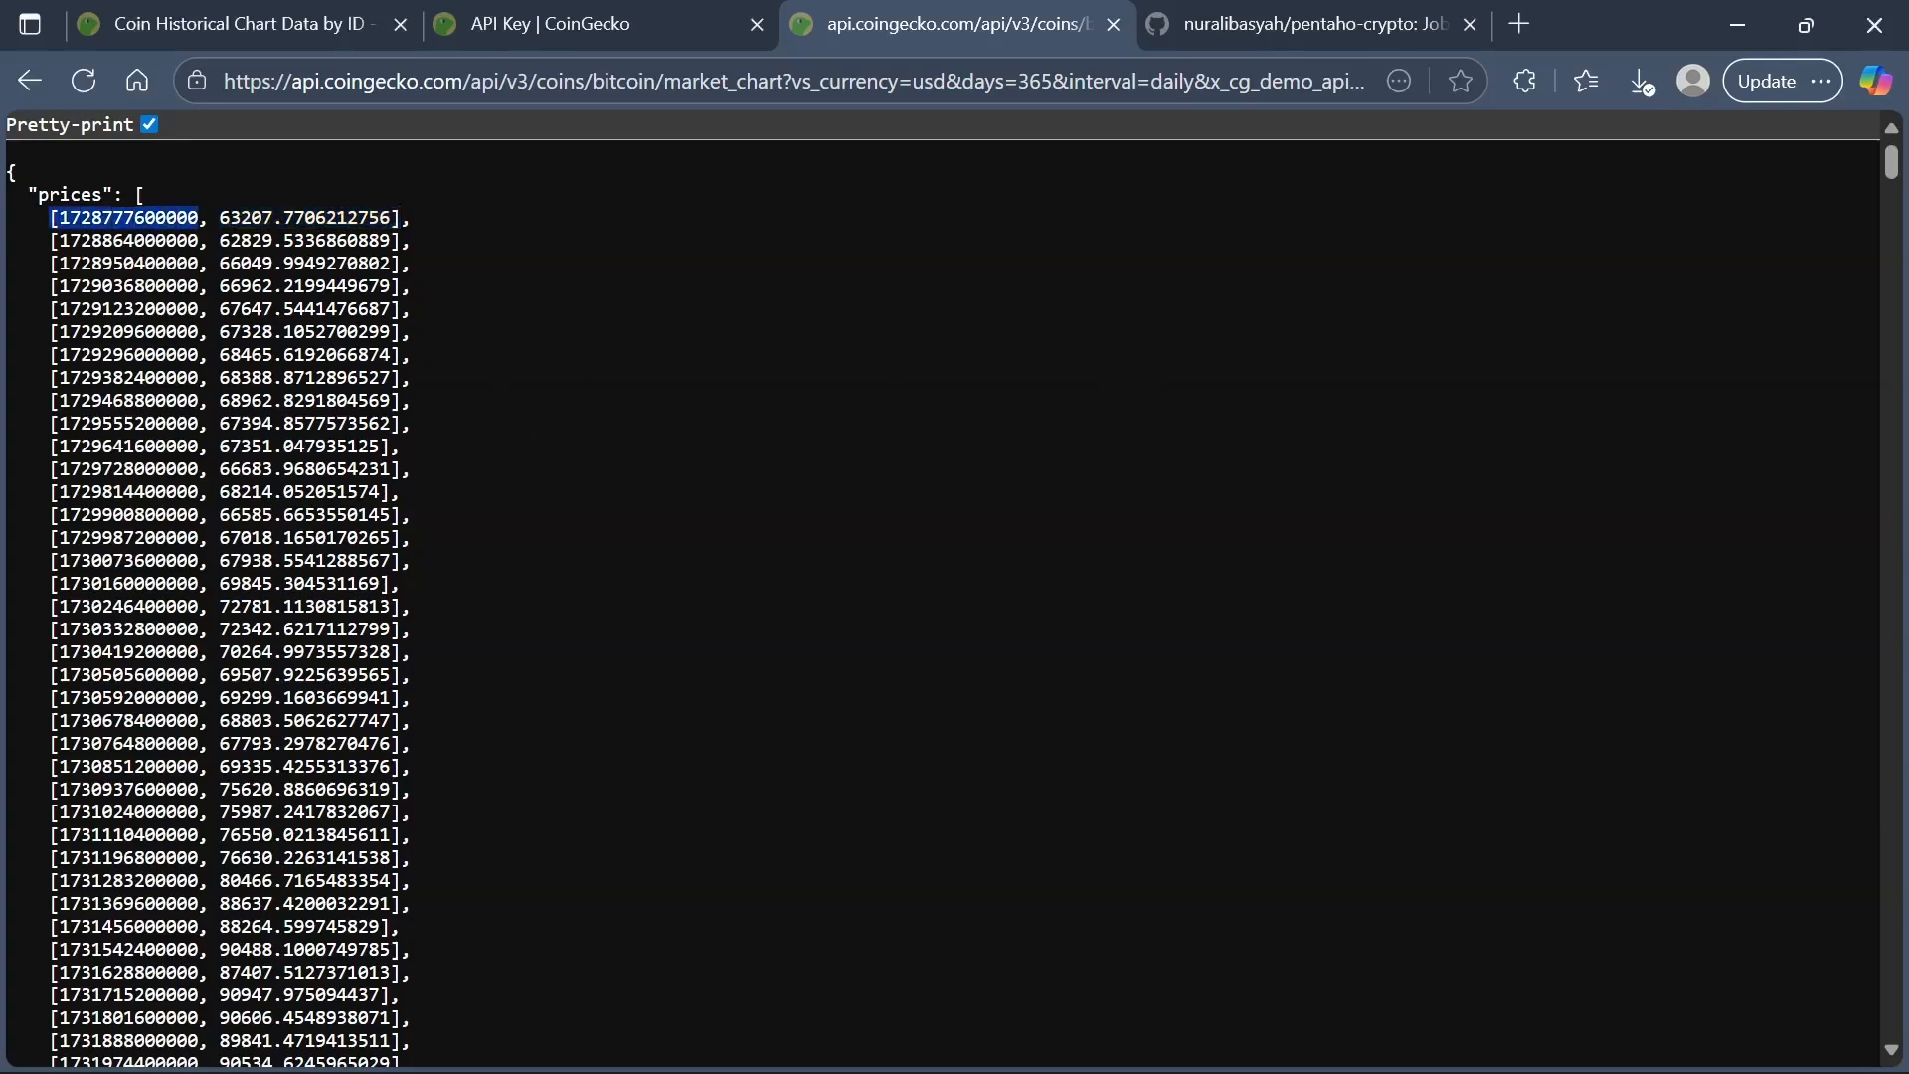
{"action": "left_click", "coordinate": [57, 217]}
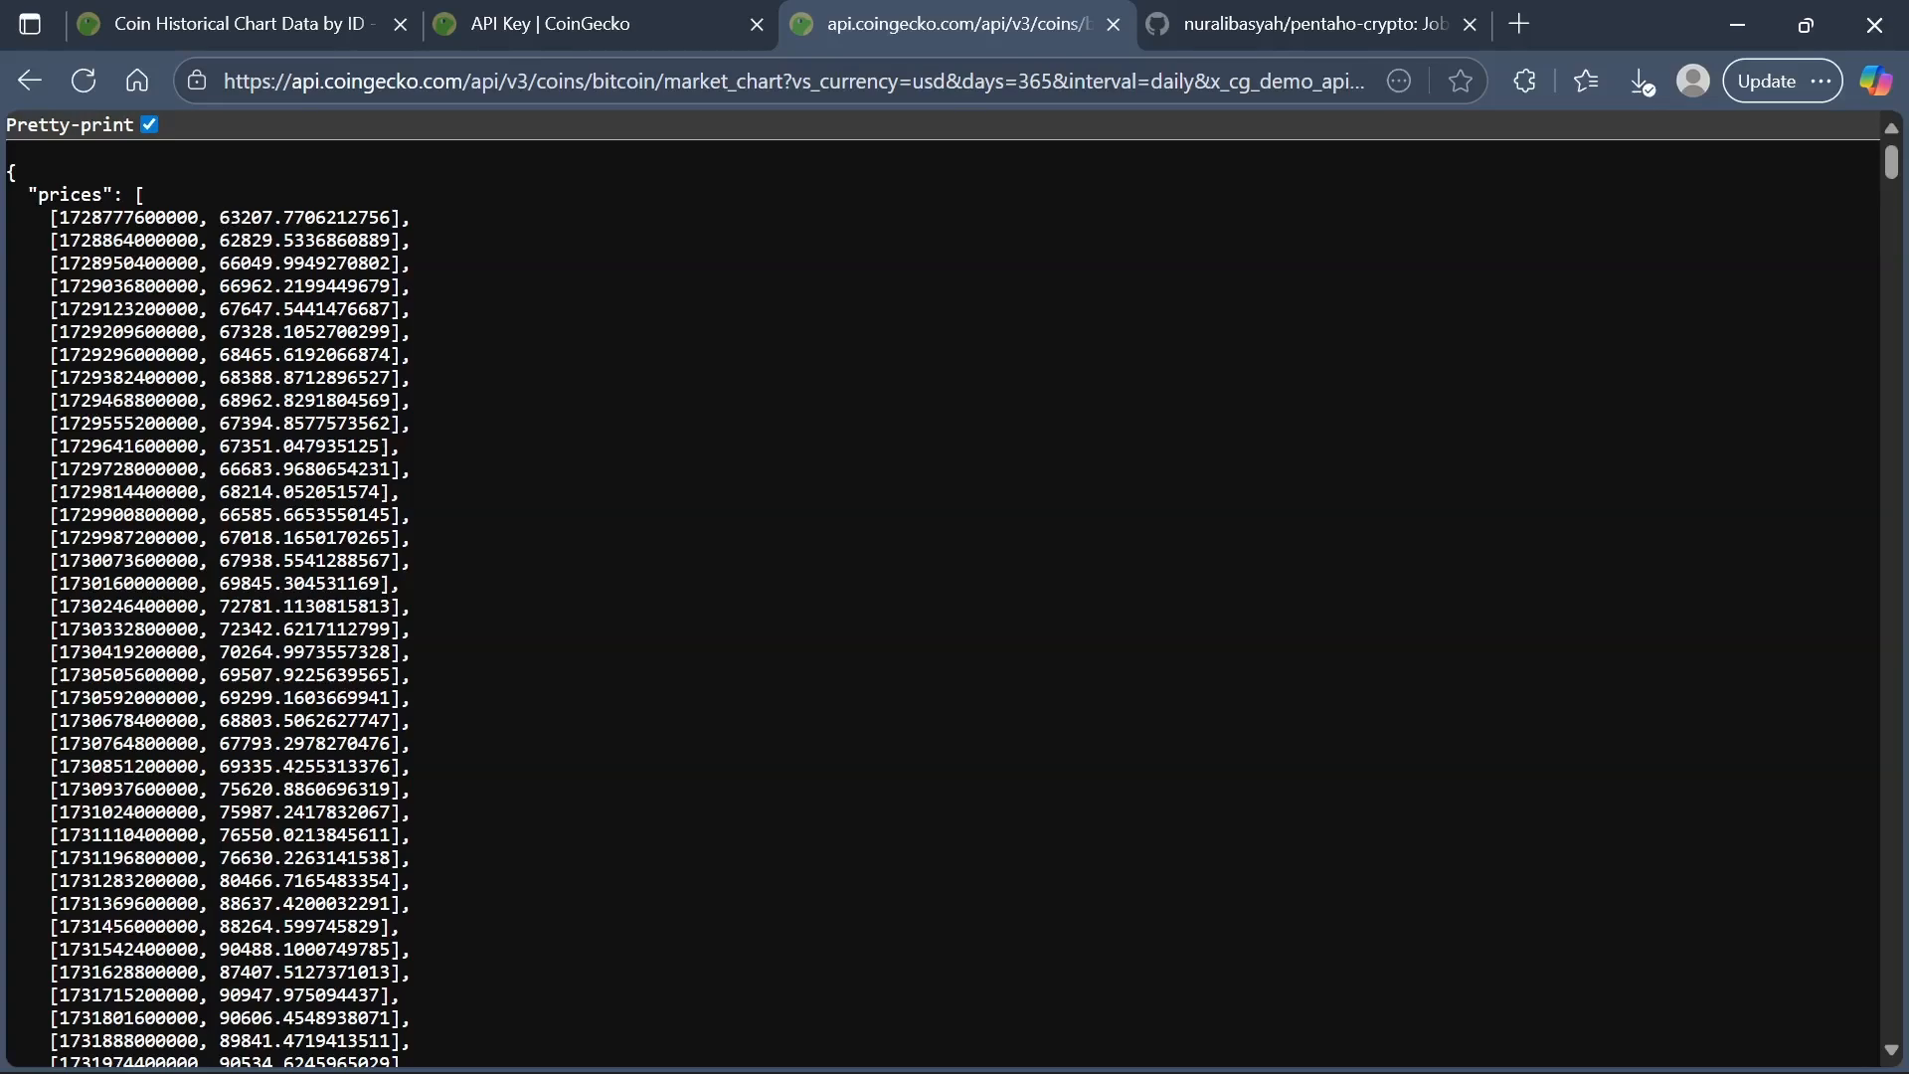
{"action": "key", "text": "alt+Tab"}
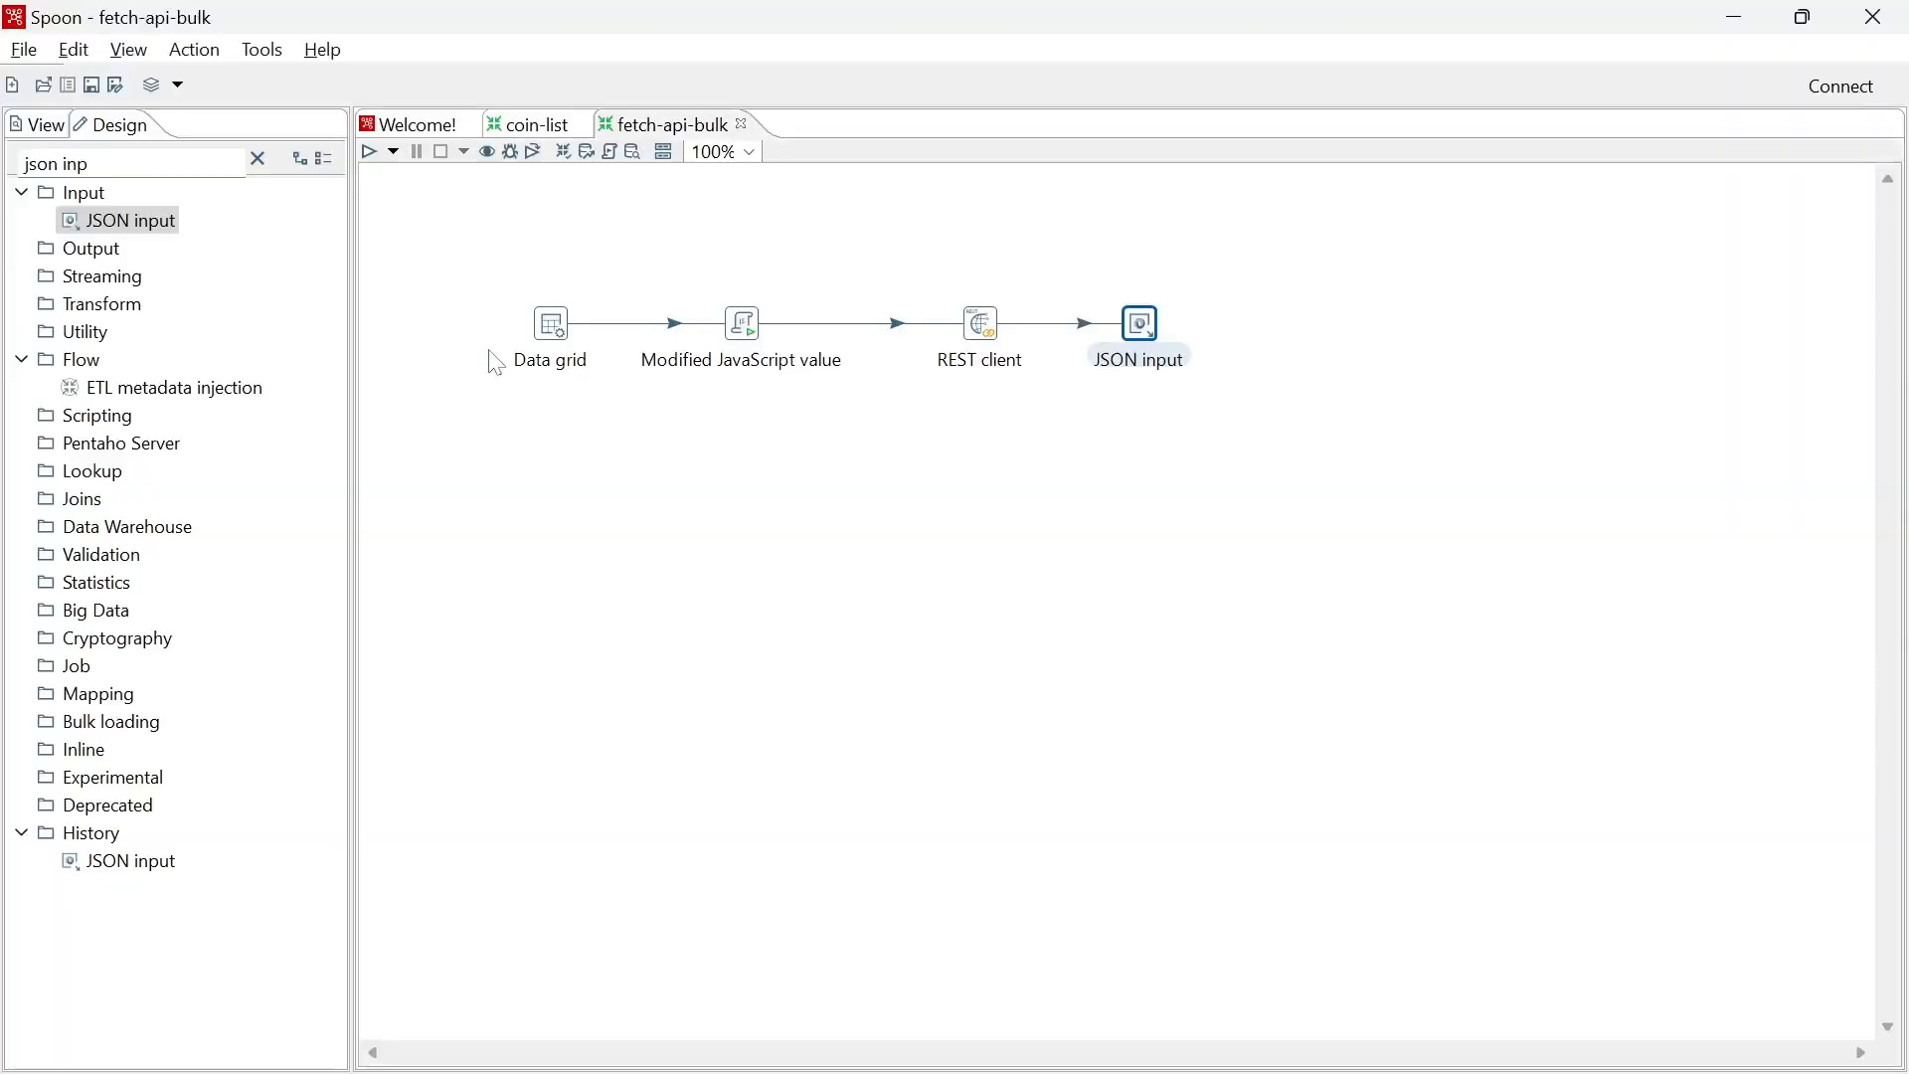
Duplicate the Modified JavaScript value step and place the copy after JSON input in the flow.
{"action": "left_click", "coordinate": [494, 364]}
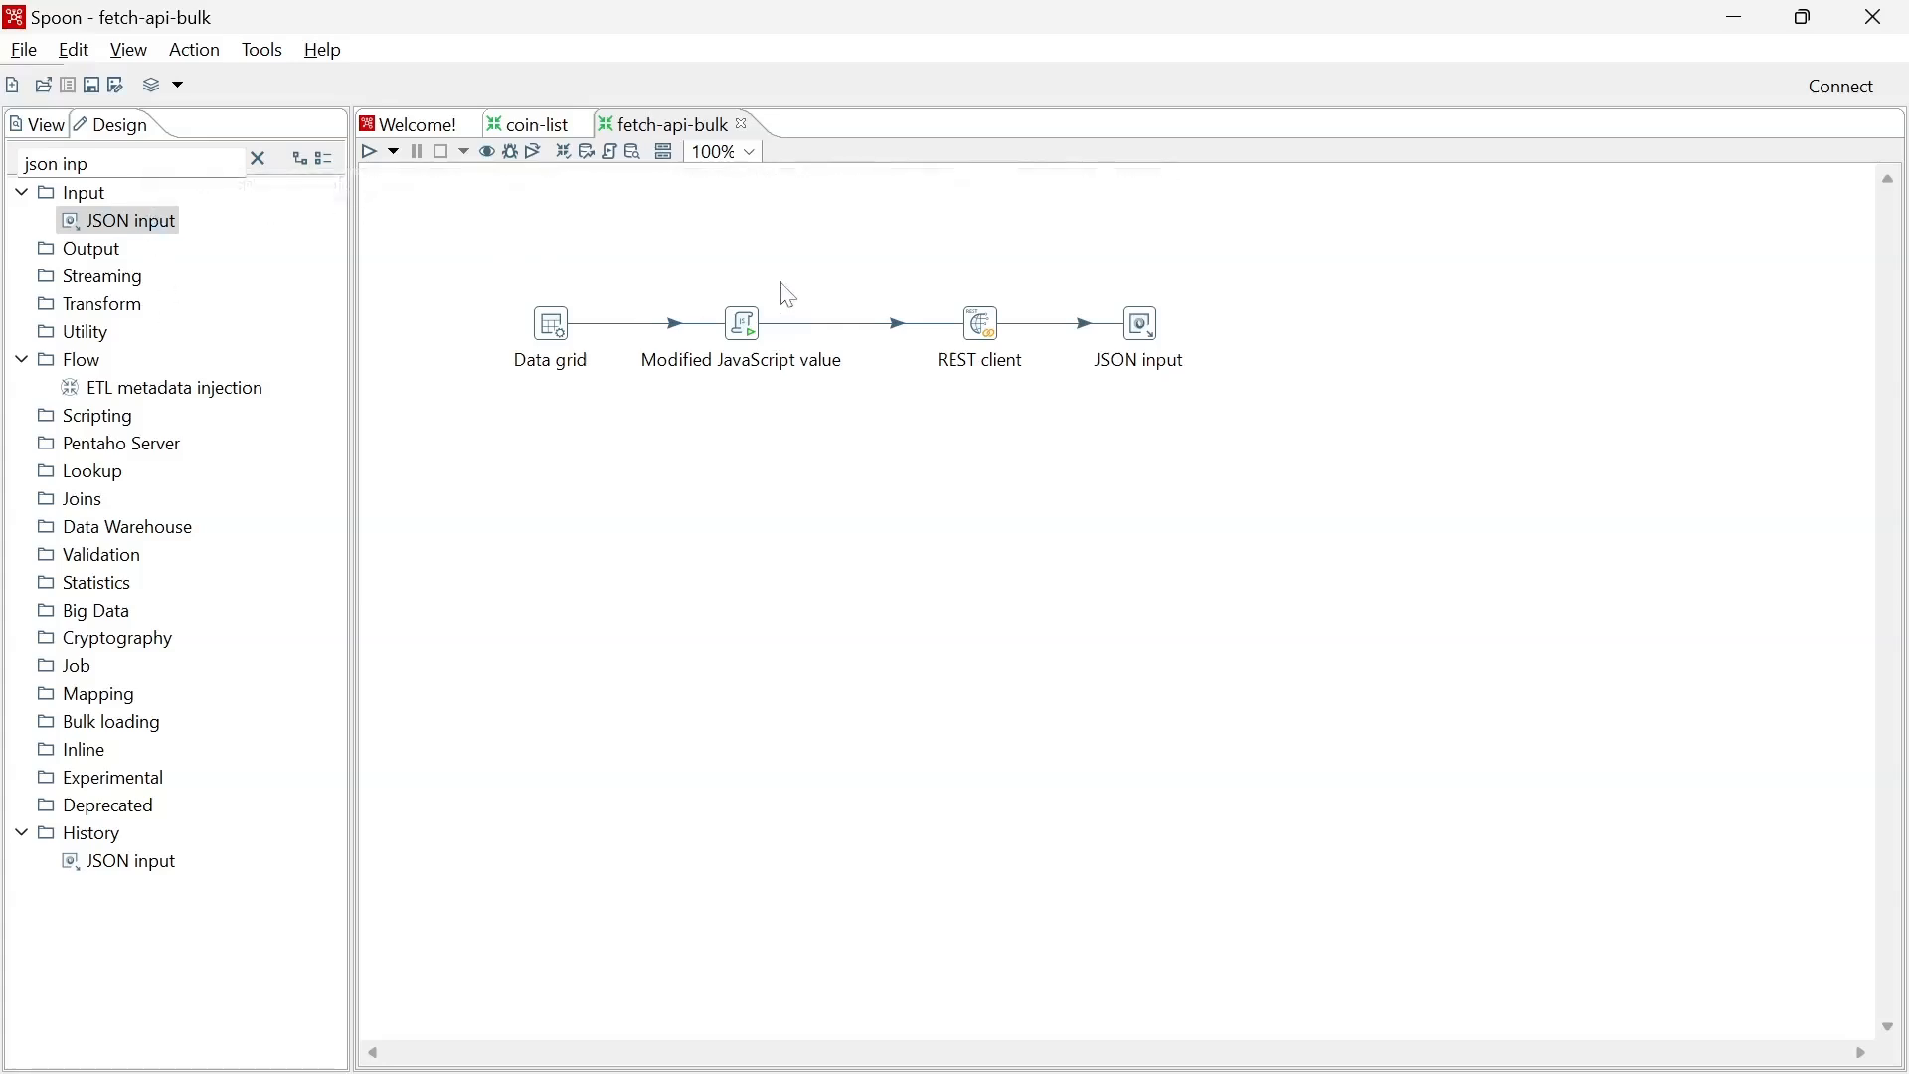
{"action": "mouse_move", "coordinate": [762, 338]}
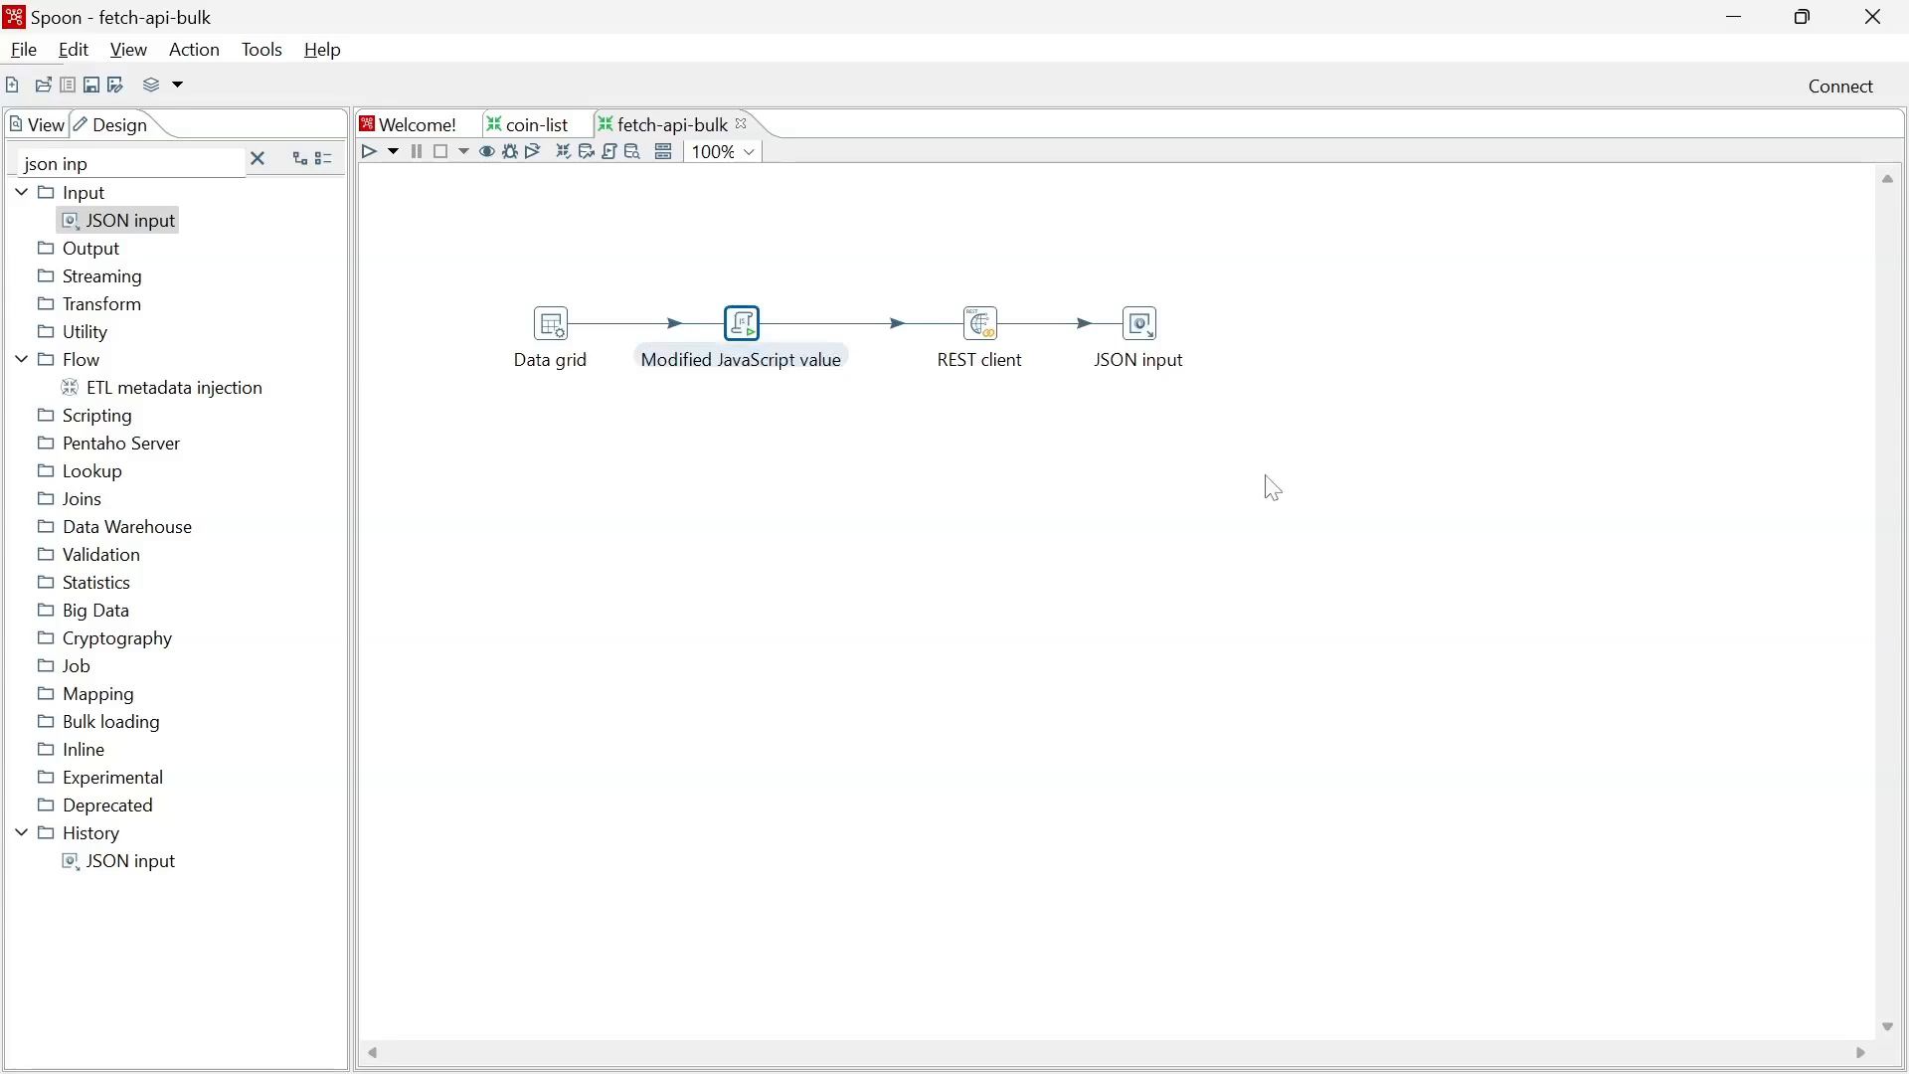
{"action": "key", "text": "ctrl+v"}
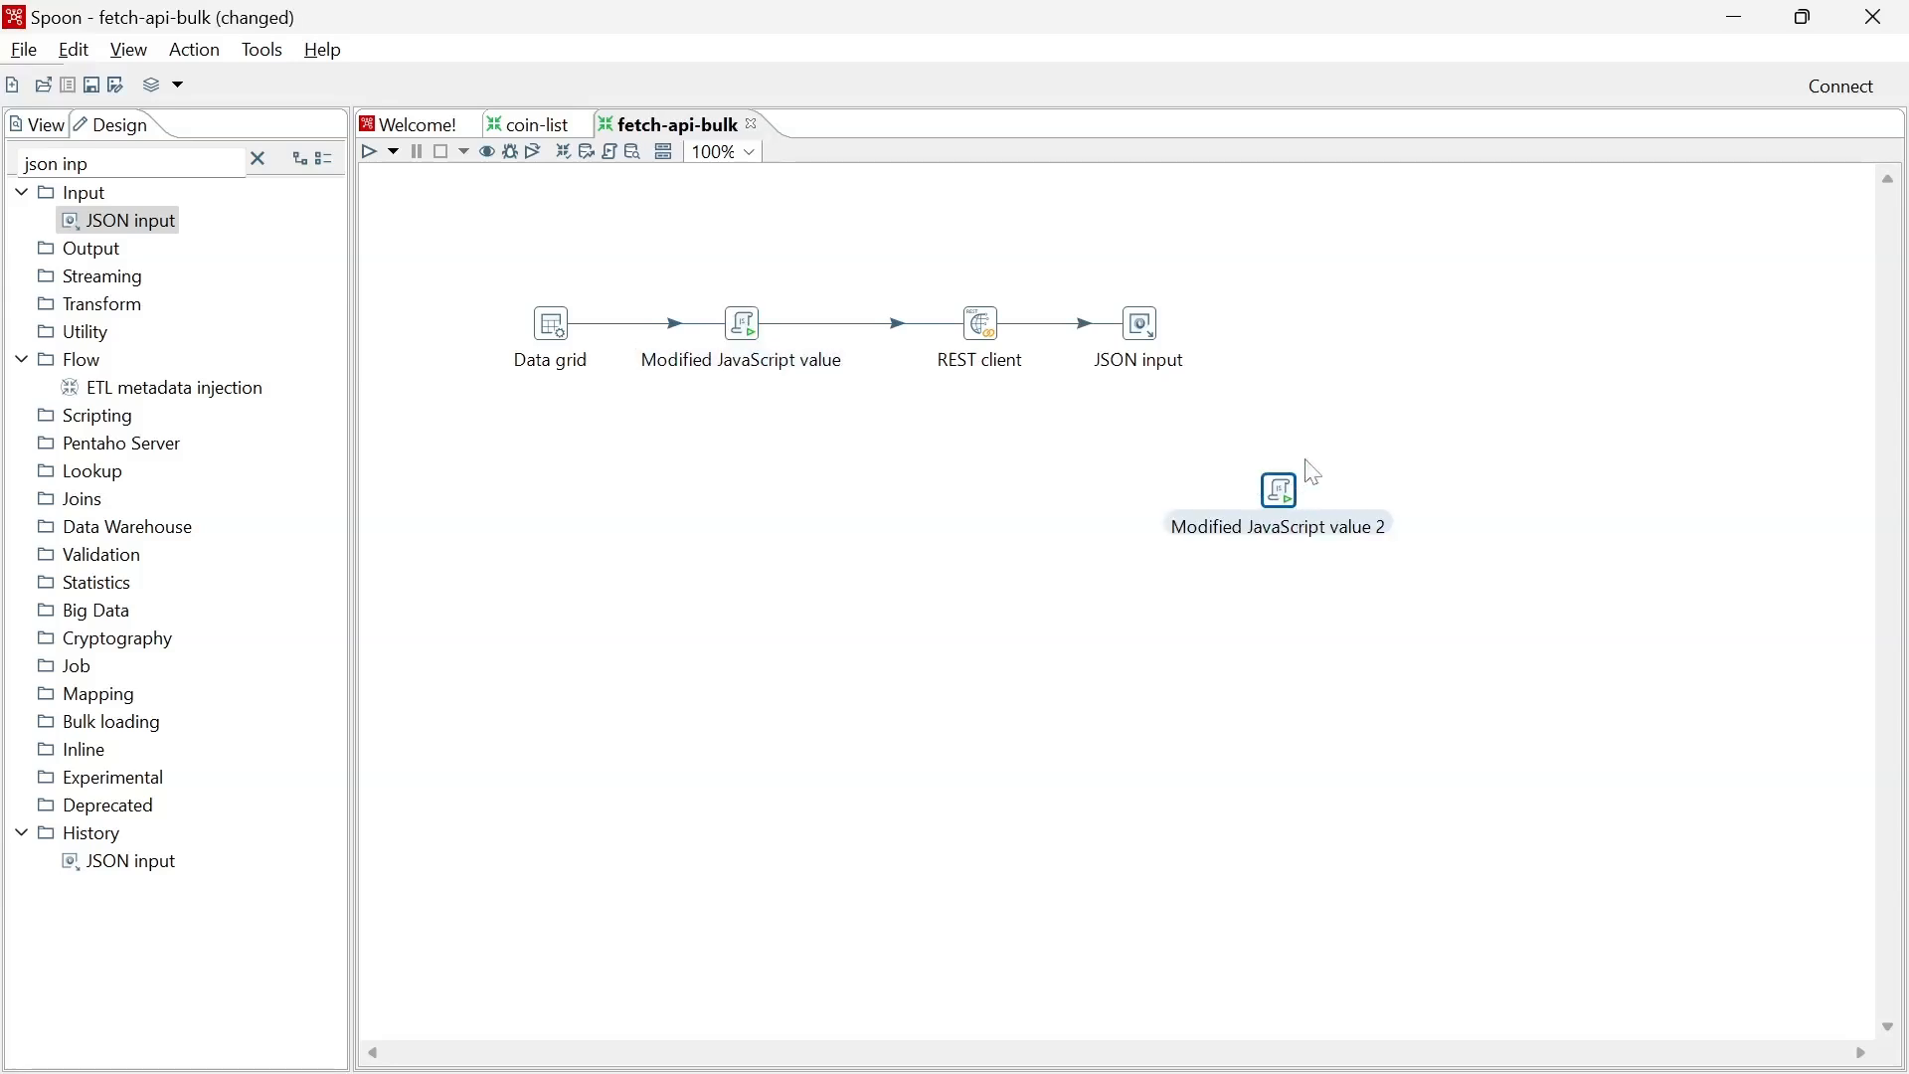
{"action": "left_click_drag", "start_coordinate": [1291, 475], "coordinate": [1226, 328]}
Connect JSON input to the duplicated Modified JavaScript value step as the main output of step.
{"action": "mouse_move", "coordinate": [1145, 334]}
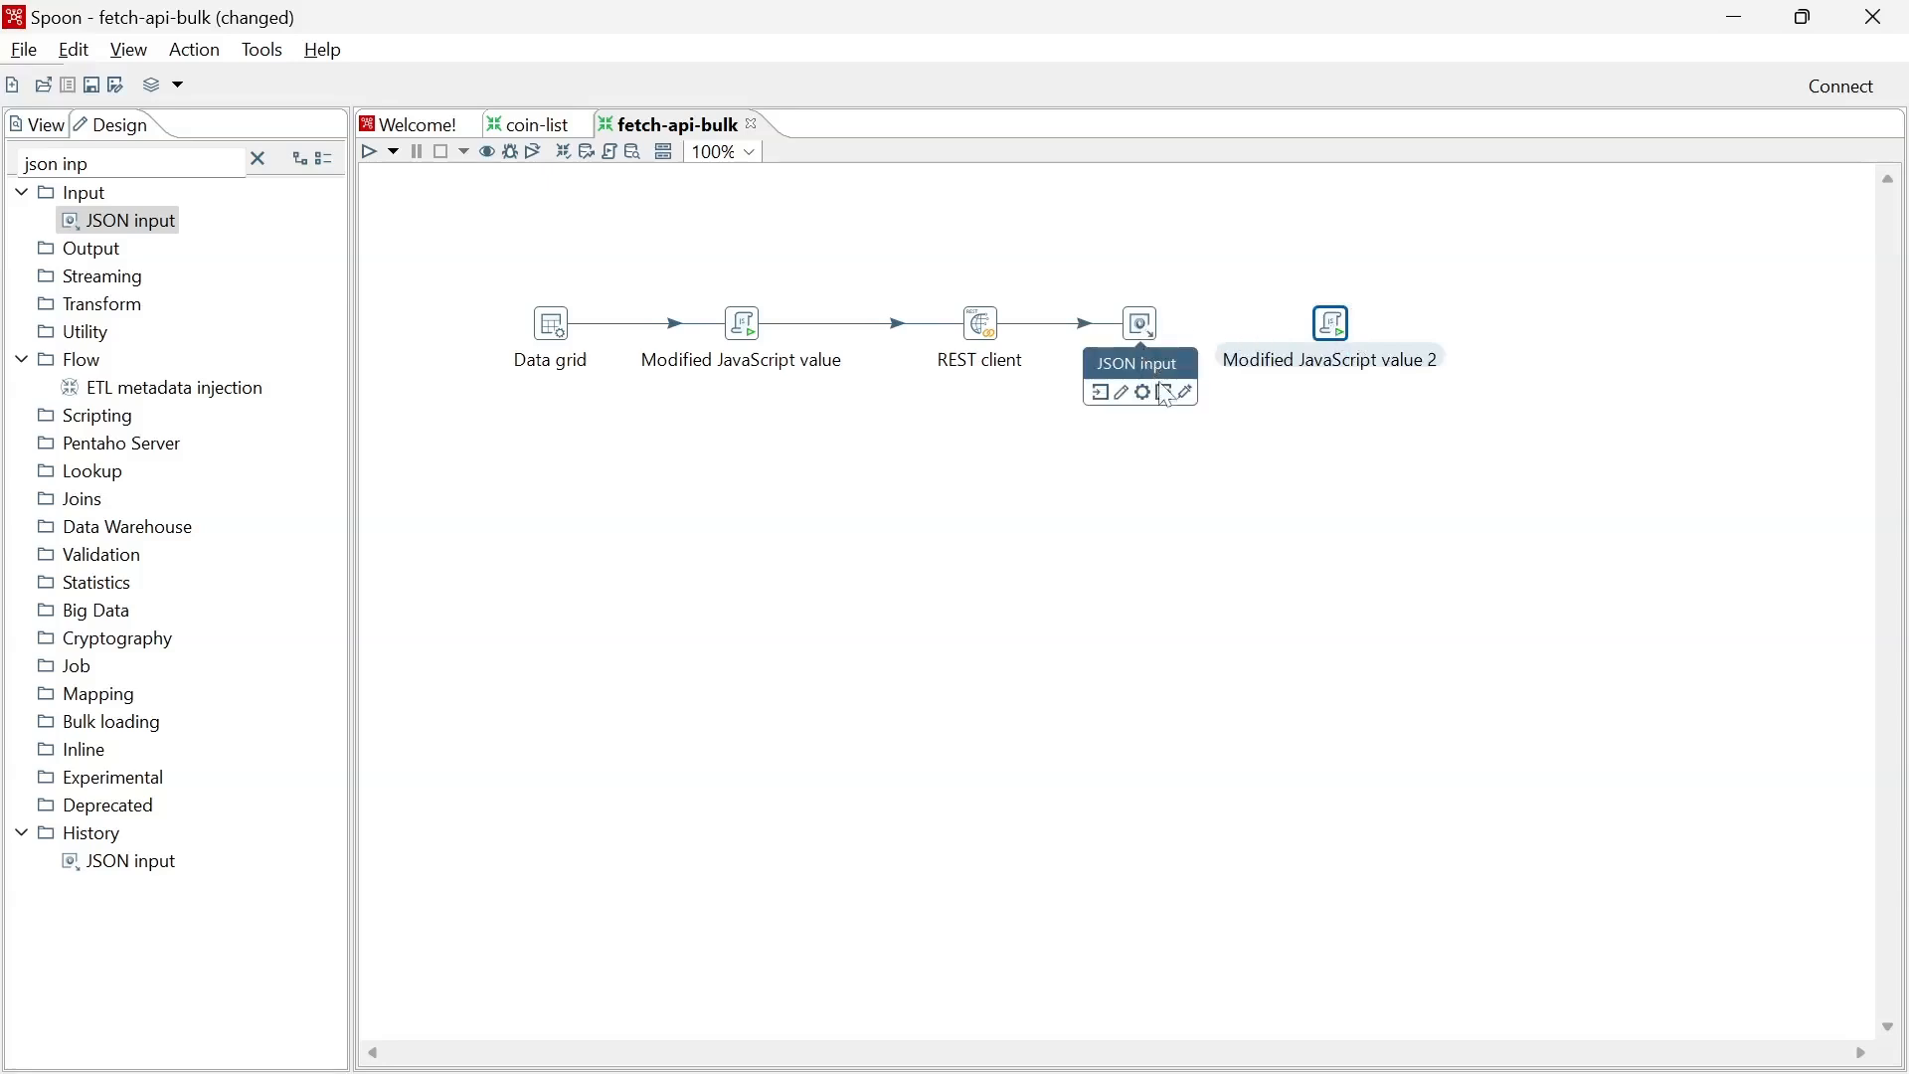
{"action": "left_click_drag", "start_coordinate": [1168, 399], "coordinate": [1332, 325]}
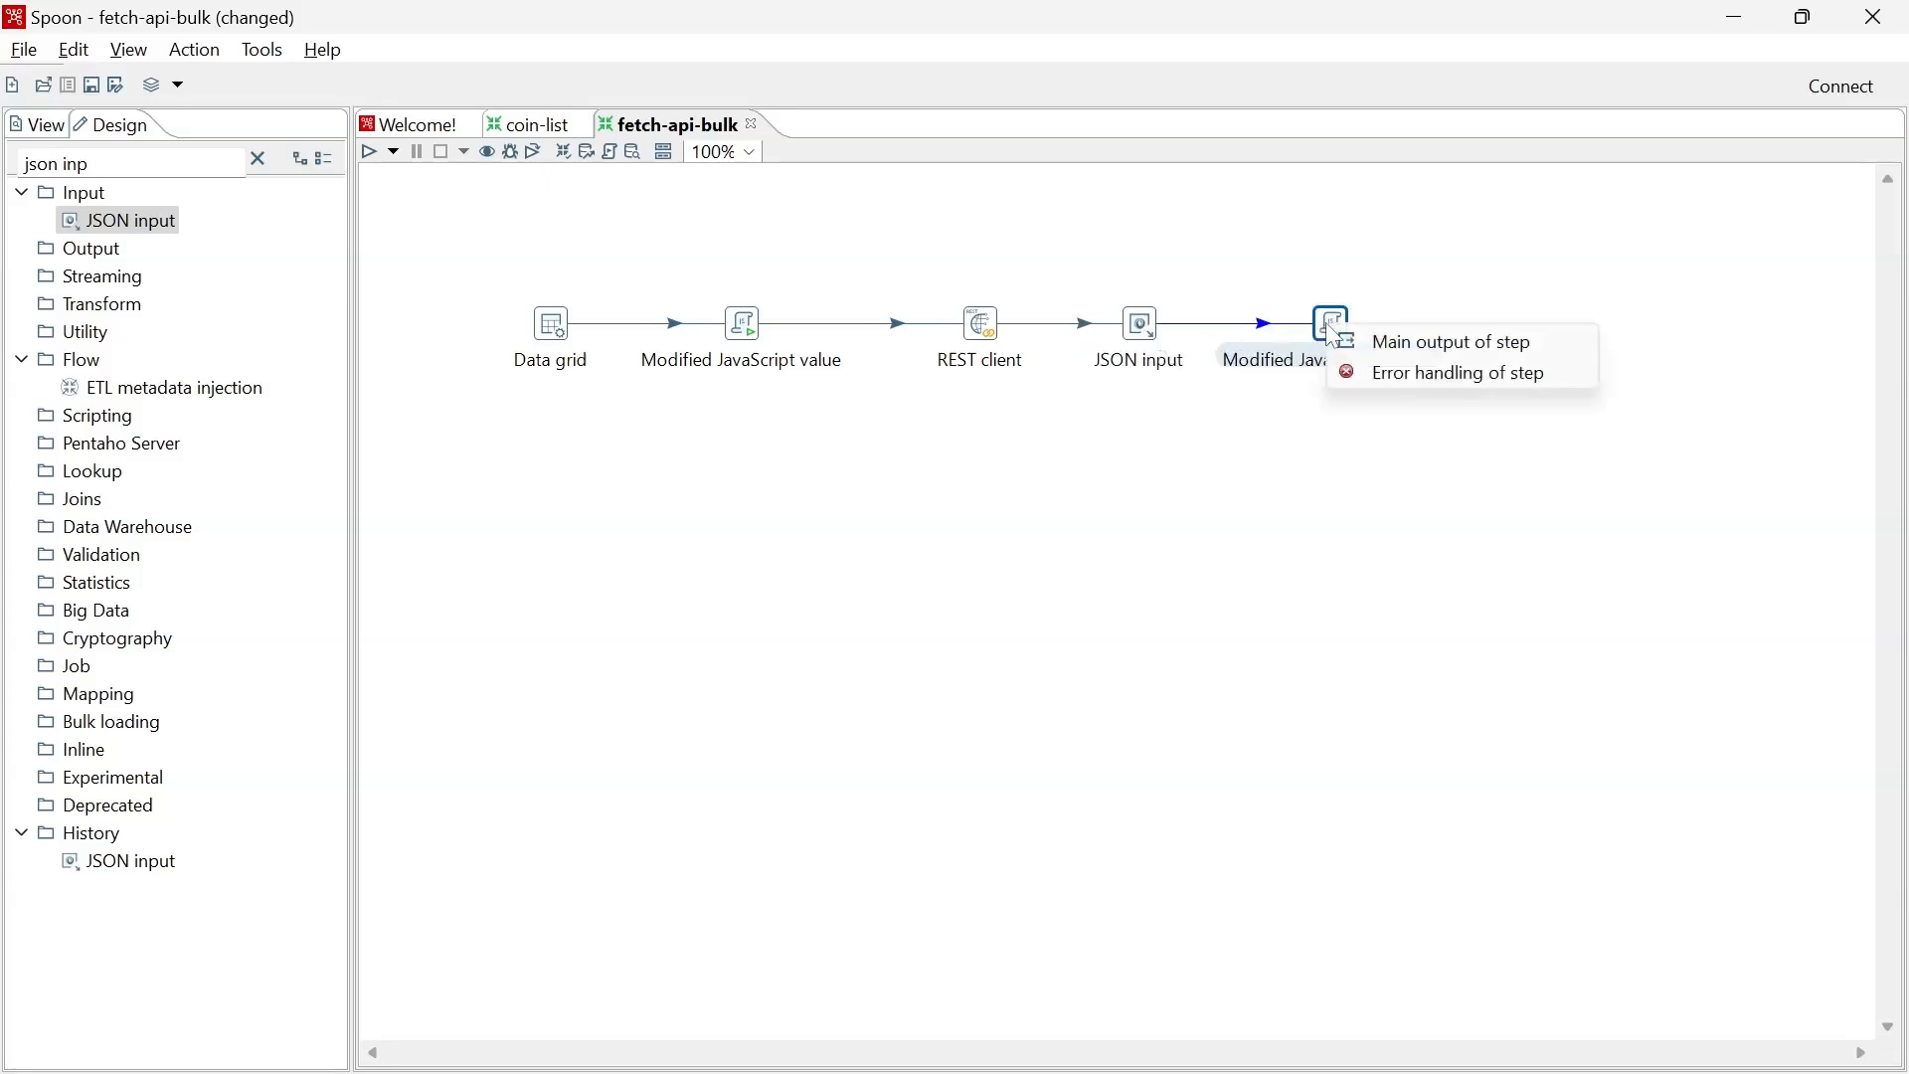
{"action": "left_click", "coordinate": [1388, 350]}
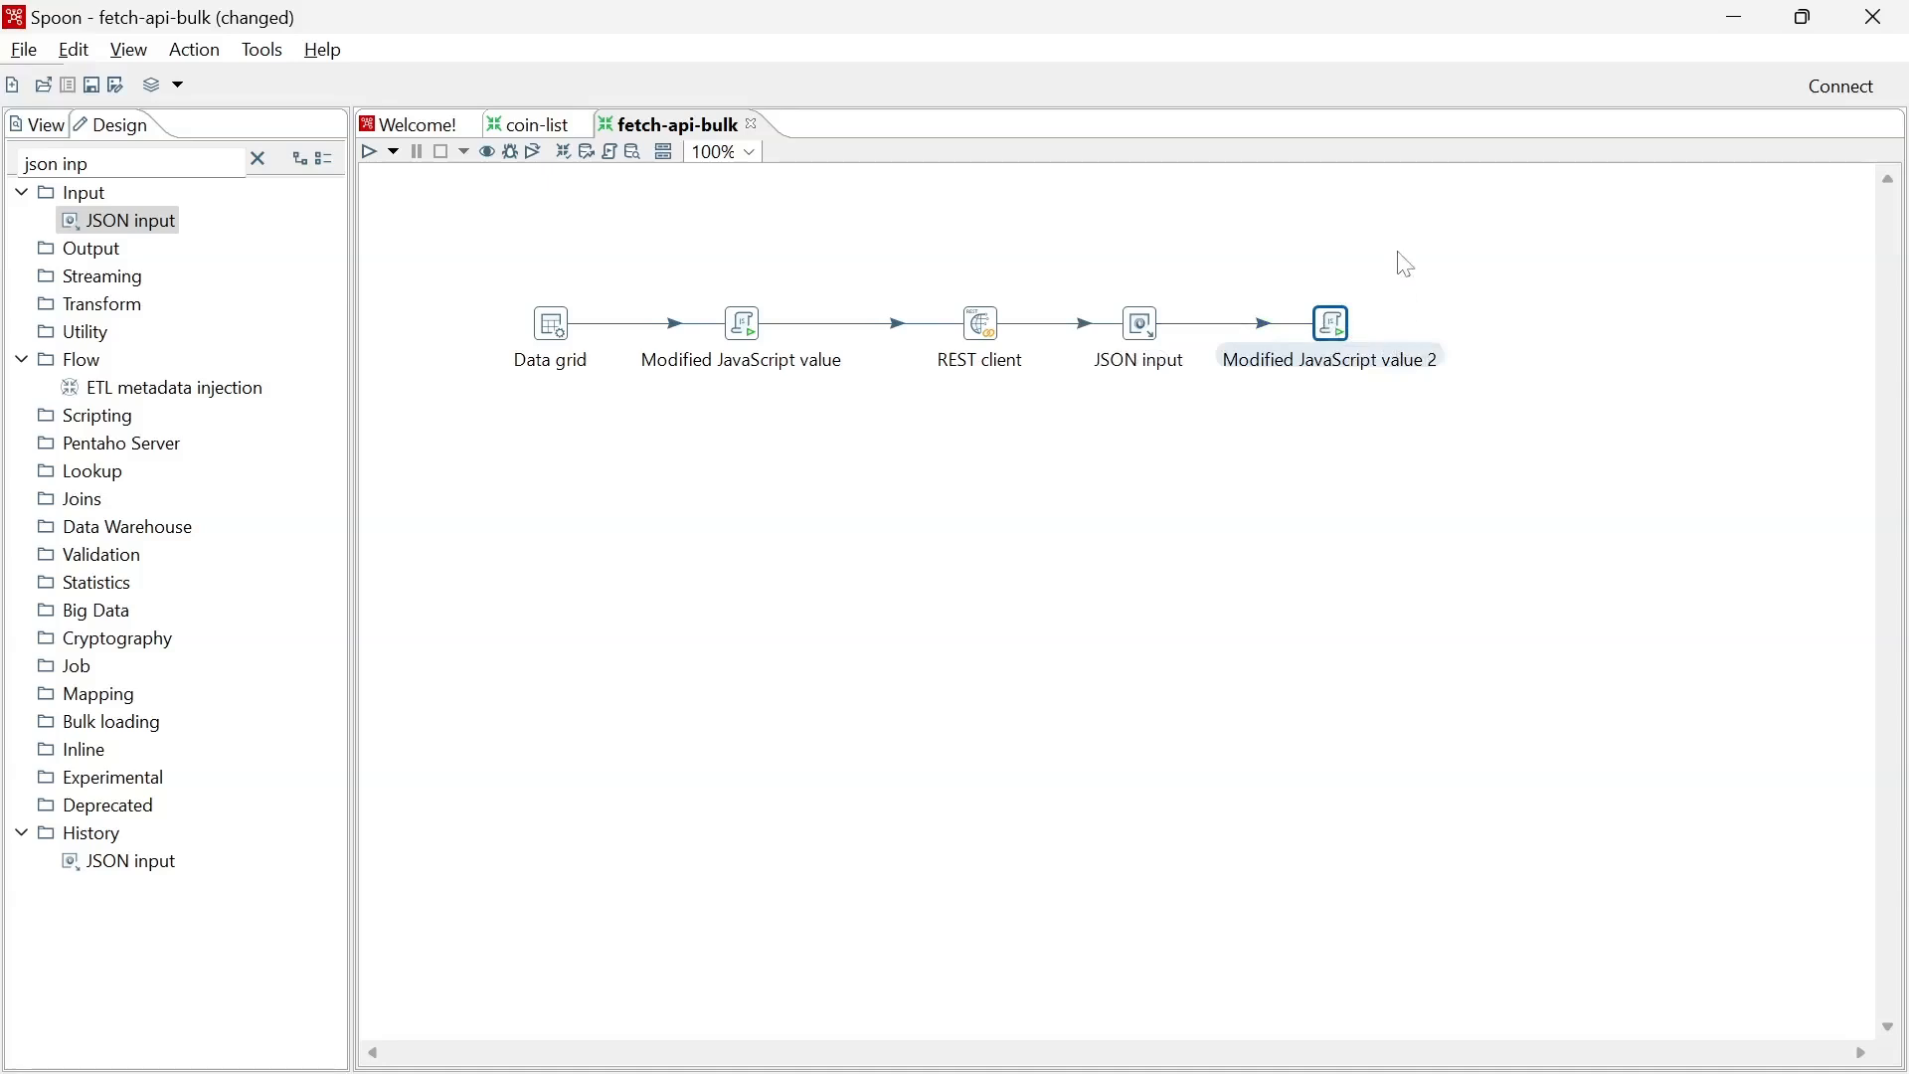
Replace the duplicated JavaScript step's statement with var timestamp = new Date(timestamp);.
{"action": "double_click", "coordinate": [1338, 338]}
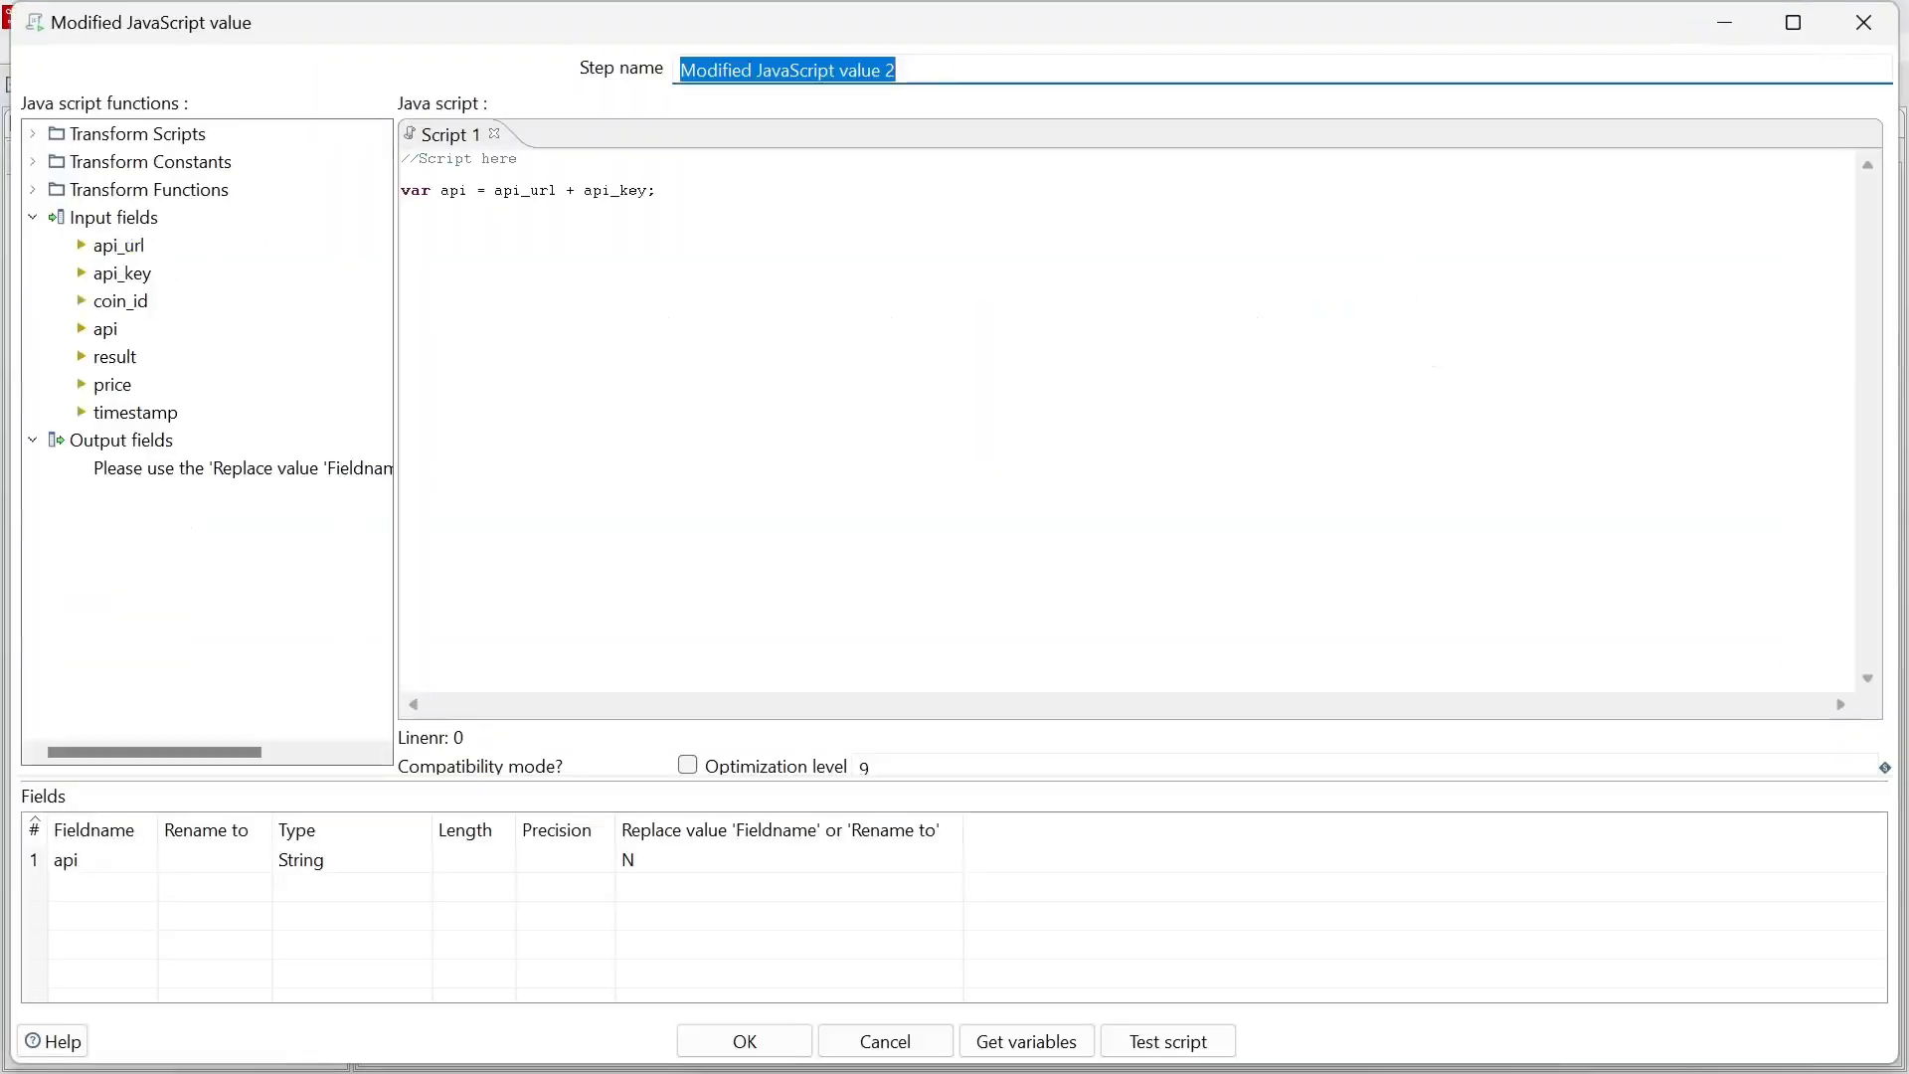
{"action": "left_click_drag", "start_coordinate": [648, 190], "coordinate": [441, 190]}
{"action": "type", "text": "time"}
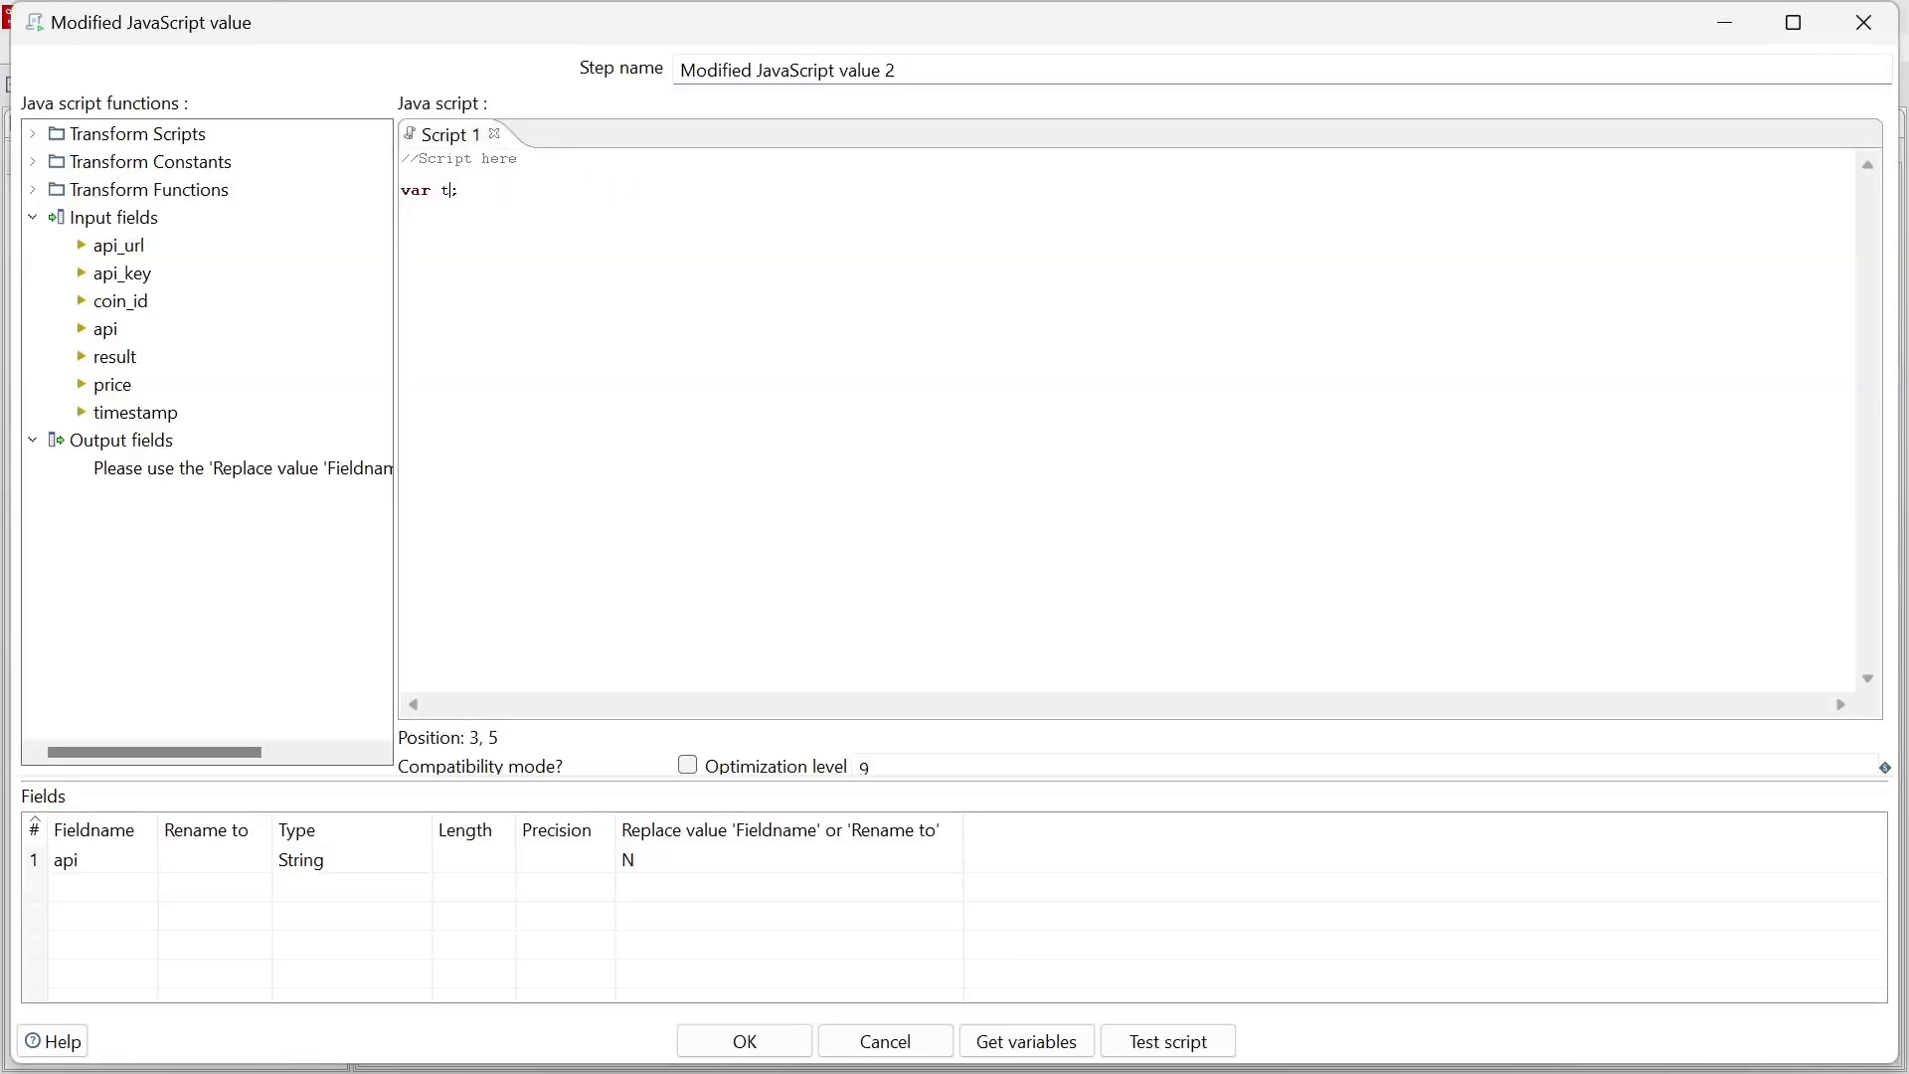
{"action": "type", "text": "stamp = new Date(timestamp)"}
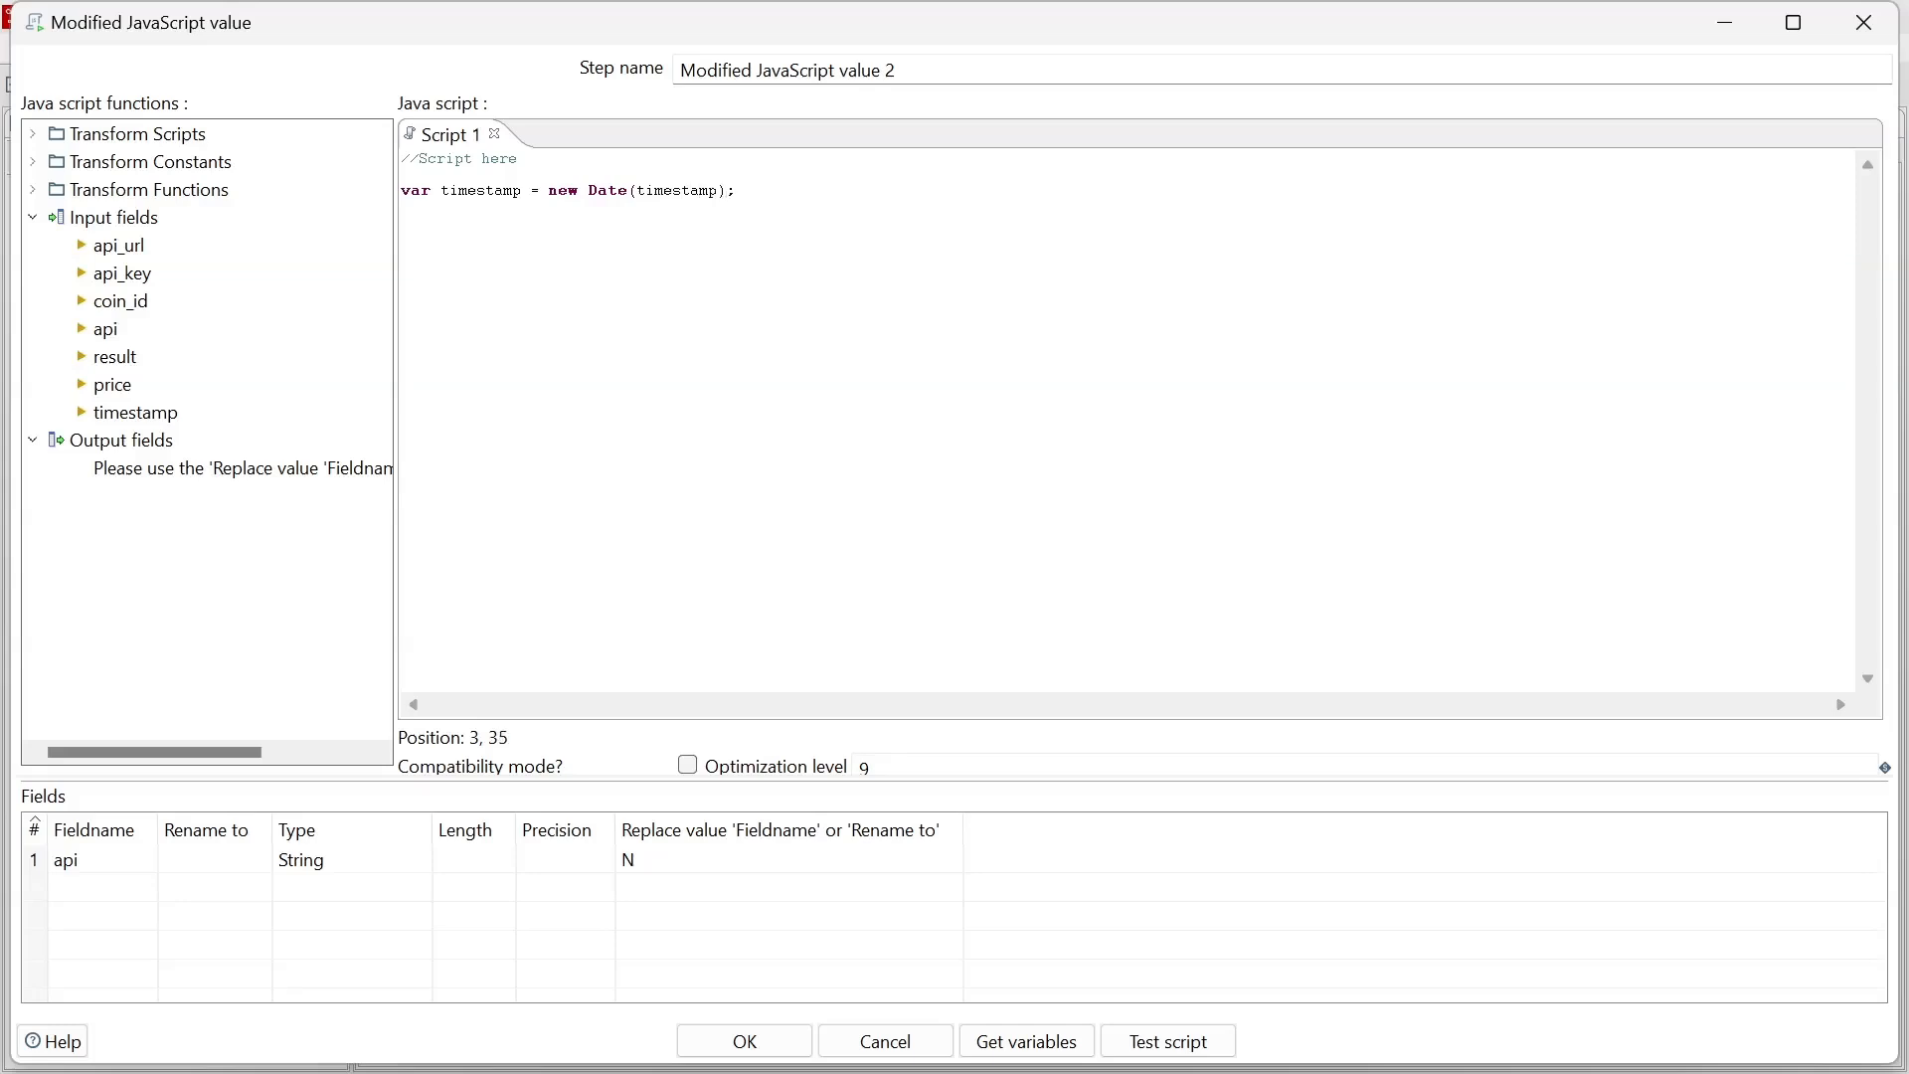
Rename the variable declared in the script to timestamp_2.
{"action": "left_click", "coordinate": [98, 871]}
{"action": "left_click", "coordinate": [101, 886]}
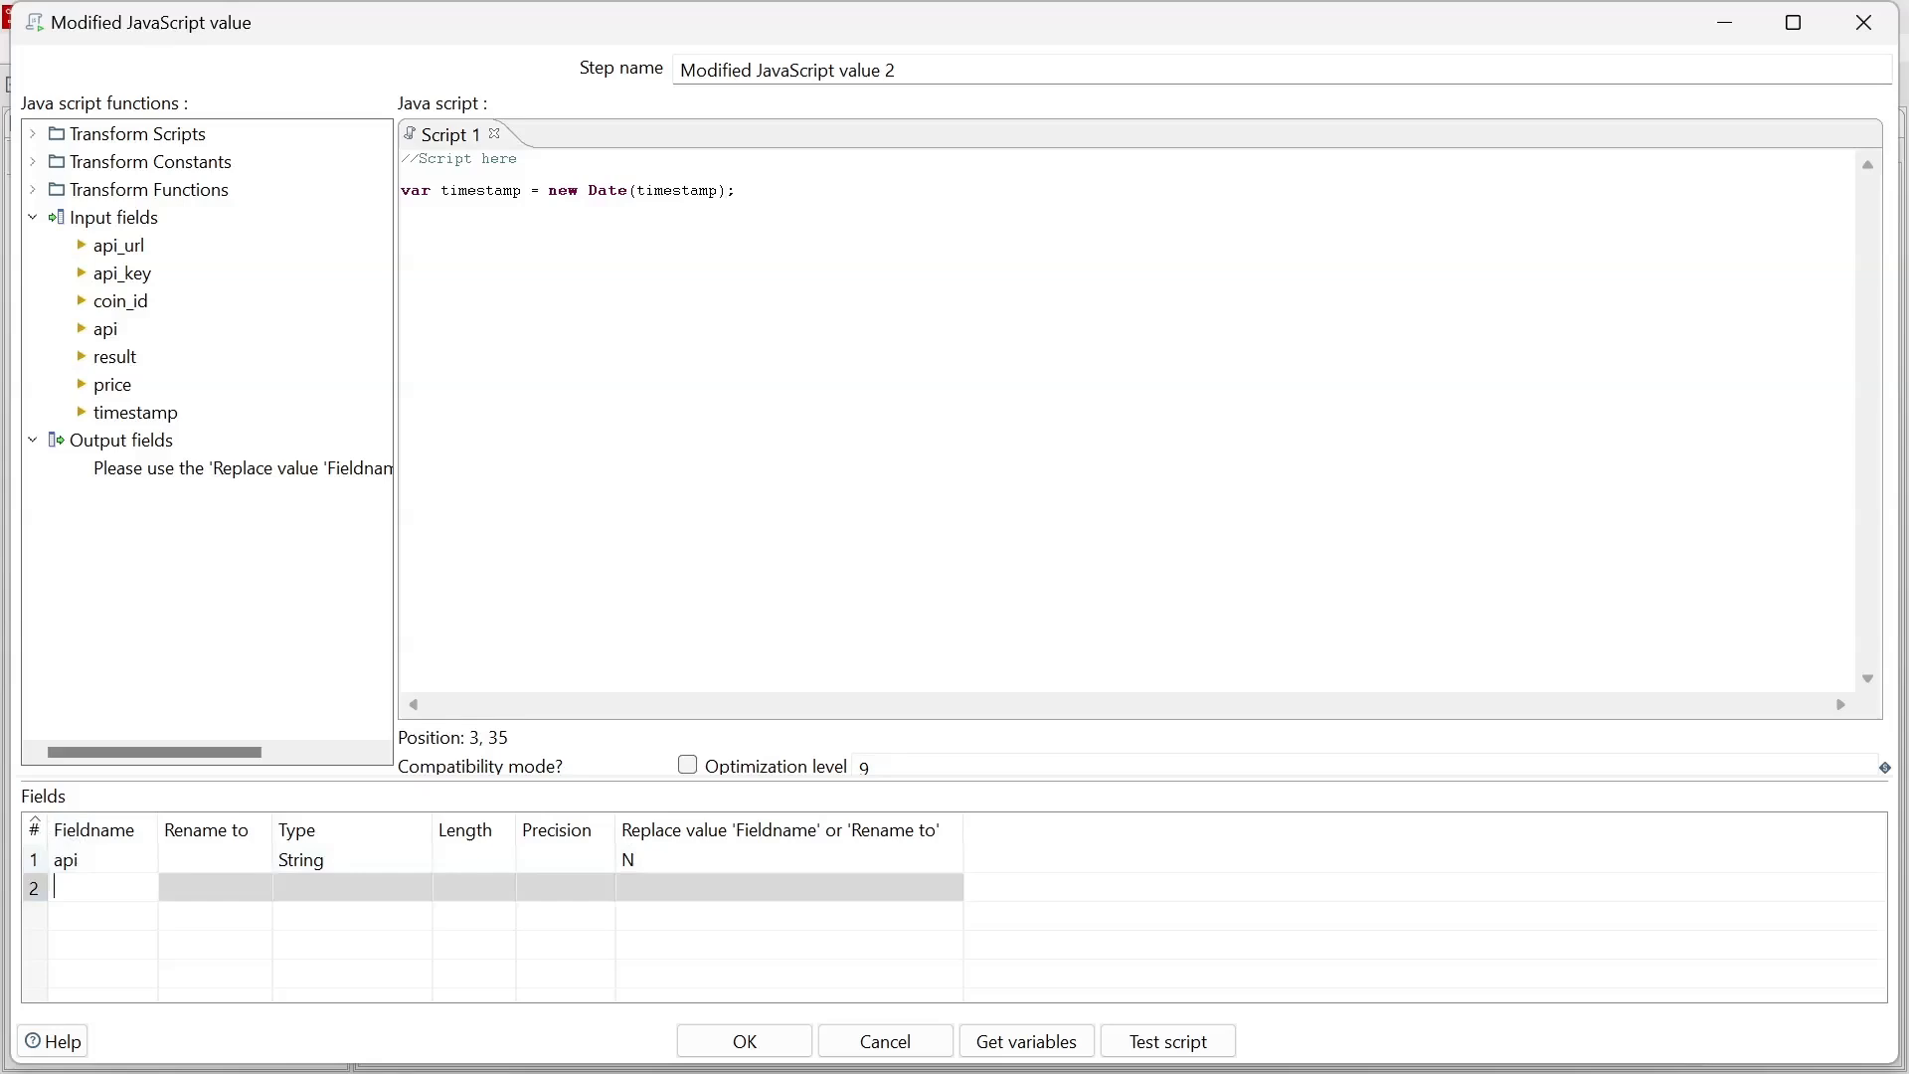
{"action": "left_click", "coordinate": [522, 191]}
{"action": "type", "text": "_"}
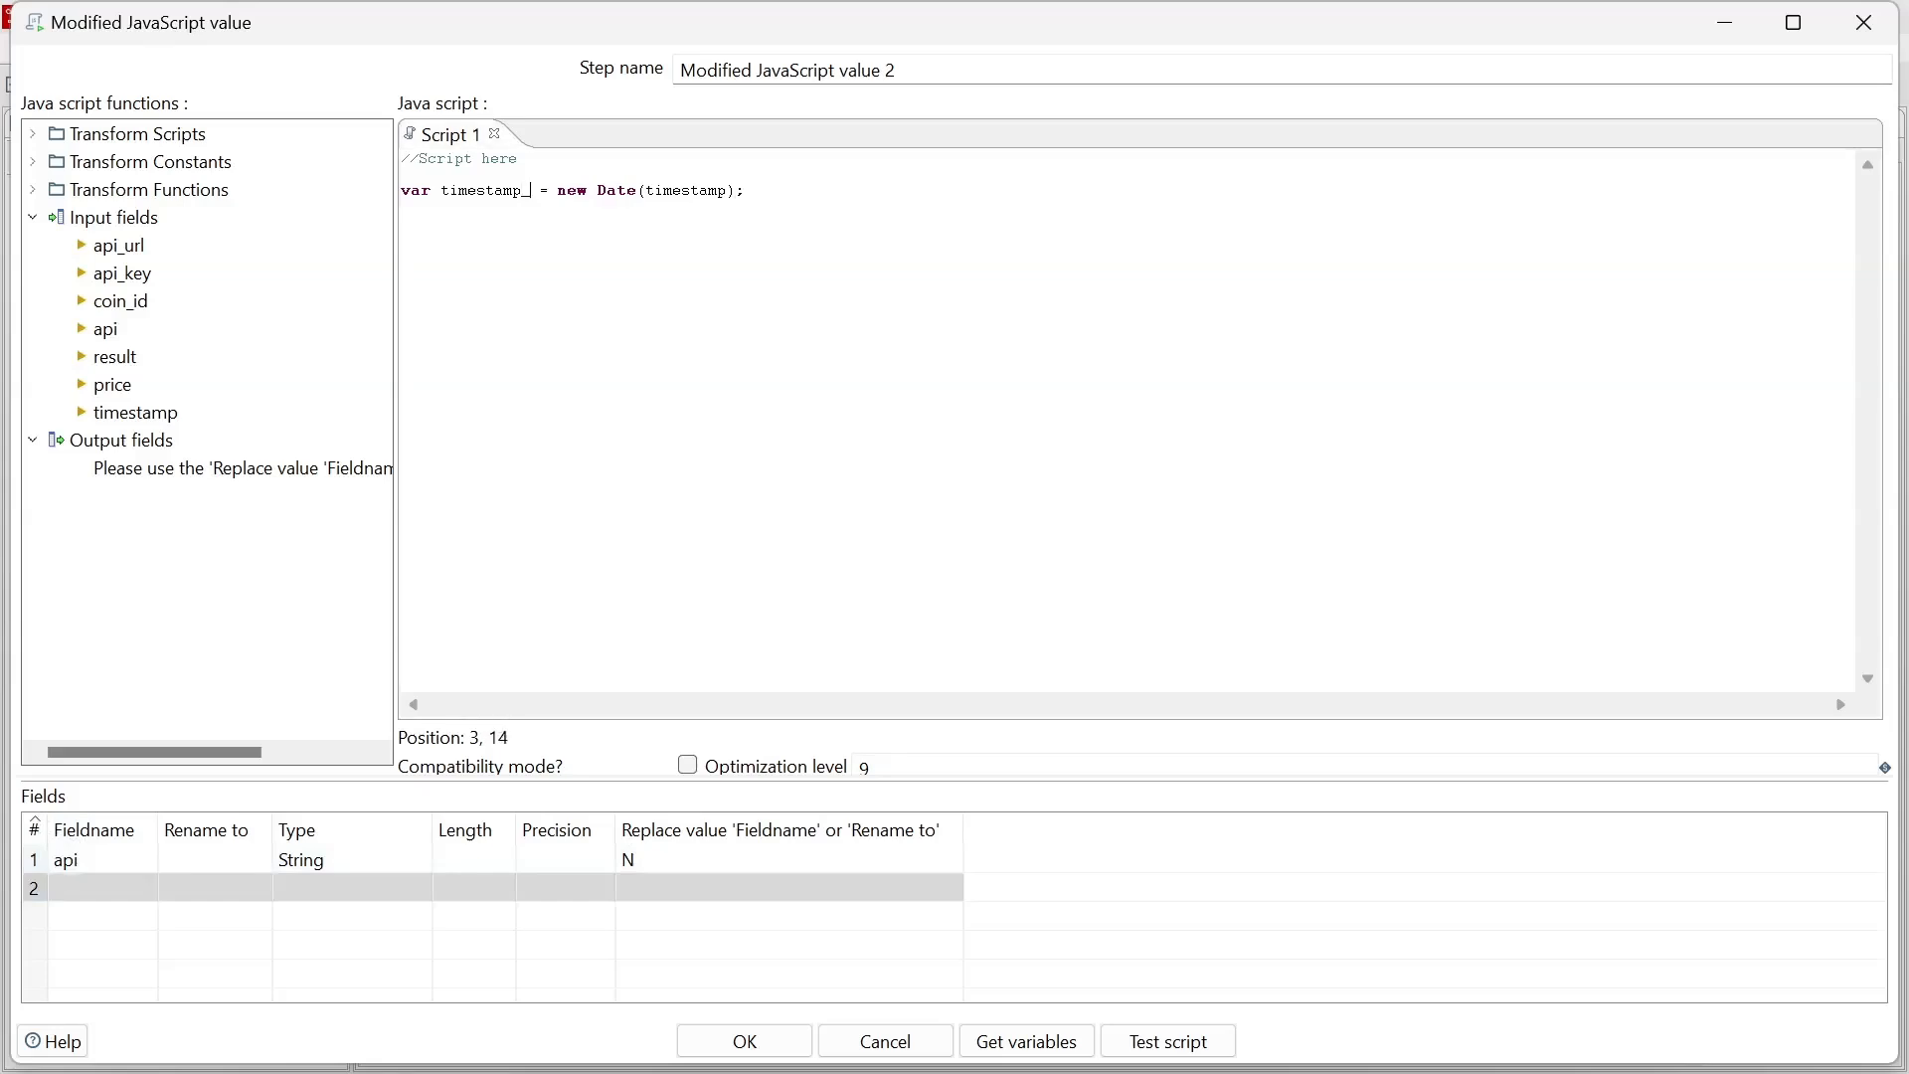
{"action": "type", "text": "2"}
Change the api output field's name to timestamp_2 and its type to Timestamp.
{"action": "left_click", "coordinate": [96, 861]}
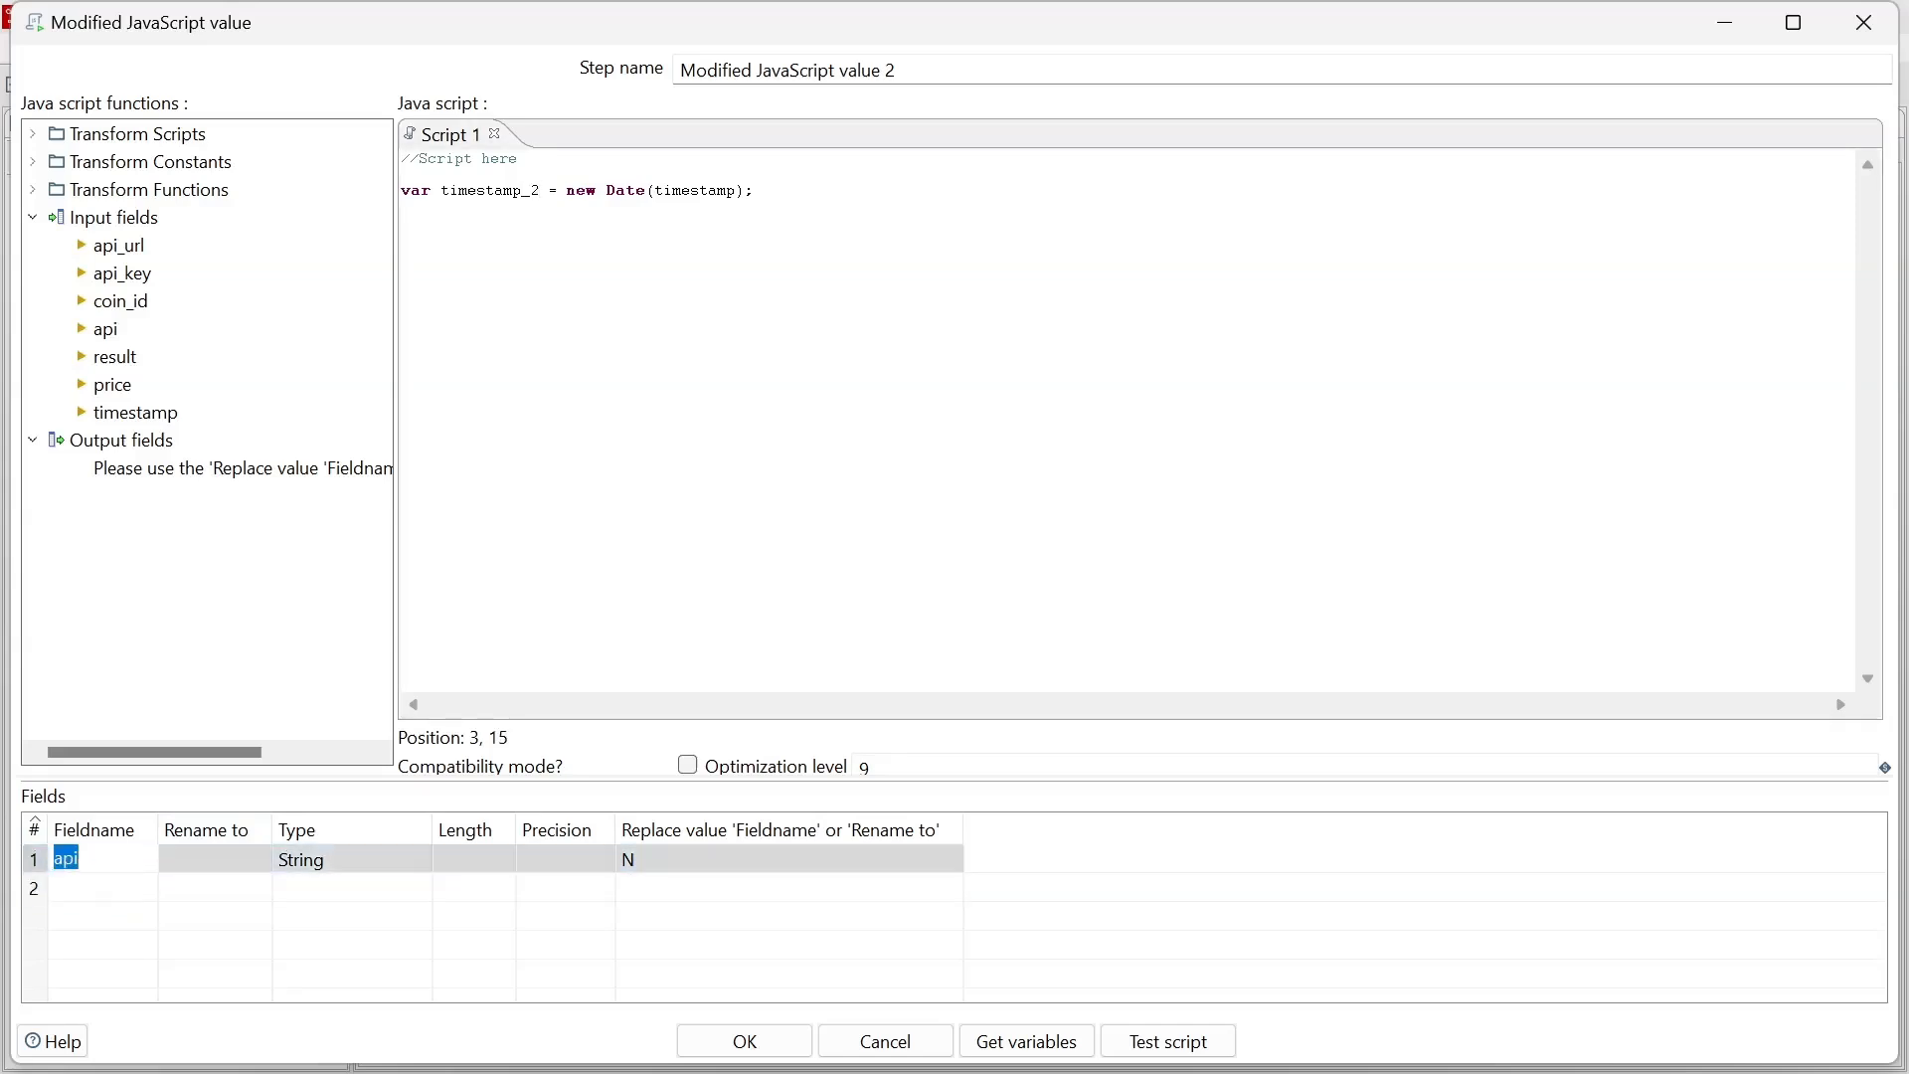
{"action": "type", "text": "timestamp_2"}
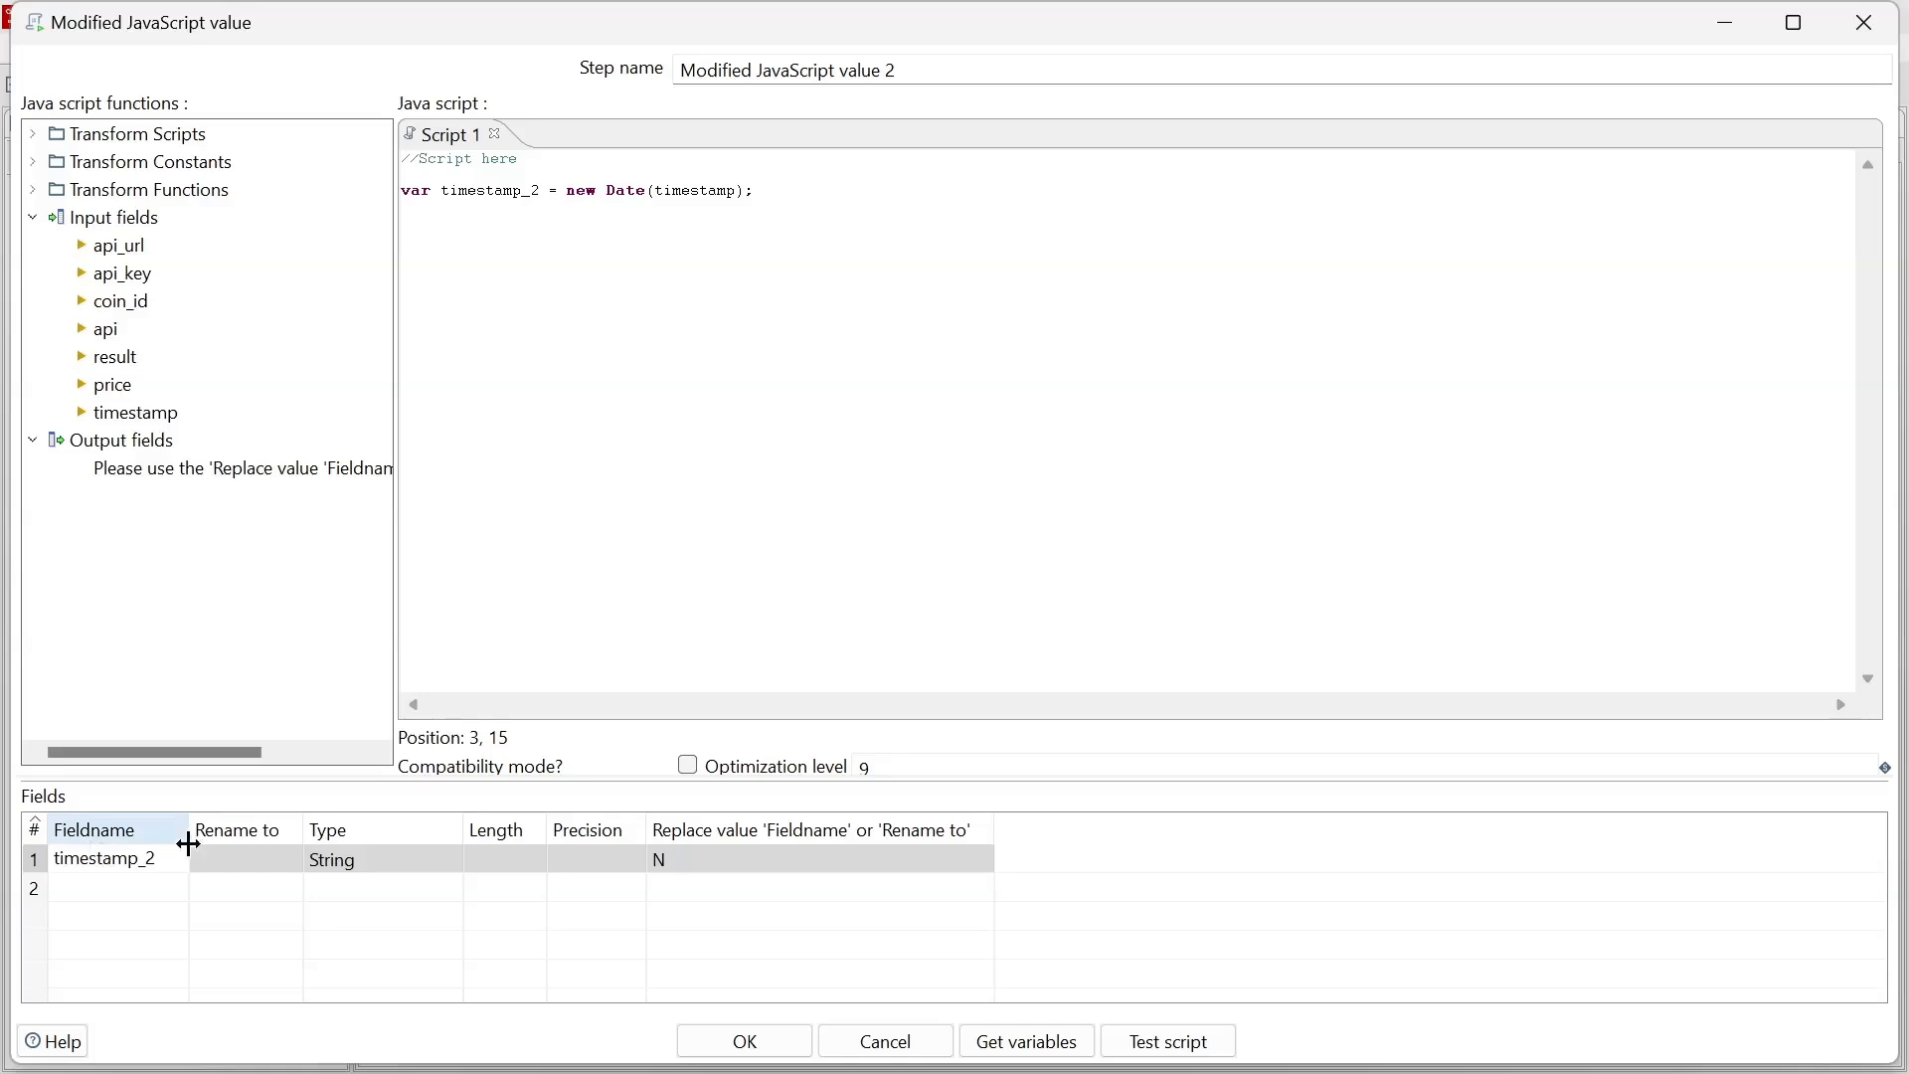
{"action": "left_click", "coordinate": [418, 867]}
{"action": "left_click", "coordinate": [457, 862]}
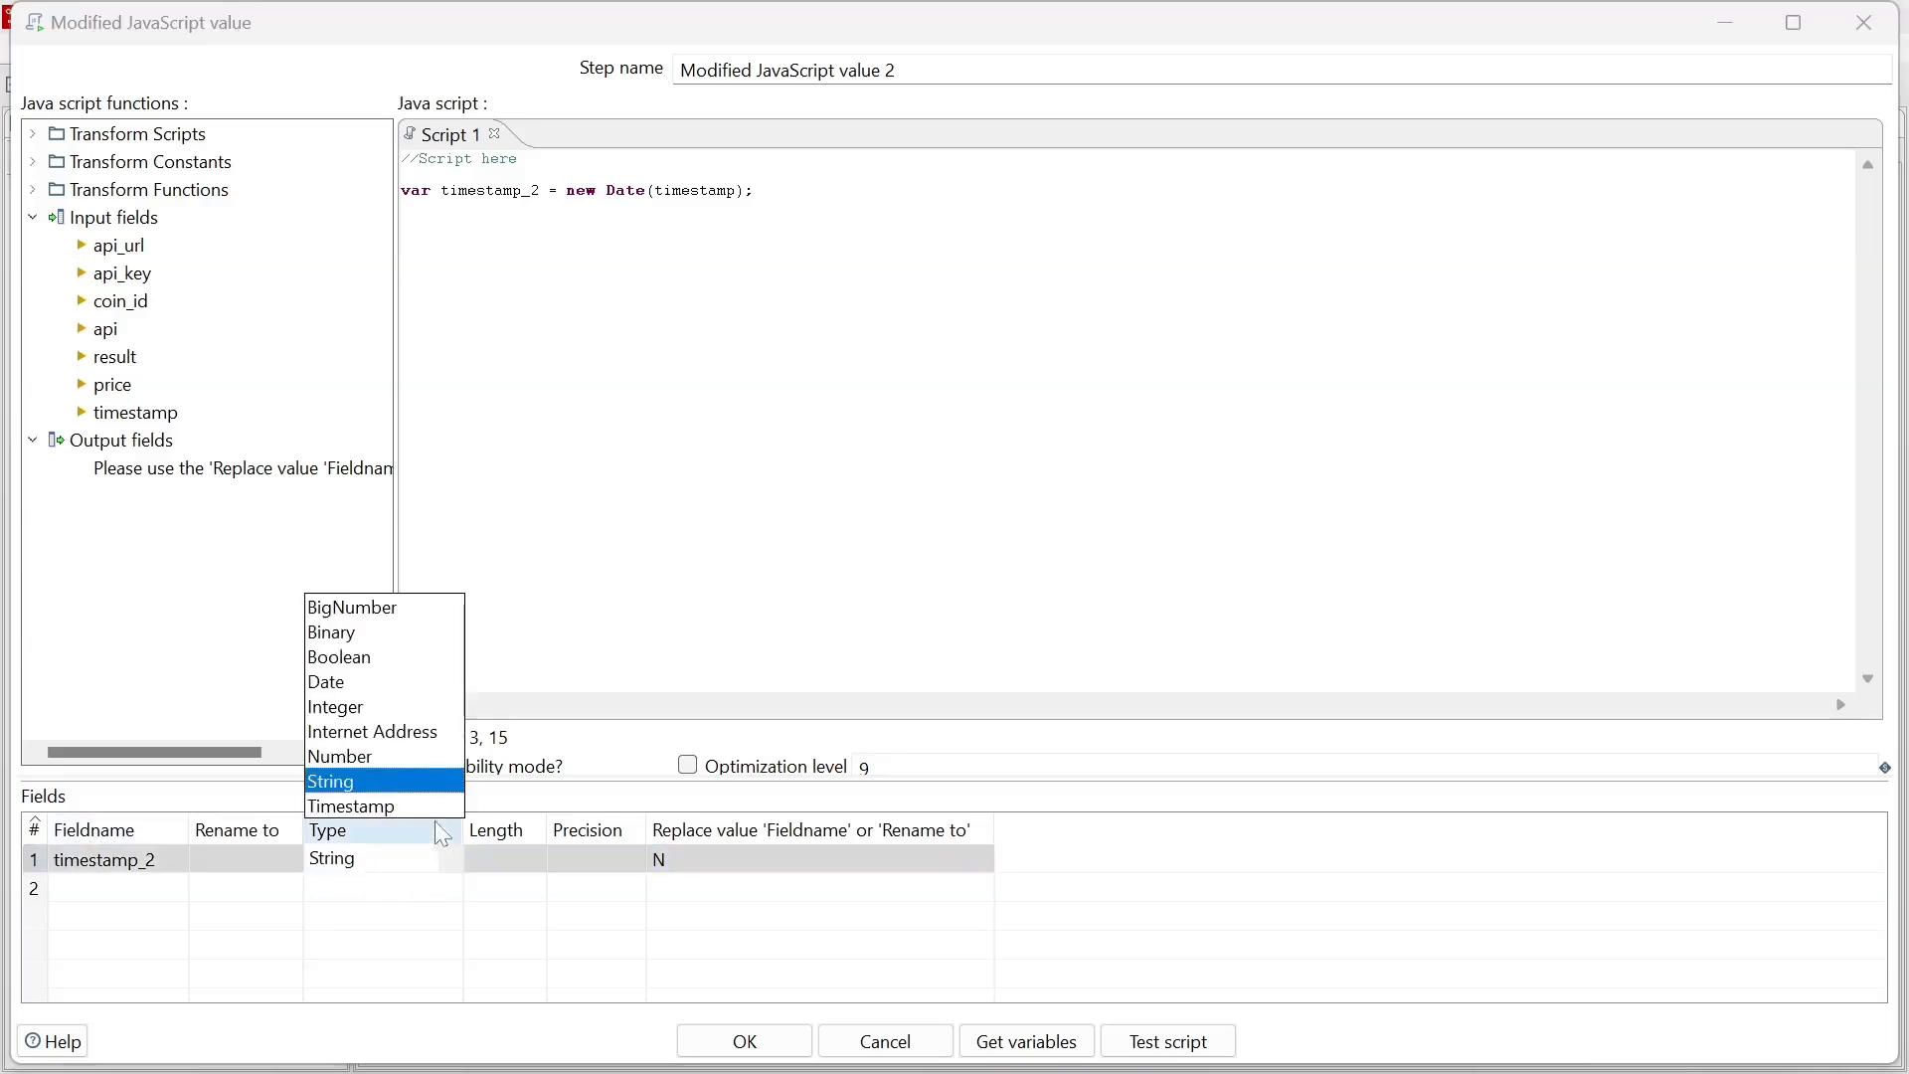
{"action": "left_click", "coordinate": [406, 682]}
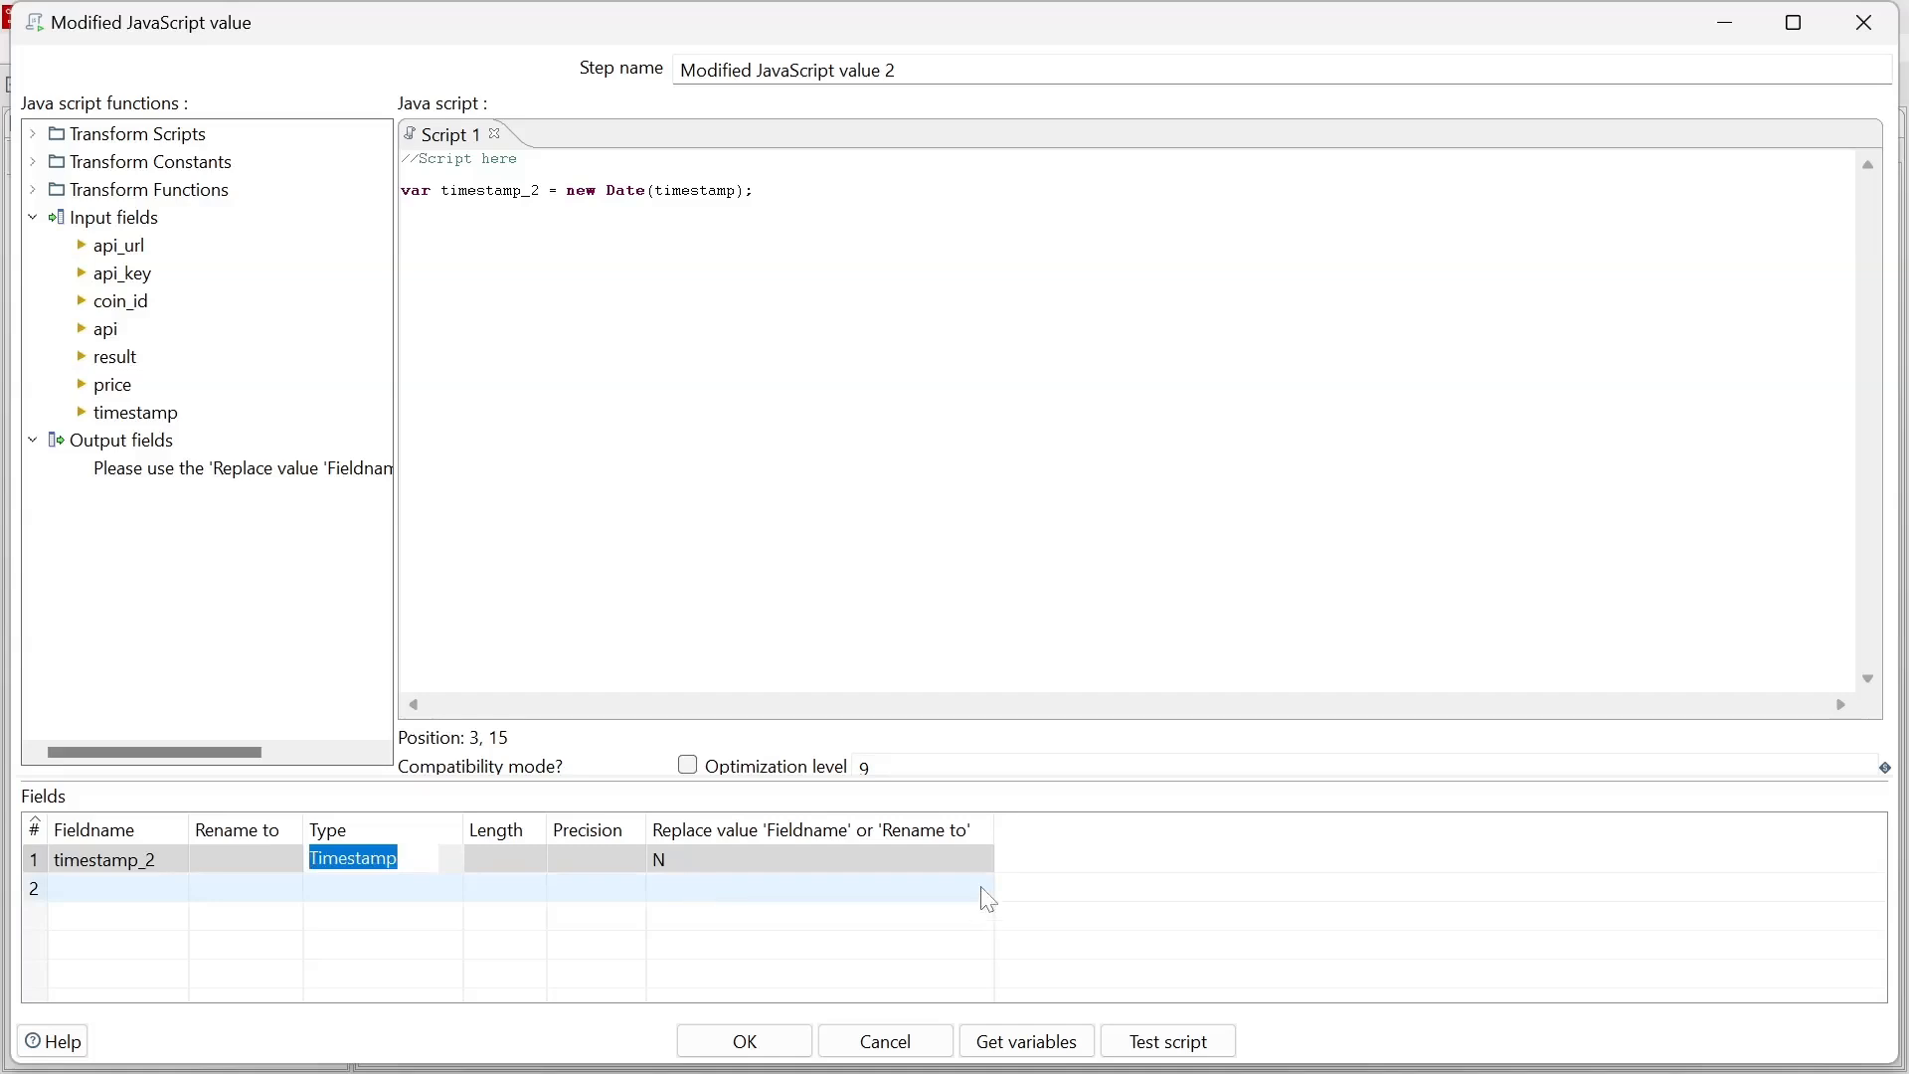
Start a test of the script and delete every test data field except timestamp.
{"action": "left_click", "coordinate": [1170, 1044]}
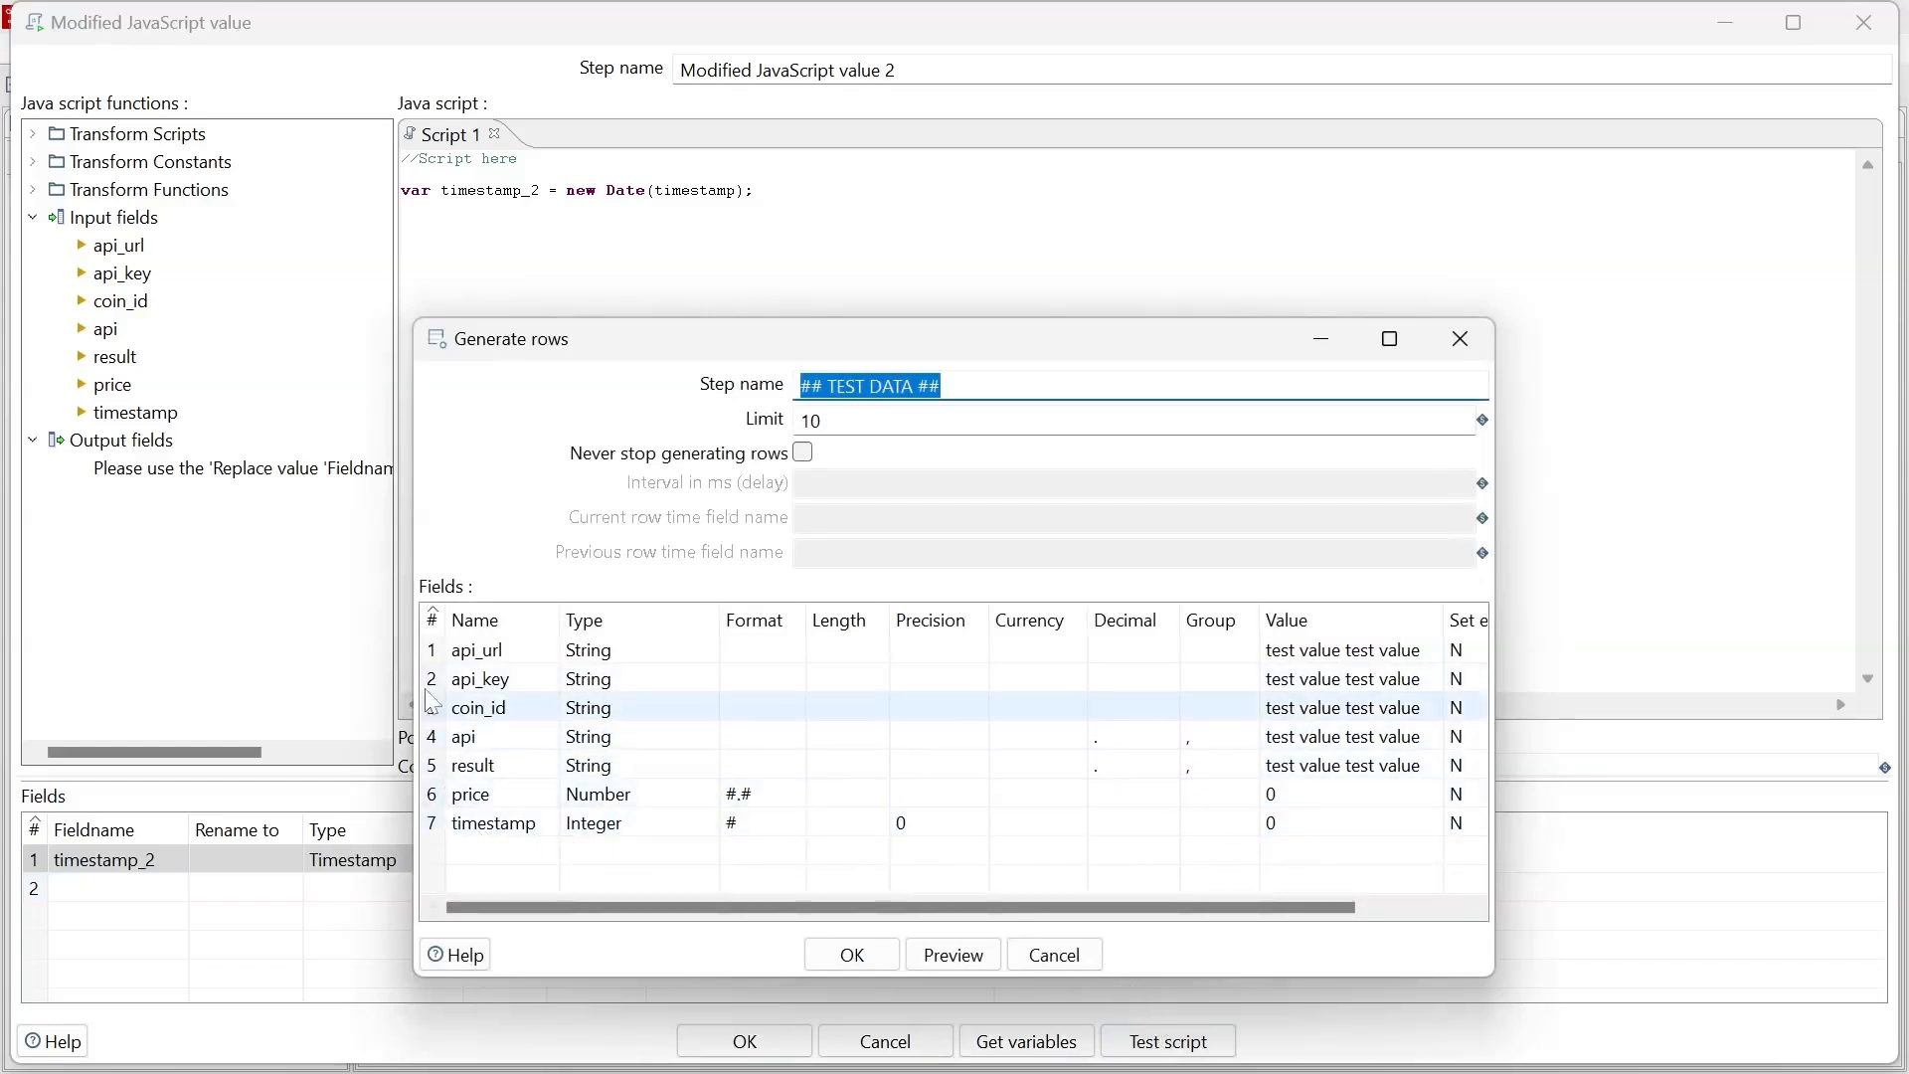
{"action": "left_click", "coordinate": [438, 659]}
{"action": "key", "text": "Delete"}
{"action": "key", "text": "Delete"}
{"action": "key", "text": "Delete"}
{"action": "key", "text": "Delete"}
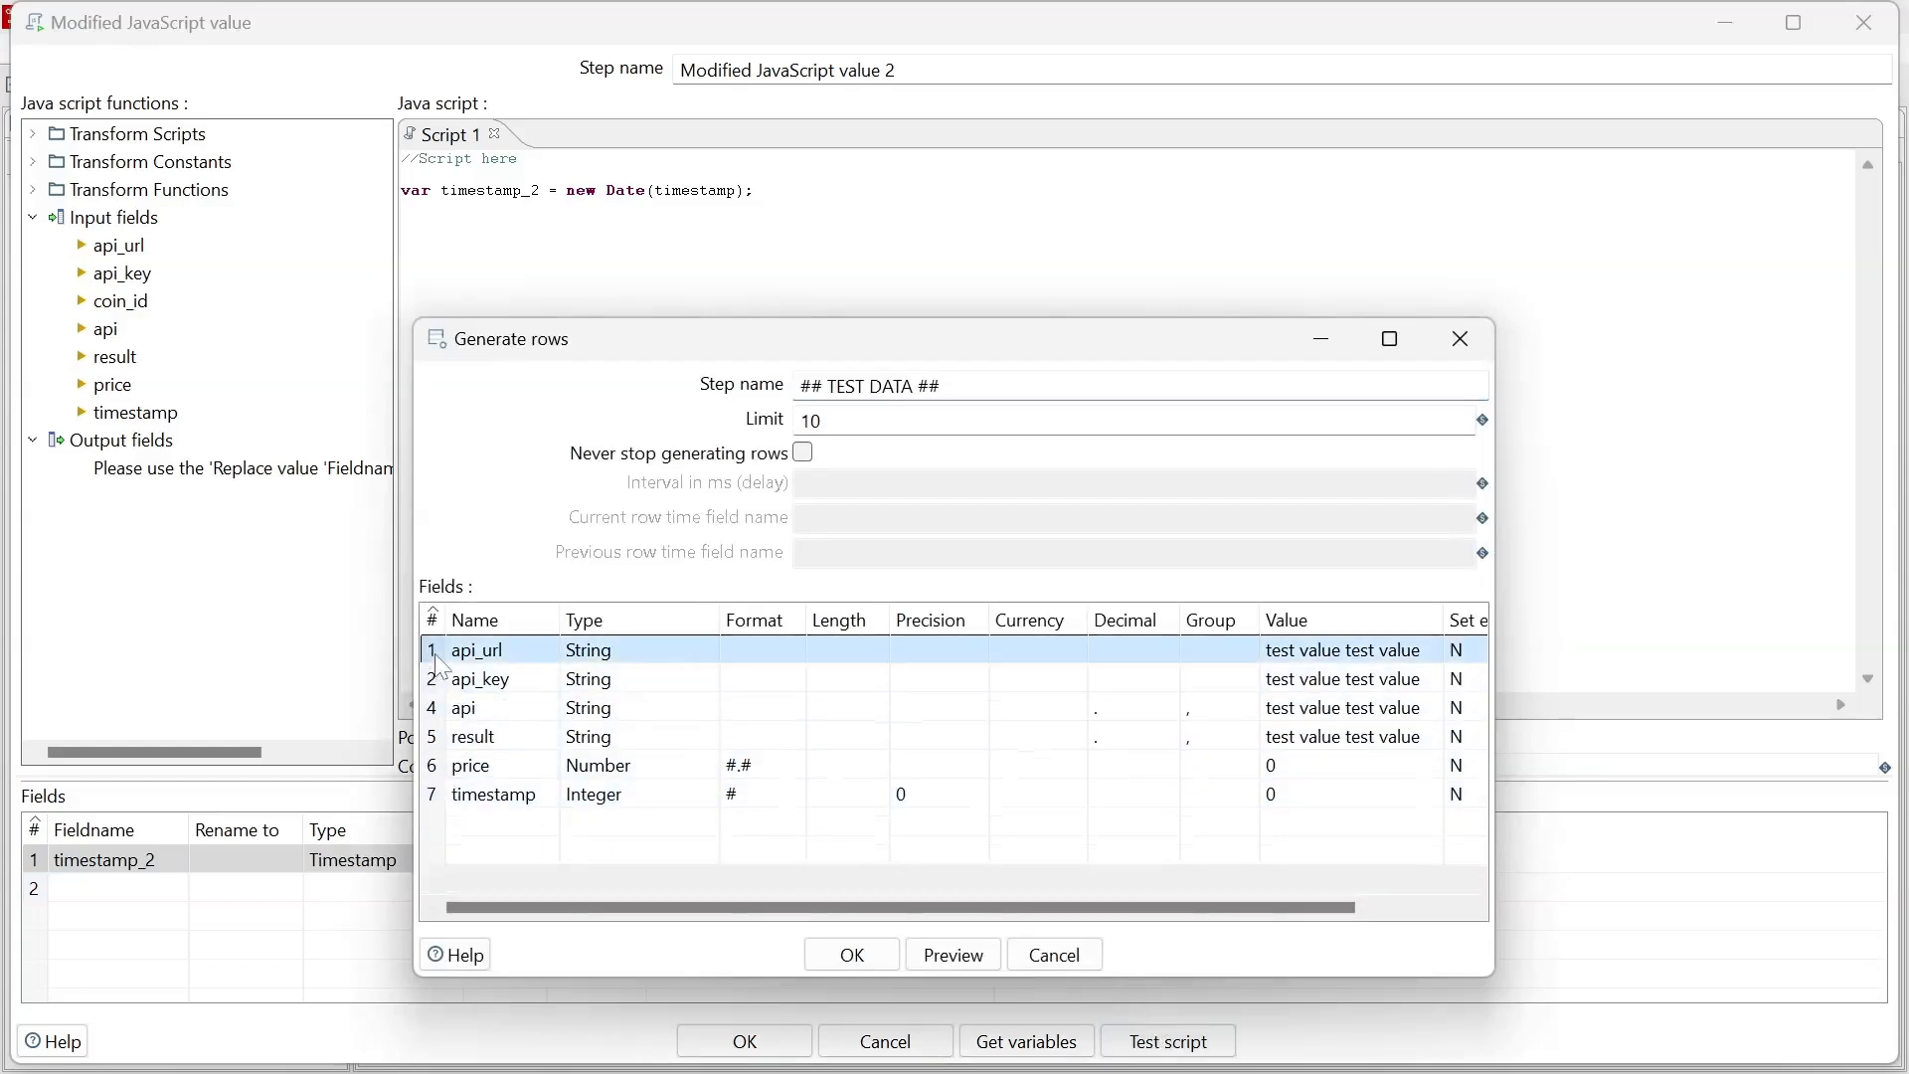
{"action": "key", "text": "Delete"}
{"action": "key", "text": "Delete"}
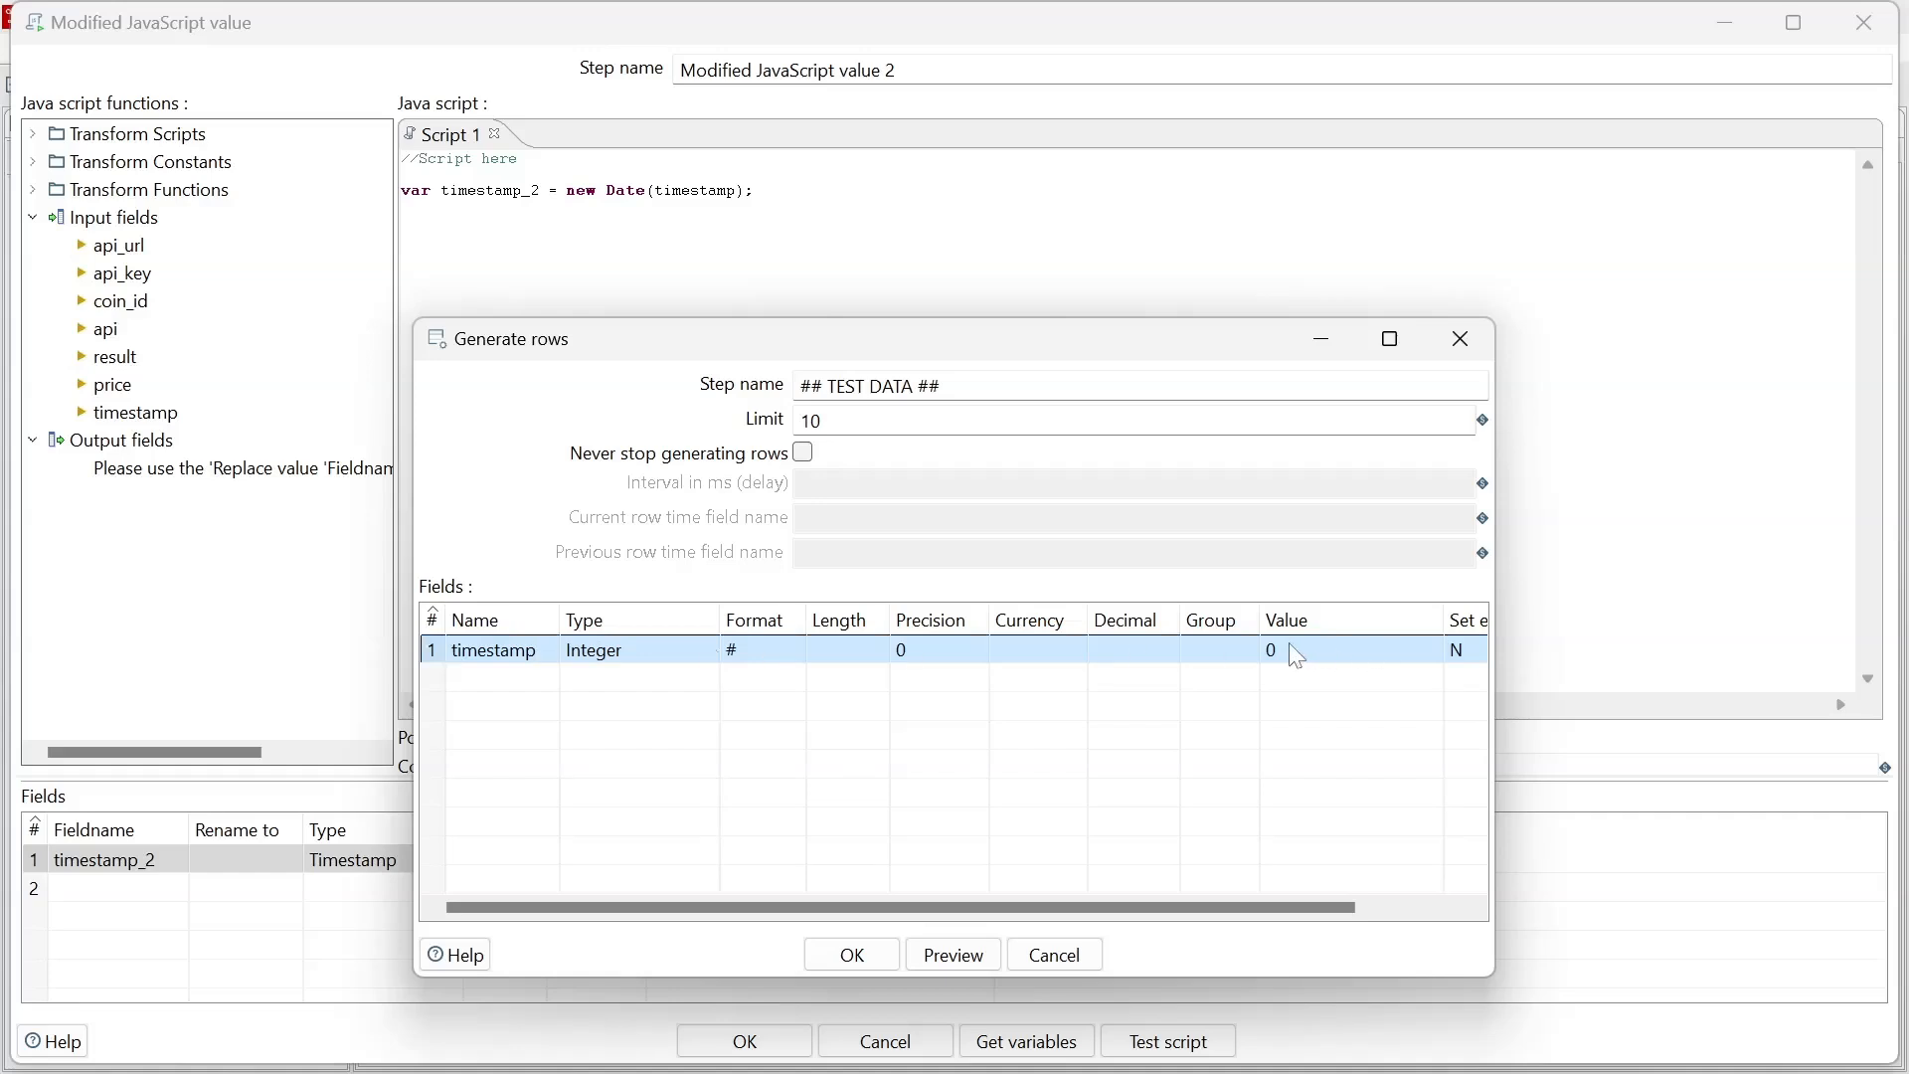
{"action": "key", "text": "alt+Tab"}
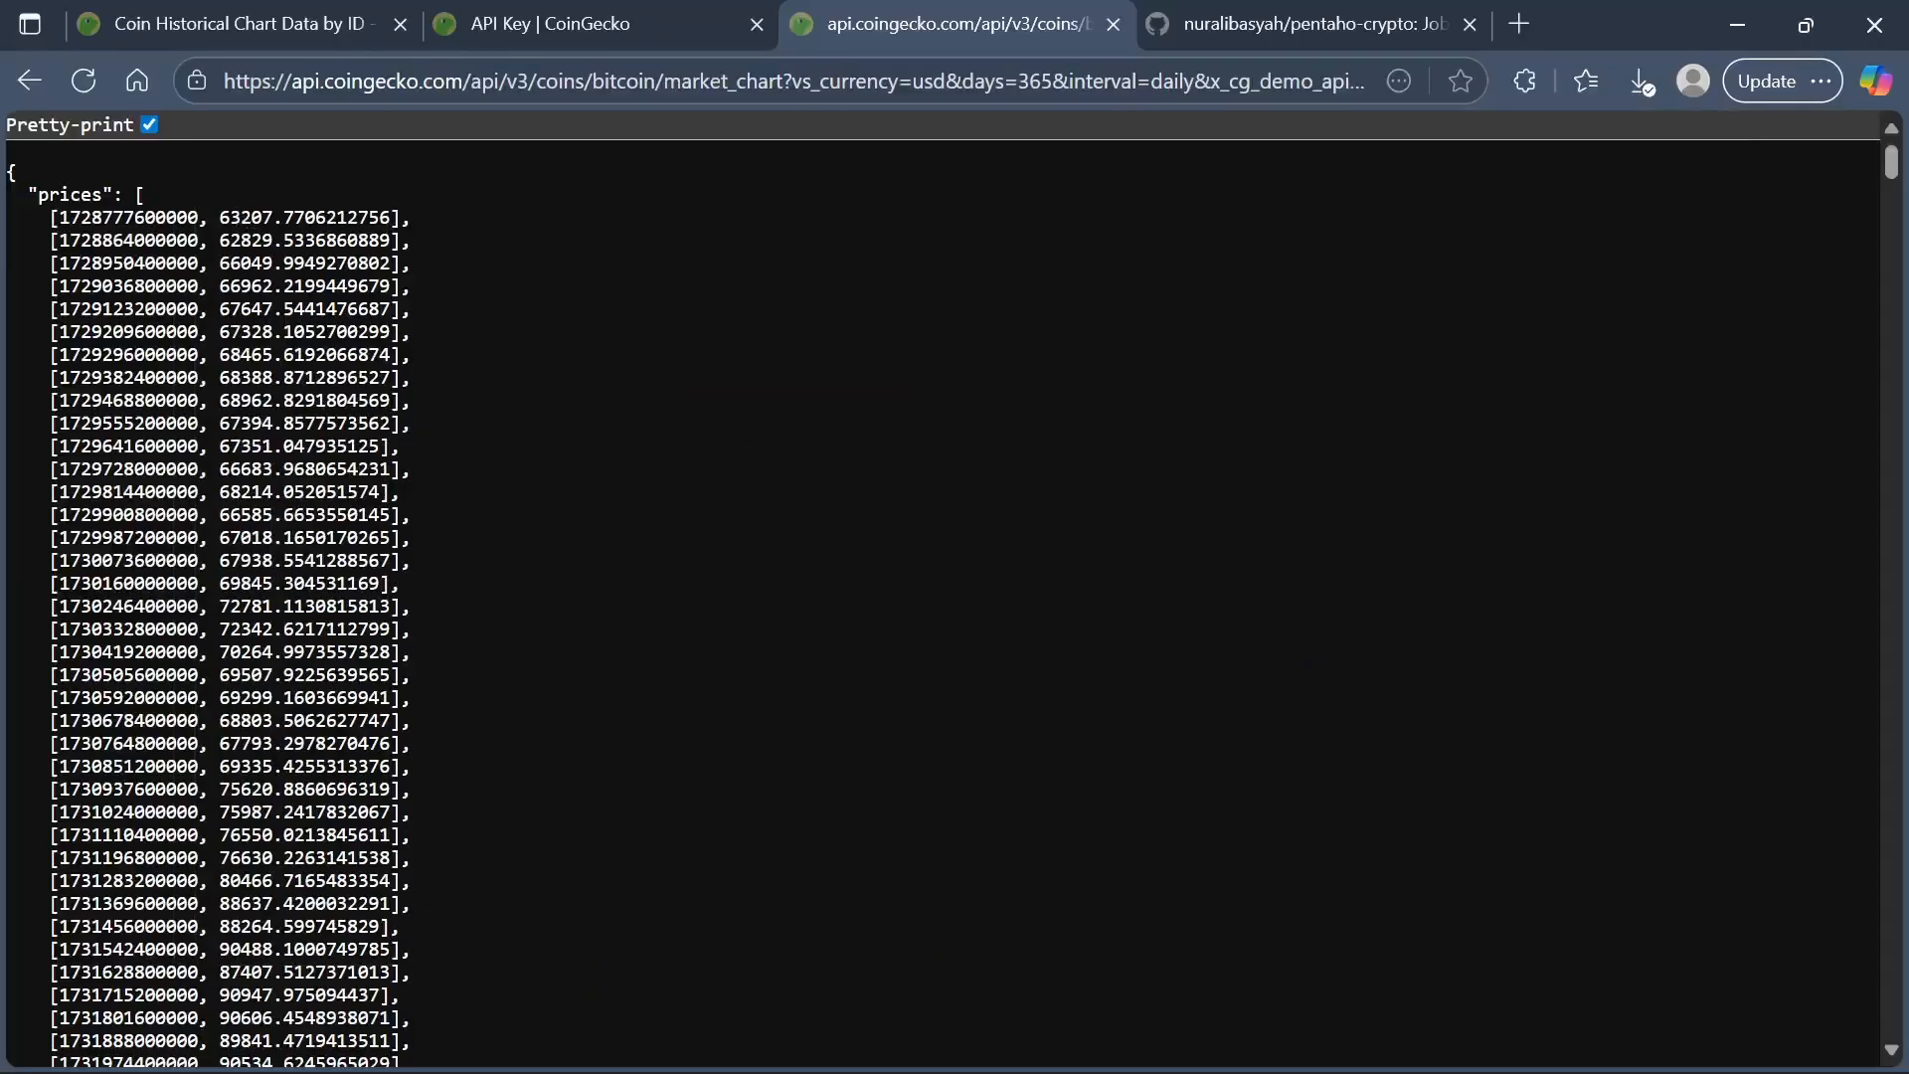
{"action": "left_click_drag", "start_coordinate": [39, 217], "coordinate": [198, 217]}
{"action": "key", "text": "ctrl+c"}
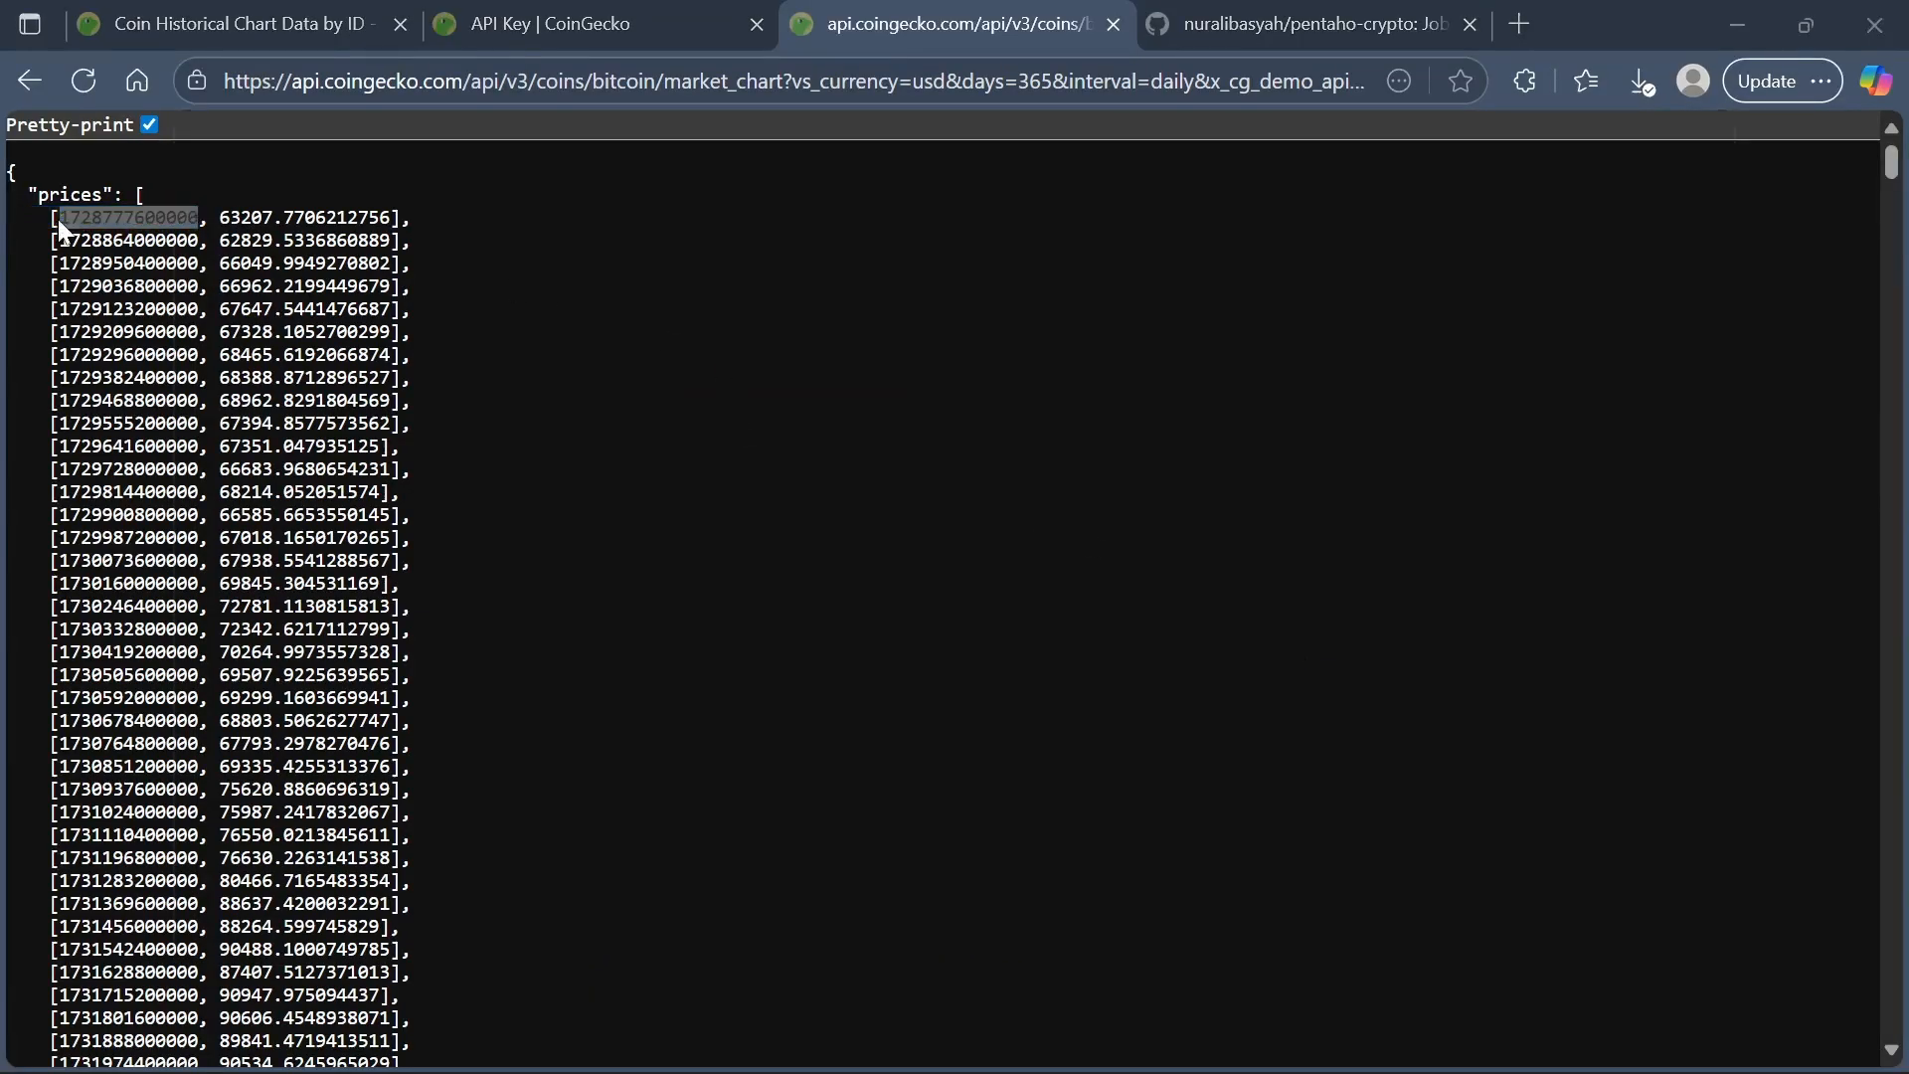
{"action": "key", "text": "alt+Tab"}
{"action": "left_click", "coordinate": [1321, 649]}
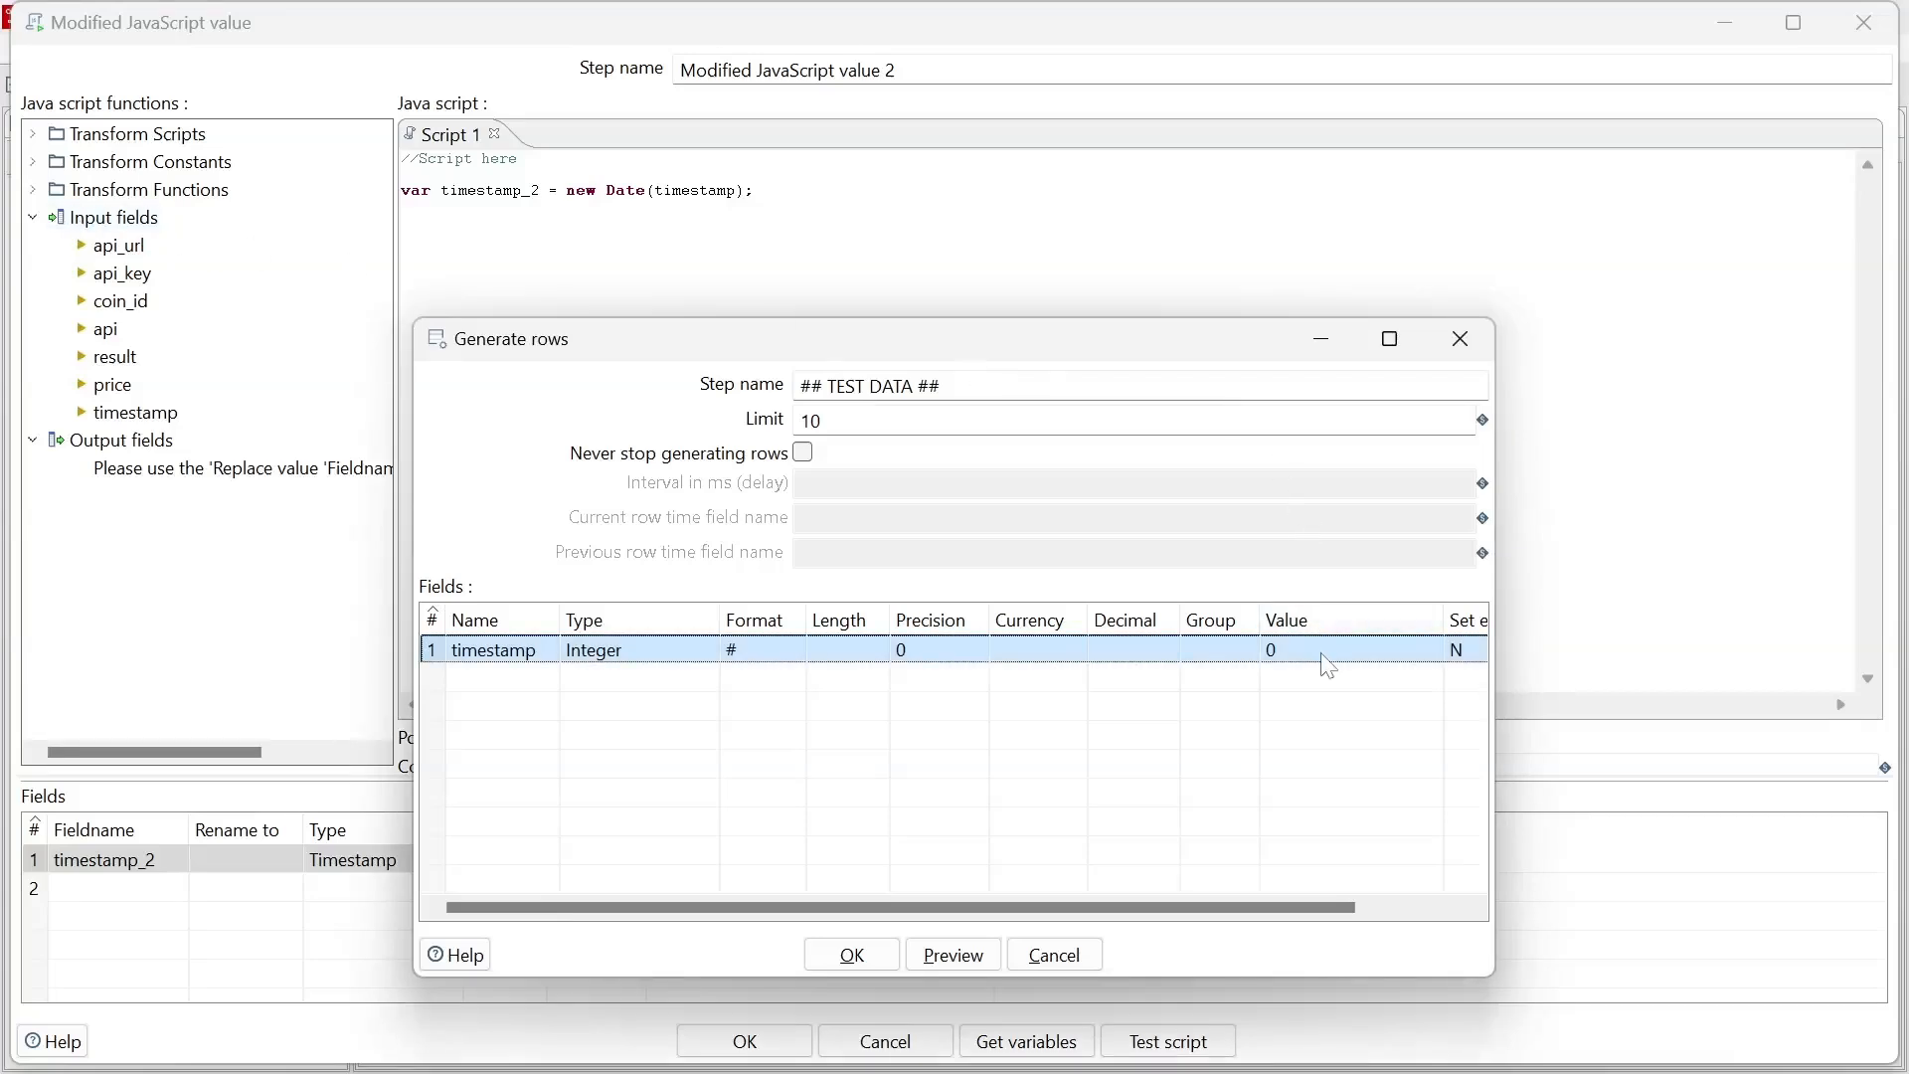
{"action": "key", "text": "ctrl+v"}
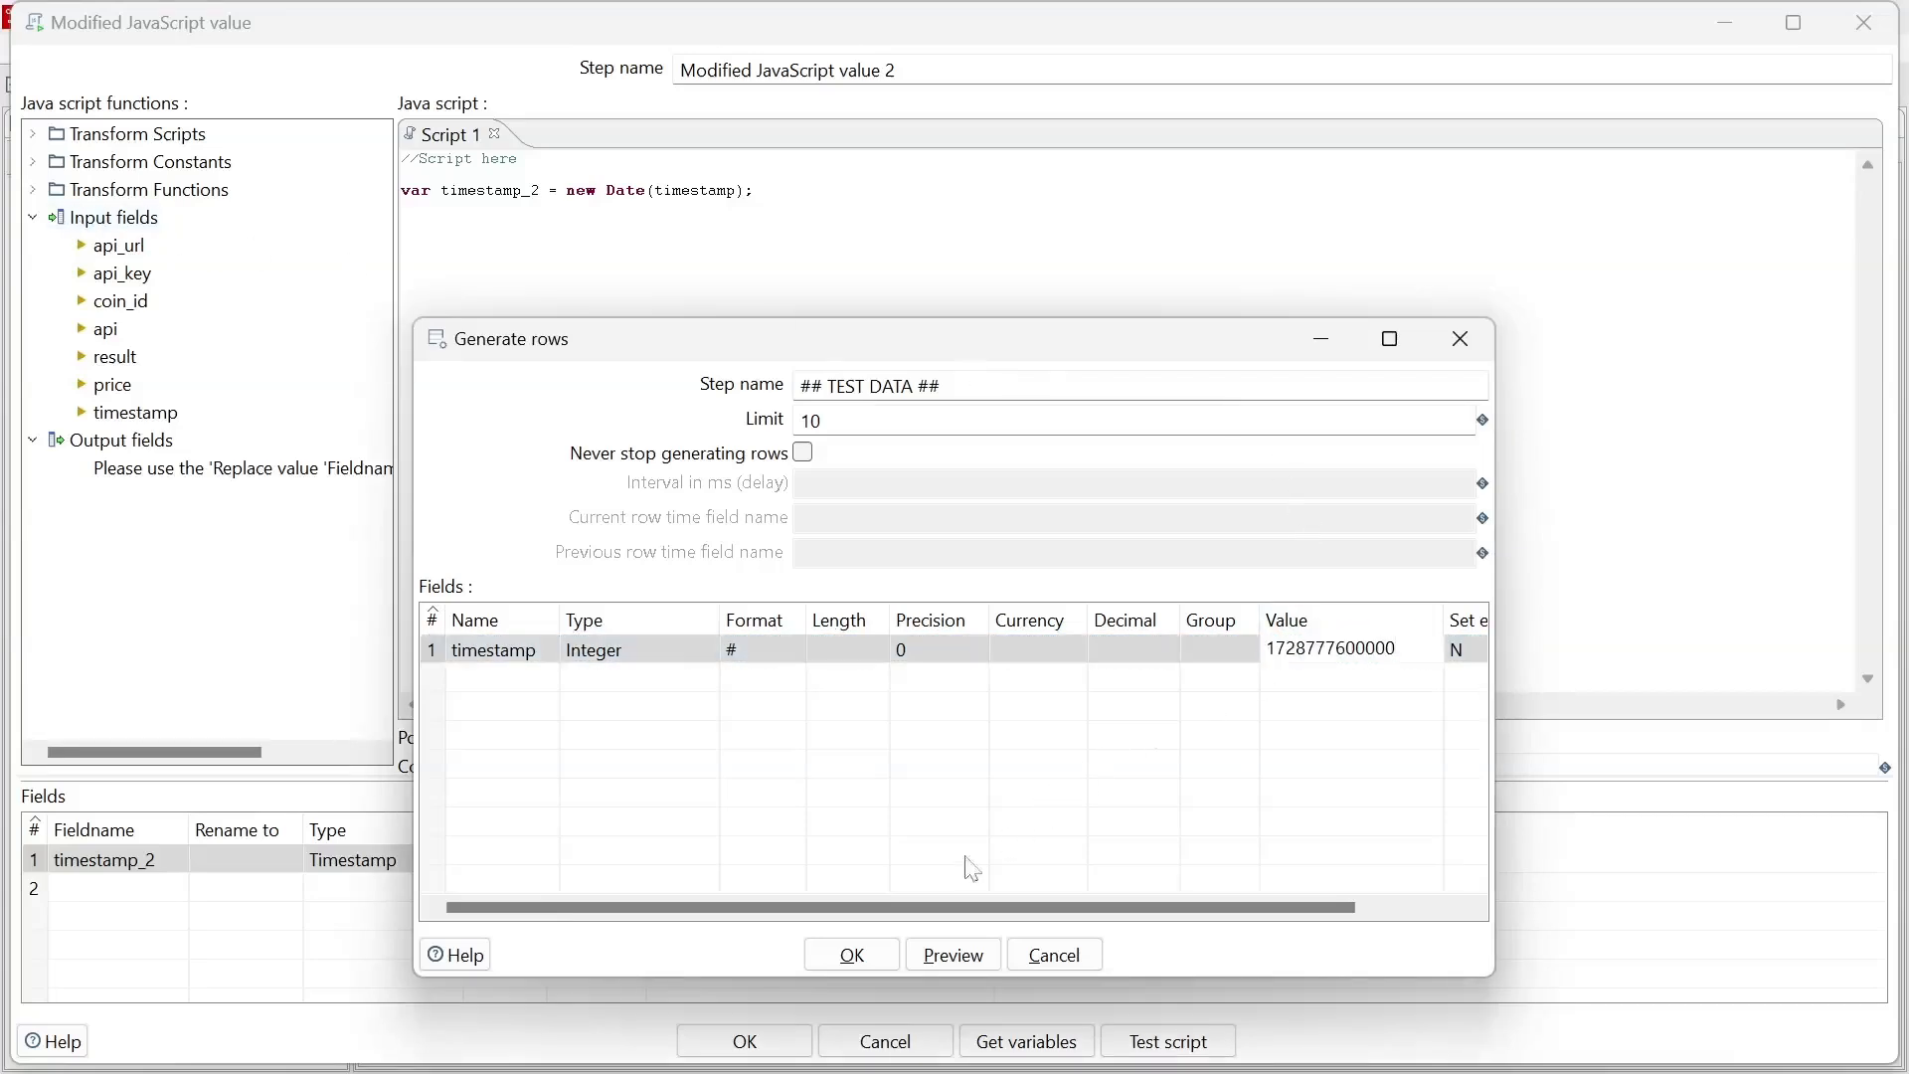
Run the script test with the generated rows and close its result windows.
{"action": "left_click", "coordinate": [852, 954]}
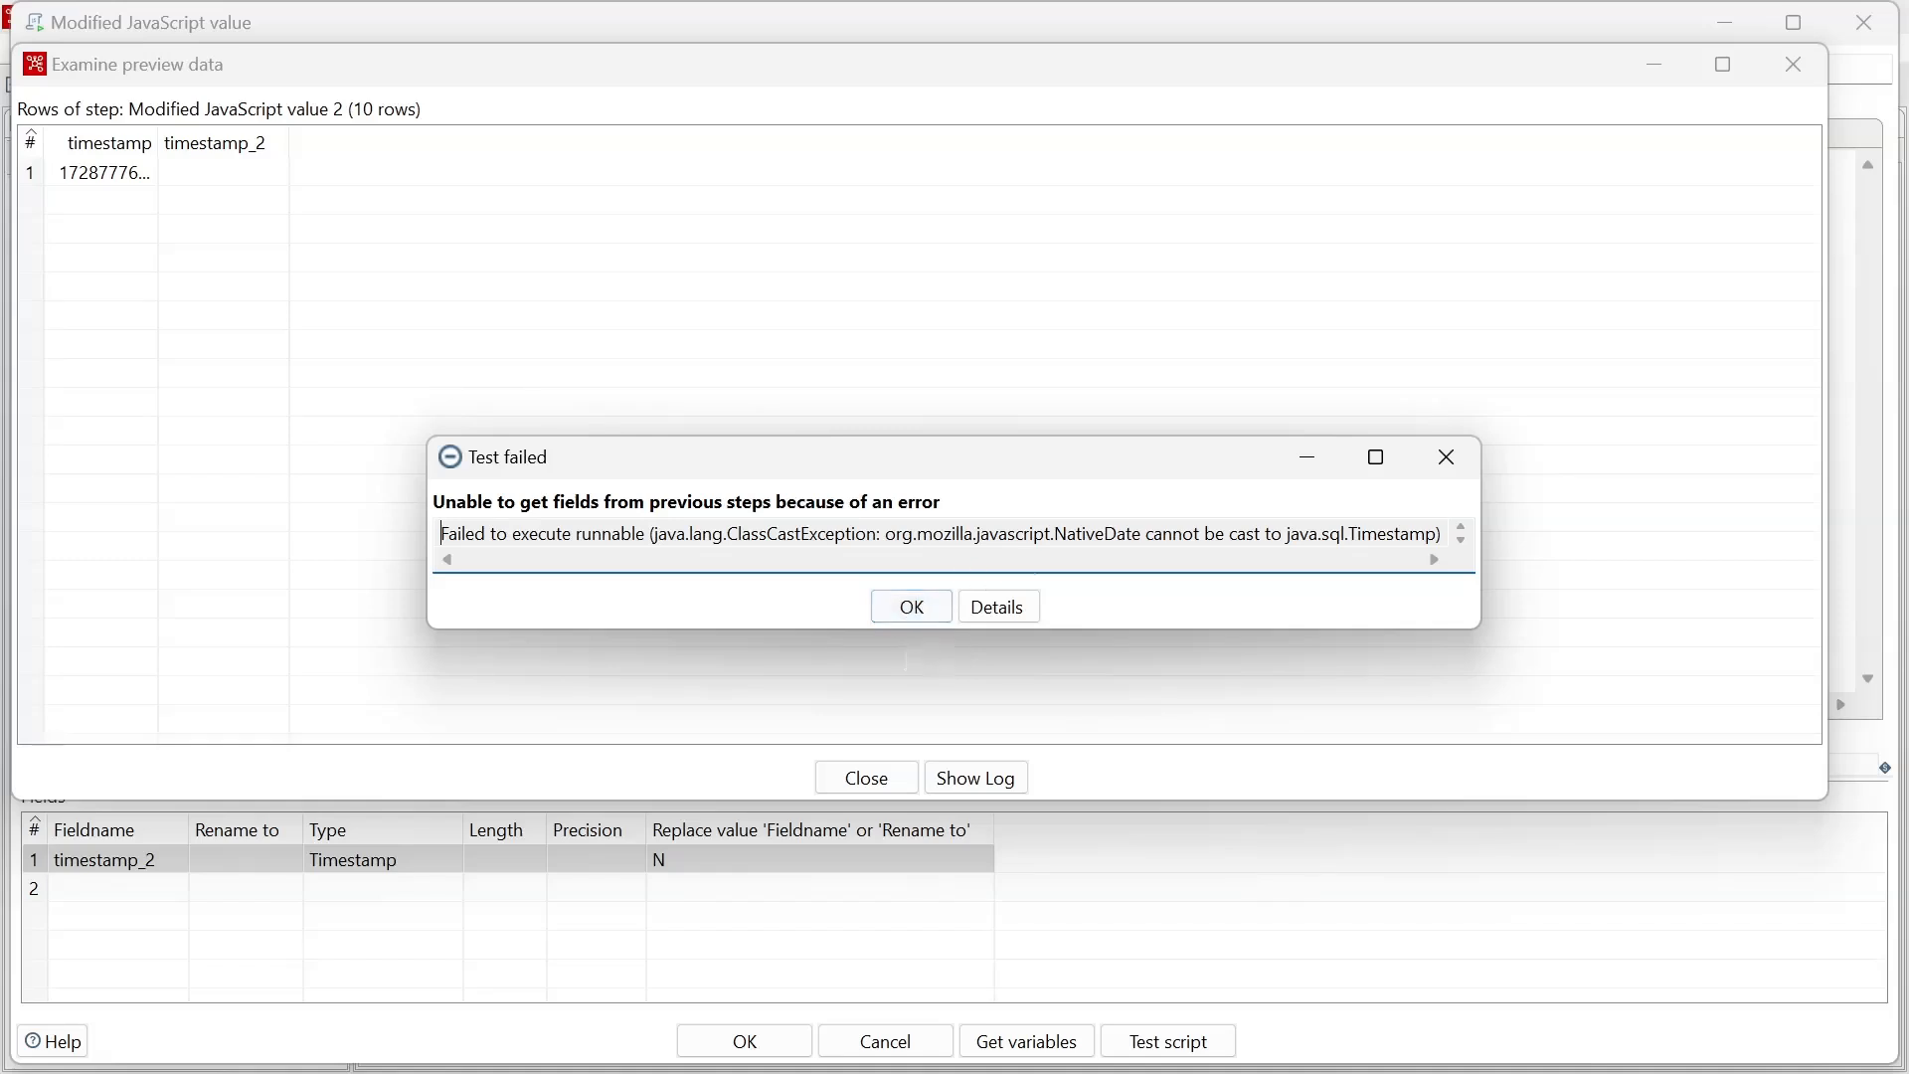
{"action": "left_click", "coordinate": [910, 606]}
{"action": "left_click", "coordinate": [901, 780]}
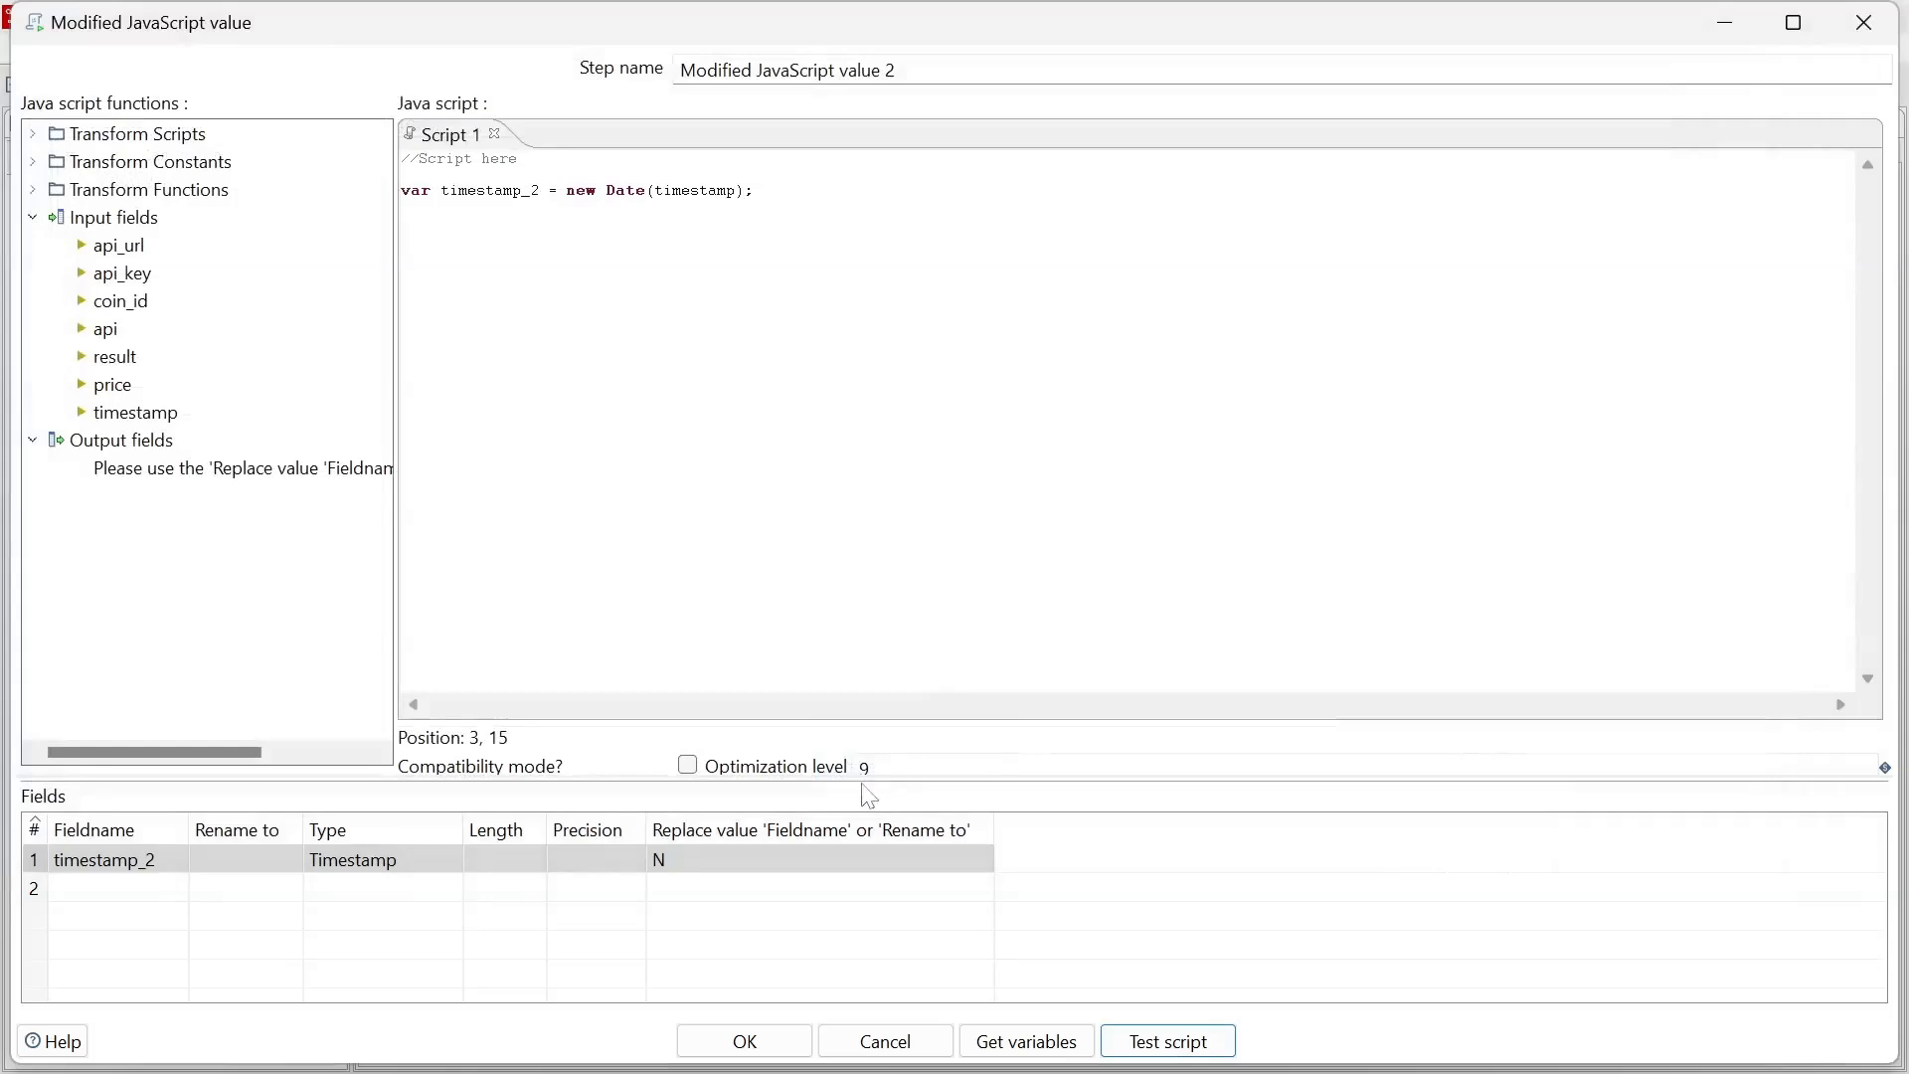
Change the type of the script's timestamp_2 output field to Date.
{"action": "left_click", "coordinate": [425, 862]}
{"action": "left_click", "coordinate": [456, 859]}
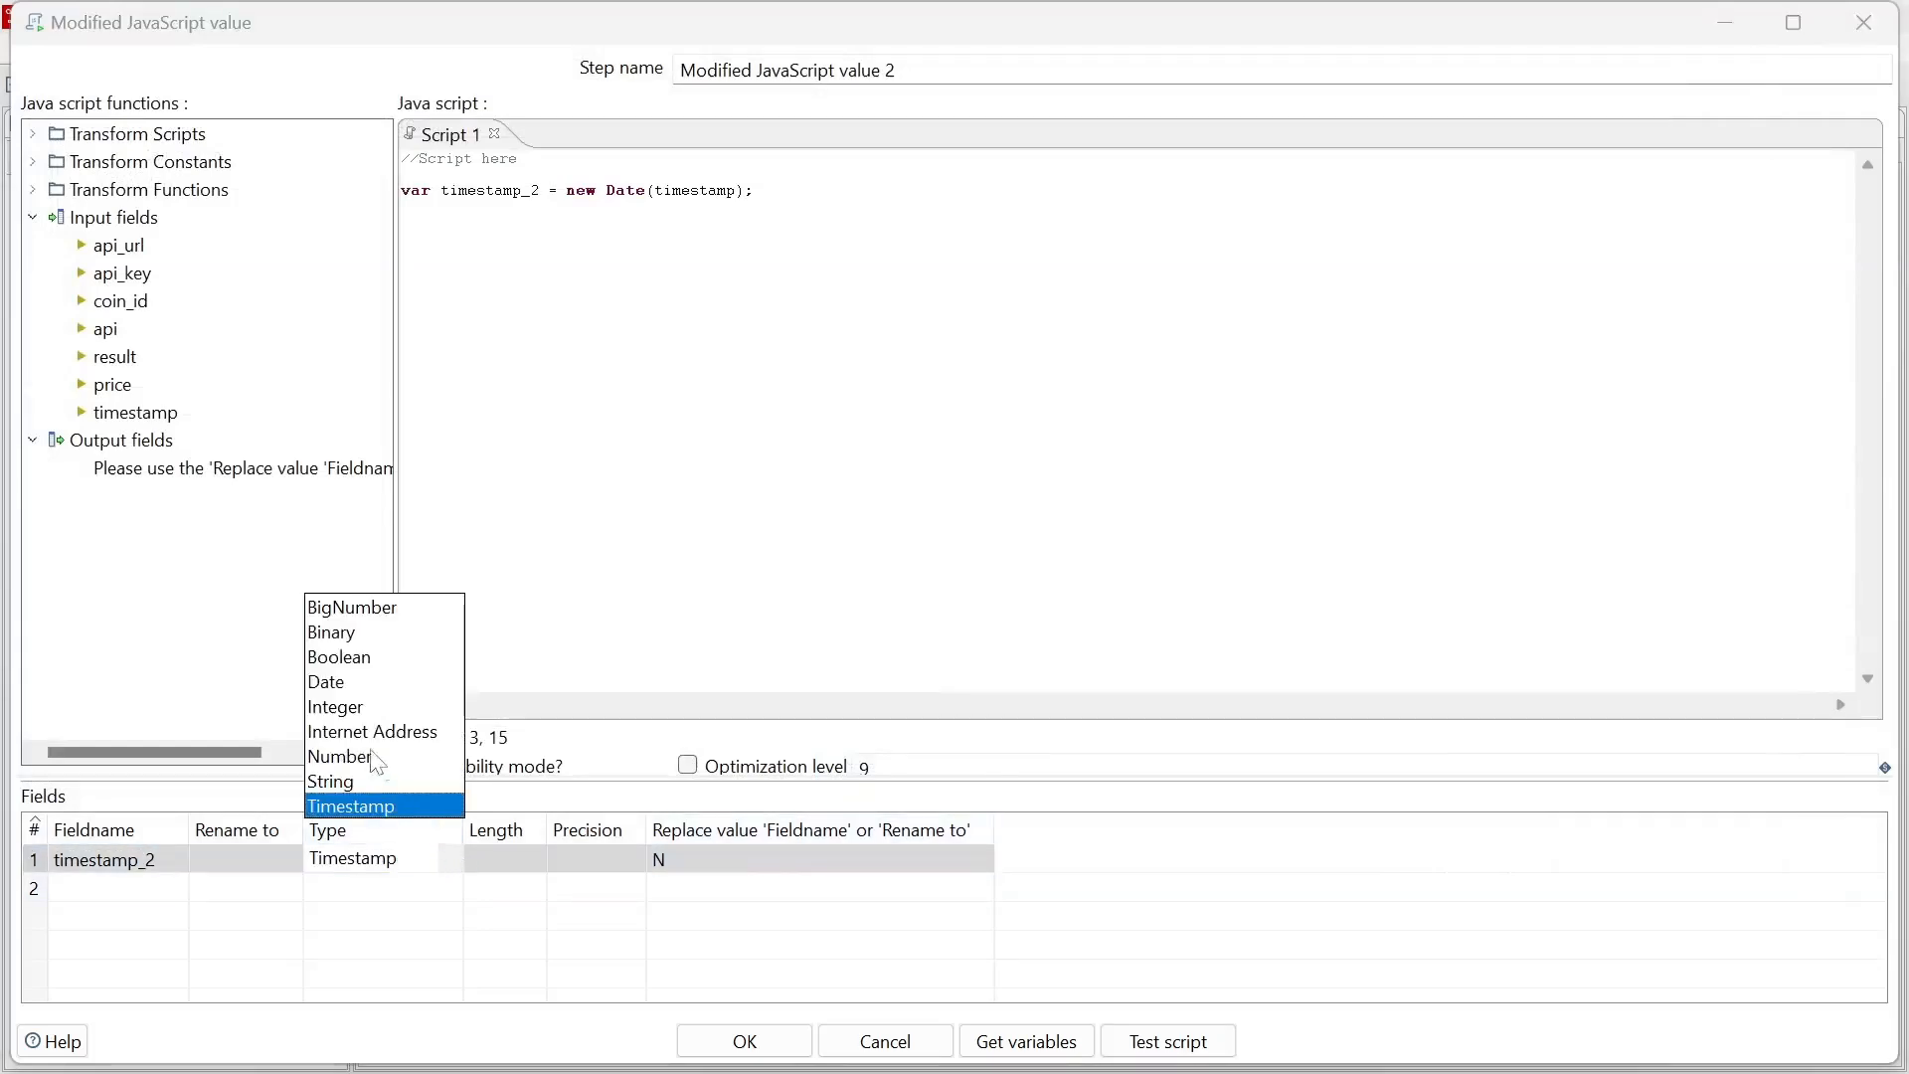
{"action": "left_click", "coordinate": [342, 679]}
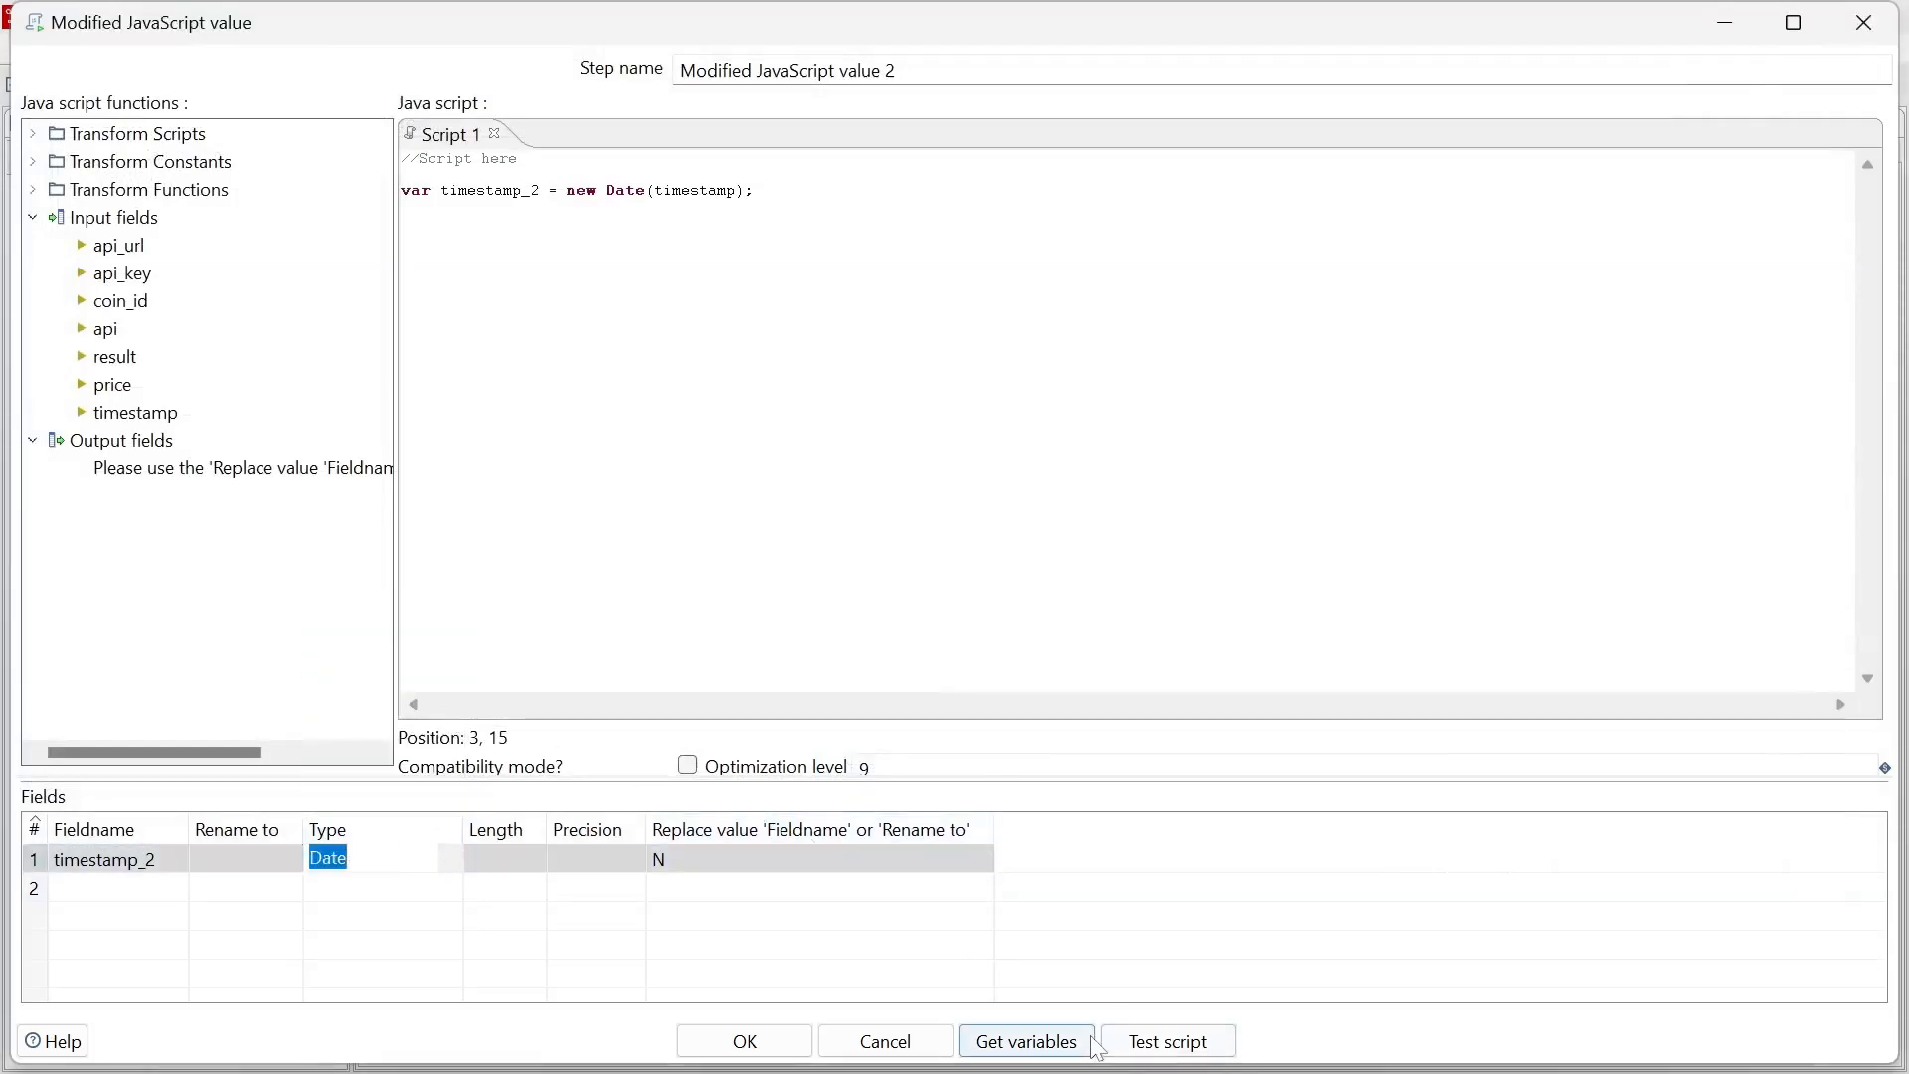
Run the script test again with the generated rows, close the preview and accept the JavaScript step's settings.
{"action": "left_click", "coordinate": [1158, 1041]}
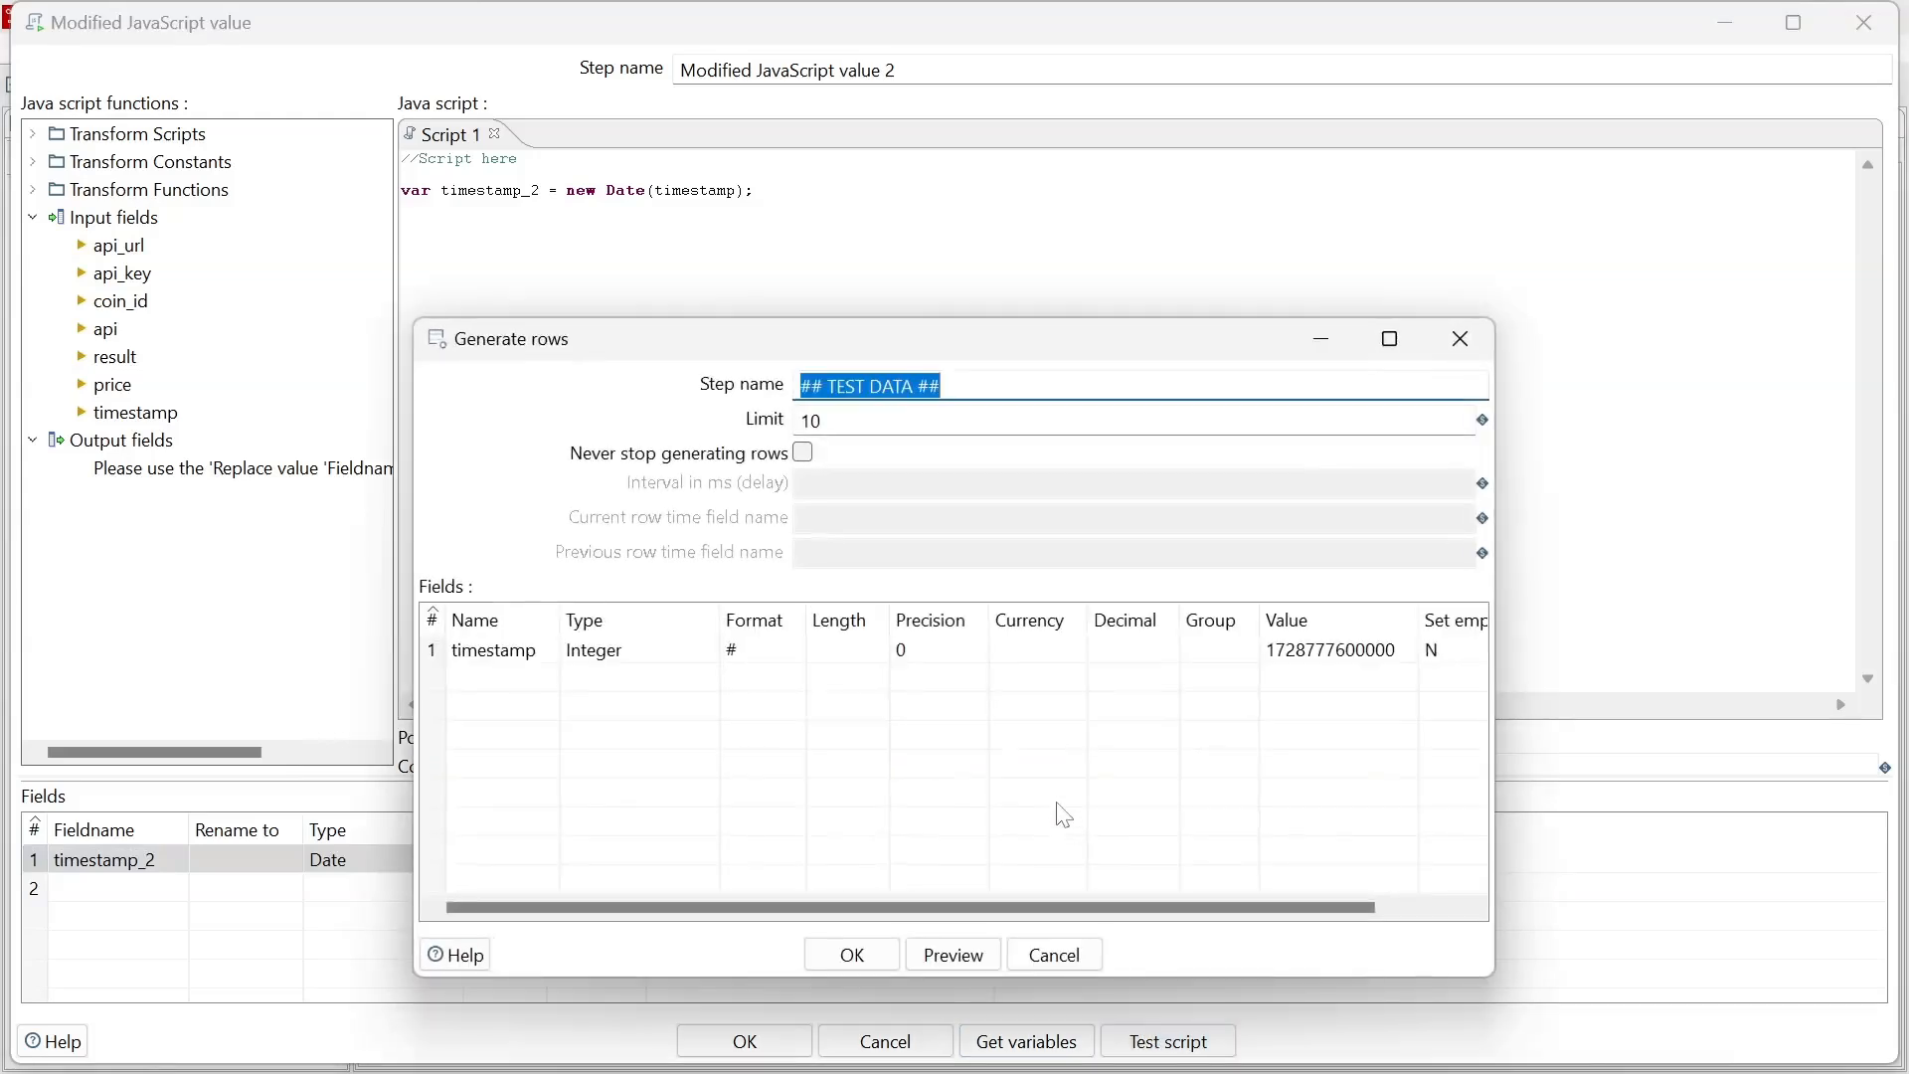
{"action": "left_click", "coordinate": [852, 951]}
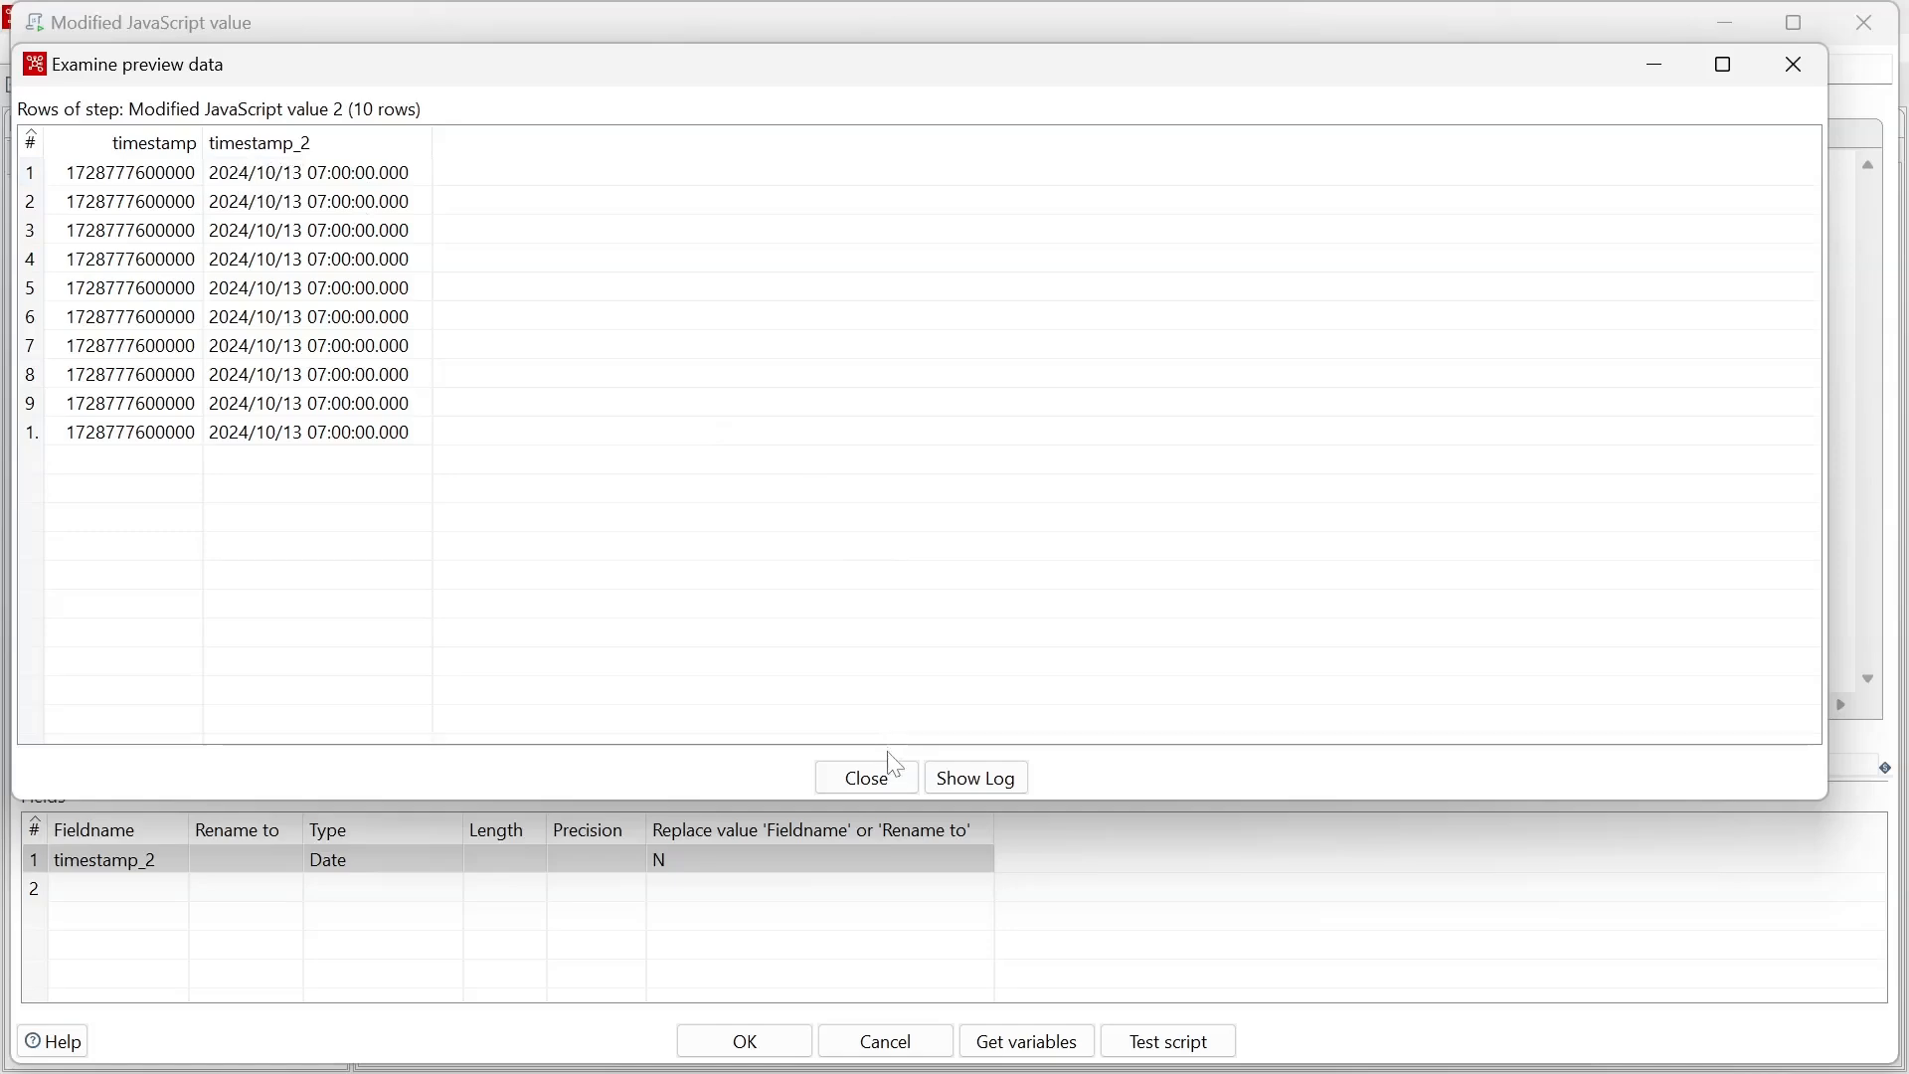
{"action": "left_click", "coordinate": [867, 778]}
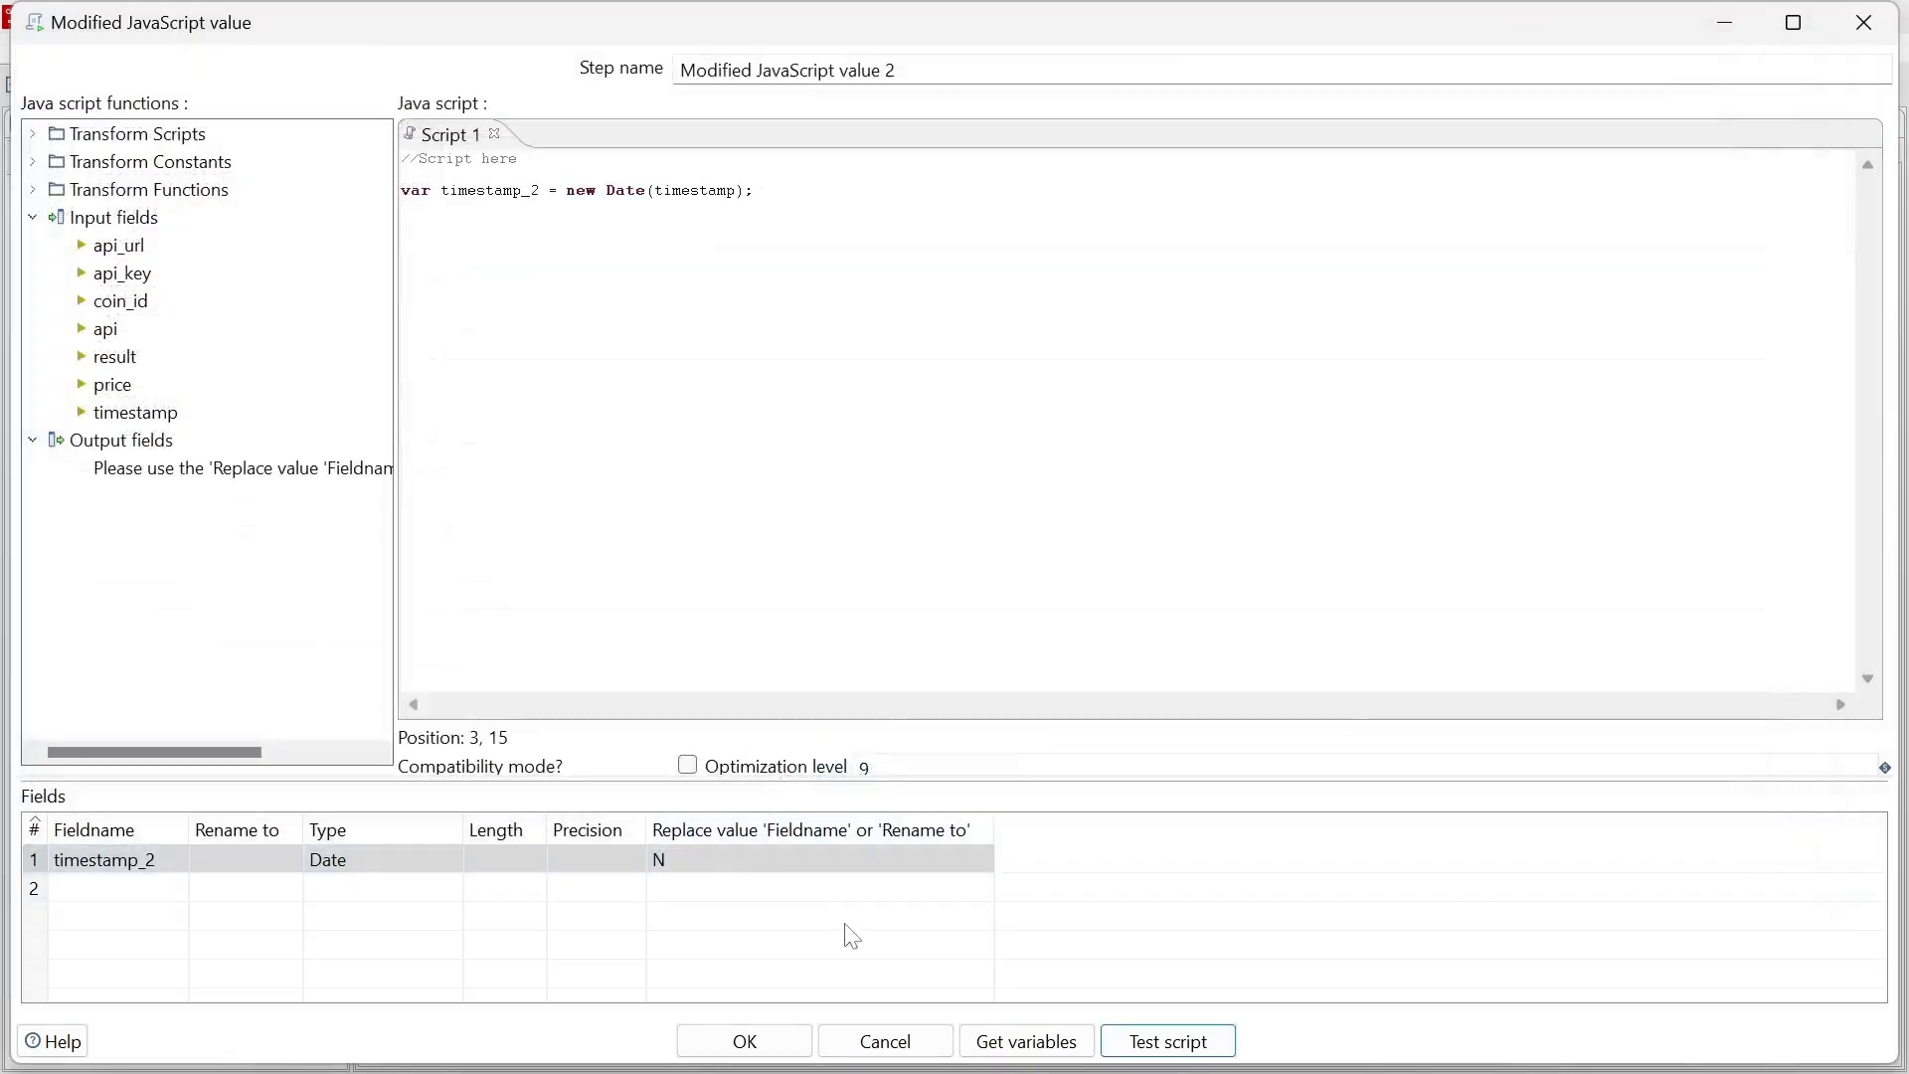
{"action": "left_click", "coordinate": [774, 1039]}
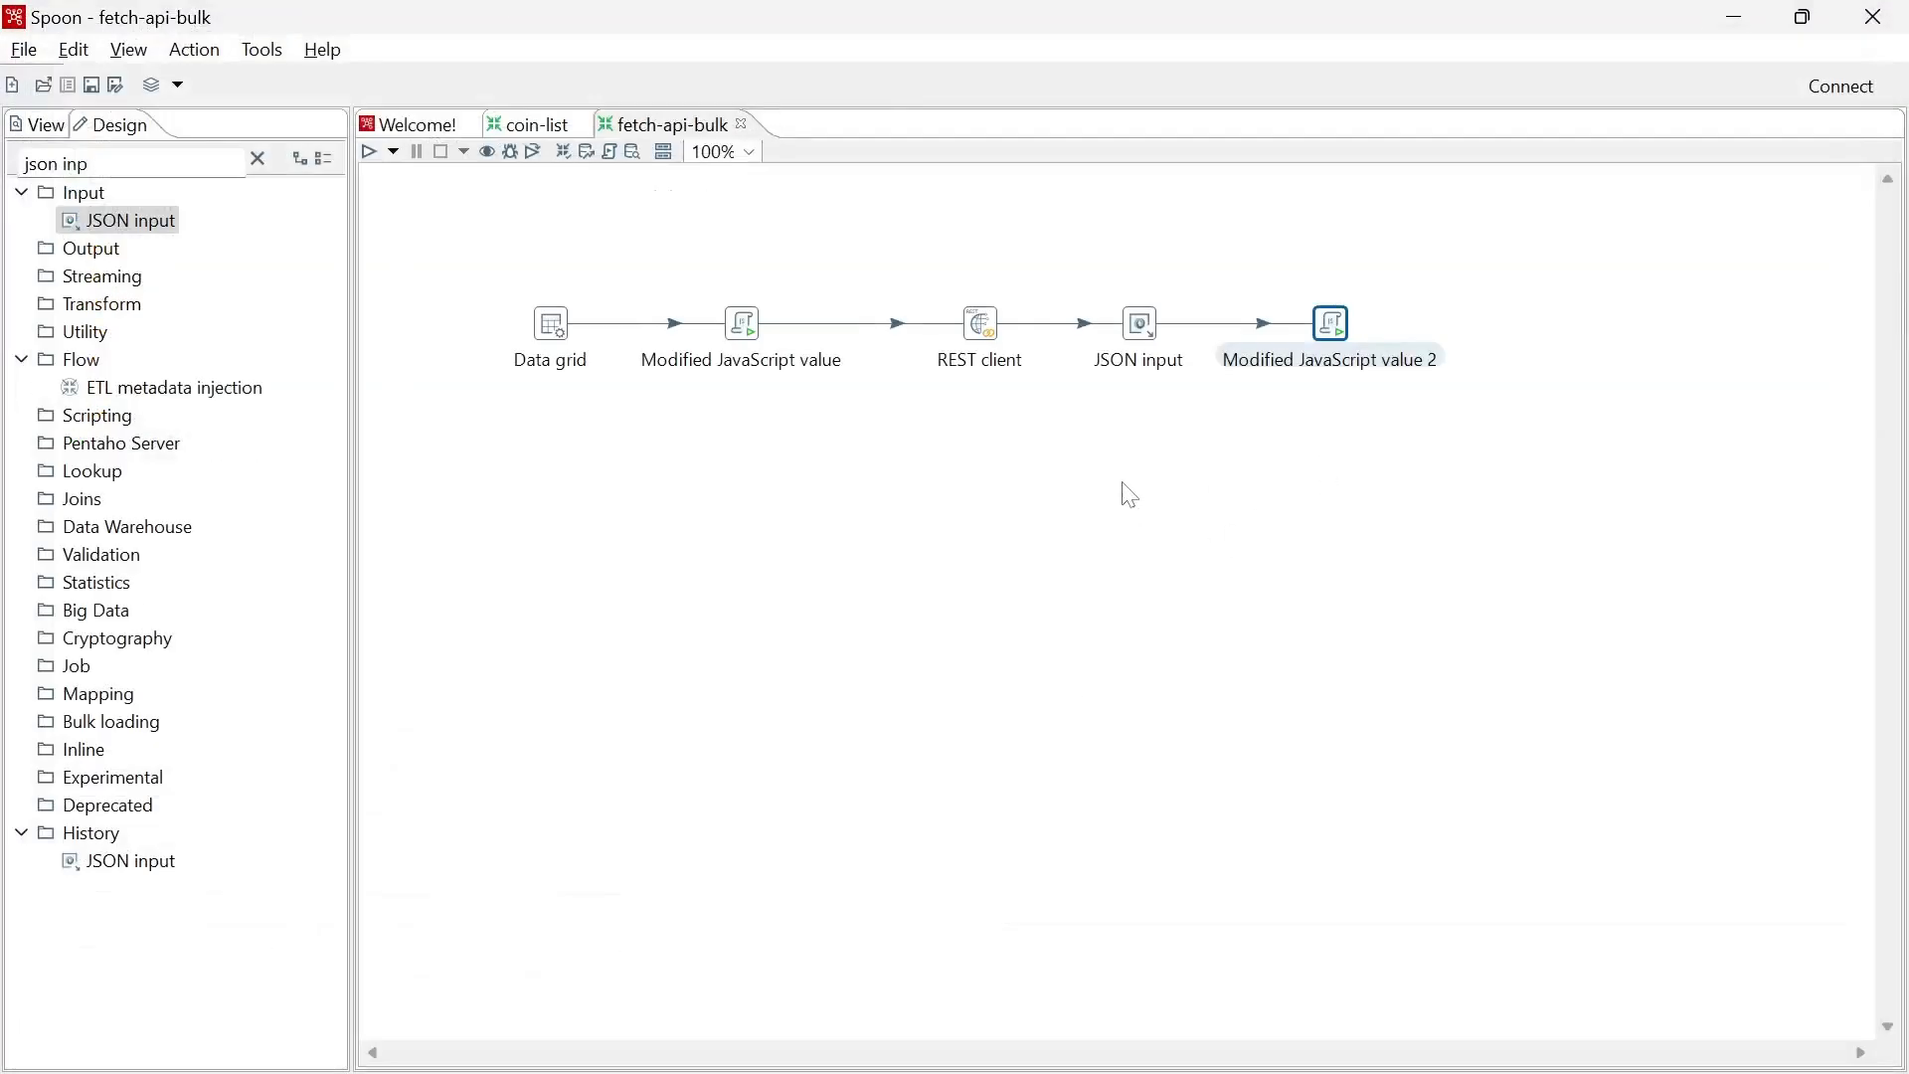
Add a Table output step after Modified JavaScript value 2 and connect the two through the main output of step.
{"action": "left_click", "coordinate": [259, 165]}
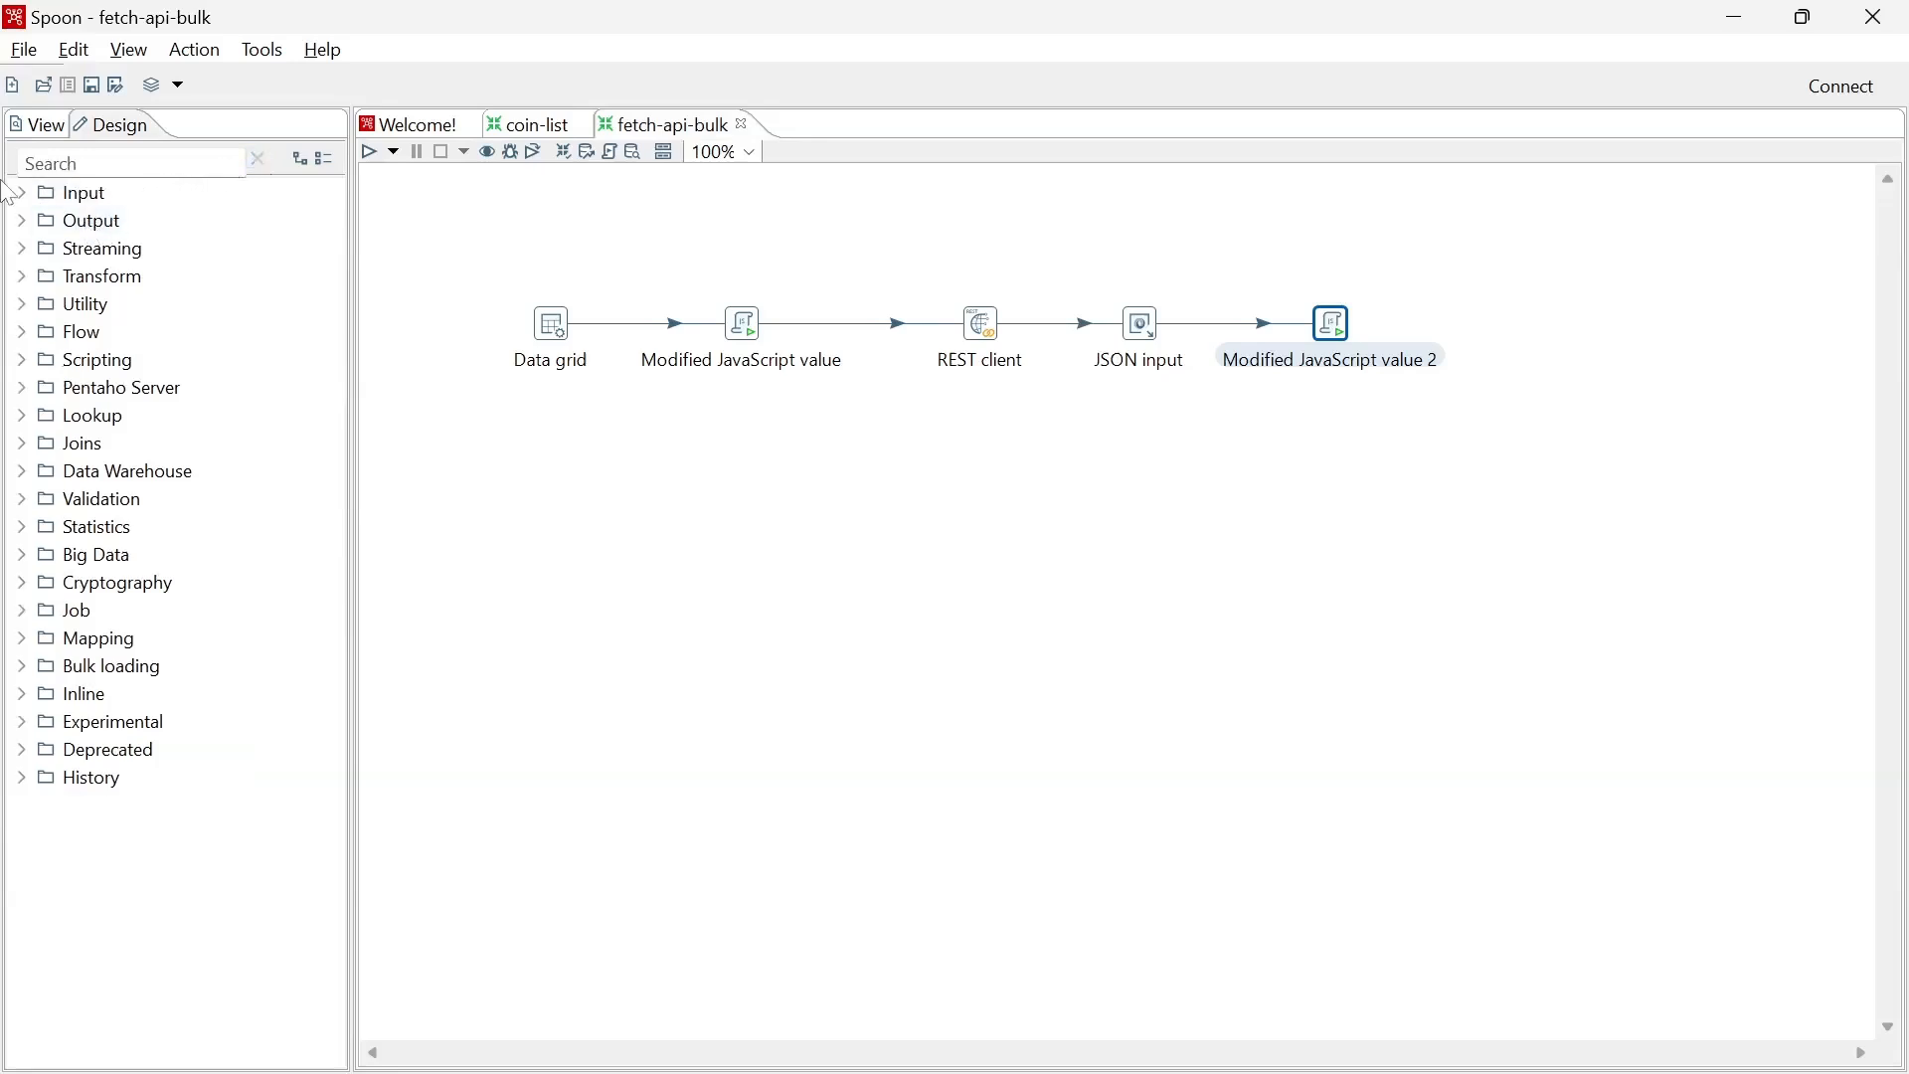
{"action": "left_click", "coordinate": [22, 224]}
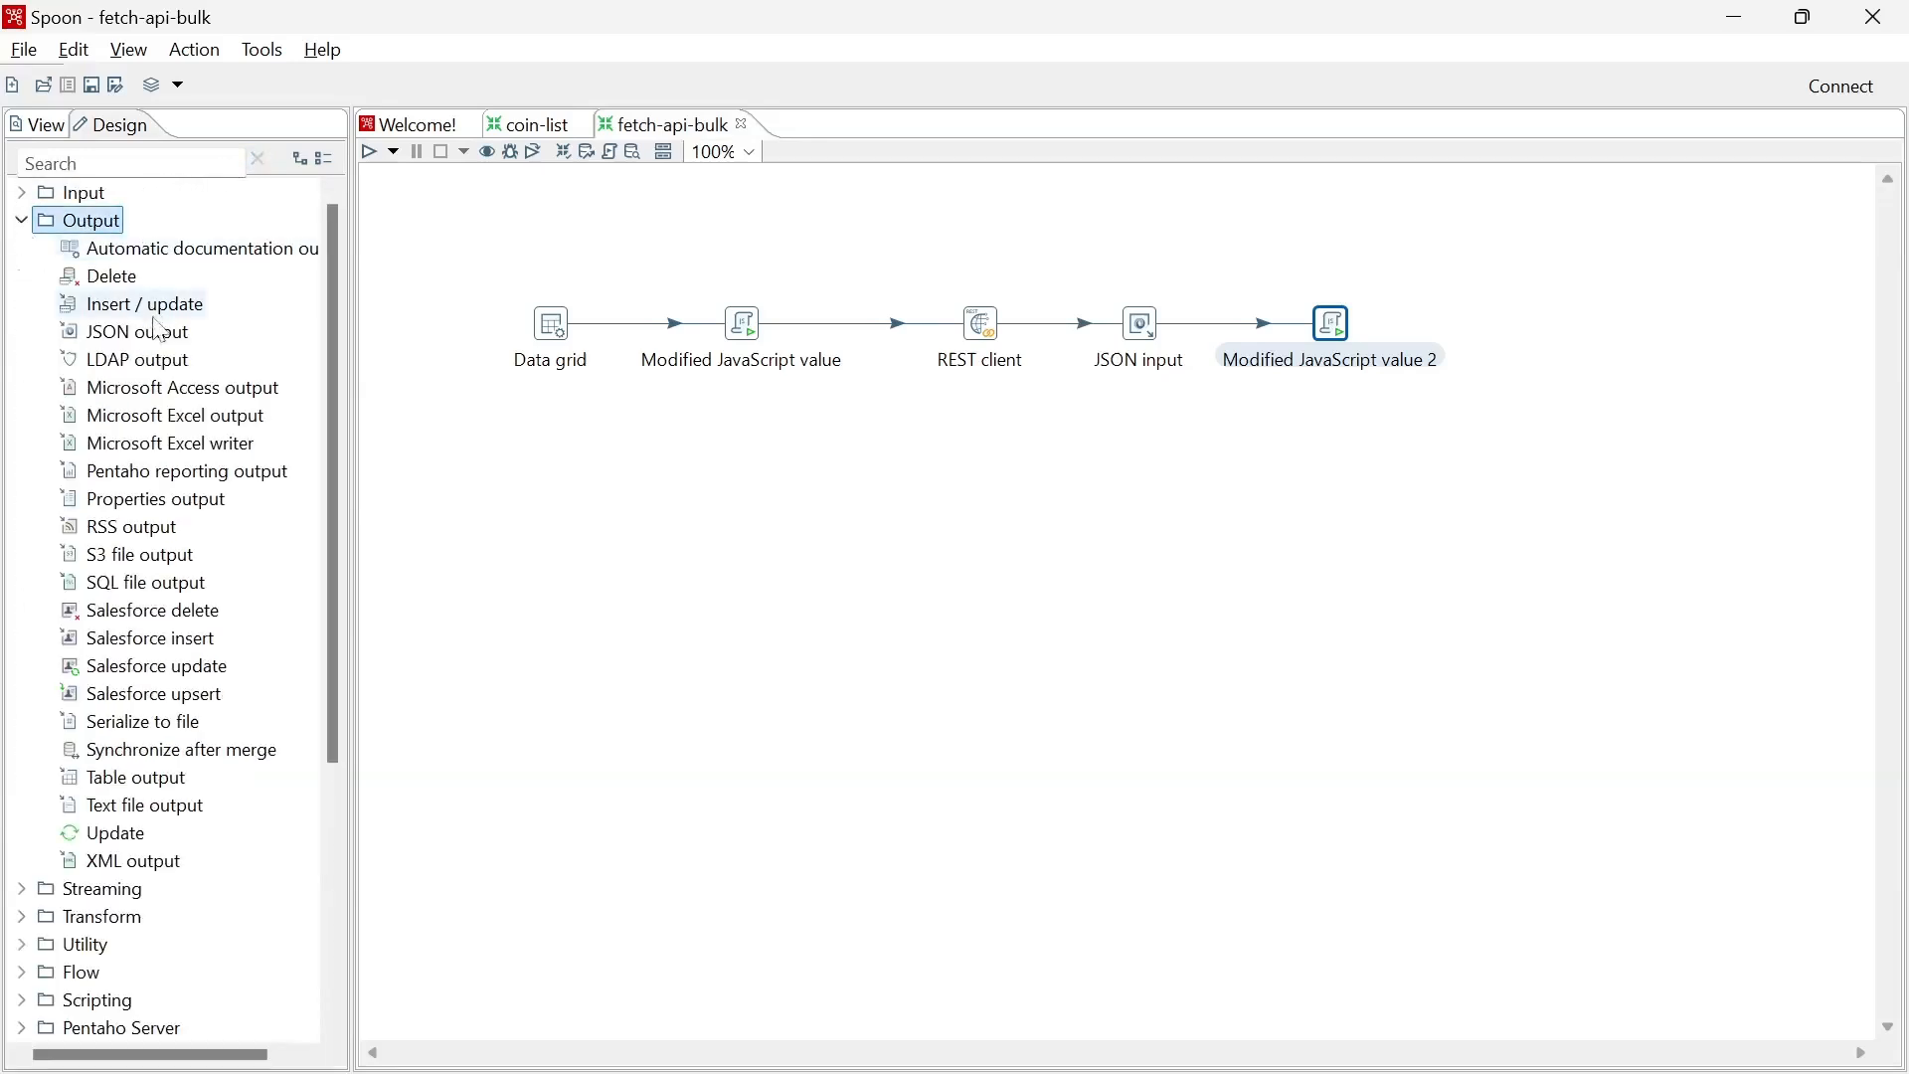
{"action": "left_click_drag", "start_coordinate": [139, 779], "coordinate": [1568, 320]}
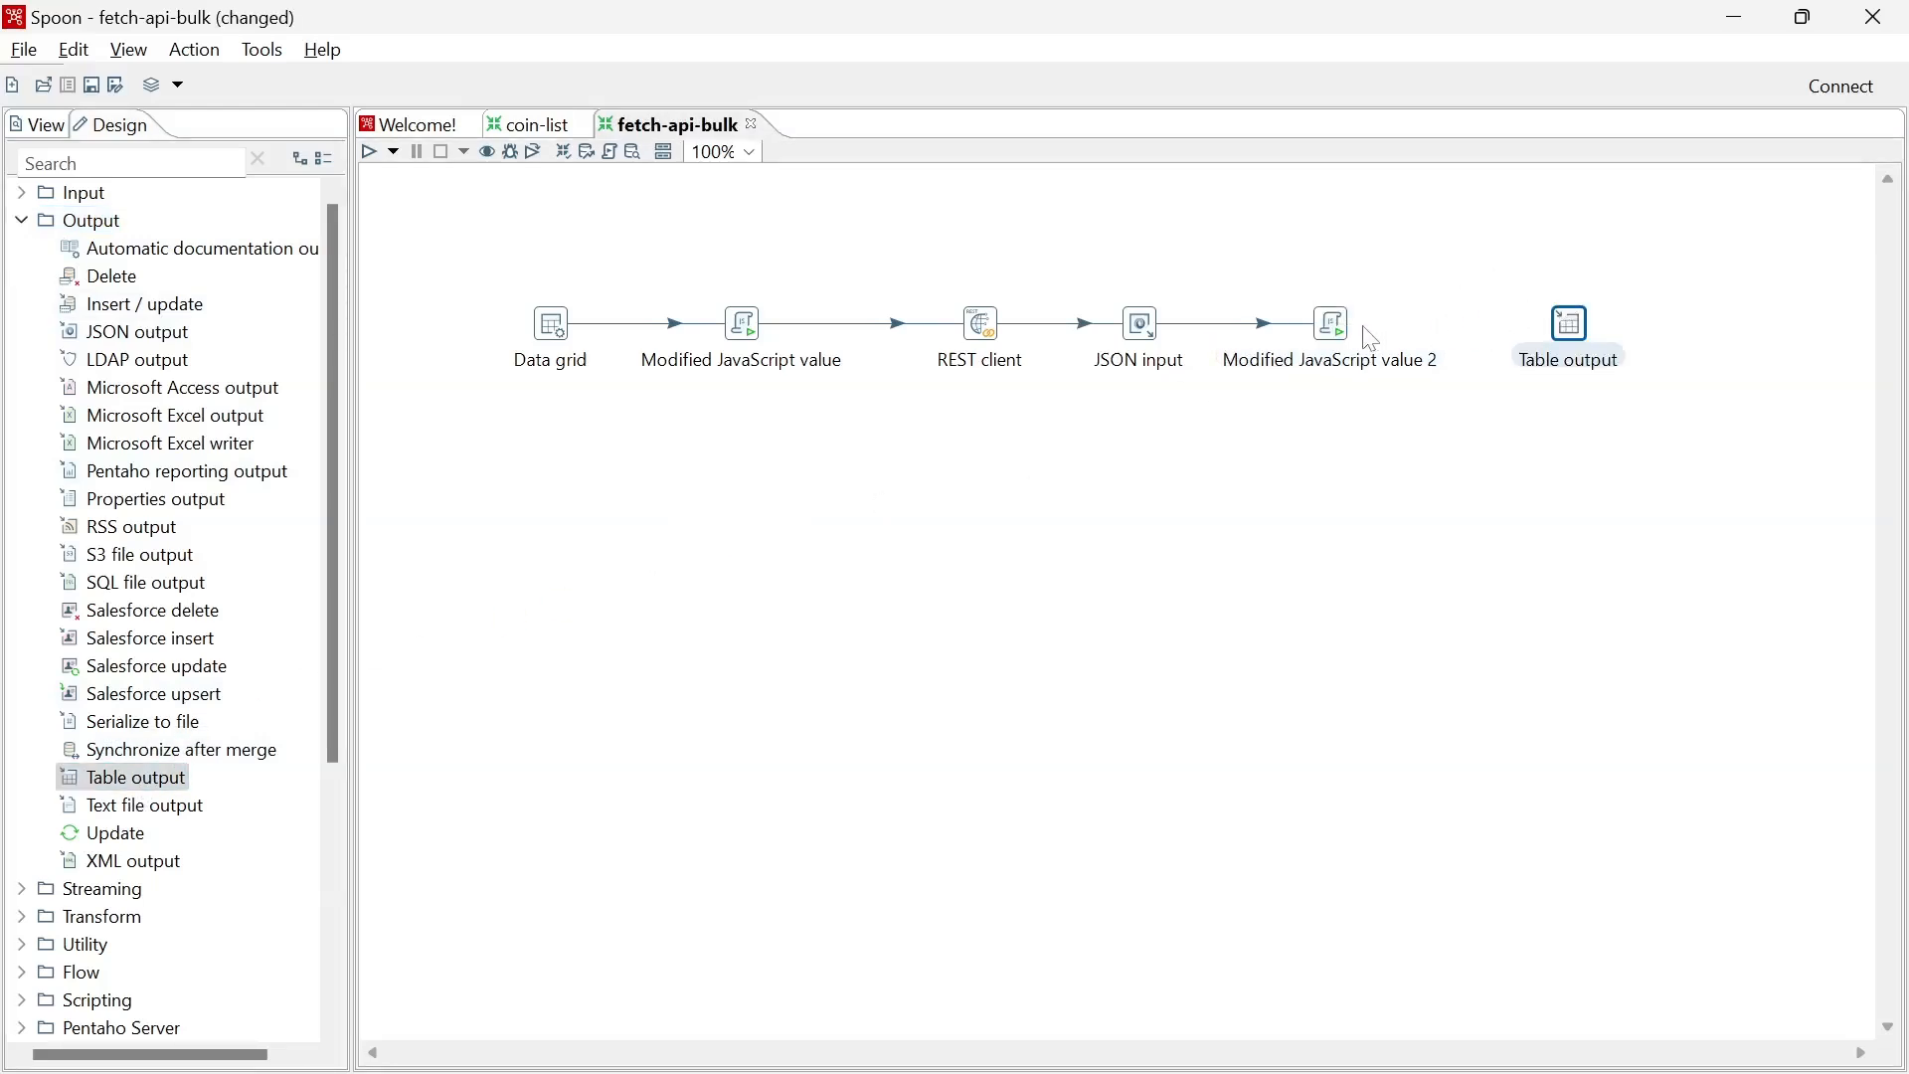
{"action": "mouse_move", "coordinate": [1336, 350]}
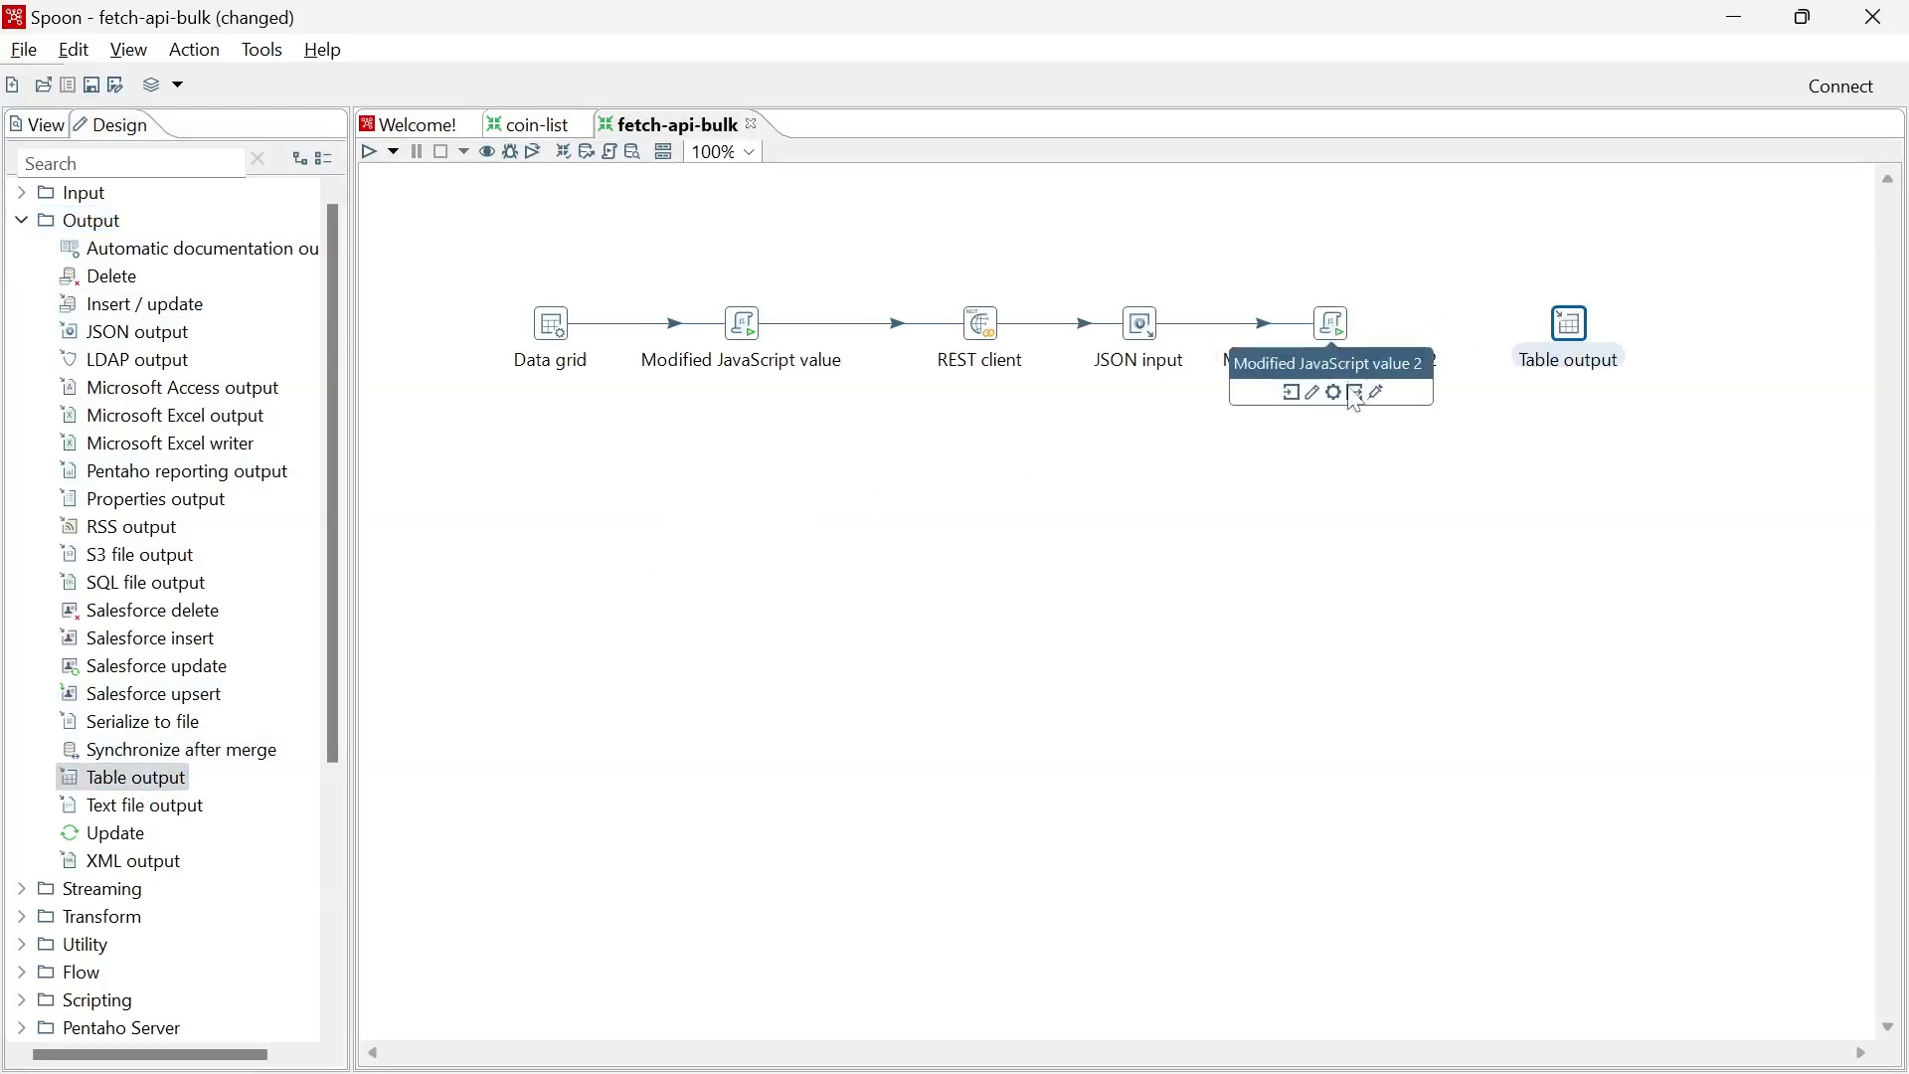
{"action": "left_click_drag", "start_coordinate": [1355, 393], "coordinate": [1574, 330]}
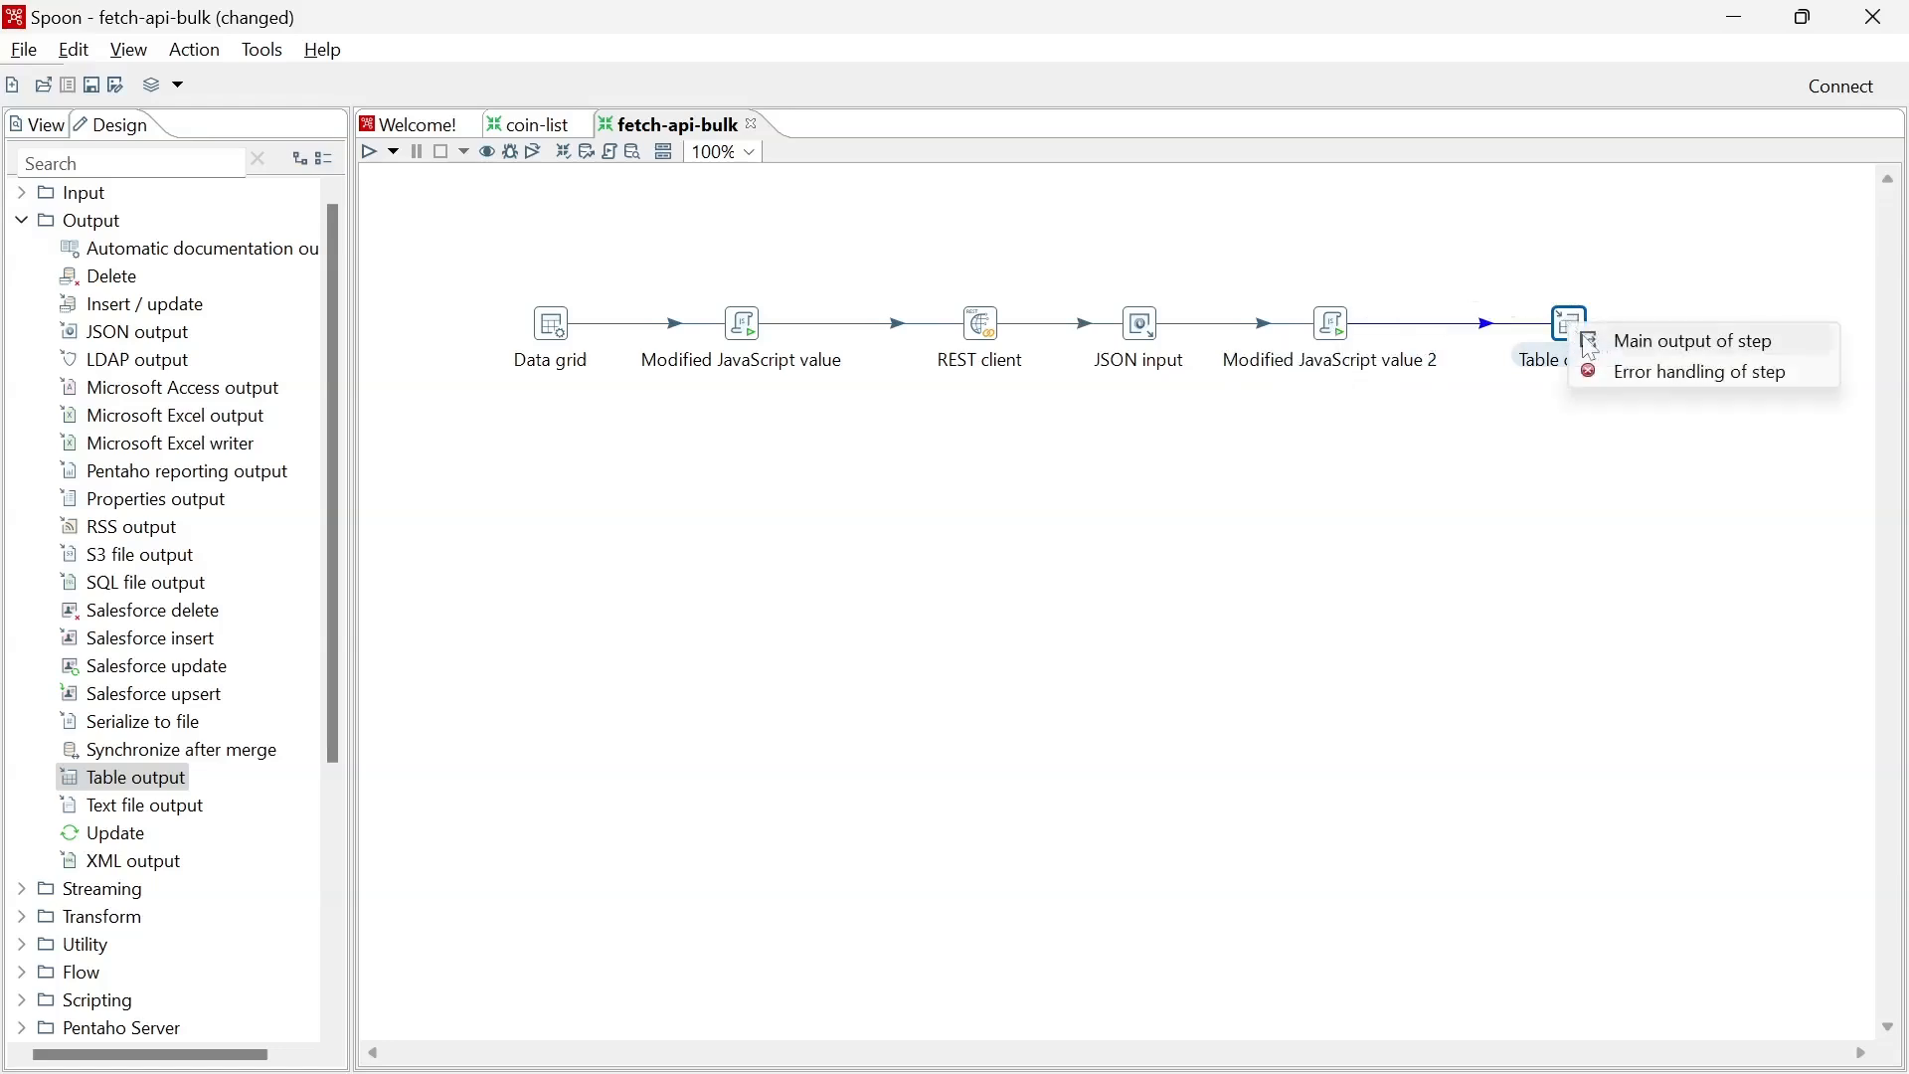
{"action": "left_click", "coordinate": [1615, 339]}
Open the Table output step's settings and set its database connection to PostgreLocalhost.
{"action": "left_click", "coordinate": [1575, 329]}
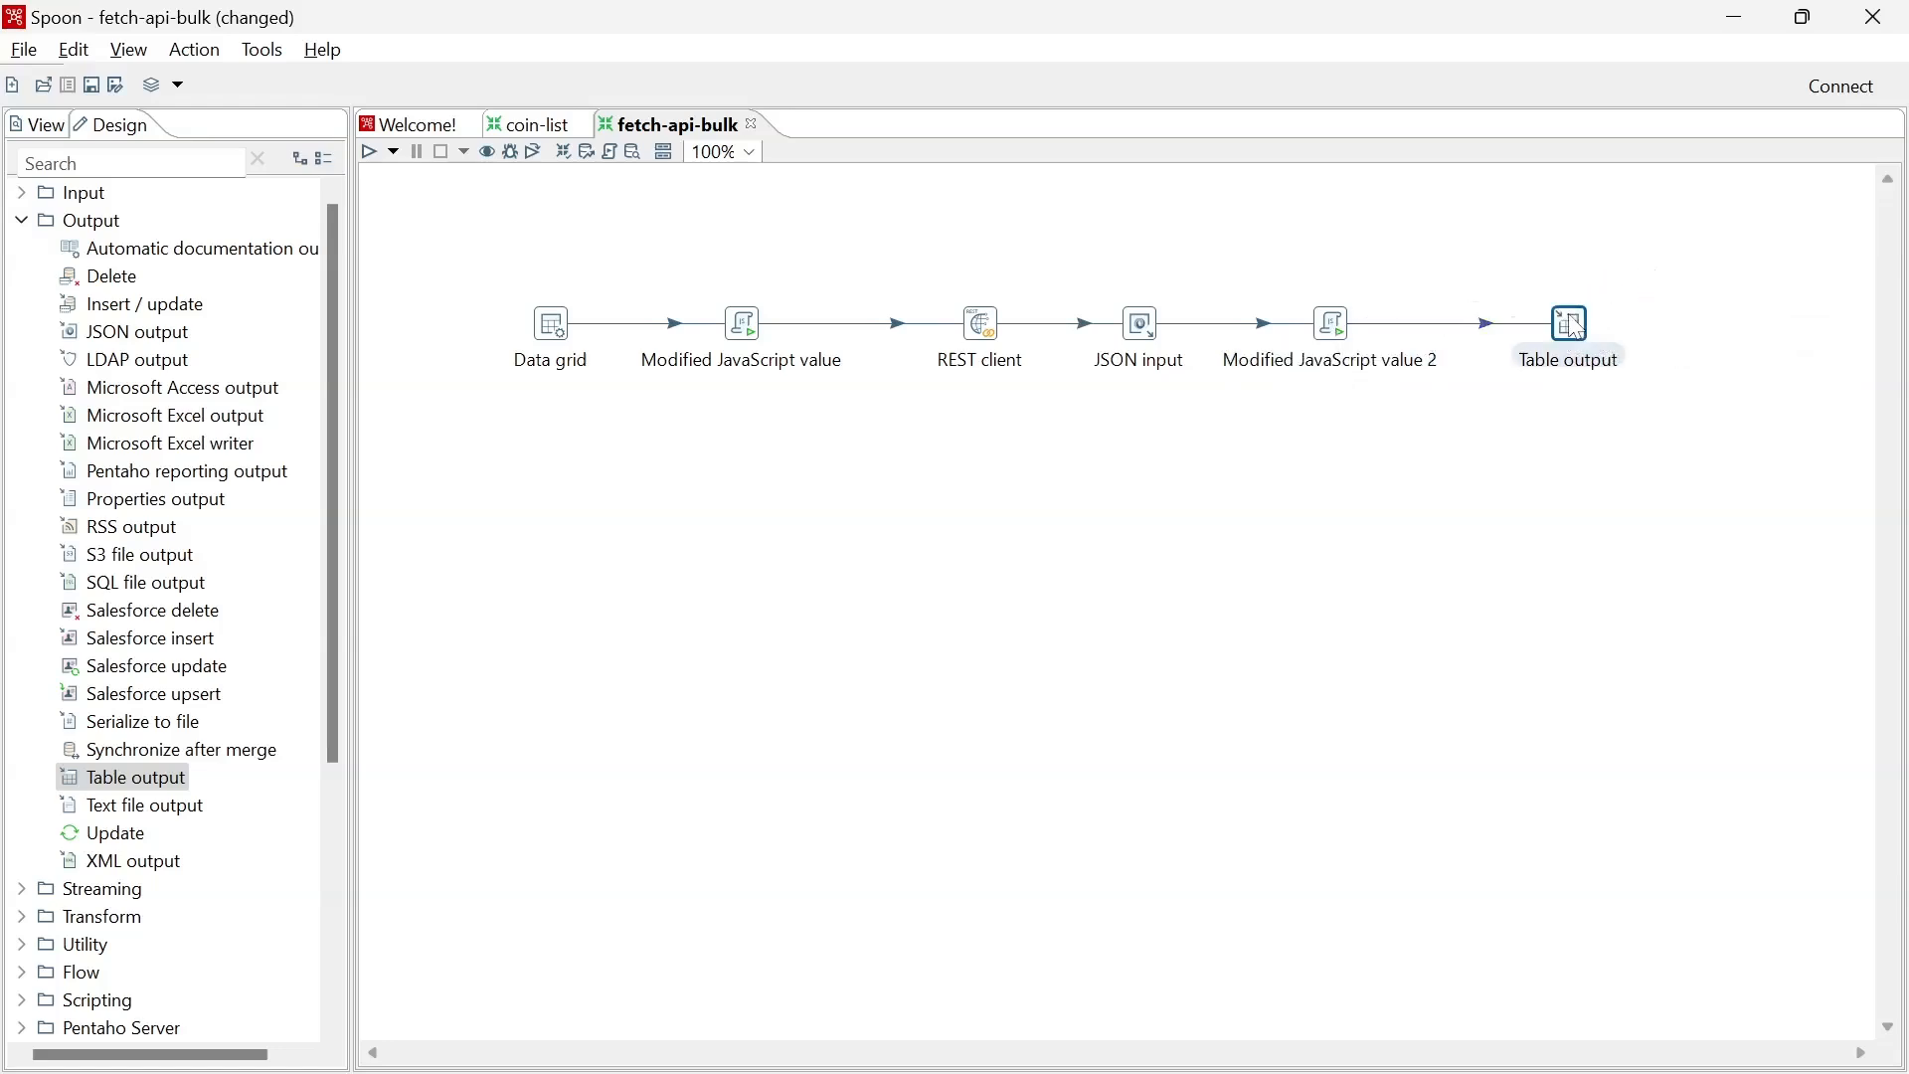
{"action": "double_click", "coordinate": [1575, 329]}
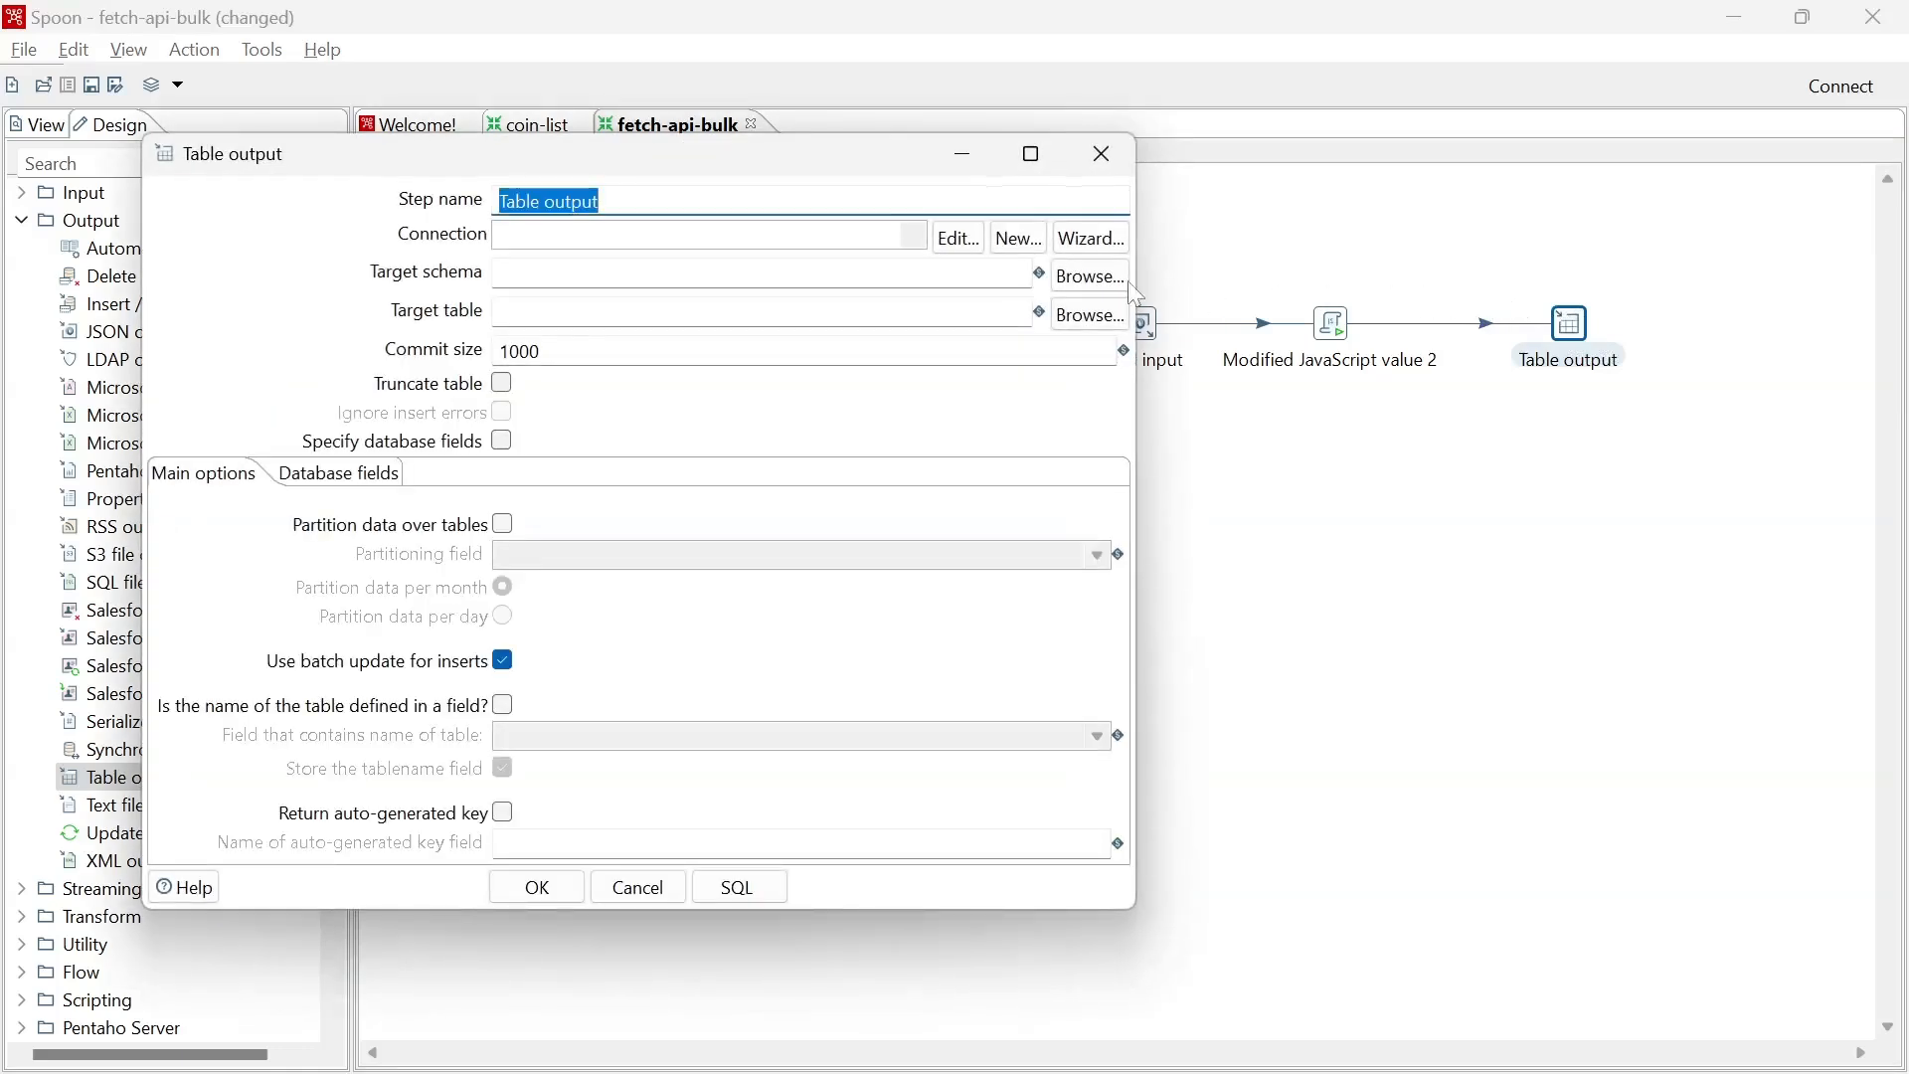
{"action": "left_click", "coordinate": [915, 238]}
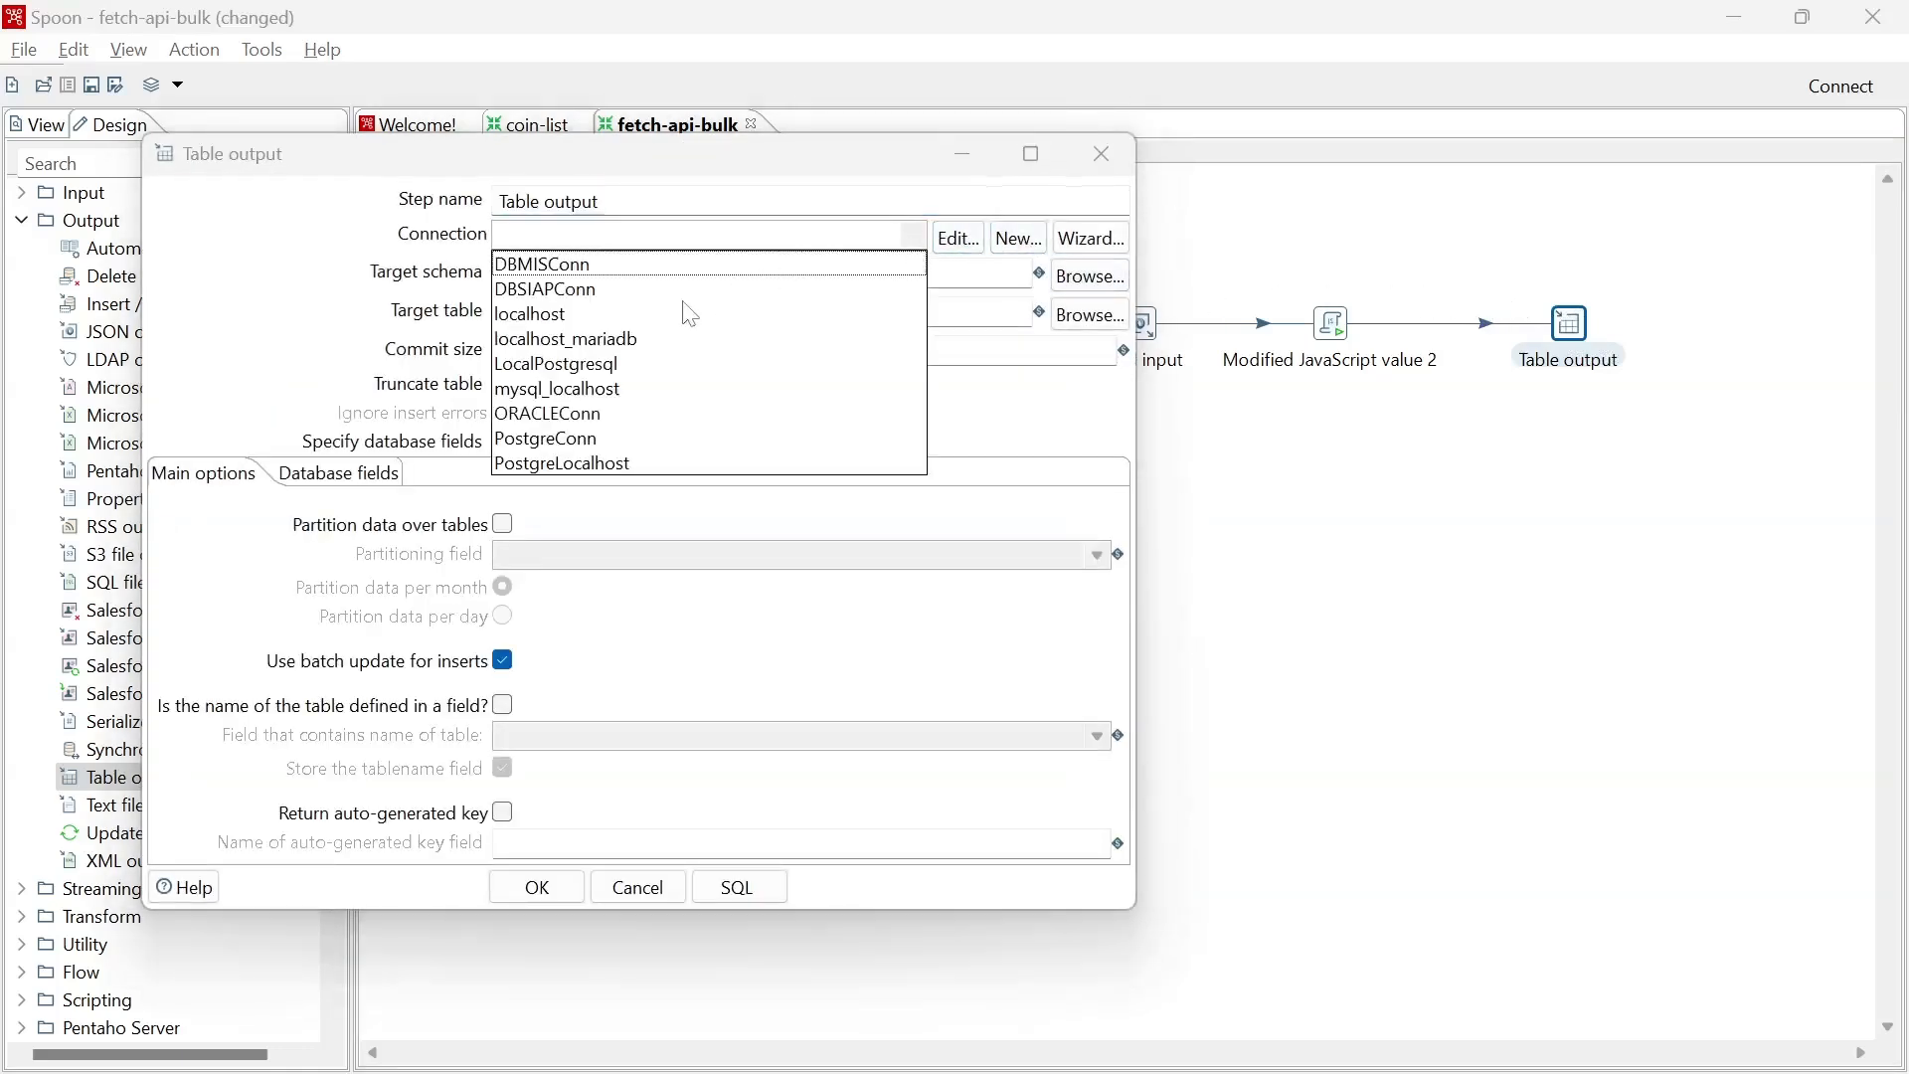
{"action": "left_click", "coordinate": [589, 374]}
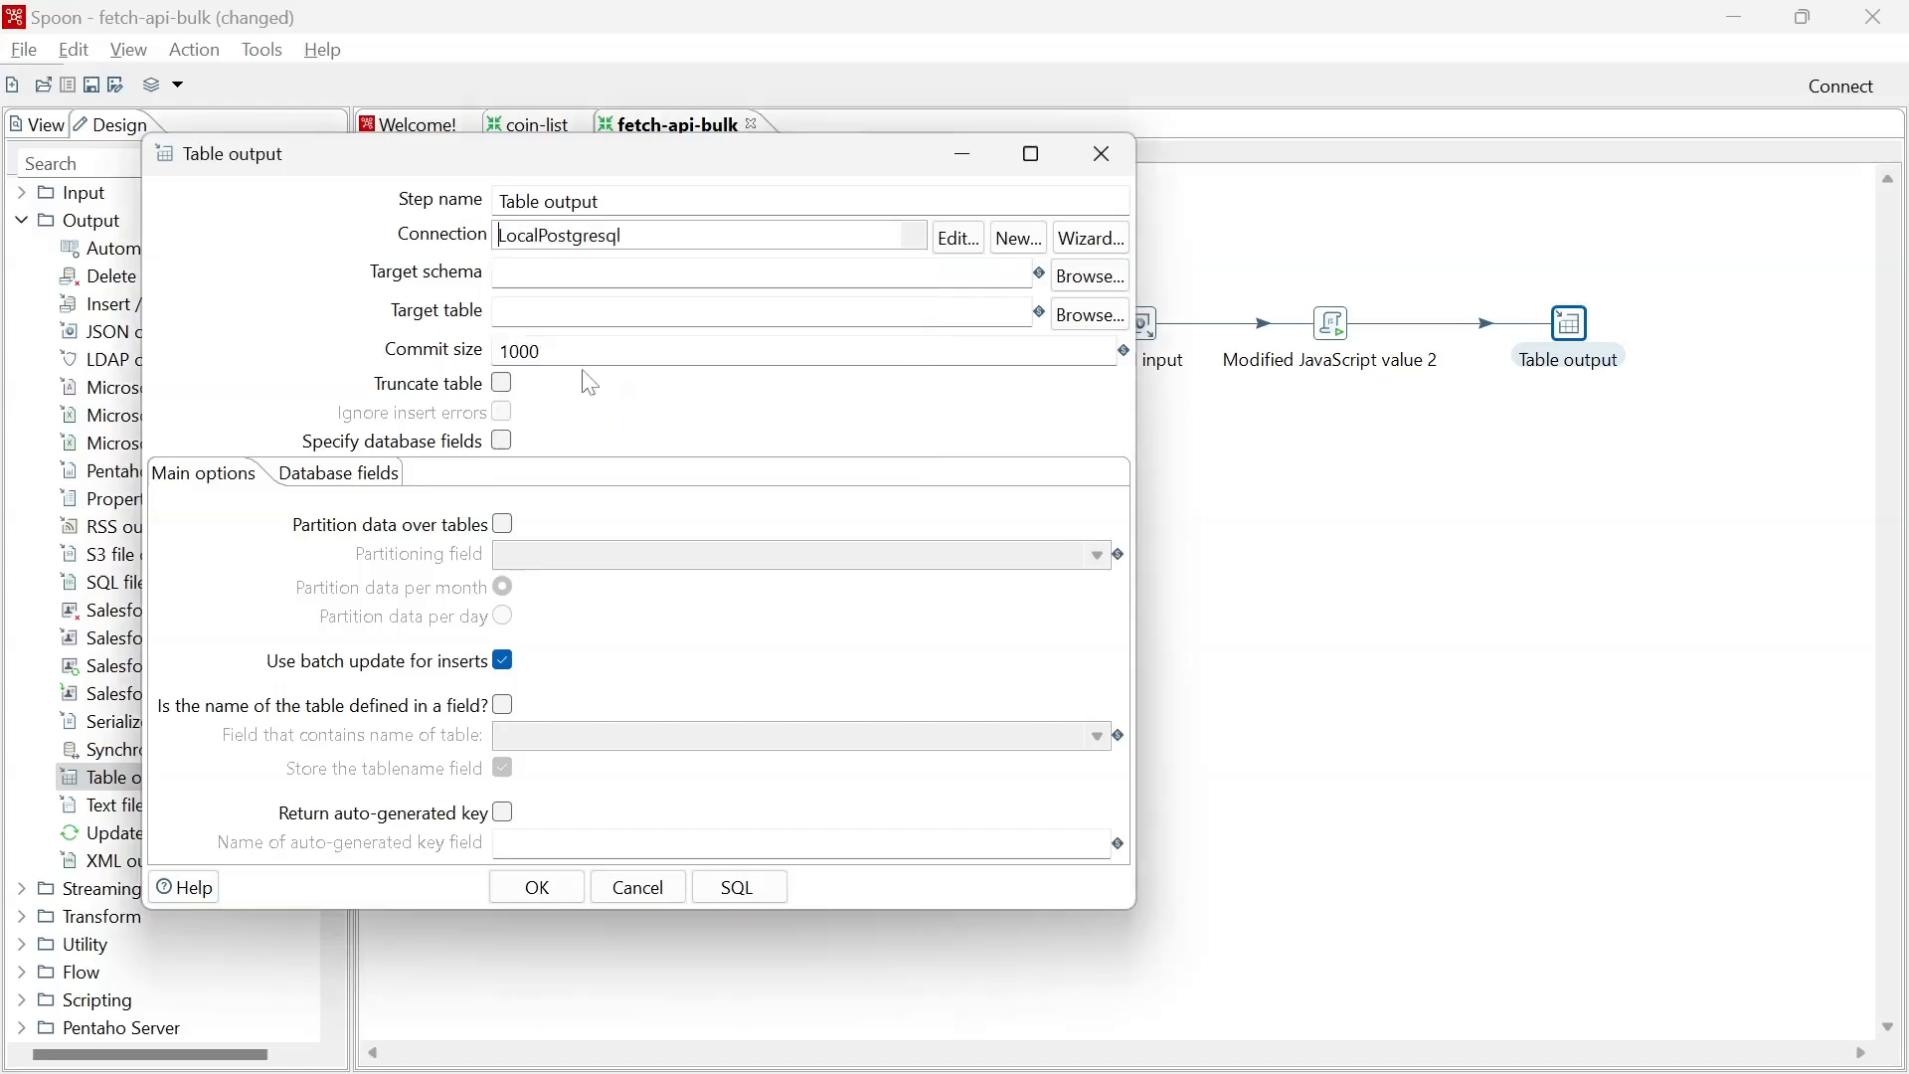
{"action": "left_click", "coordinate": [915, 236]}
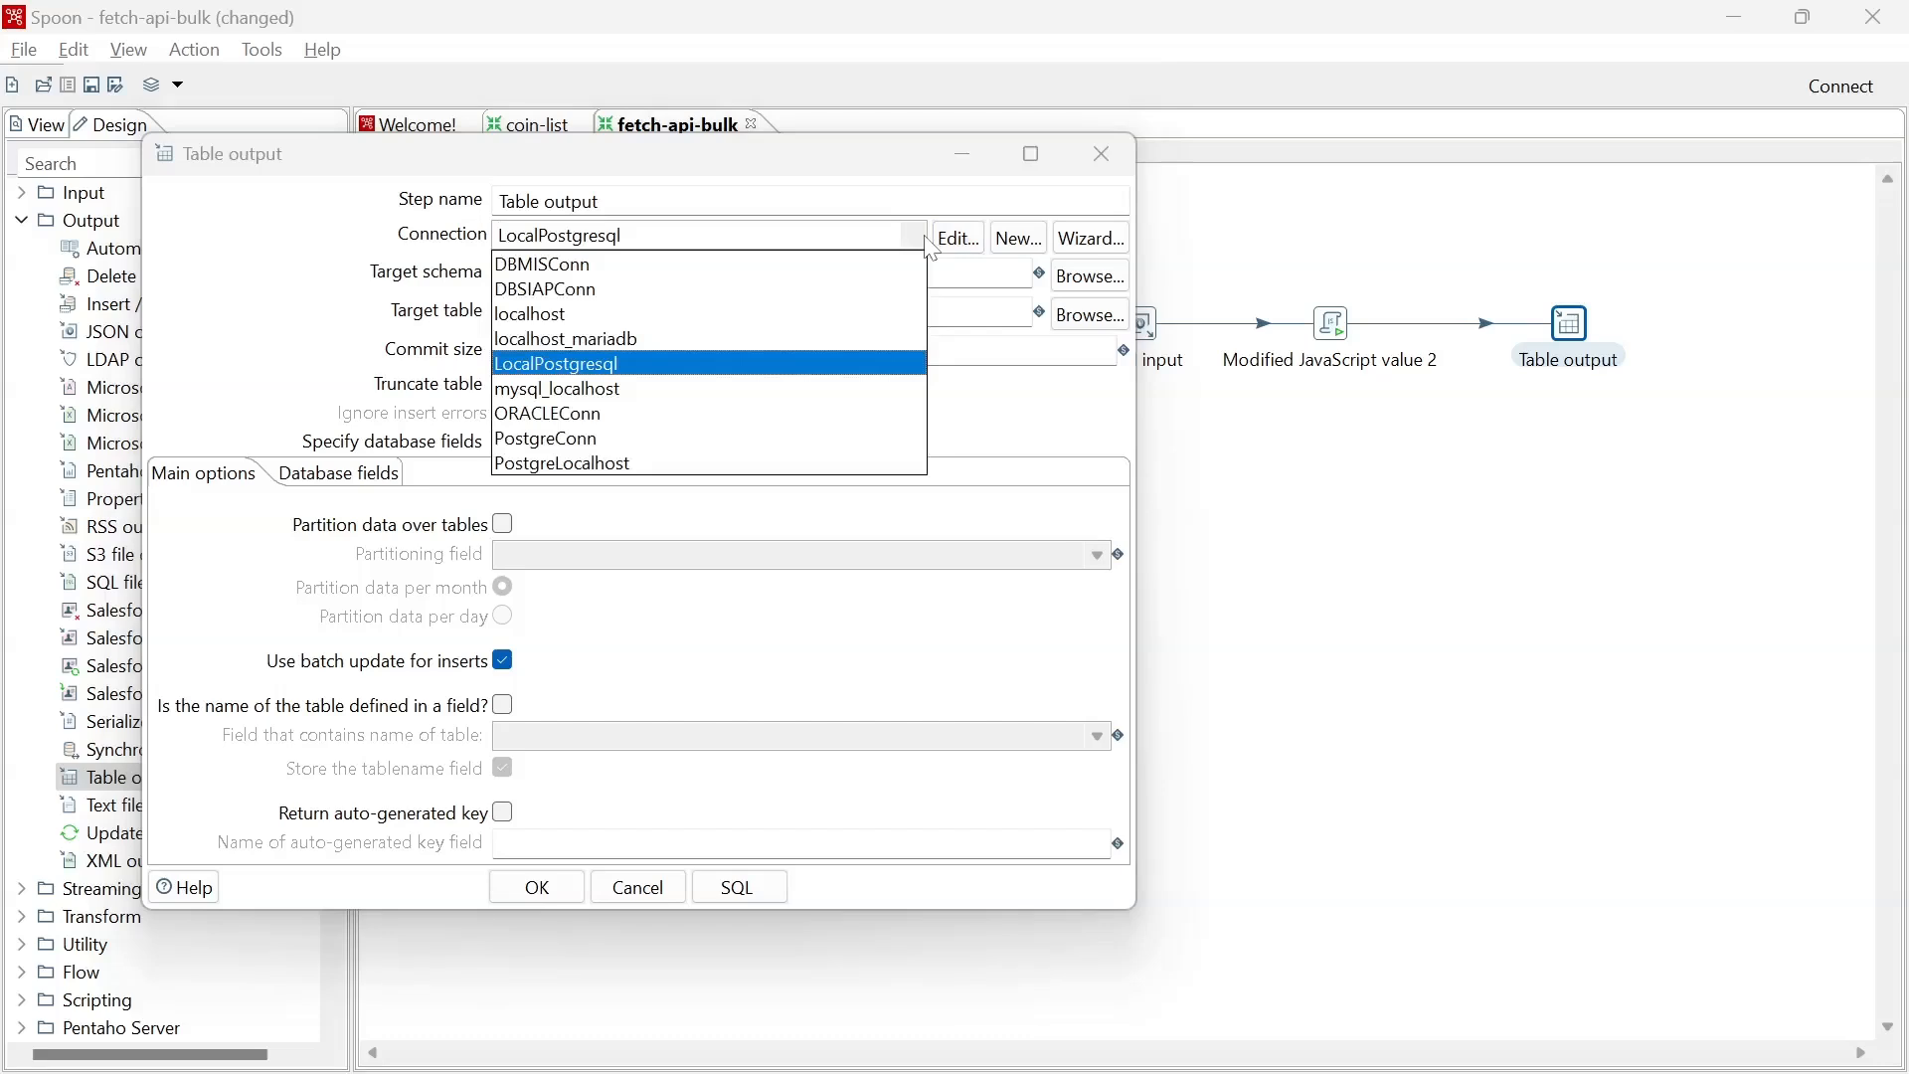
{"action": "left_click", "coordinate": [597, 464]}
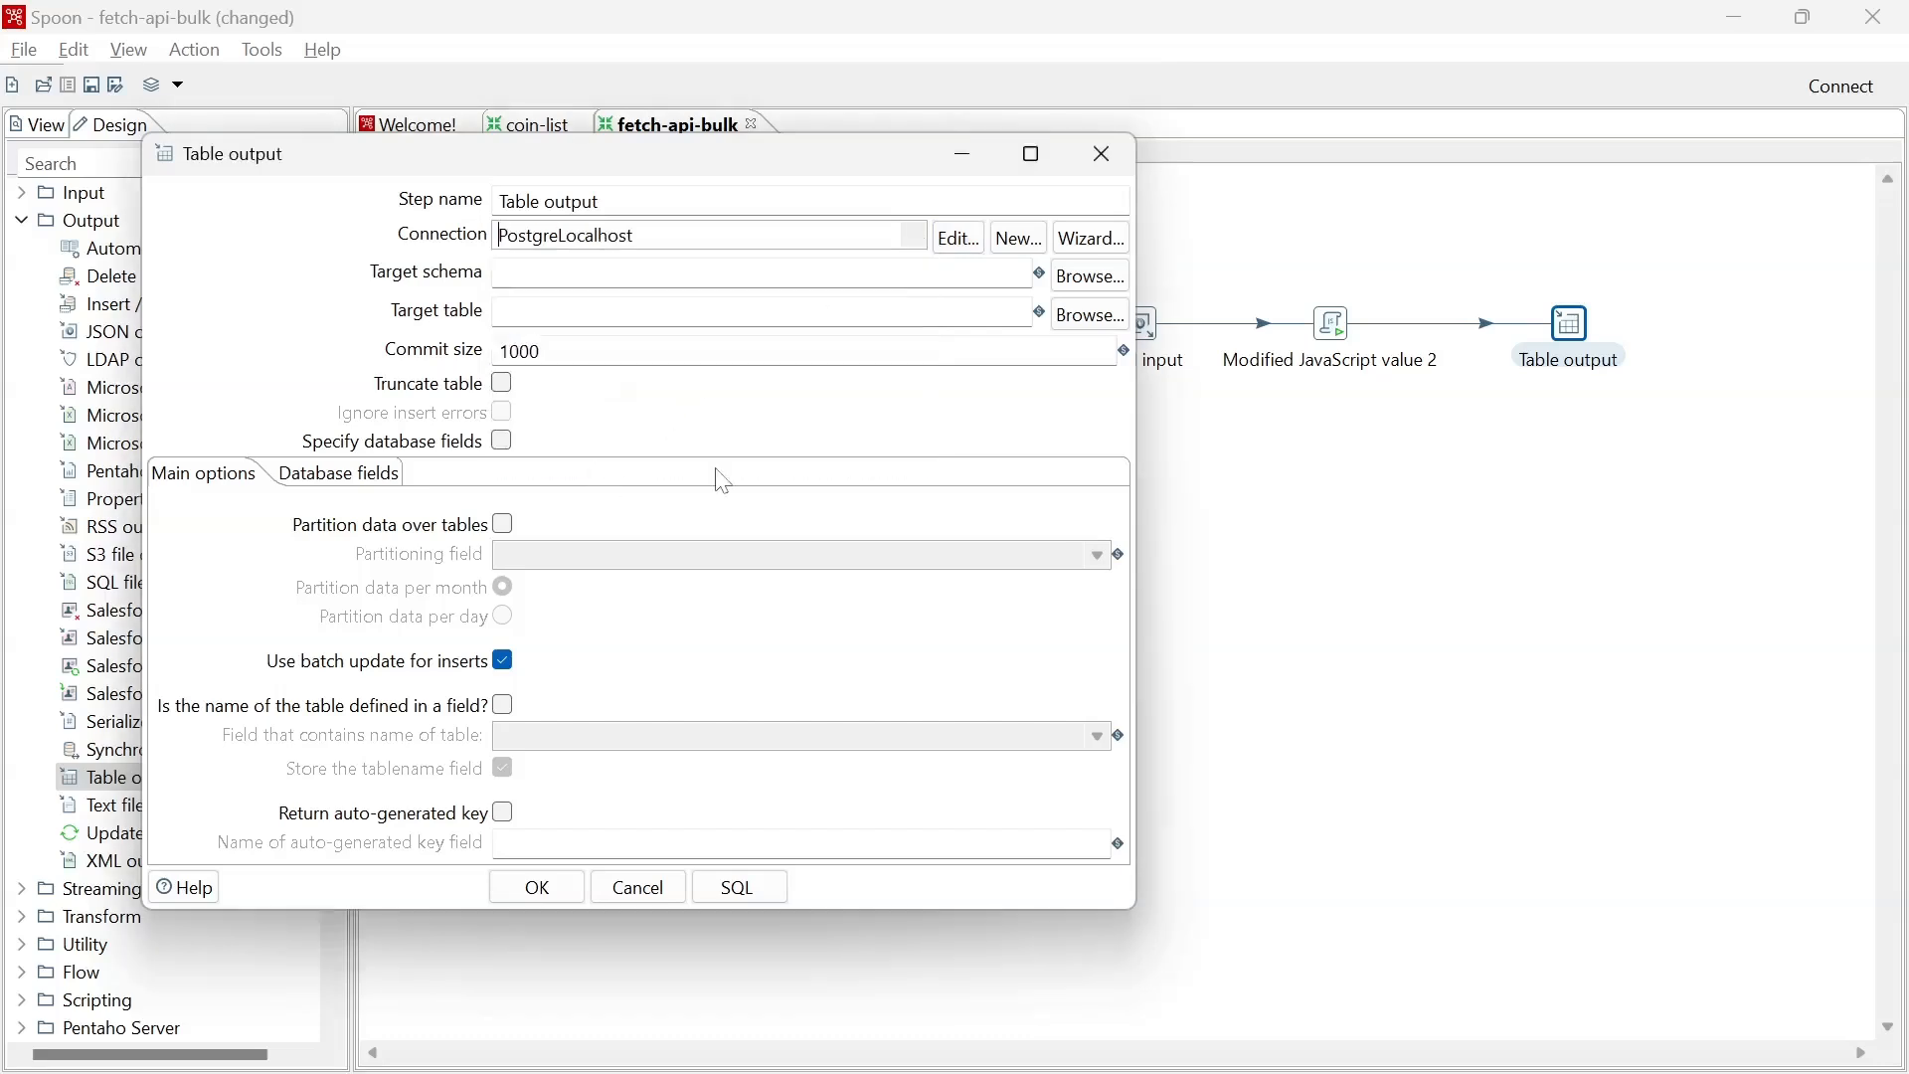
Set the Table output's target schema to crypto and its target table to coin_price.
{"action": "left_click", "coordinate": [616, 274]}
{"action": "left_click", "coordinate": [1088, 278]}
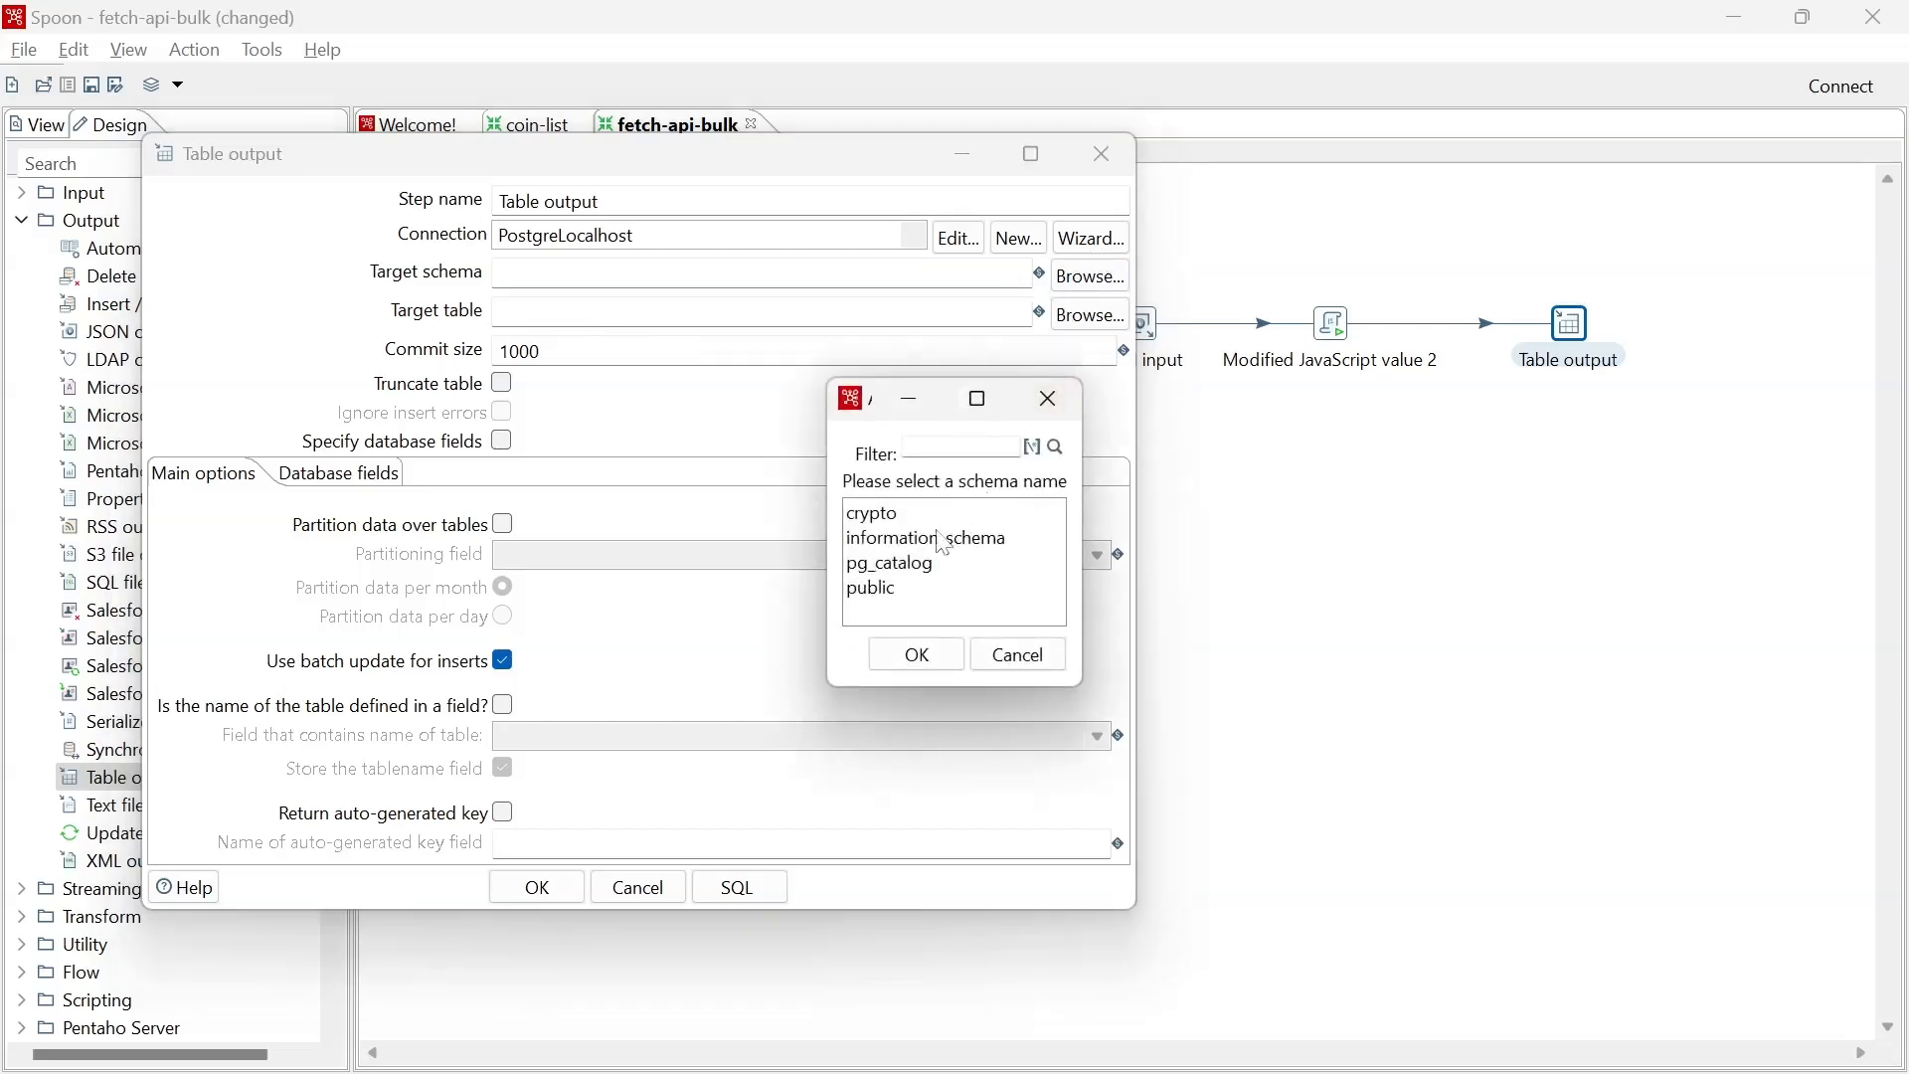
{"action": "double_click", "coordinate": [908, 516]}
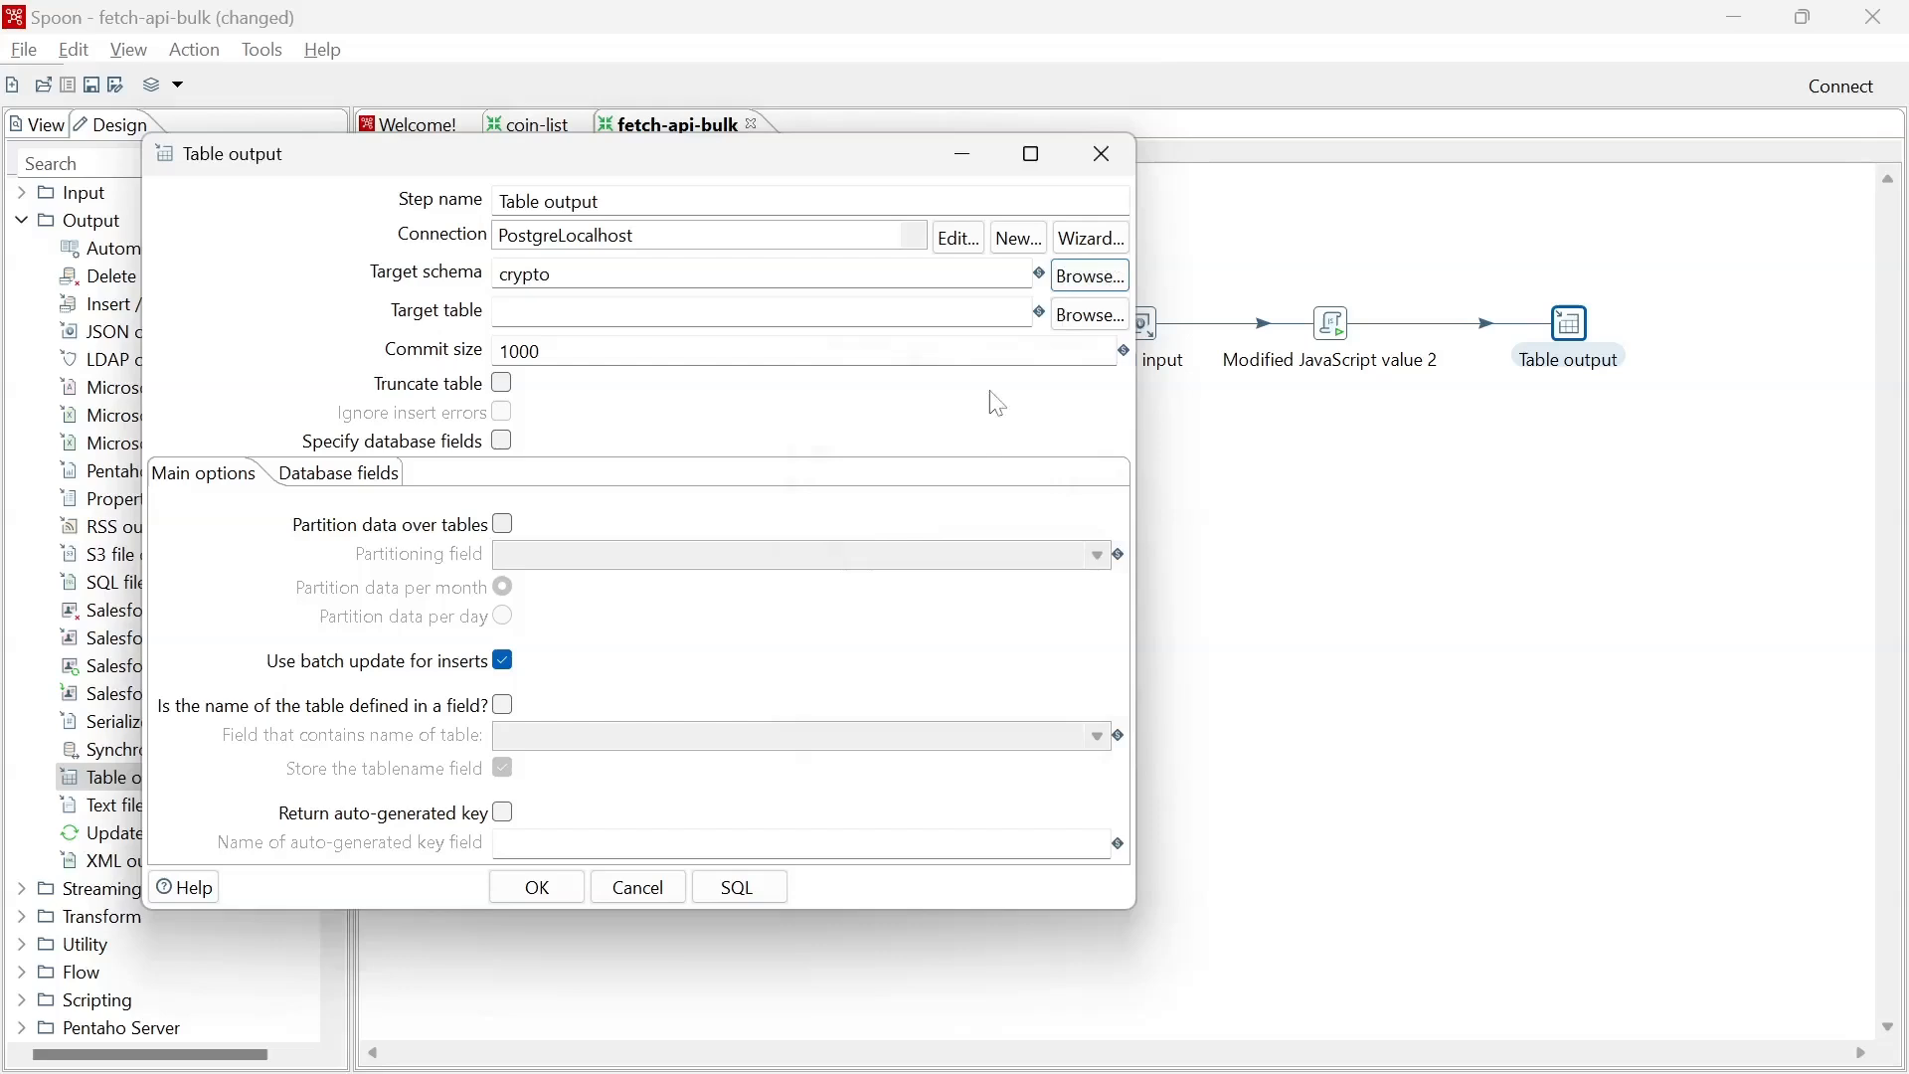
{"action": "left_click", "coordinate": [1090, 315]}
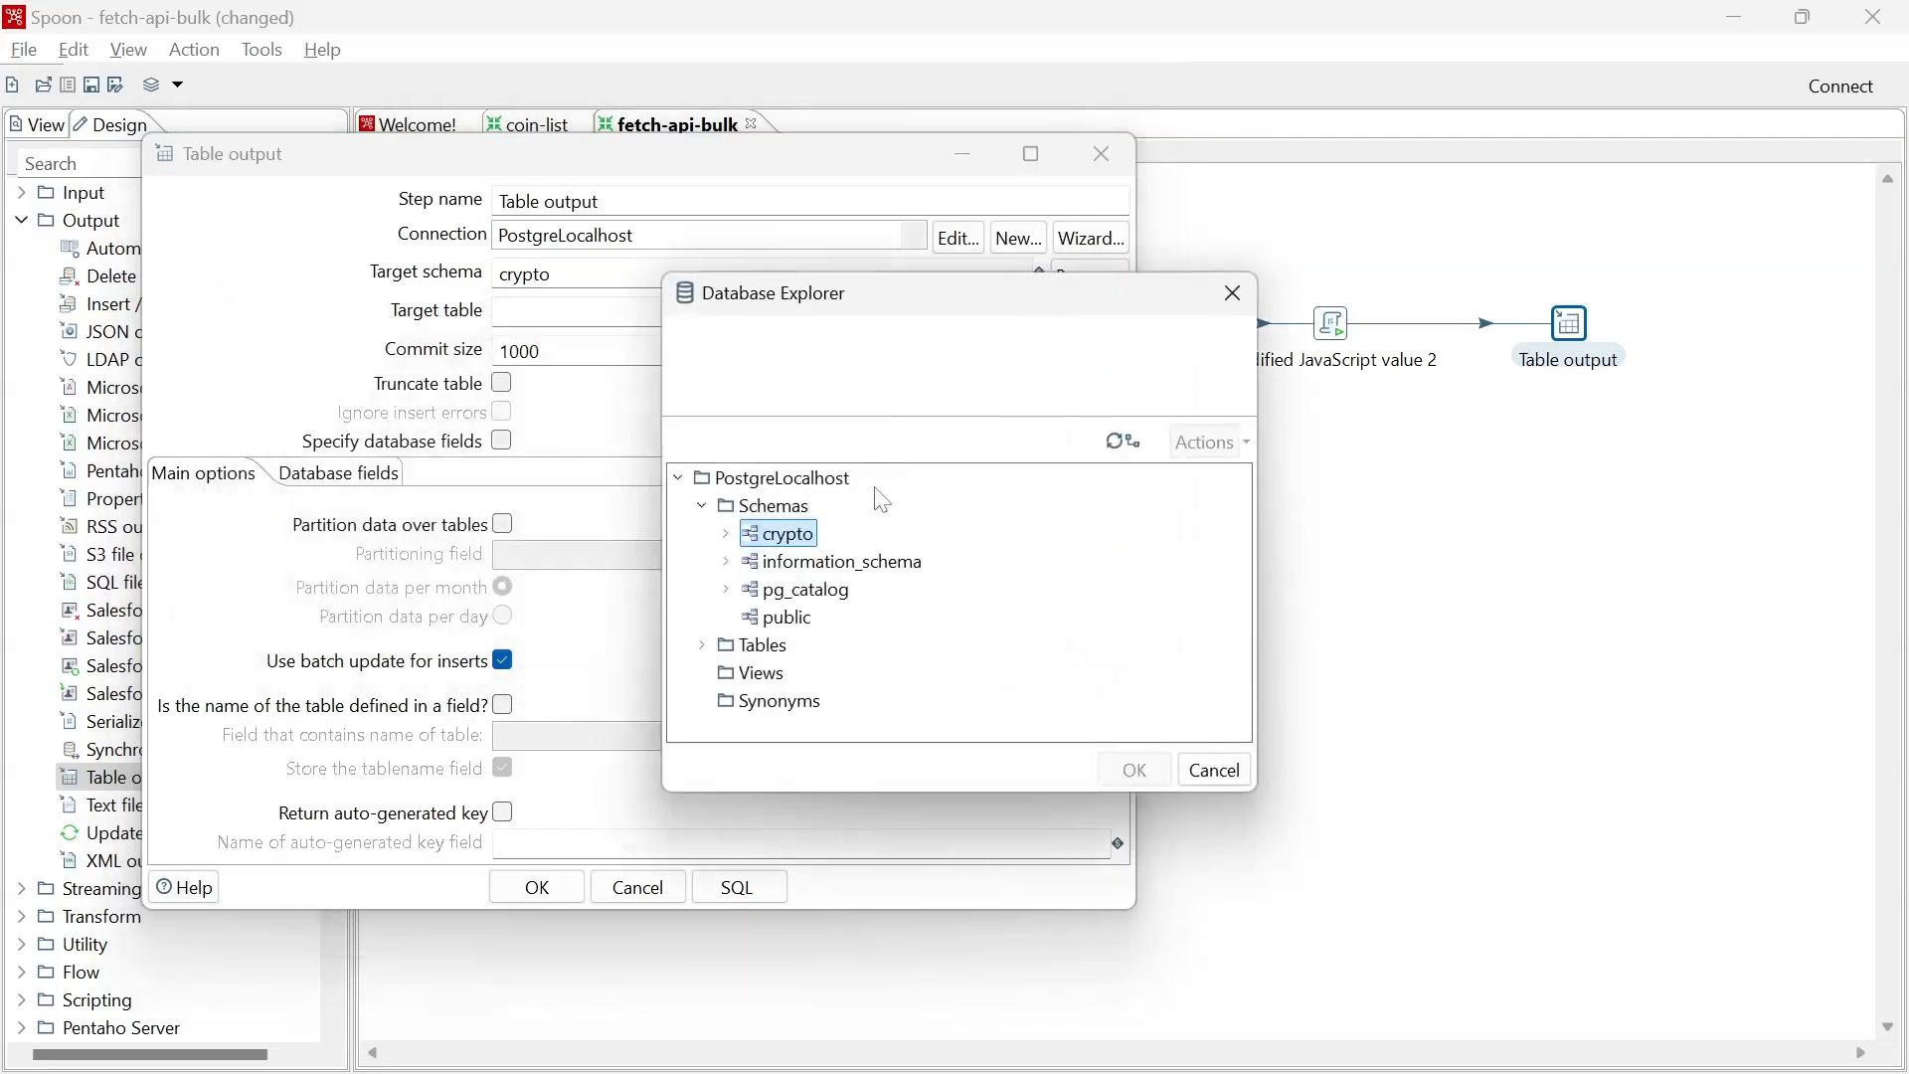
{"action": "left_click", "coordinate": [727, 535]}
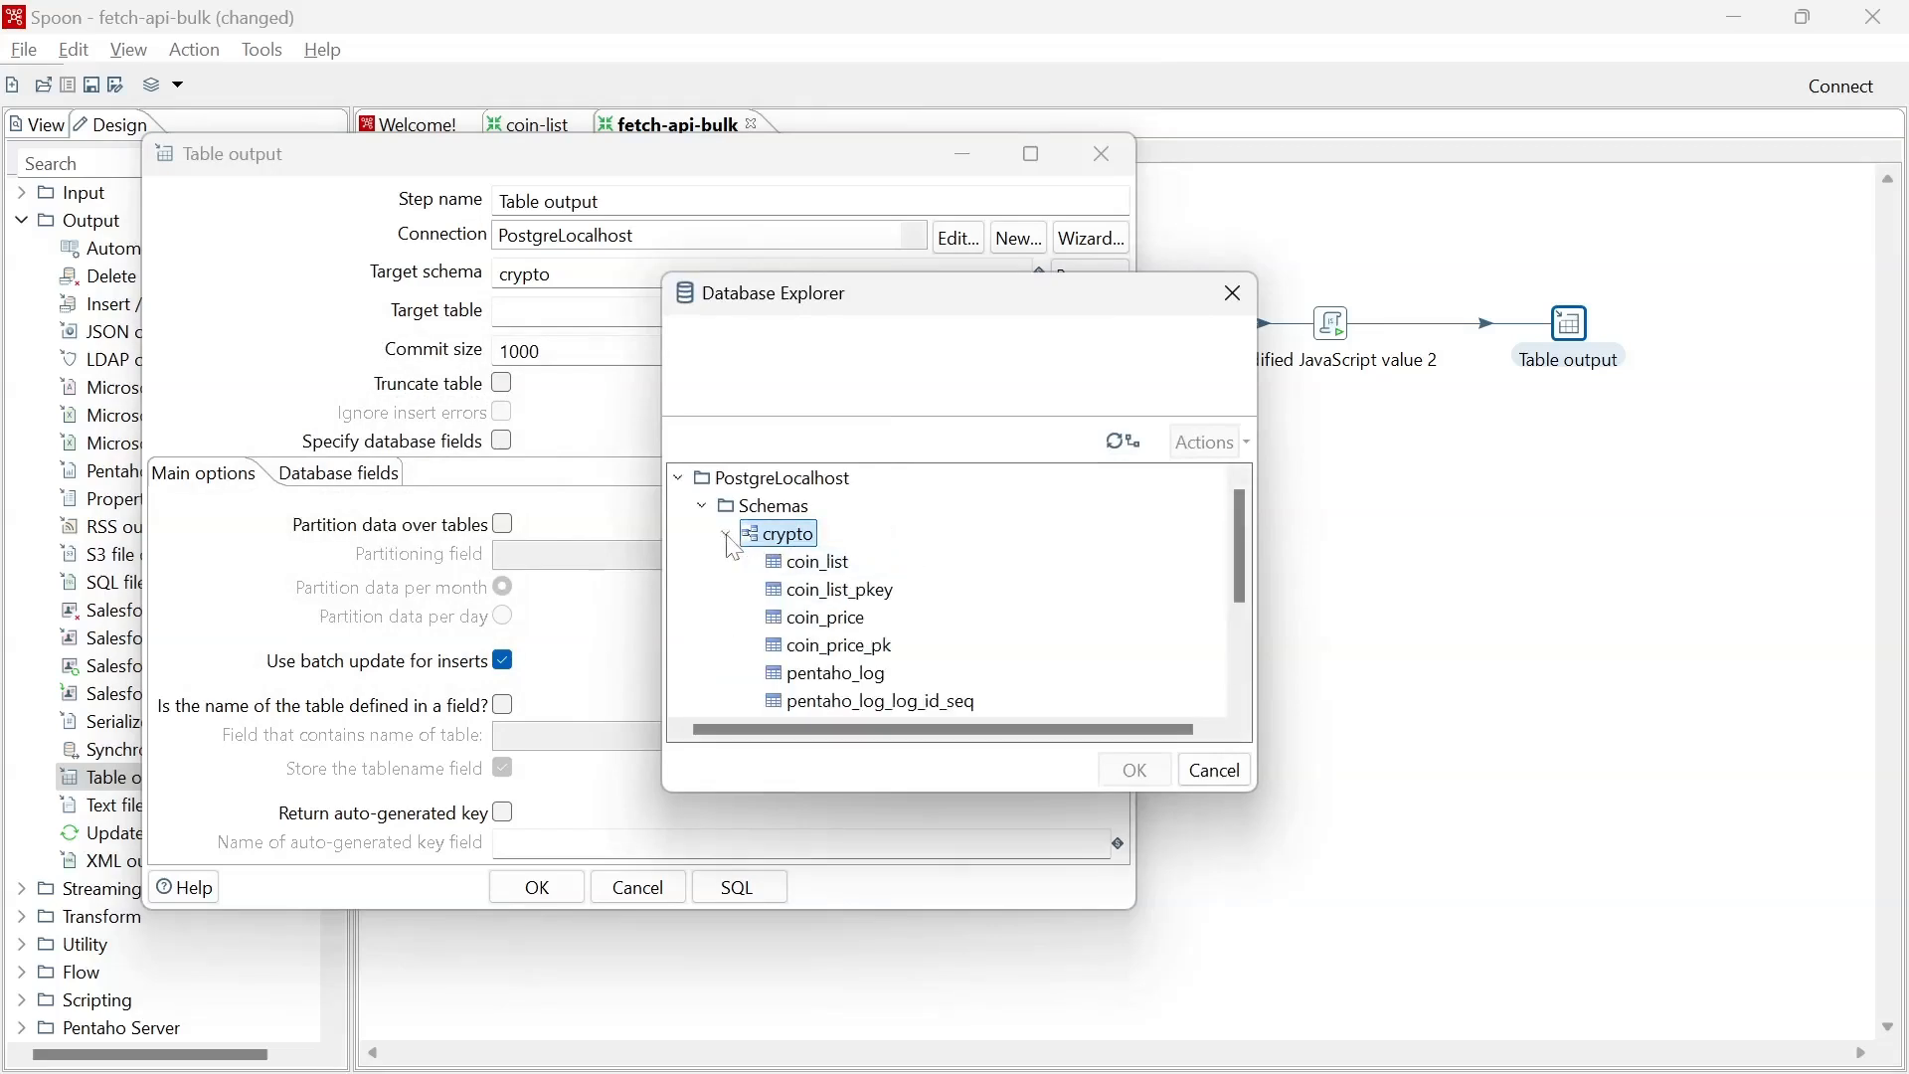
{"action": "double_click", "coordinate": [846, 621]}
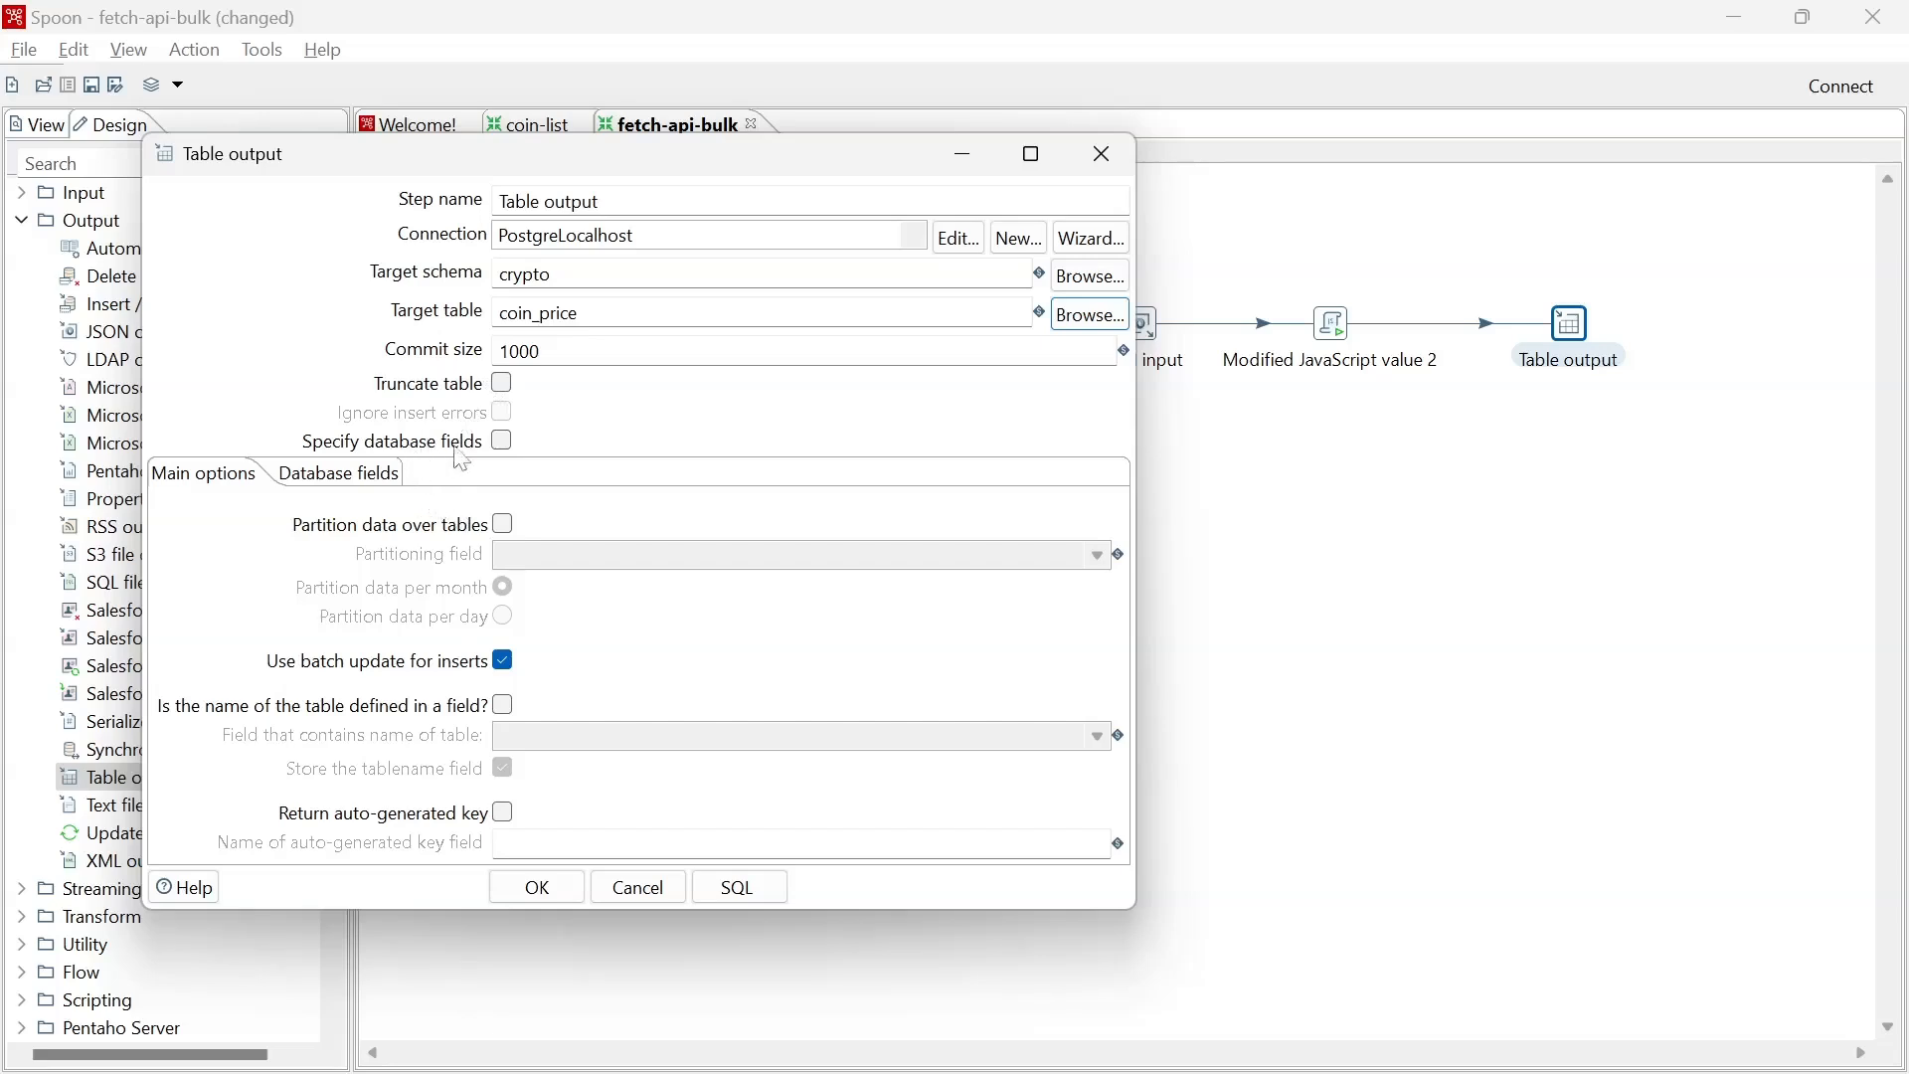
Enable specifying database fields for the Table output and load all incoming stream fields into the fields to insert.
{"action": "left_click", "coordinate": [503, 443]}
{"action": "left_click", "coordinate": [392, 479]}
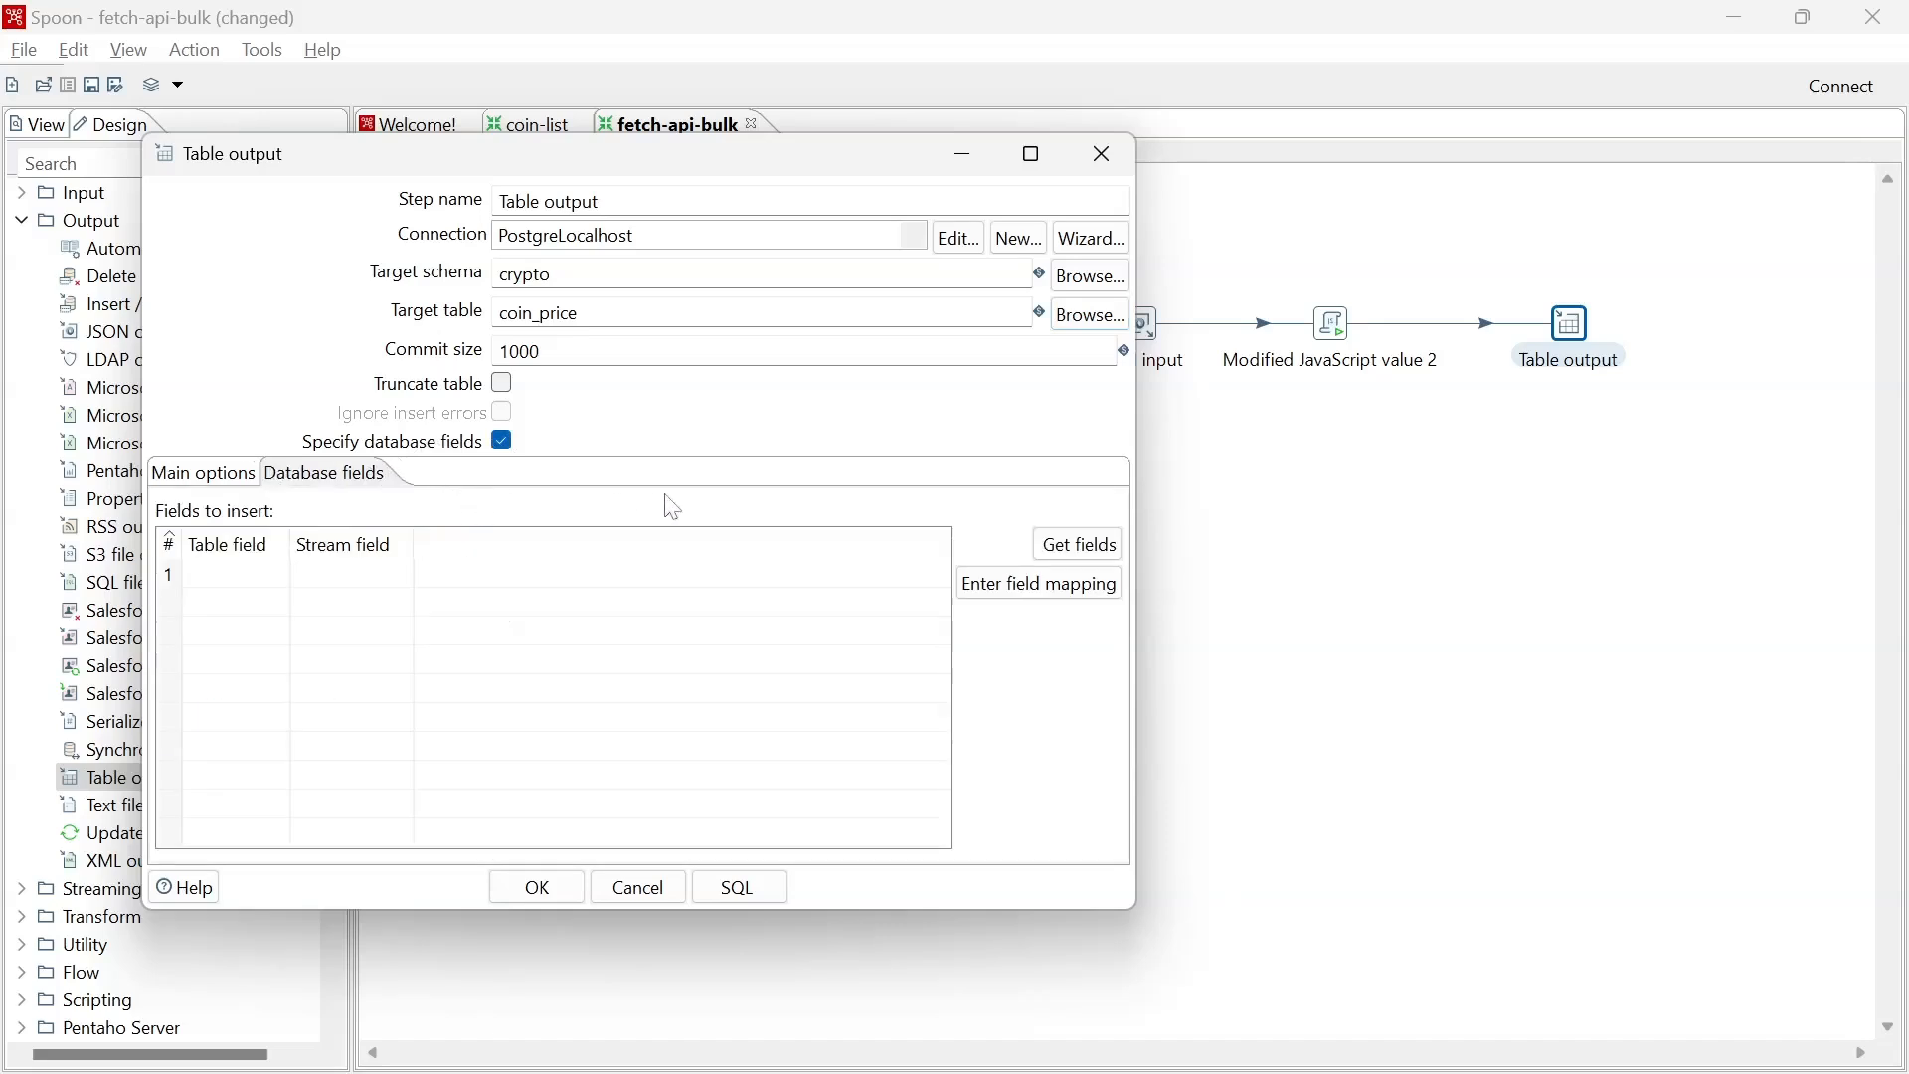
{"action": "left_click", "coordinate": [1073, 549]}
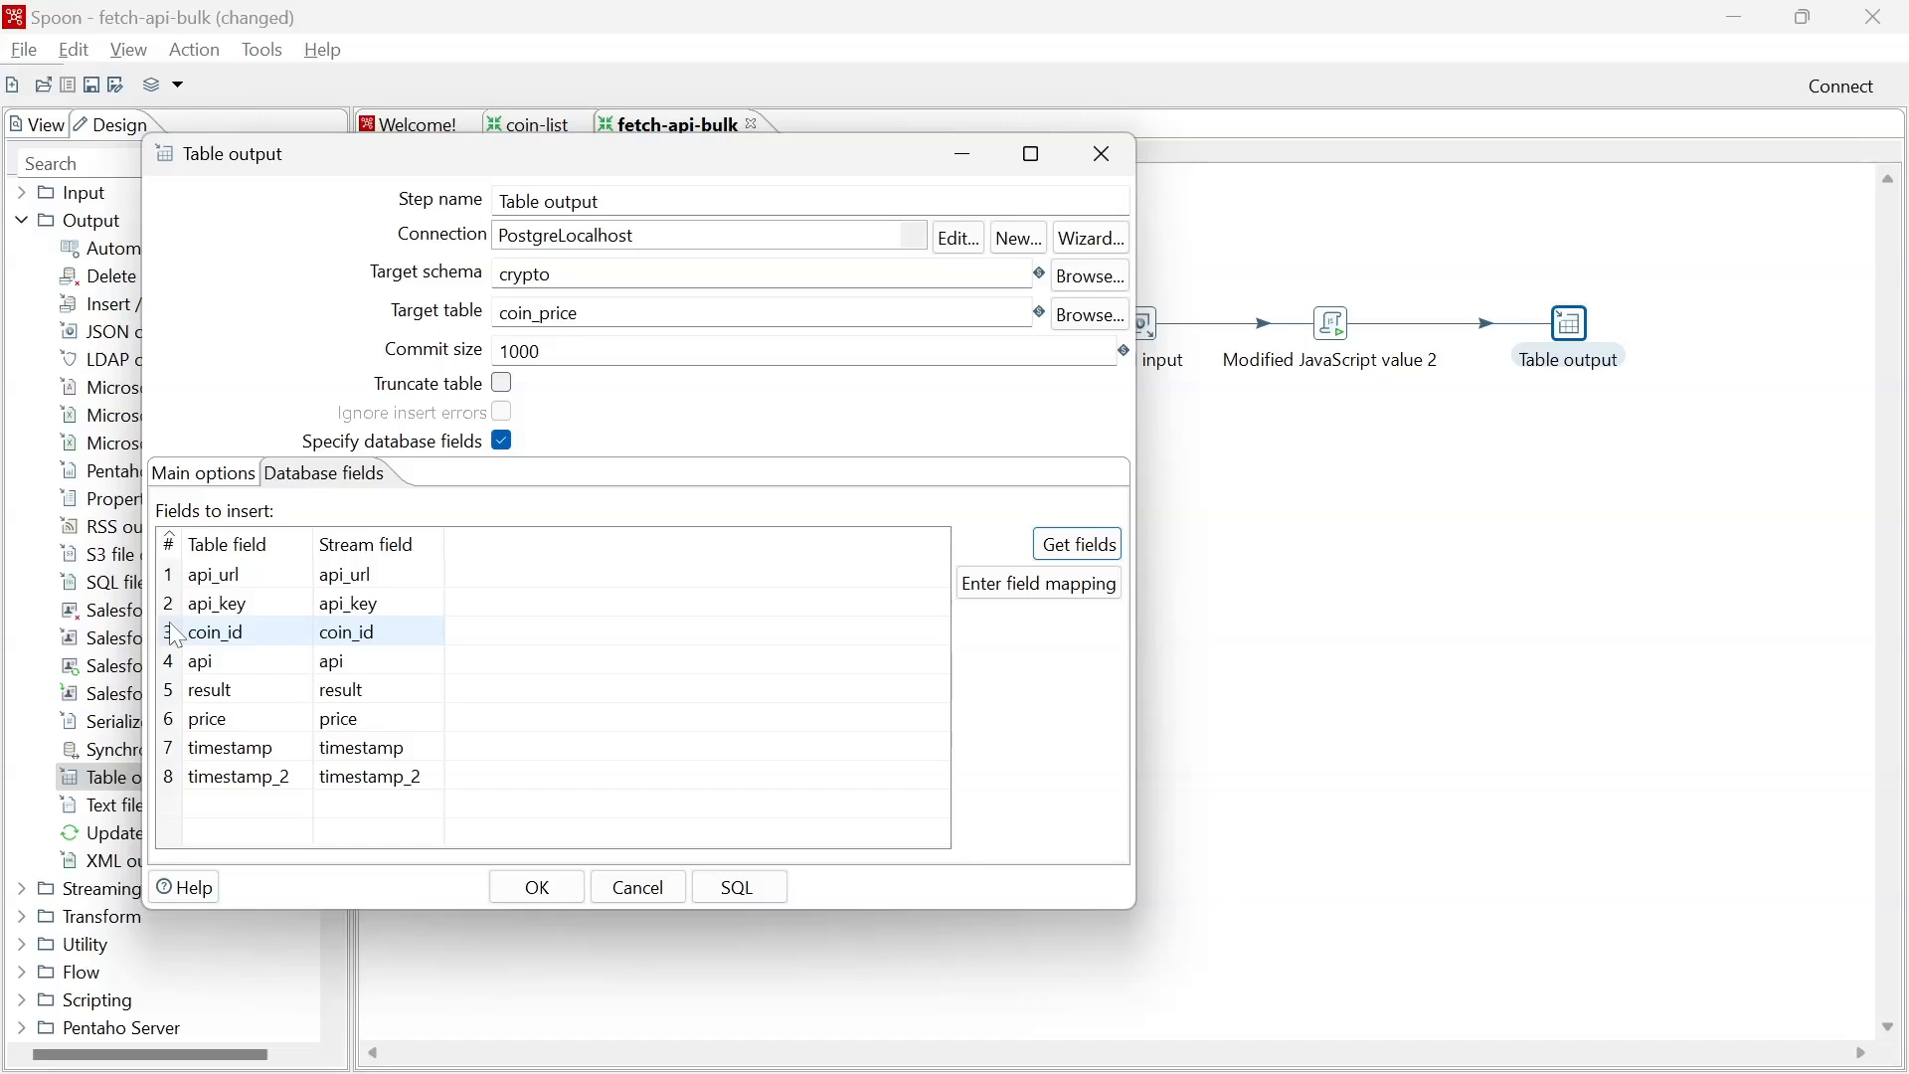
Remove the api_url, api_key, api and result rows from the fields to insert.
{"action": "left_click", "coordinate": [183, 586]}
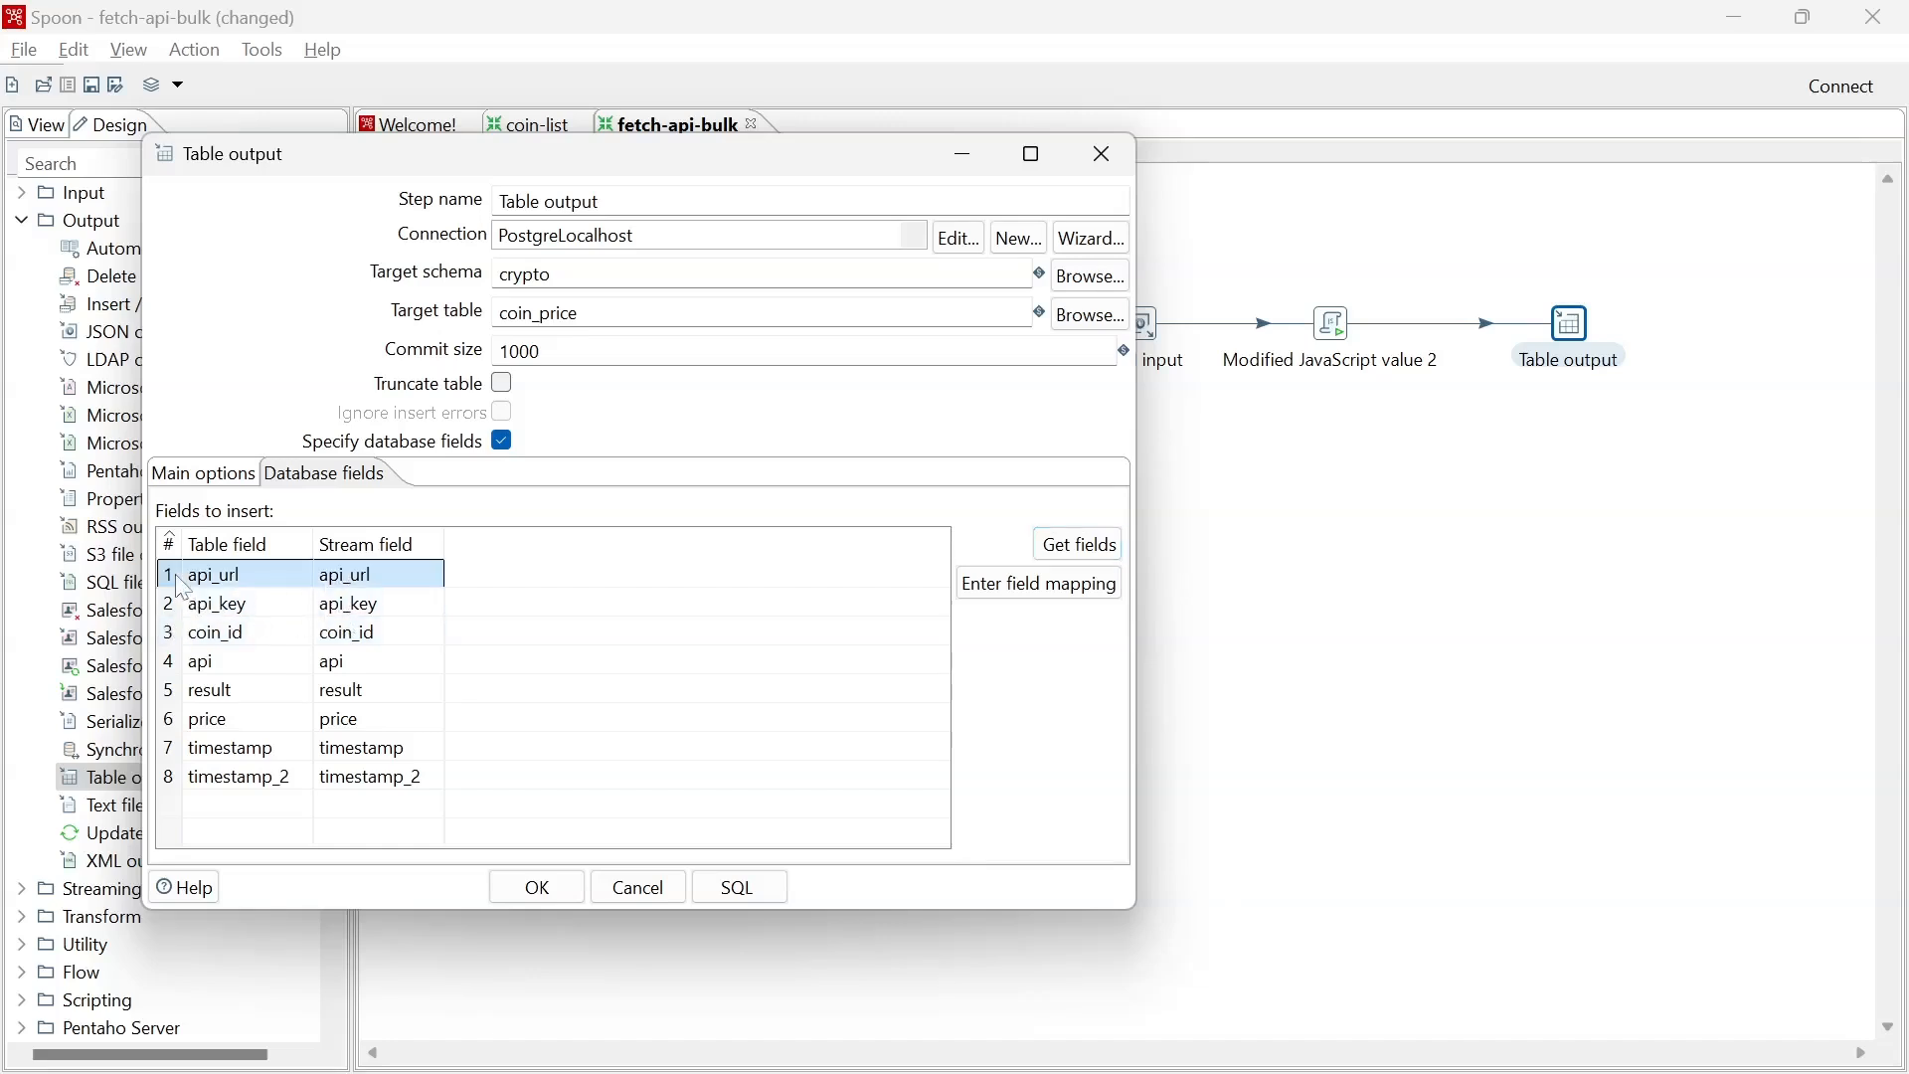
{"action": "key", "text": "Delete"}
{"action": "key", "text": "Delete"}
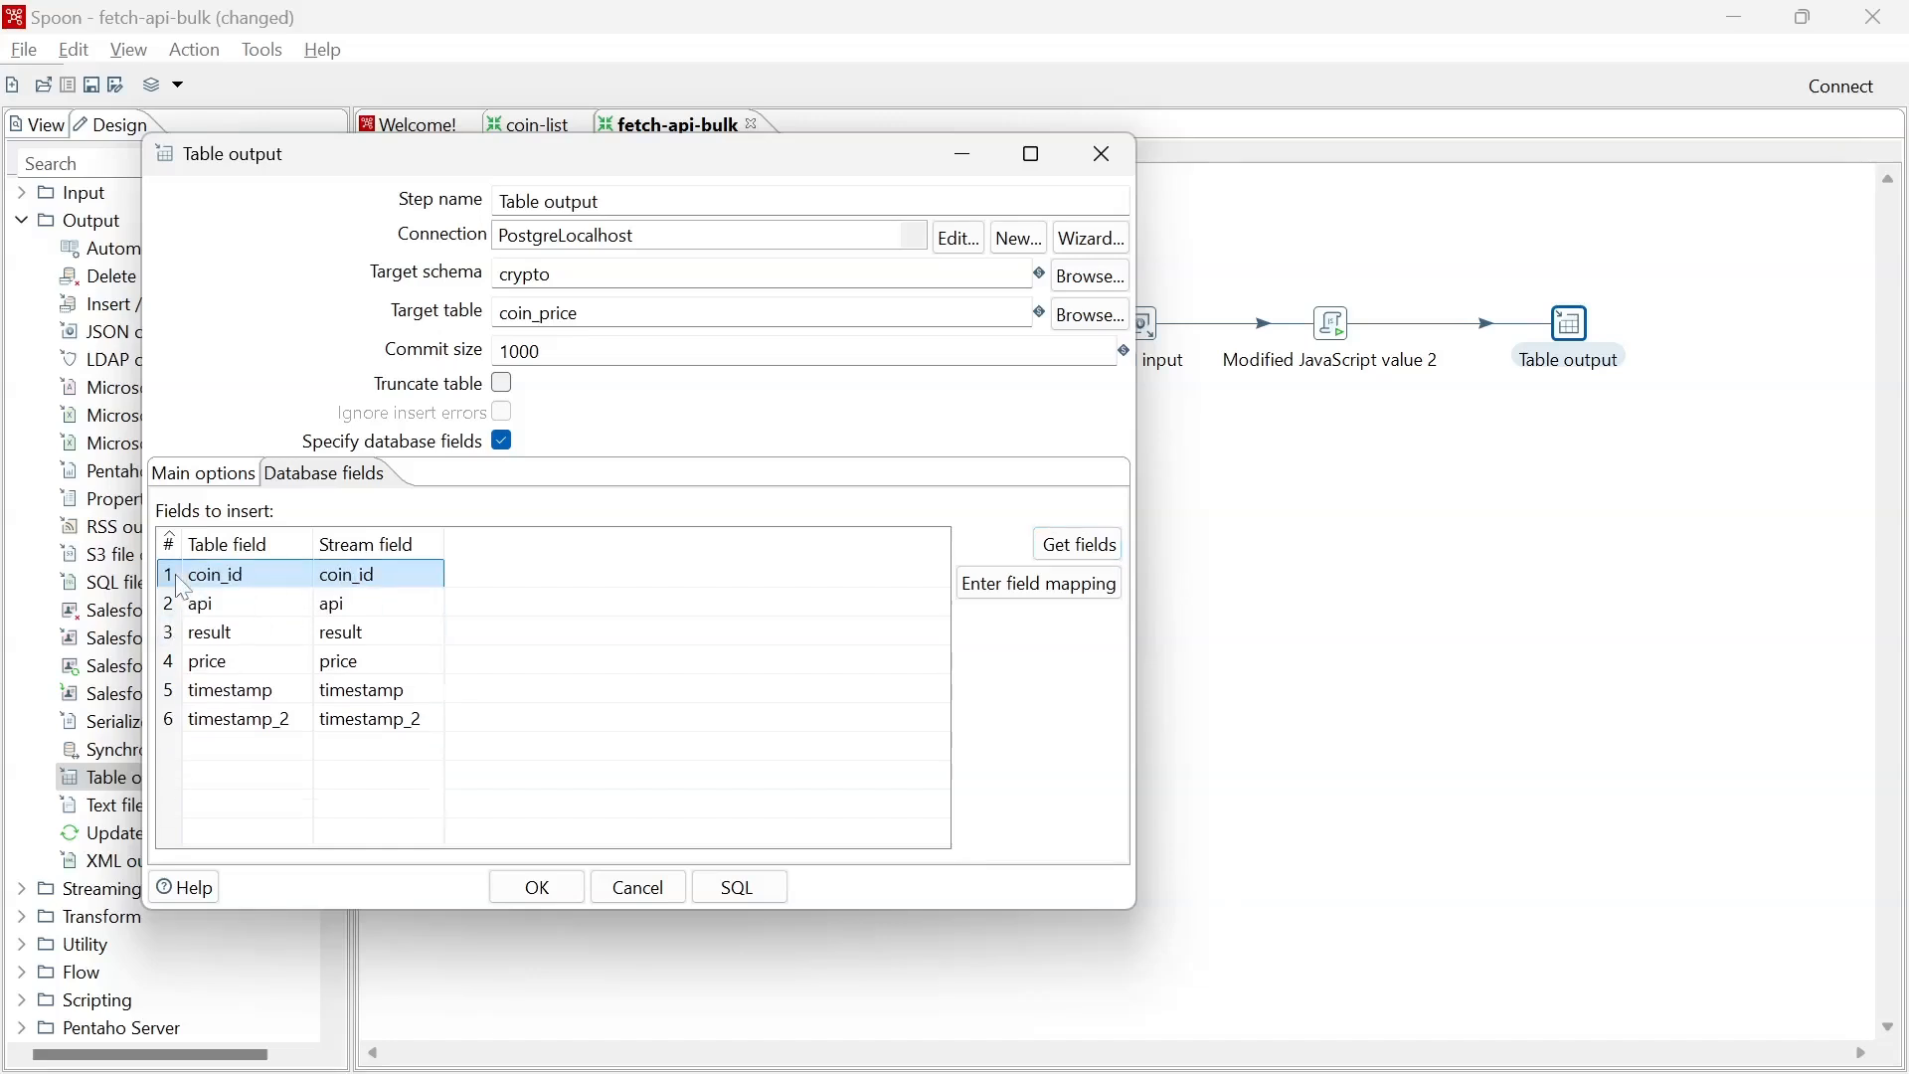
{"action": "left_click", "coordinate": [174, 614]}
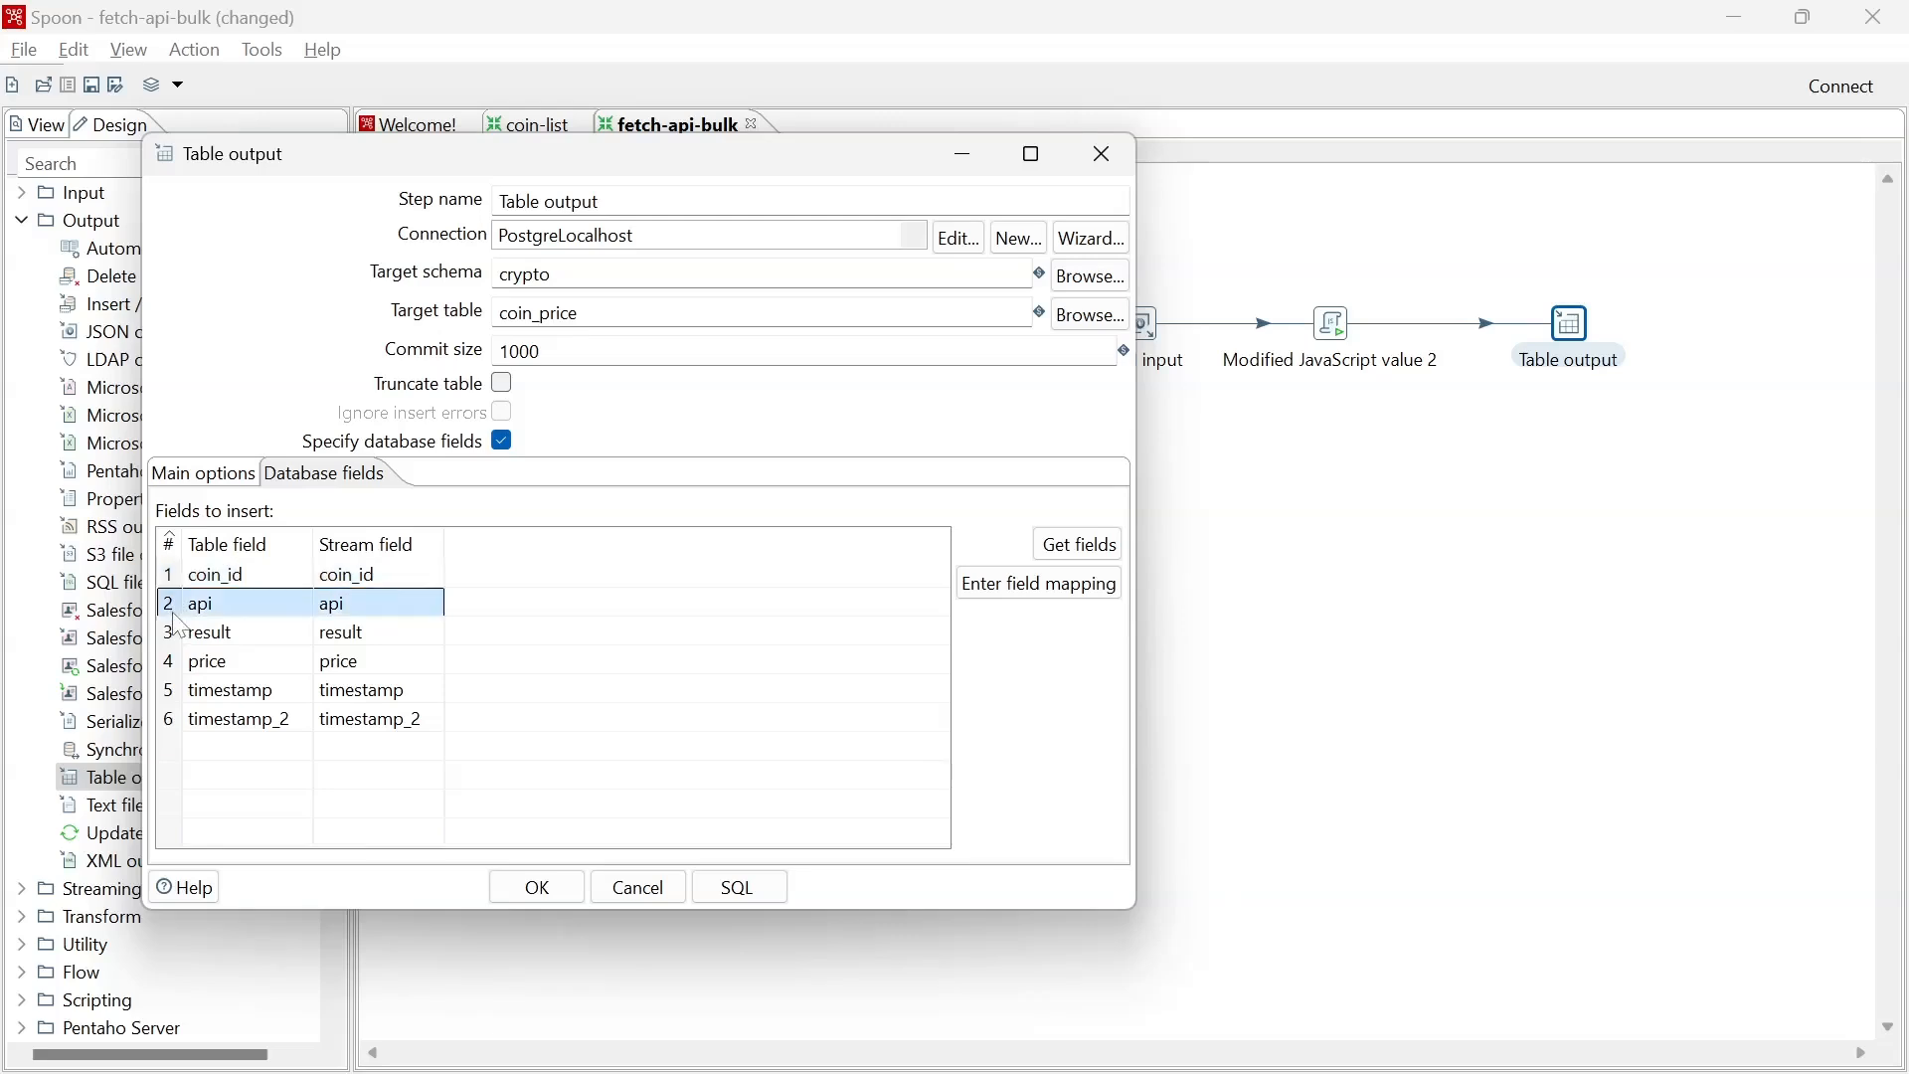
{"action": "key", "text": "Delete"}
{"action": "key", "text": "Delete"}
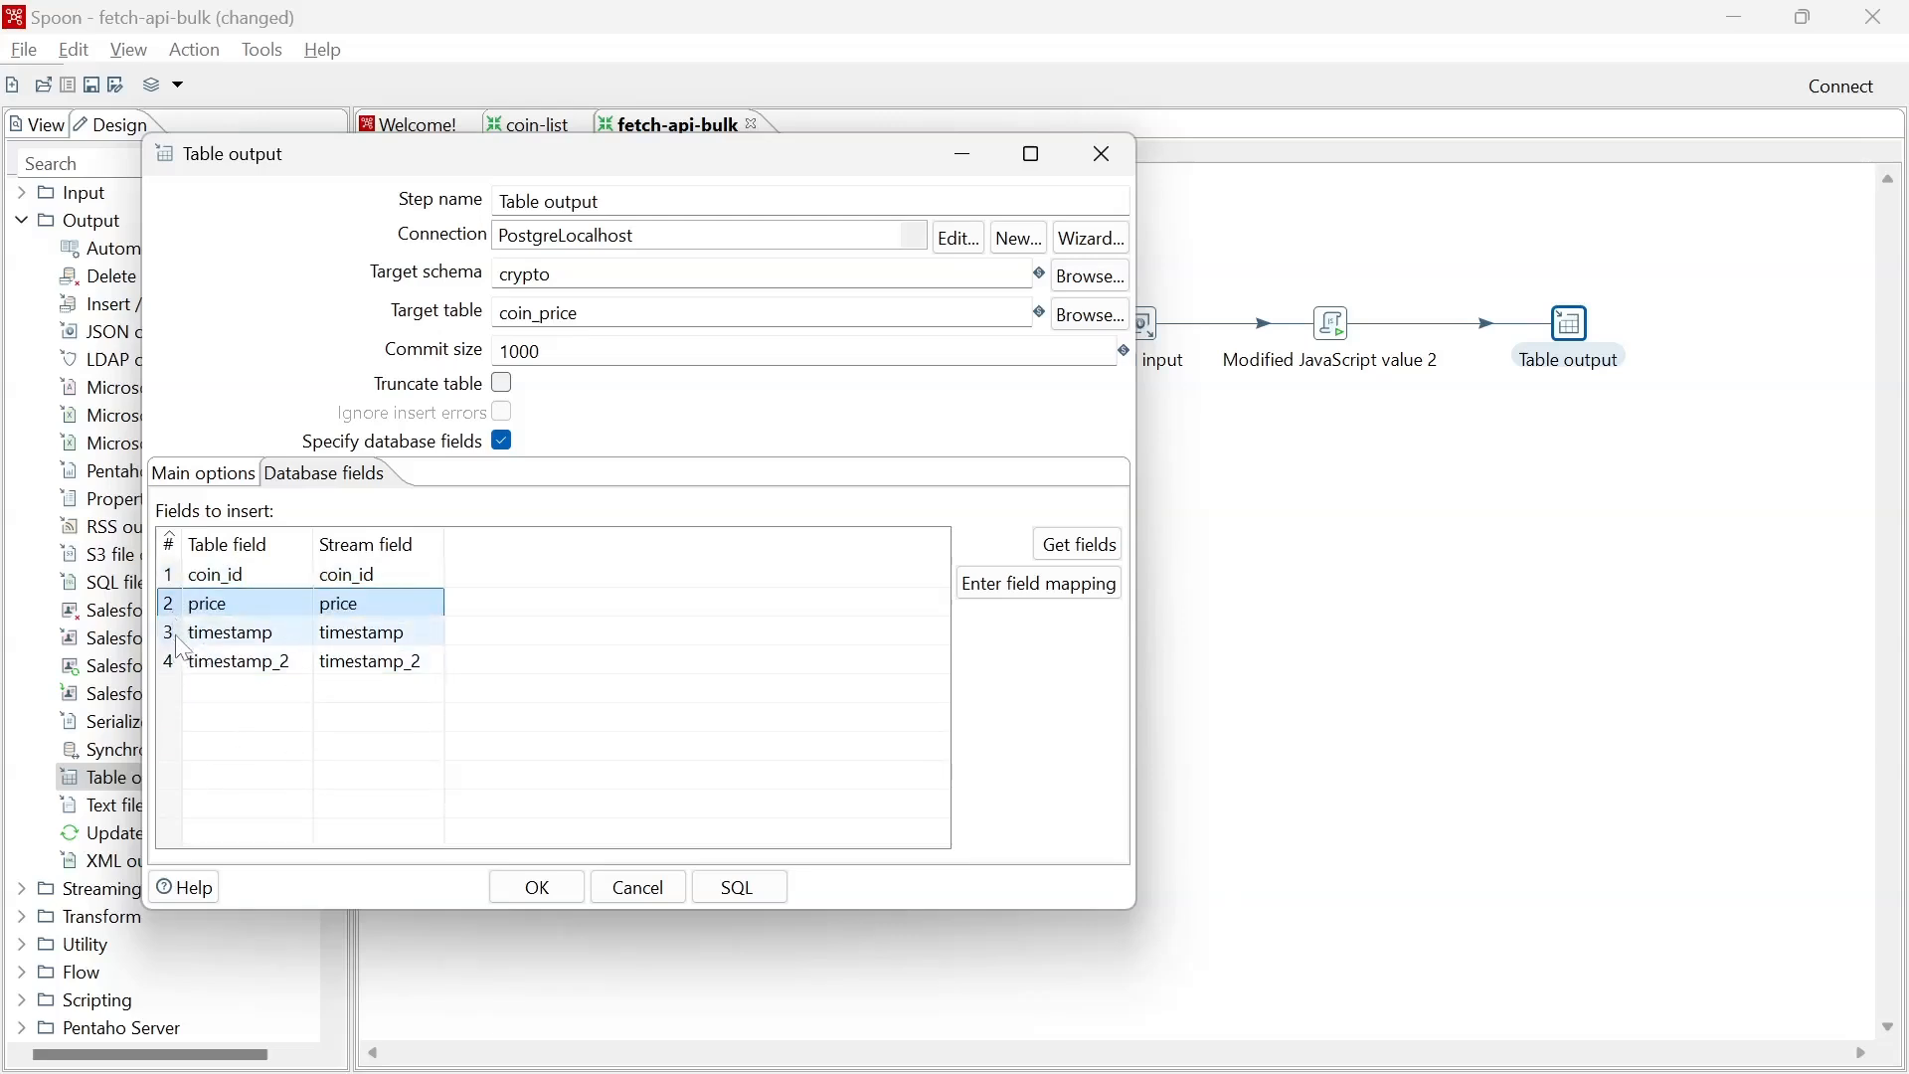
Change the timestamp row's mapping to table field as_of_dt and stream field timestamp_2.
{"action": "left_click", "coordinate": [174, 636]}
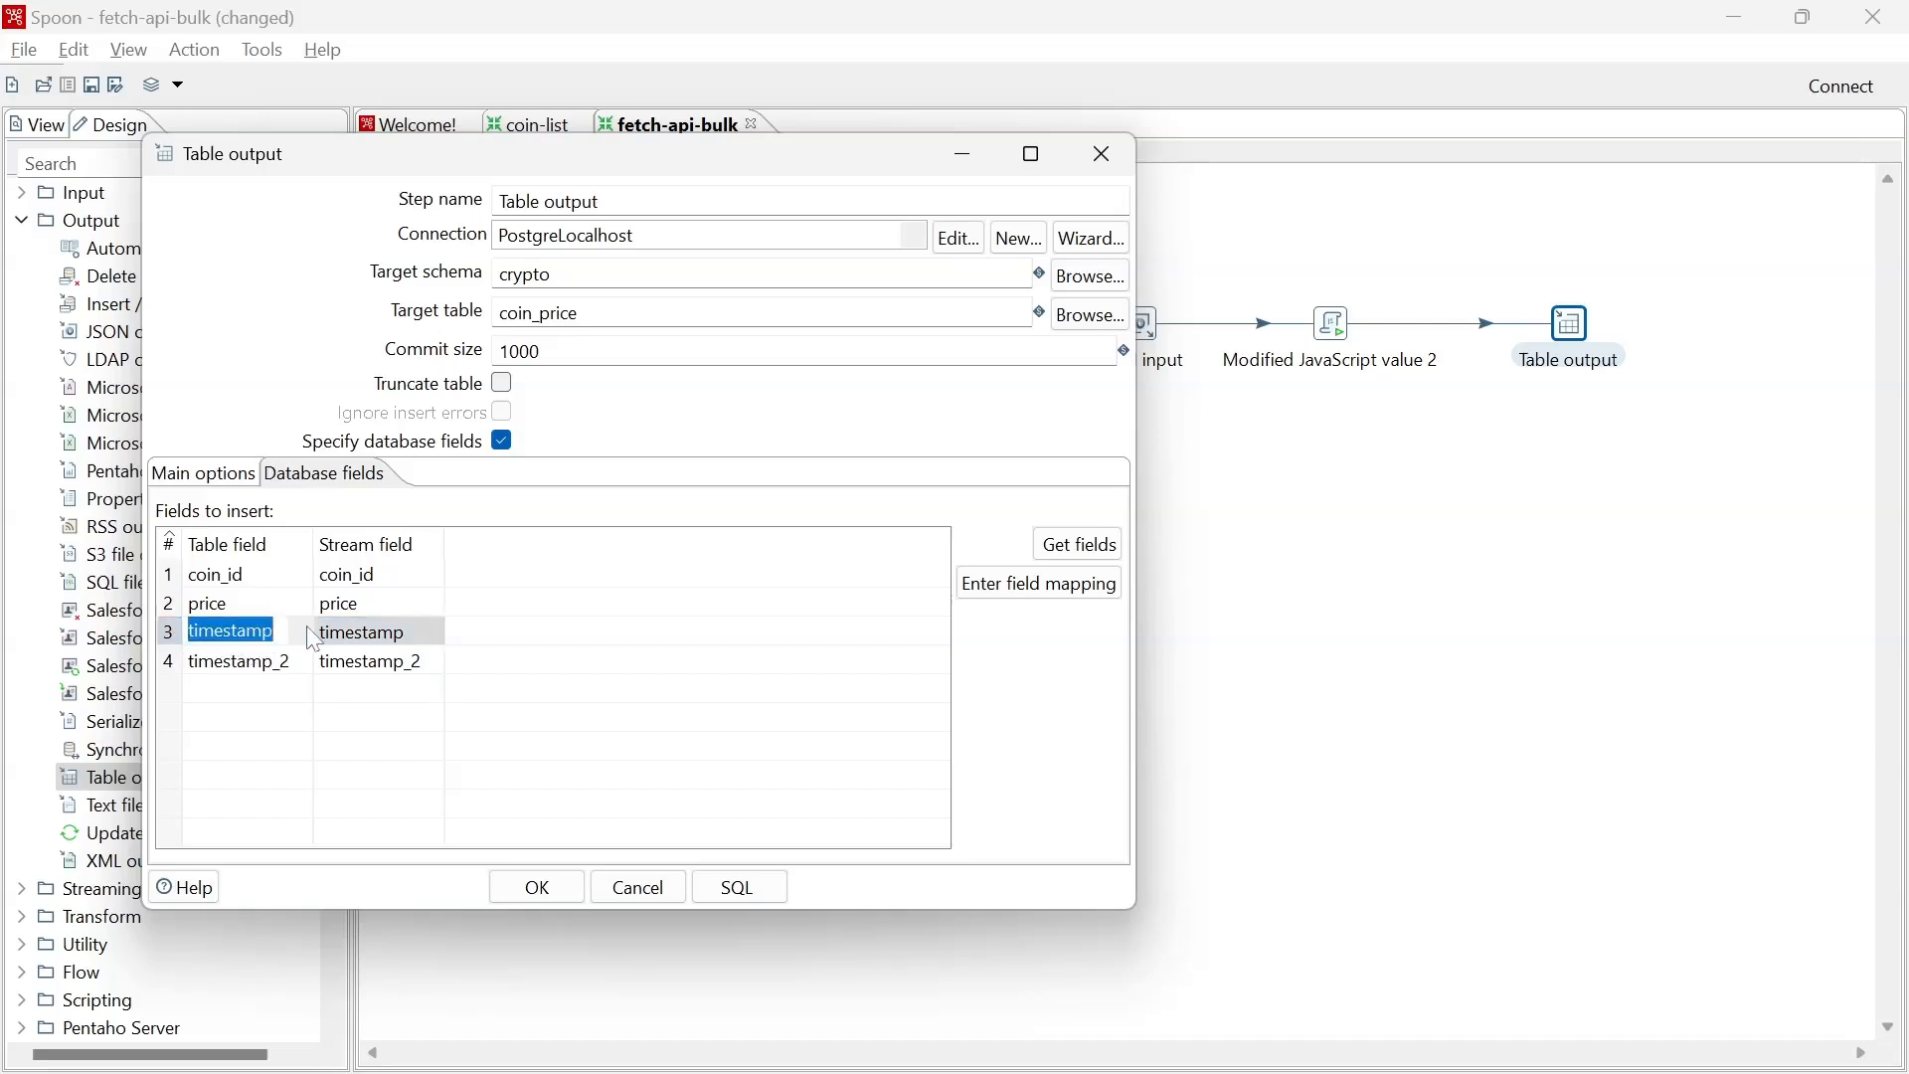
{"action": "left_click", "coordinate": [253, 660]}
{"action": "left_click", "coordinate": [264, 664]}
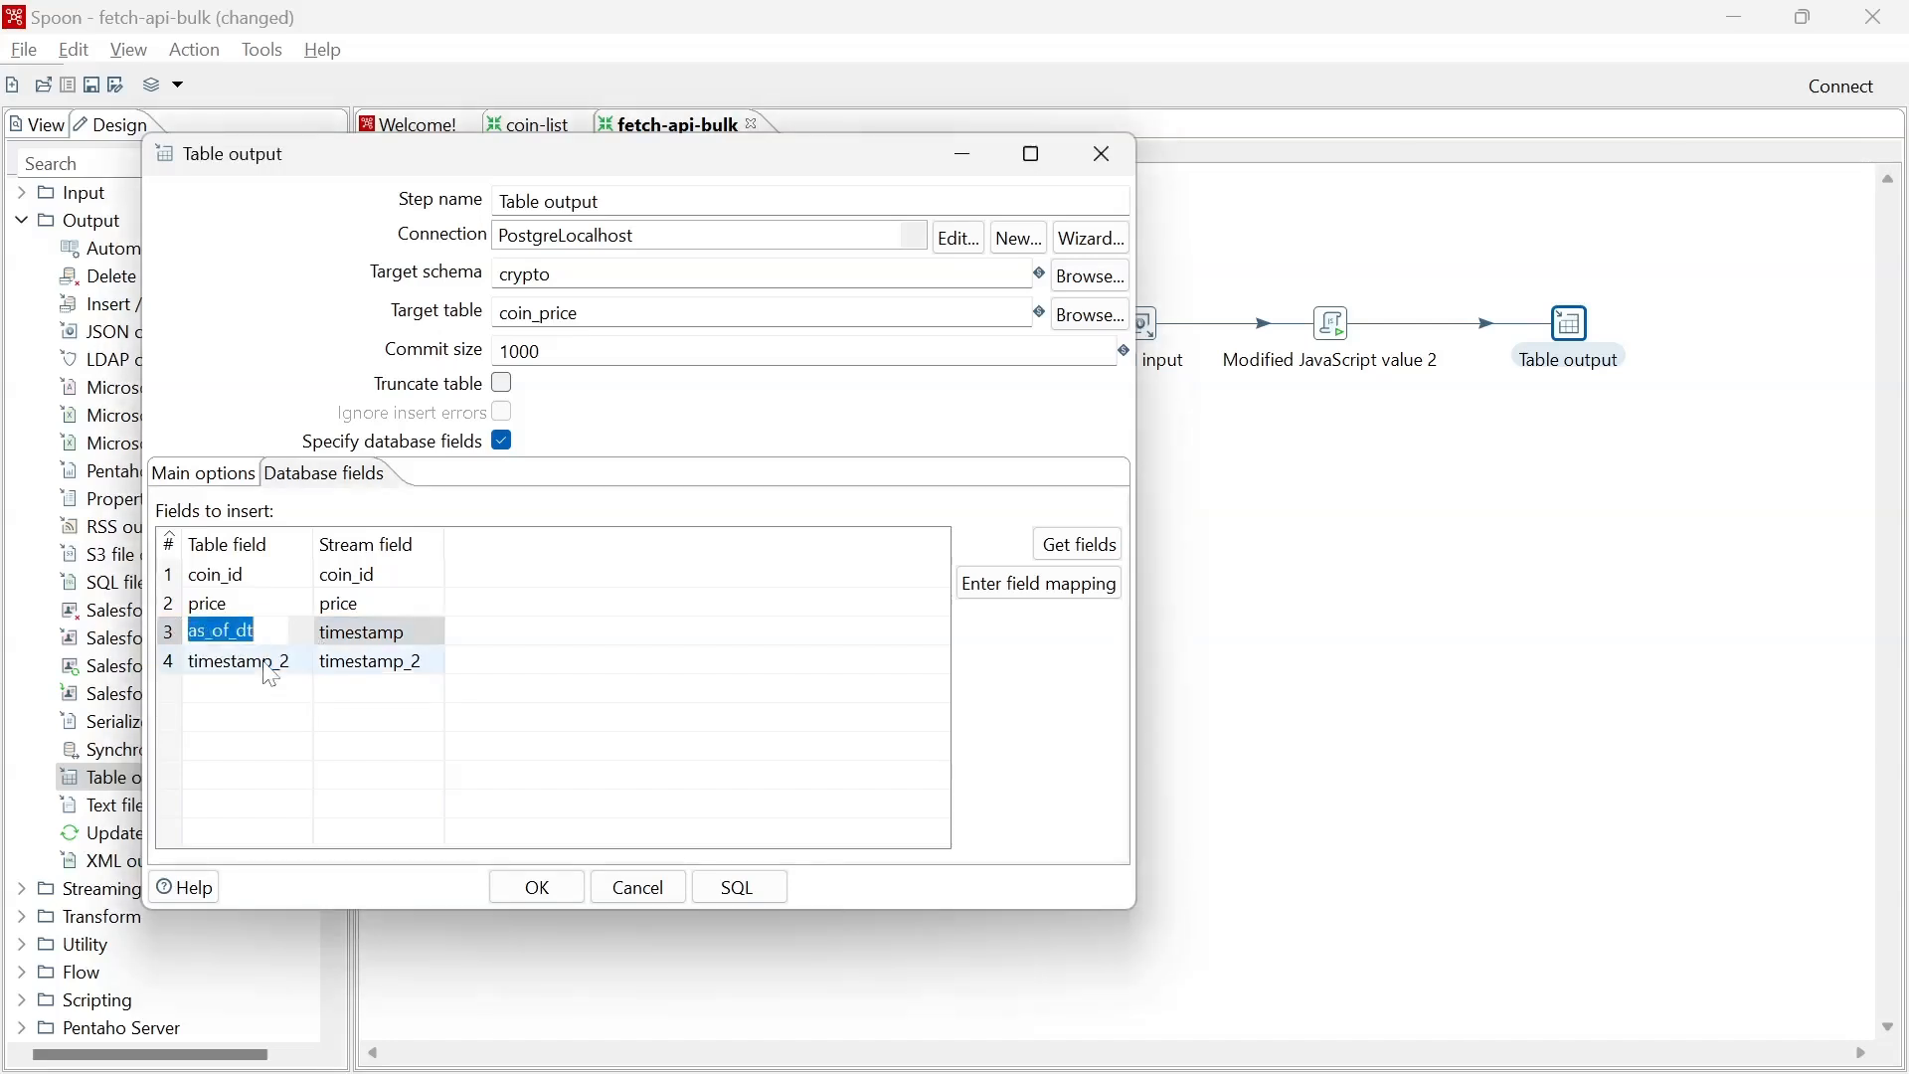
{"action": "left_click", "coordinate": [433, 642]}
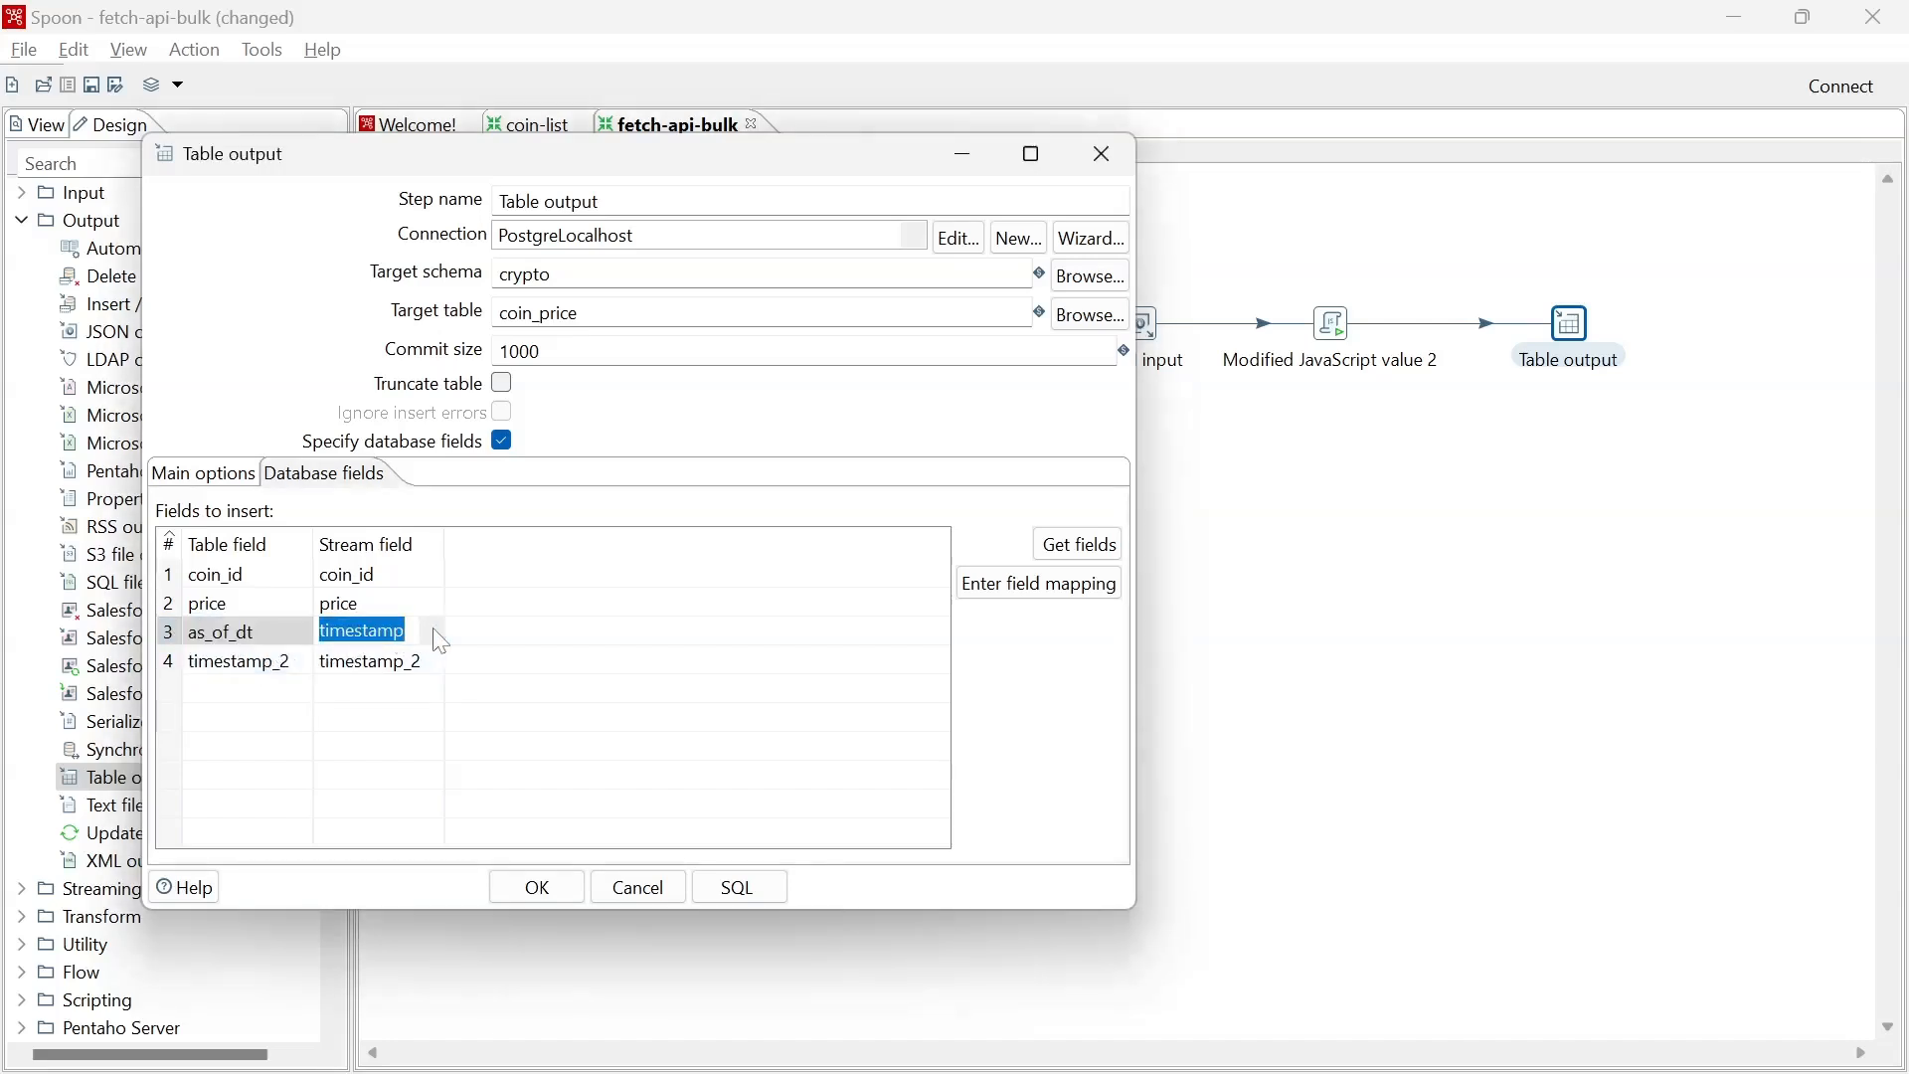
{"action": "left_click", "coordinate": [441, 642]}
{"action": "left_click", "coordinate": [383, 833]}
Delete the redundant timestamp_2 row from the fields to insert, accept the Table output settings and save the transformation.
{"action": "left_click", "coordinate": [159, 668]}
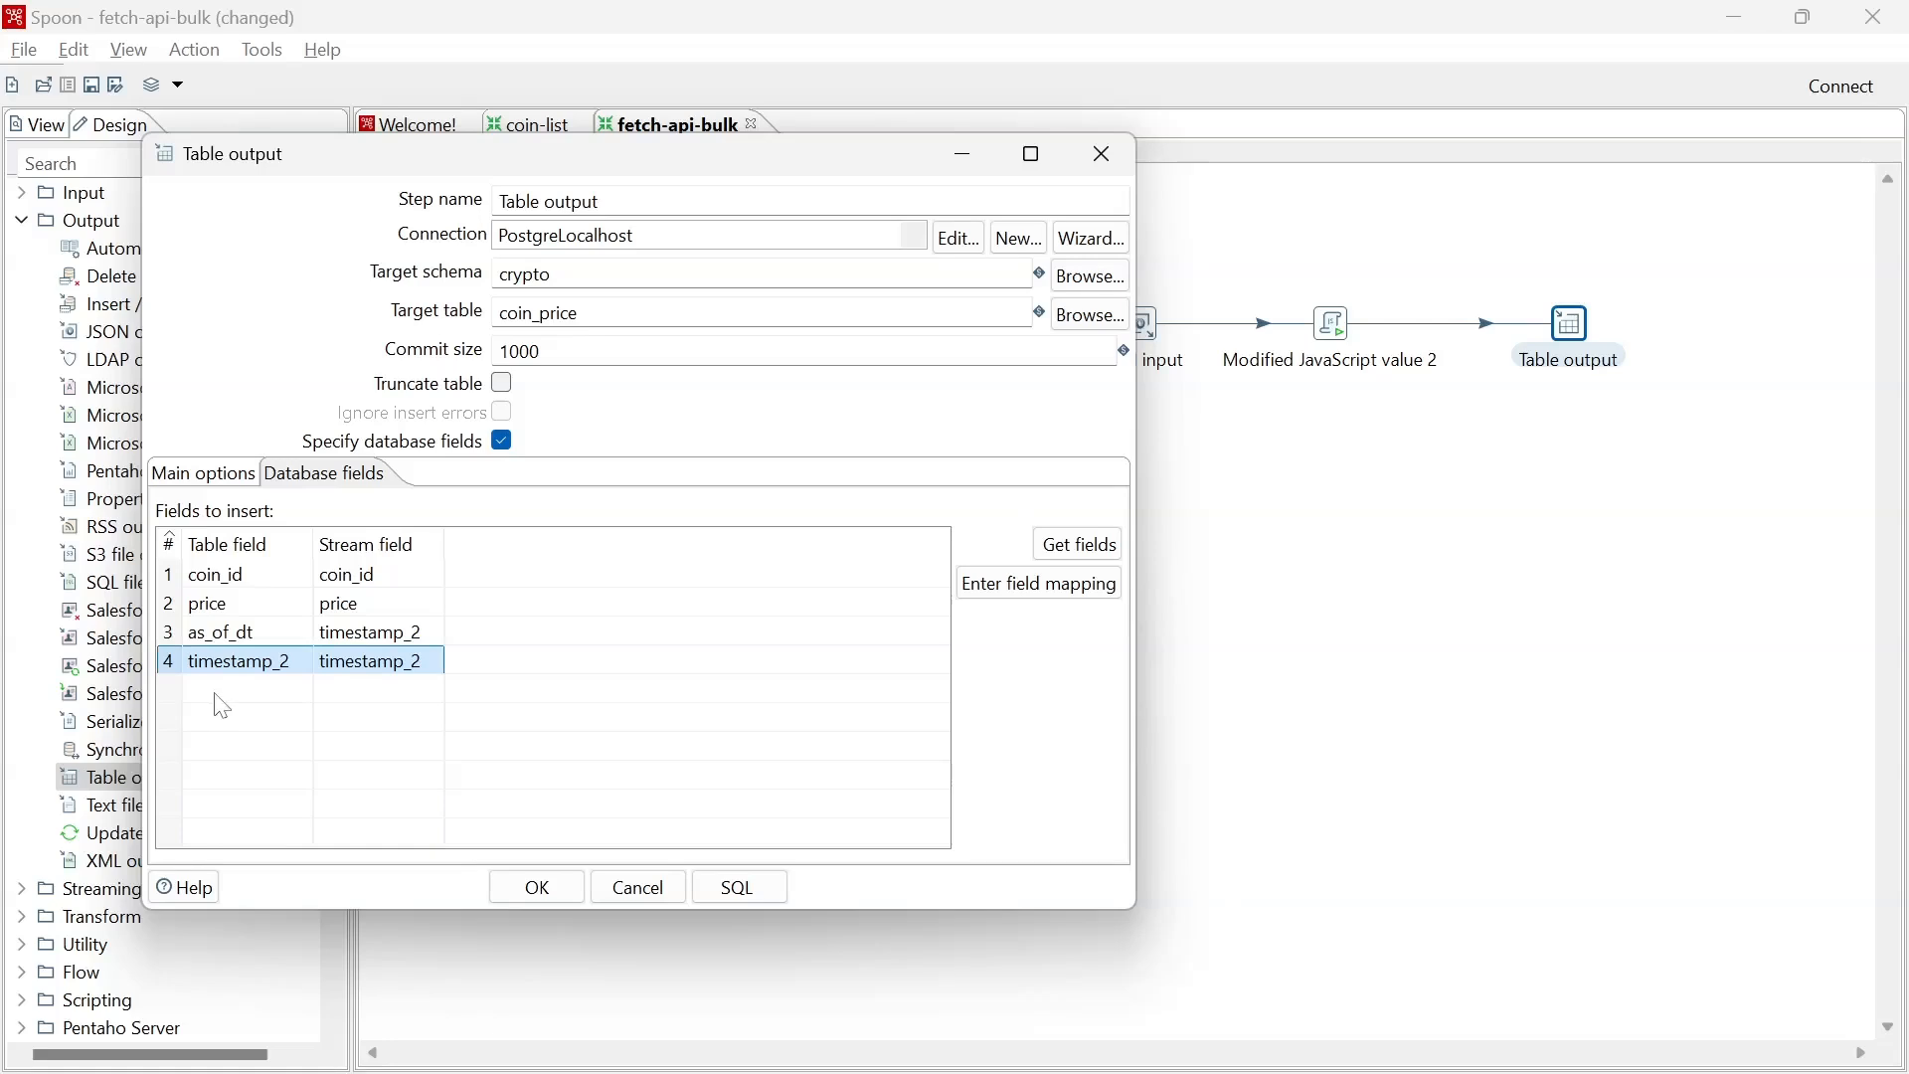
{"action": "key", "text": "Delete"}
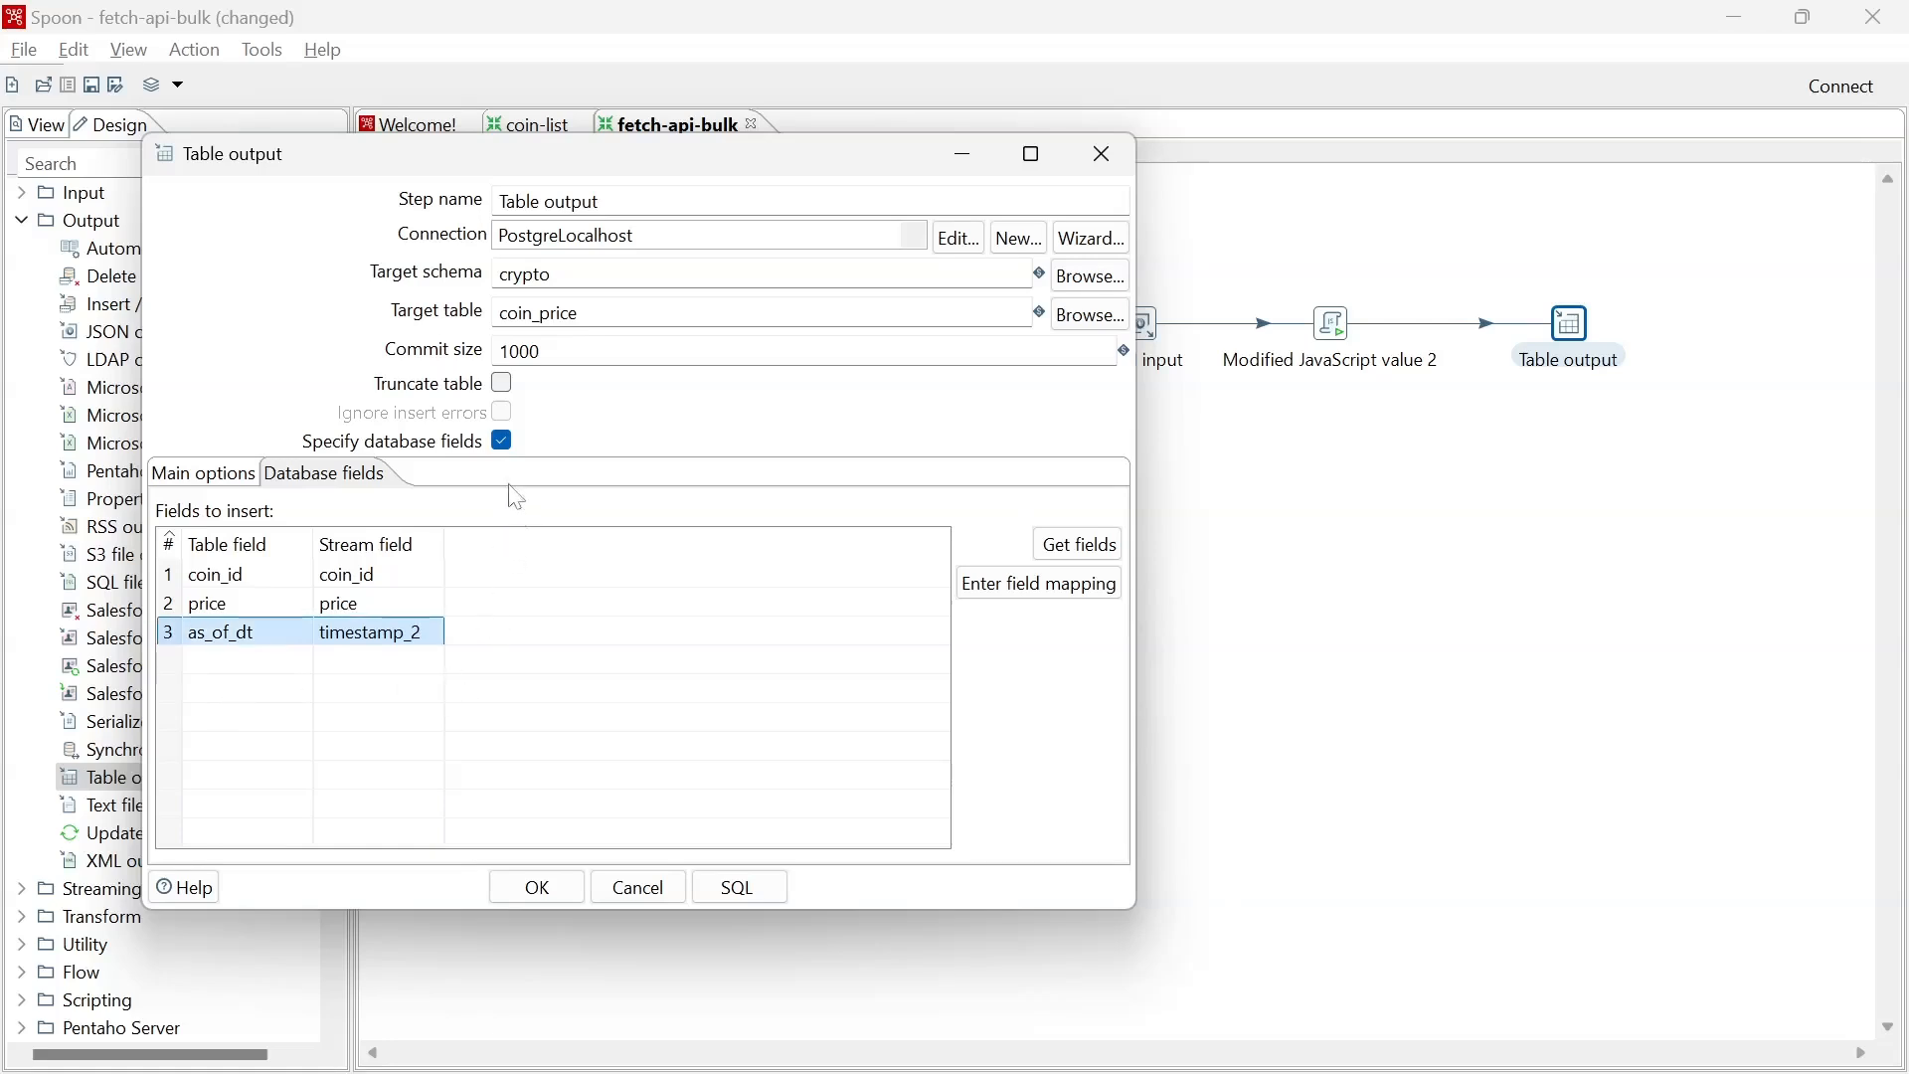
{"action": "left_click", "coordinate": [537, 887]}
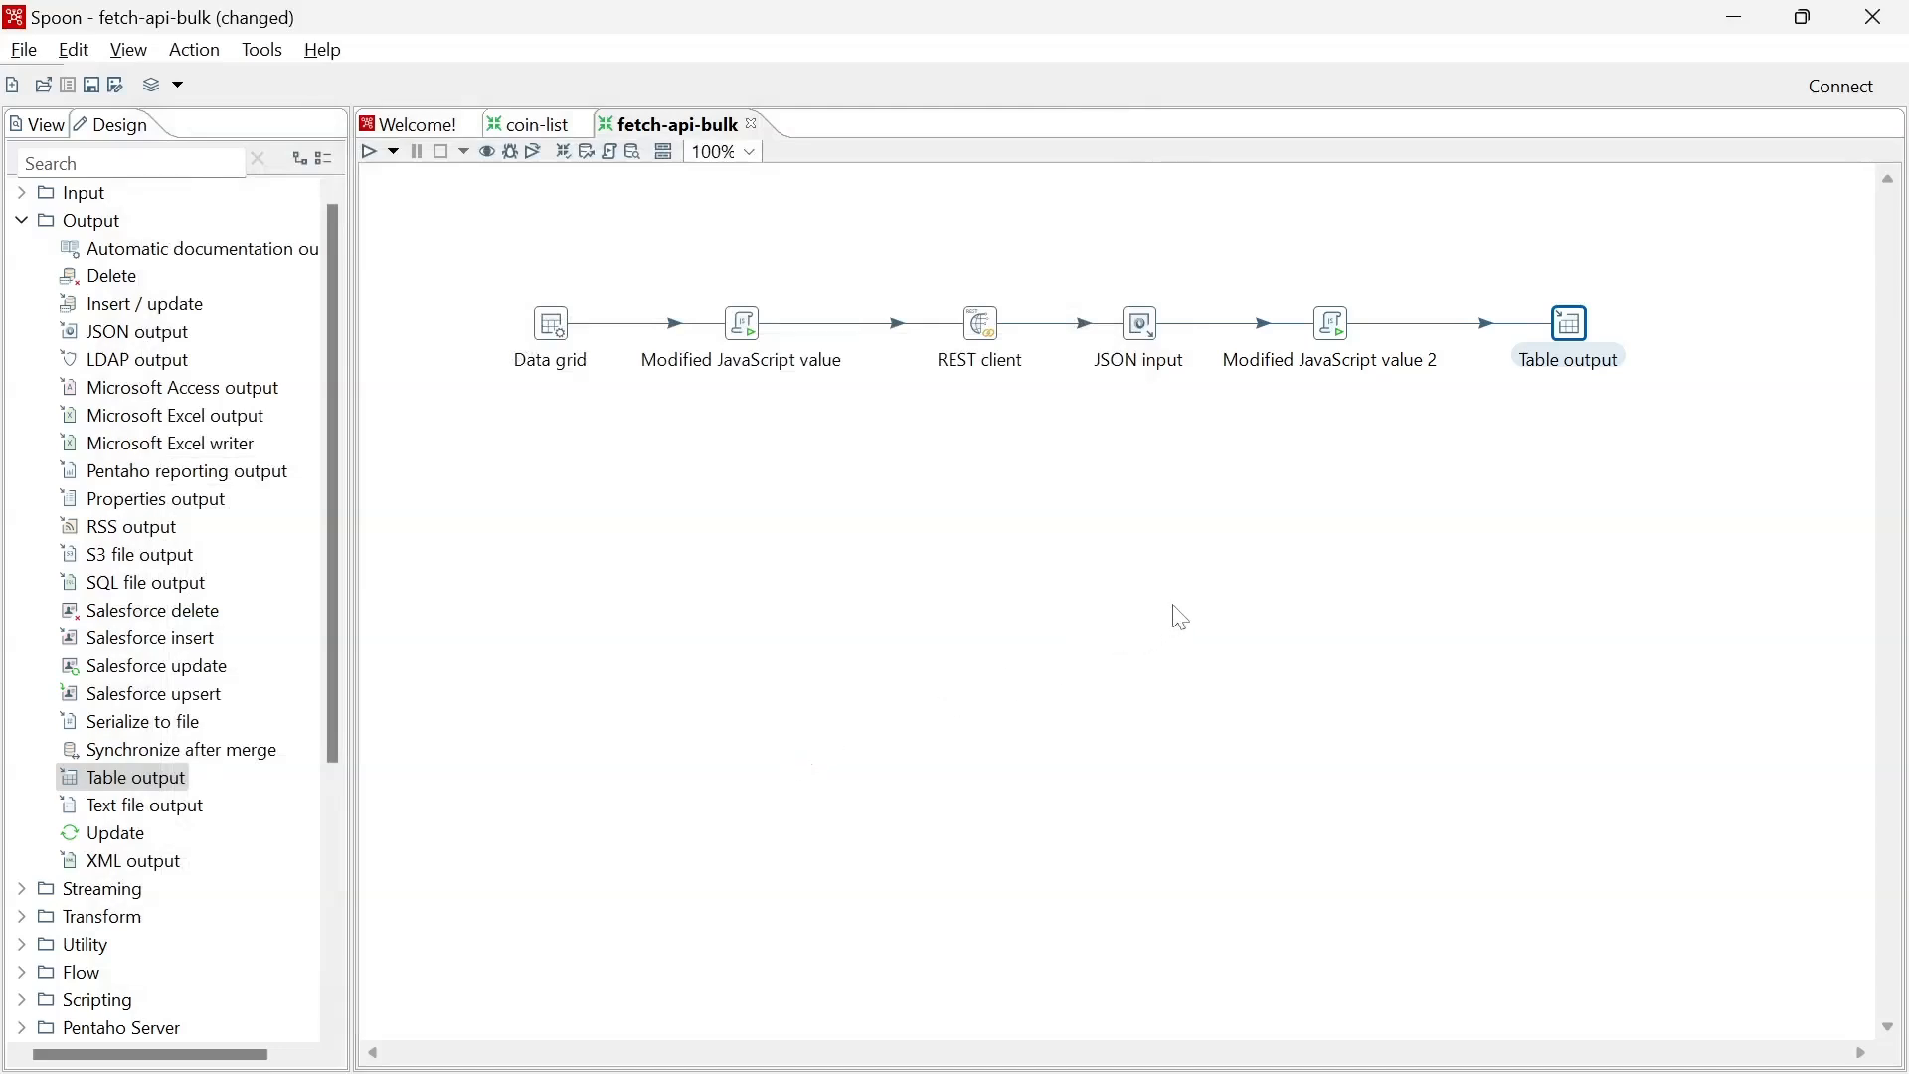
{"action": "key", "text": "ctrl+s"}
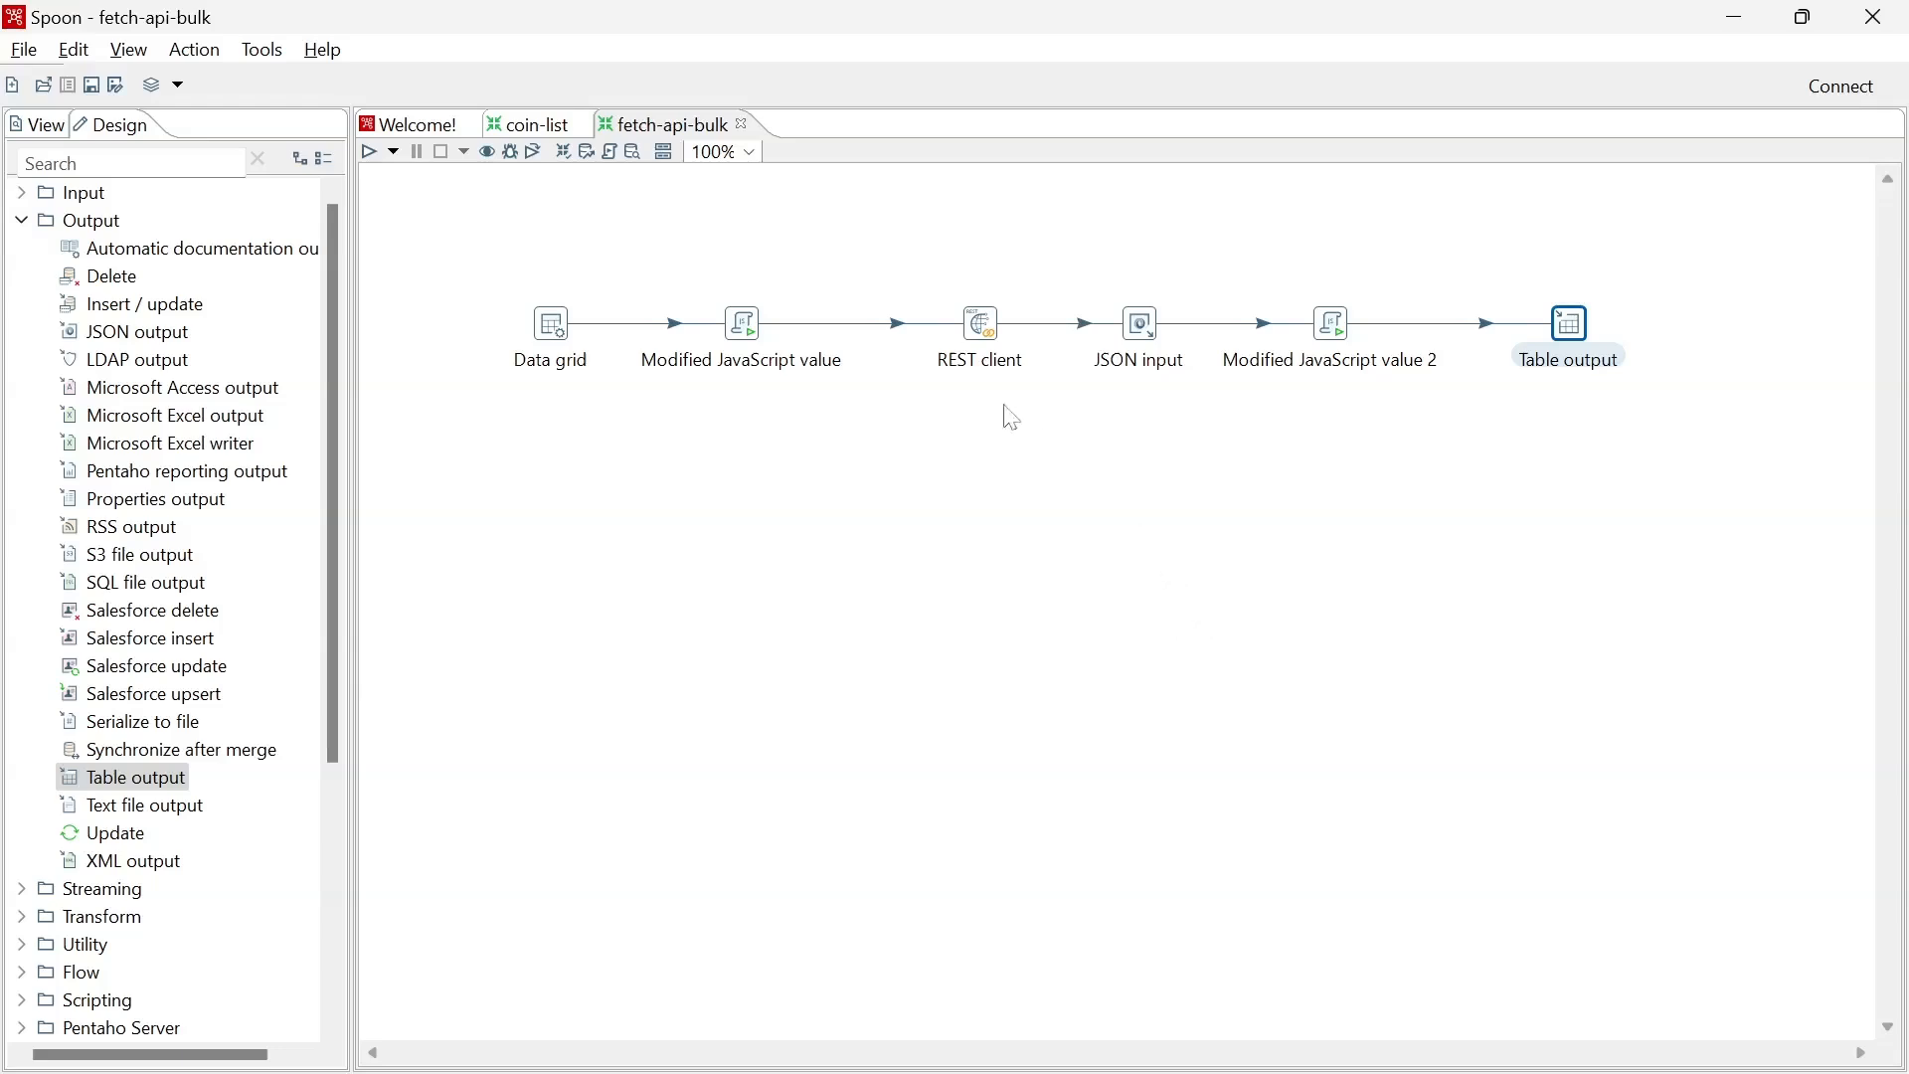
Run the fetch-api-bulk transformation with the Pentaho local run configuration.
{"action": "left_click", "coordinate": [371, 152]}
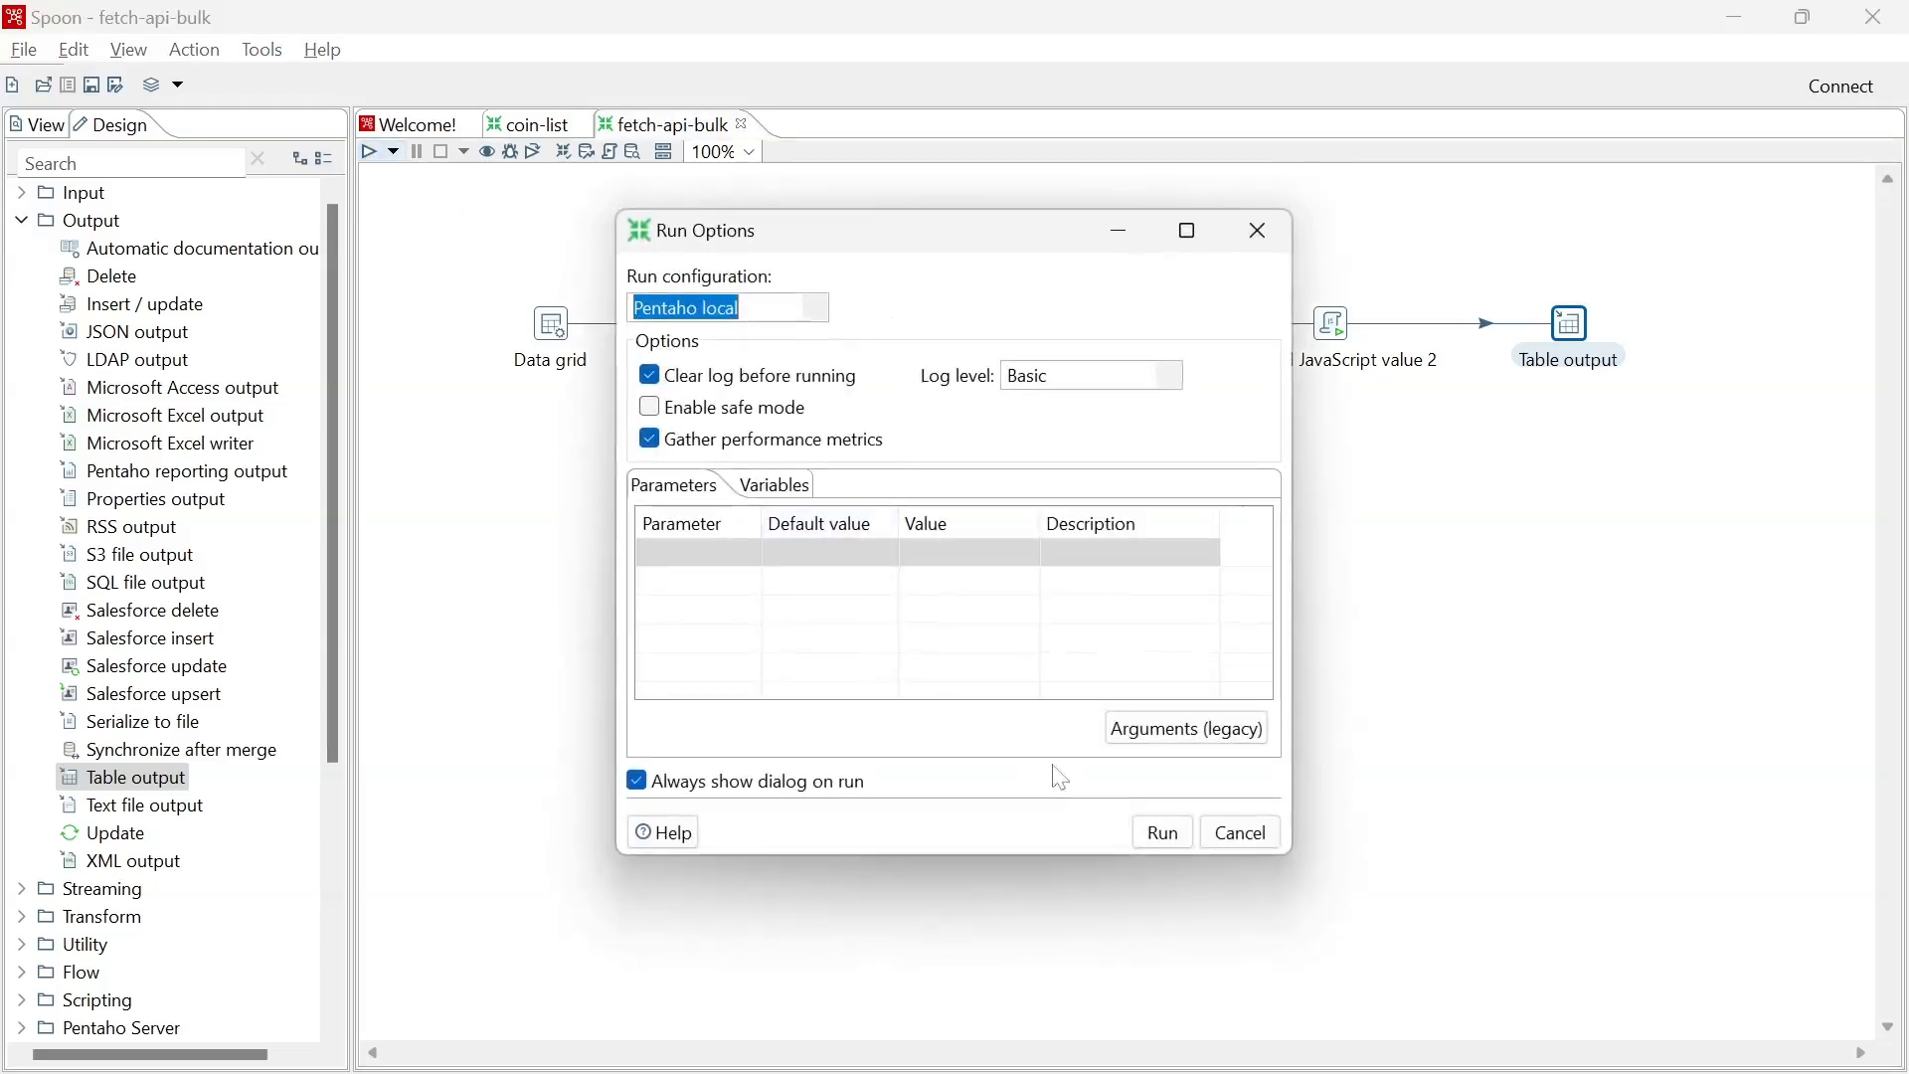
{"action": "left_click", "coordinate": [1162, 833]}
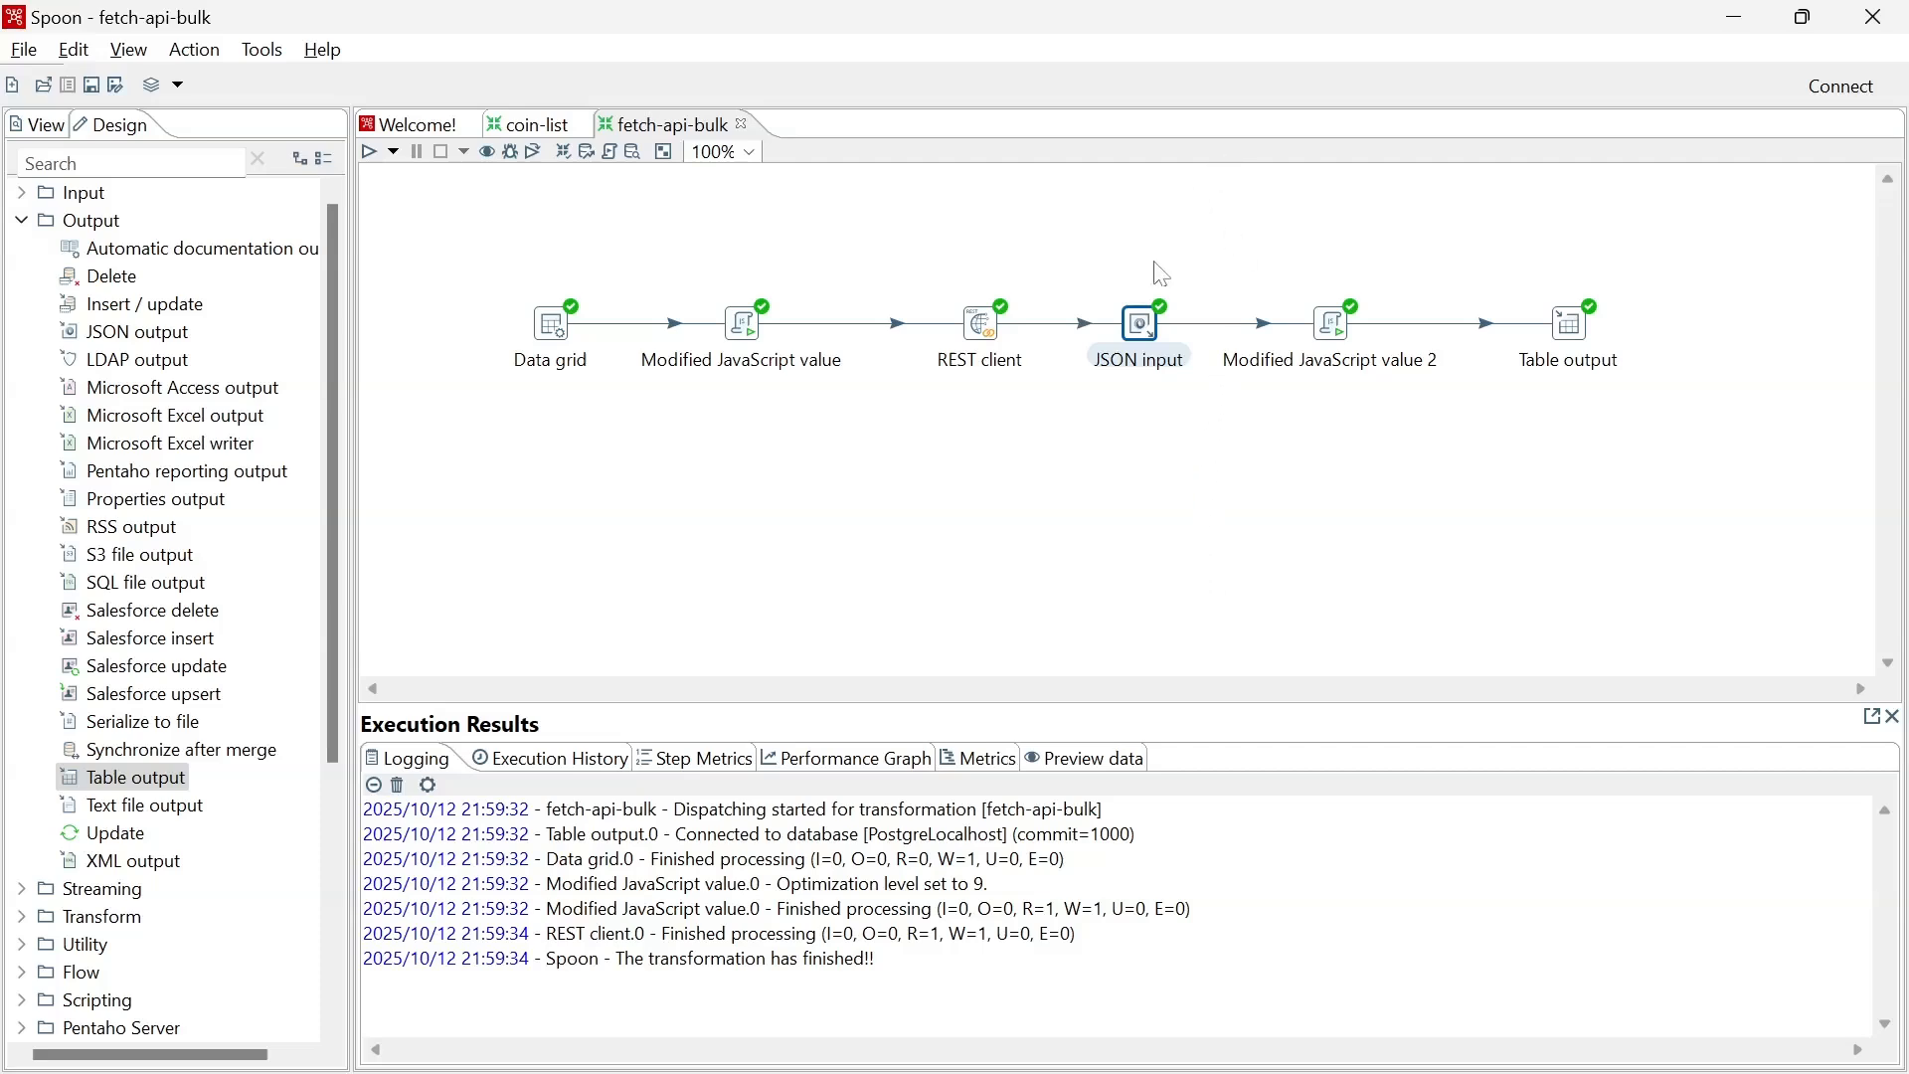
Set the JSON input to take its source from the previous step's result field, and save the transformation.
{"action": "double_click", "coordinate": [1169, 348]}
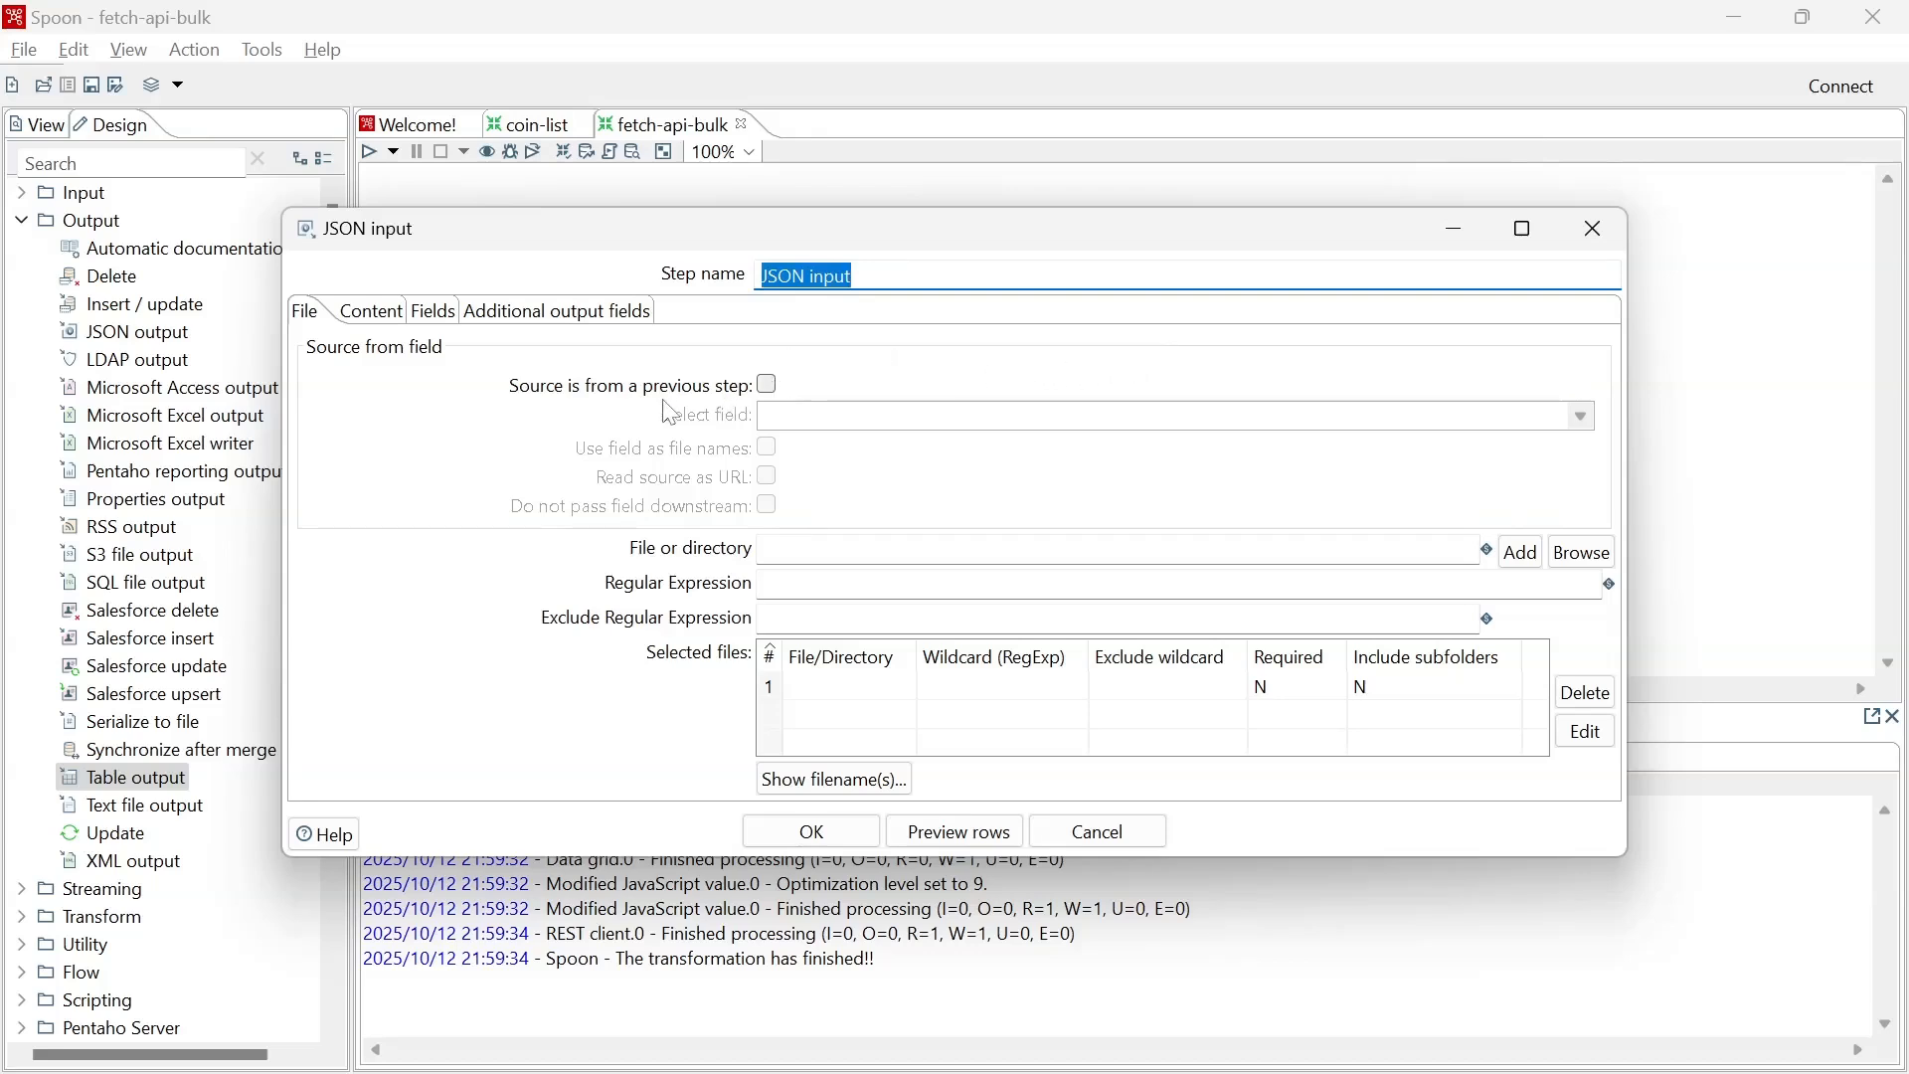
{"action": "left_click", "coordinate": [772, 386]}
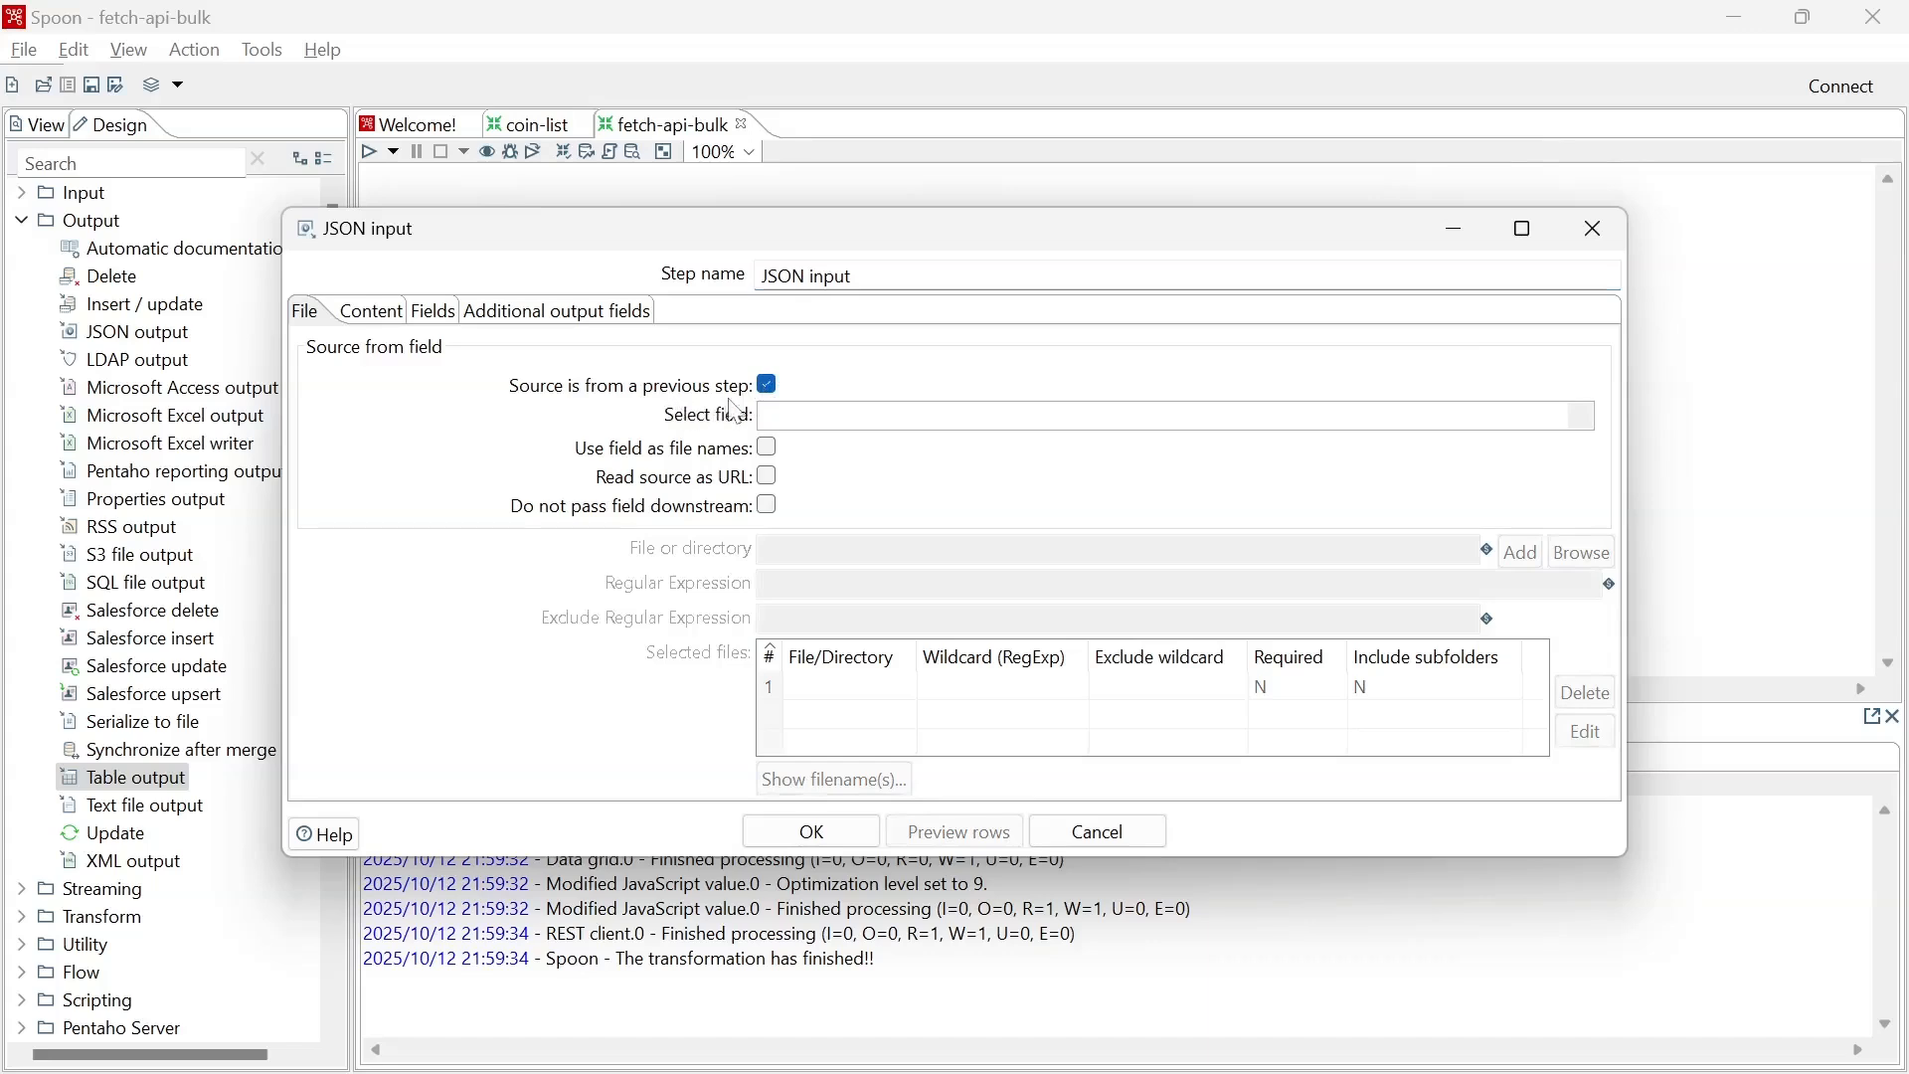
{"action": "left_click", "coordinate": [1586, 417]}
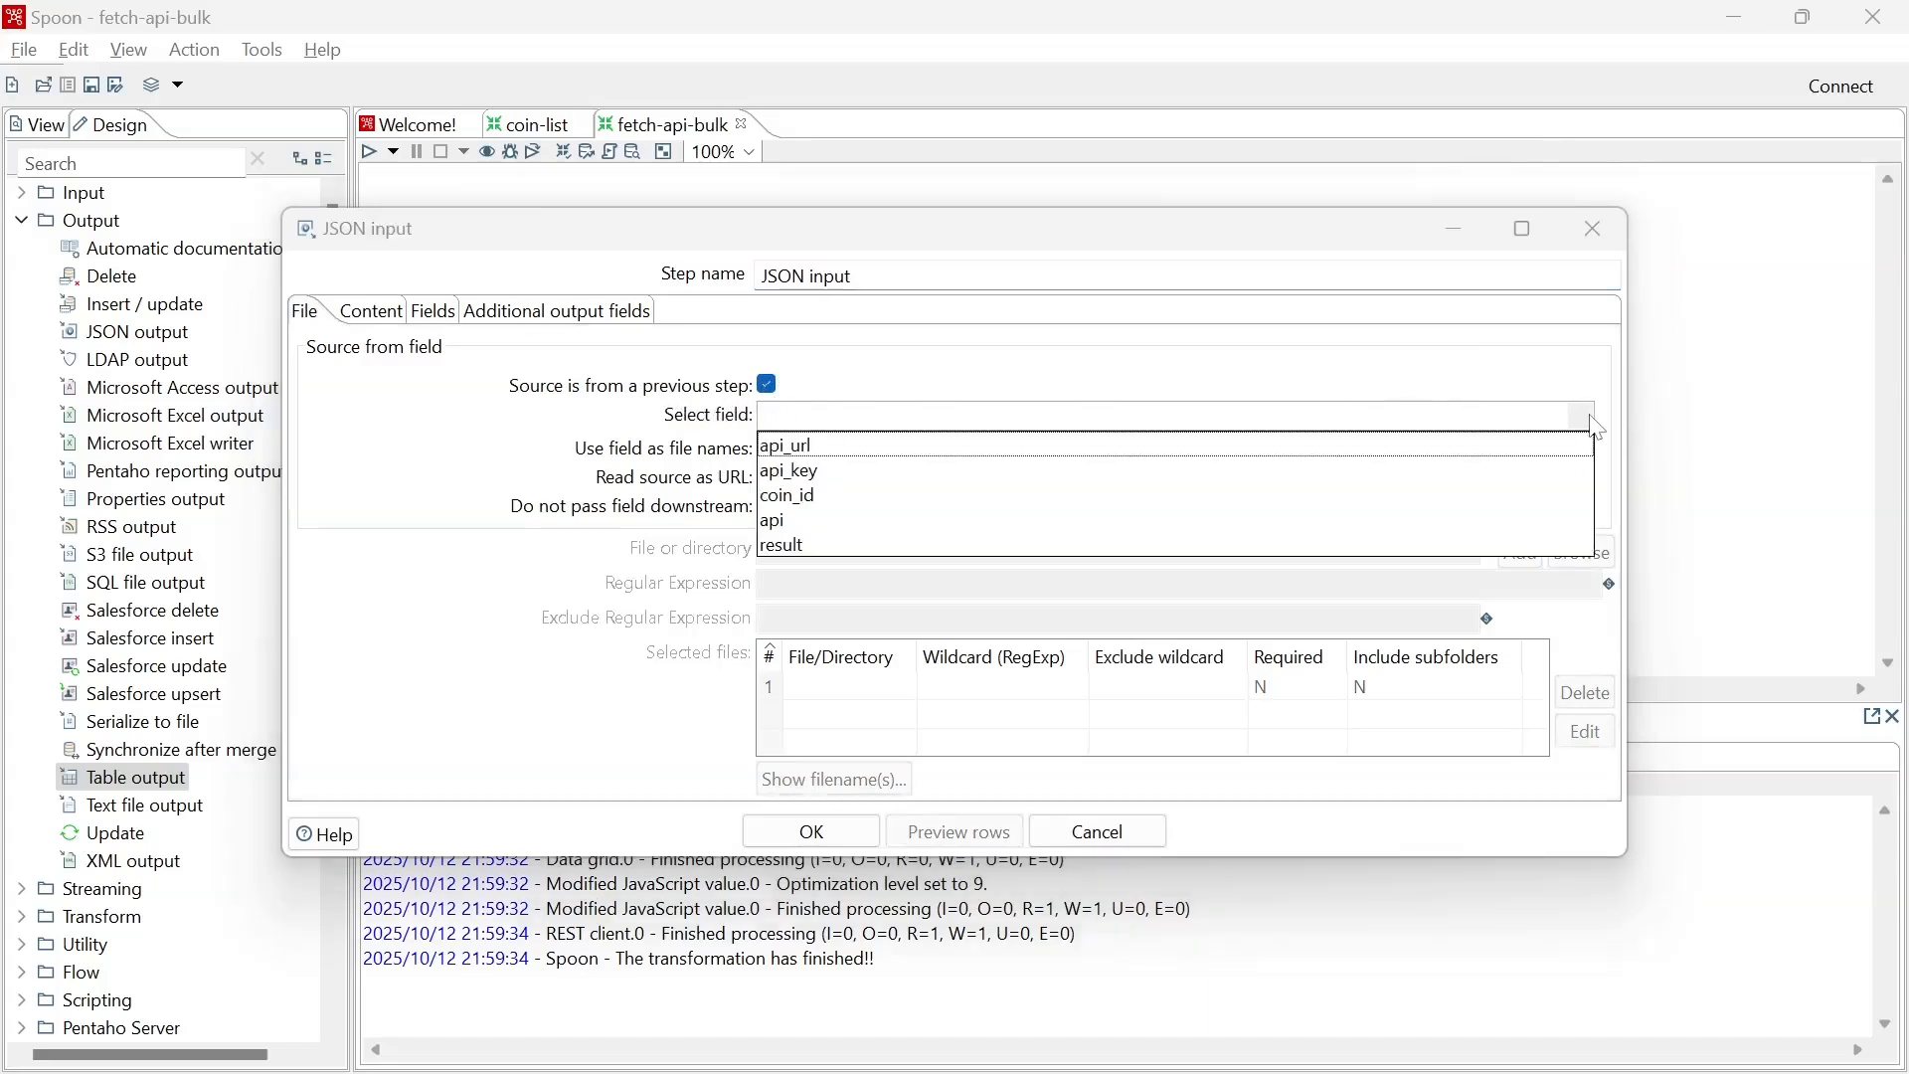
{"action": "left_click", "coordinate": [800, 549]}
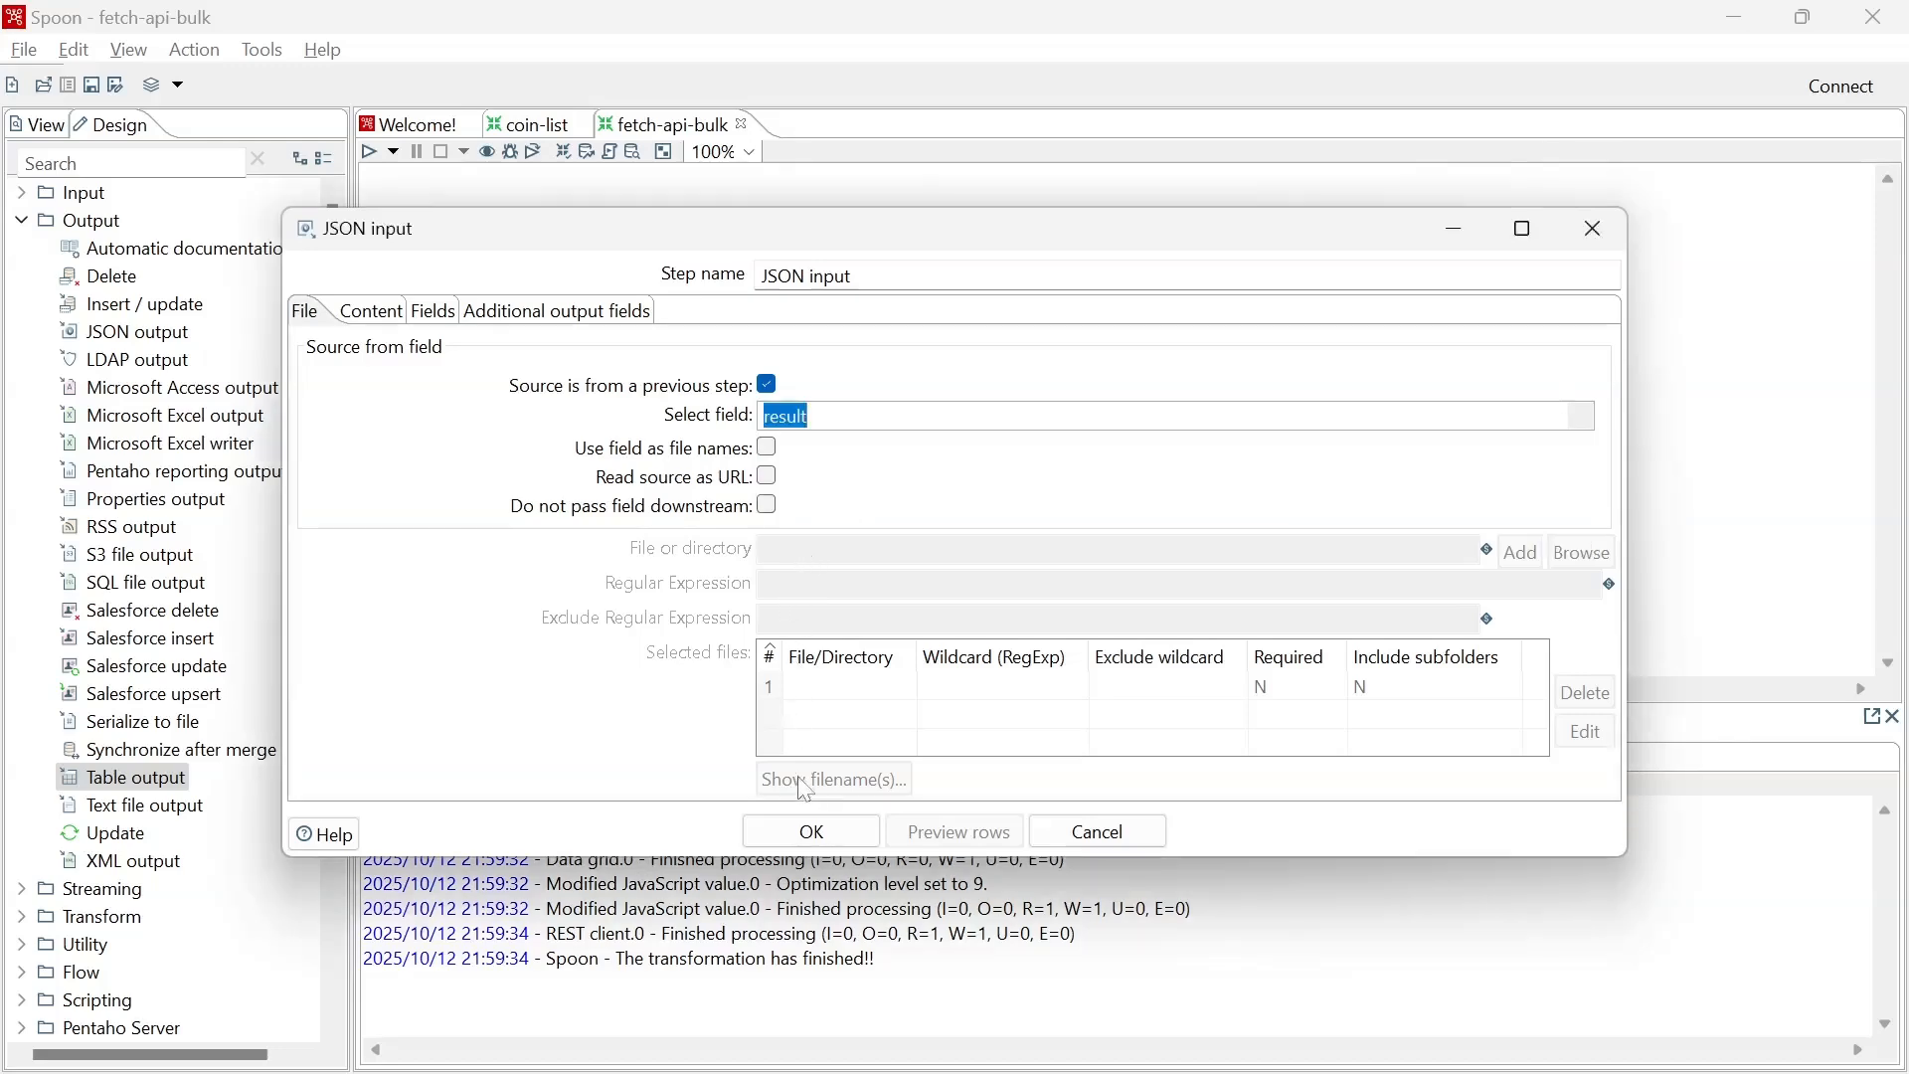
{"action": "left_click", "coordinate": [811, 835]}
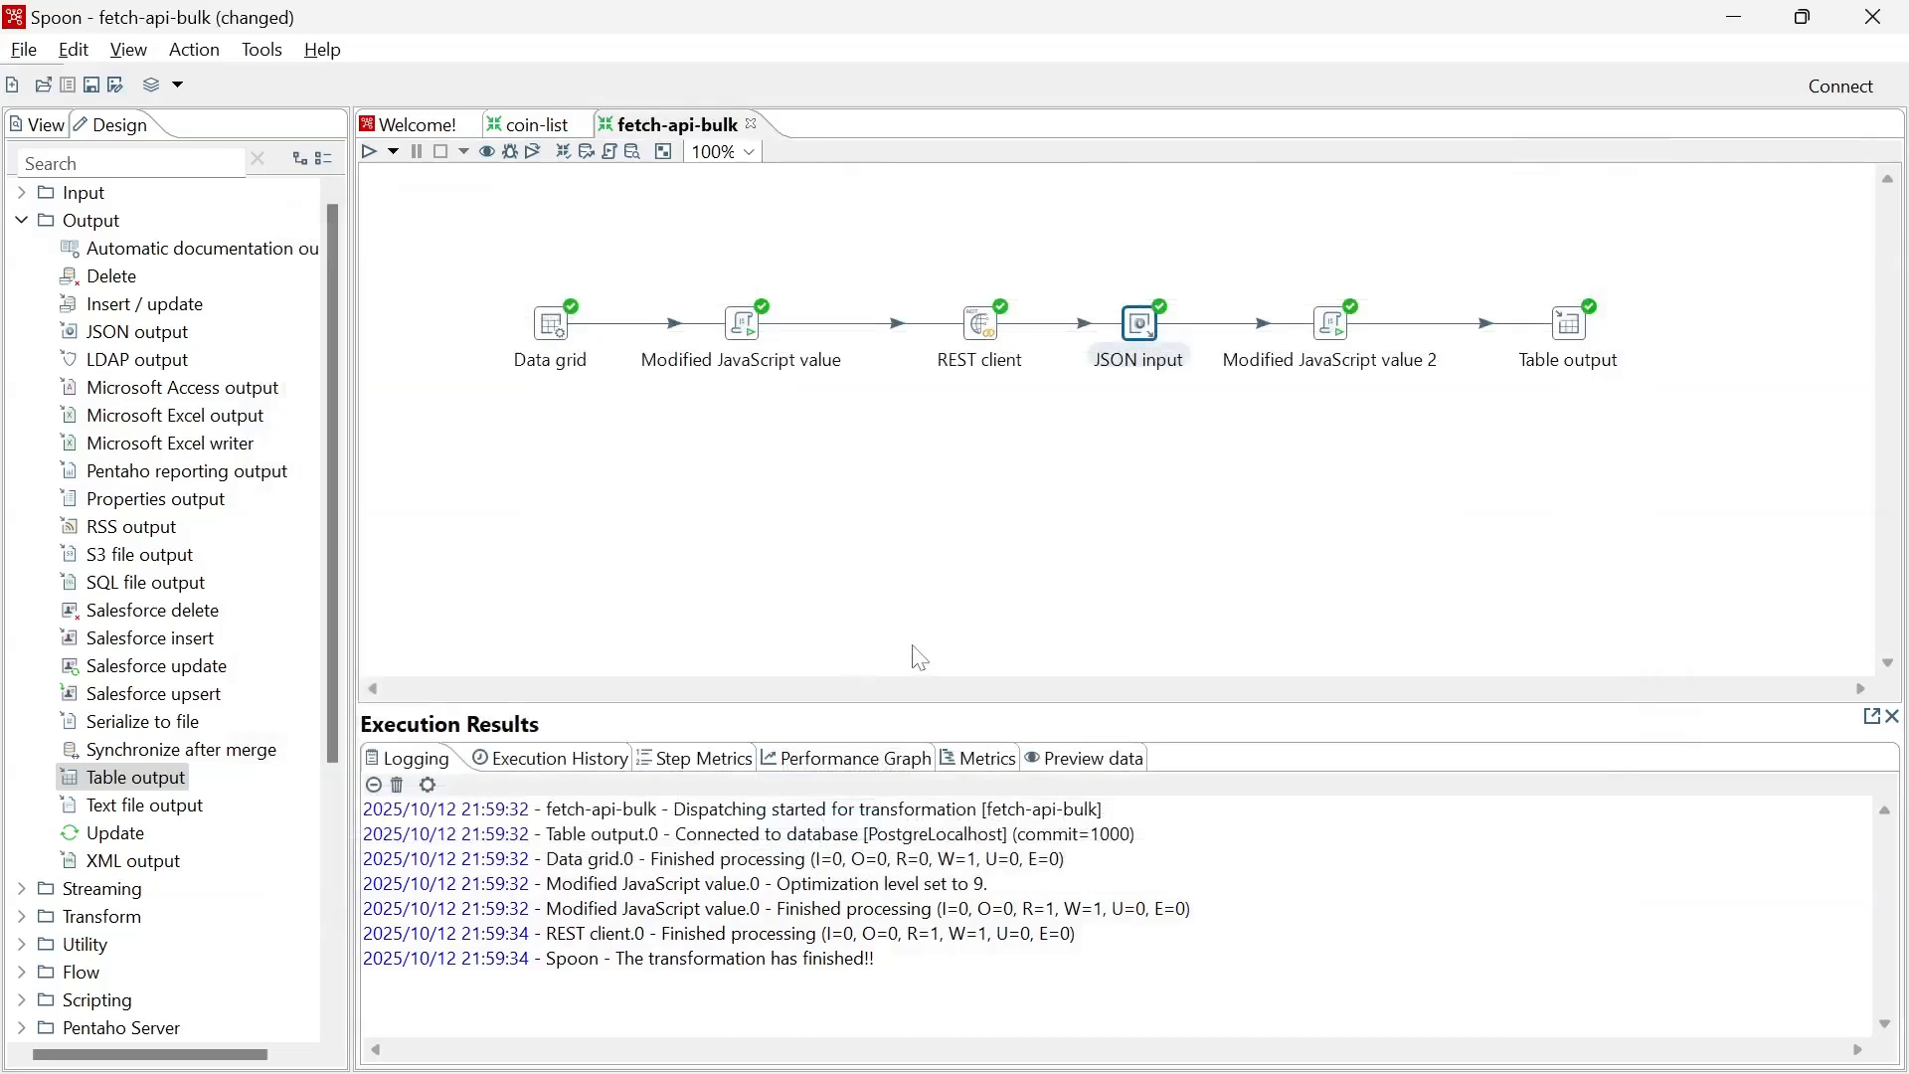
{"action": "key", "text": "ctrl+s"}
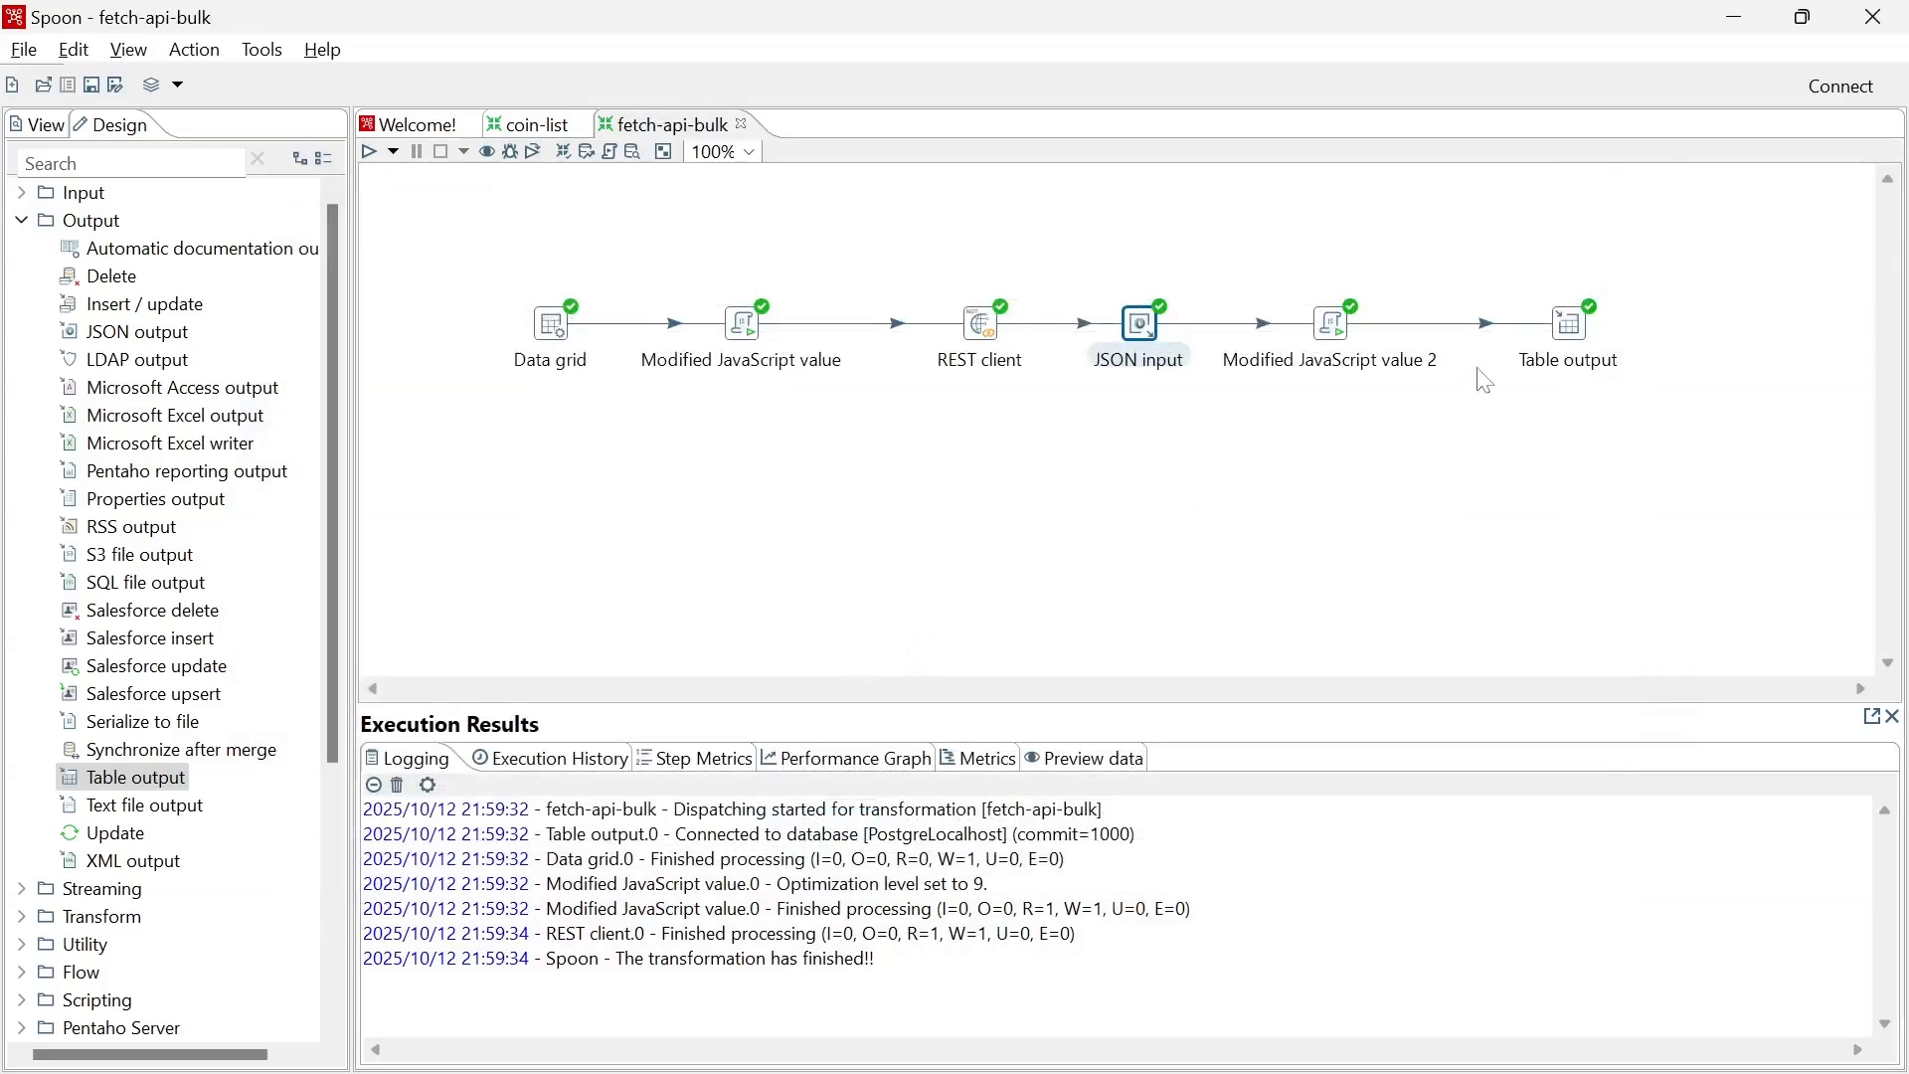
Enable table truncation in the Table output and rerun the saved transformation.
{"action": "double_click", "coordinate": [1570, 331]}
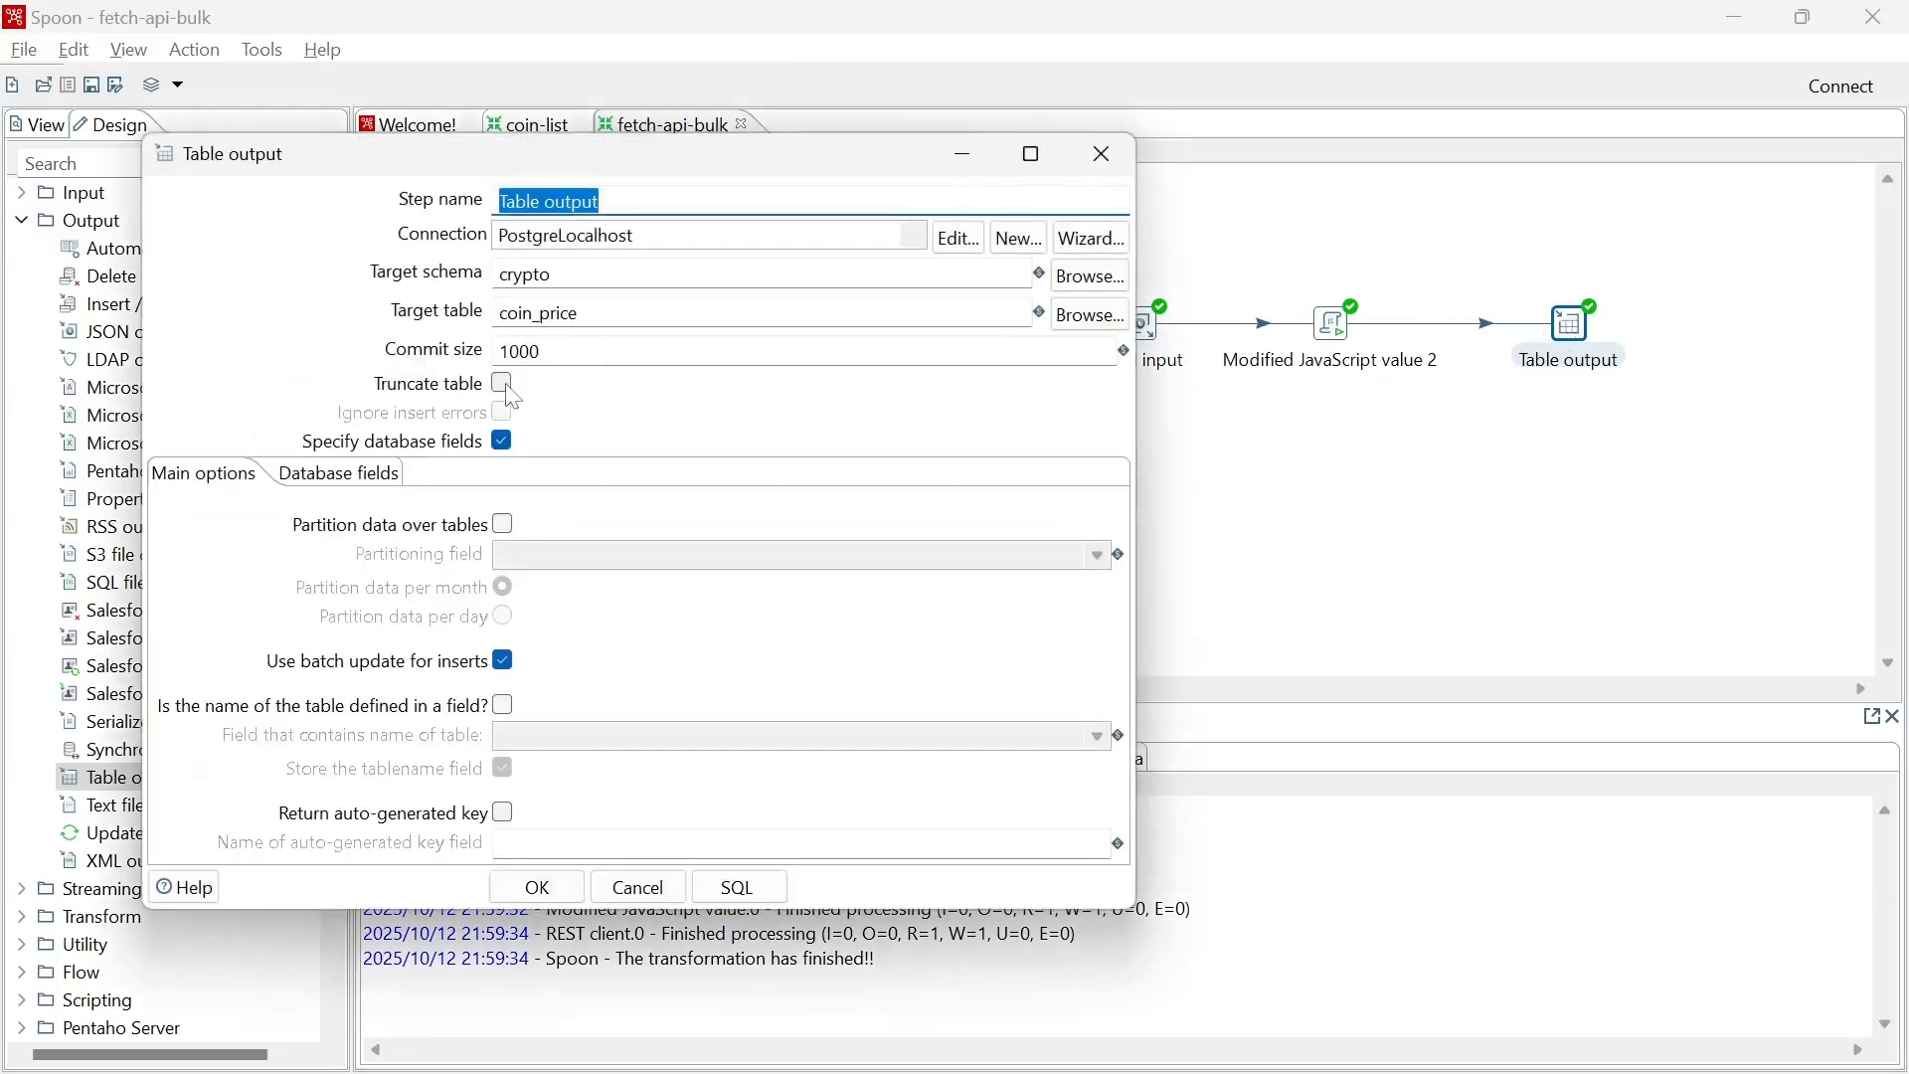
{"action": "left_click", "coordinate": [505, 388]}
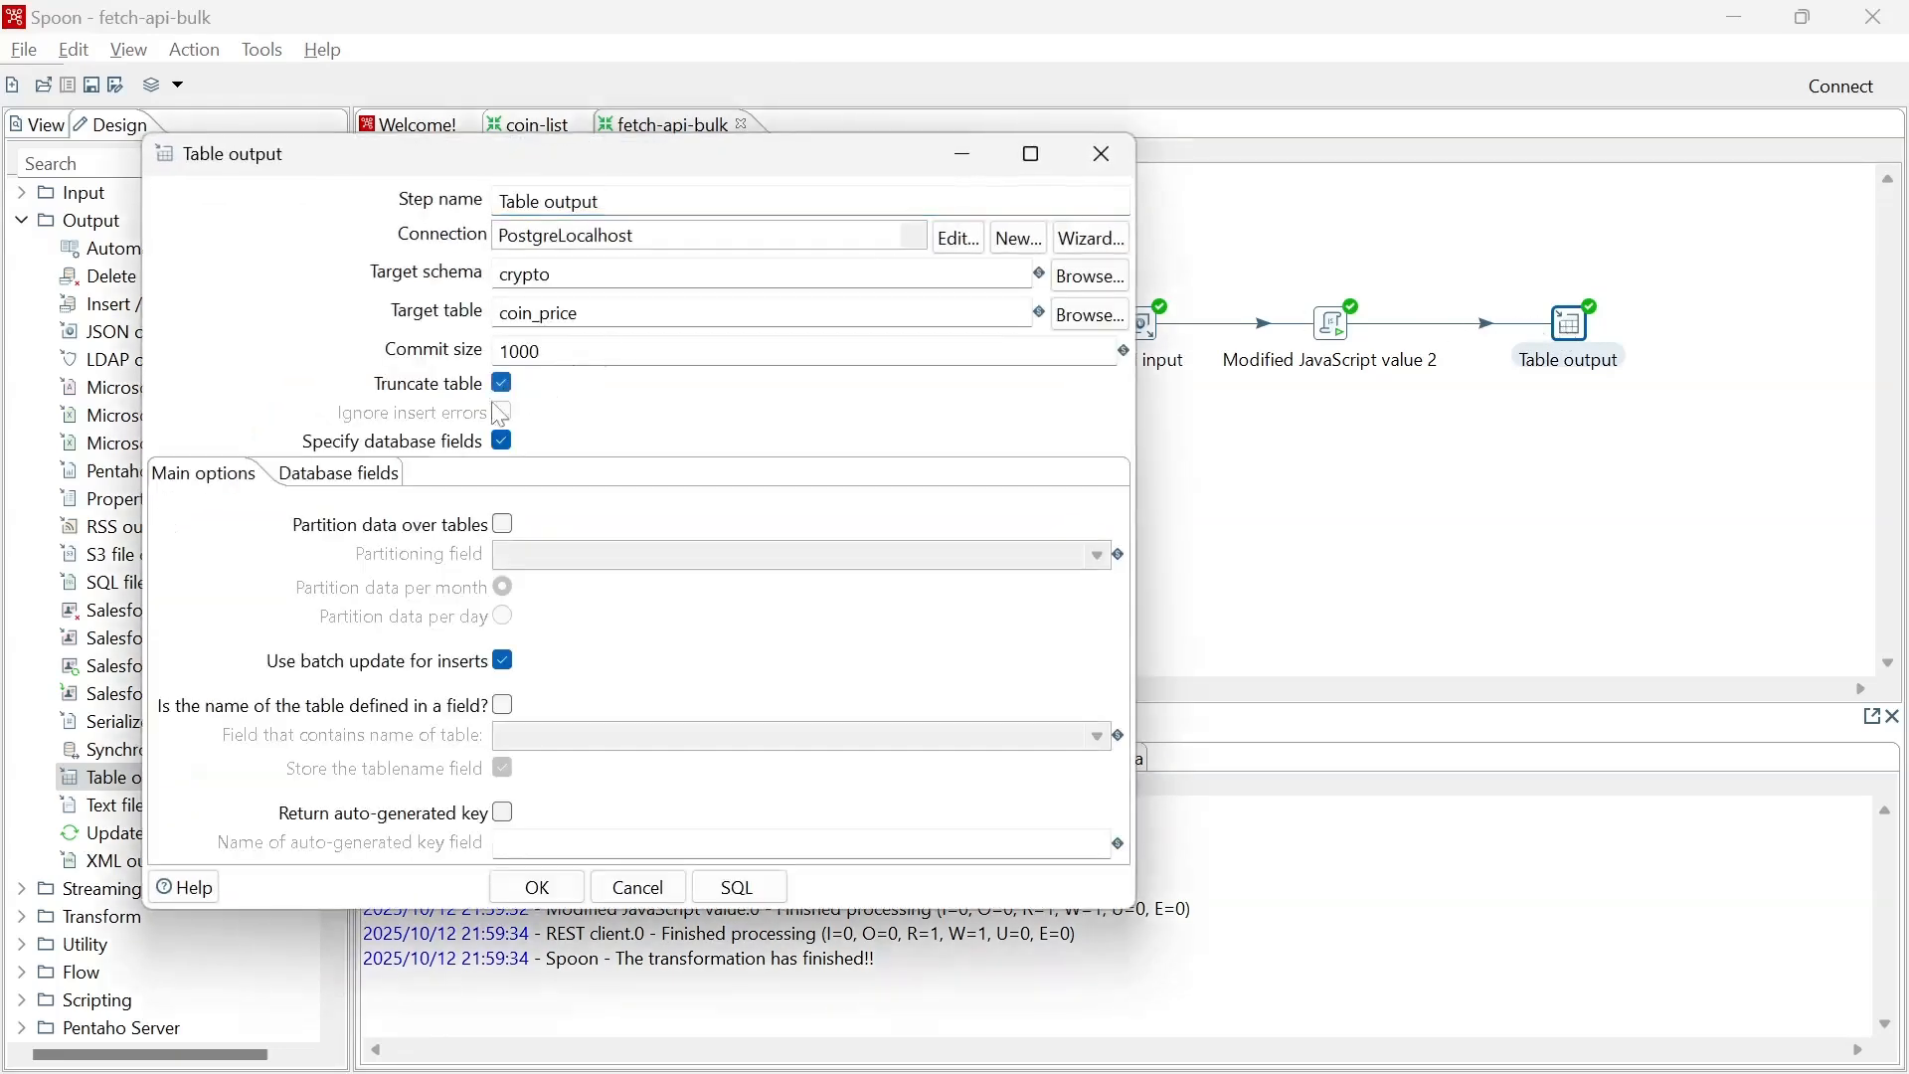
{"action": "left_click", "coordinate": [543, 892]}
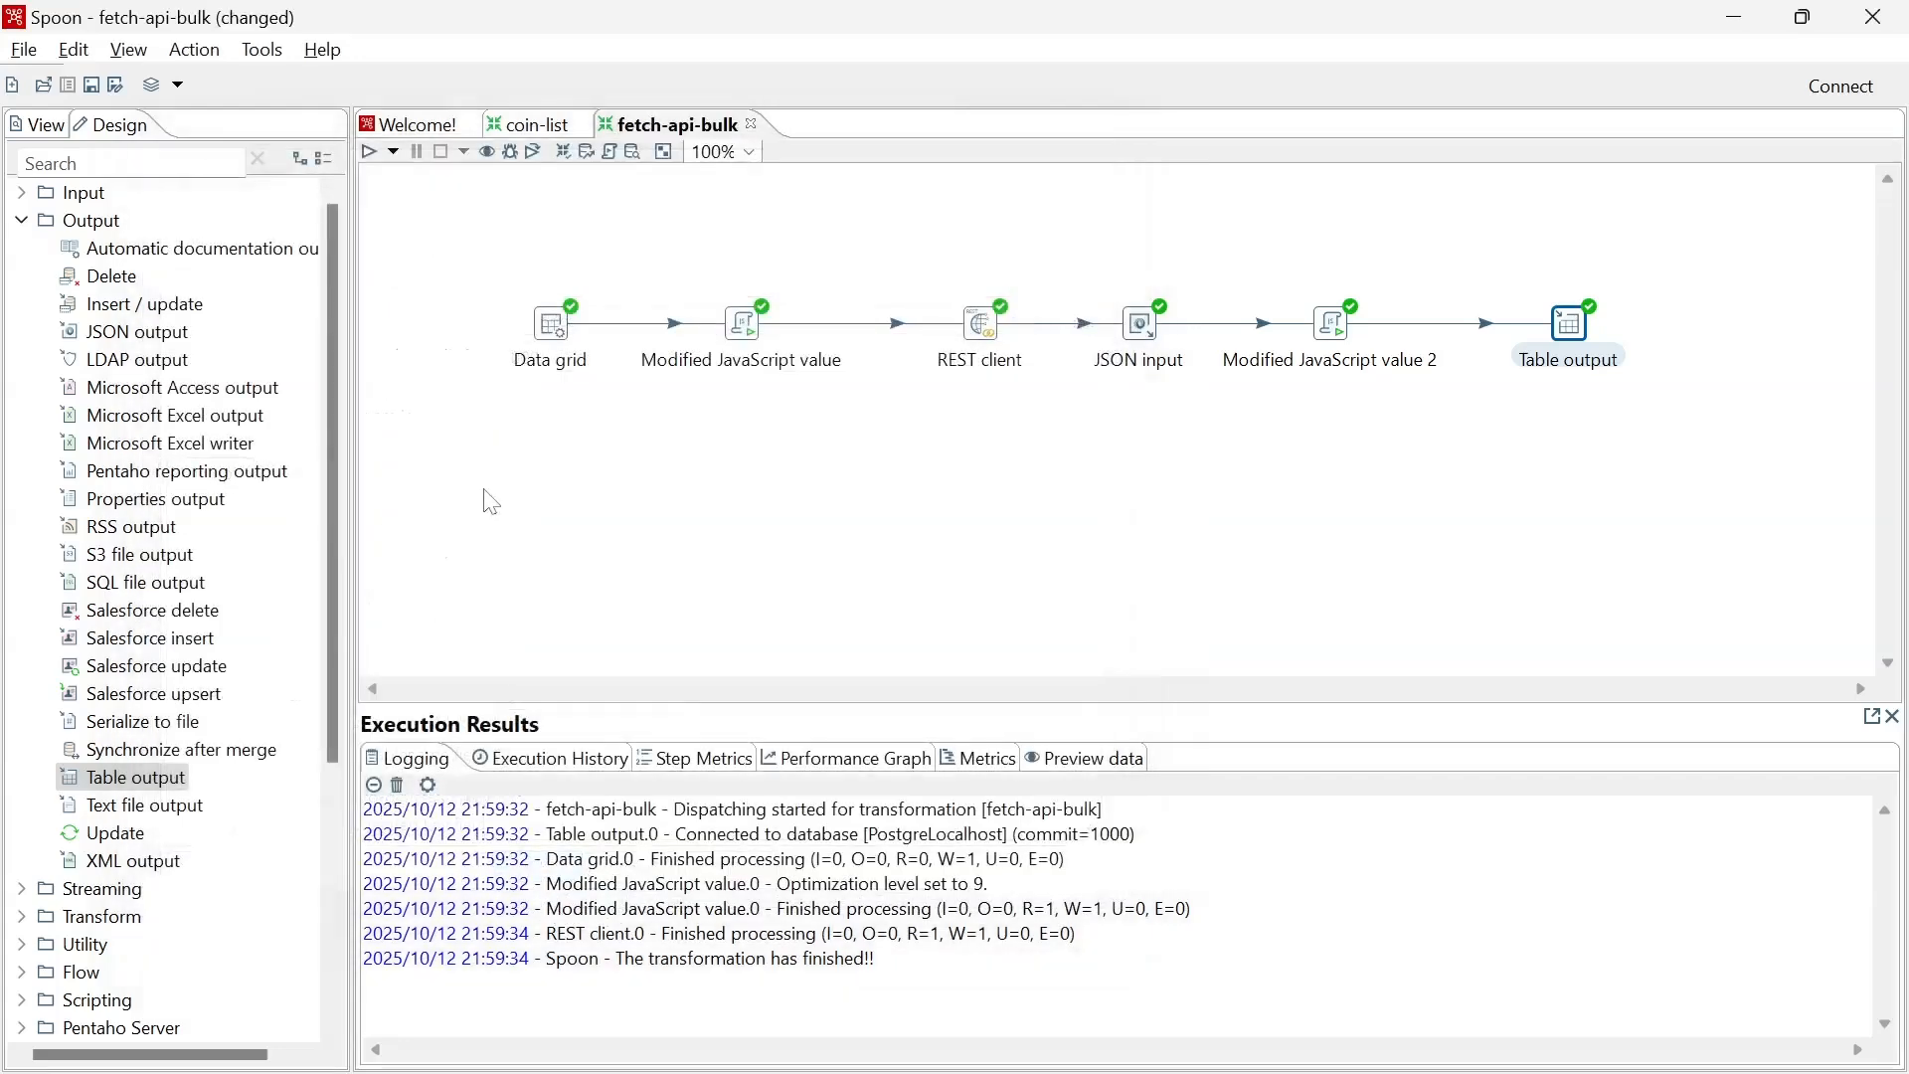
{"action": "key", "text": "ctrl+s"}
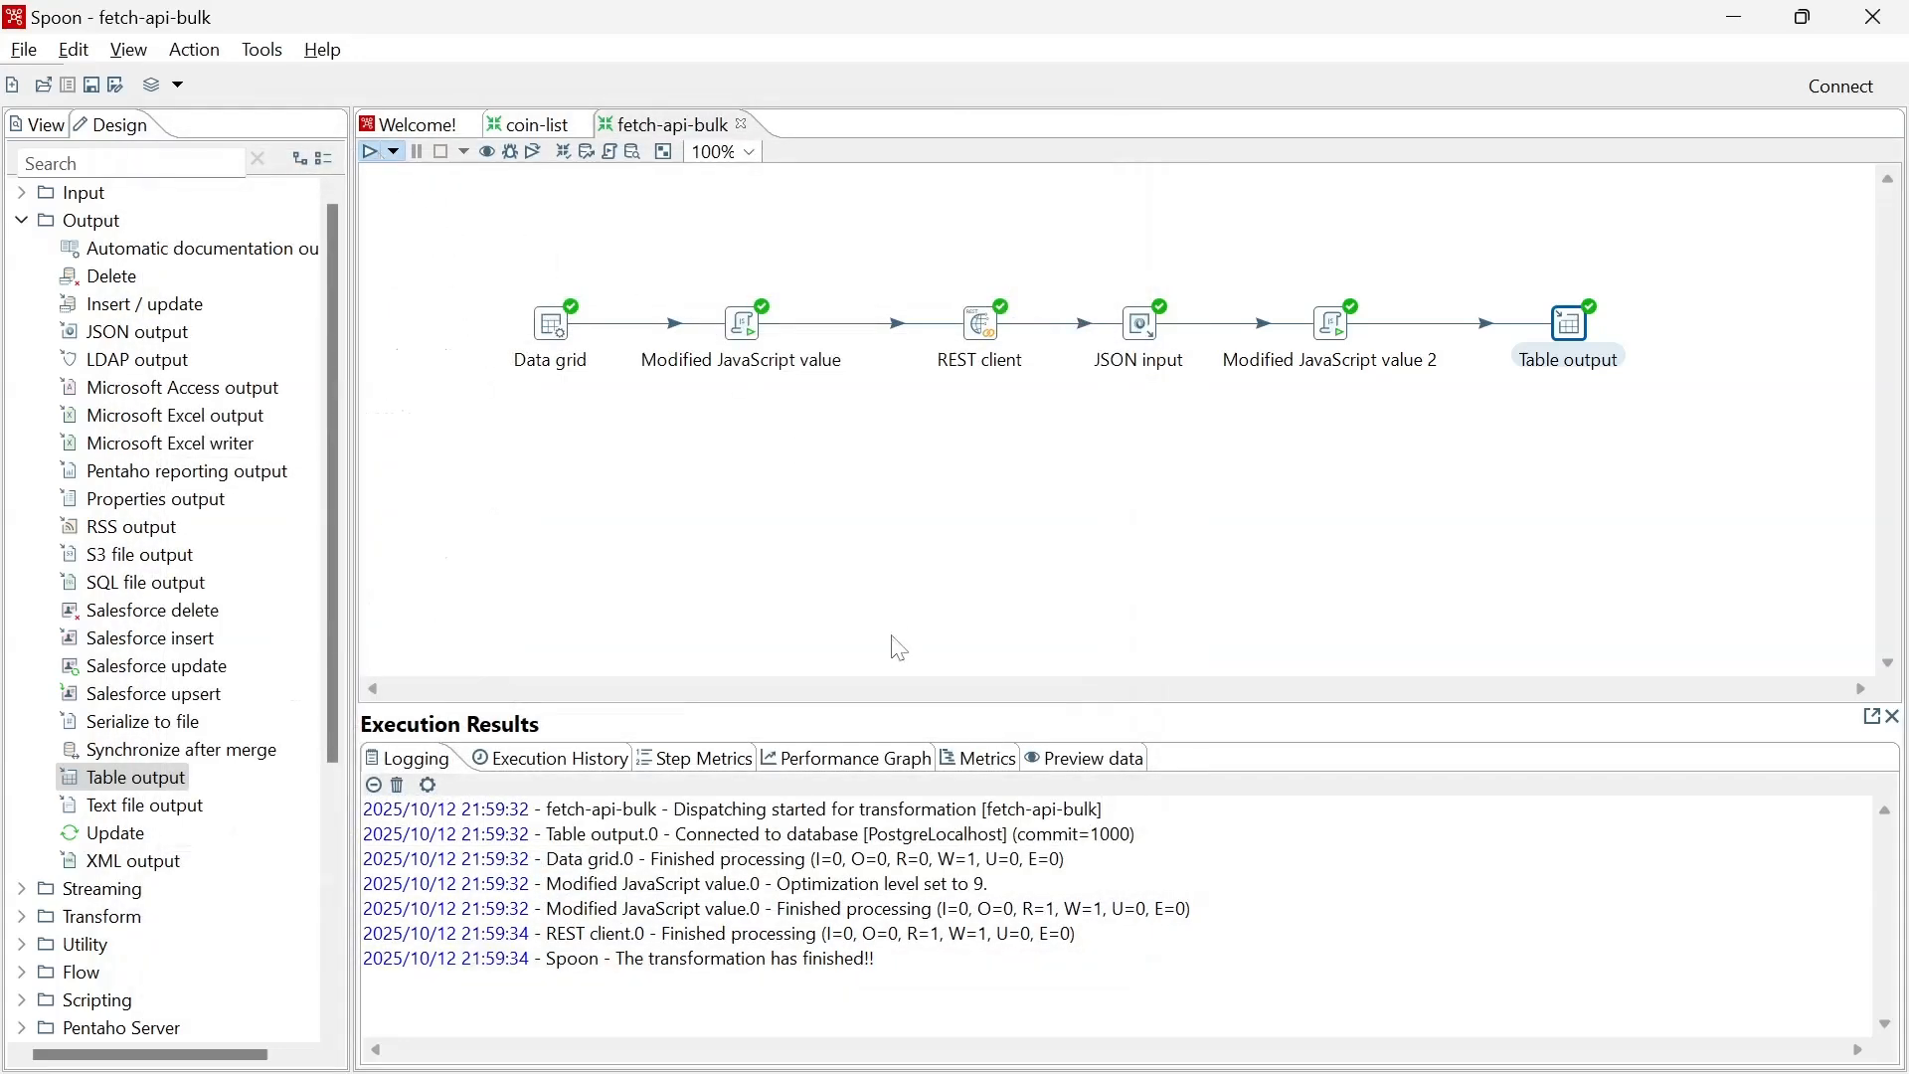
{"action": "key", "text": "F9"}
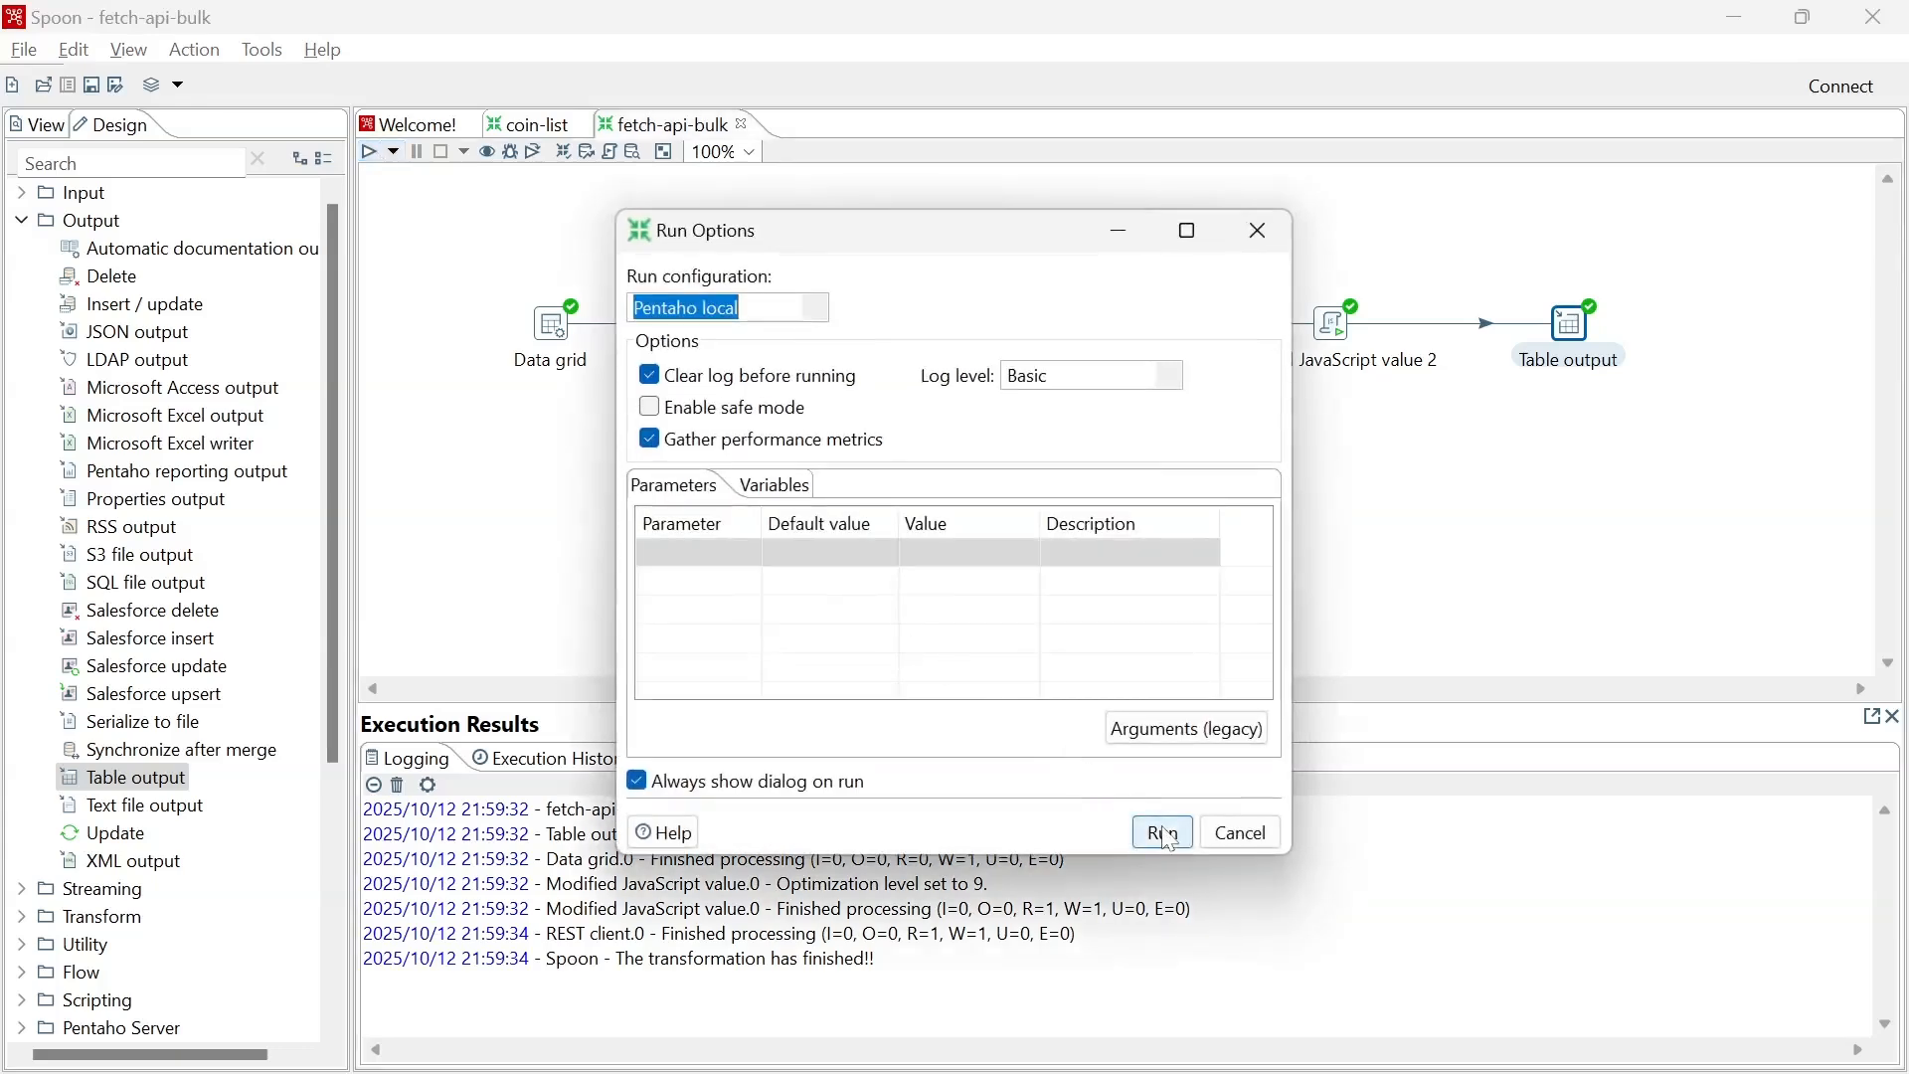
{"action": "left_click", "coordinate": [1164, 833]}
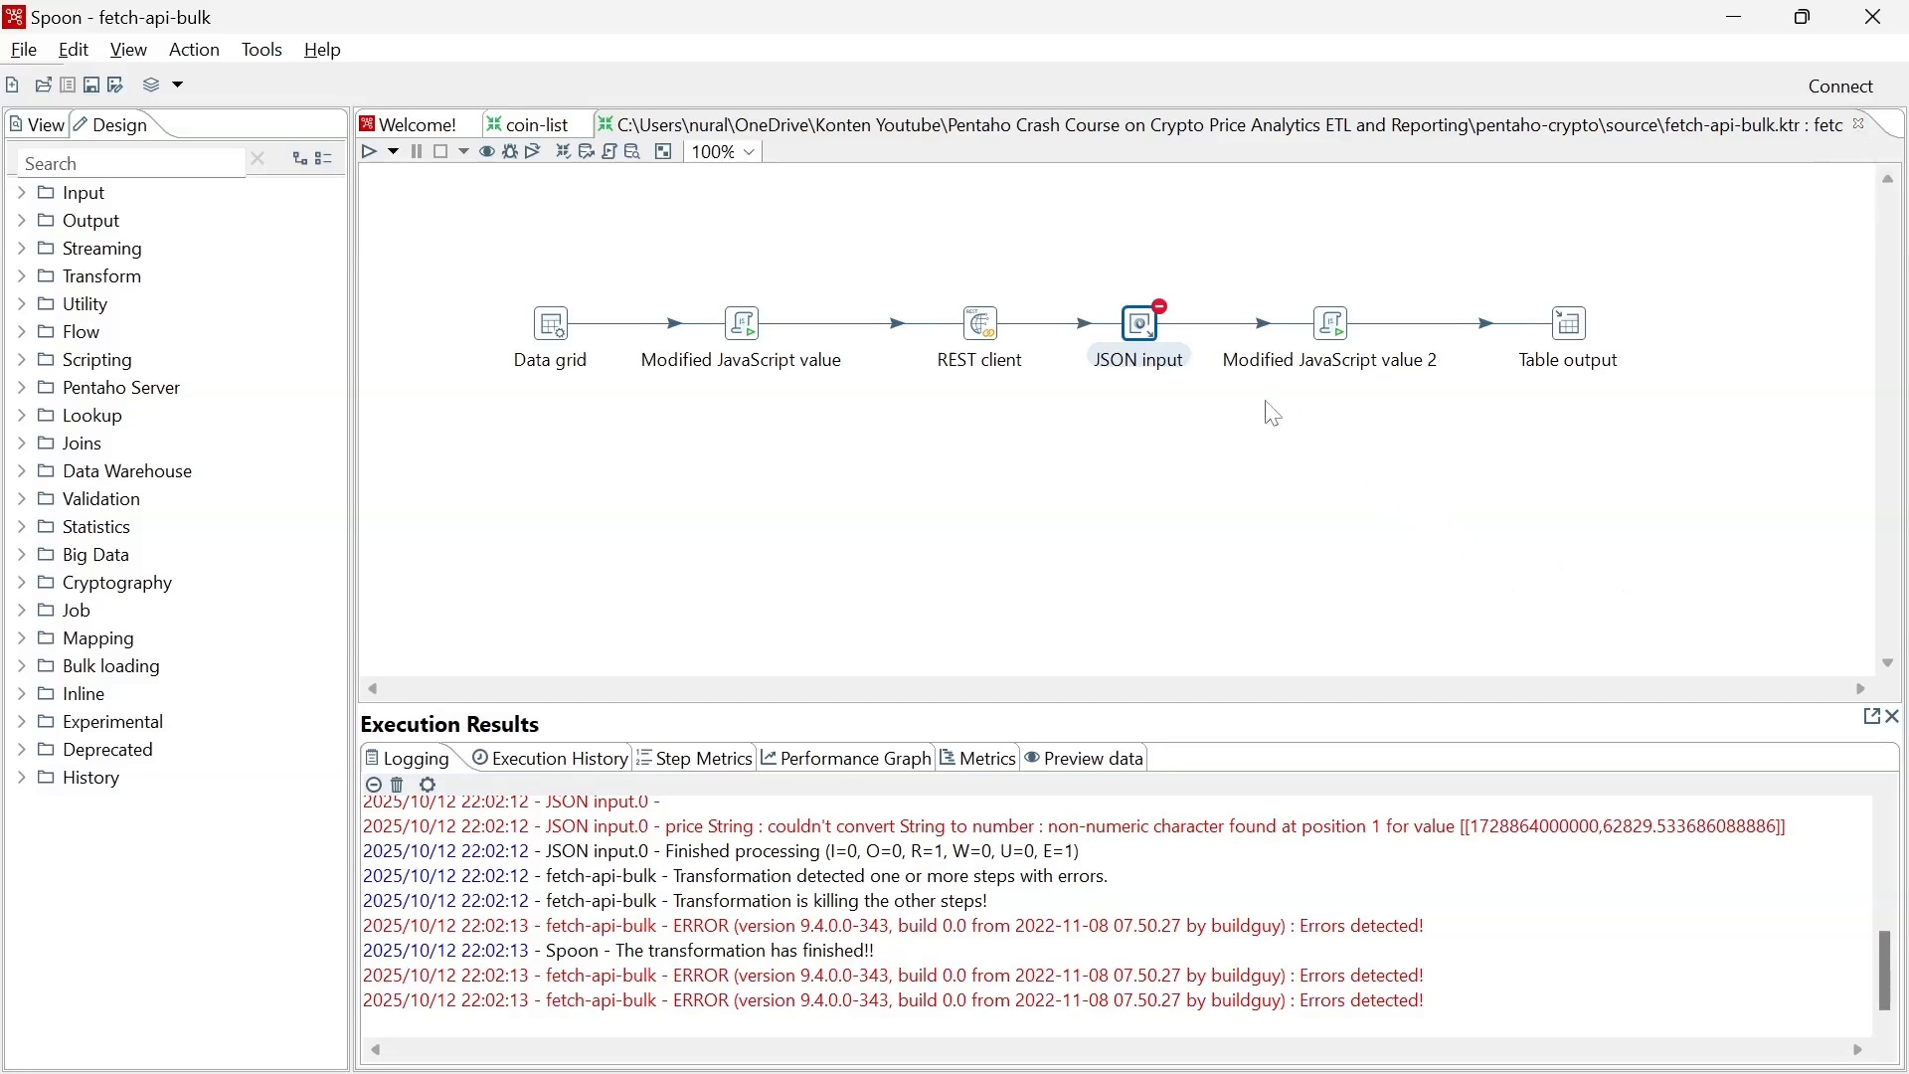
Change the price field's path in the JSON input to $['prices'][*][1].
{"action": "mouse_move", "coordinate": [1146, 336]}
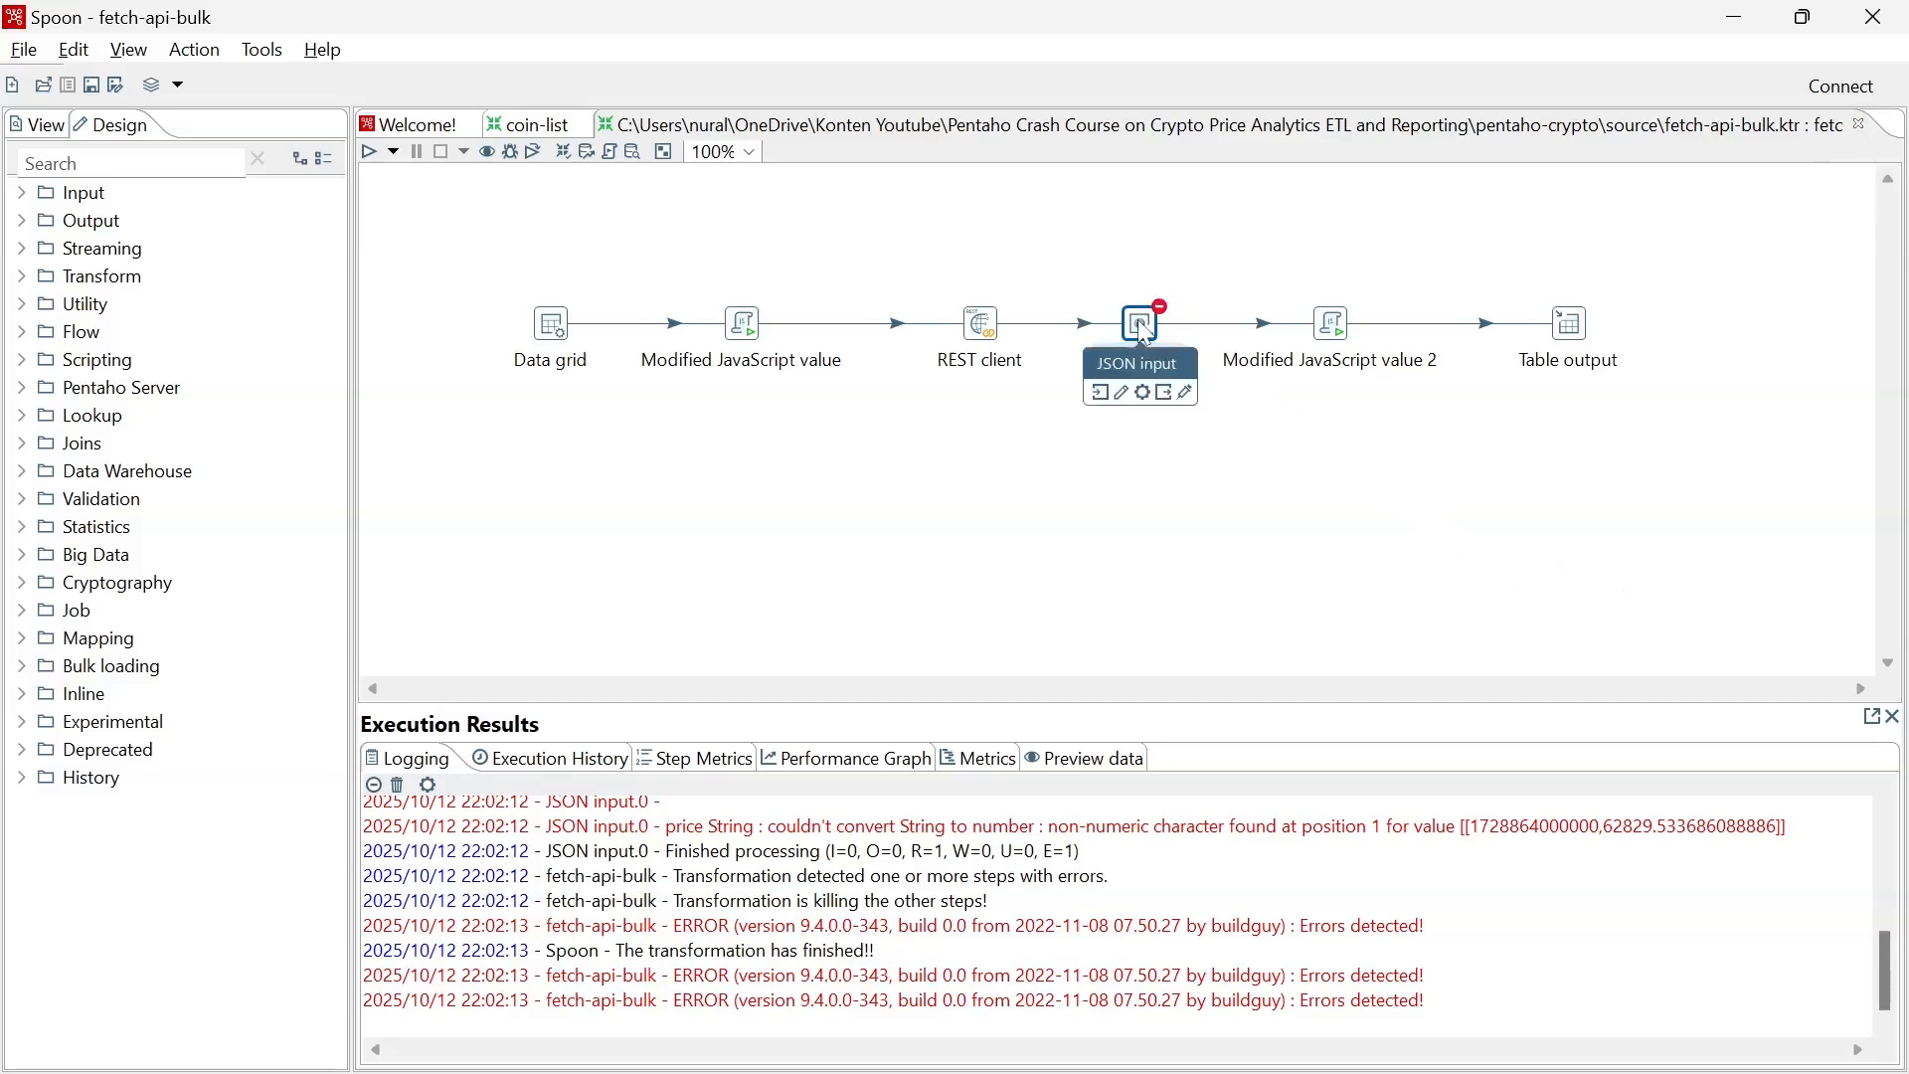
{"action": "double_click", "coordinate": [1145, 336]}
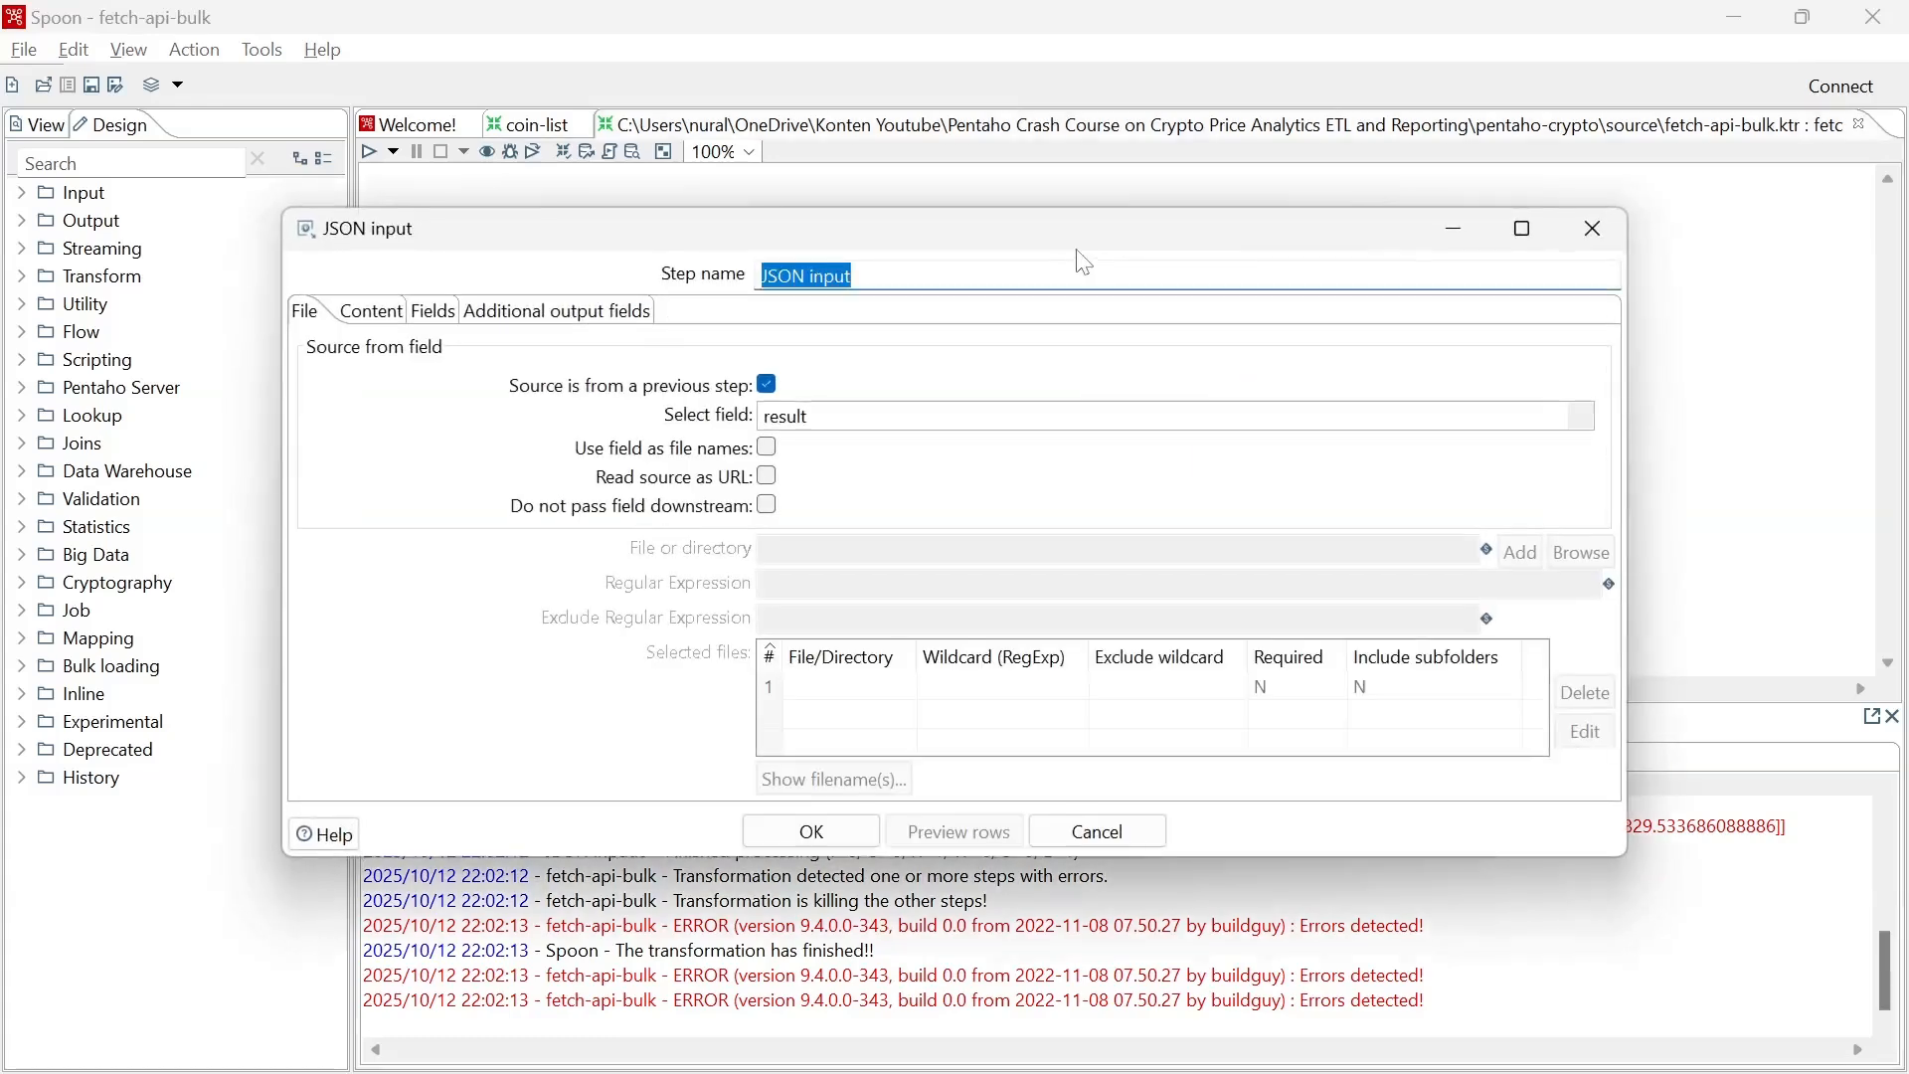
{"action": "left_click", "coordinate": [426, 313]}
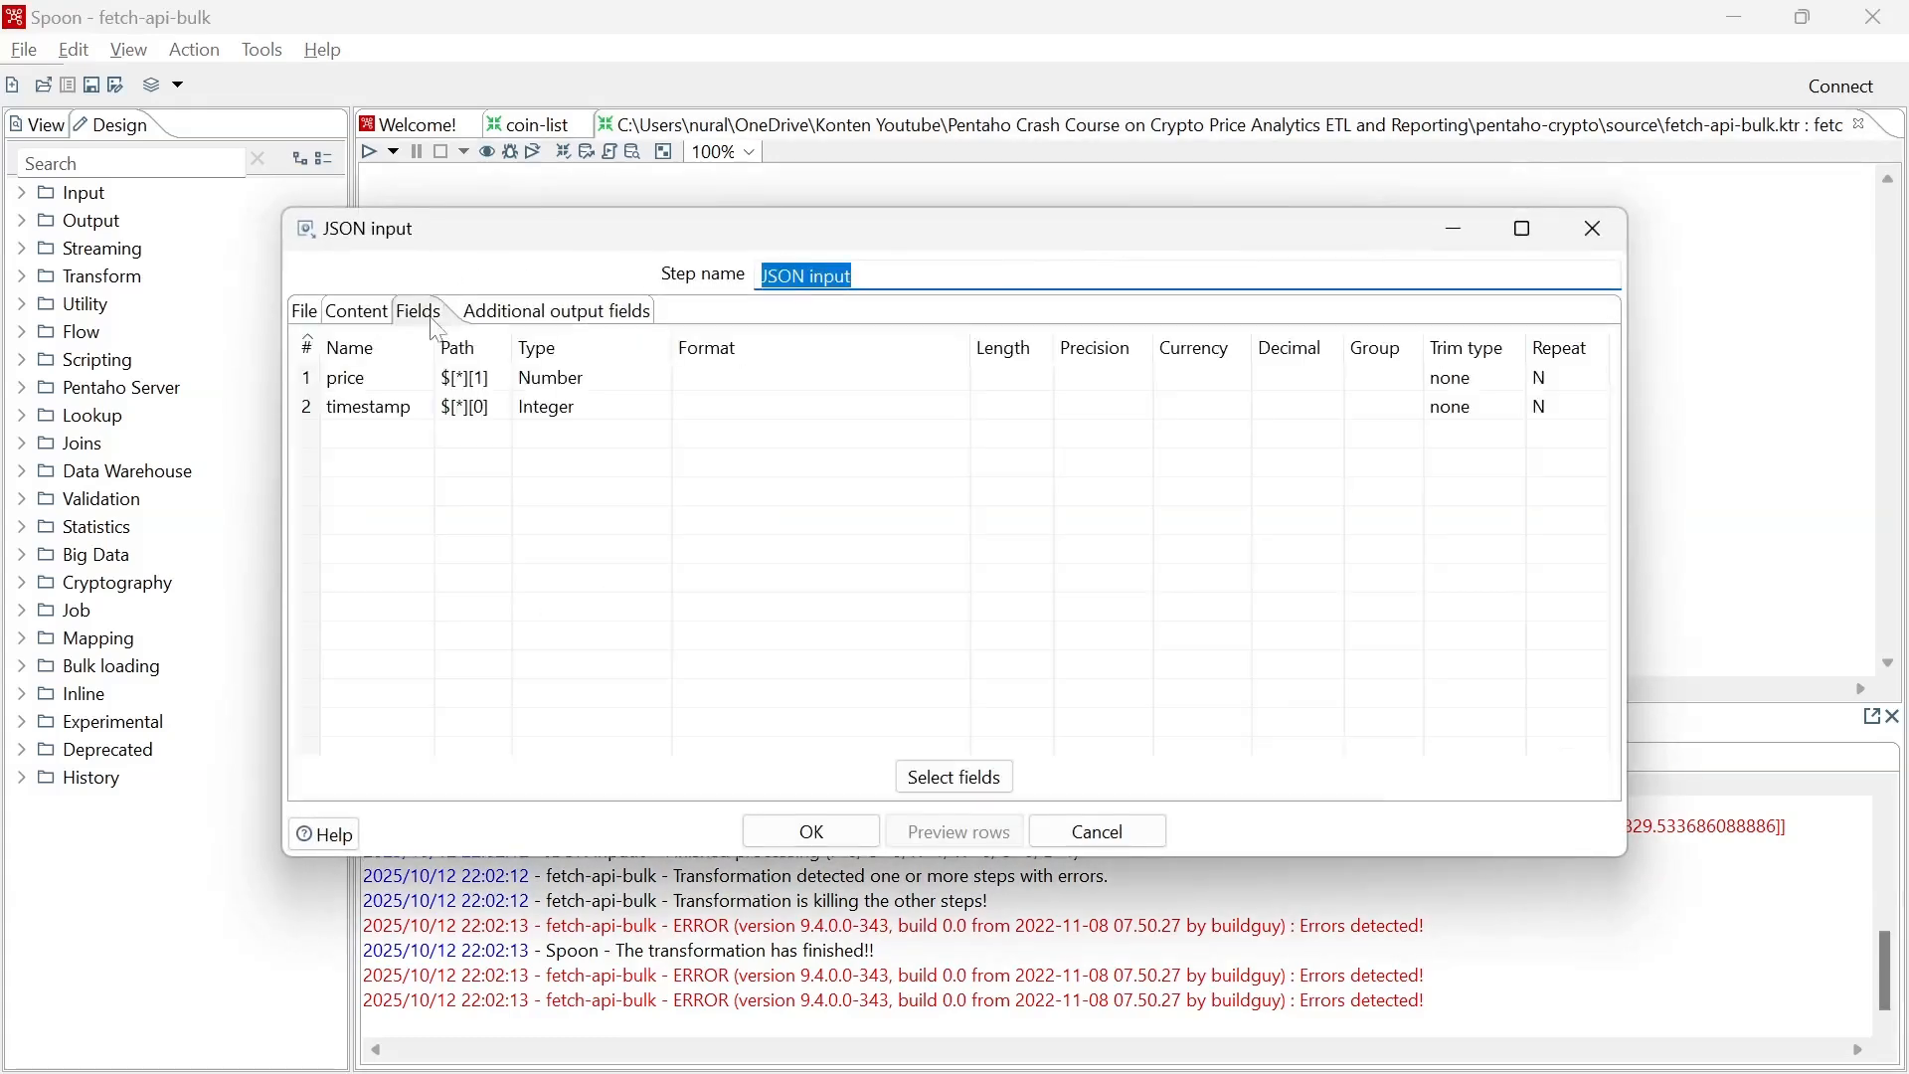
{"action": "left_click", "coordinate": [456, 389]}
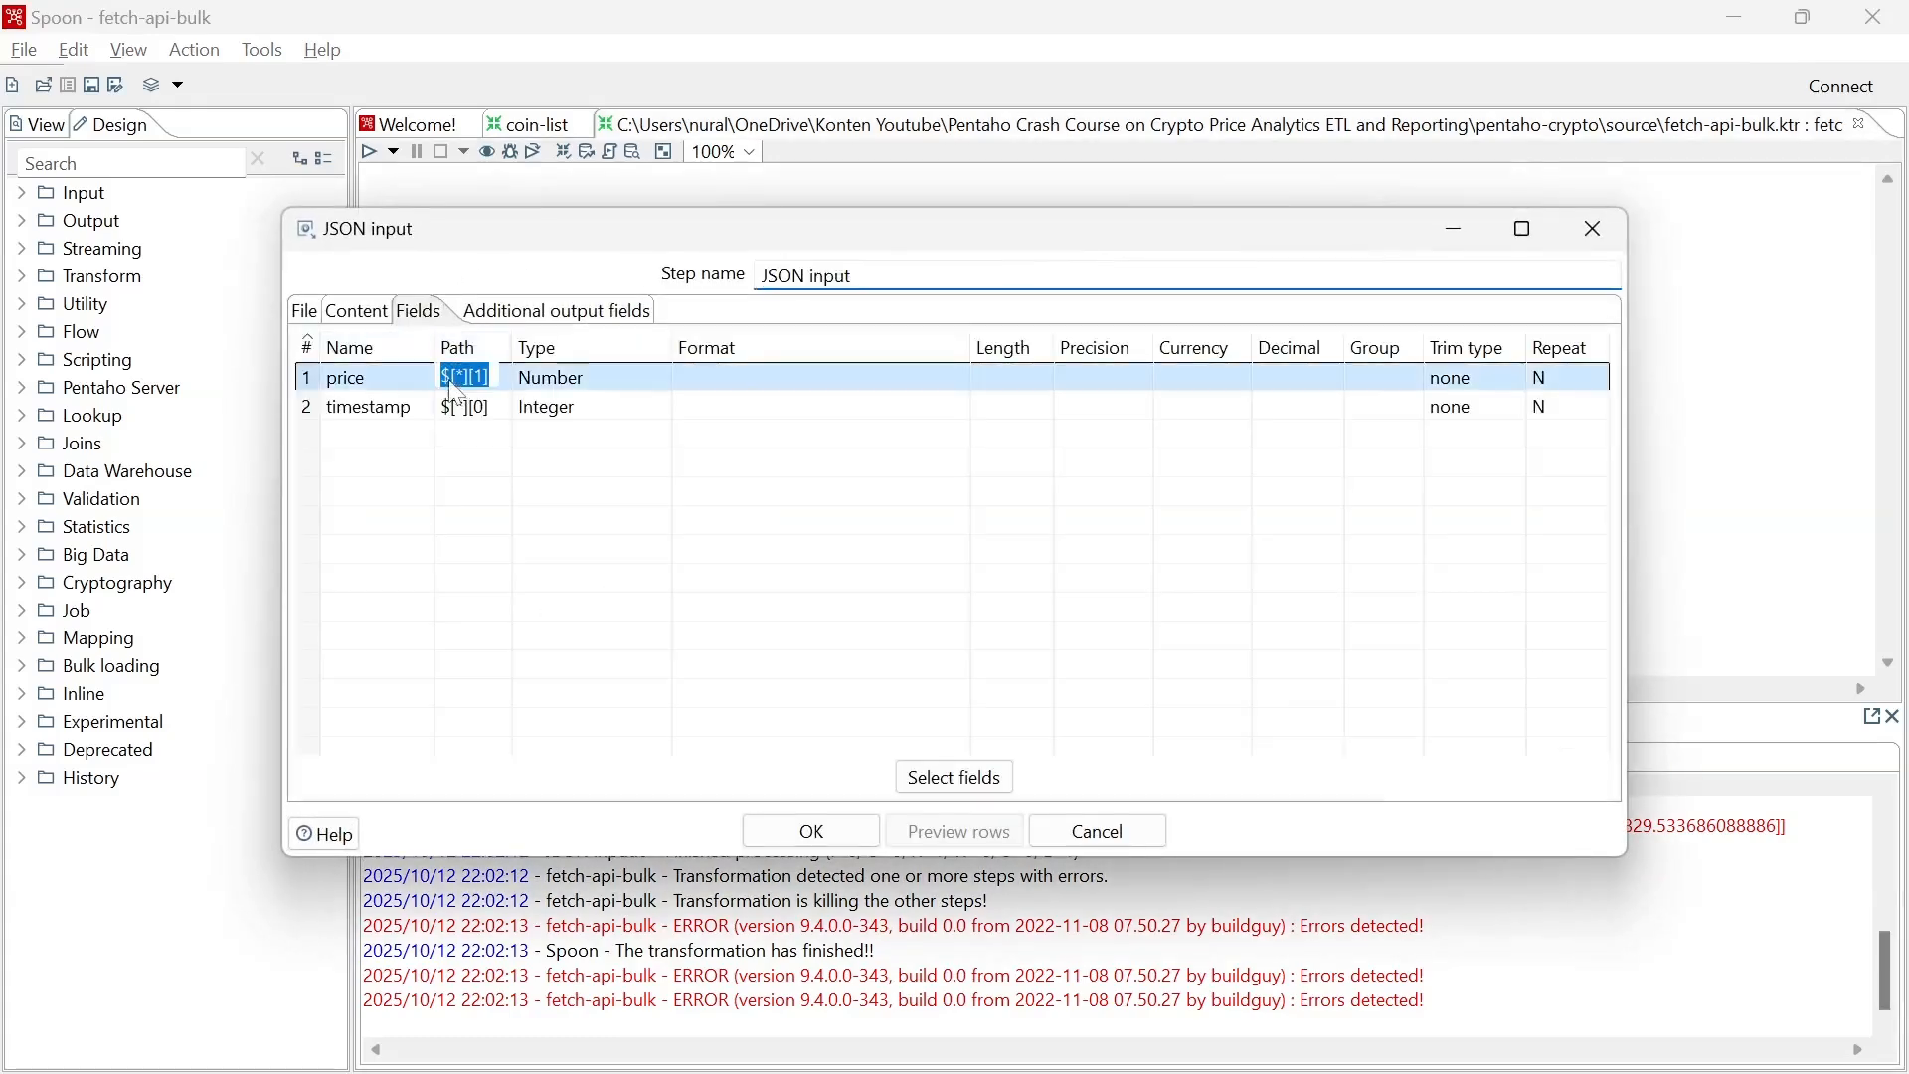
{"action": "left_click", "coordinate": [454, 377]}
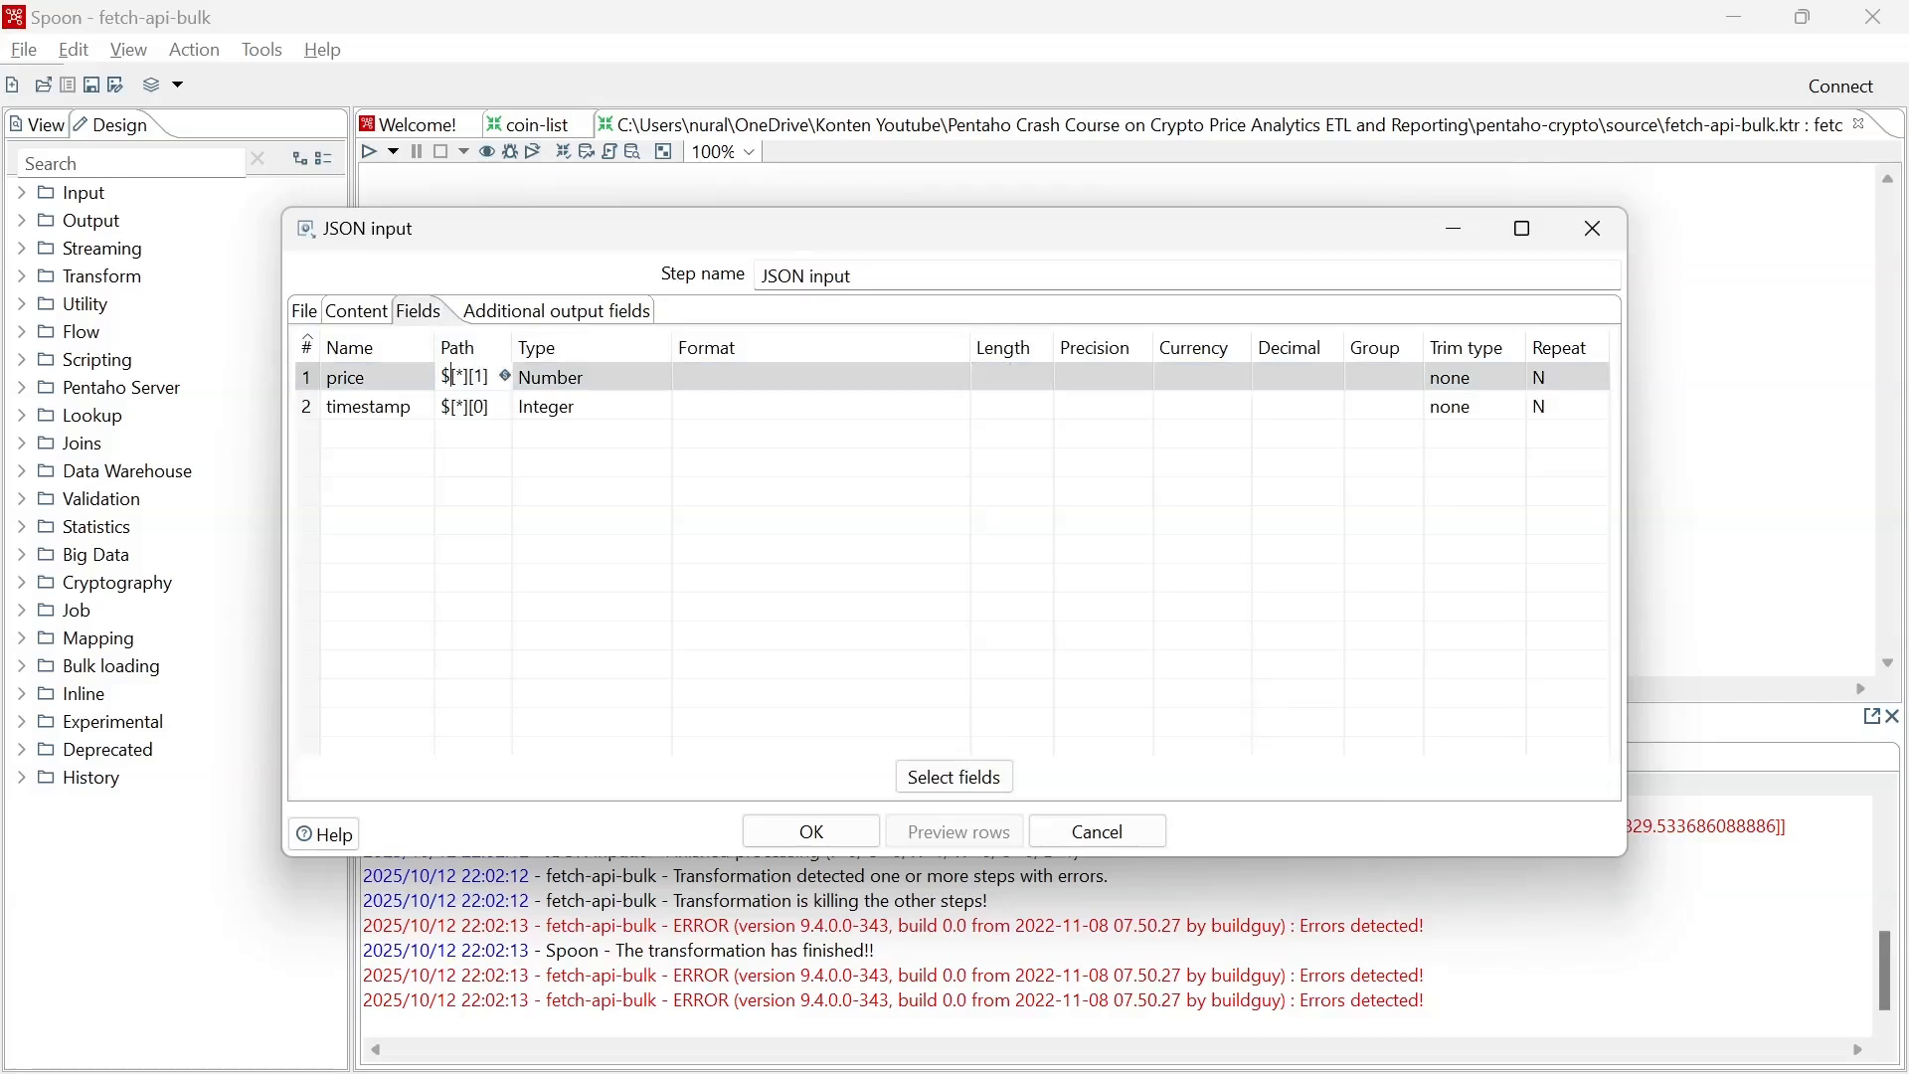
{"action": "type", "text": "[]"}
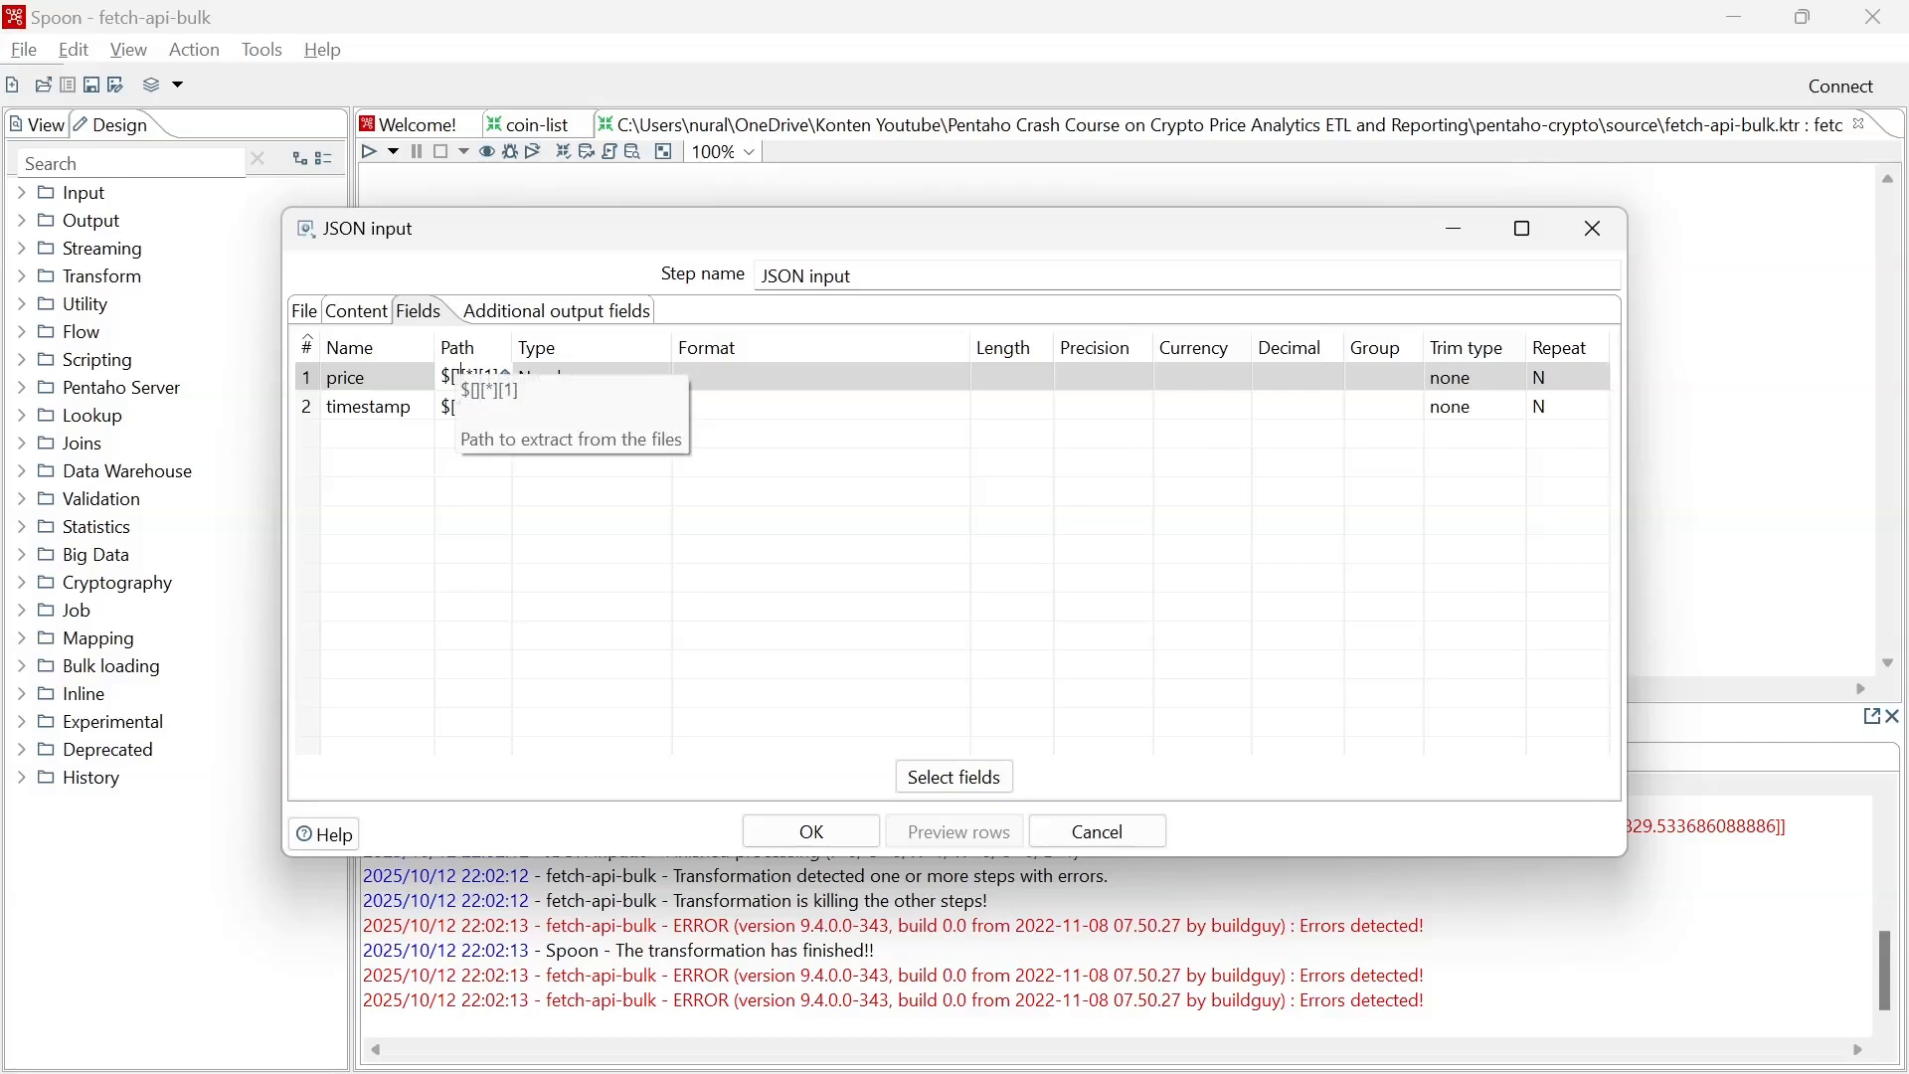
{"action": "type", "text": "'"}
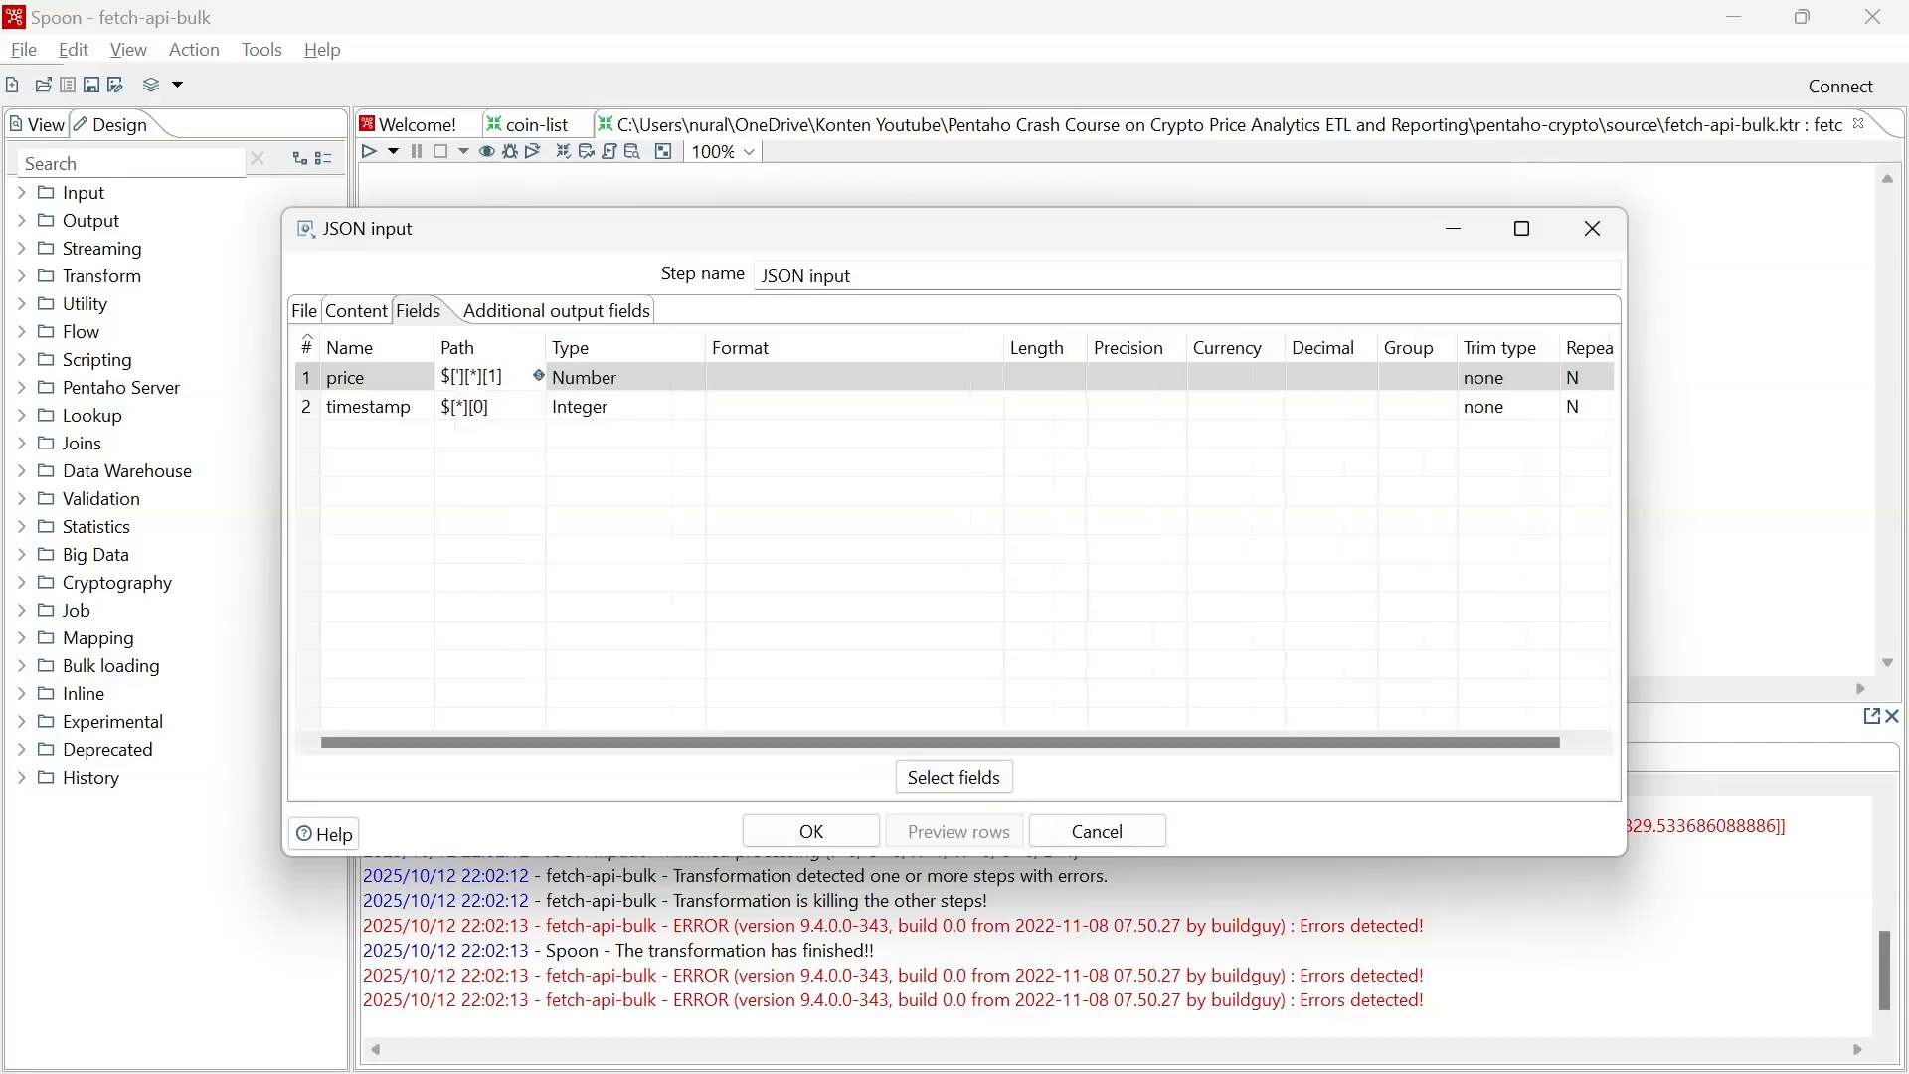
{"action": "type", "text": "prices"}
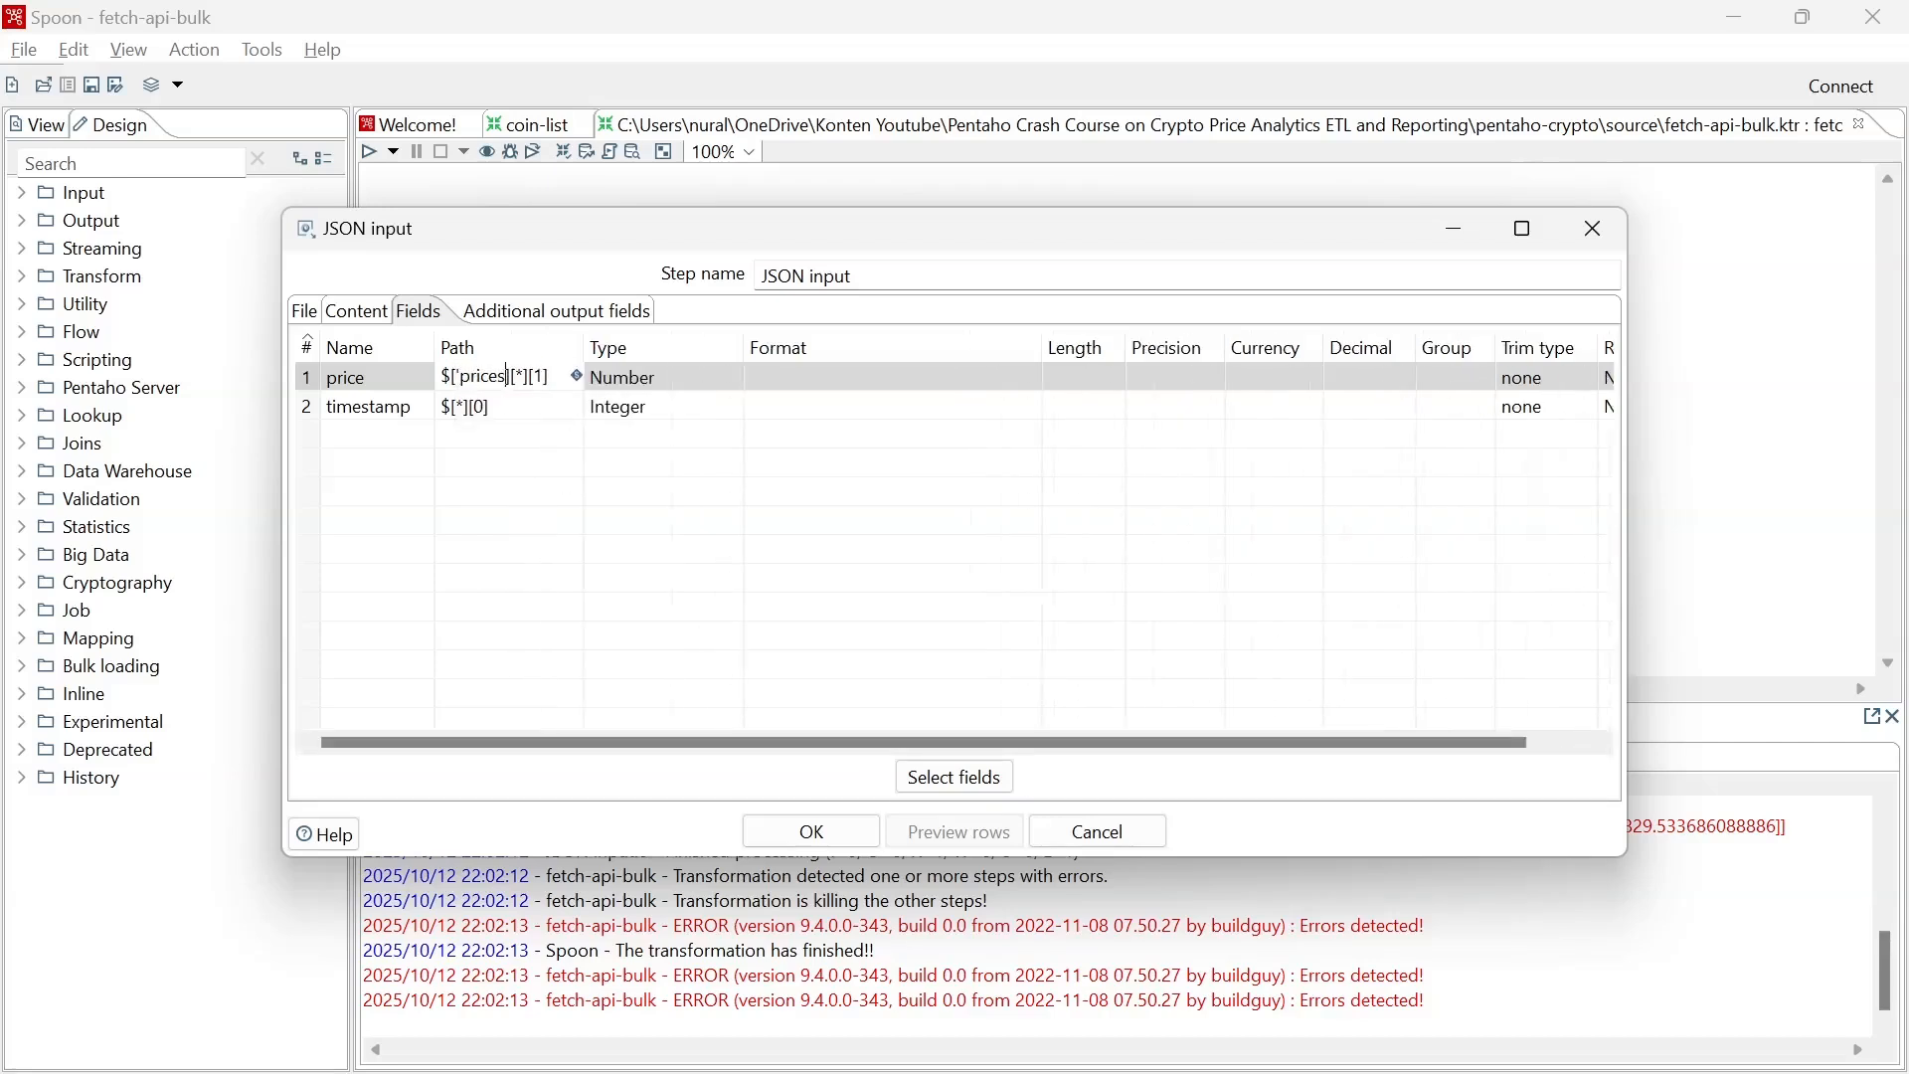
{"action": "type", "text": "'"}
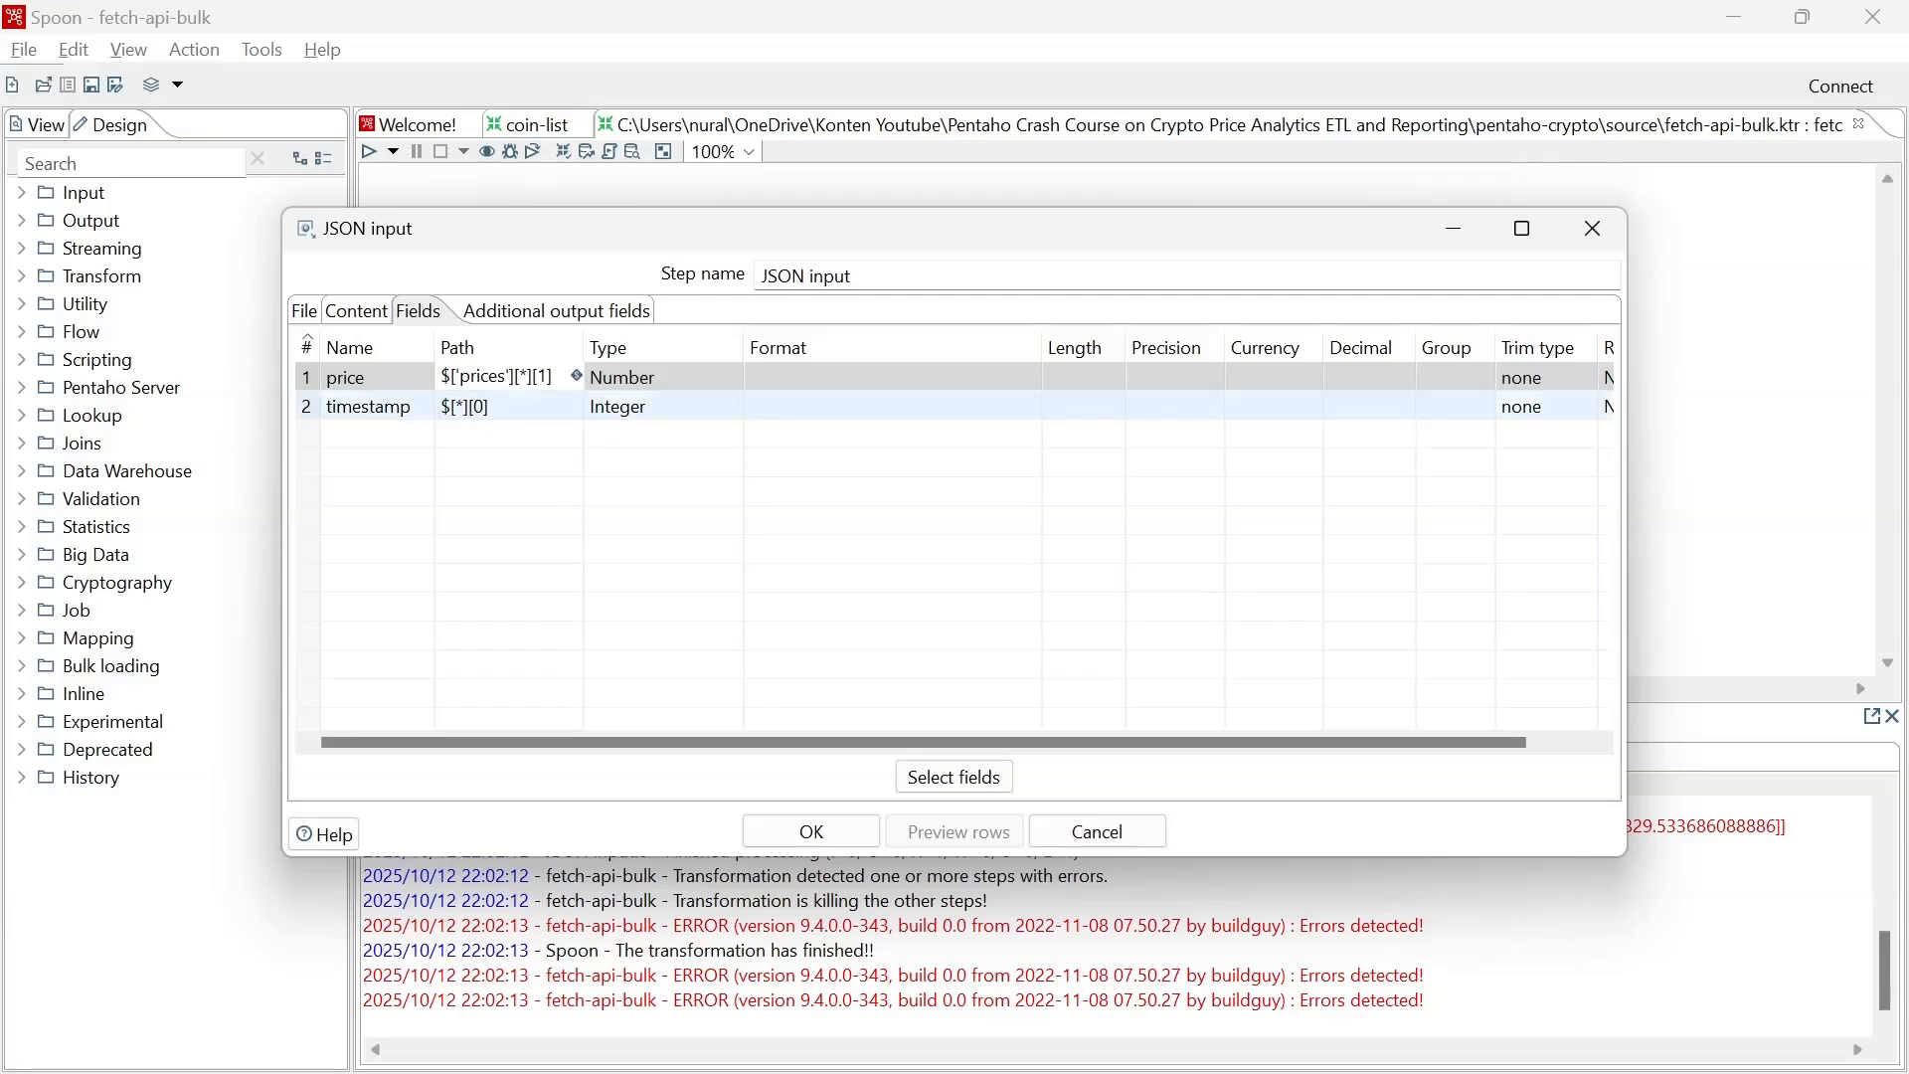
Change the timestamp field's path to $['prices'][*][0], accept the JSON input settings and save the transformation.
{"action": "left_click_drag", "start_coordinate": [516, 377], "coordinate": [453, 377]}
{"action": "left_click", "coordinate": [546, 405]}
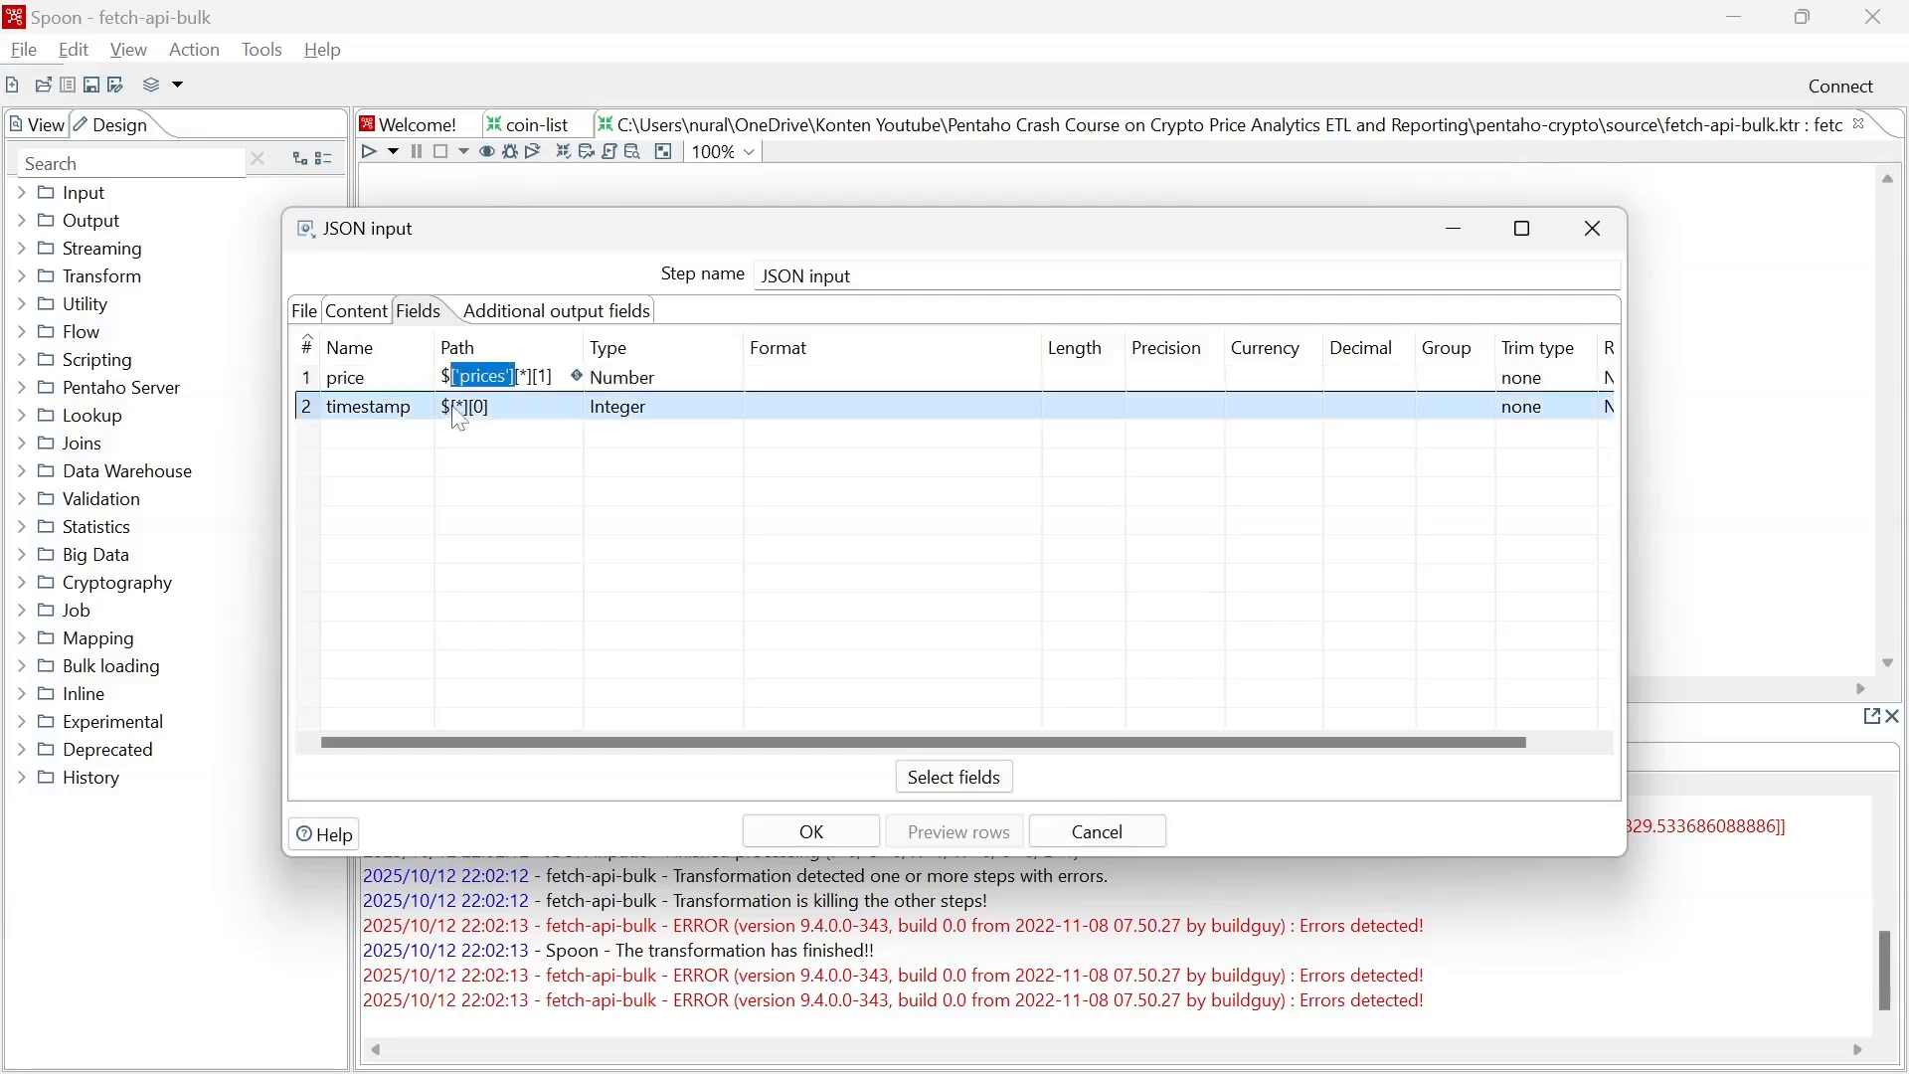
{"action": "type", "text": "['prices']"}
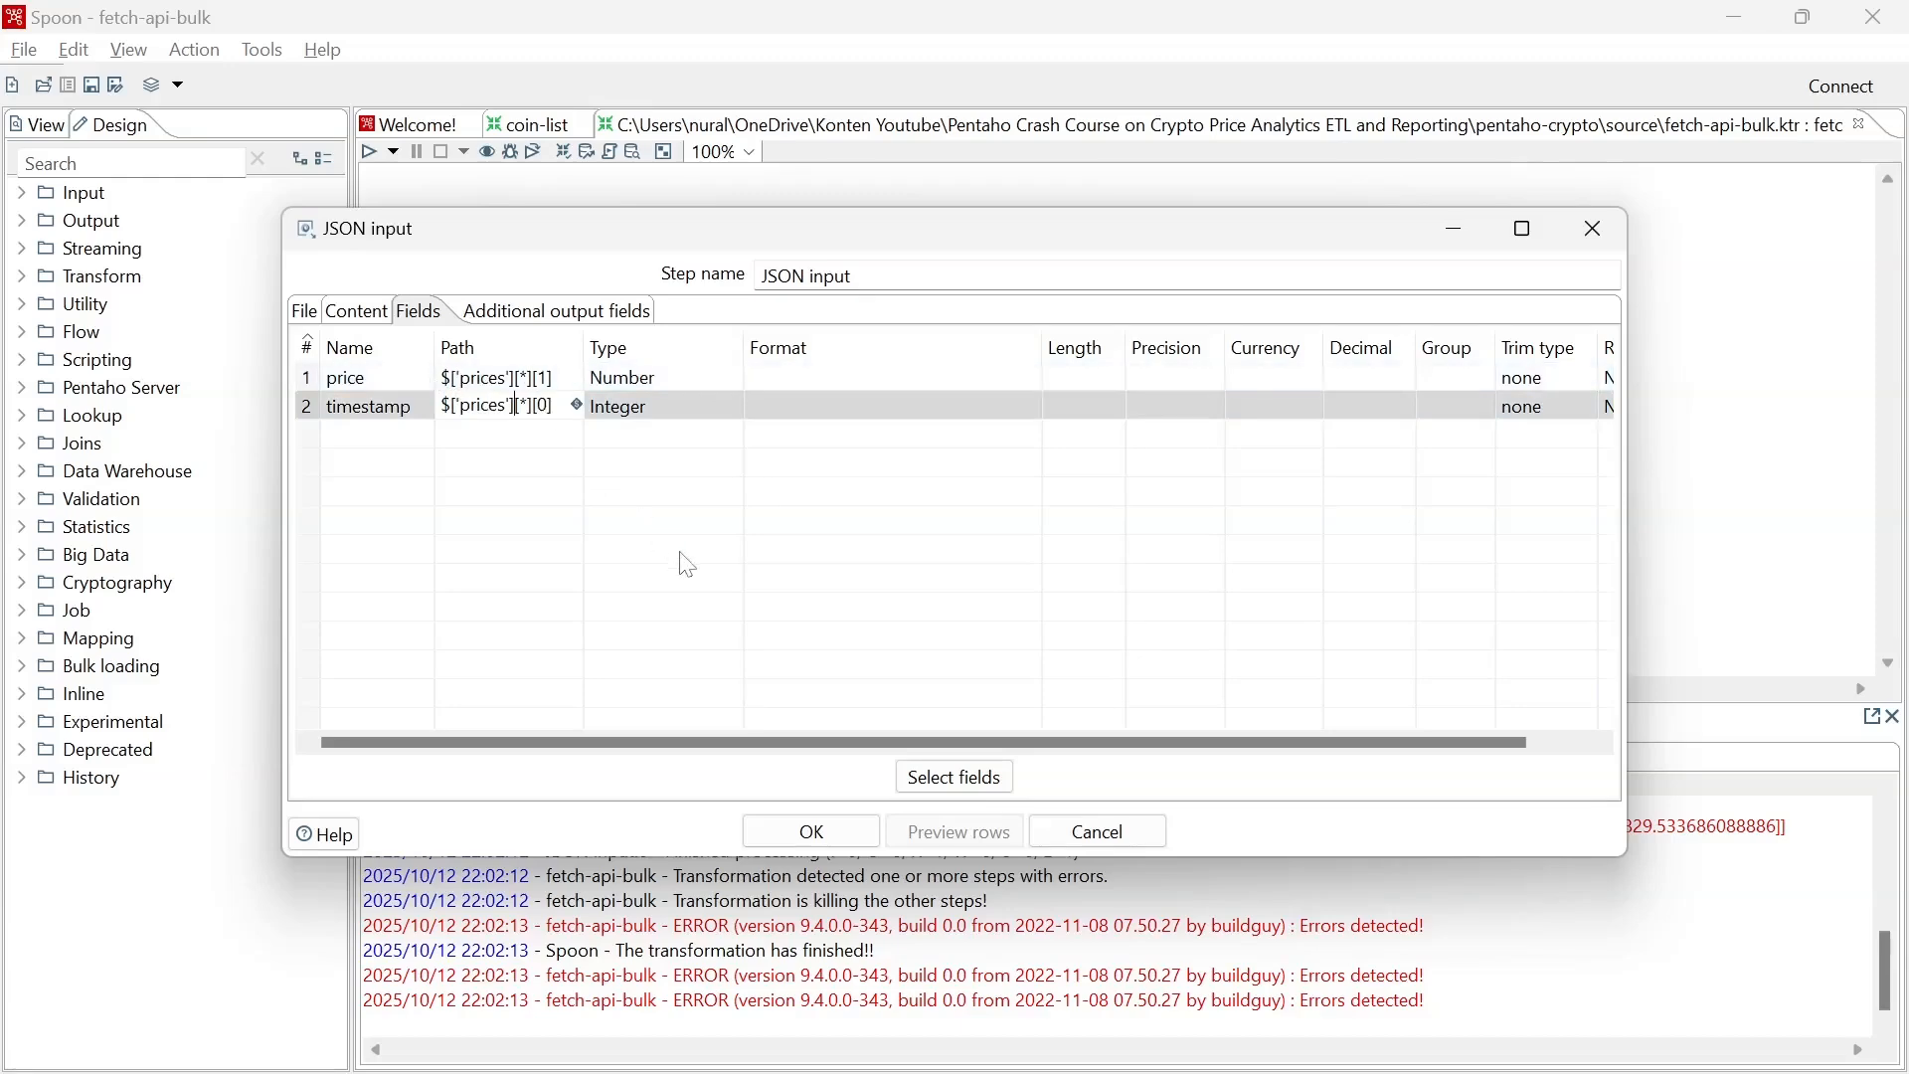
{"action": "left_click", "coordinate": [813, 831]}
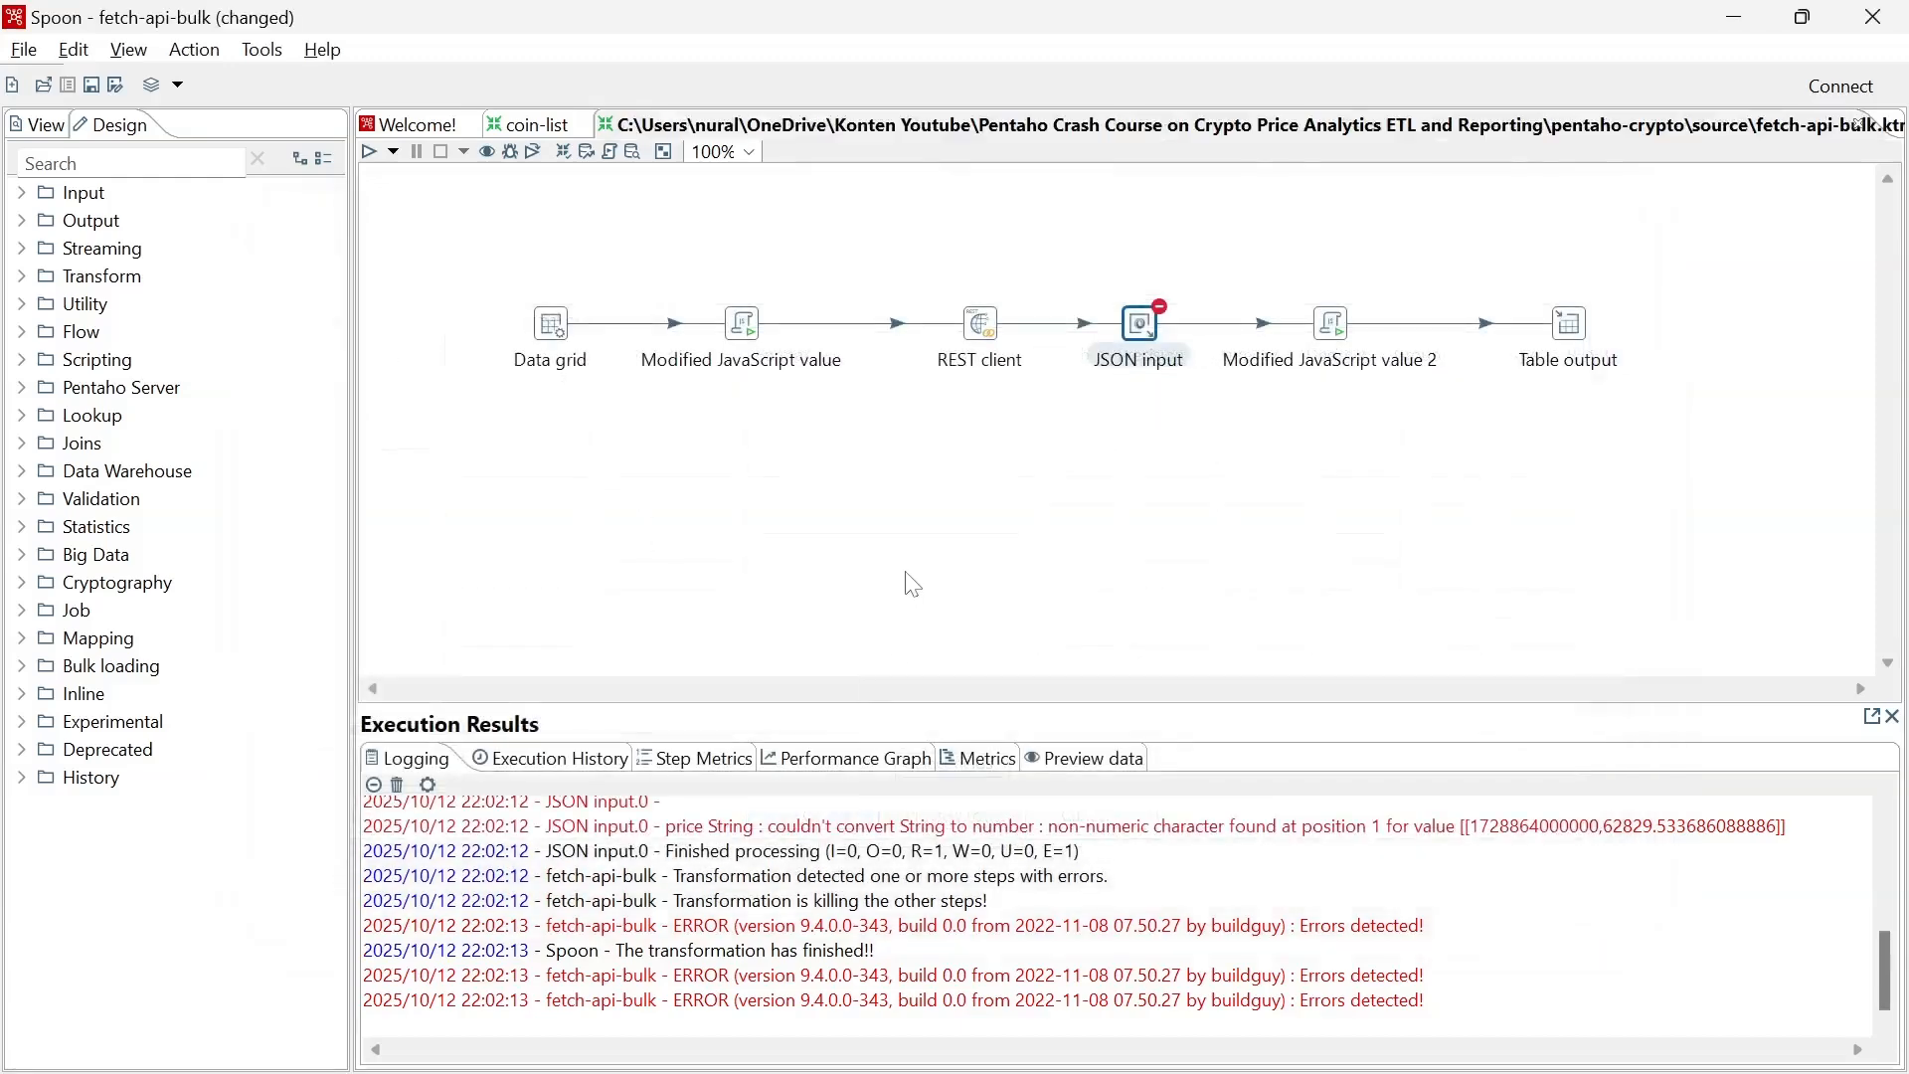
{"action": "key", "text": "ctrl+s"}
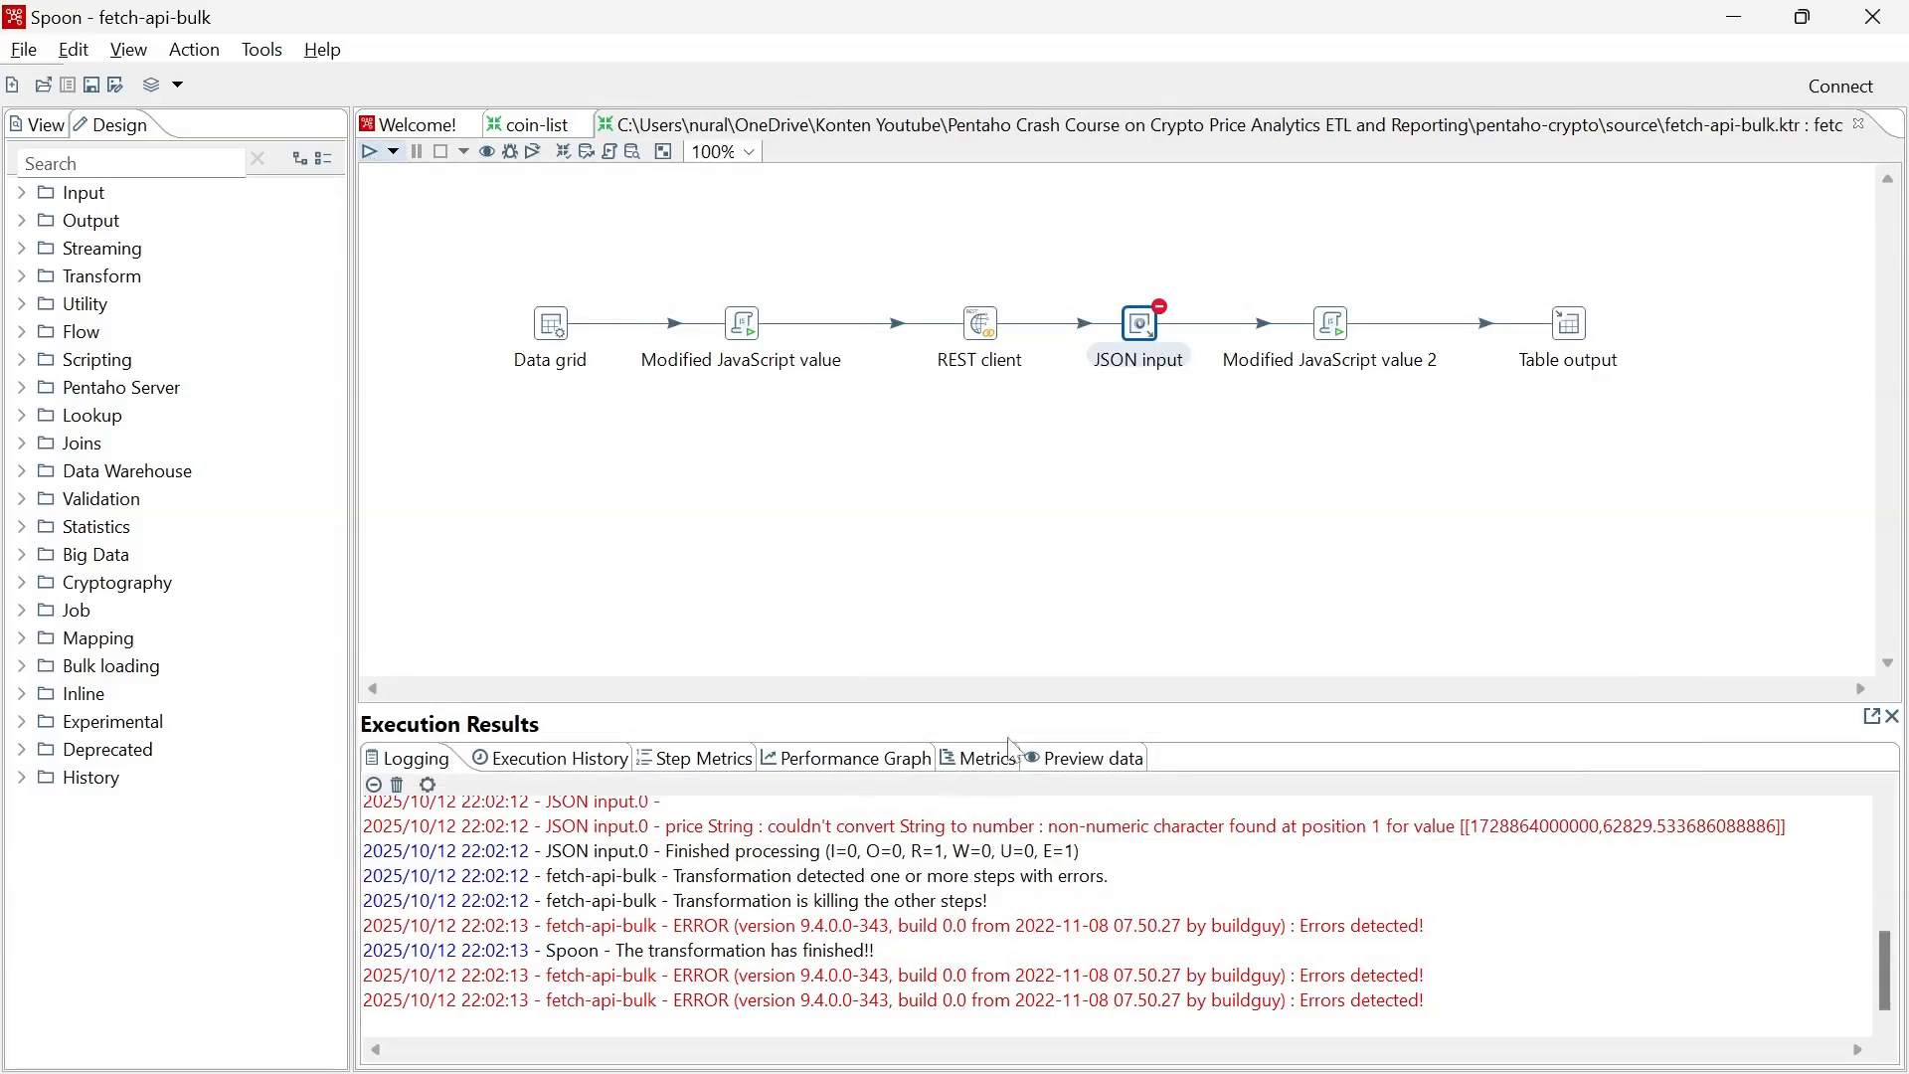
Rerun the transformation locally and check the log for the number of rows written by the Table output.
{"action": "key", "text": "F9"}
{"action": "left_click", "coordinate": [1161, 833]}
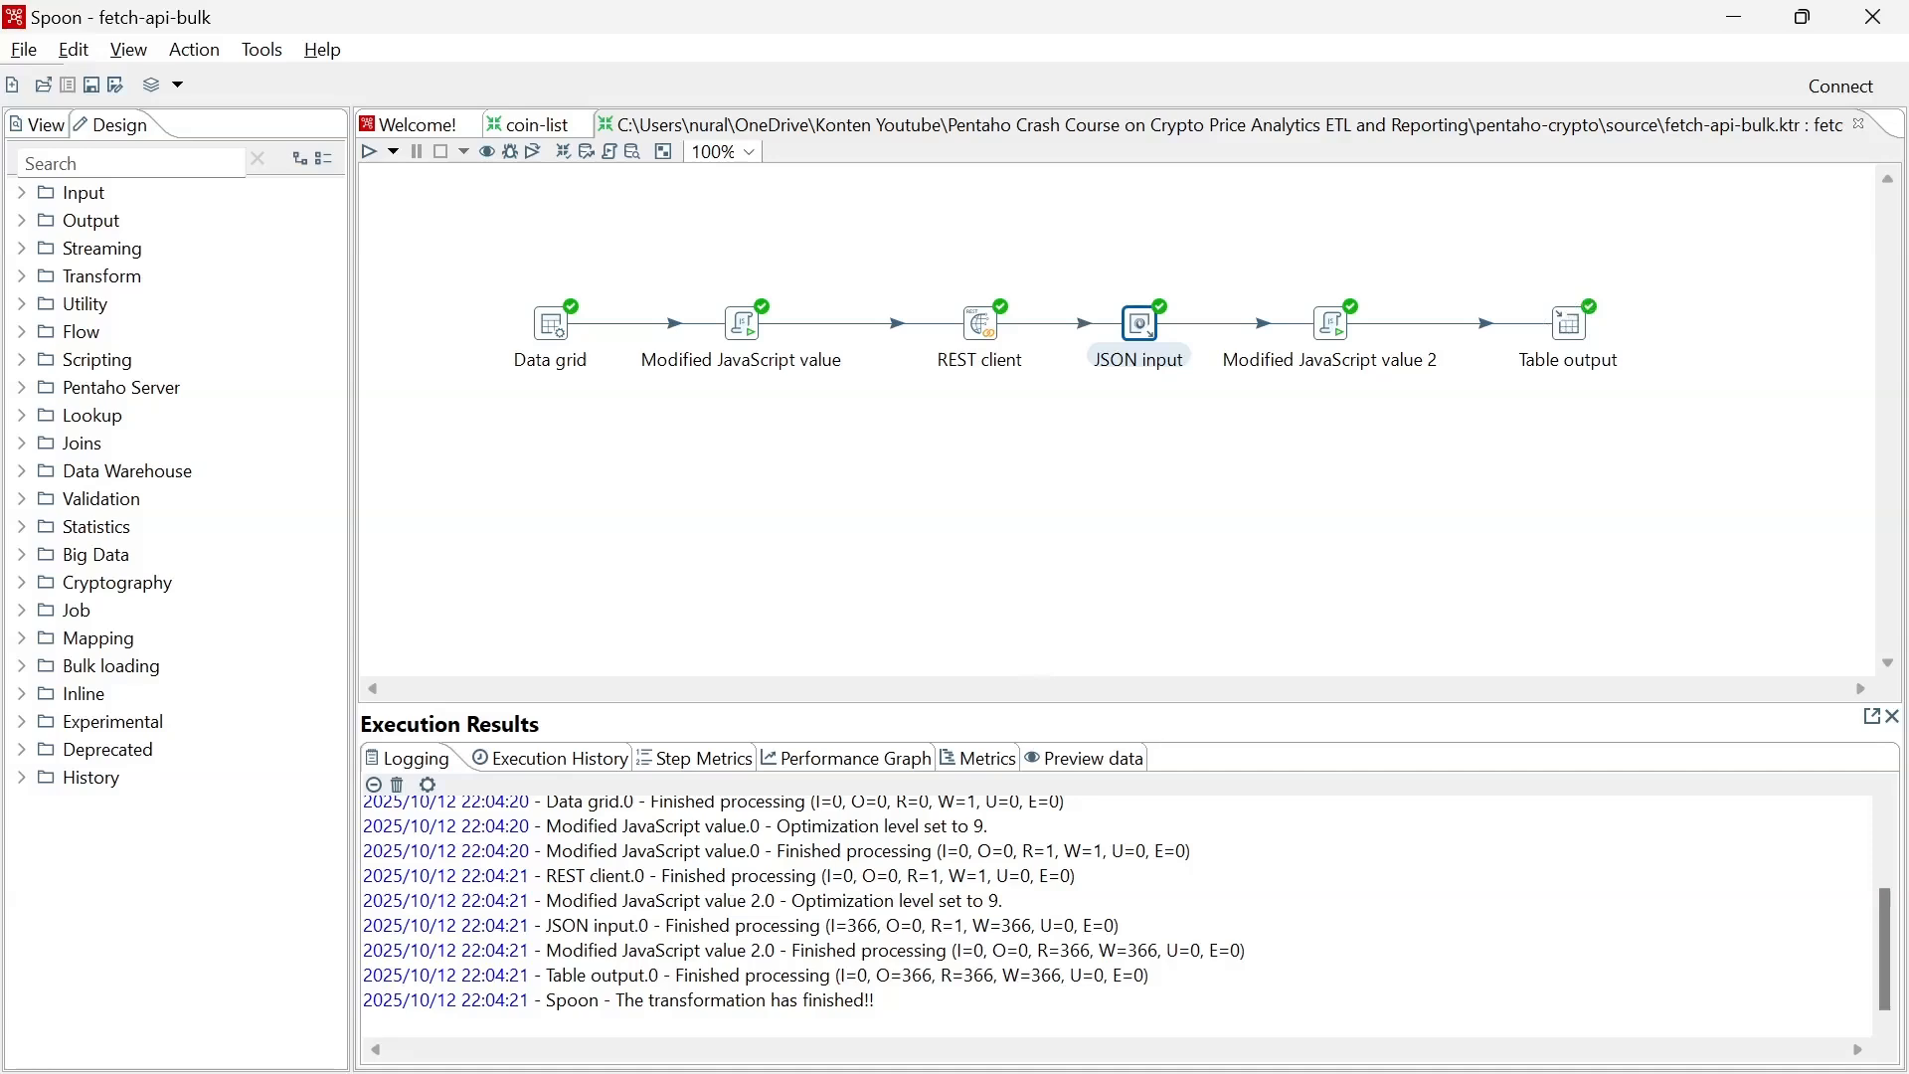
{"action": "left_click_drag", "start_coordinate": [1067, 974], "coordinate": [1031, 974]}
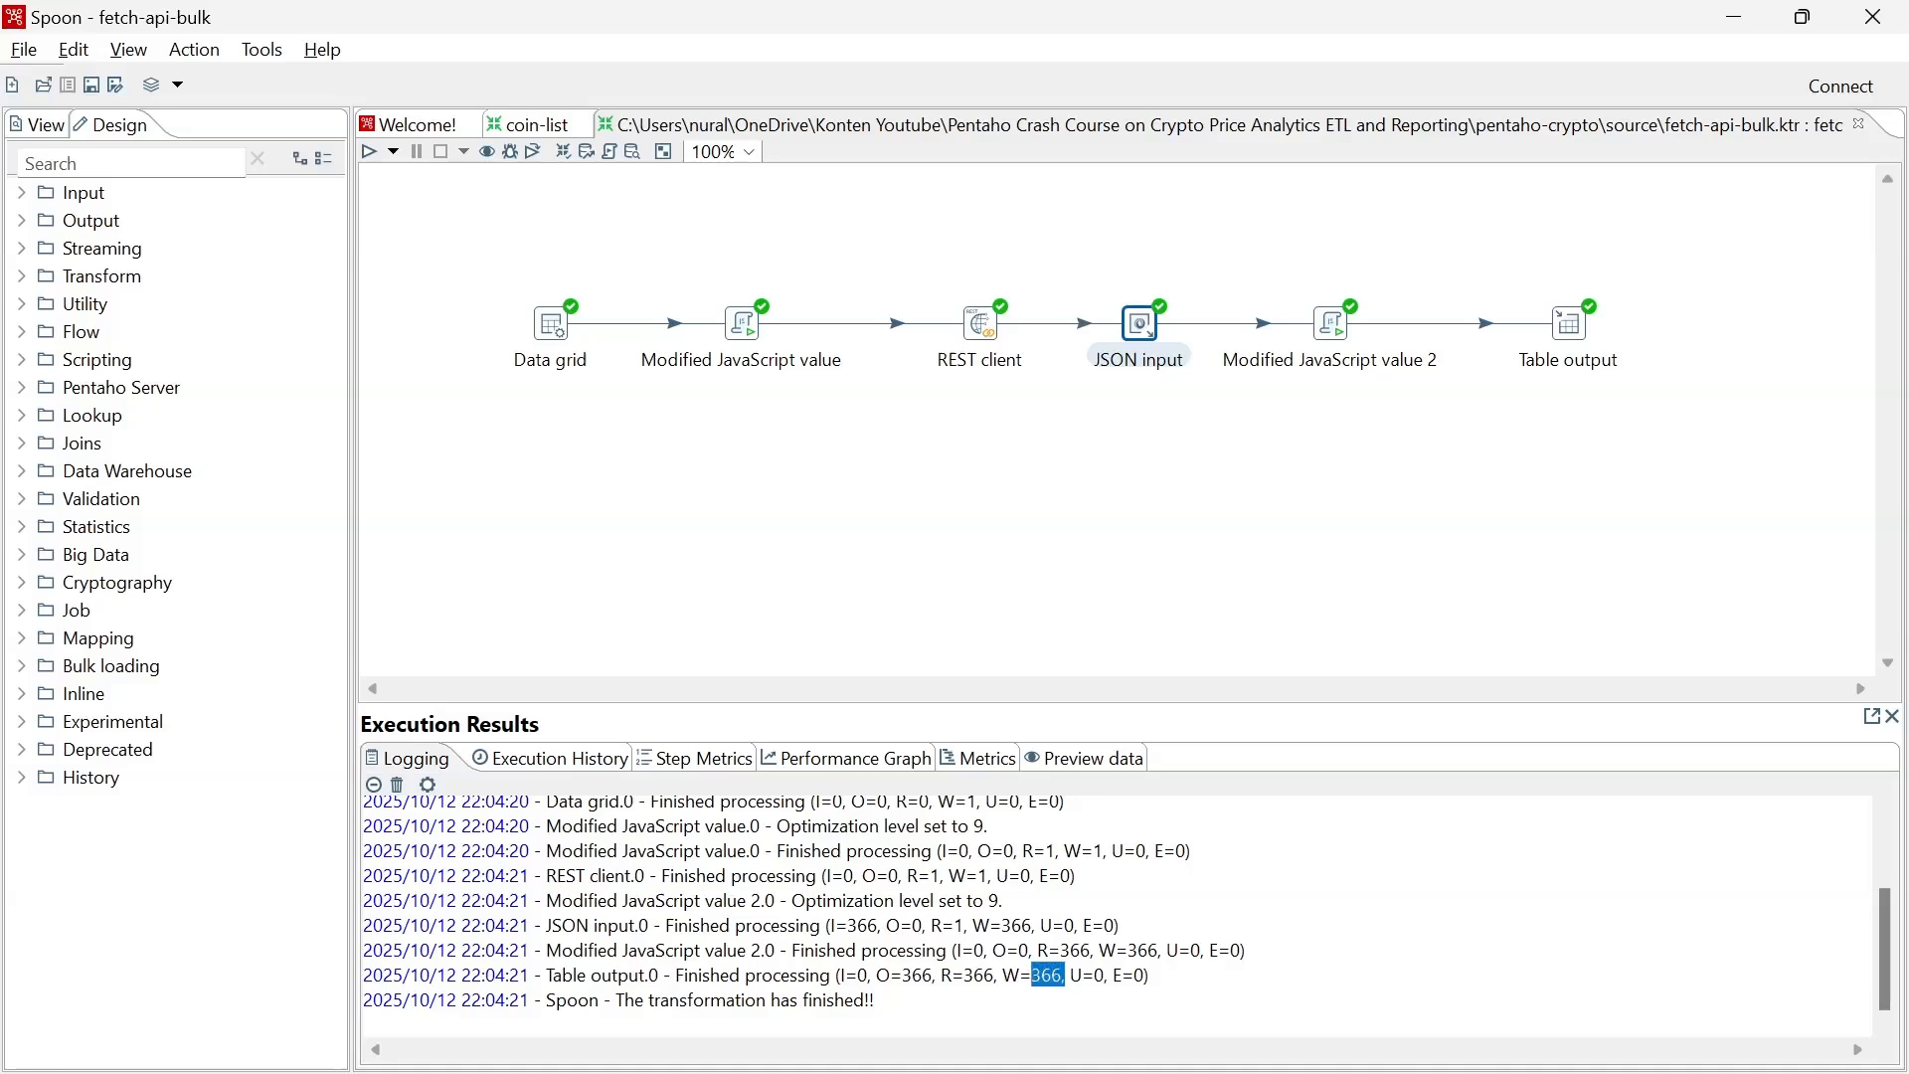
{"action": "left_click", "coordinate": [1030, 975]}
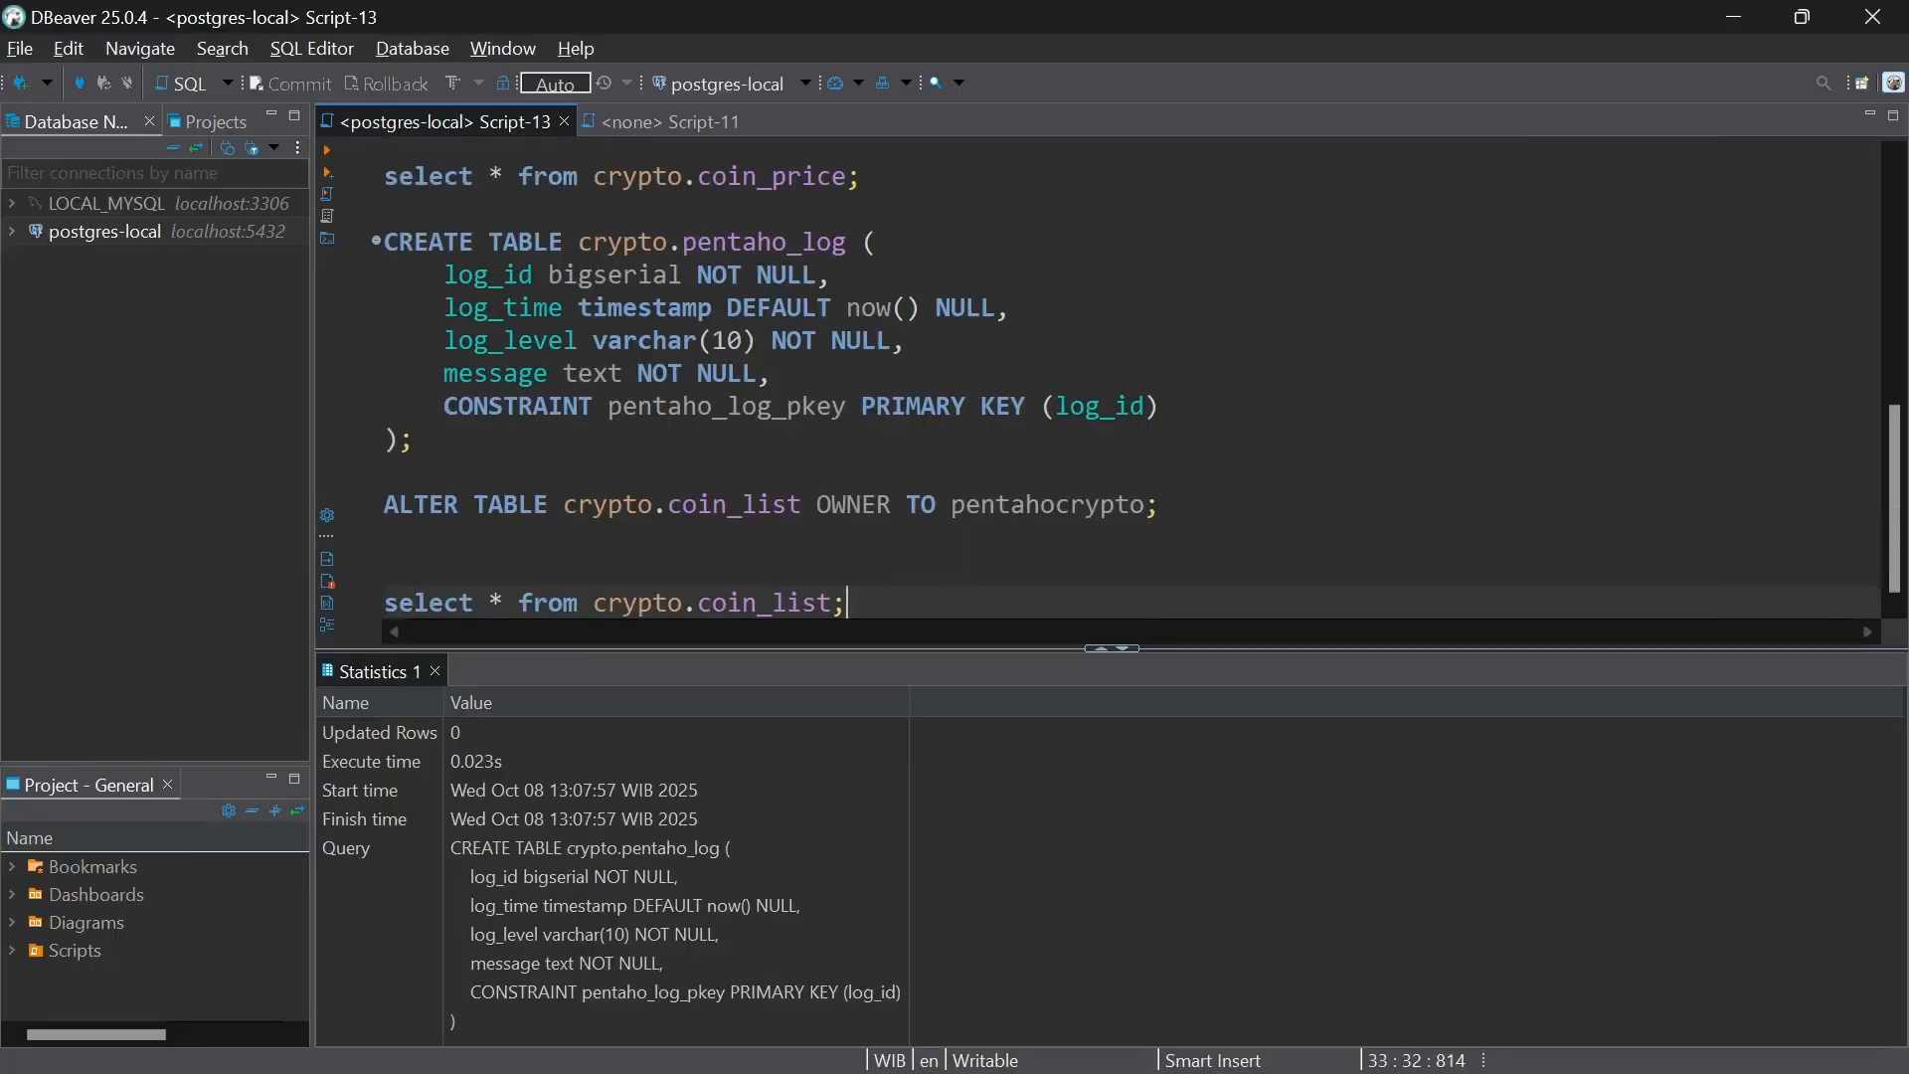
In DBeaver, add the query "select * from crypto.coin_price;" at the end of the script and execute it.
{"action": "key", "text": "Return"}
{"action": "key", "text": "Return"}
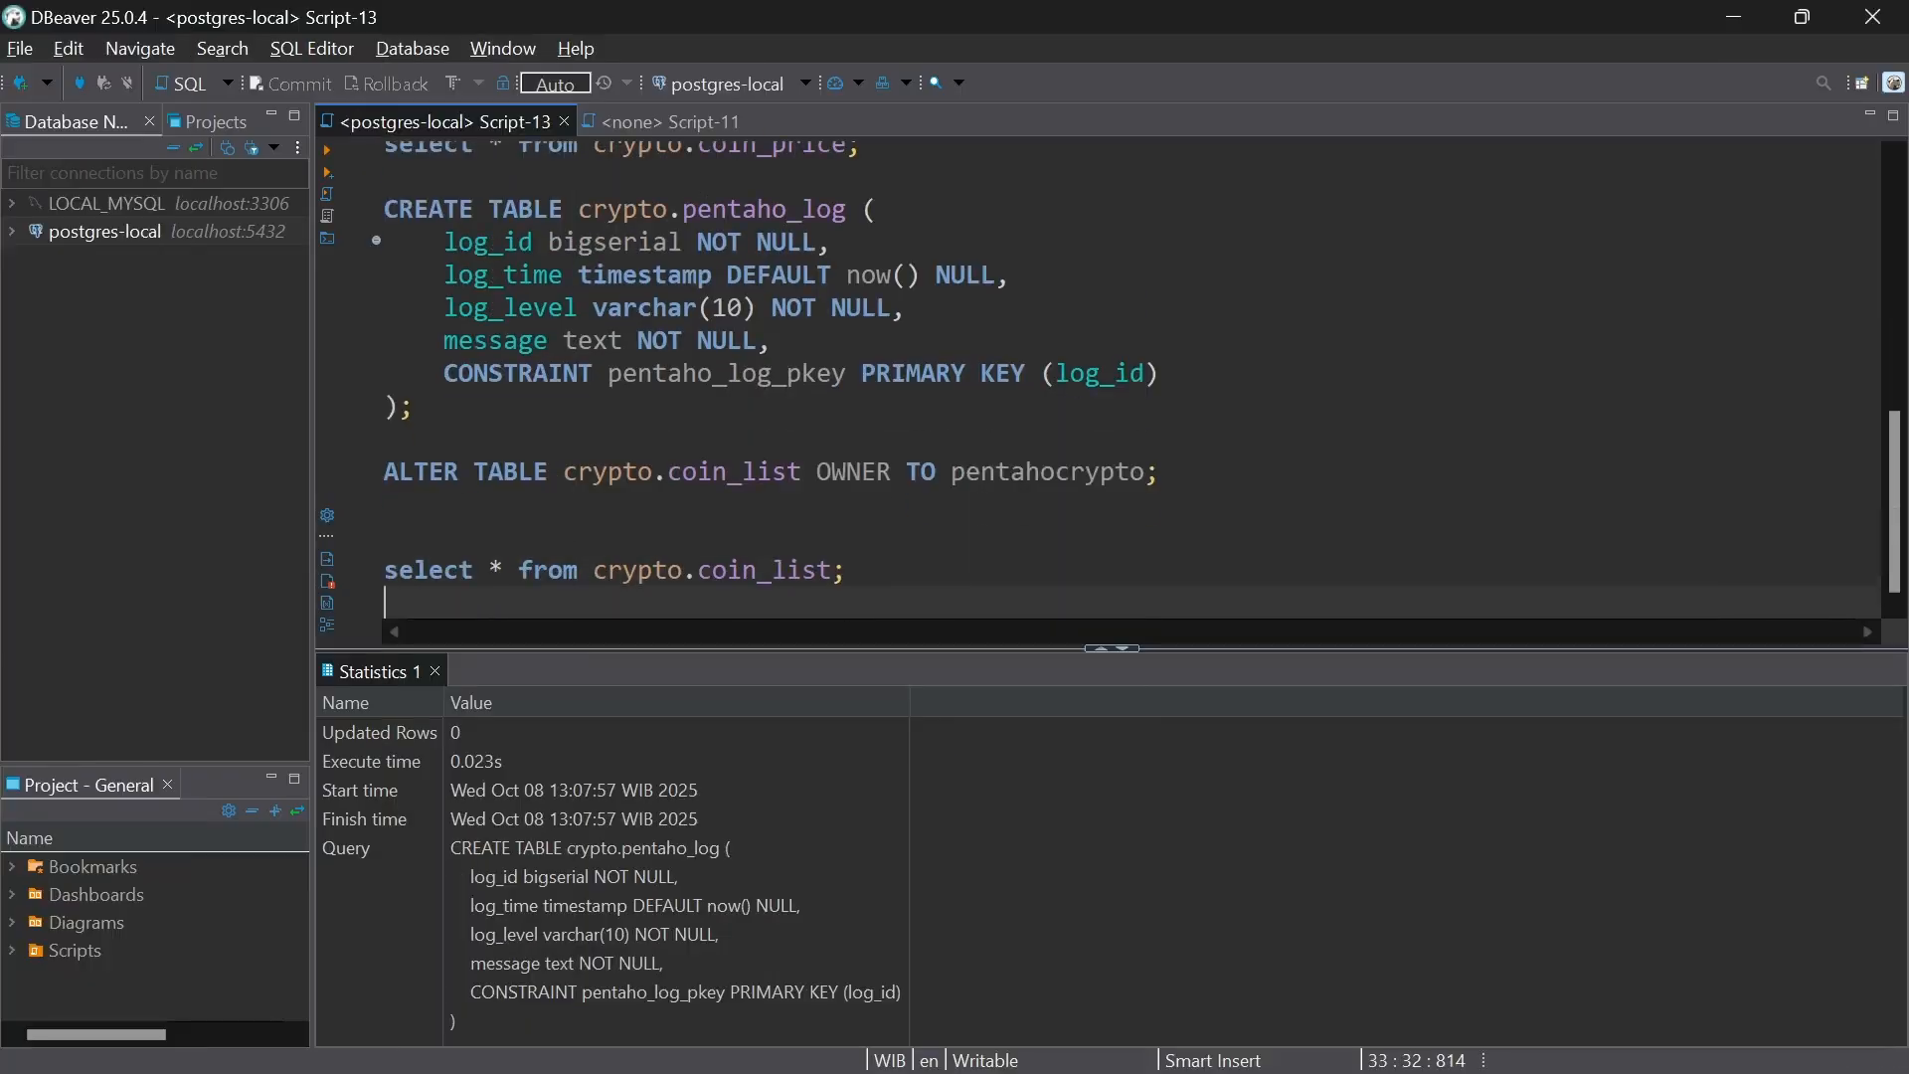
{"action": "type", "text": "sel"}
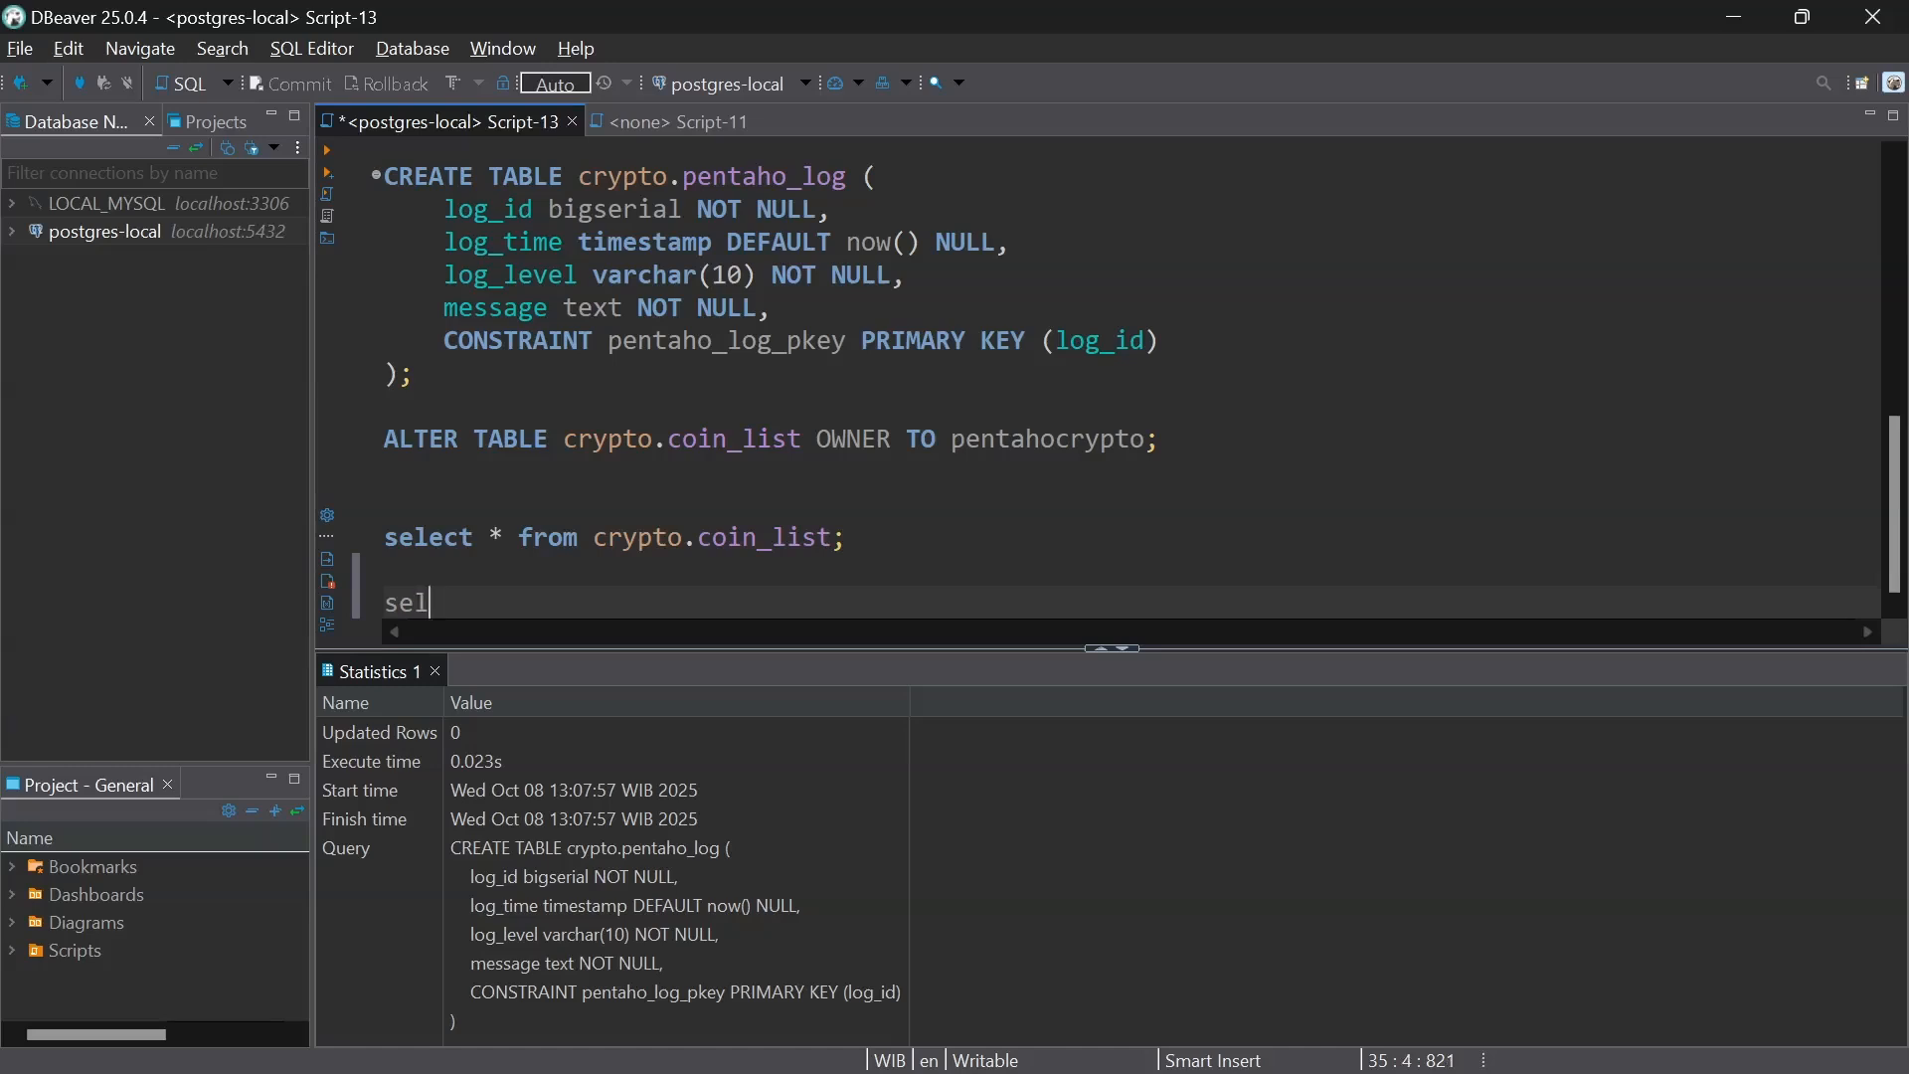
{"action": "type", "text": "ect * from cru"}
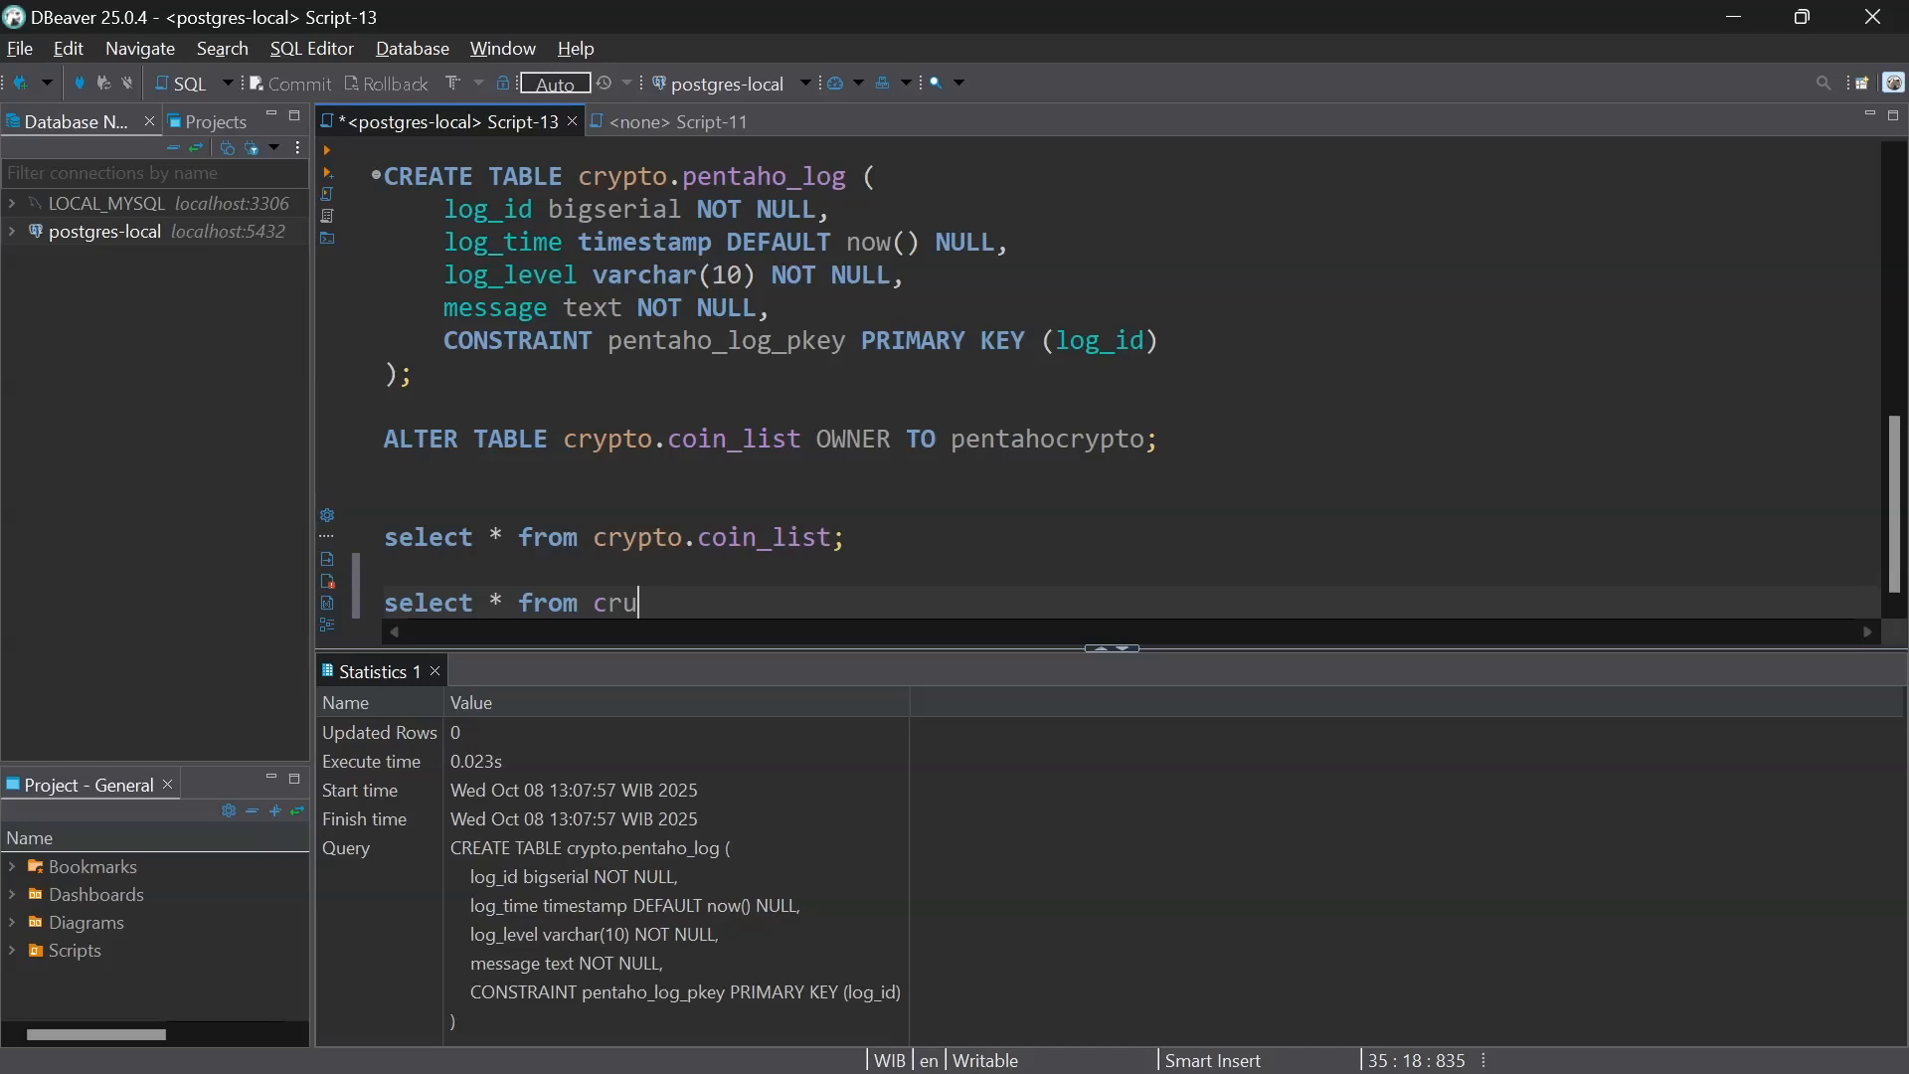
{"action": "key", "text": "BackSpace"}
{"action": "type", "text": "ypto.coin_price"}
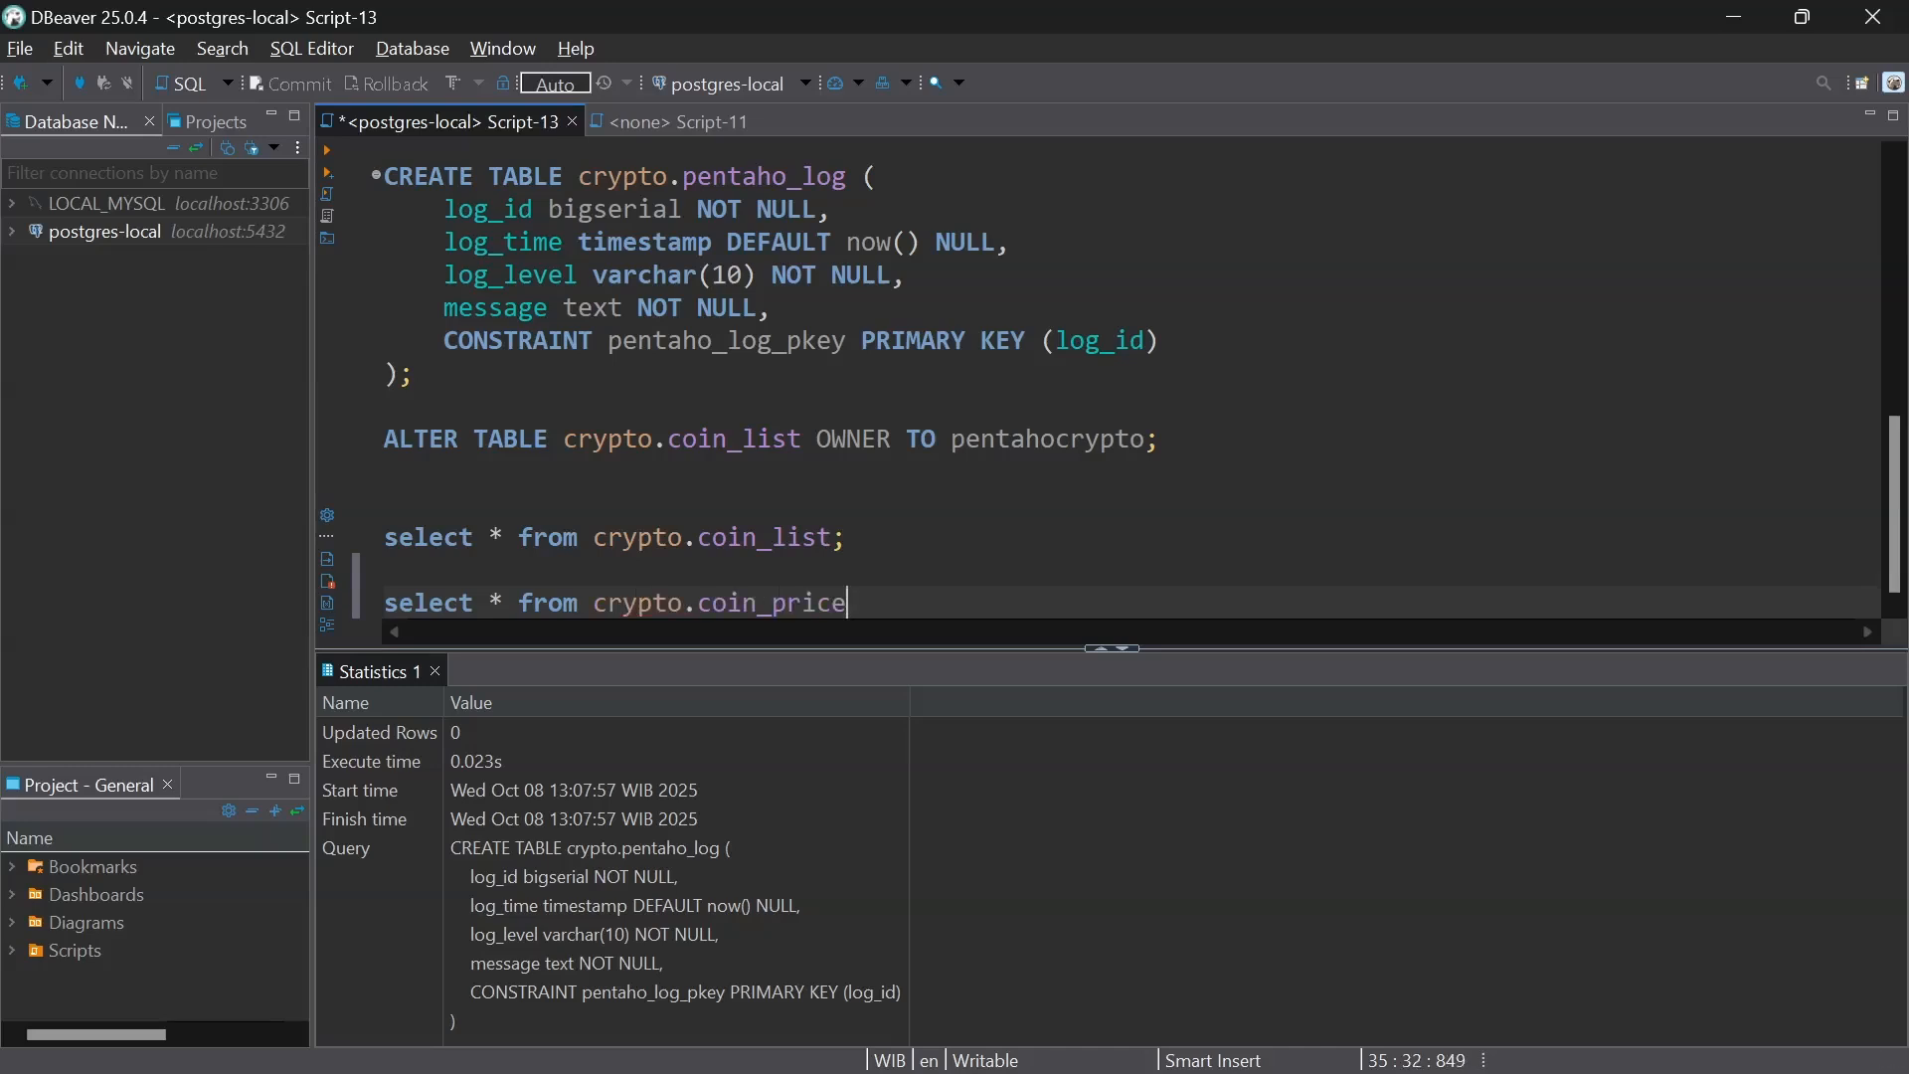
{"action": "type", "text": ";"}
{"action": "key", "text": "ctrl+Return"}
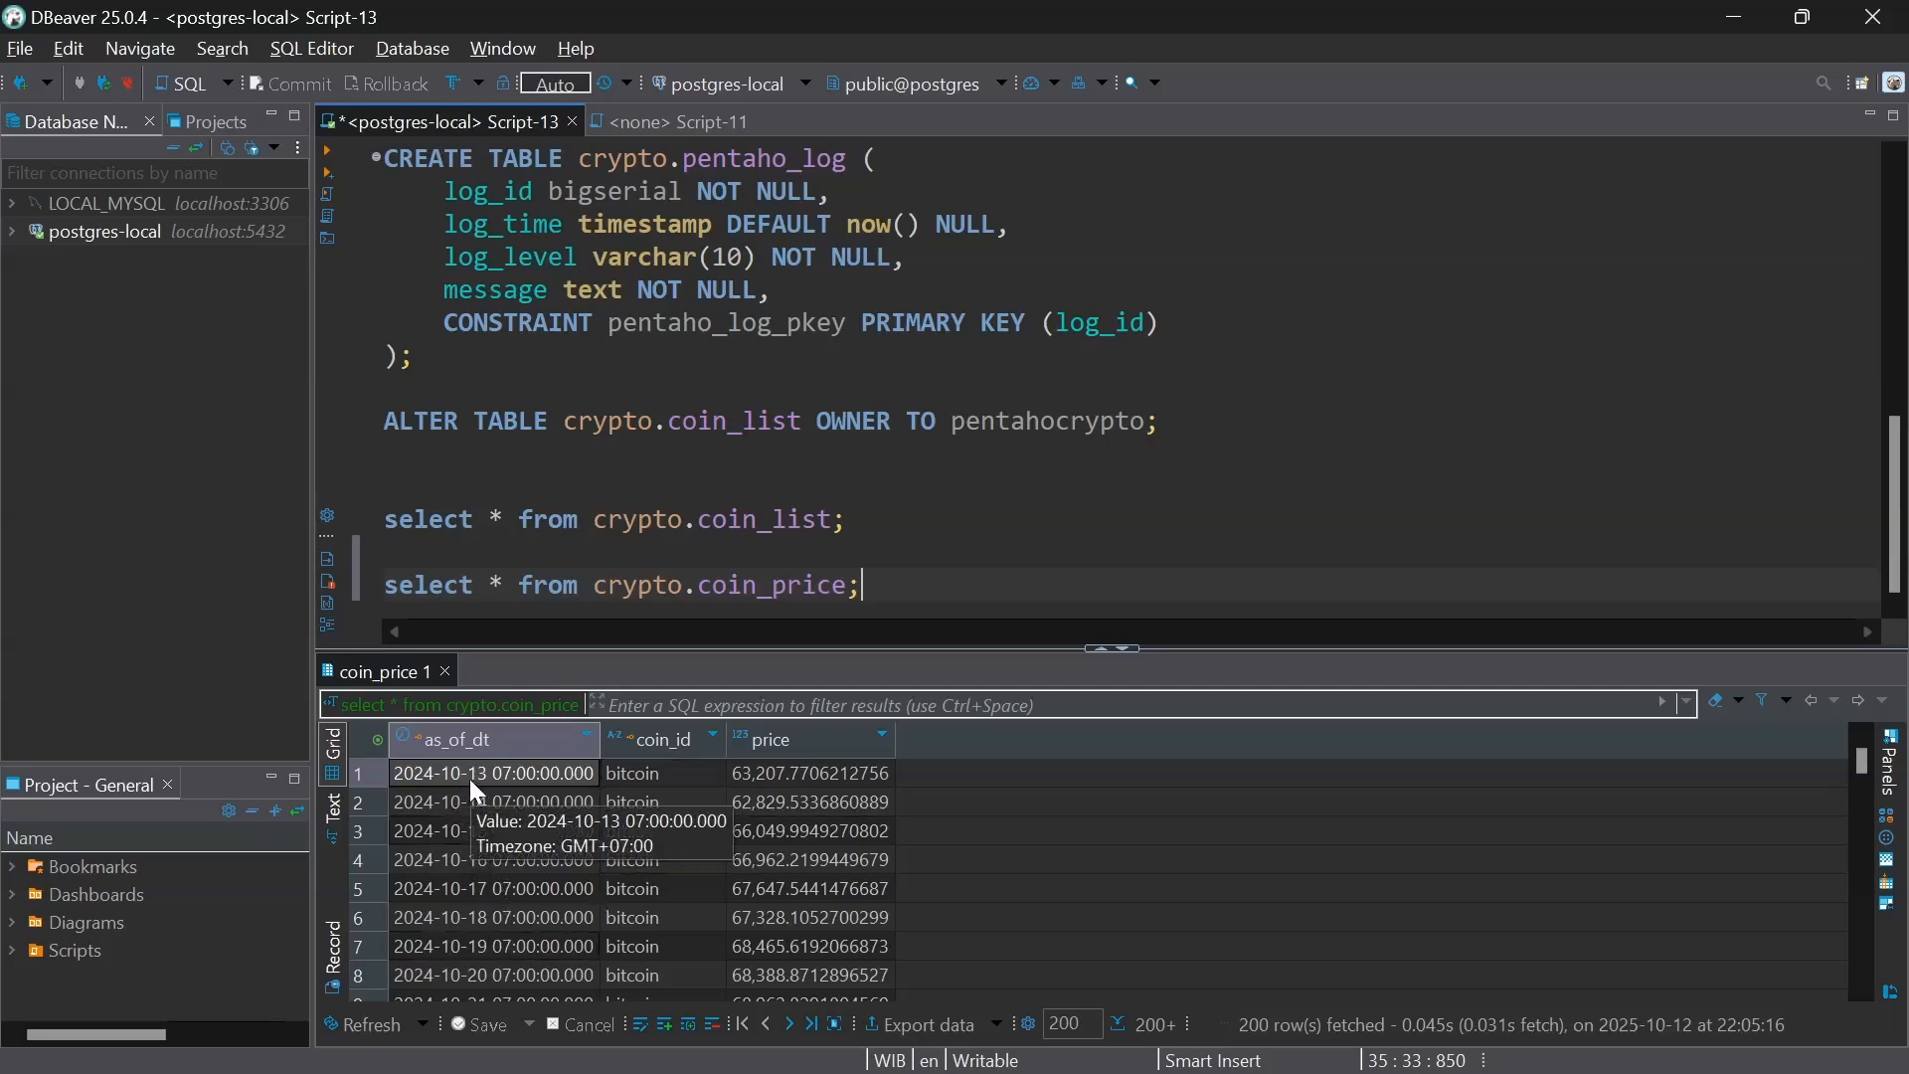
Order the coin_price query results by as_of_dt descending.
{"action": "left_click", "coordinate": [588, 734]}
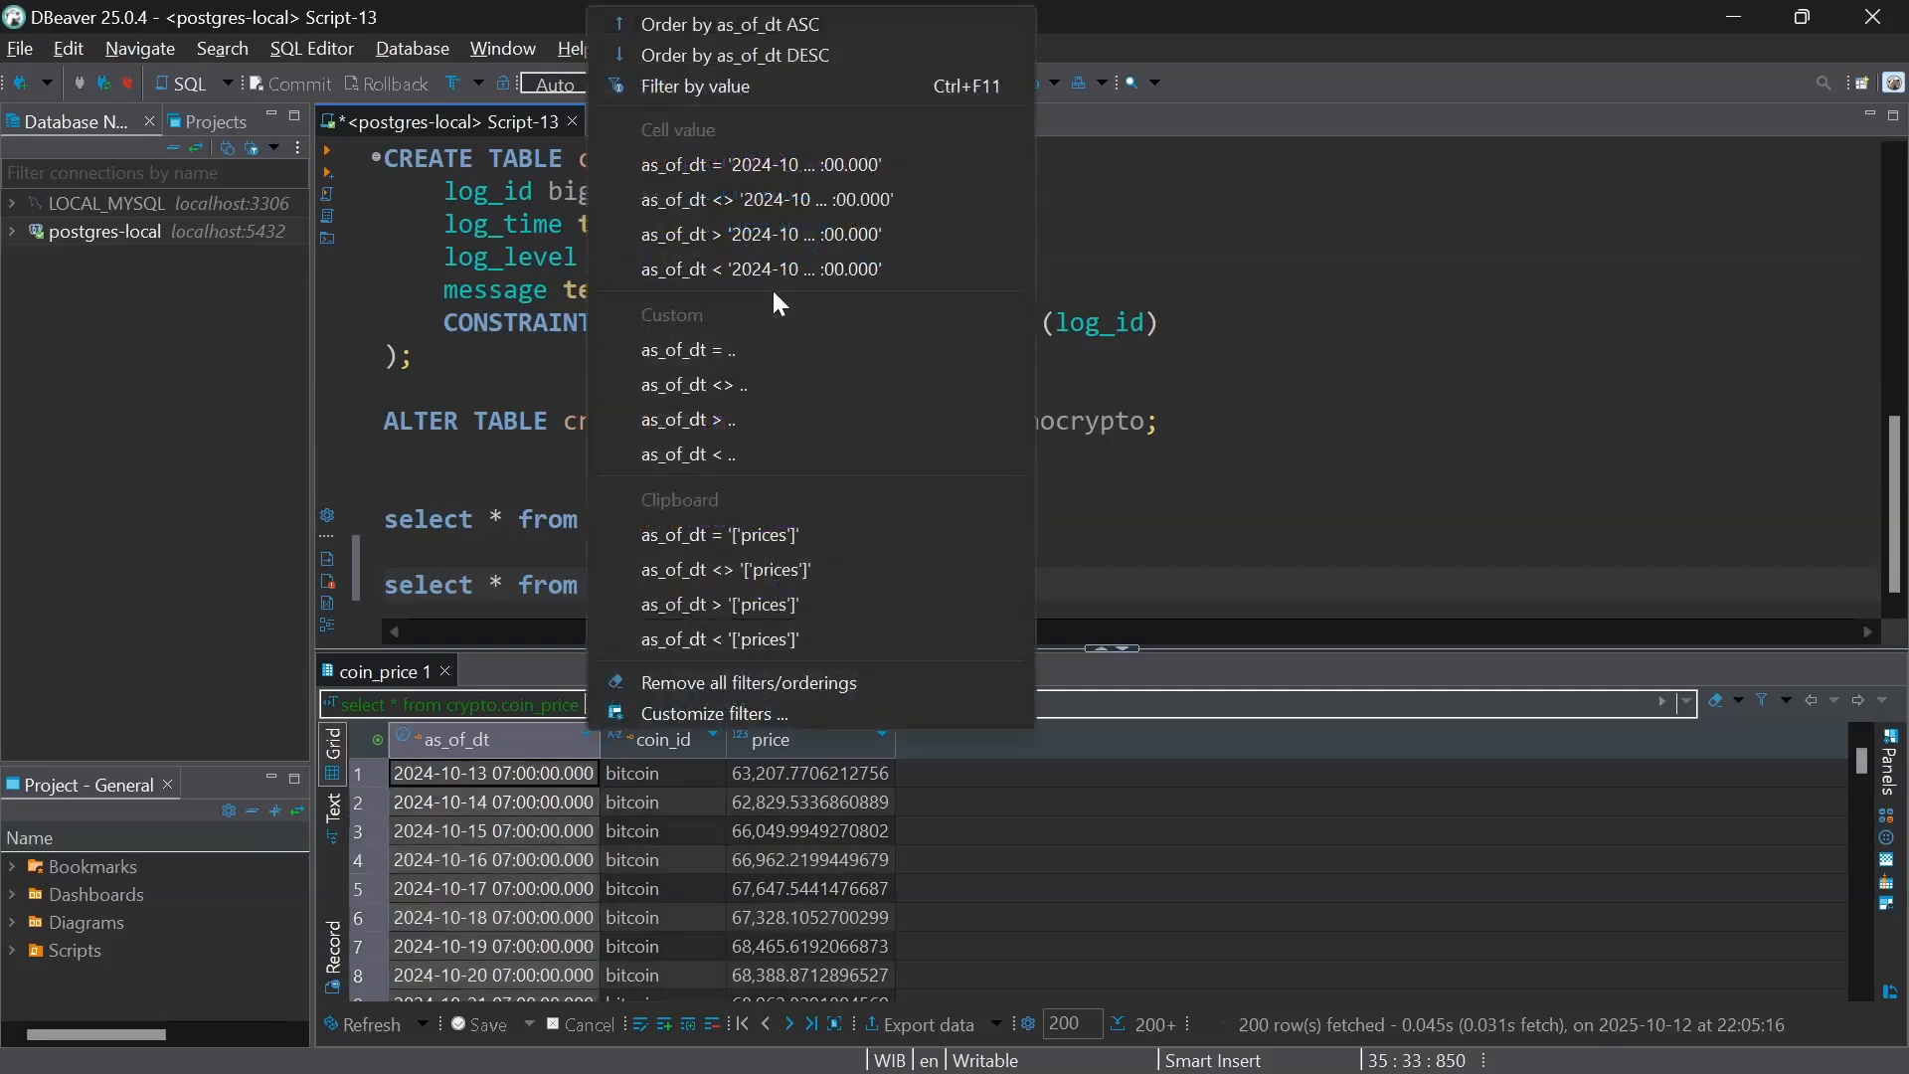
{"action": "left_click", "coordinate": [738, 55]}
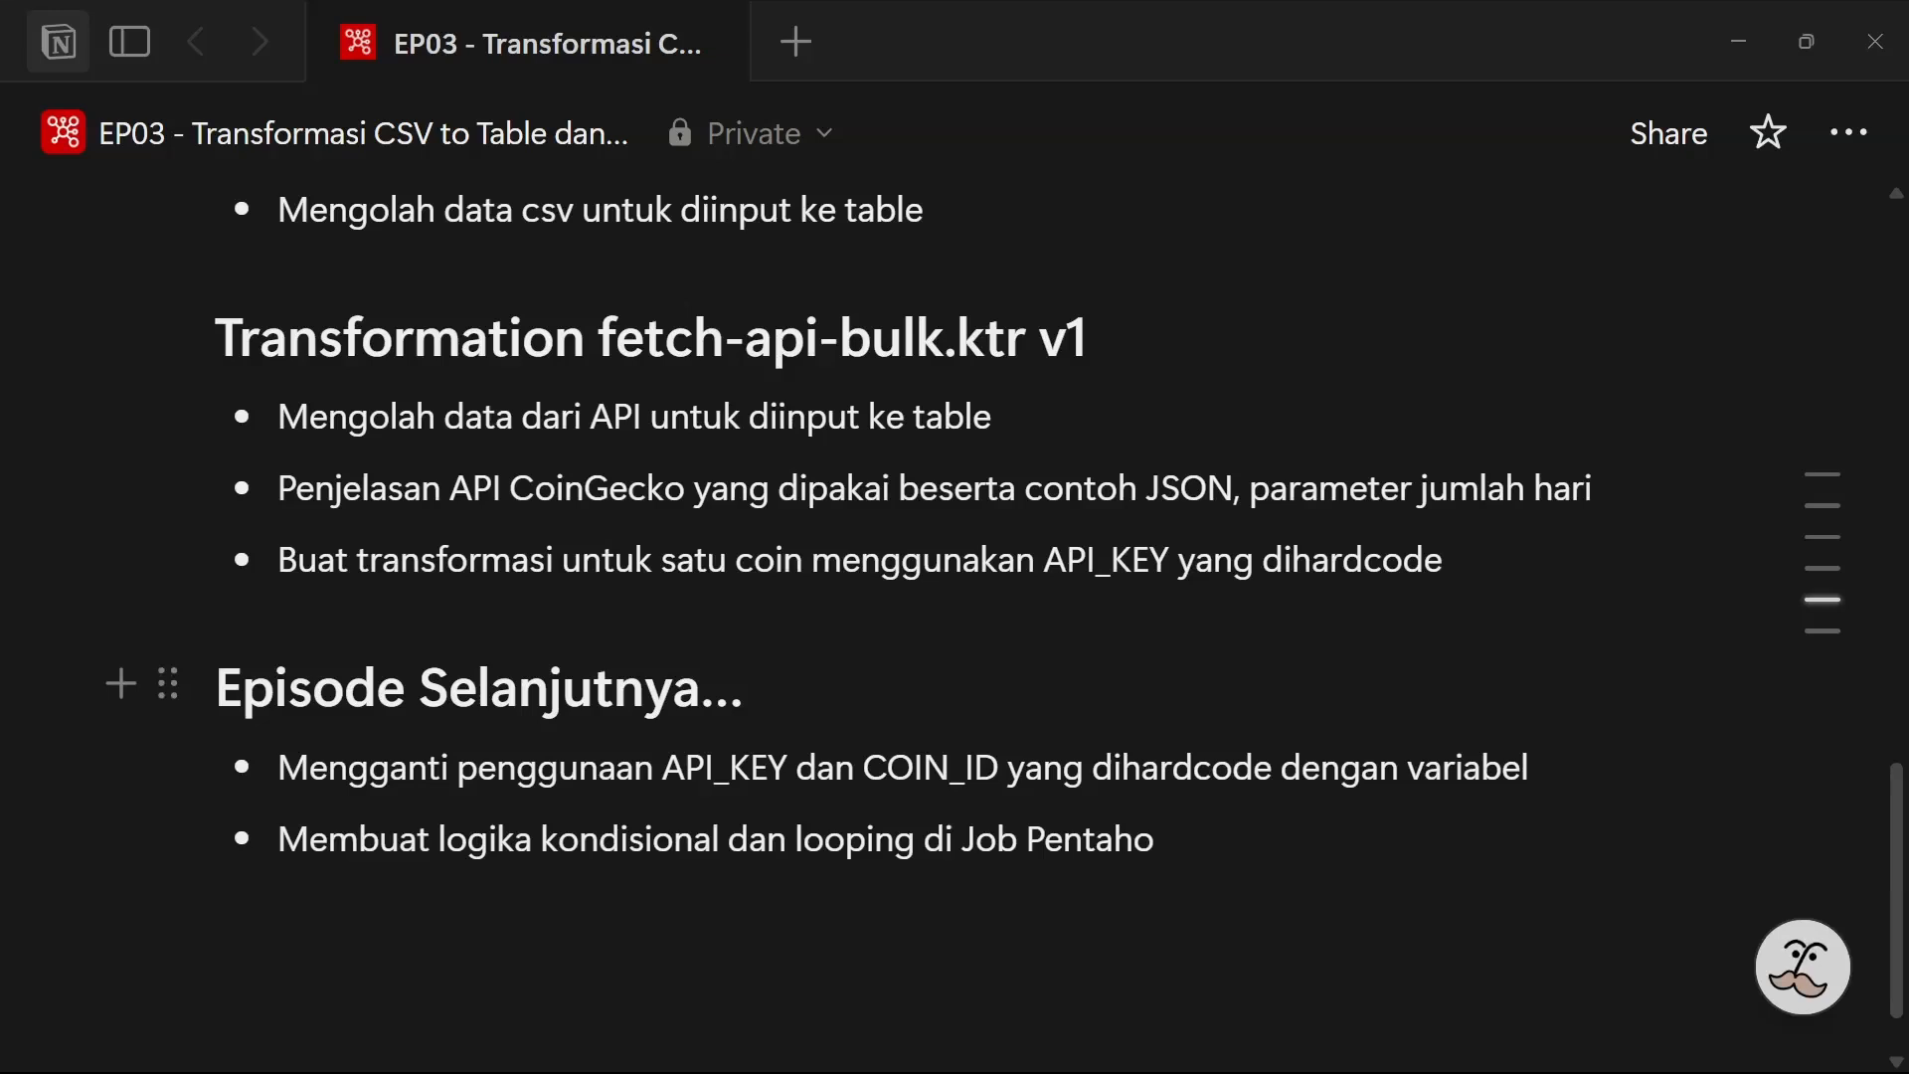
{"action": "scroll", "coordinate": [1004, 614], "scroll_direction": "down", "scroll_amount": 1}
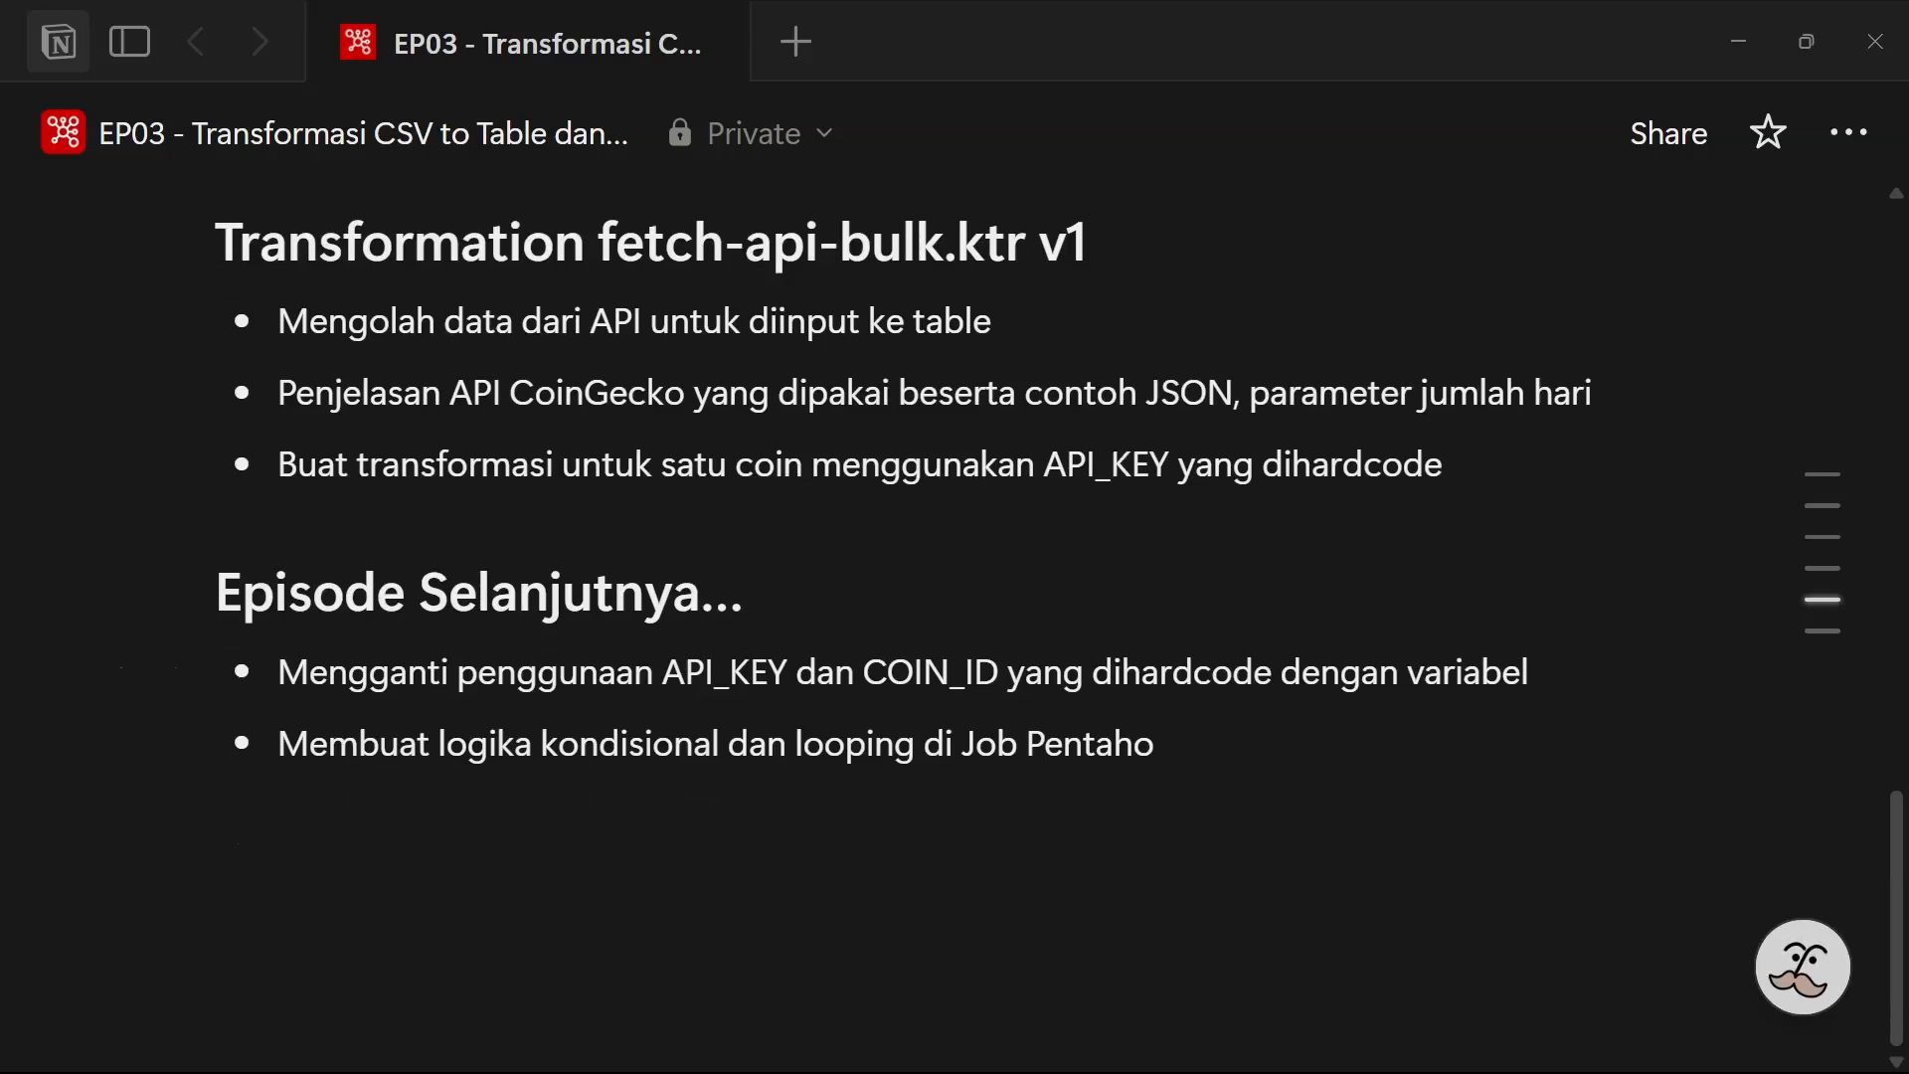